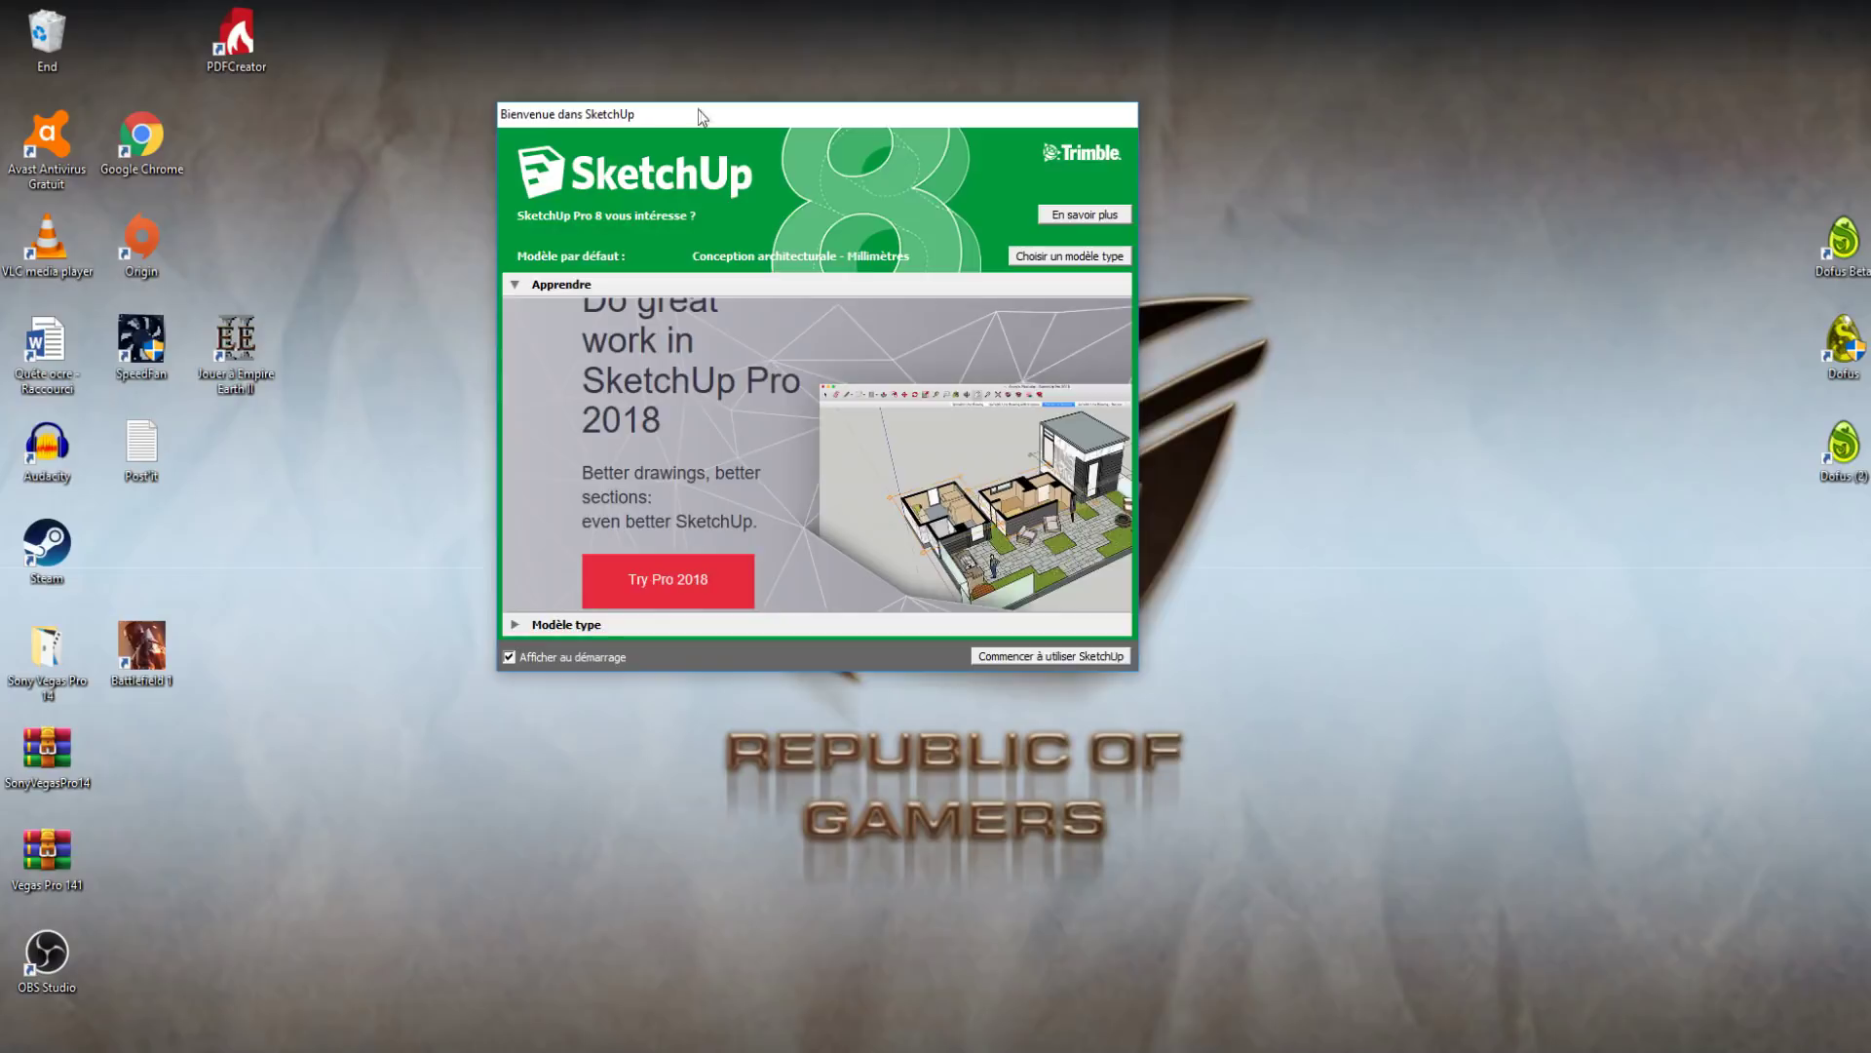
- Start a new model and close the welcome window and the Instructor panel
{"action": "left_click_drag", "start_coordinate": [698, 109], "coordinate": [767, 159]}
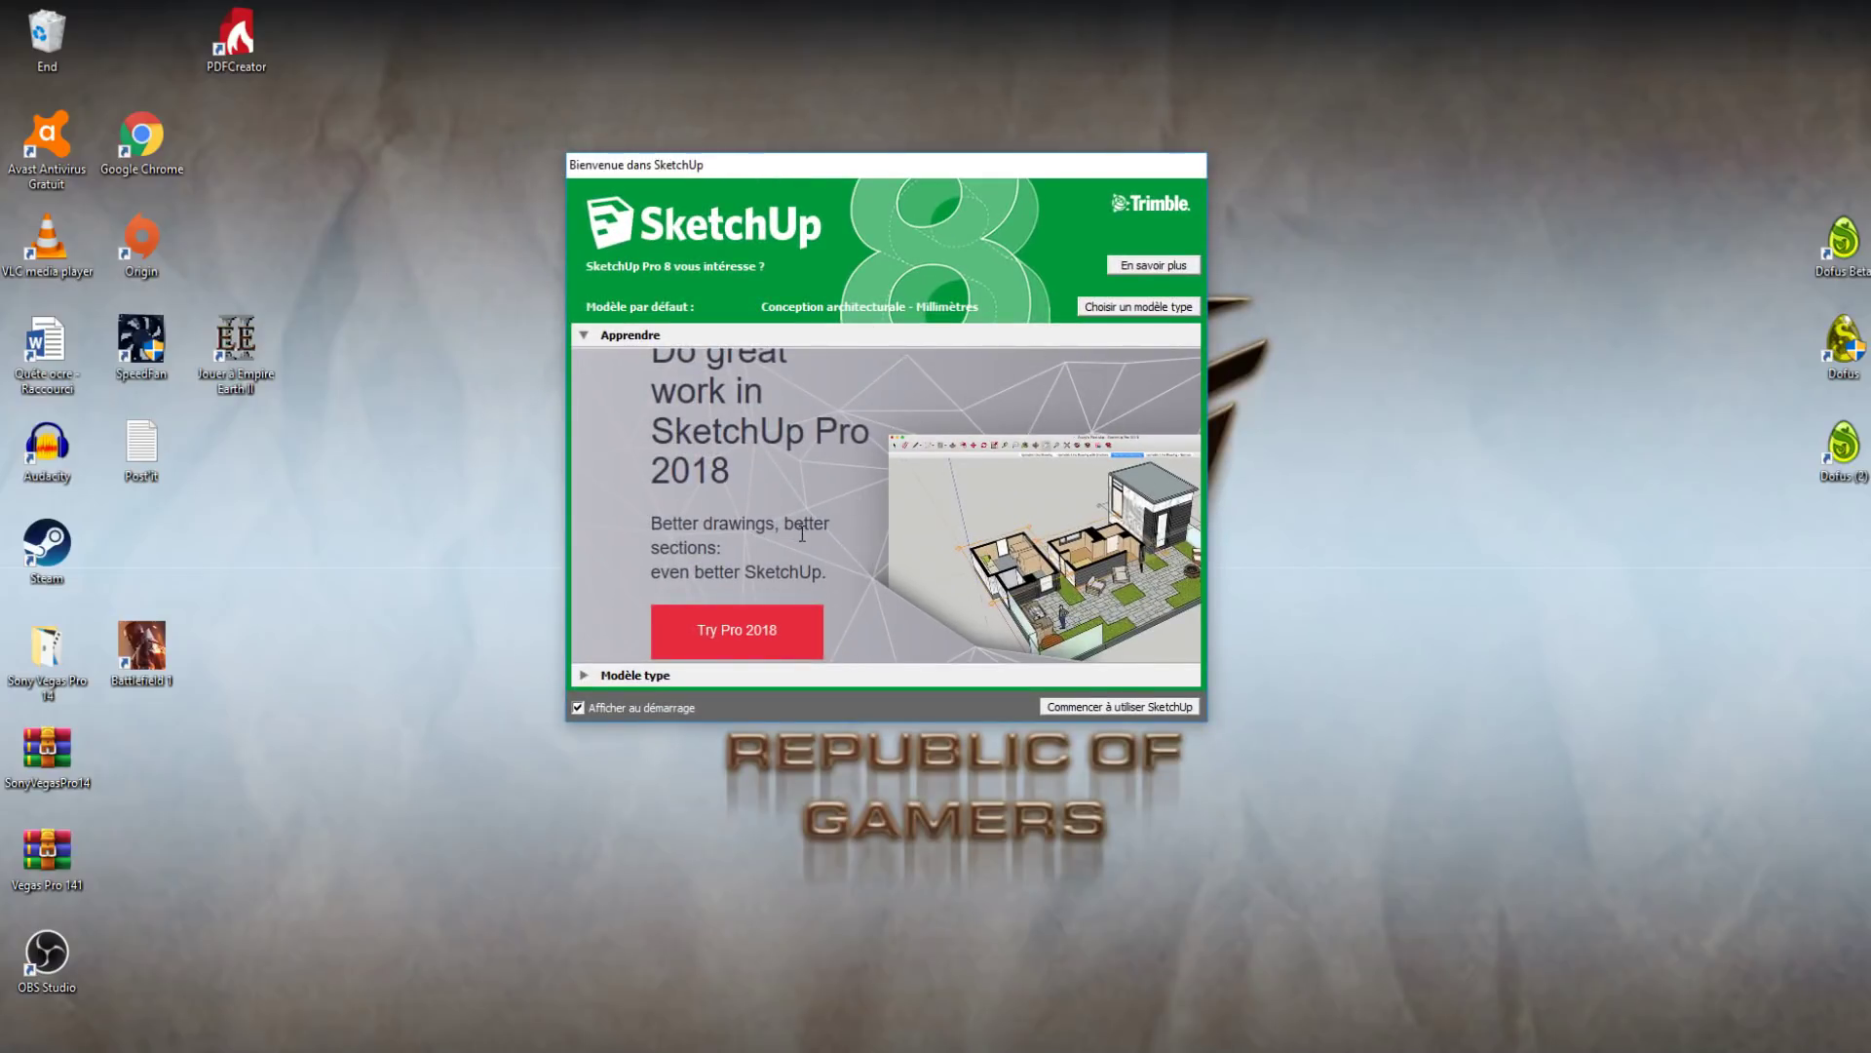
{"action": "left_click", "coordinate": [1072, 707]}
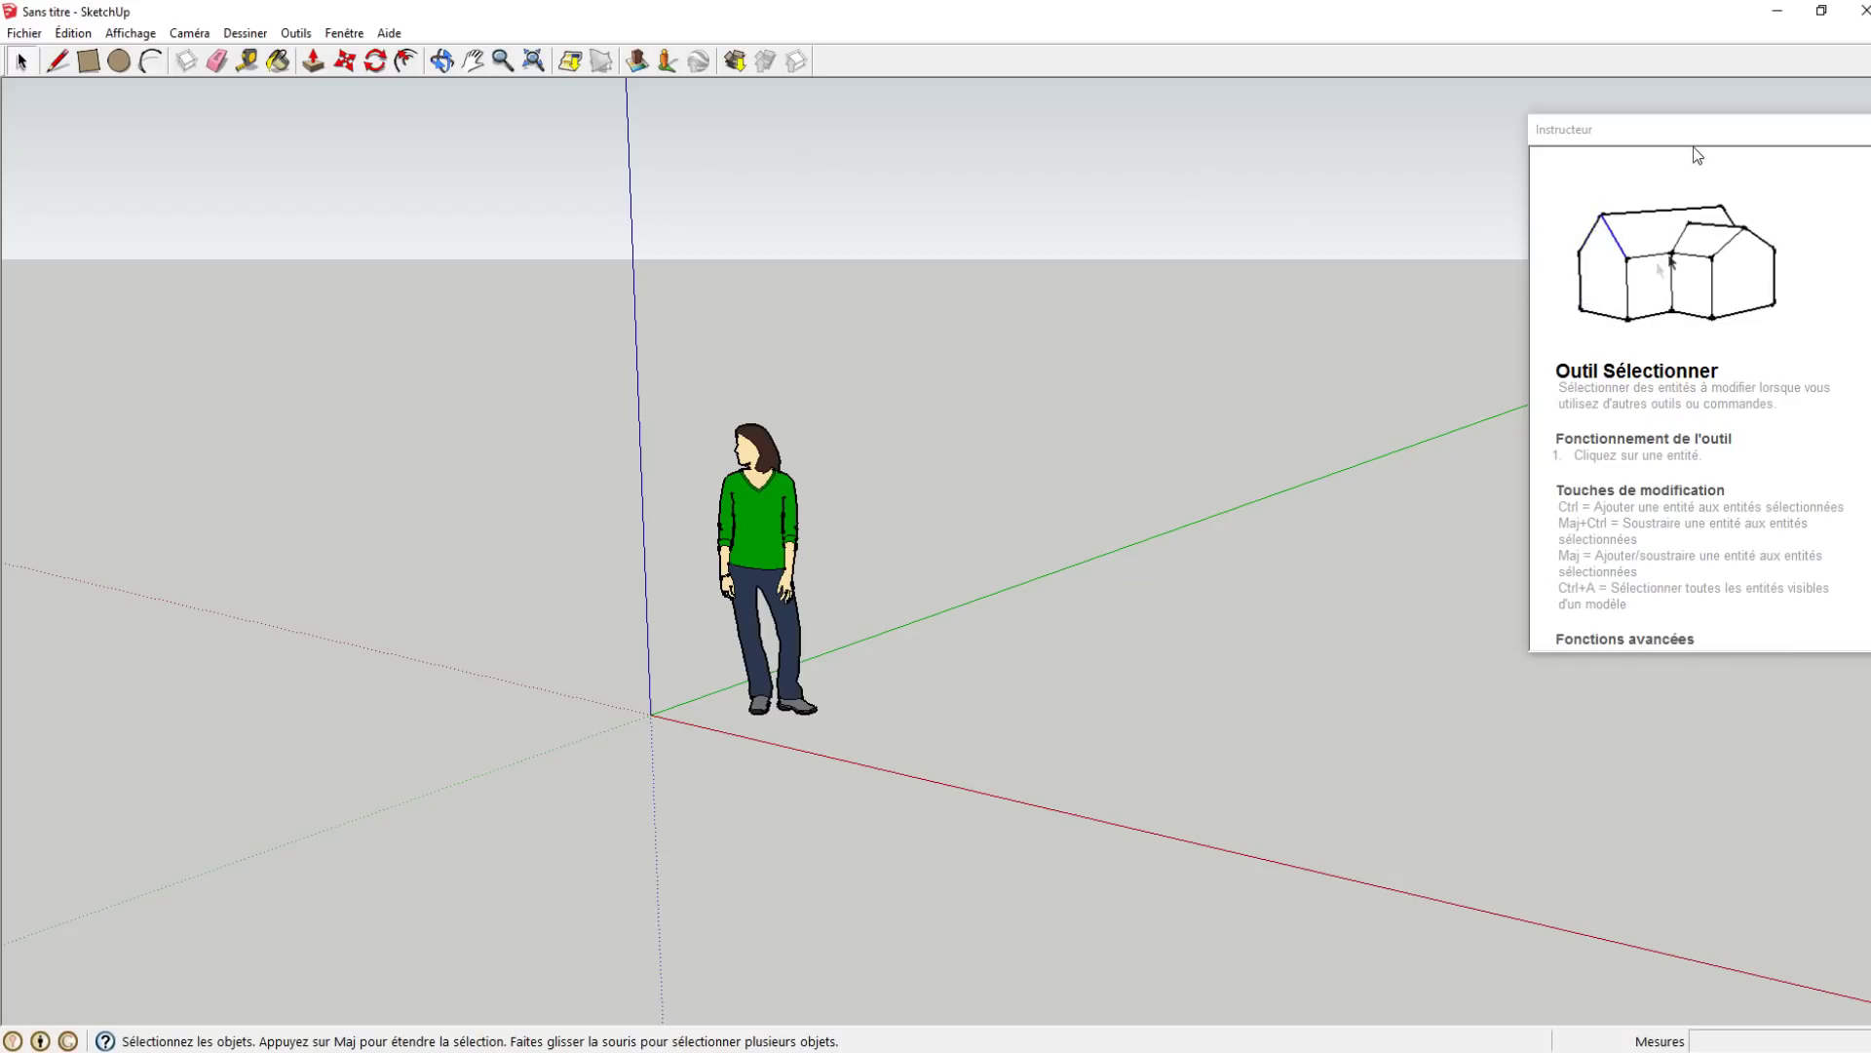
{"action": "left_click_drag", "start_coordinate": [1692, 142], "coordinate": [1661, 143]}
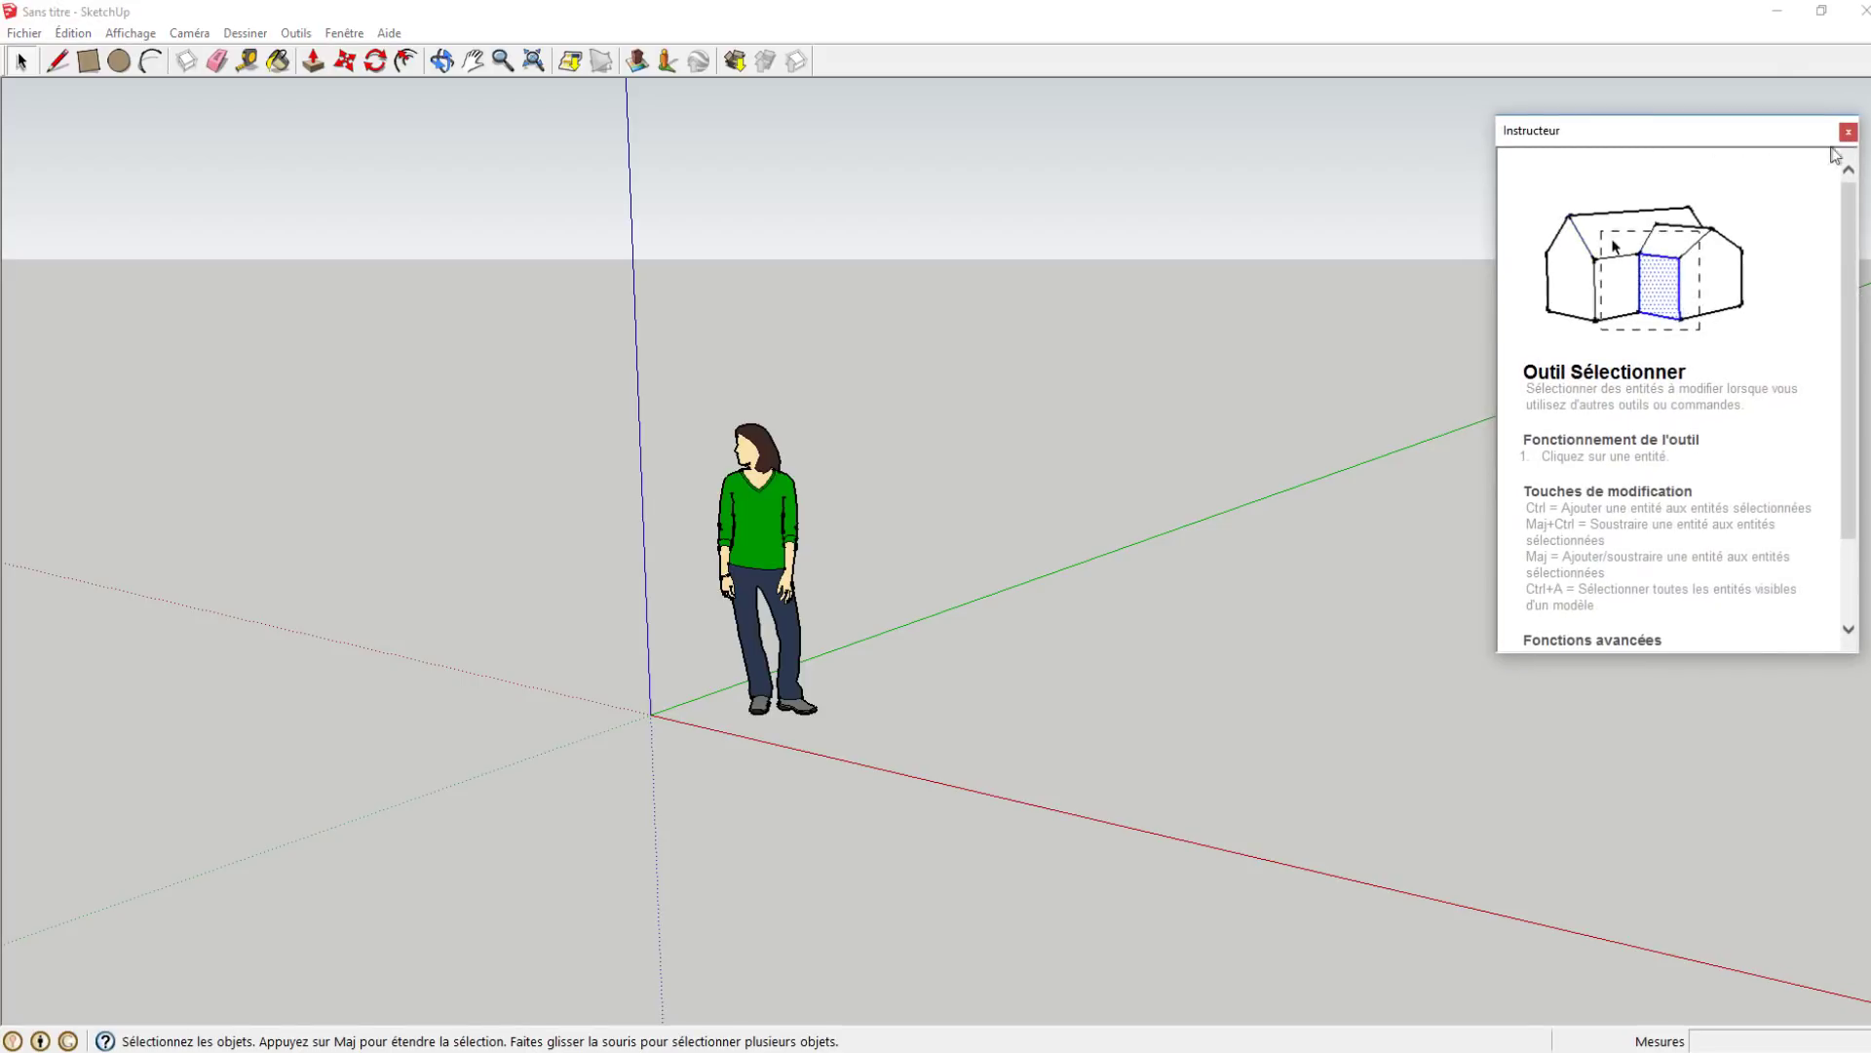
{"action": "left_click", "coordinate": [1848, 133]}
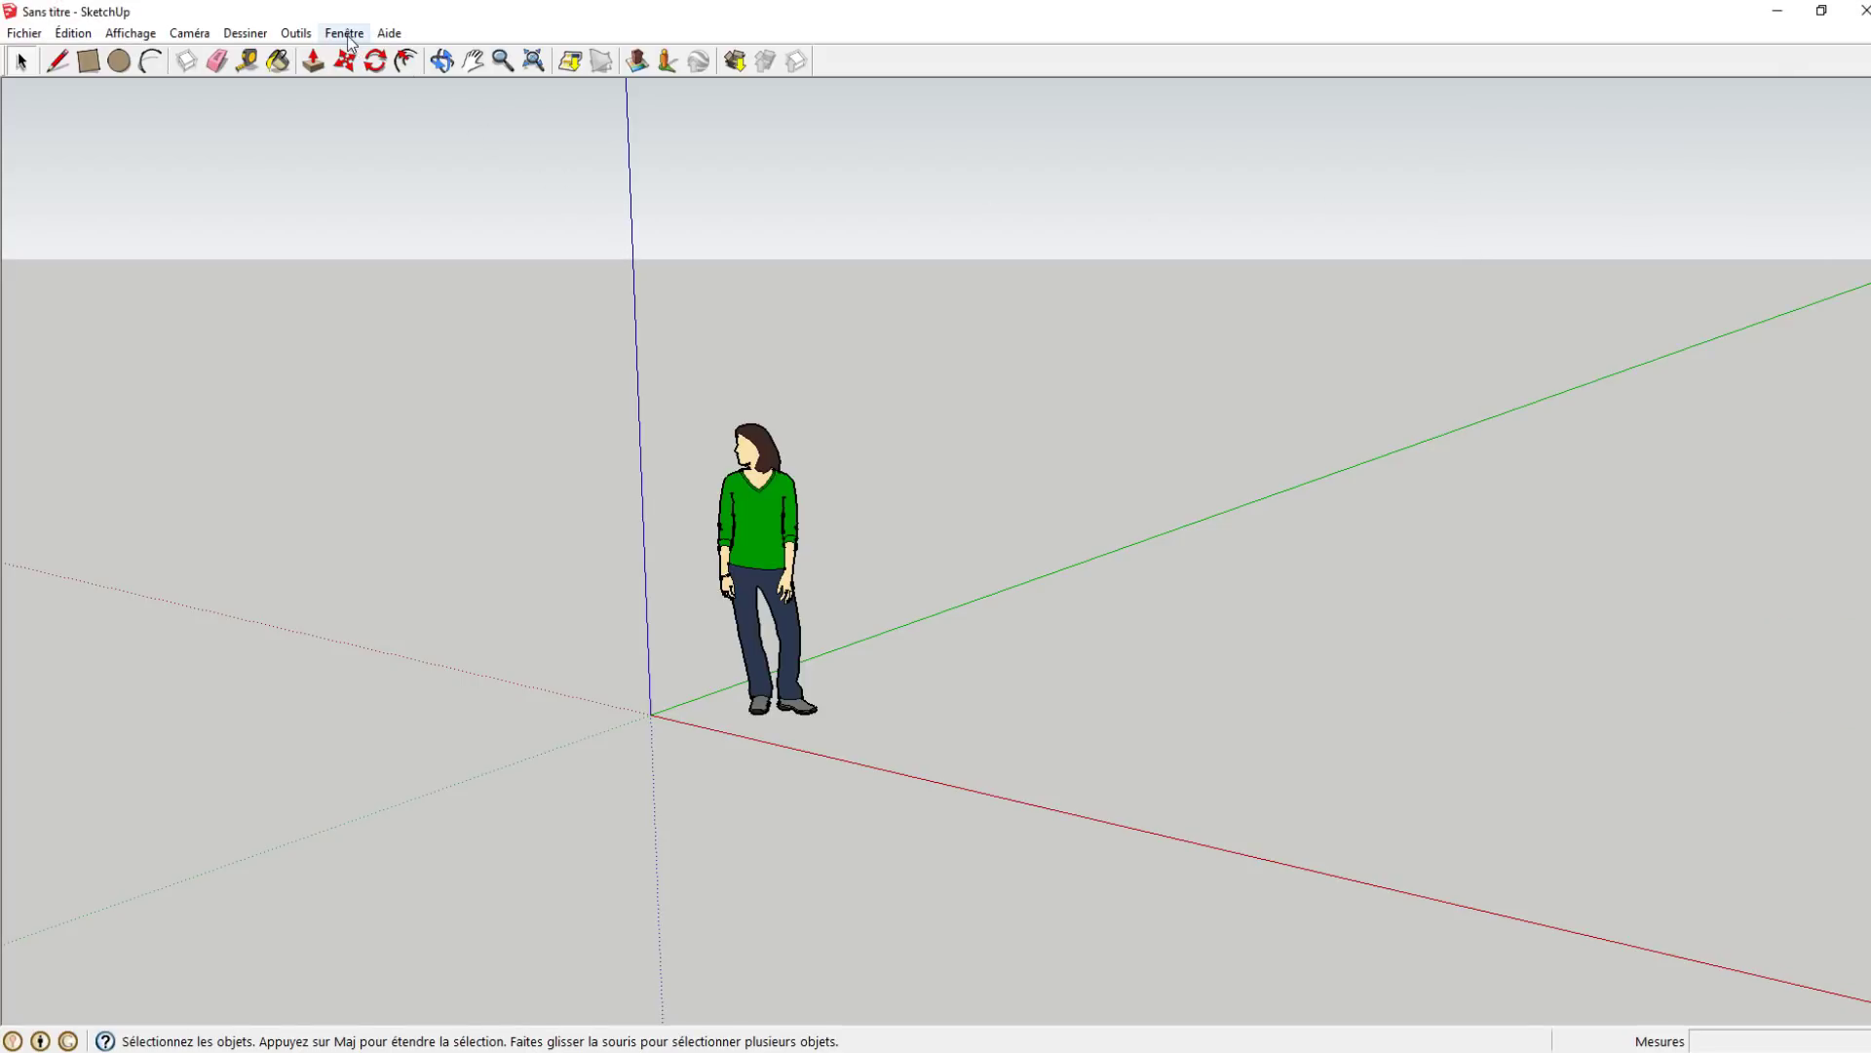
- Set the model's length units to centimetres in Model Info
{"action": "left_click", "coordinate": [346, 35]}
{"action": "left_click", "coordinate": [360, 58]}
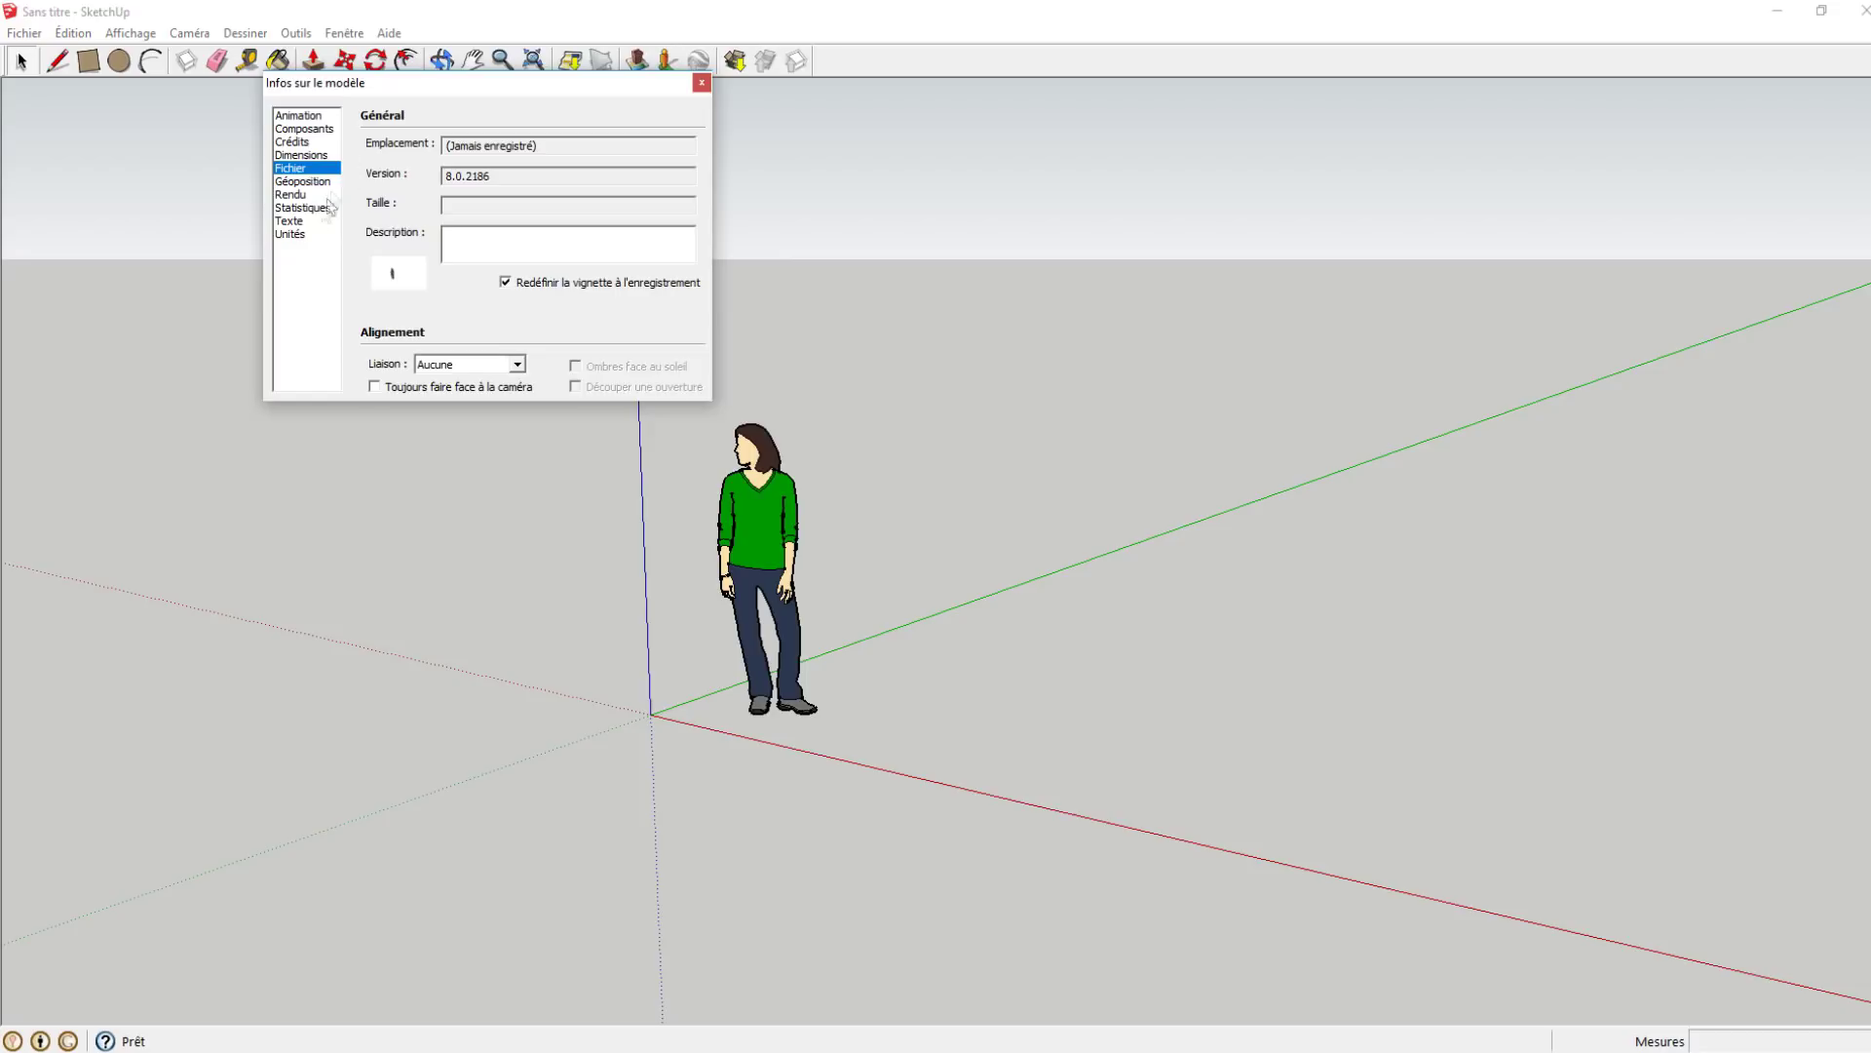
{"action": "left_click", "coordinate": [297, 236]}
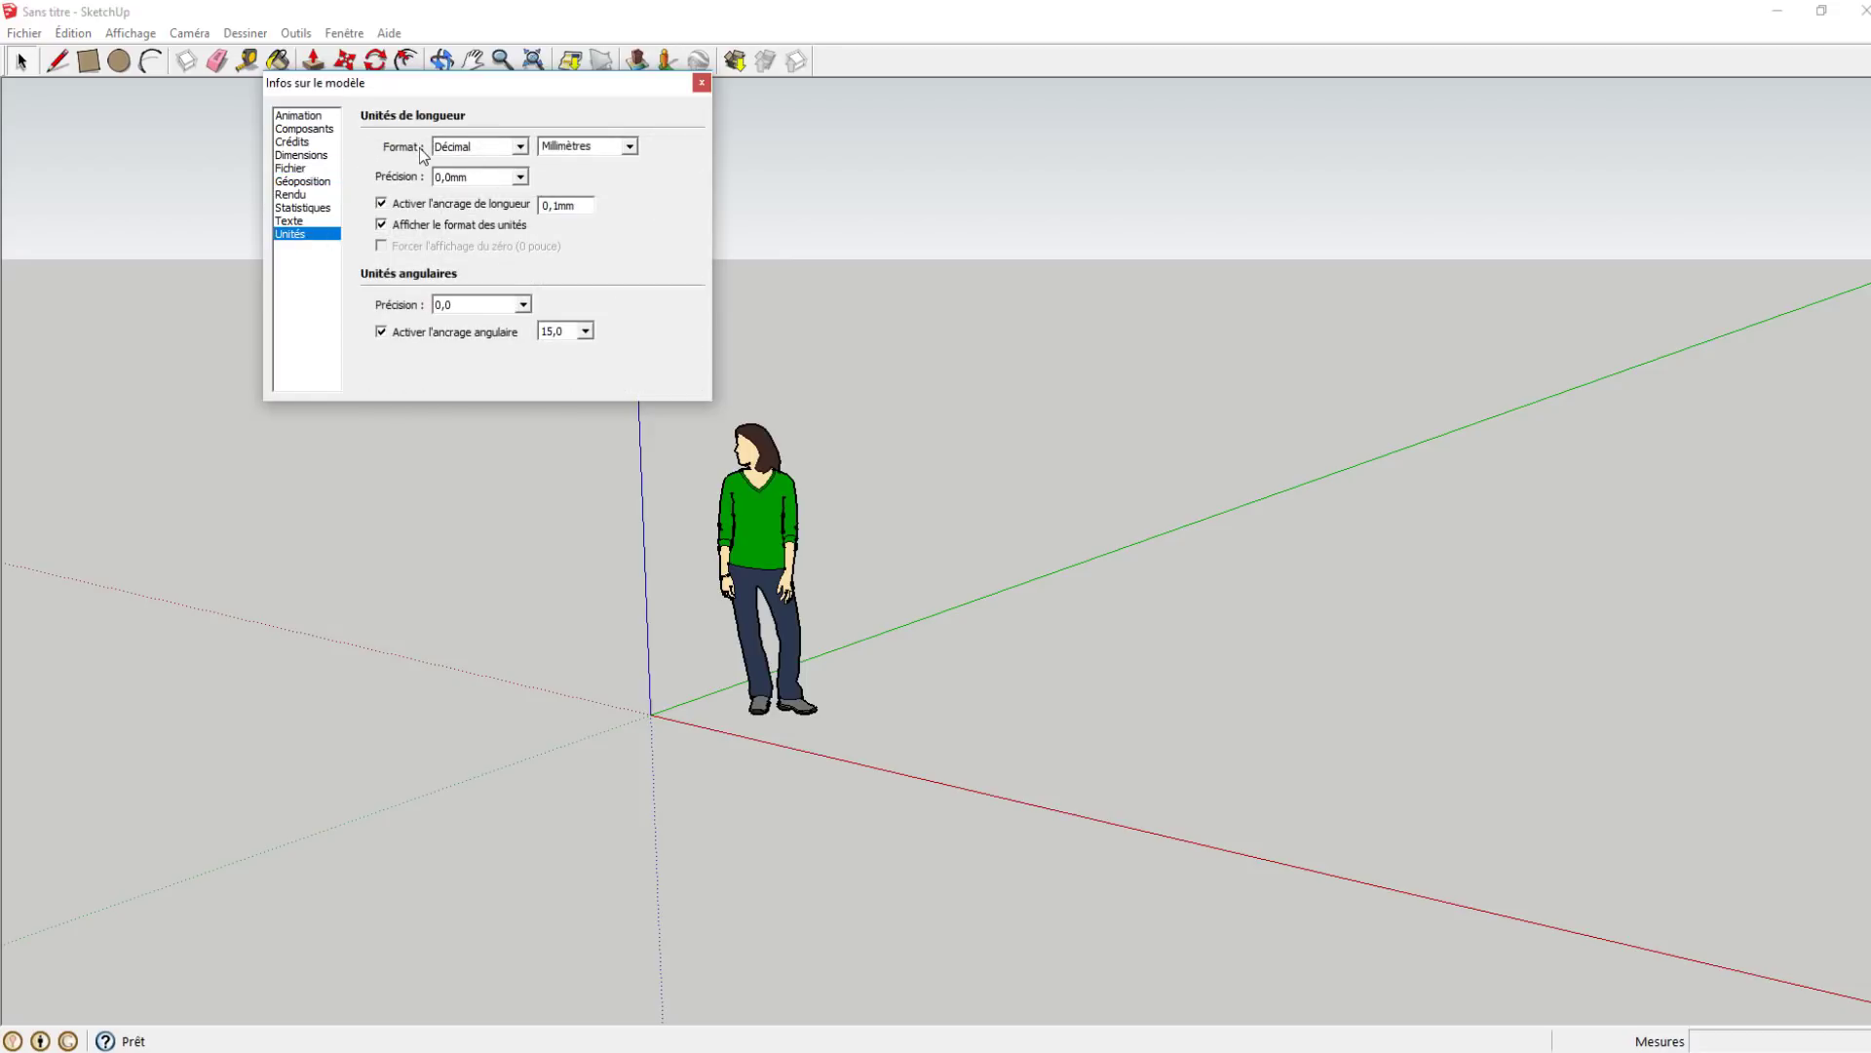
{"action": "left_click", "coordinate": [624, 148]}
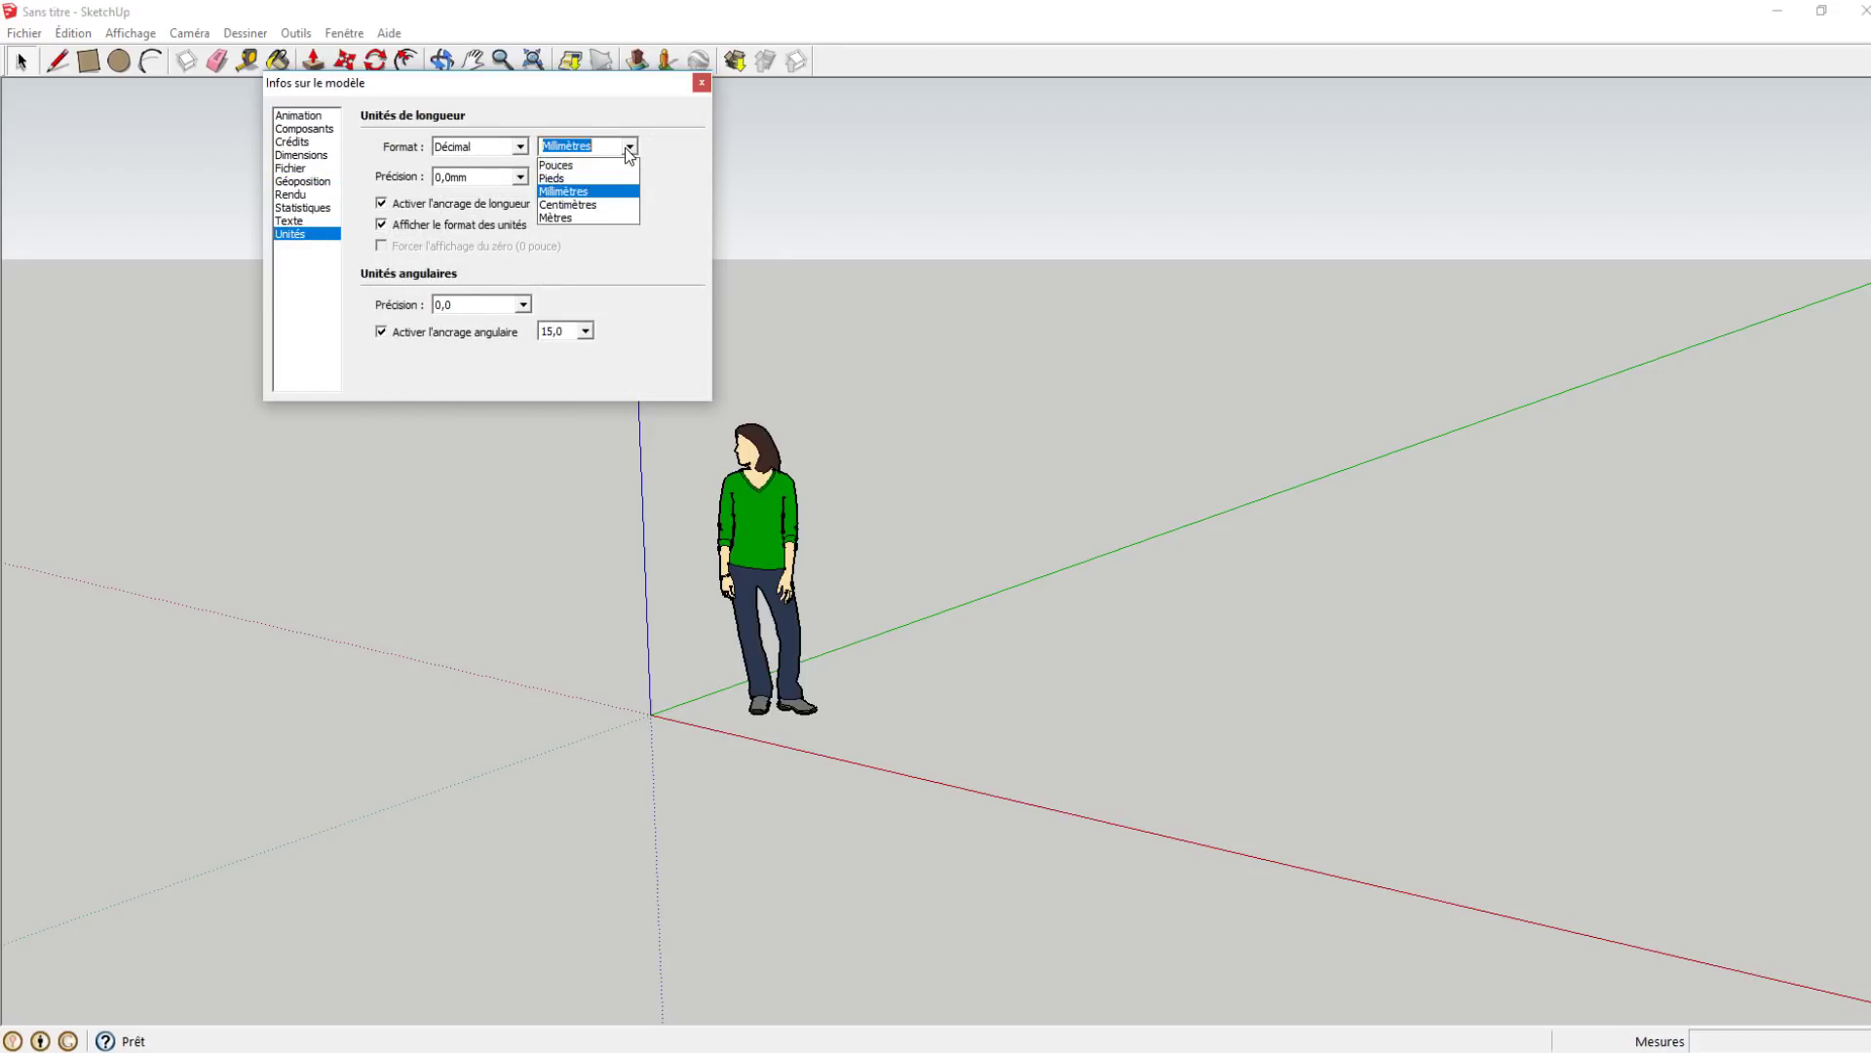
{"action": "left_click", "coordinate": [583, 205]}
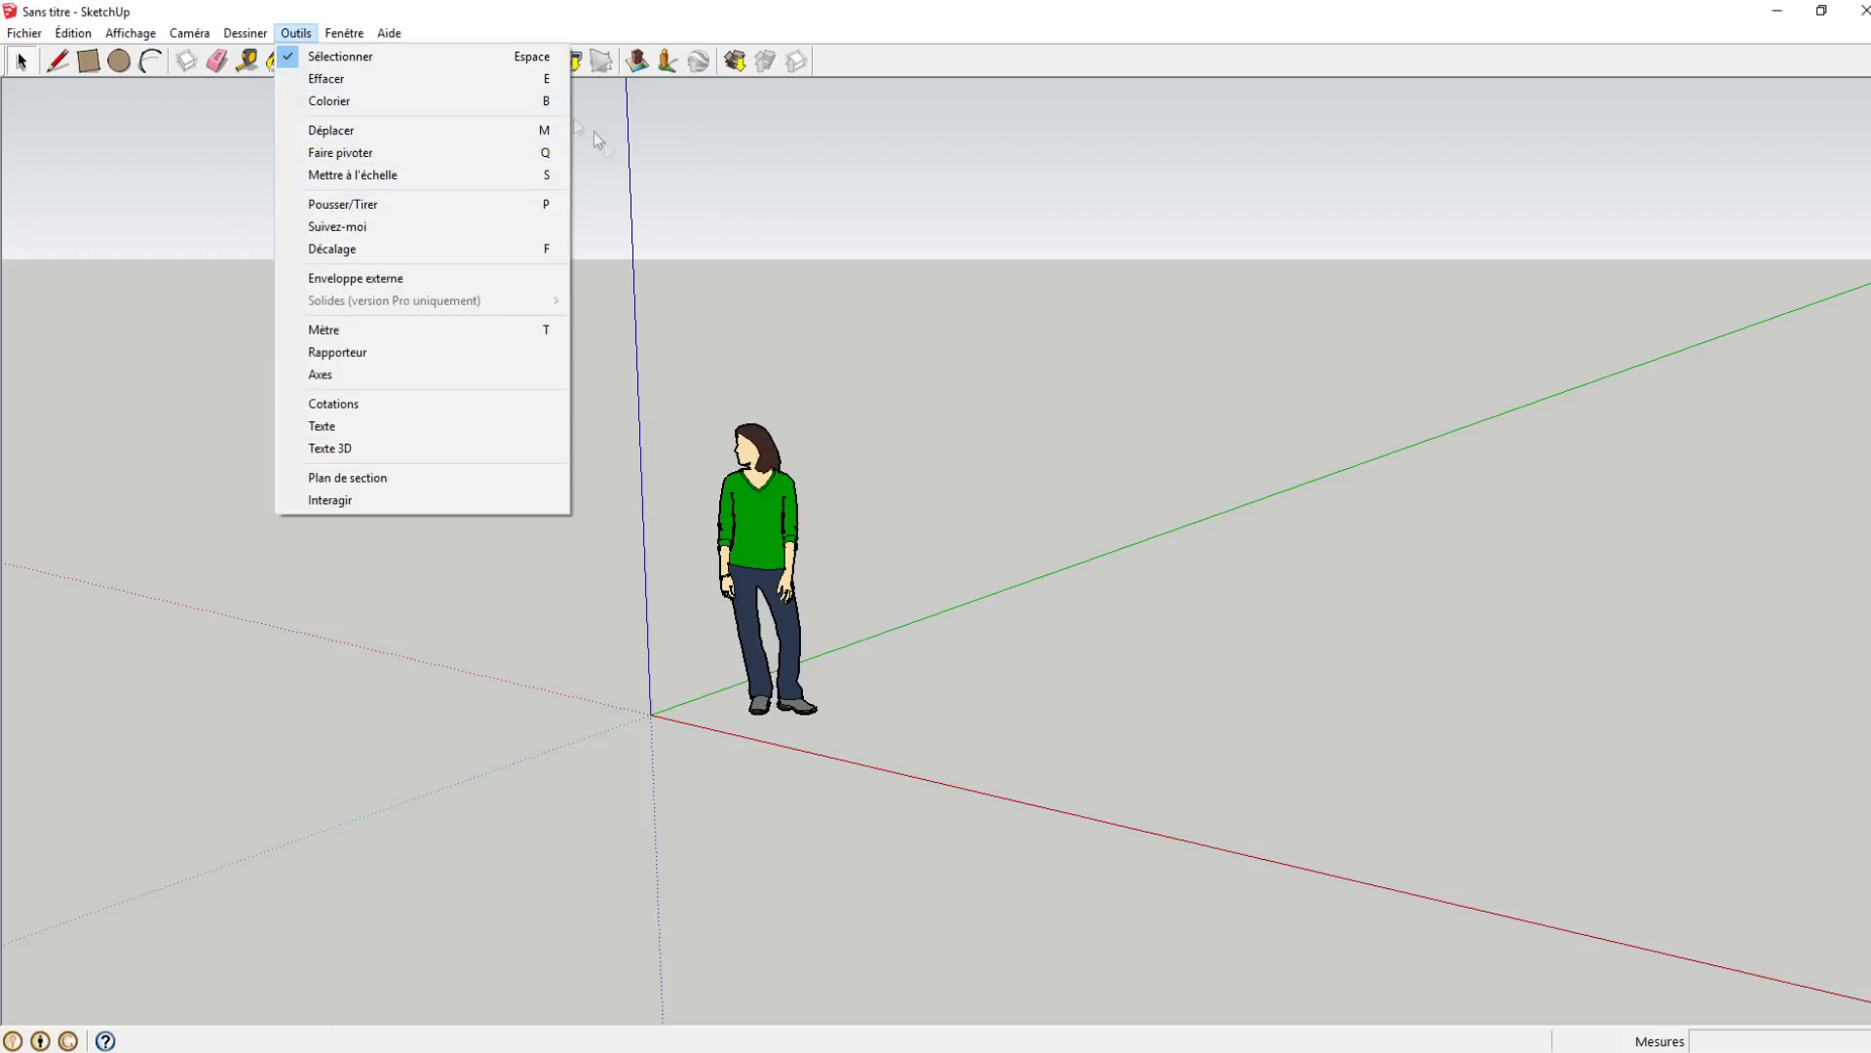
- Set the autosave interval to 30 minutes in the General preferences
{"action": "left_click", "coordinate": [419, 374]}
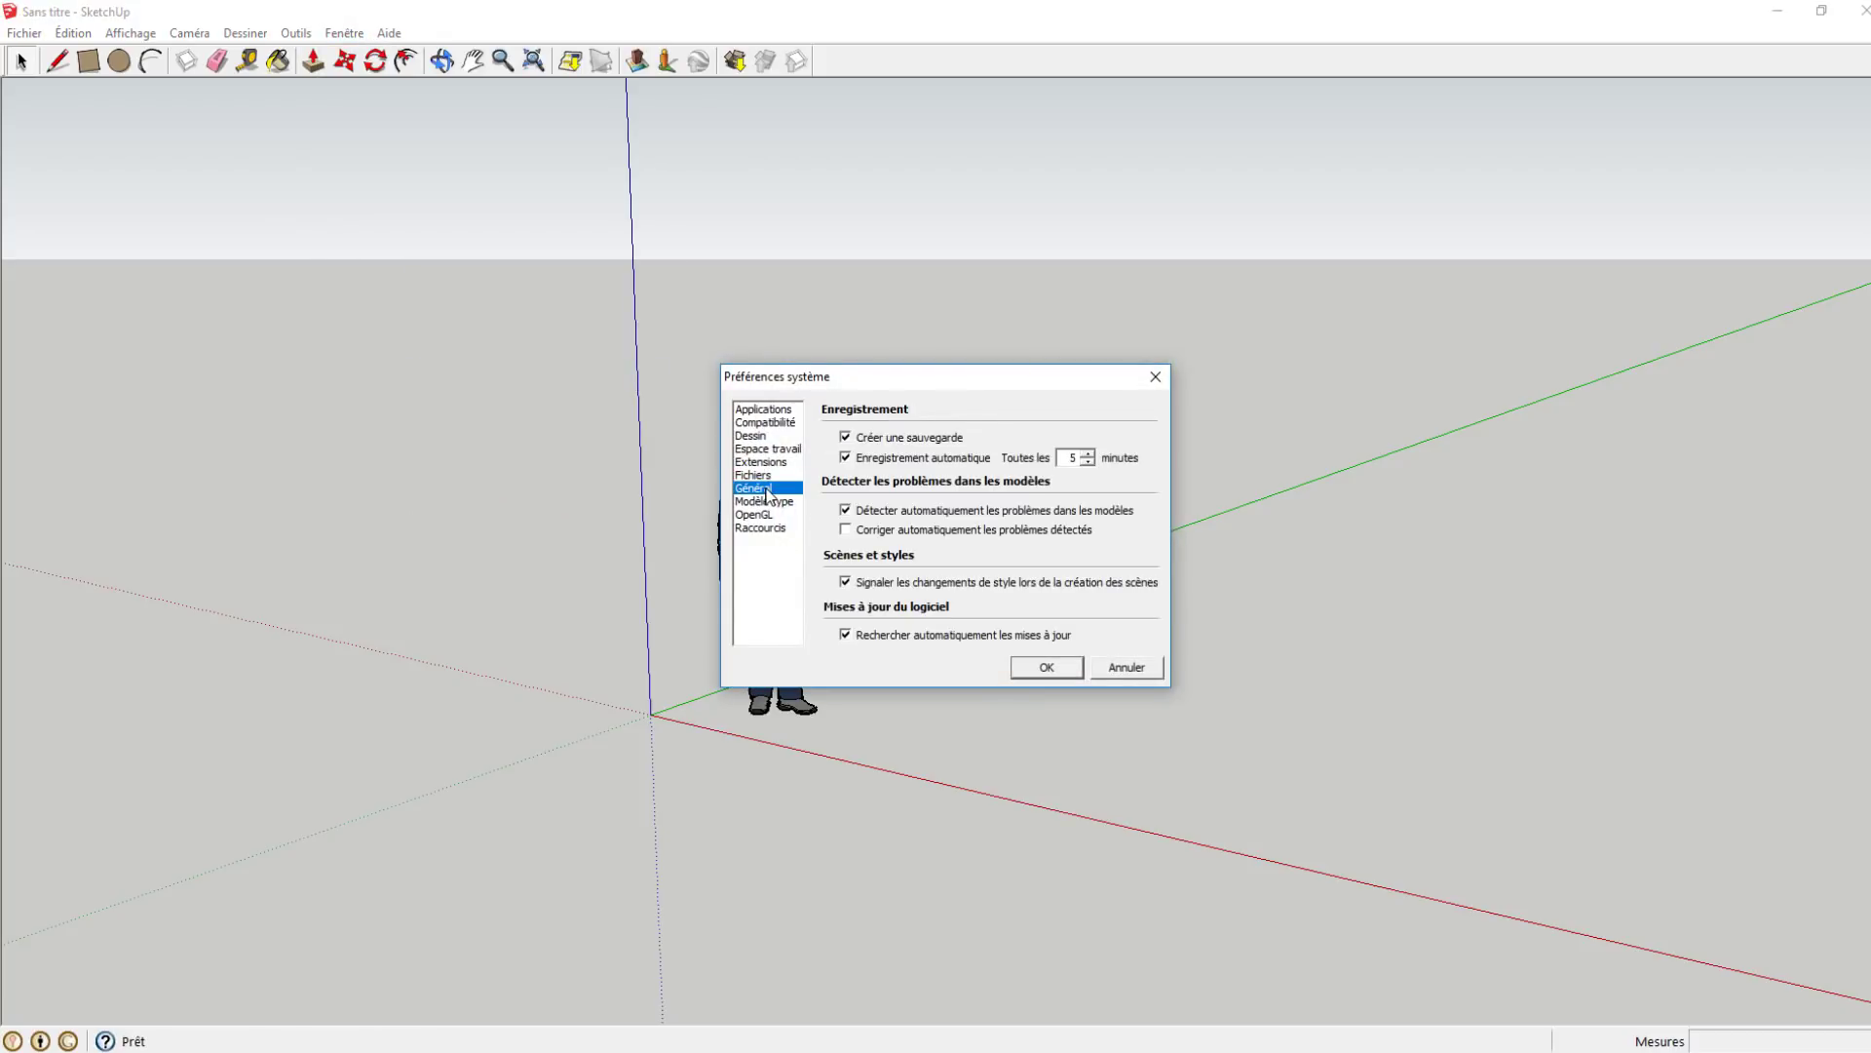
{"action": "double_click", "coordinate": [1069, 458]}
{"action": "type", "text": "30"}
{"action": "left_click", "coordinate": [1050, 669]}
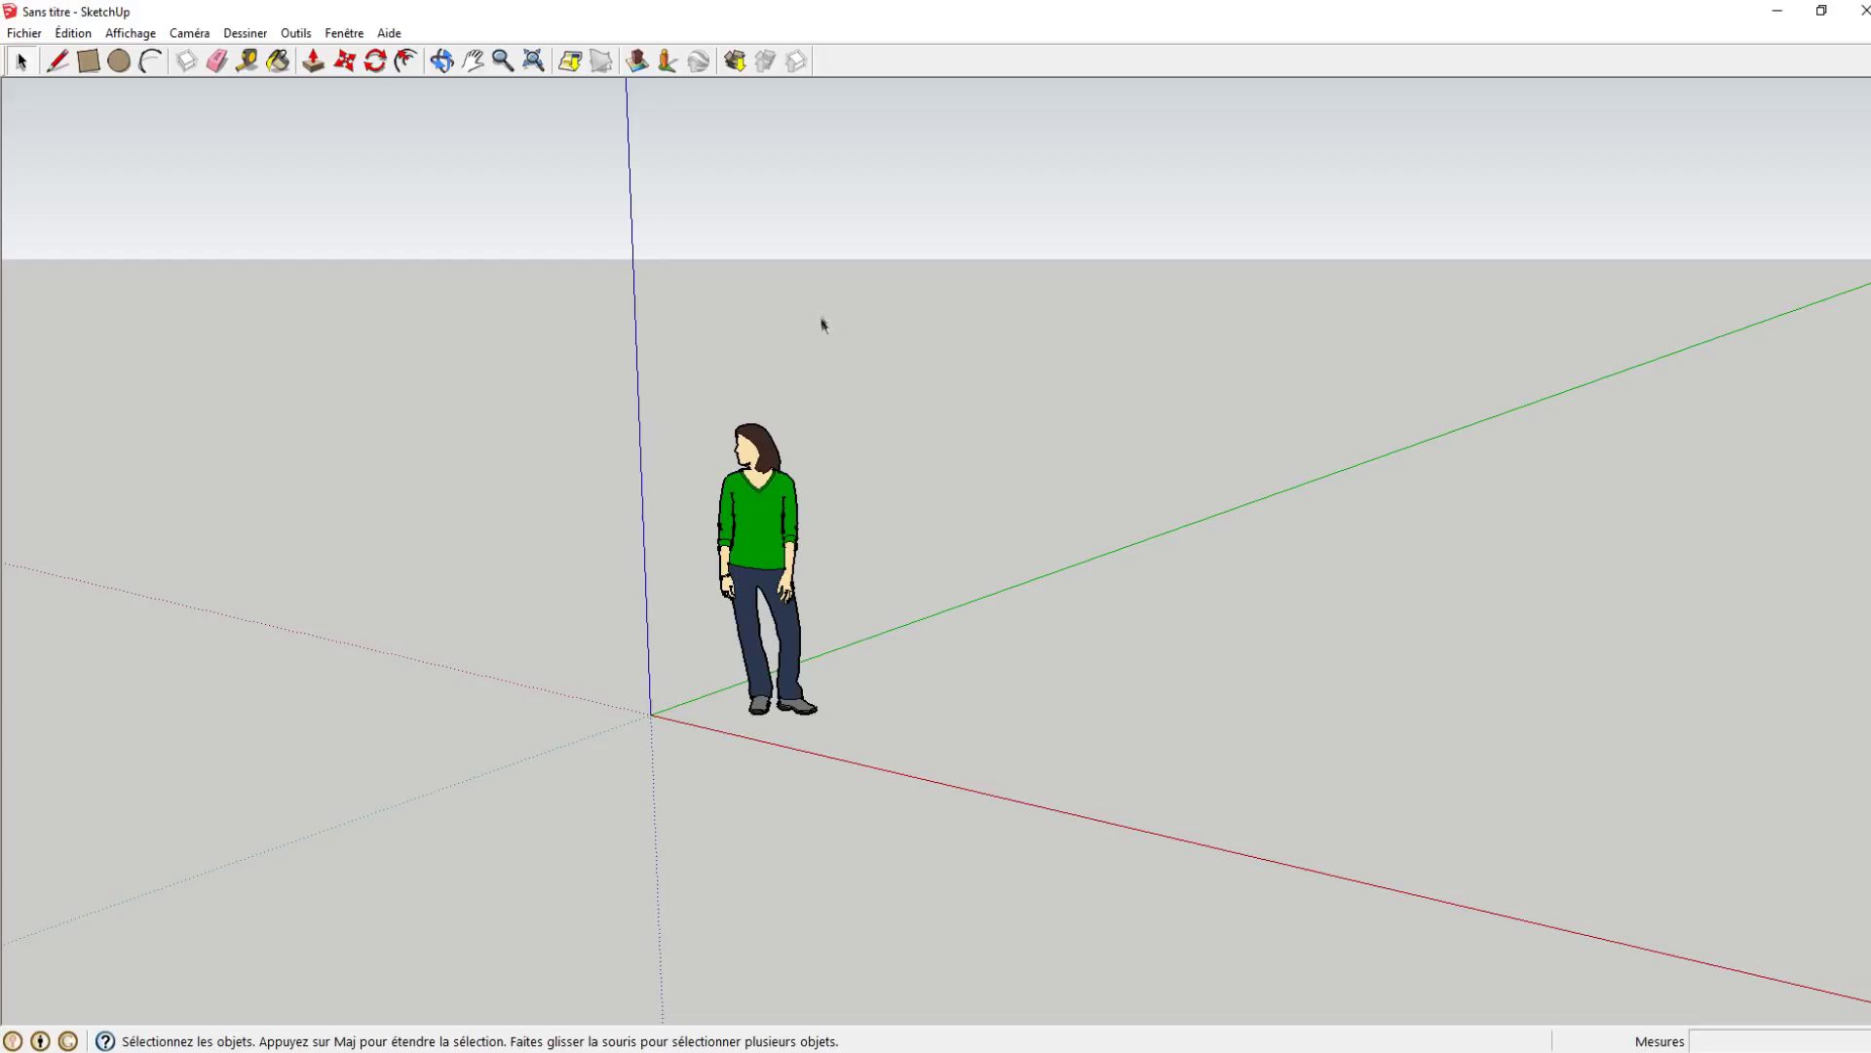
- Show the Large Tool Set and delete the standing figure
{"action": "left_click", "coordinate": [129, 35]}
{"action": "mouse_move", "coordinate": [170, 56]}
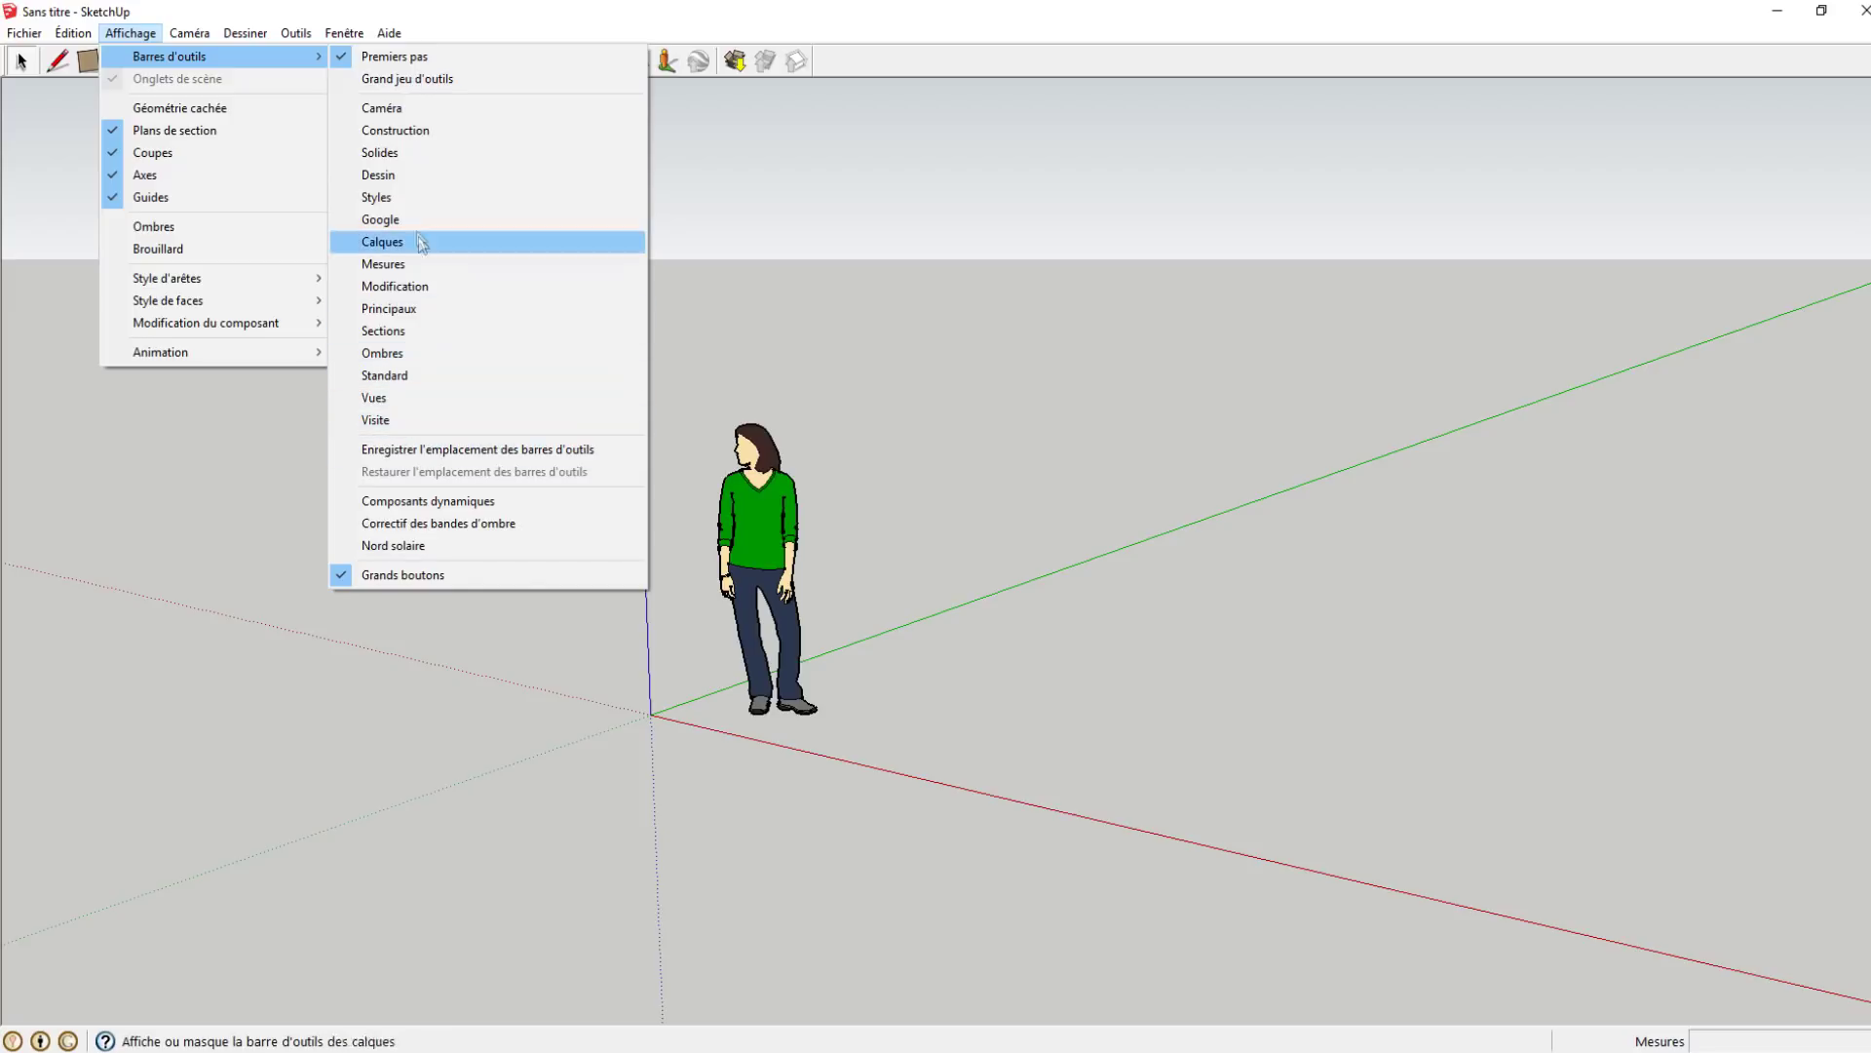
{"action": "left_click", "coordinate": [456, 84]}
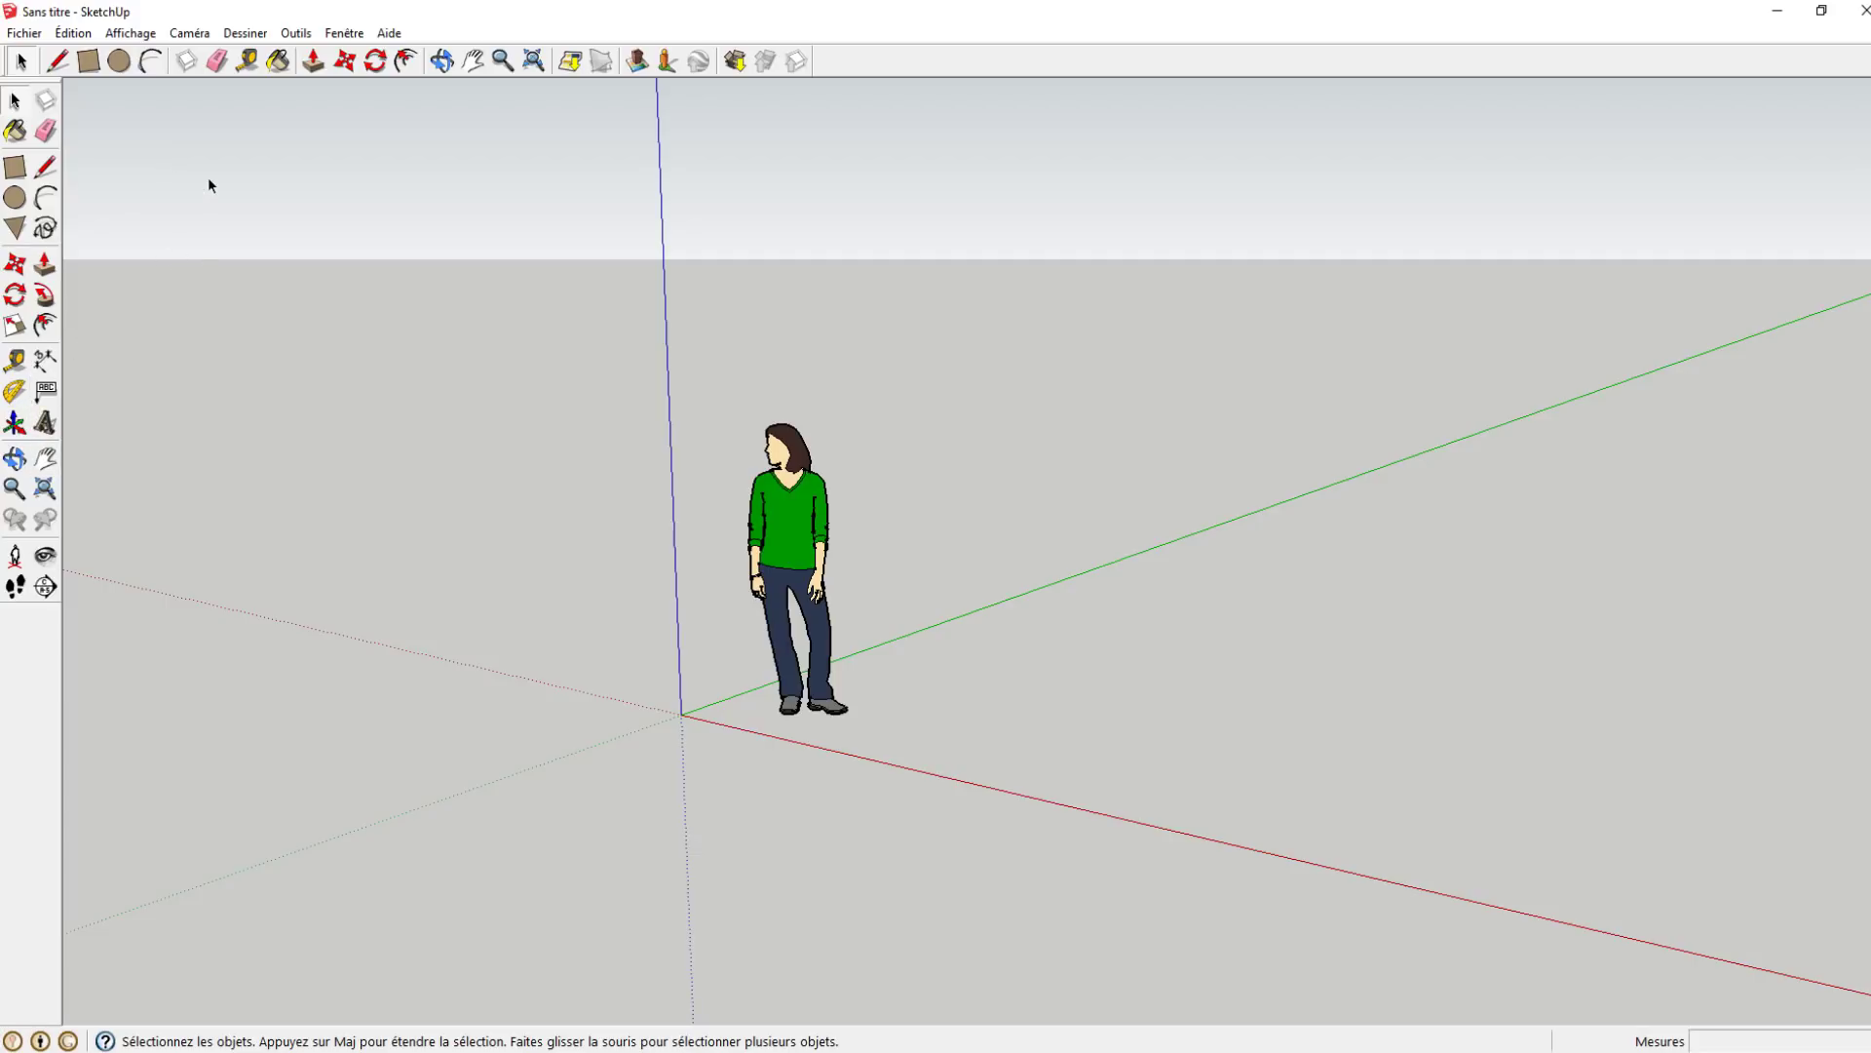
{"action": "middle_click_drag", "start_coordinate": [223, 169], "coordinate": [225, 205]}
{"action": "middle_click_drag", "start_coordinate": [623, 428], "coordinate": [786, 376]}
{"action": "left_click", "coordinate": [647, 451]}
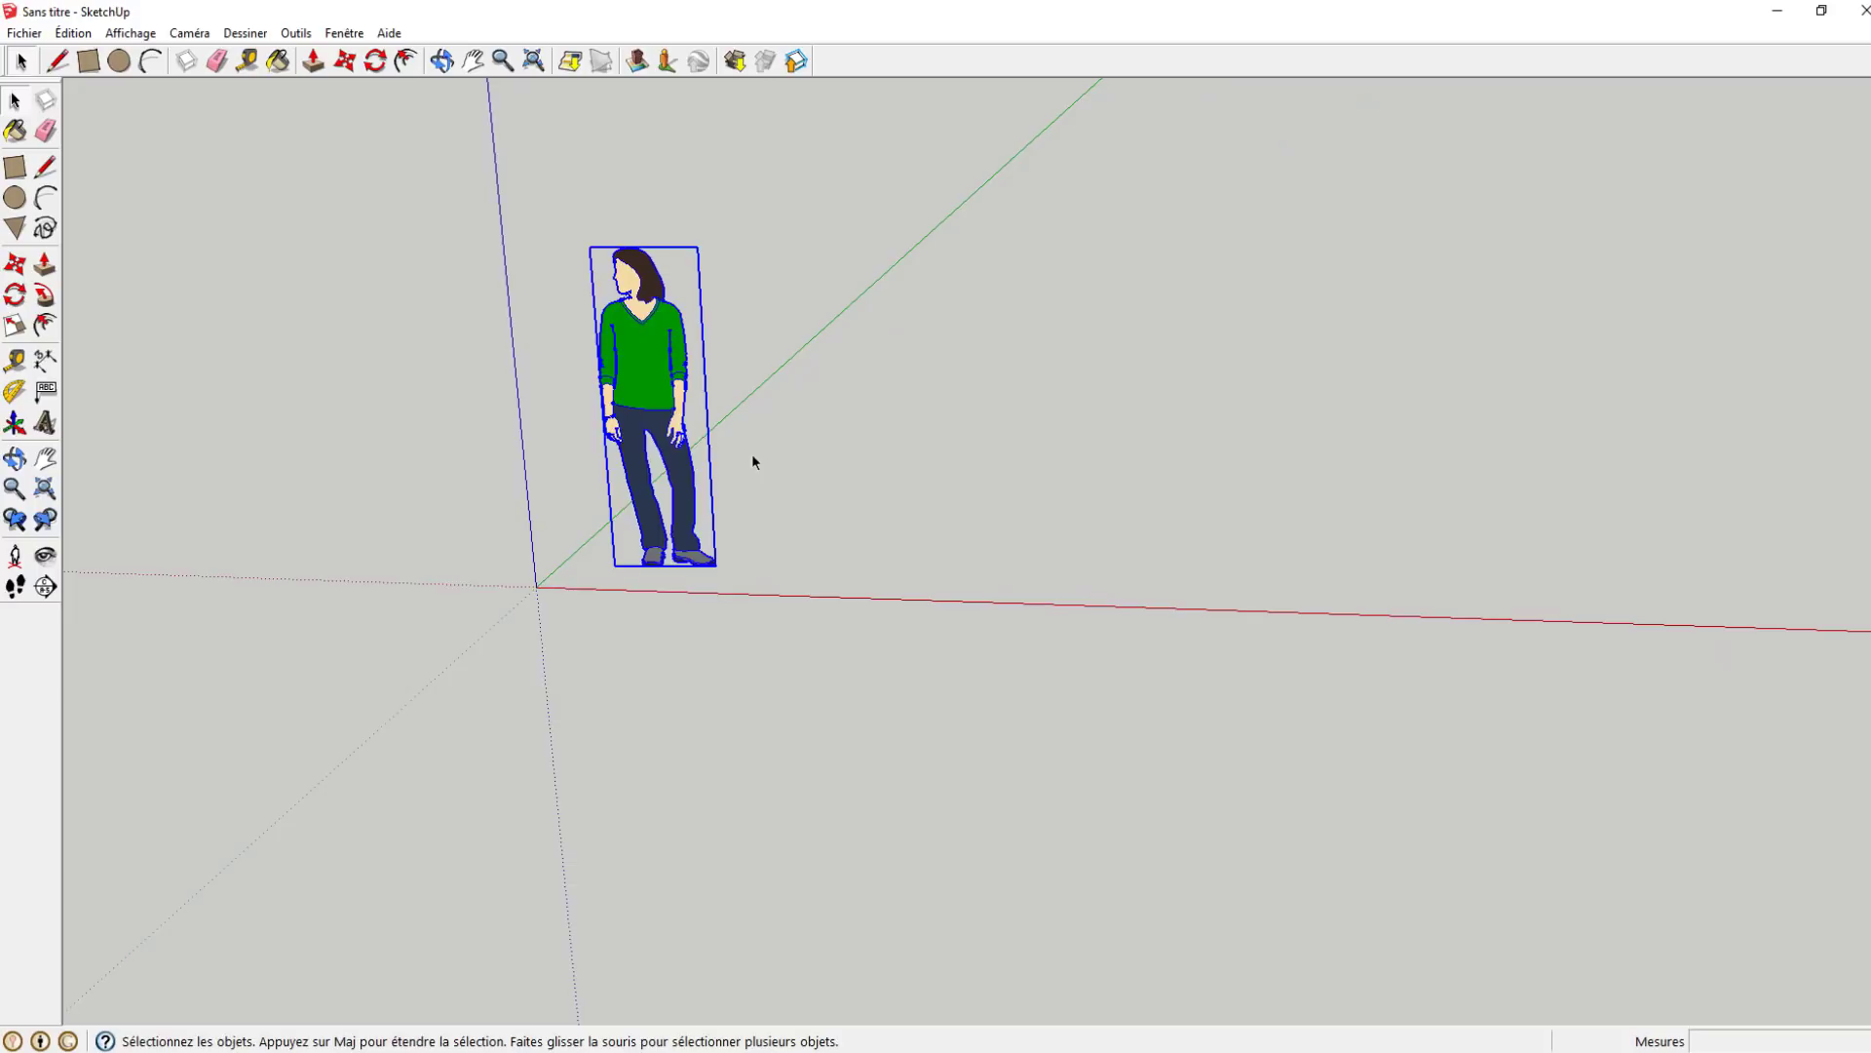
{"action": "key", "text": "Delete"}
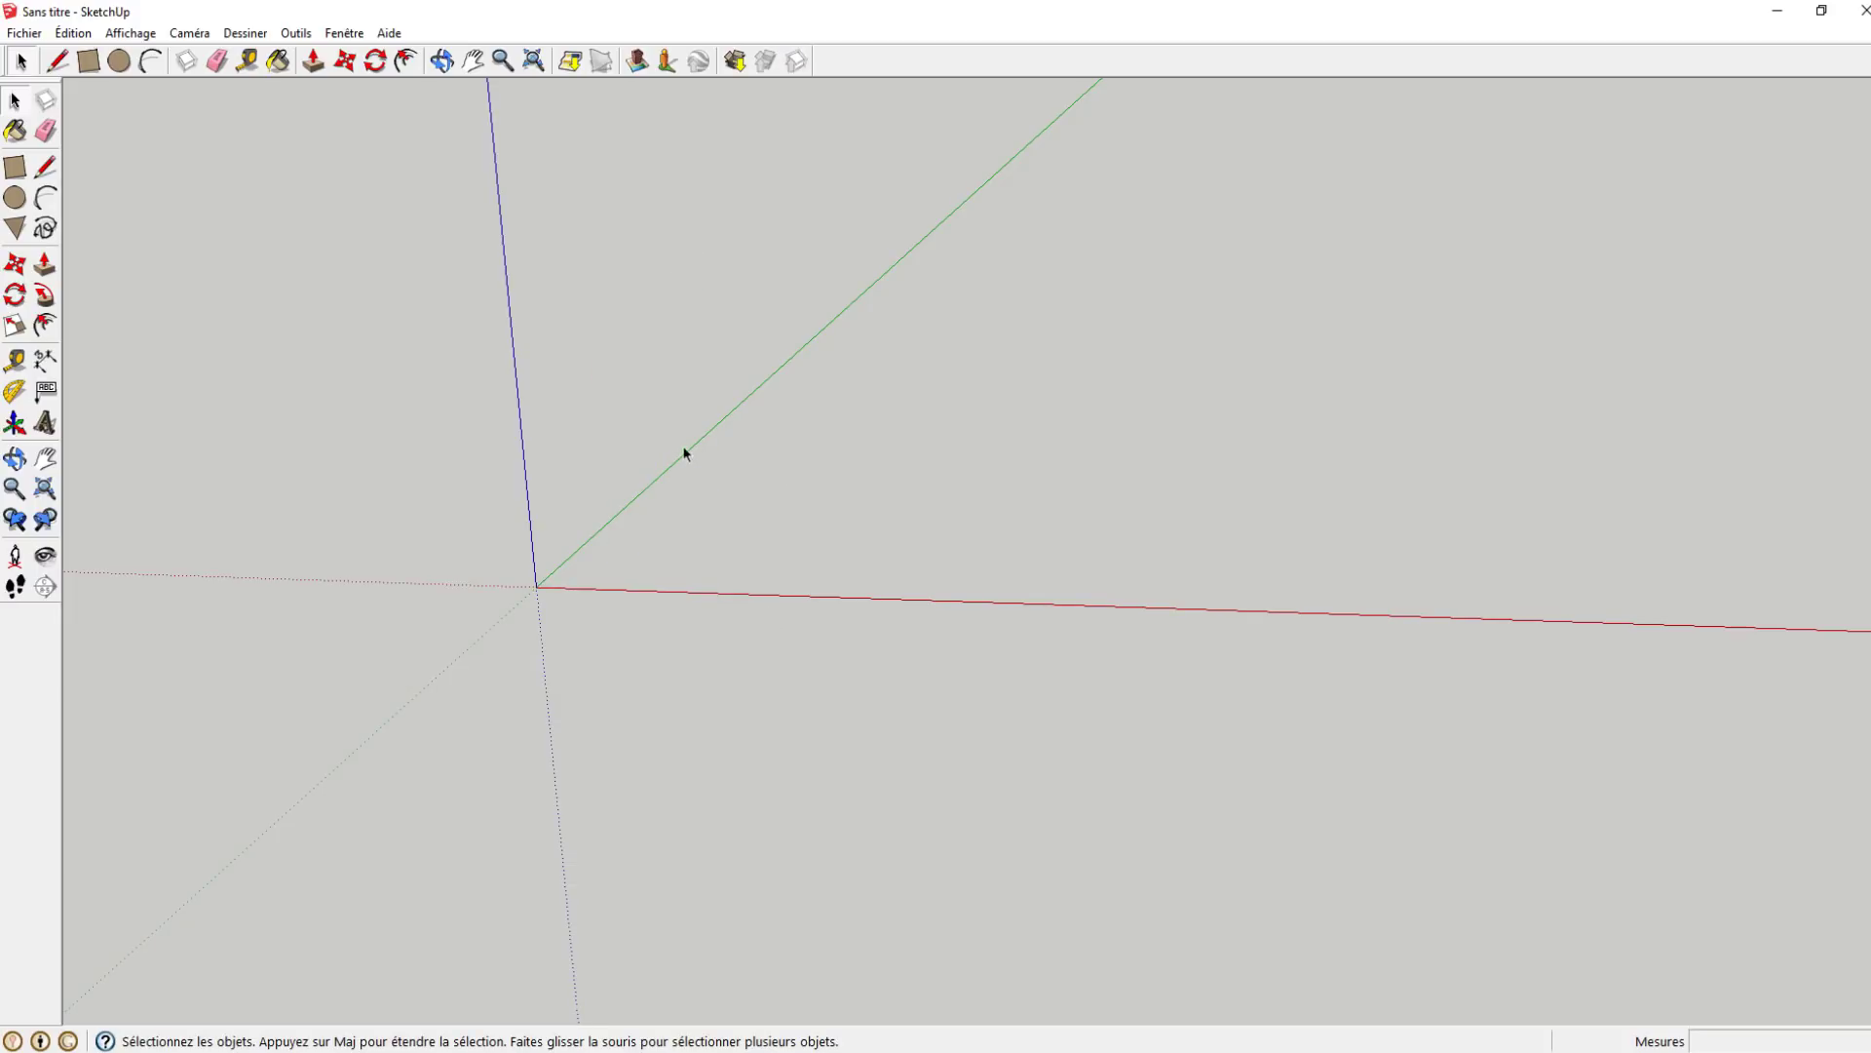
- Orbit the empty scene to look down at the axes origin
{"action": "middle_click_drag", "start_coordinate": [681, 405], "coordinate": [631, 430]}
{"action": "mouse_move", "coordinate": [631, 430]}
{"action": "left_mouse_down"}
{"action": "mouse_move", "coordinate": [744, 380]}
{"action": "mouse_move", "coordinate": [693, 238]}
{"action": "mouse_move", "coordinate": [262, 325]}
{"action": "mouse_move", "coordinate": [547, 647]}
{"action": "mouse_move", "coordinate": [861, 435]}
{"action": "left_mouse_up"}
{"action": "key", "text": "space"}
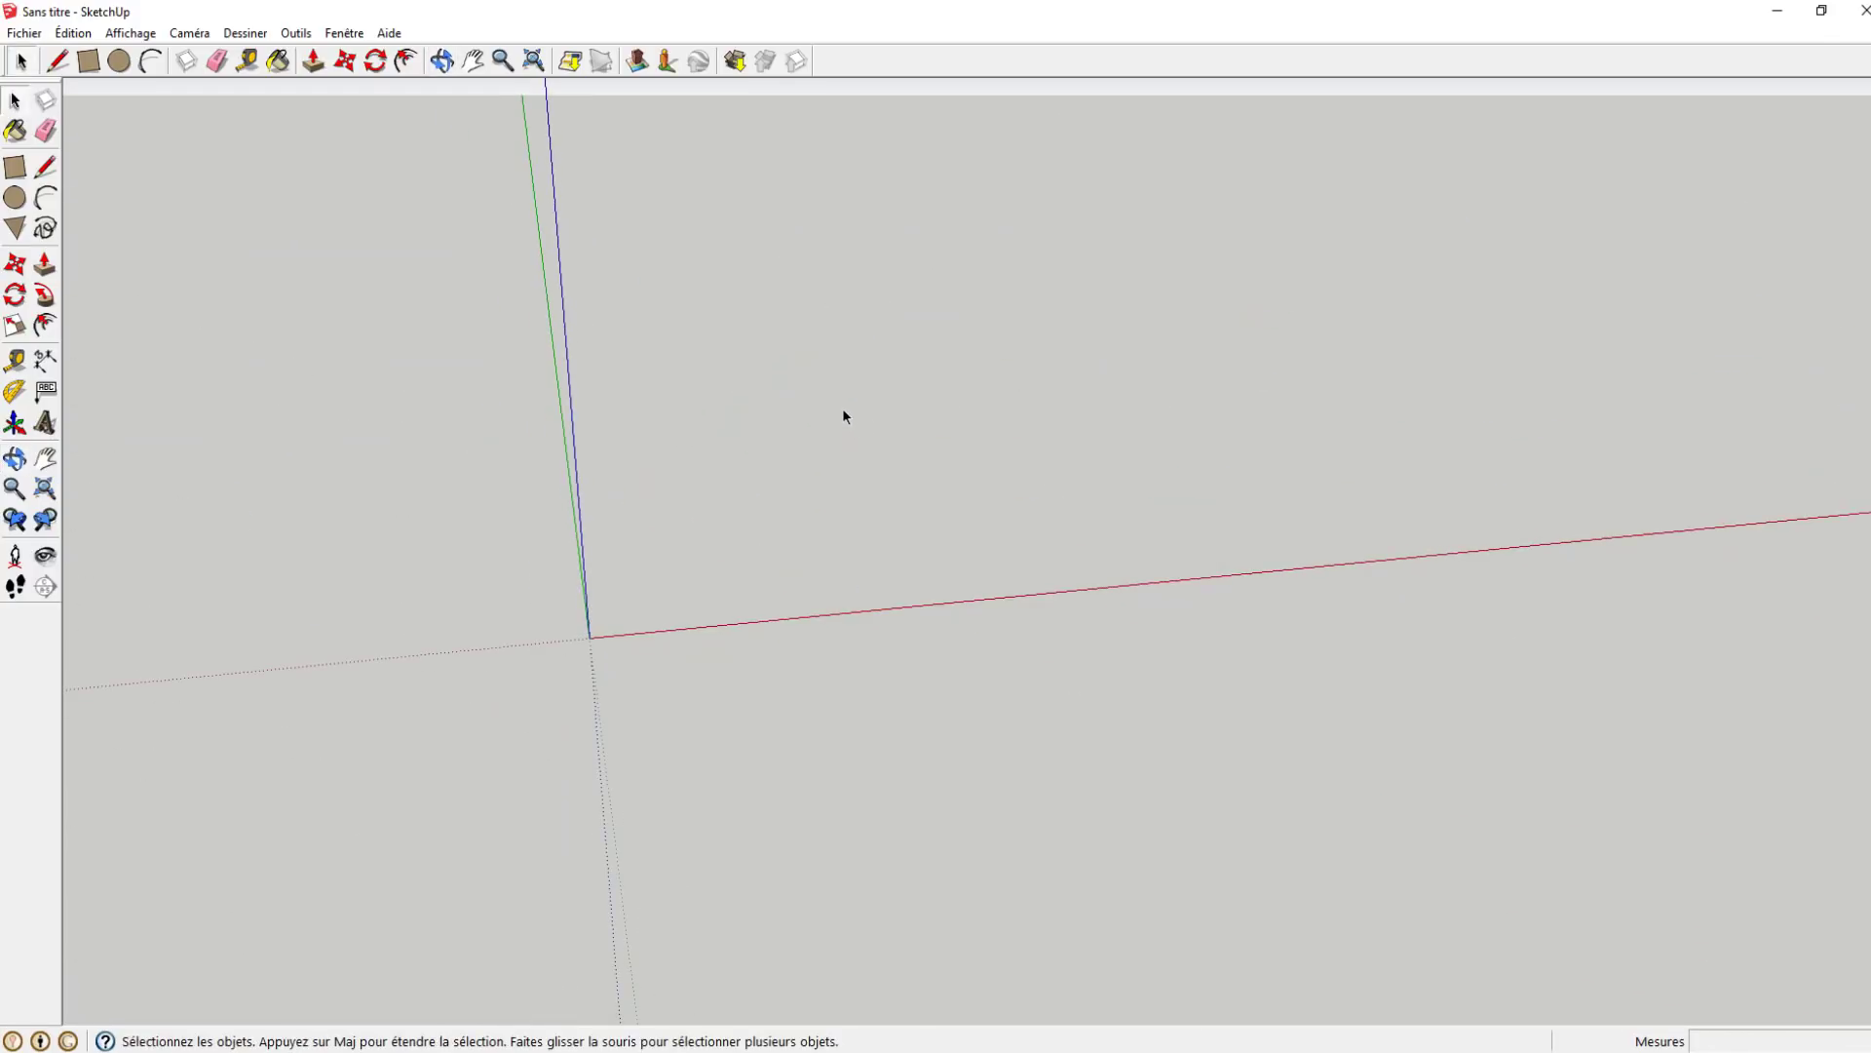
{"action": "key", "text": "shift"}
{"action": "mouse_move", "coordinate": [823, 426]}
{"action": "middle_mouse_down"}
{"action": "mouse_move", "coordinate": [1253, 368]}
{"action": "mouse_move", "coordinate": [931, 399]}
{"action": "mouse_move", "coordinate": [622, 364]}
{"action": "mouse_move", "coordinate": [702, 480]}
{"action": "mouse_move", "coordinate": [718, 689]}
{"action": "mouse_move", "coordinate": [777, 314]}
{"action": "mouse_move", "coordinate": [715, 409]}
{"action": "mouse_move", "coordinate": [835, 418]}
{"action": "mouse_move", "coordinate": [618, 476]}
{"action": "mouse_move", "coordinate": [1051, 490]}
{"action": "mouse_move", "coordinate": [593, 443]}
{"action": "mouse_move", "coordinate": [906, 442]}
{"action": "mouse_move", "coordinate": [1098, 468]}
{"action": "mouse_move", "coordinate": [579, 450]}
{"action": "mouse_move", "coordinate": [744, 463]}
{"action": "mouse_move", "coordinate": [802, 418]}
{"action": "mouse_move", "coordinate": [647, 406]}
{"action": "middle_mouse_up"}
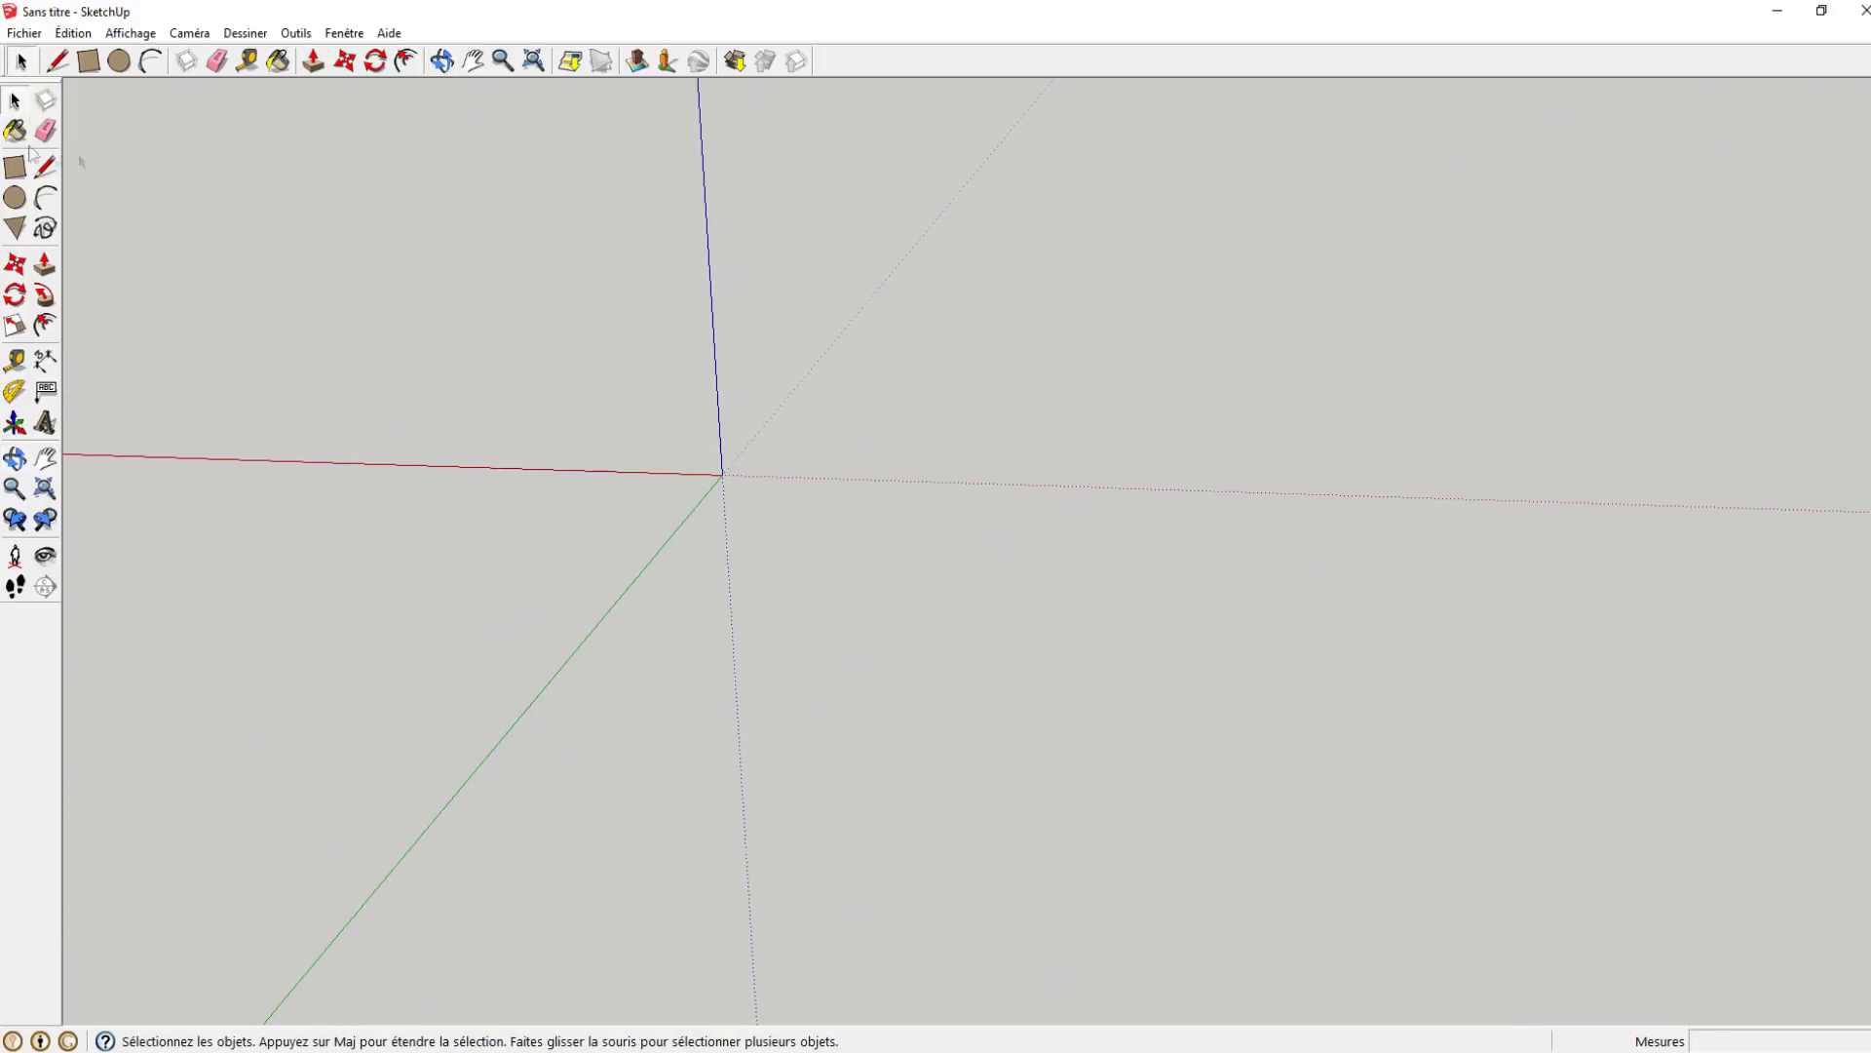
{"action": "mouse_move", "coordinate": [710, 335]}
{"action": "middle_mouse_down"}
{"action": "mouse_move", "coordinate": [711, 371]}
{"action": "mouse_move", "coordinate": [764, 443]}
{"action": "mouse_move", "coordinate": [708, 530]}
{"action": "mouse_move", "coordinate": [655, 512]}
{"action": "middle_mouse_up"}
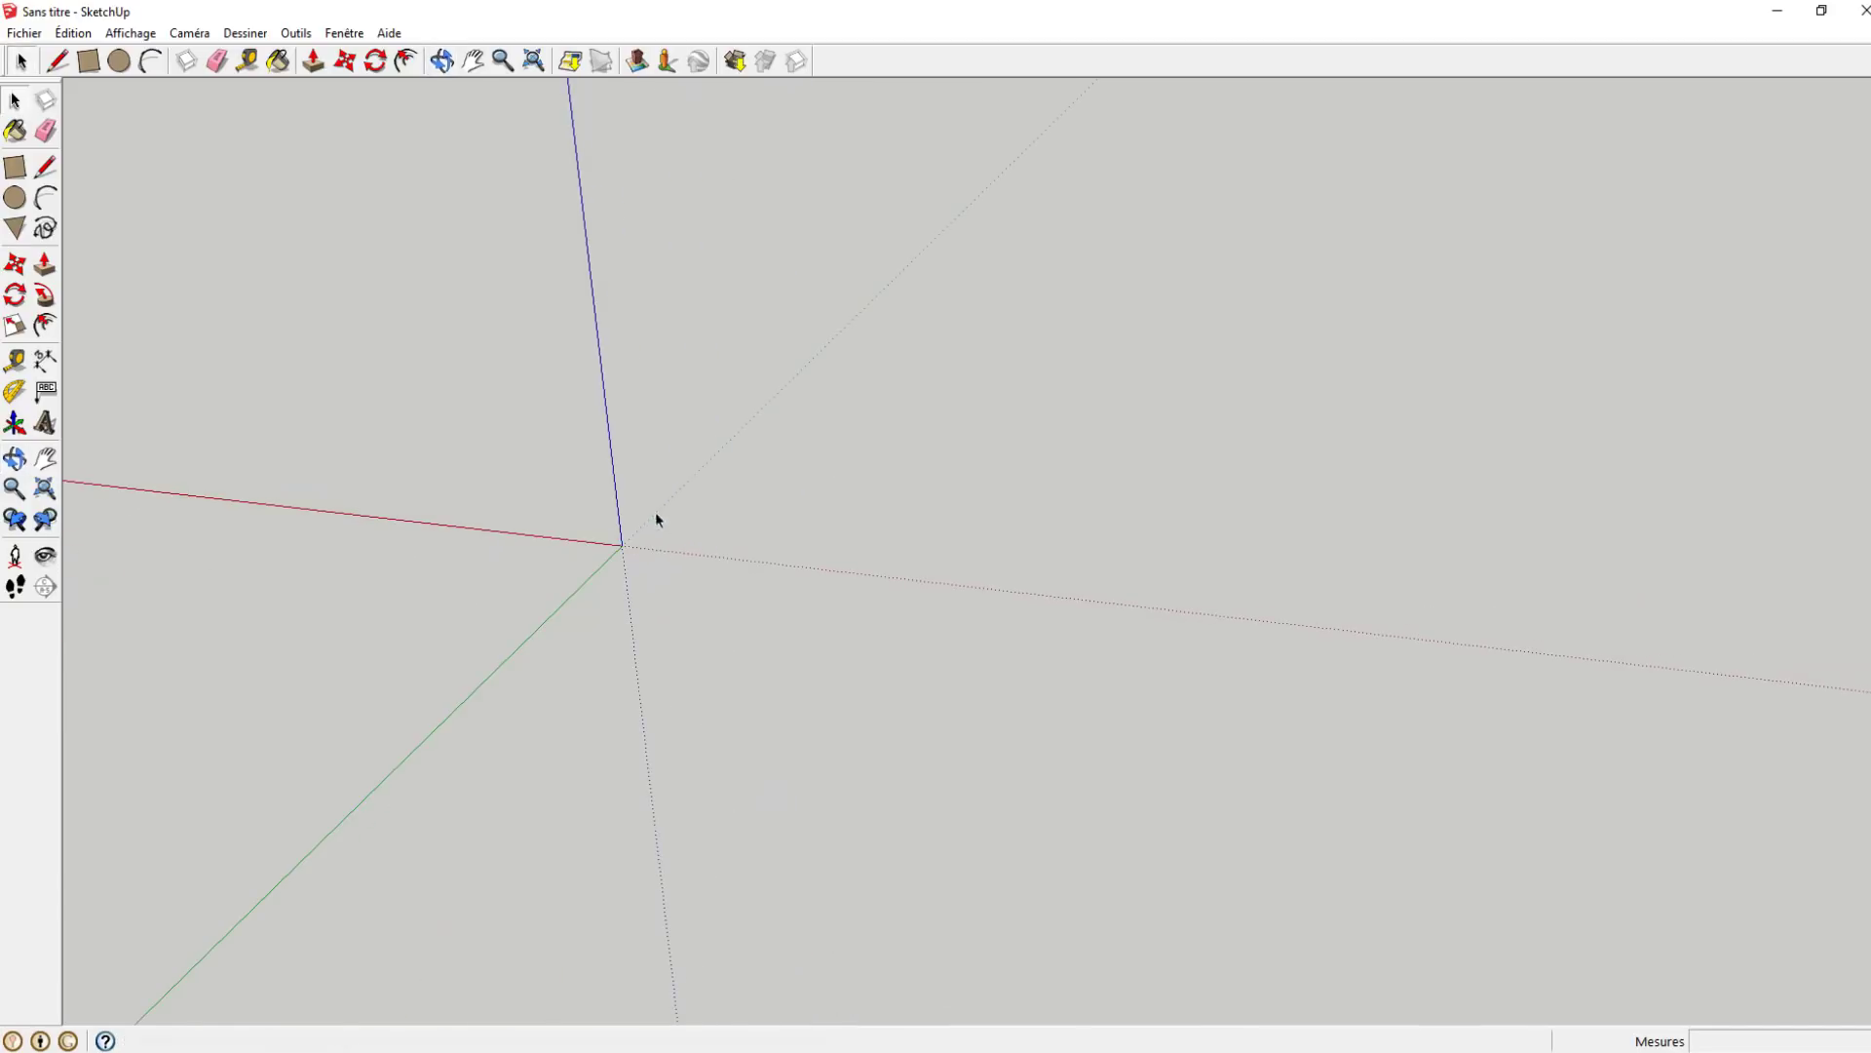
- Draw an 800 by 500 cm rectangle starting at the origin
{"action": "left_click", "coordinate": [15, 167]}
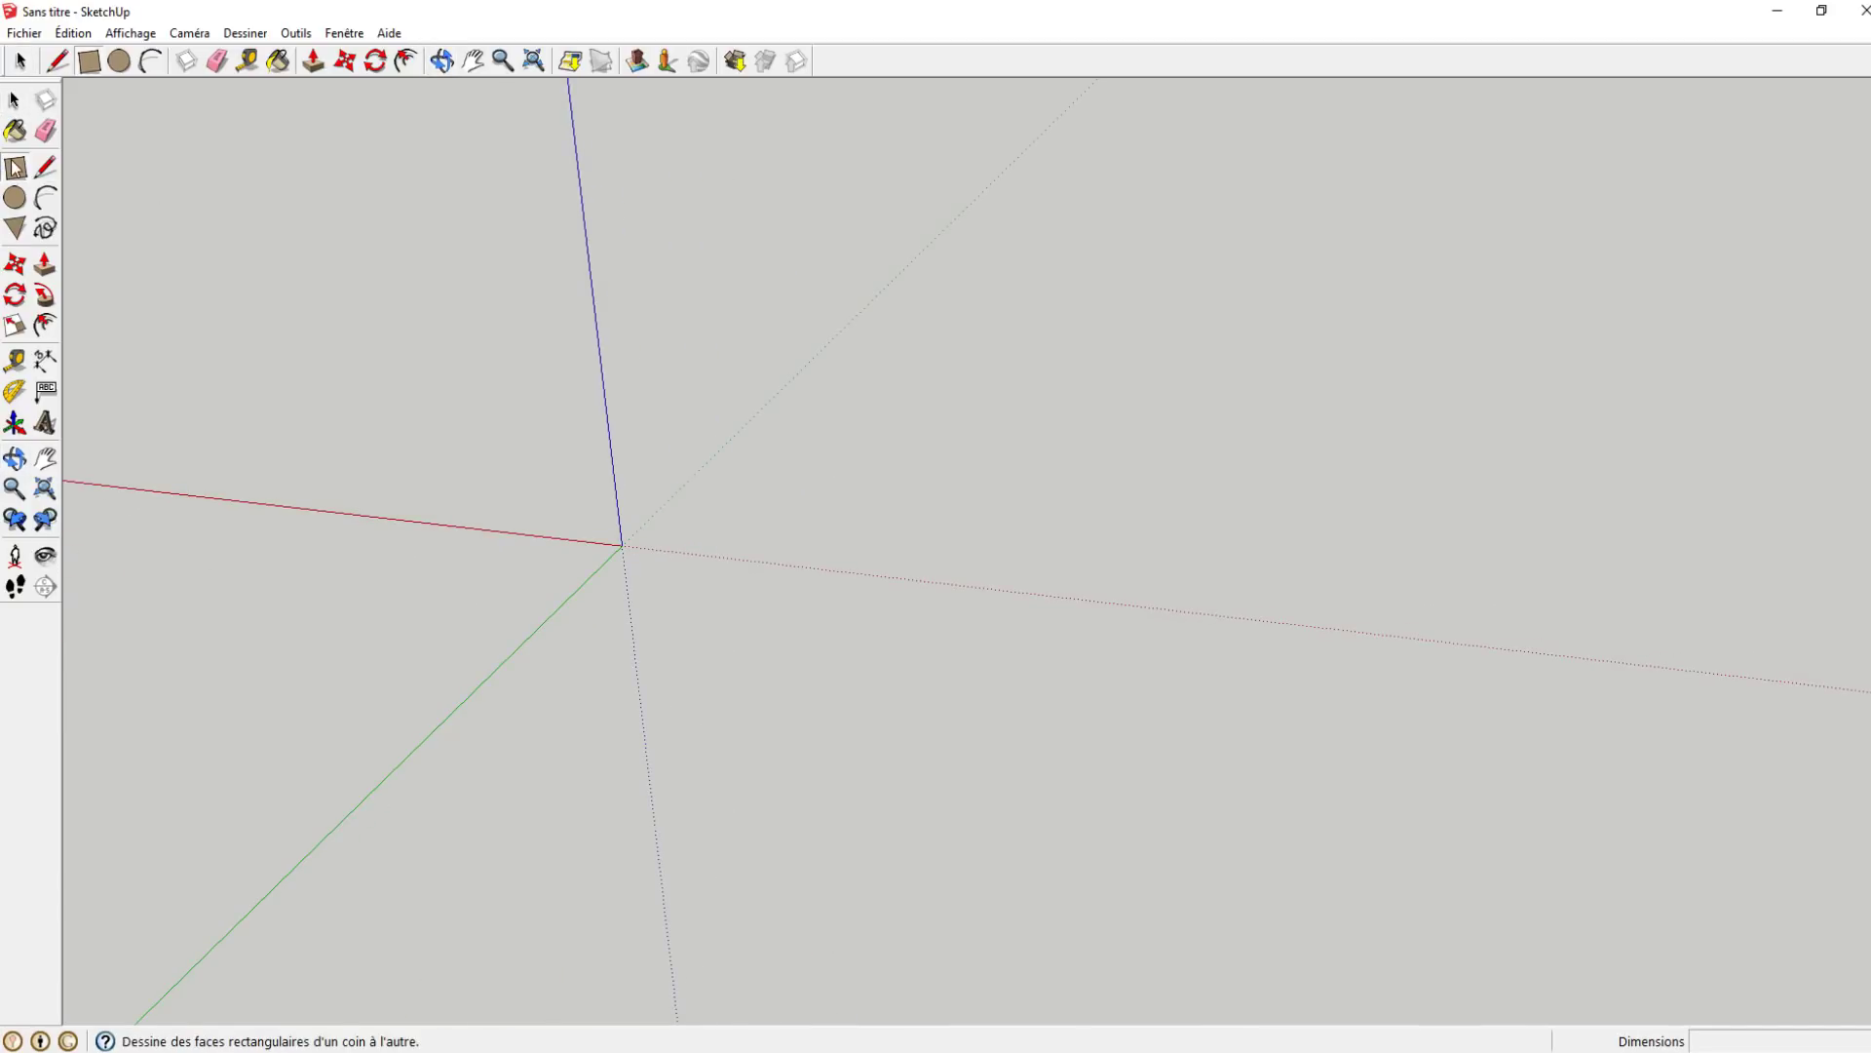
{"action": "left_click", "coordinate": [622, 545]}
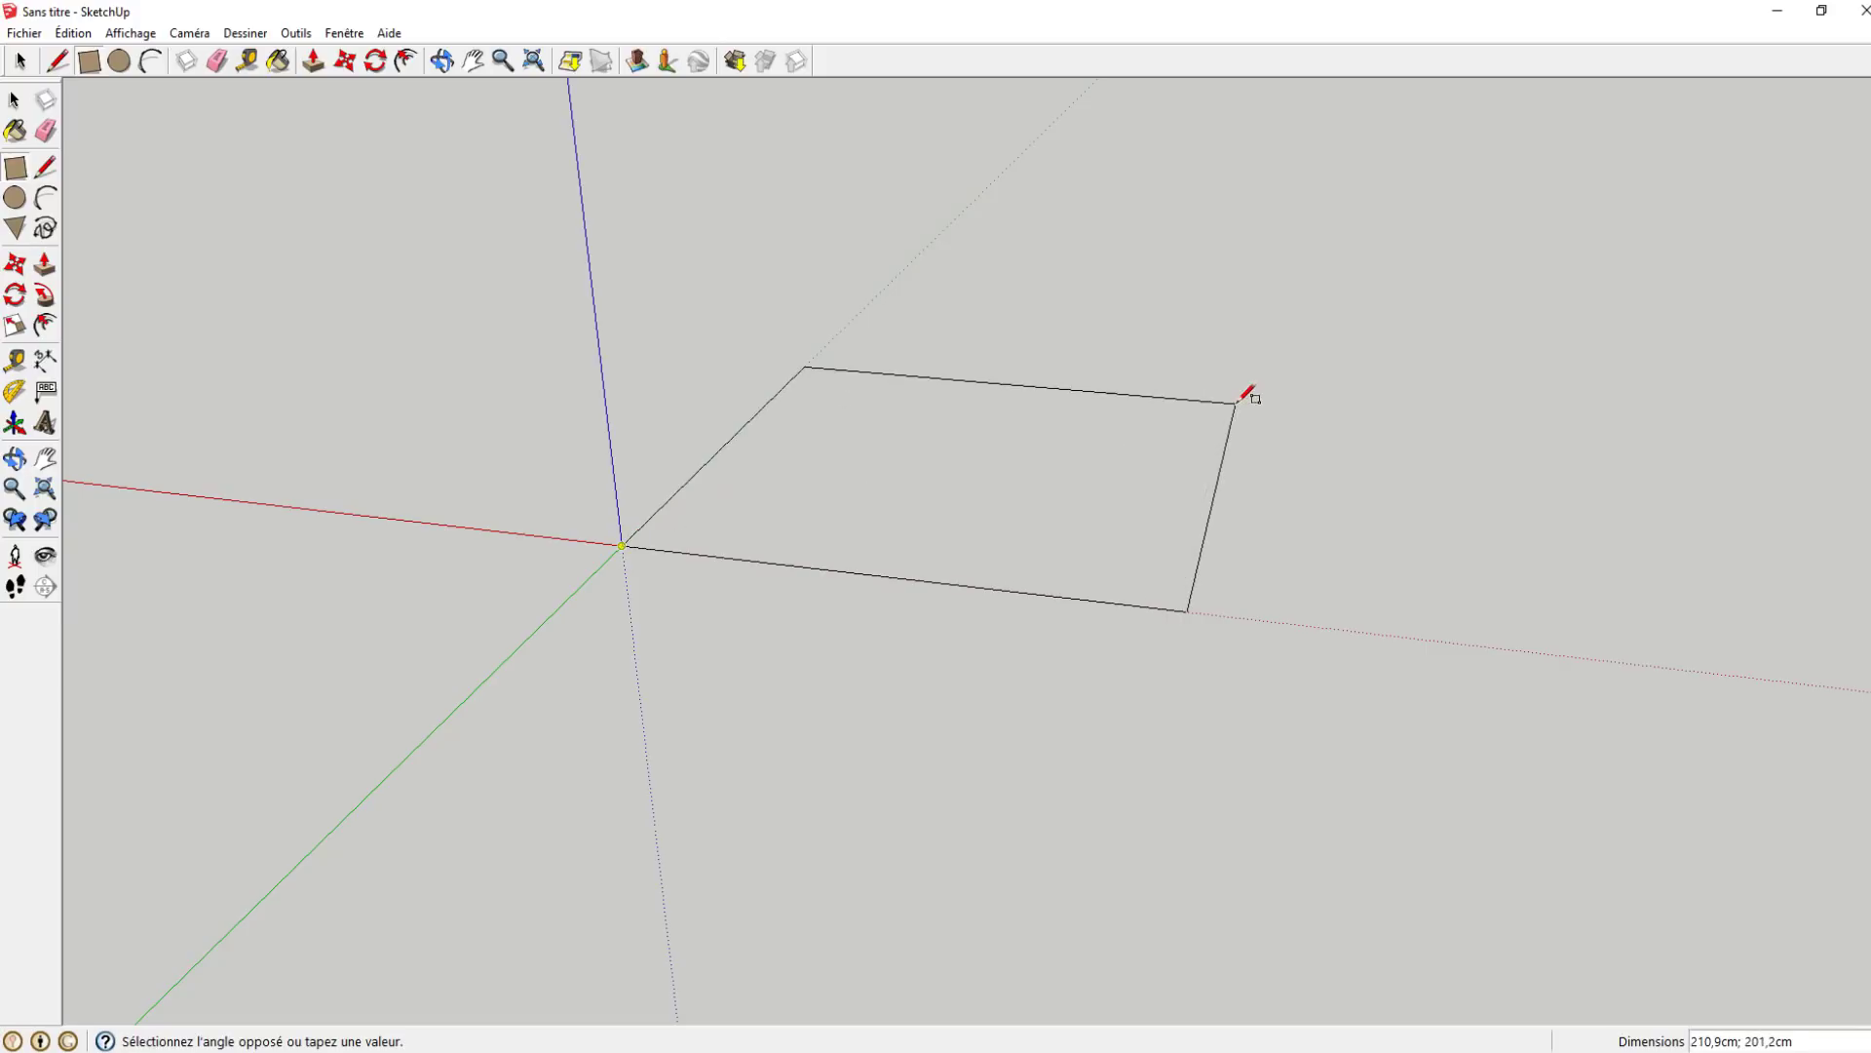
{"action": "middle_click_drag", "start_coordinate": [721, 541], "coordinate": [689, 563]}
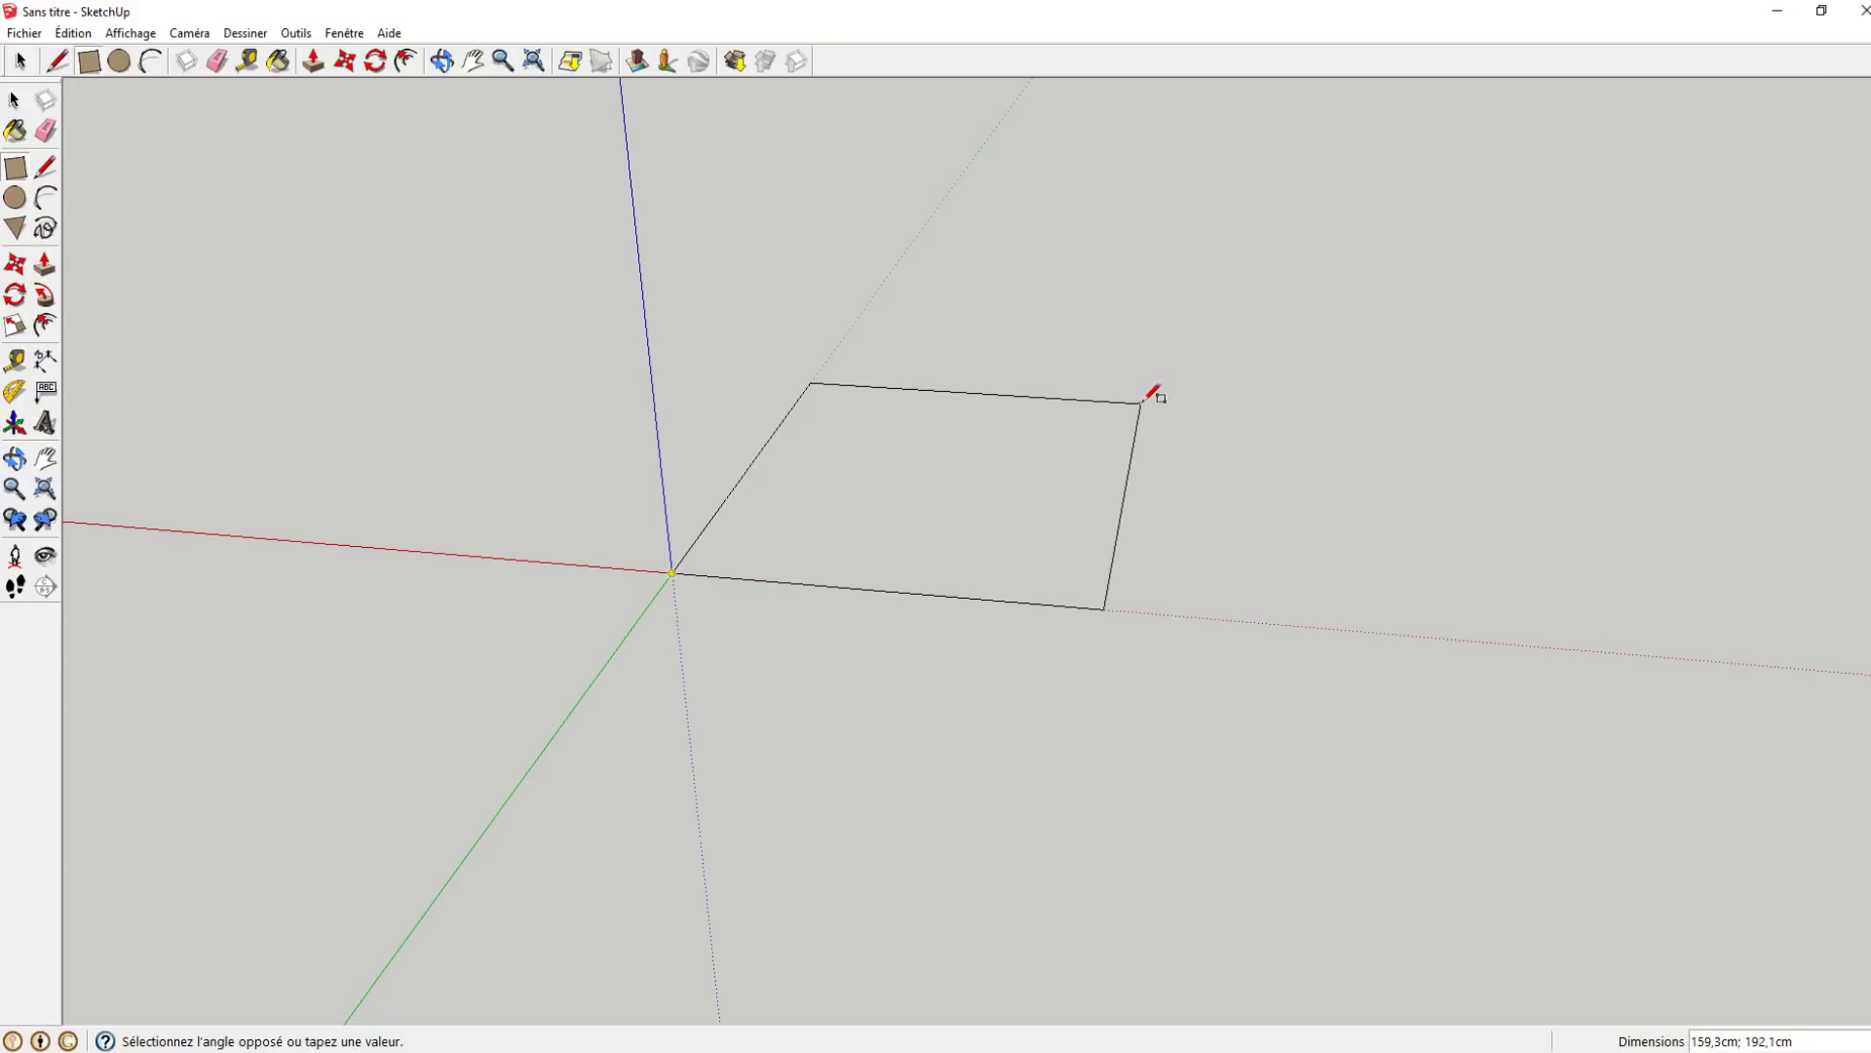
{"action": "type", "text": "800;500"}
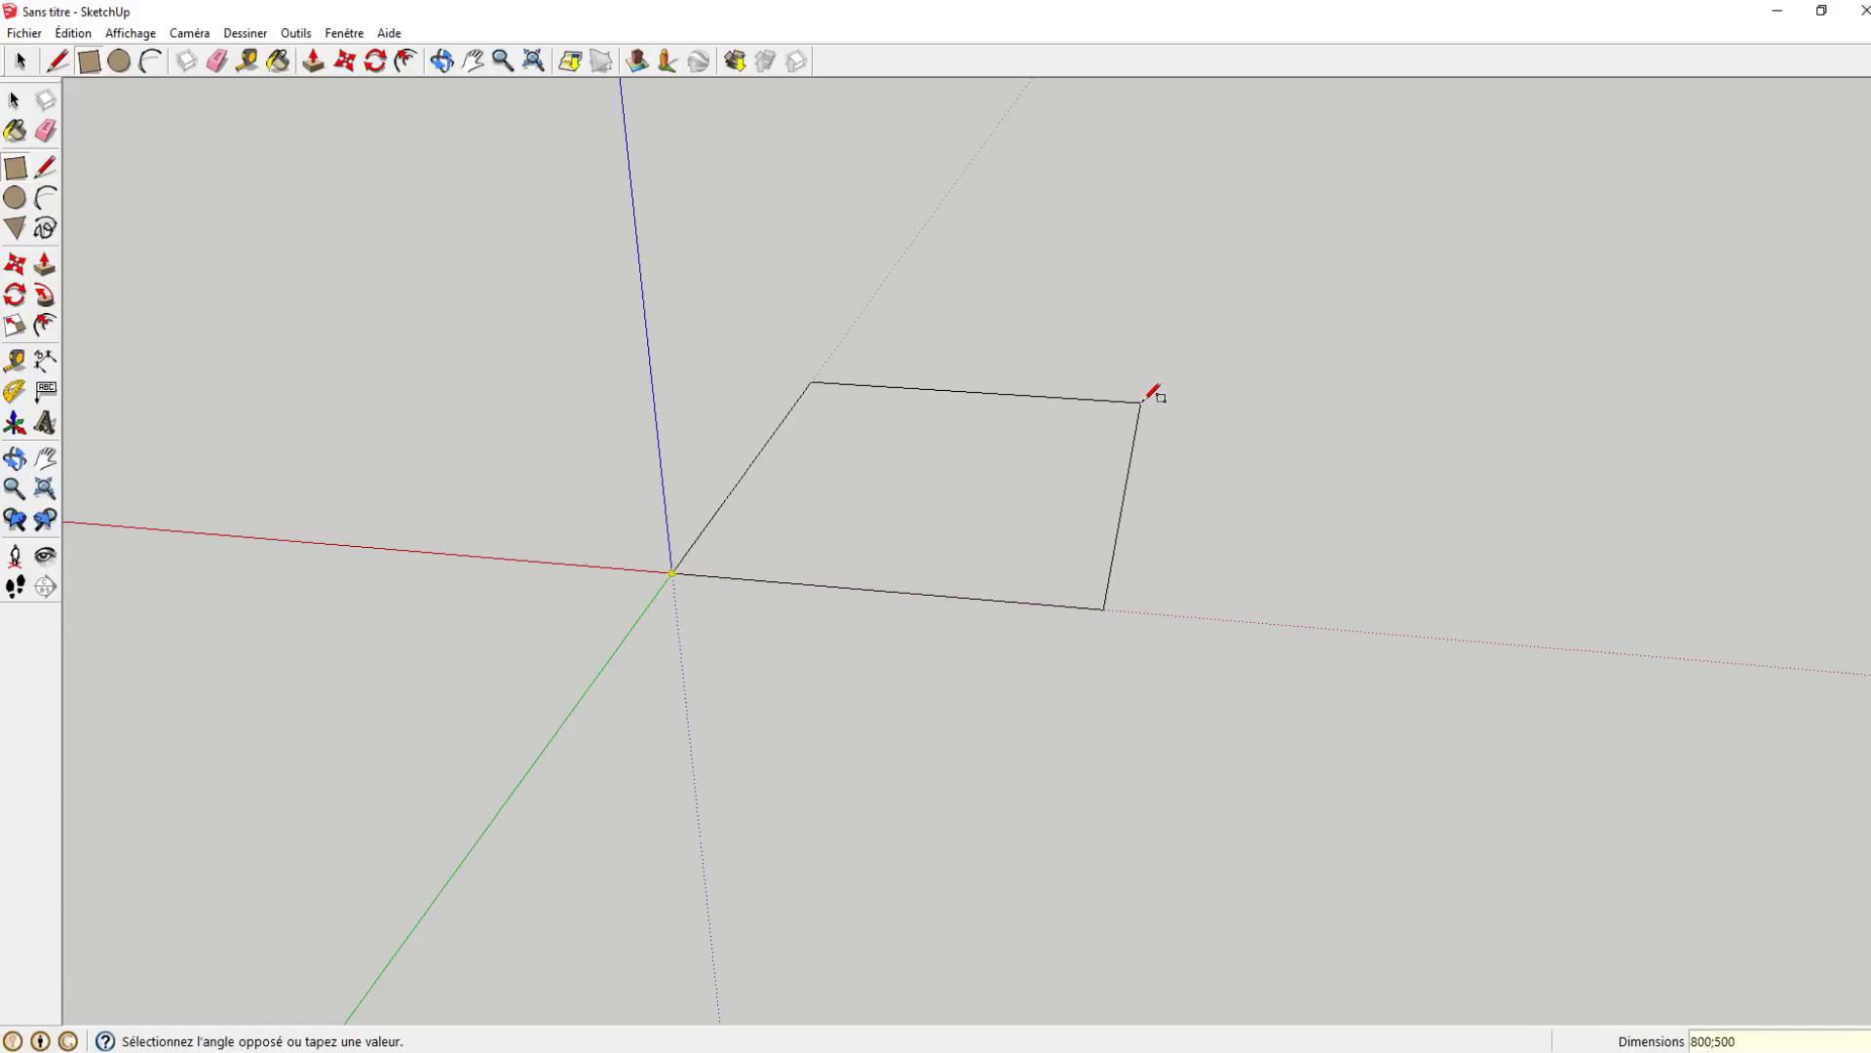
{"action": "key", "text": "Return"}
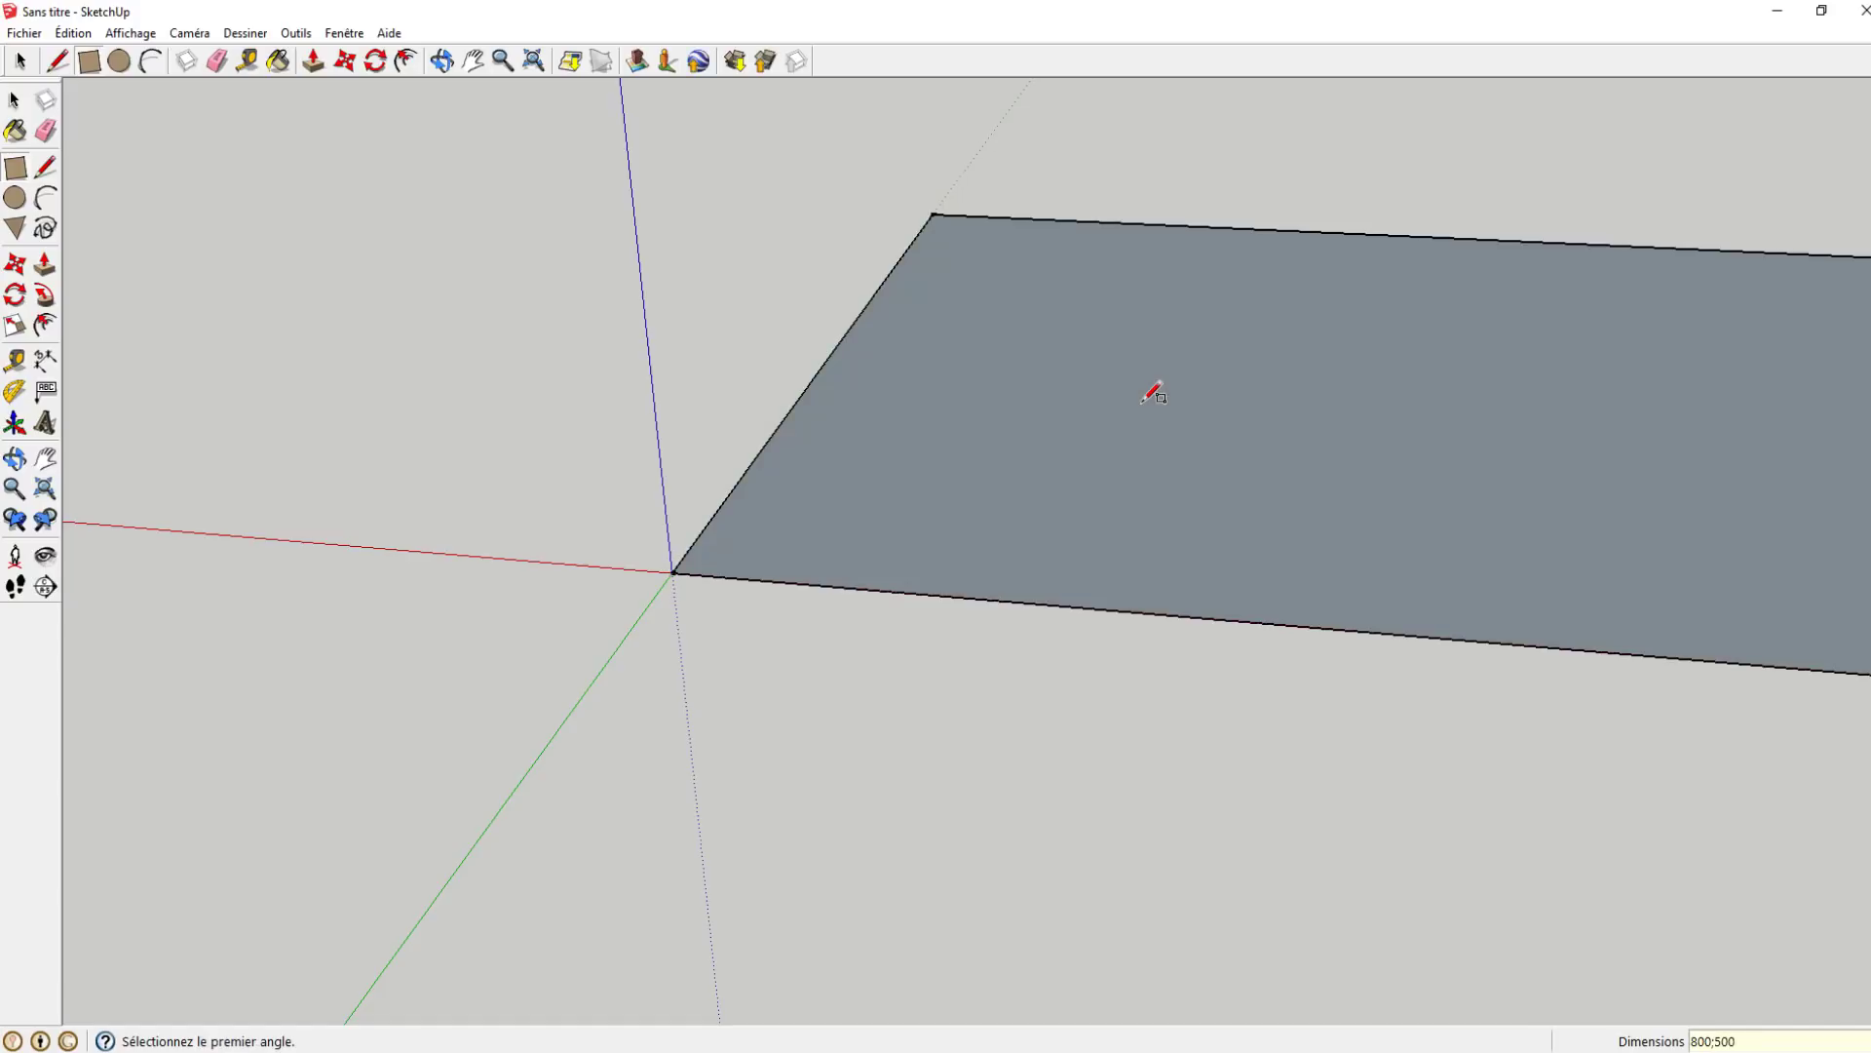
{"action": "mouse_move", "coordinate": [1144, 422]}
{"action": "middle_mouse_down"}
{"action": "mouse_move", "coordinate": [1024, 472]}
{"action": "mouse_move", "coordinate": [810, 481]}
{"action": "mouse_move", "coordinate": [916, 366]}
{"action": "middle_mouse_up"}
{"action": "mouse_move", "coordinate": [1236, 363]}
{"action": "middle_mouse_down"}
{"action": "mouse_move", "coordinate": [1228, 547]}
{"action": "mouse_move", "coordinate": [1725, 429]}
{"action": "mouse_move", "coordinate": [1365, 410]}
{"action": "middle_mouse_up"}
- Reverse the rectangle's face so its white front side shows
{"action": "left_click", "coordinate": [13, 101]}
{"action": "middle_click_drag", "start_coordinate": [1140, 374], "coordinate": [907, 361], "text": "shift"}
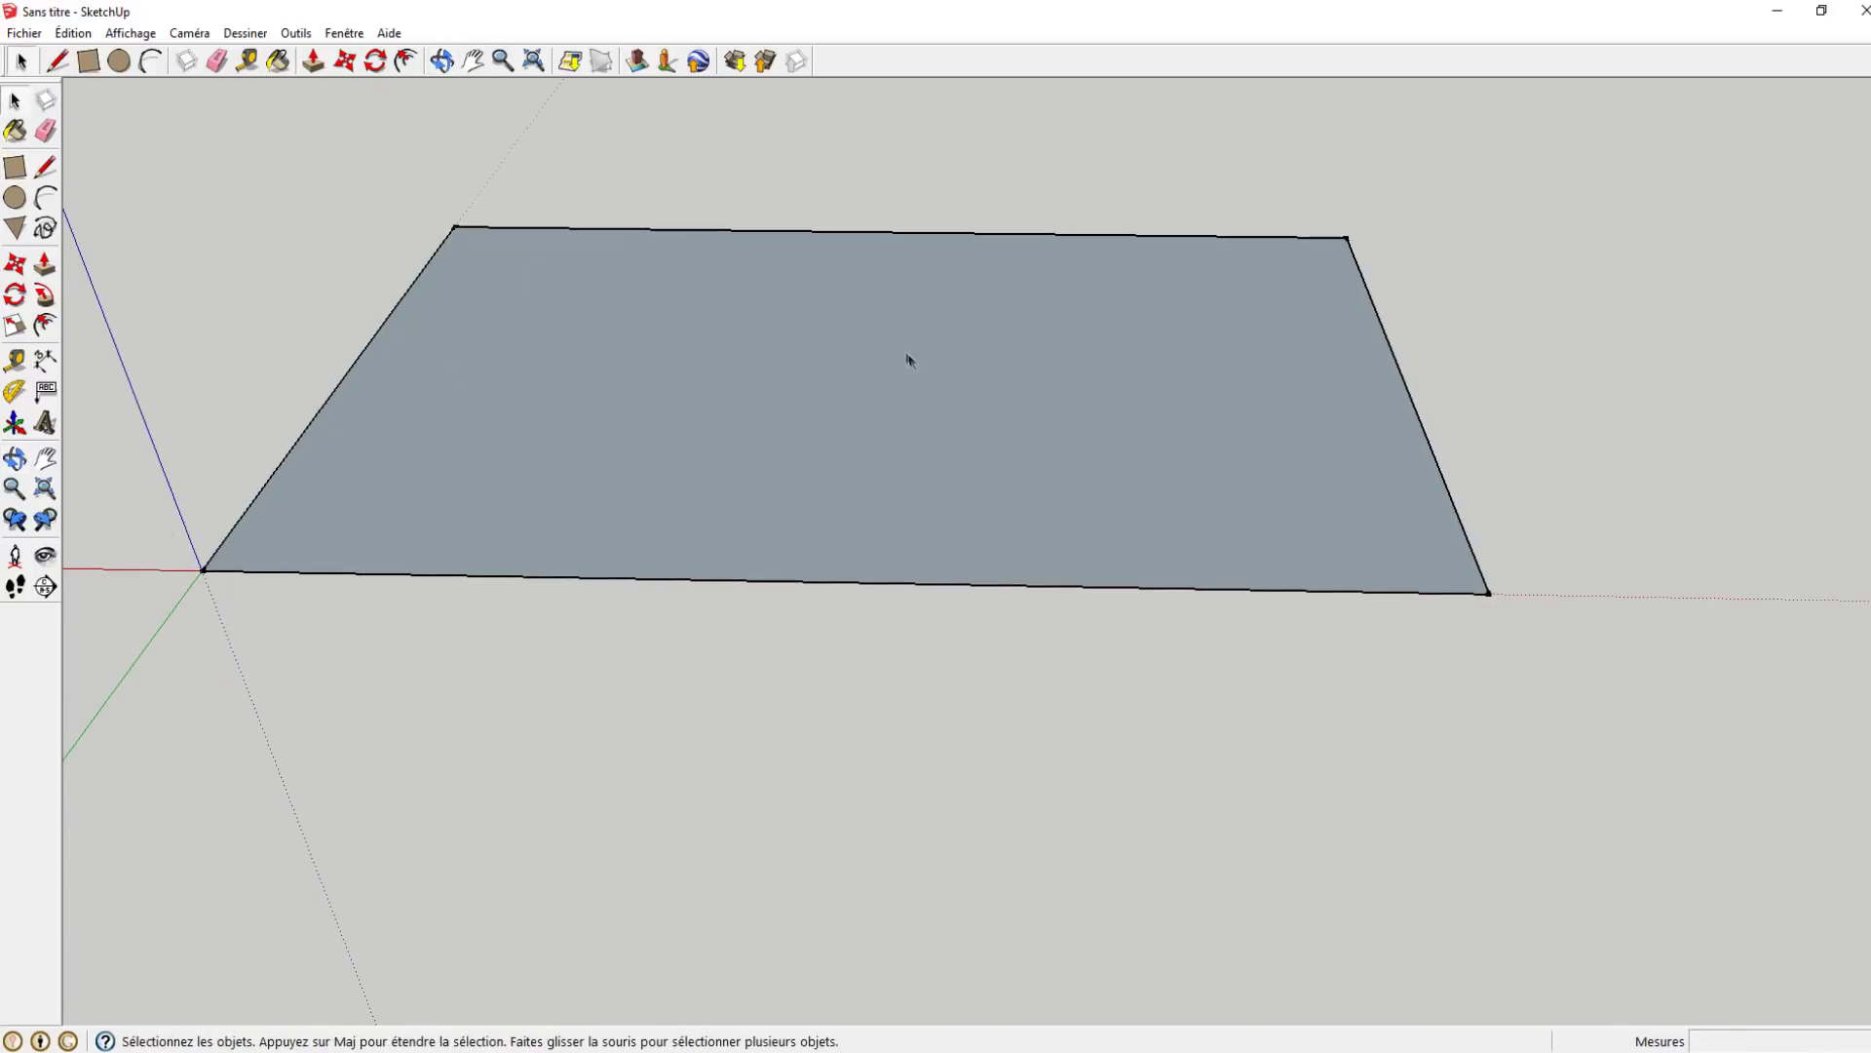
{"action": "mouse_move", "coordinate": [698, 452]}
{"action": "middle_mouse_down"}
{"action": "mouse_move", "coordinate": [684, 219]}
{"action": "mouse_move", "coordinate": [747, 405]}
{"action": "middle_mouse_up"}
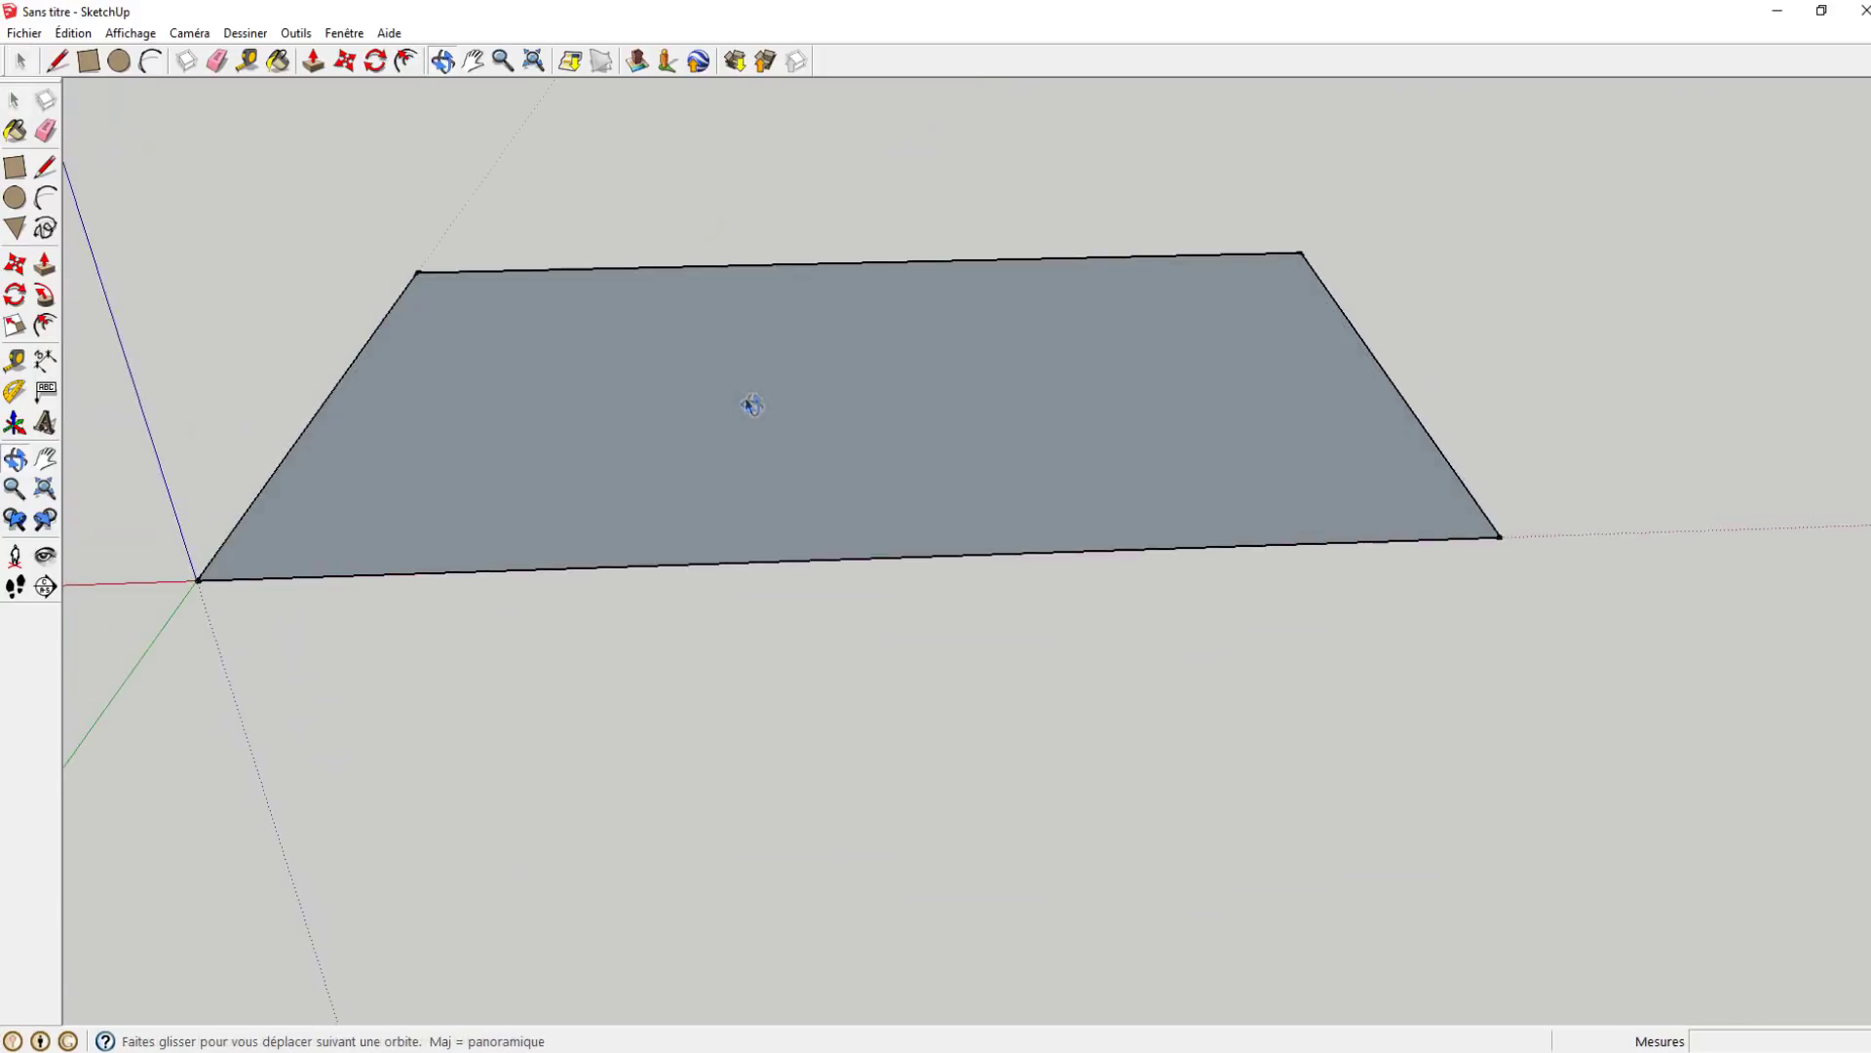
{"action": "mouse_move", "coordinate": [538, 488]}
{"action": "middle_mouse_down"}
{"action": "mouse_move", "coordinate": [899, 473]}
{"action": "mouse_move", "coordinate": [855, 400]}
{"action": "mouse_move", "coordinate": [769, 108]}
{"action": "mouse_move", "coordinate": [618, 401]}
{"action": "mouse_move", "coordinate": [516, 531]}
{"action": "middle_mouse_up"}
{"action": "mouse_move", "coordinate": [768, 404]}
{"action": "middle_mouse_down"}
{"action": "mouse_move", "coordinate": [697, 446]}
{"action": "mouse_move", "coordinate": [655, 386]}
{"action": "middle_mouse_up"}
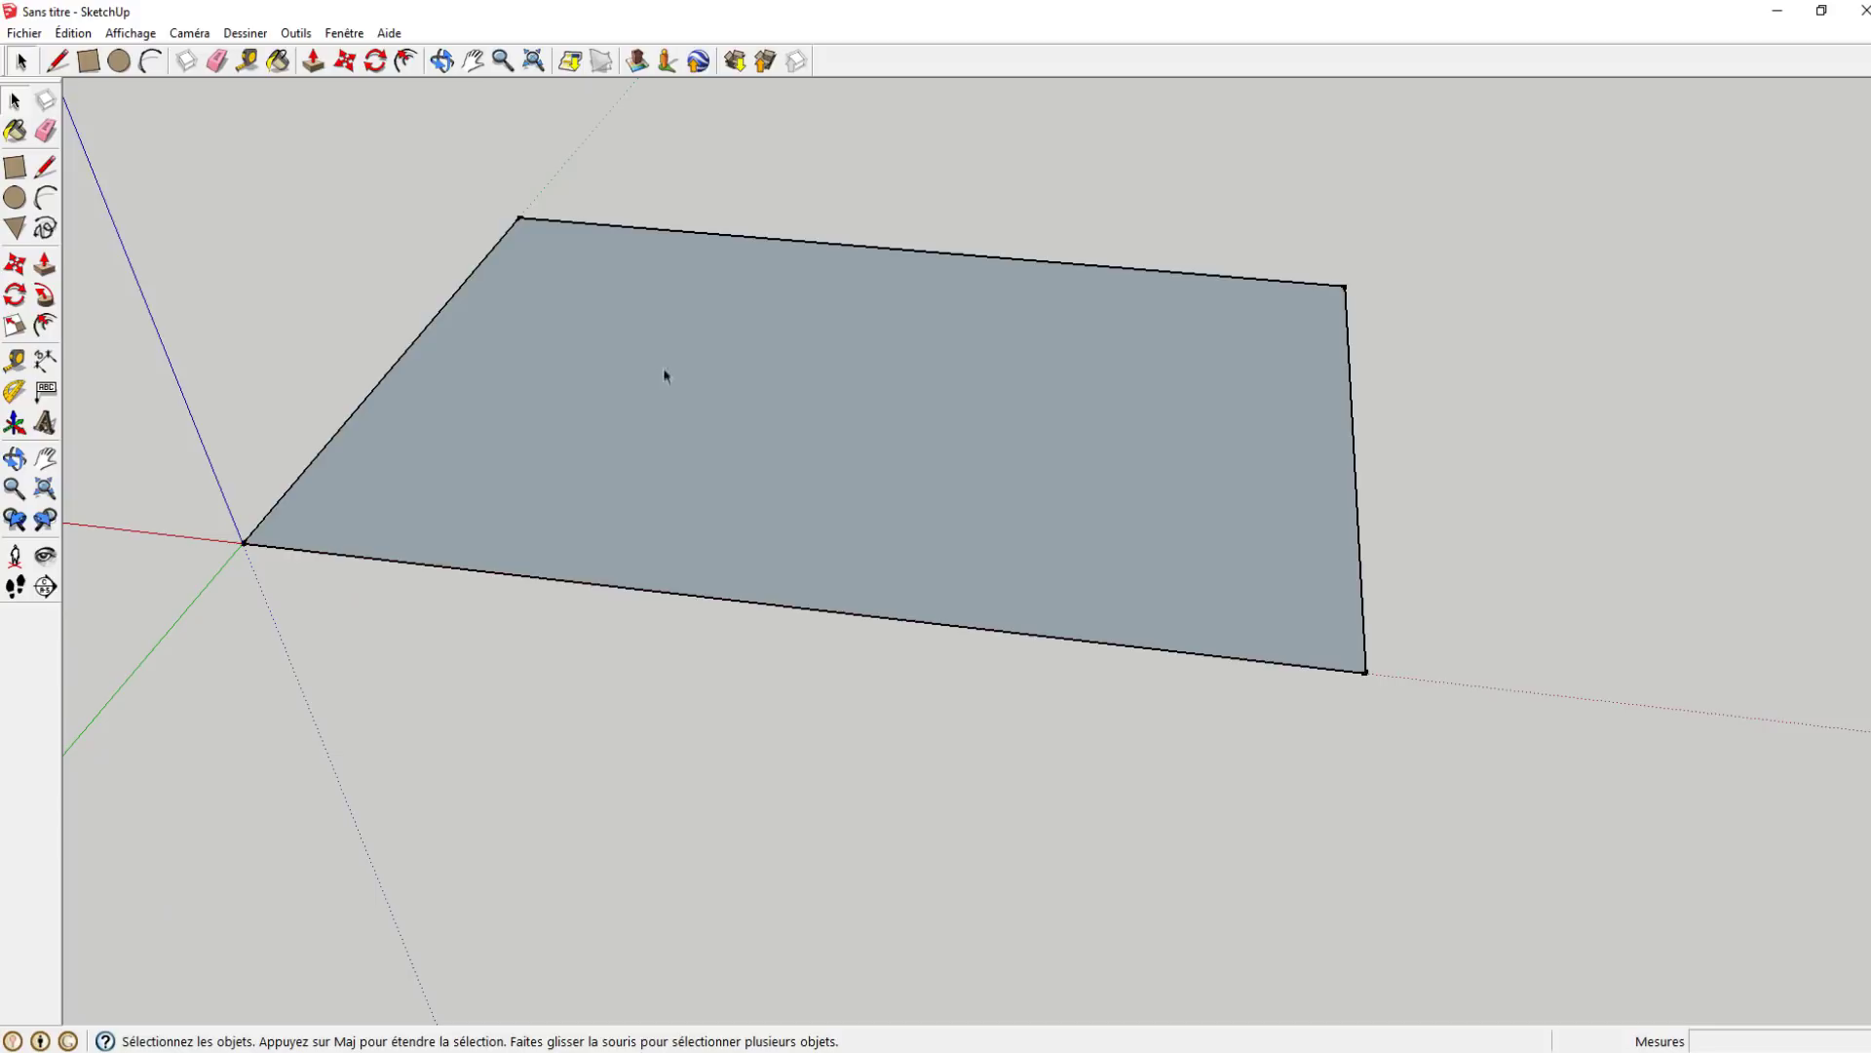
{"action": "right_click", "coordinate": [653, 309]}
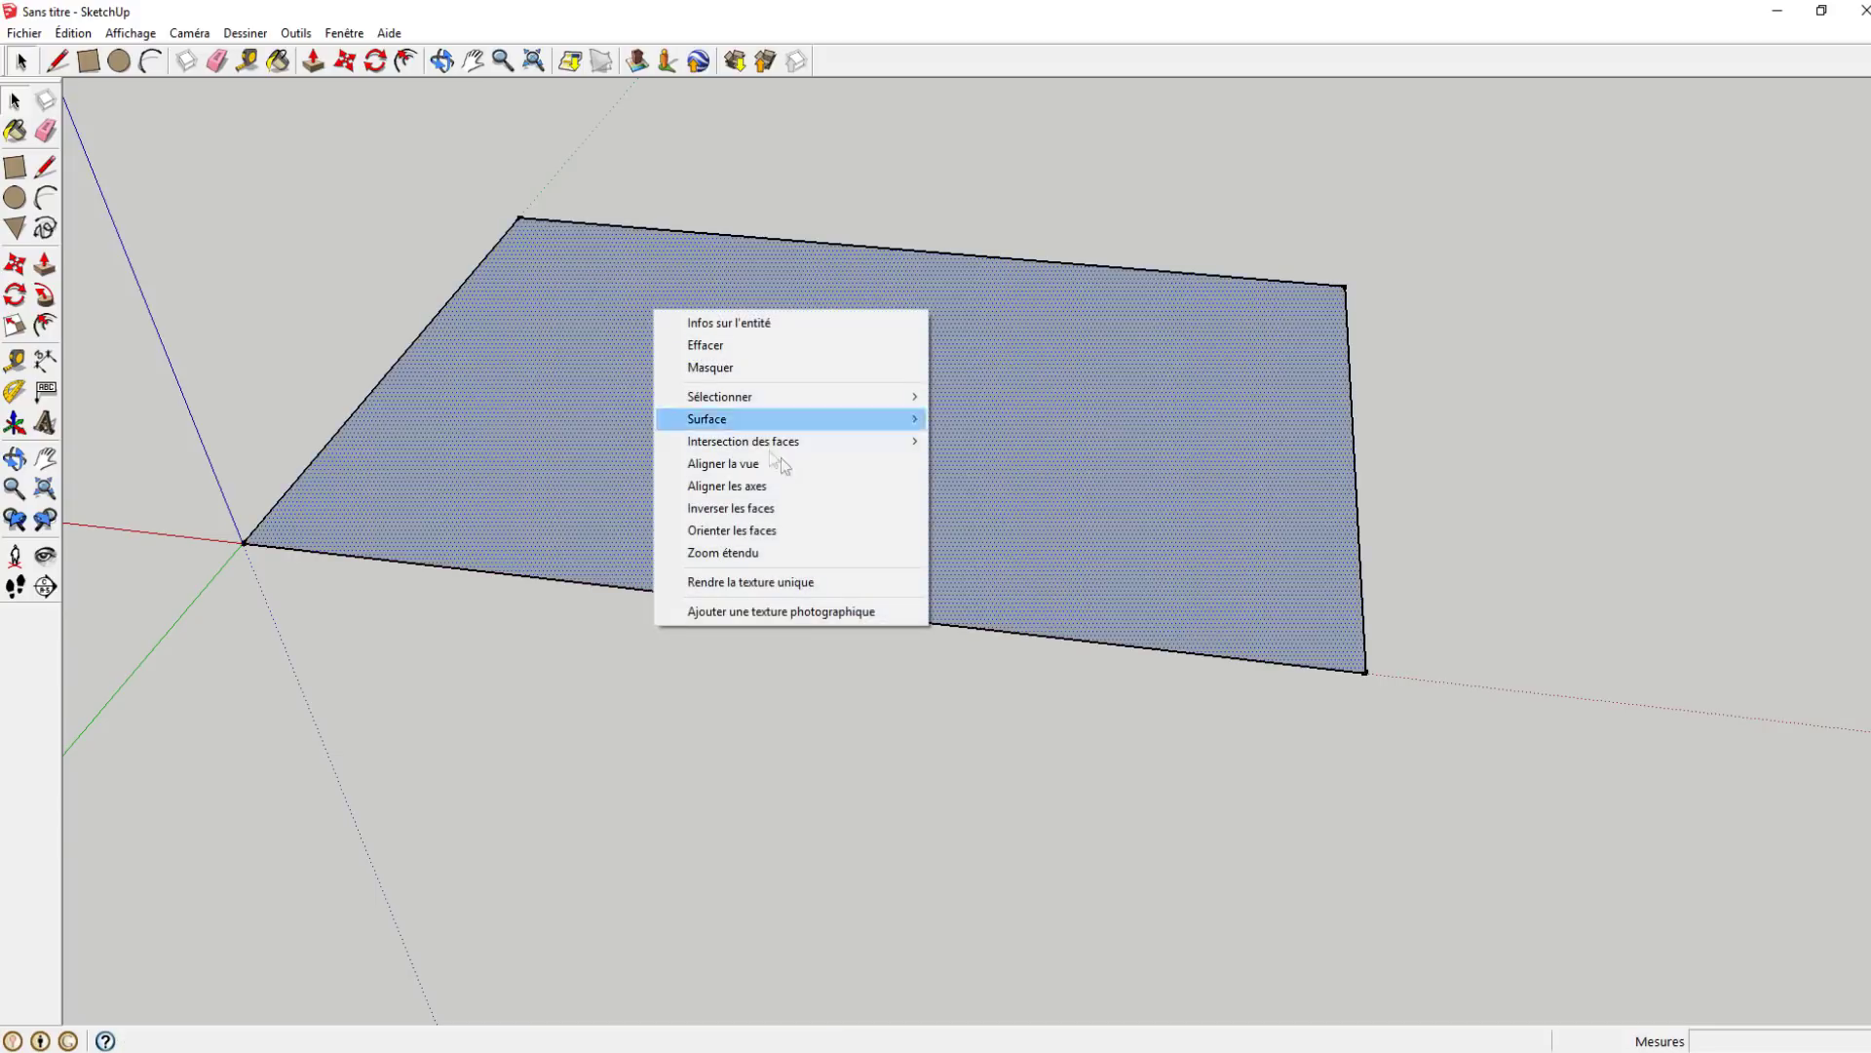
{"action": "left_click", "coordinate": [829, 507]}
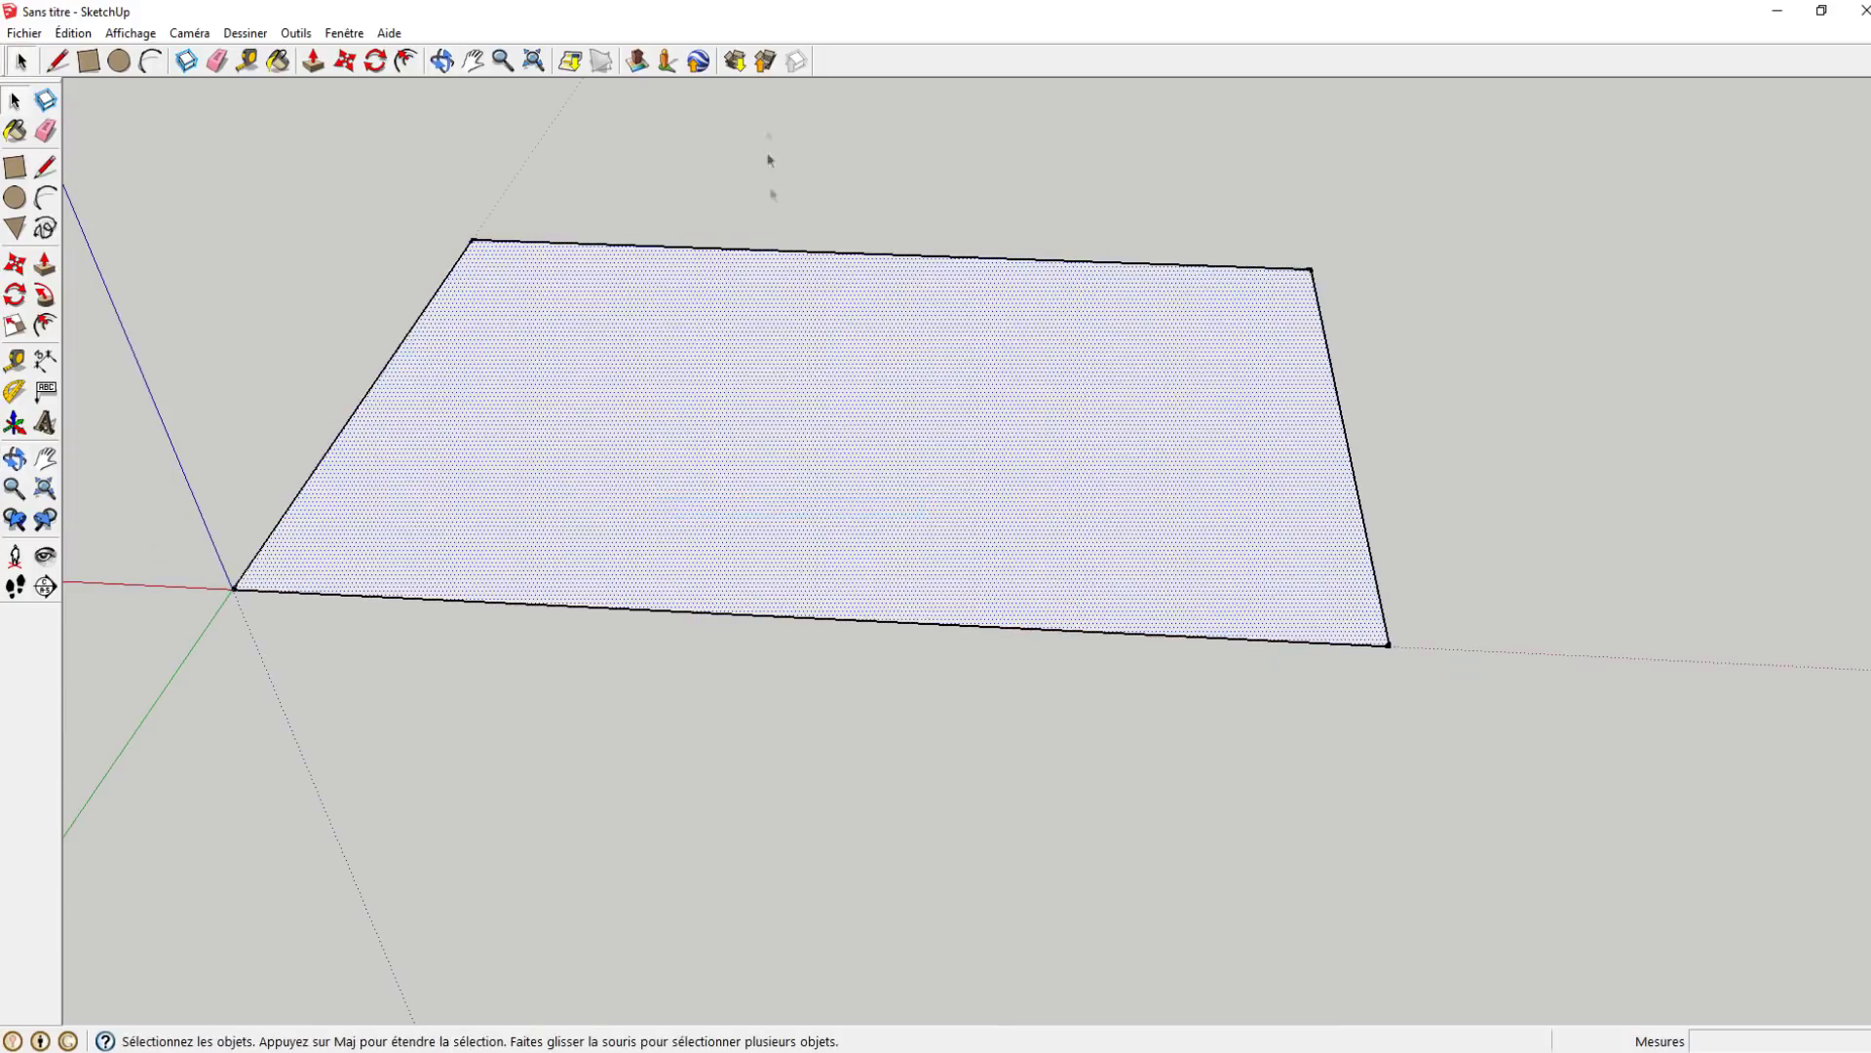
{"action": "scroll", "coordinate": [585, 439], "scroll_direction": "up", "scroll_amount": 4}
{"action": "middle_click_drag", "start_coordinate": [568, 635], "coordinate": [846, 464]}
{"action": "scroll", "coordinate": [682, 566], "scroll_direction": "down", "scroll_amount": 5}
{"action": "middle_click_drag", "start_coordinate": [1296, 338], "coordinate": [265, 339], "text": "shift"}
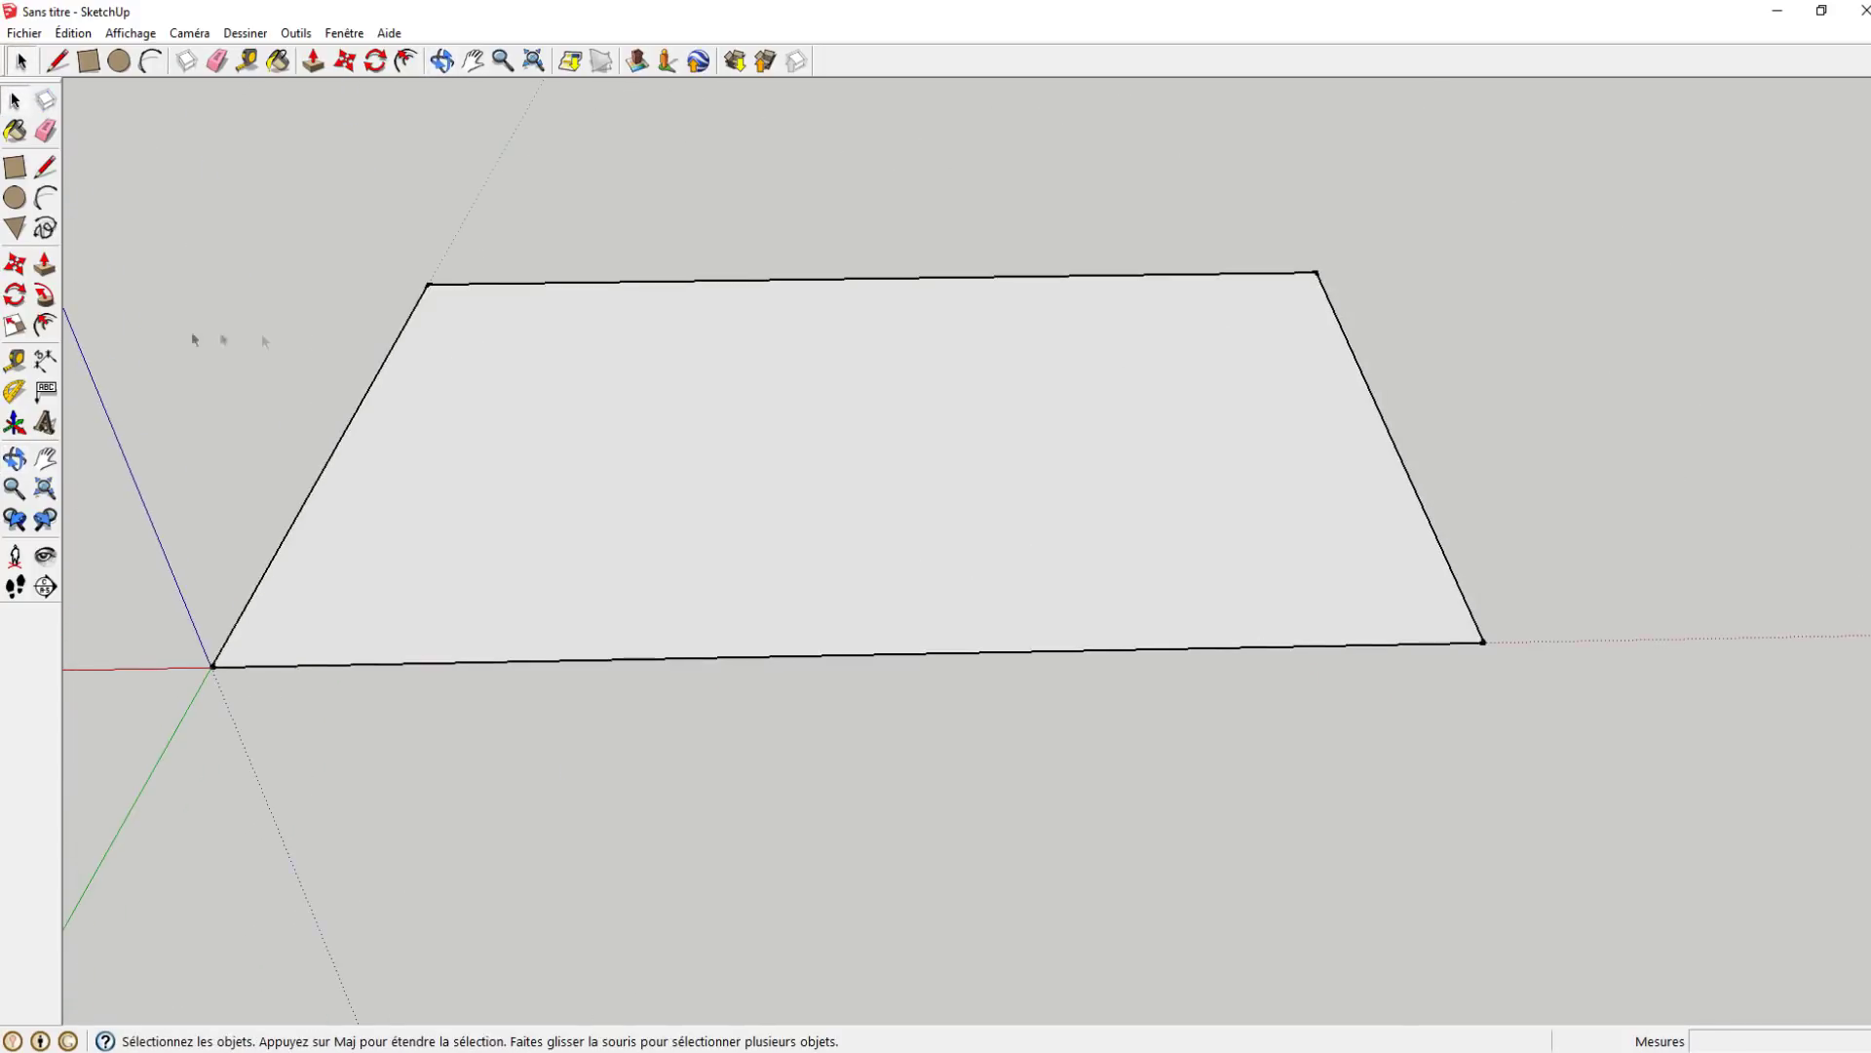
- Offset the rectangle's edges 20 cm inward to form the wall outline
{"action": "left_click", "coordinate": [46, 325]}
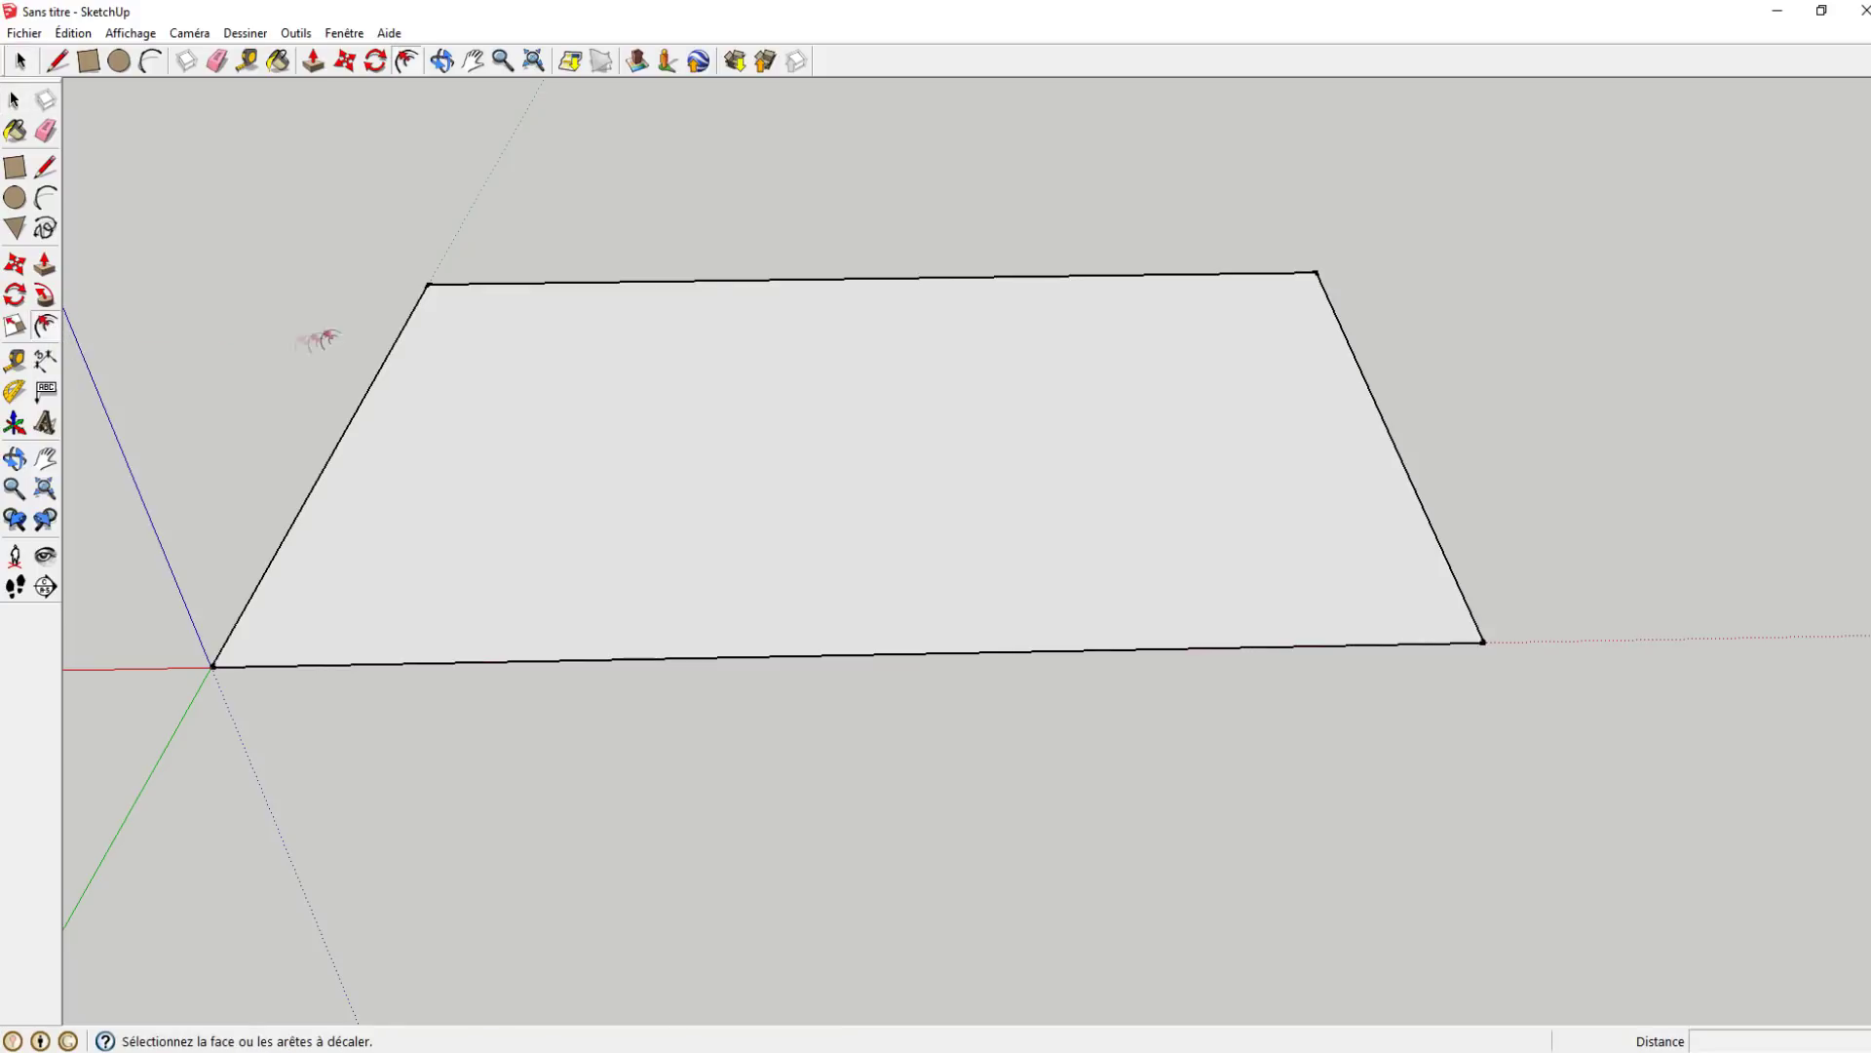
{"action": "left_click", "coordinate": [512, 293]}
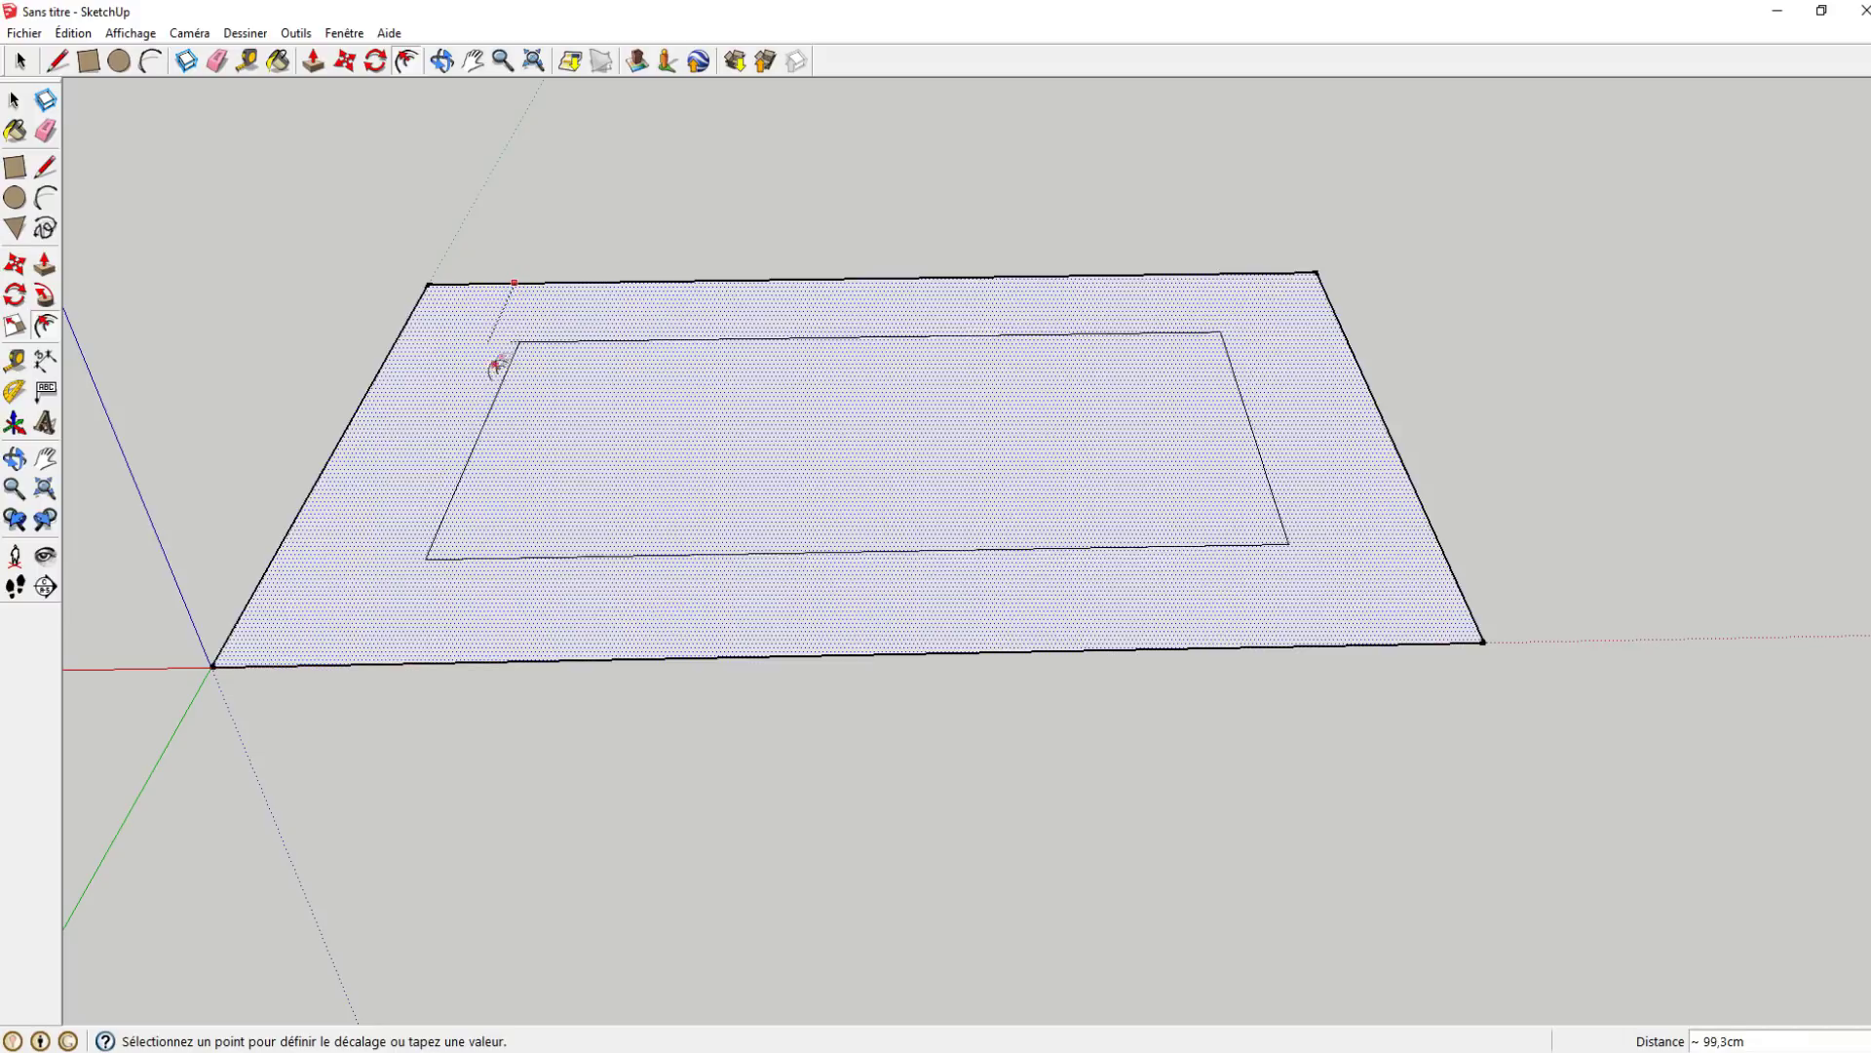
{"action": "type", "text": "20"}
{"action": "key", "text": "Return"}
{"action": "mouse_move", "coordinate": [726, 379]}
{"action": "middle_mouse_down"}
{"action": "mouse_move", "coordinate": [618, 405]}
{"action": "mouse_move", "coordinate": [1091, 377]}
{"action": "mouse_move", "coordinate": [589, 405]}
{"action": "middle_mouse_up"}
{"action": "key", "text": "Escape"}
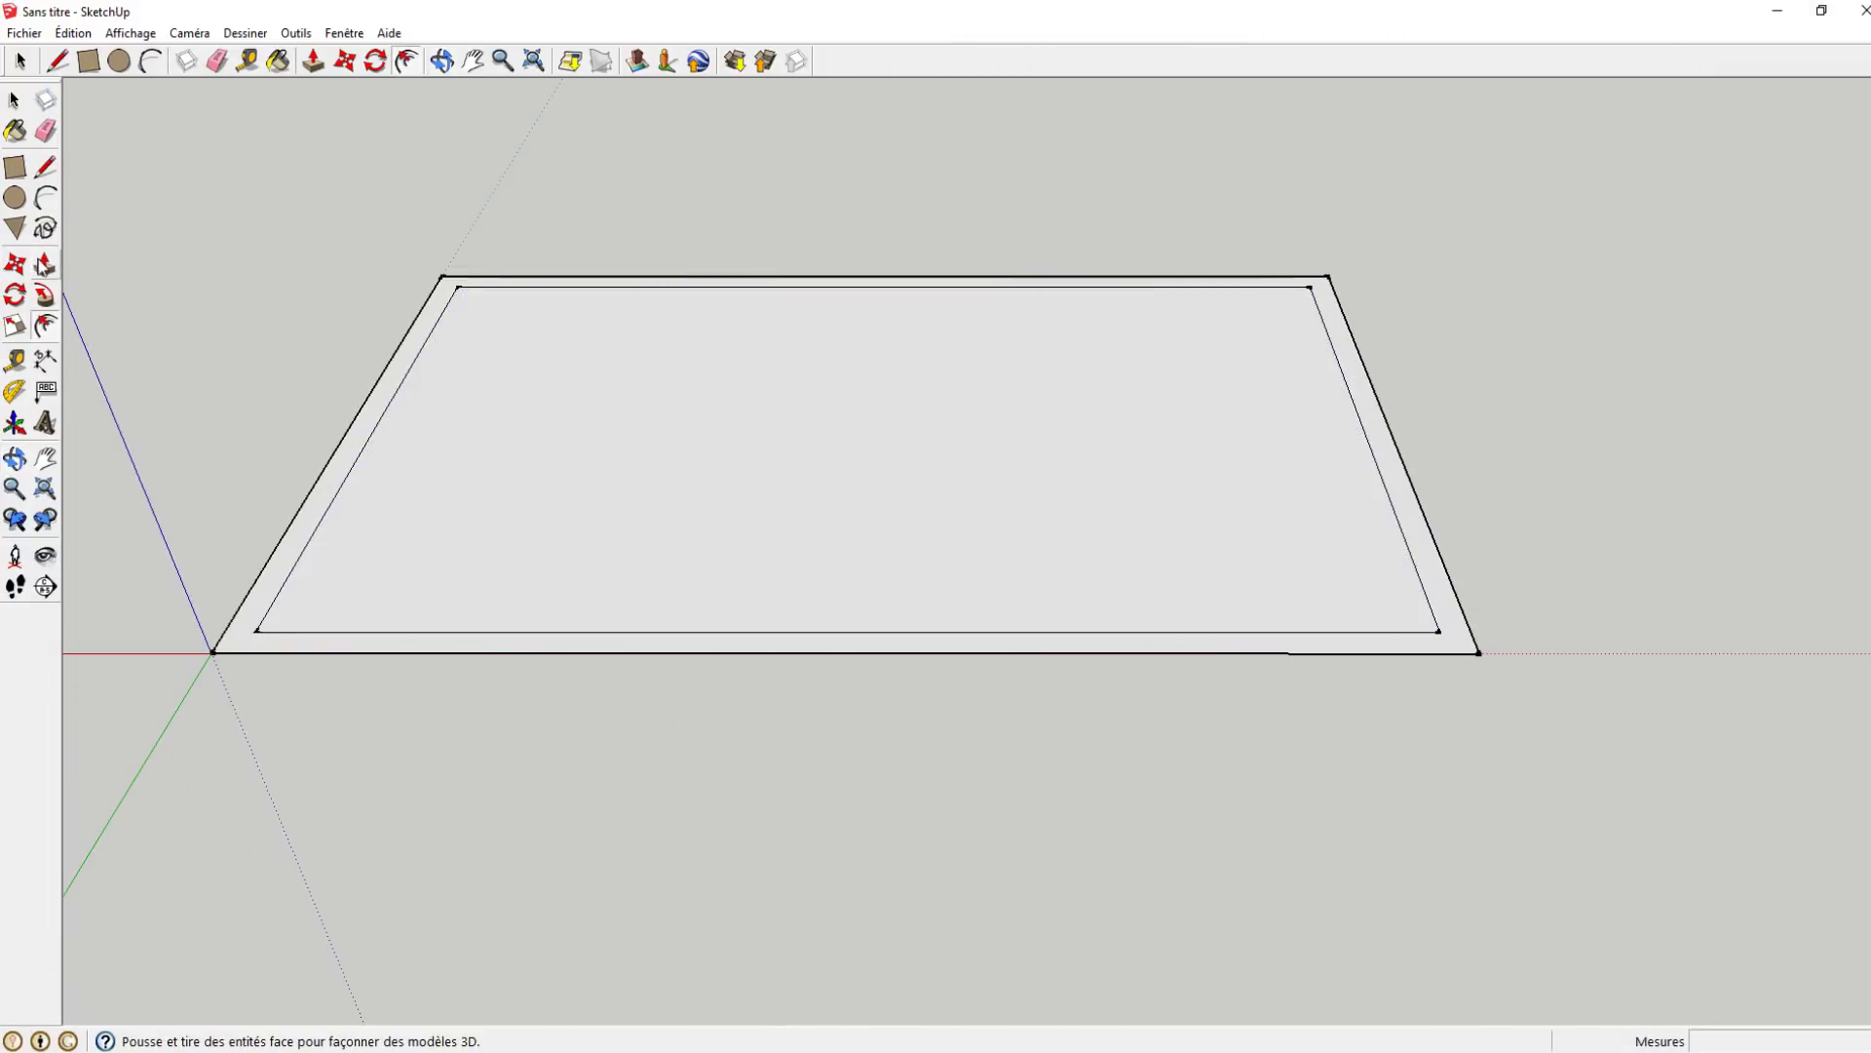
- Push/pull the wall outline up 230 cm into walls
{"action": "left_click", "coordinate": [43, 267]}
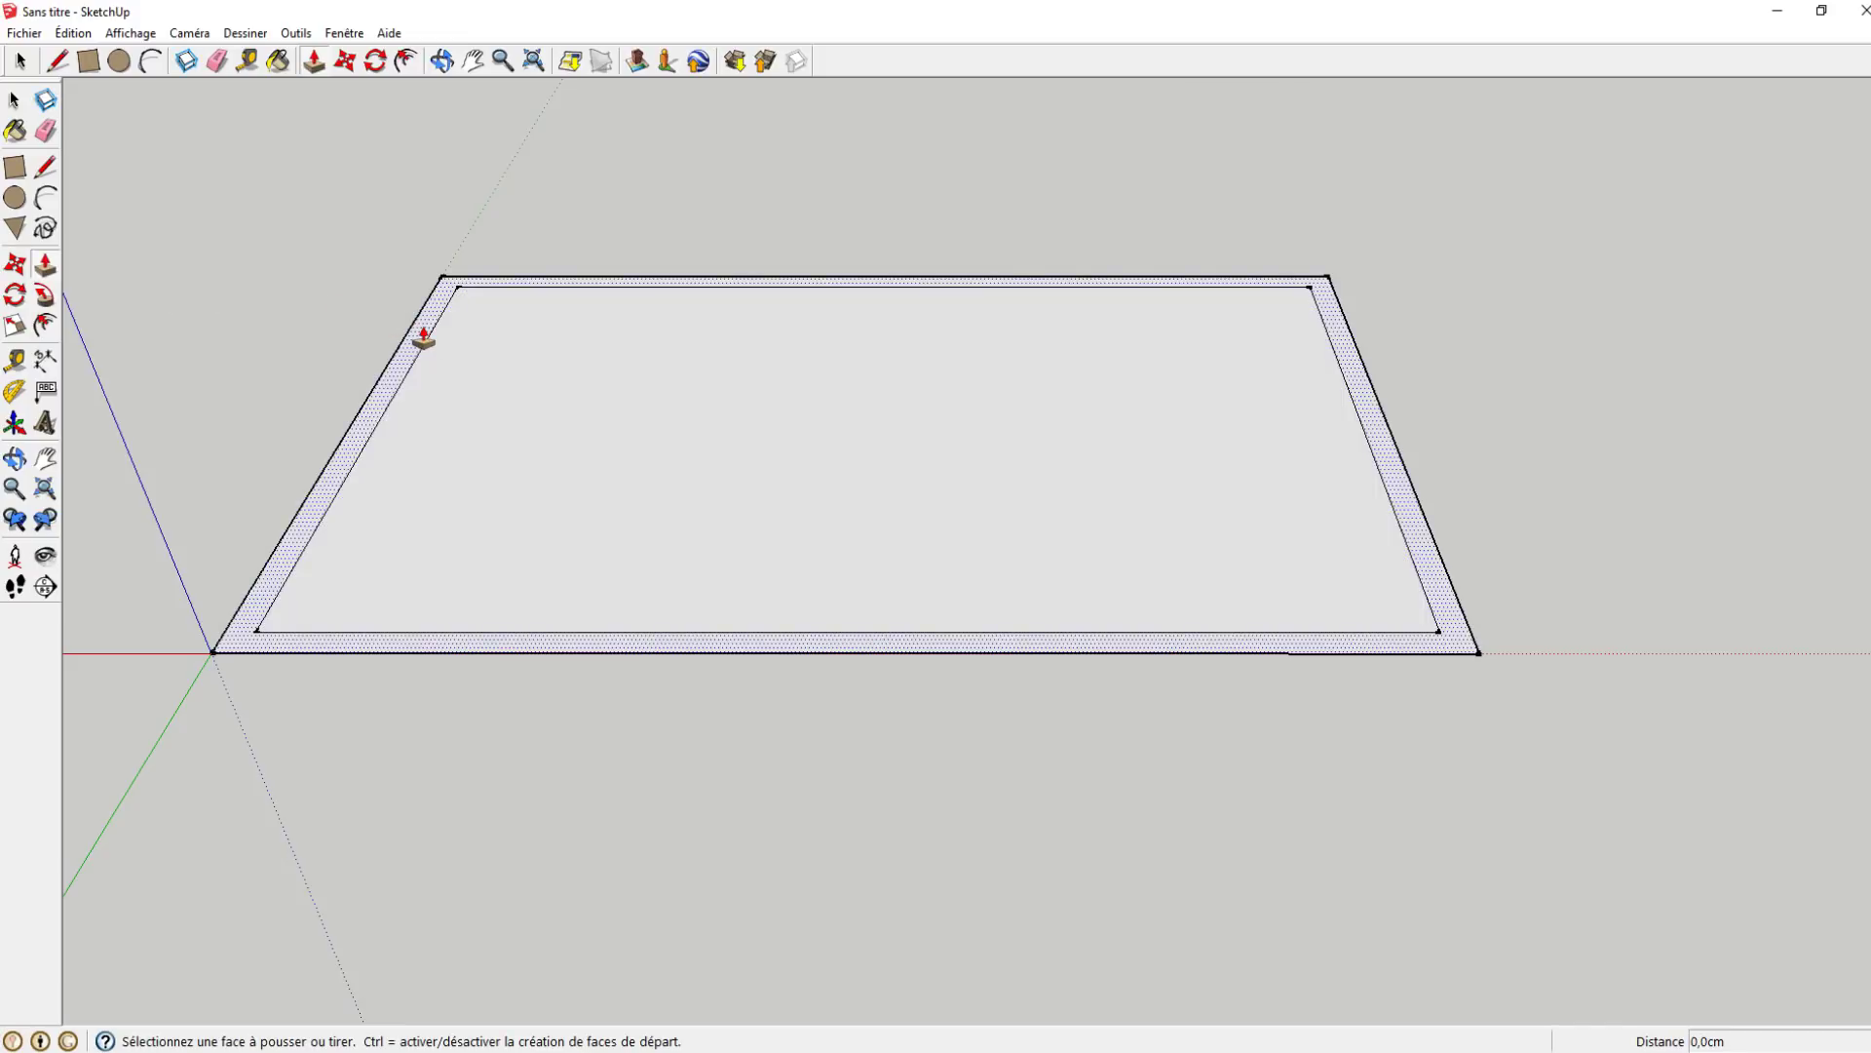
{"action": "left_click", "coordinate": [425, 338]}
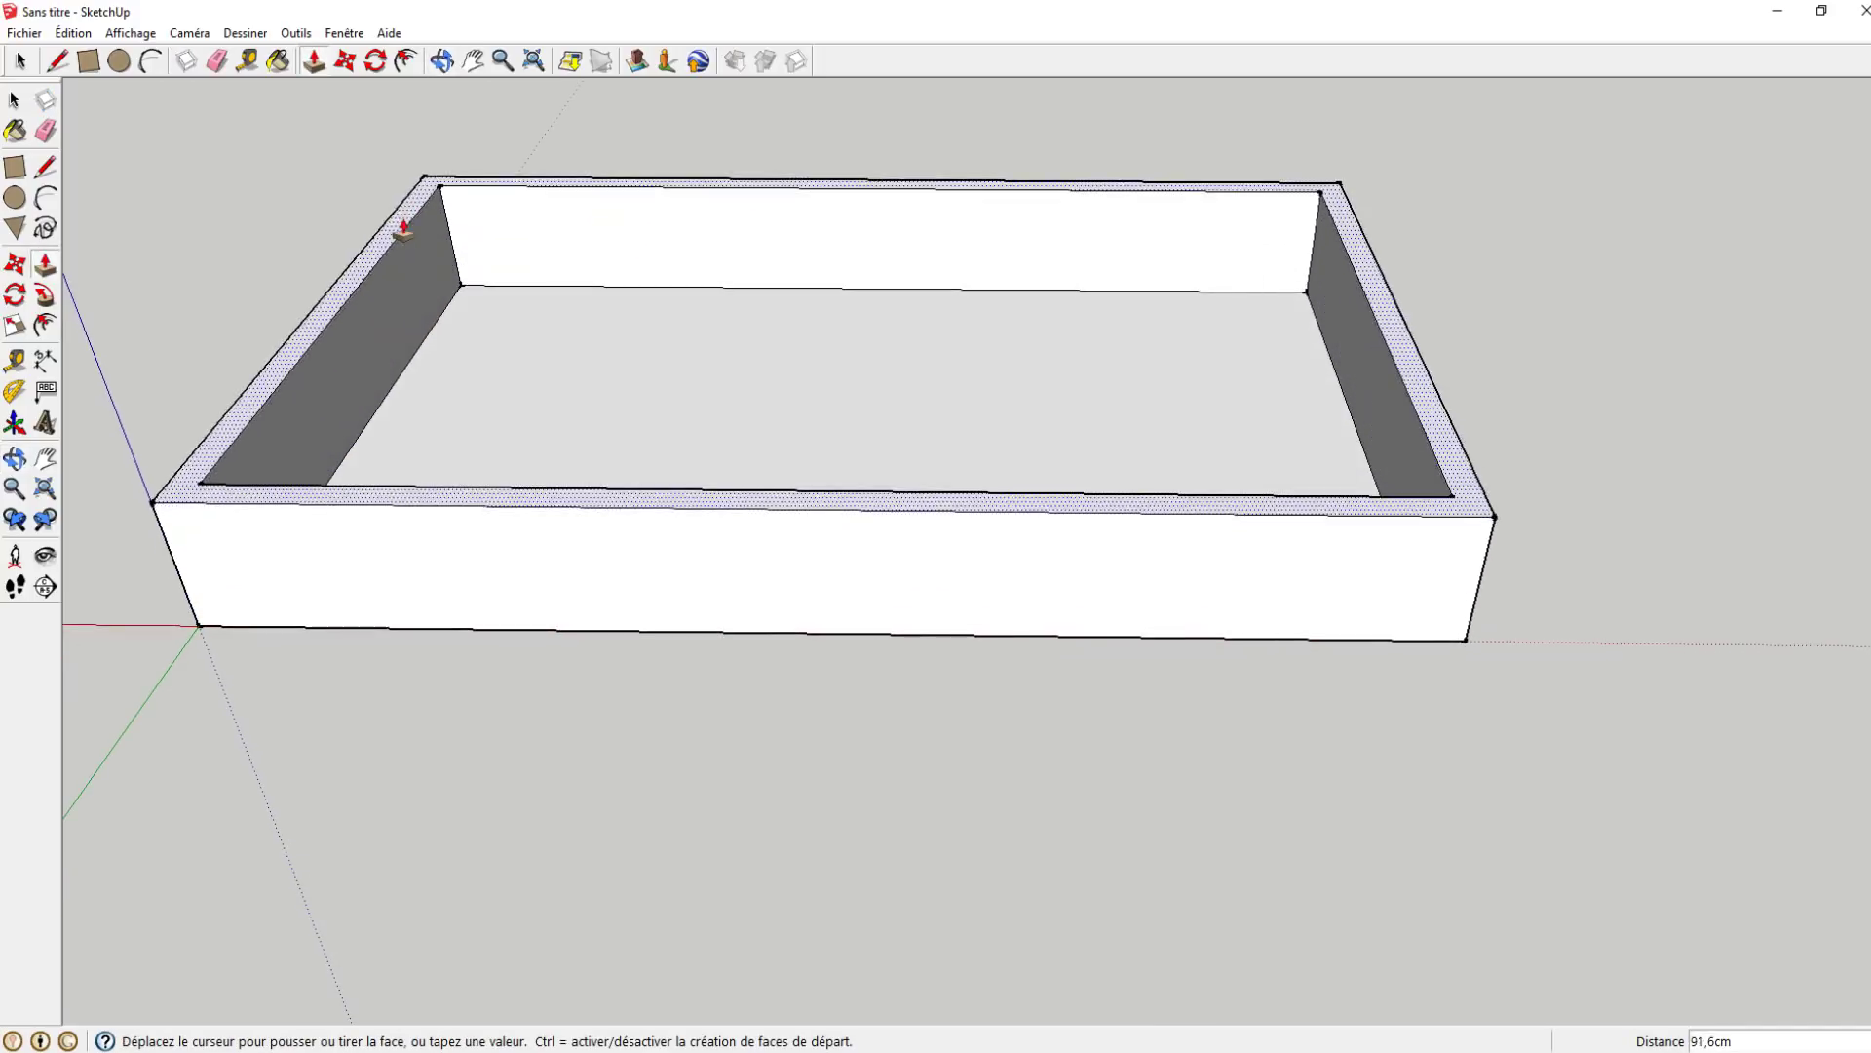
{"action": "type", "text": "230"}
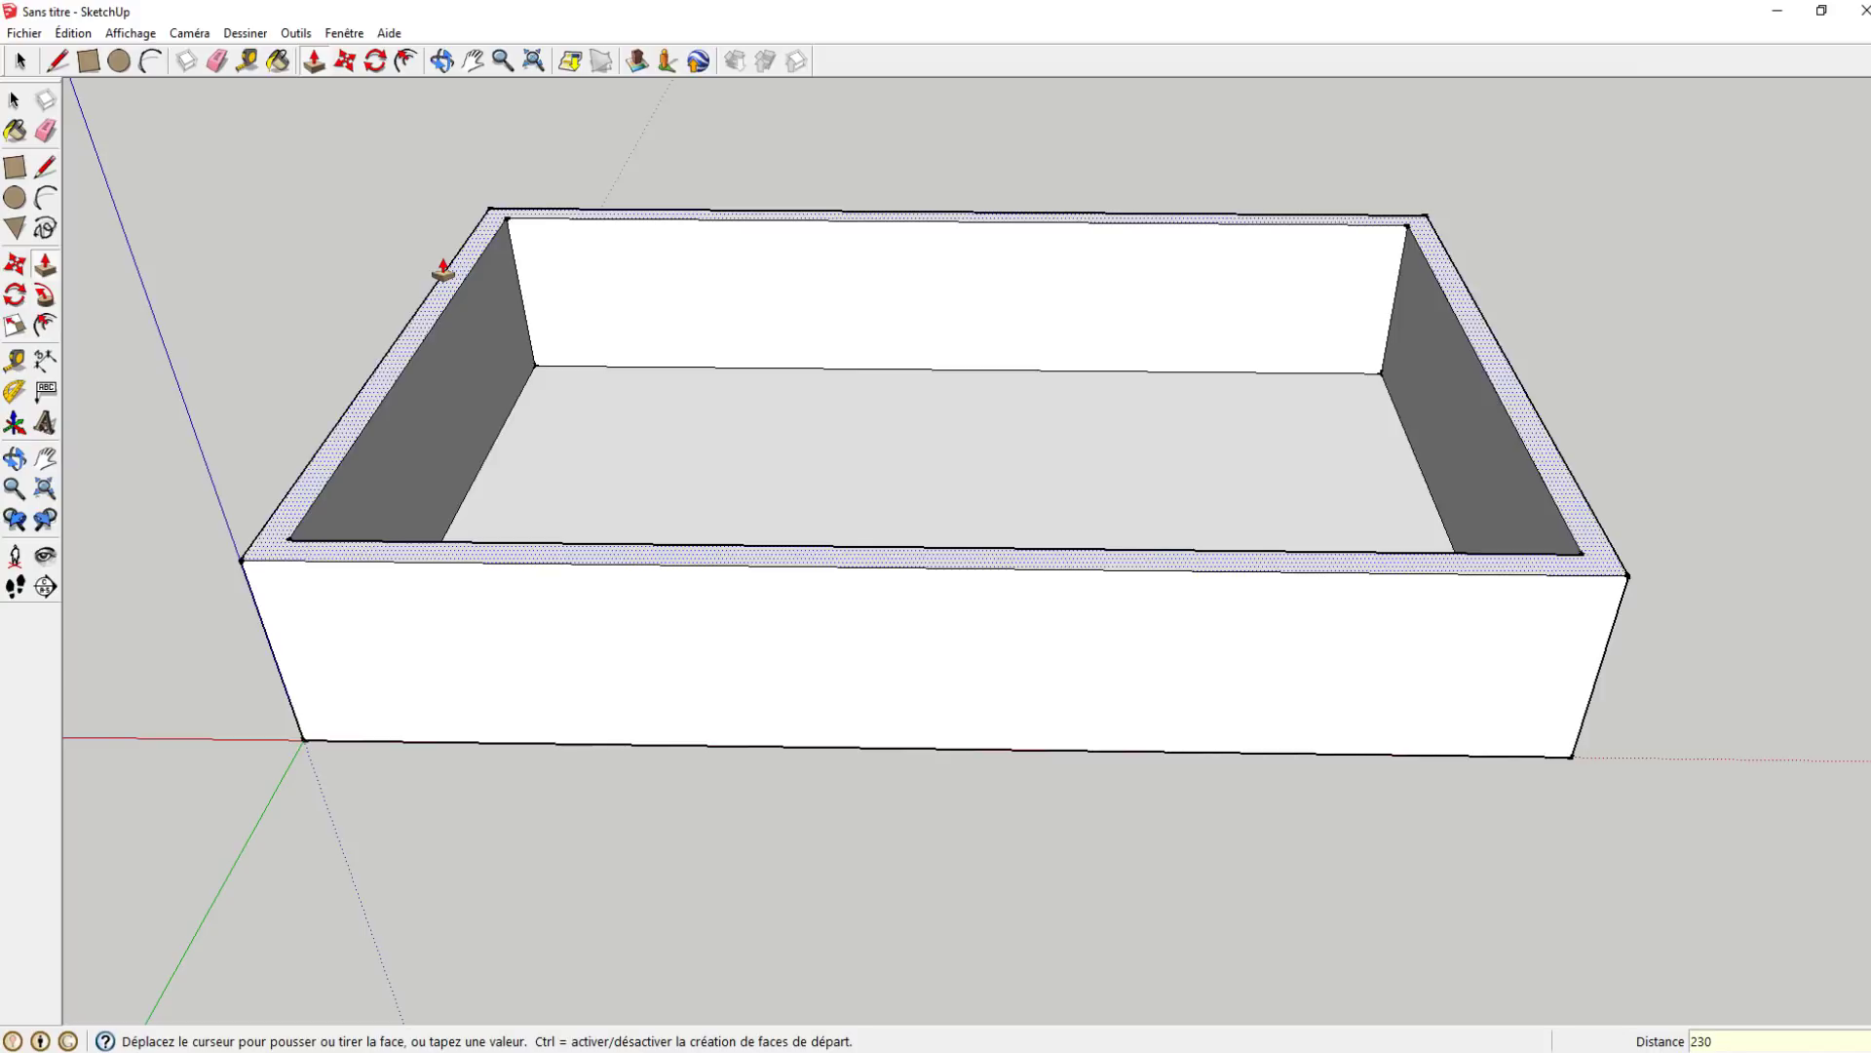
{"action": "key", "text": "Return"}
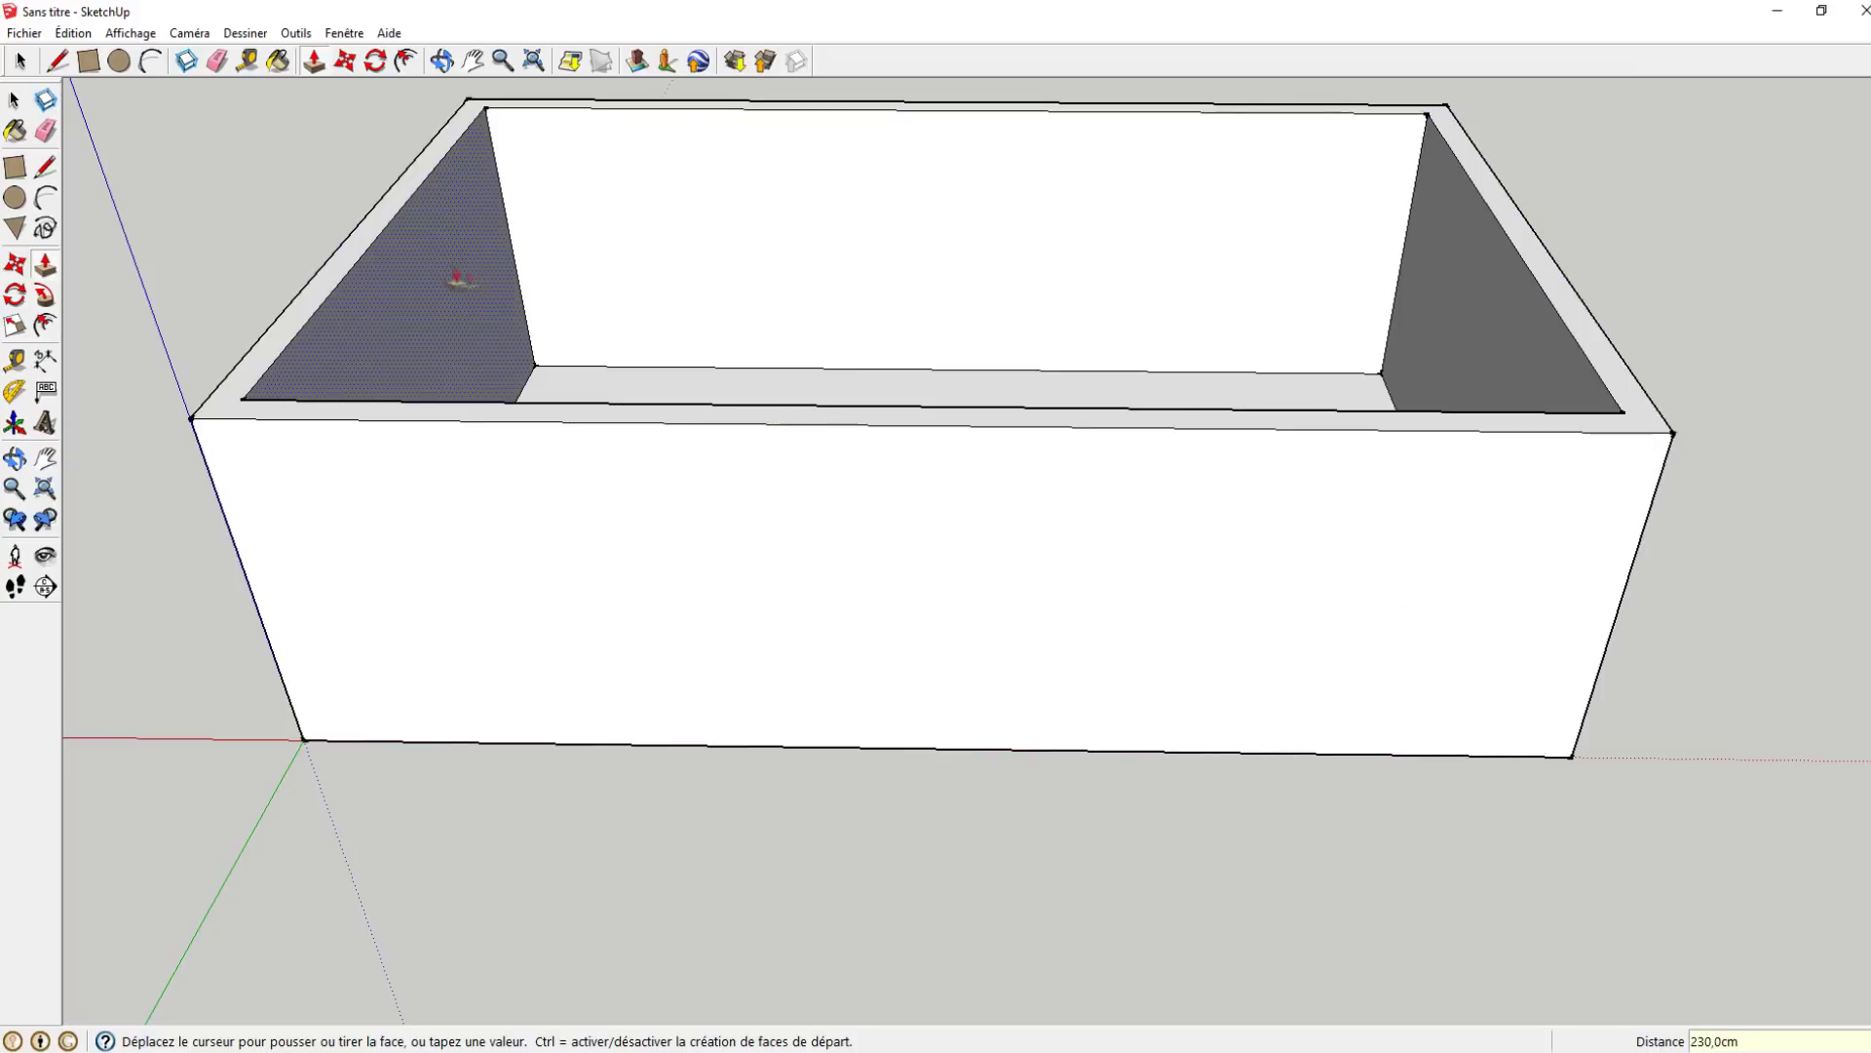
{"action": "mouse_move", "coordinate": [526, 263]}
{"action": "middle_mouse_down"}
{"action": "mouse_move", "coordinate": [931, 310]}
{"action": "mouse_move", "coordinate": [1358, 292]}
{"action": "mouse_move", "coordinate": [1399, 146]}
{"action": "mouse_move", "coordinate": [815, 405]}
{"action": "middle_mouse_up"}
{"action": "scroll", "coordinate": [809, 403], "scroll_direction": "up", "scroll_amount": 5}
{"action": "middle_click_drag", "start_coordinate": [1026, 438], "coordinate": [647, 446]}
- Delete the front wall's outer face, then undo to restore it
{"action": "left_click", "coordinate": [800, 452]}
{"action": "middle_click_drag", "start_coordinate": [895, 502], "coordinate": [559, 491]}
{"action": "key", "text": "Delete"}
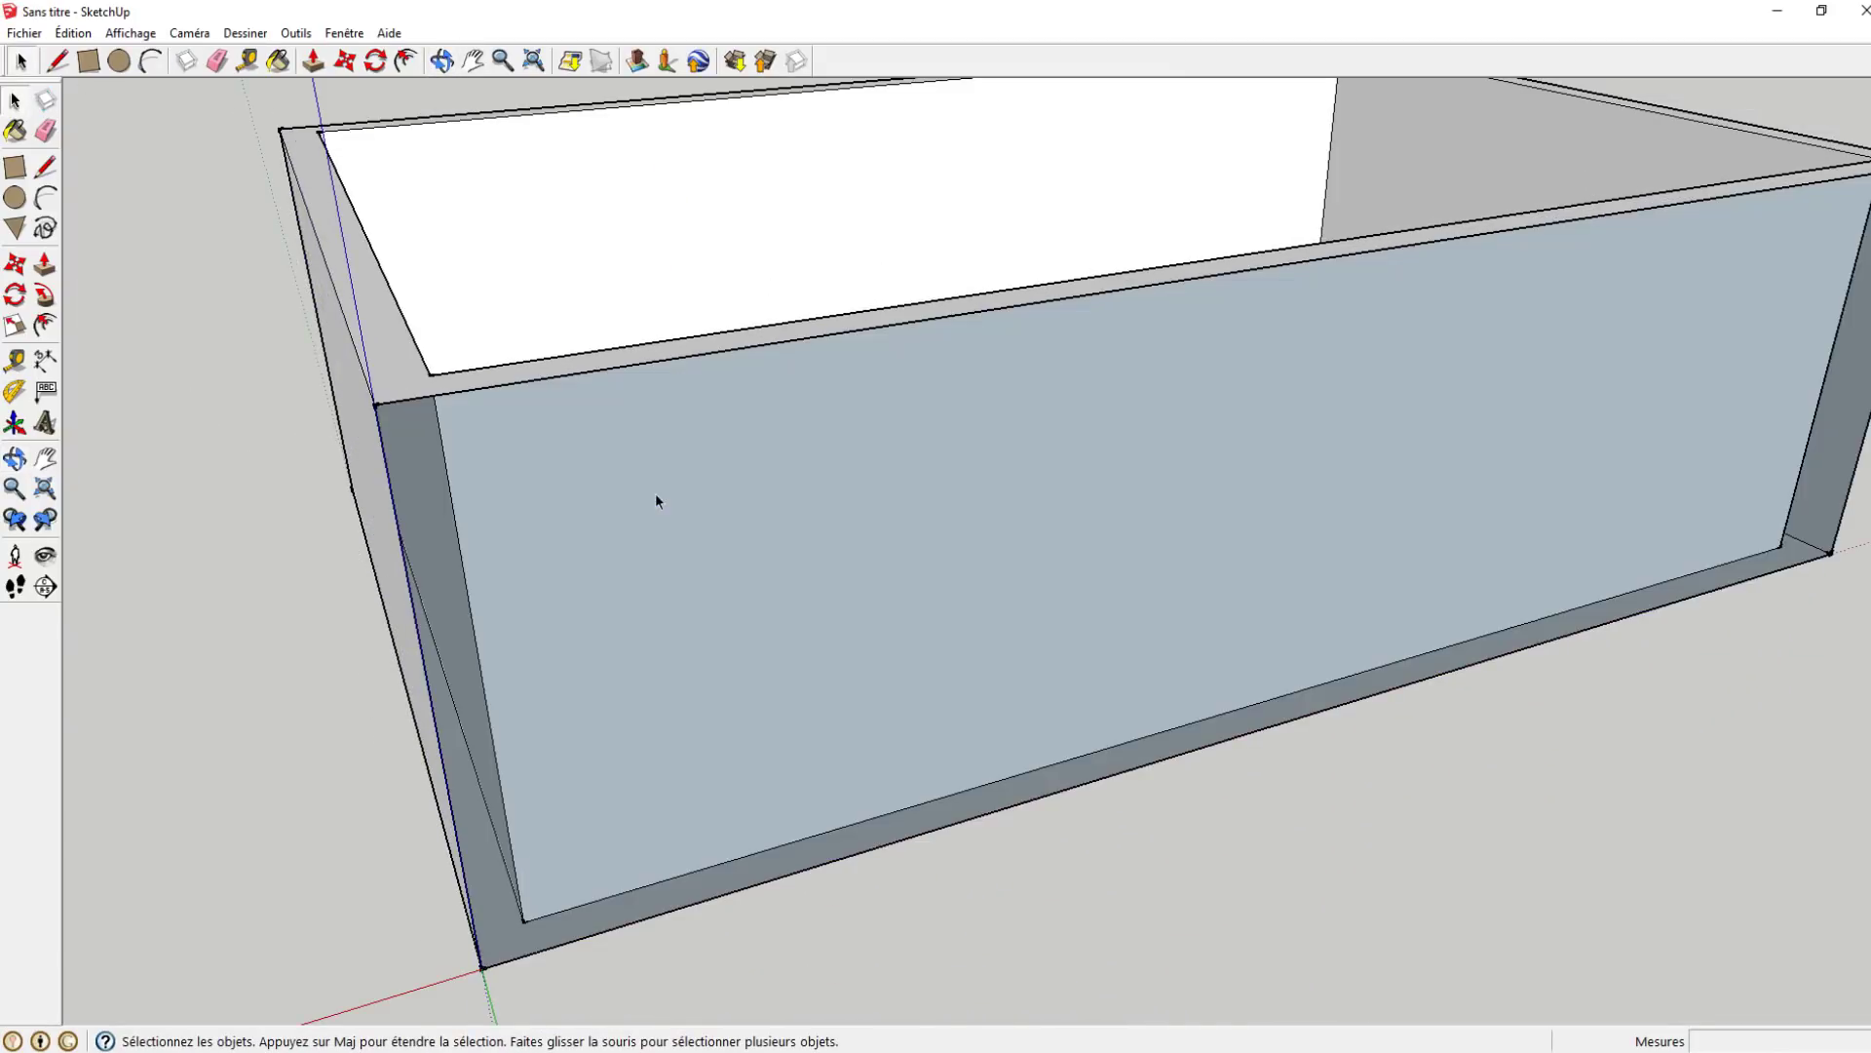
{"action": "mouse_move", "coordinate": [648, 506]}
{"action": "middle_mouse_down"}
{"action": "mouse_move", "coordinate": [571, 389]}
{"action": "mouse_move", "coordinate": [623, 306]}
{"action": "mouse_move", "coordinate": [769, 271]}
{"action": "mouse_move", "coordinate": [925, 402]}
{"action": "mouse_move", "coordinate": [898, 465]}
{"action": "middle_mouse_up"}
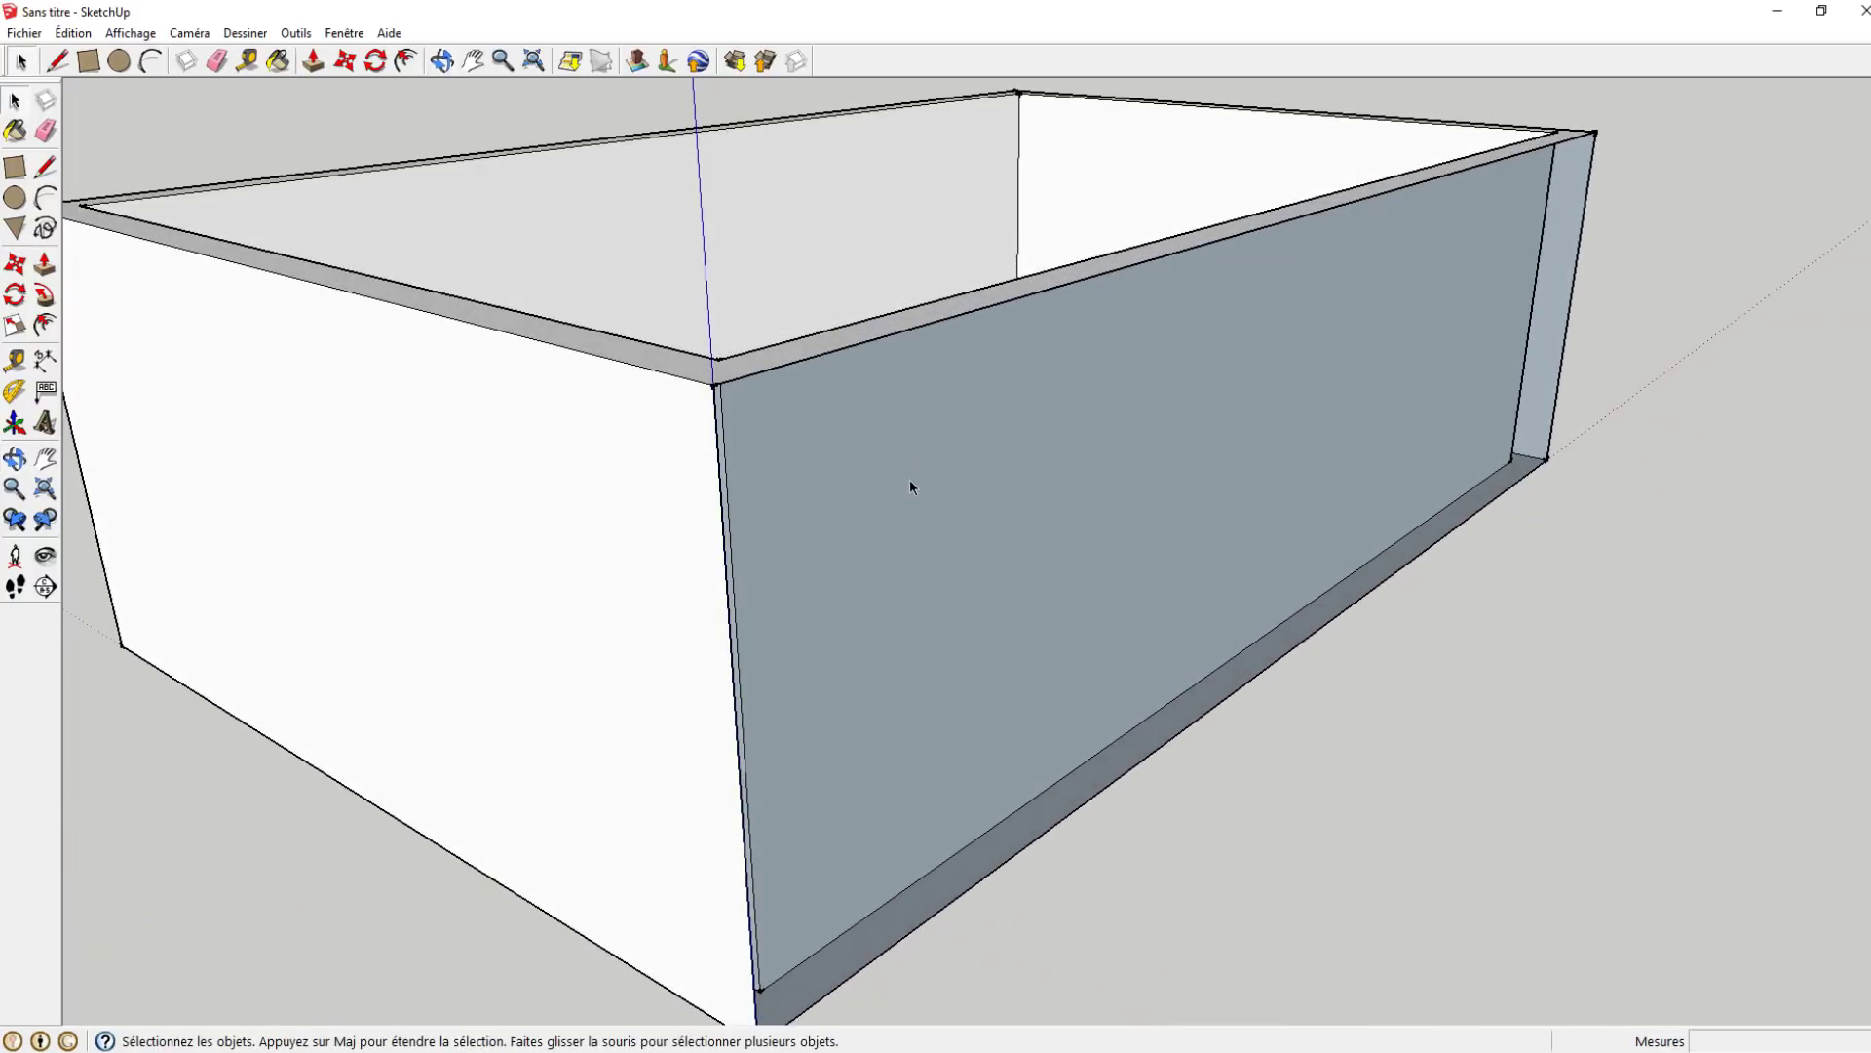
{"action": "key", "text": "ctrl+z"}
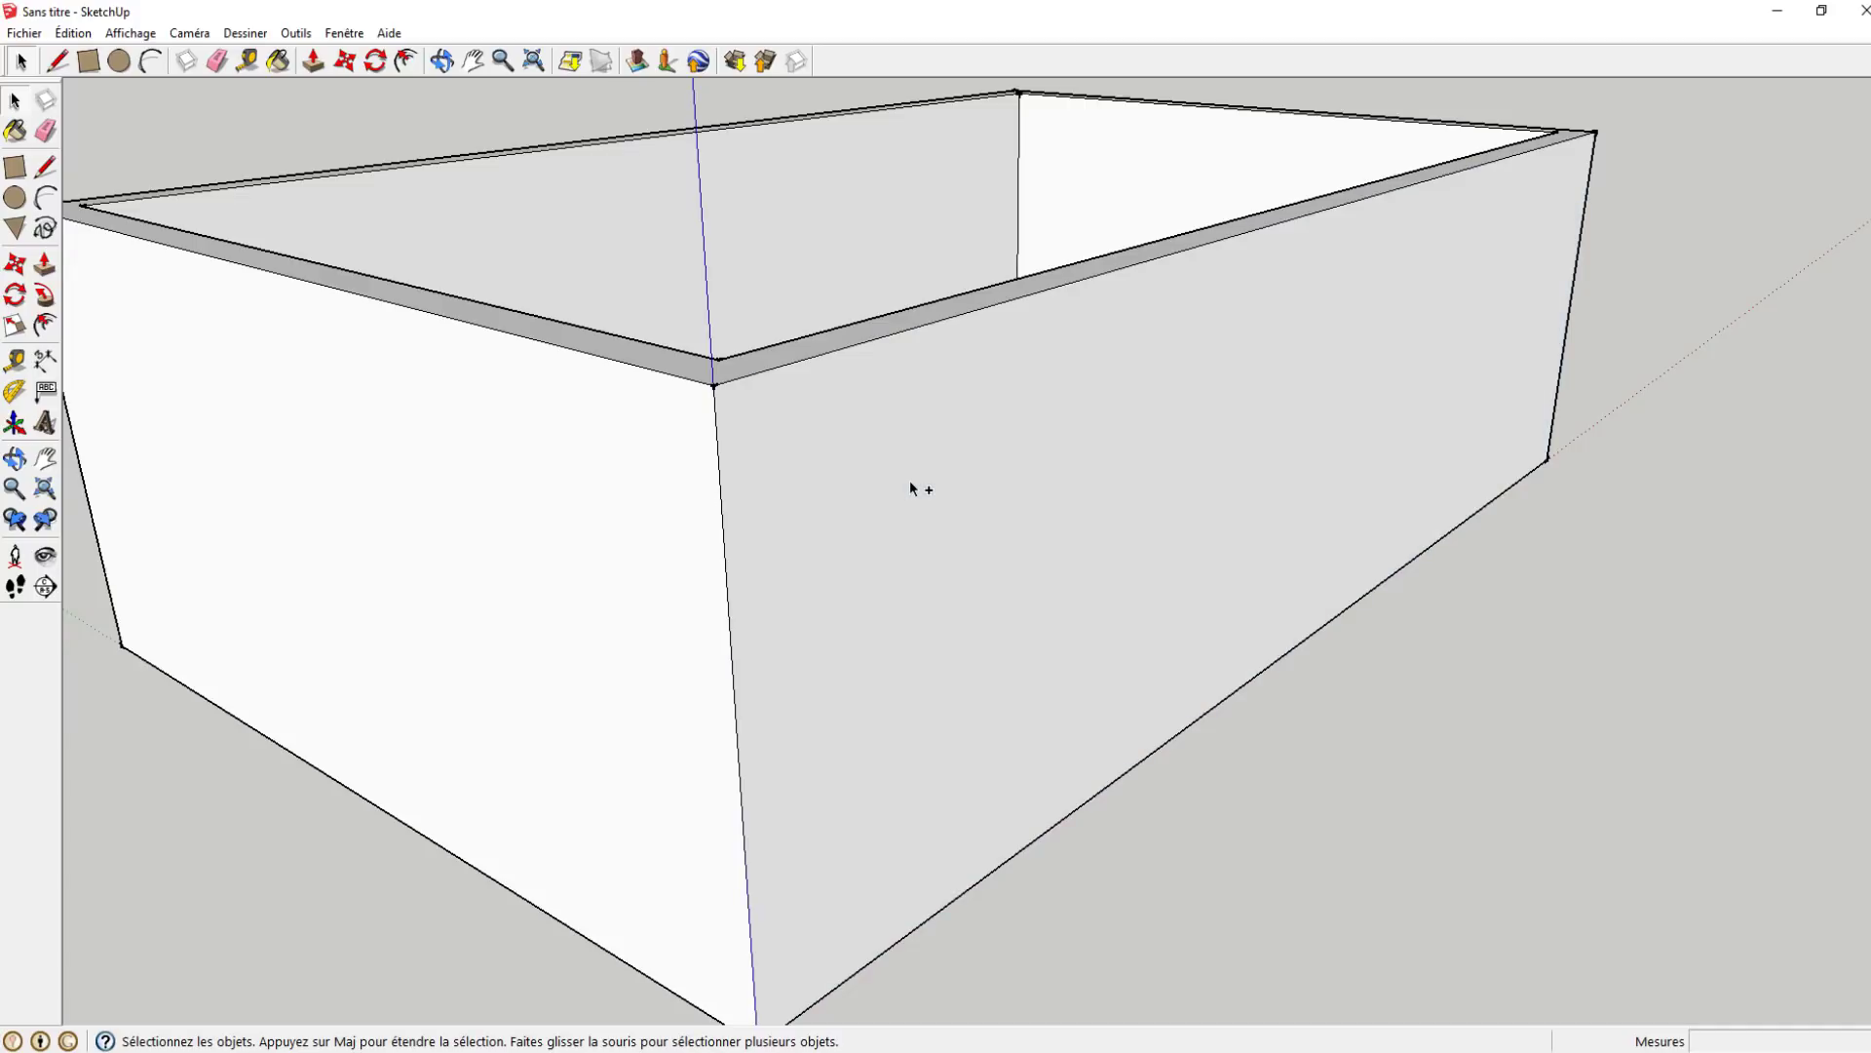
{"action": "mouse_move", "coordinate": [1008, 380]}
{"action": "middle_mouse_down"}
{"action": "mouse_move", "coordinate": [1003, 480]}
{"action": "mouse_move", "coordinate": [832, 543]}
{"action": "mouse_move", "coordinate": [702, 543]}
{"action": "middle_mouse_up"}
{"action": "mouse_move", "coordinate": [173, 259]}
{"action": "middle_mouse_down"}
{"action": "mouse_move", "coordinate": [572, 318]}
{"action": "mouse_move", "coordinate": [752, 234]}
{"action": "middle_mouse_up"}
{"action": "mouse_move", "coordinate": [719, 413]}
{"action": "middle_mouse_down"}
{"action": "mouse_move", "coordinate": [682, 305]}
{"action": "mouse_move", "coordinate": [652, 307]}
{"action": "middle_mouse_up"}
{"action": "left_click", "coordinate": [14, 167]}
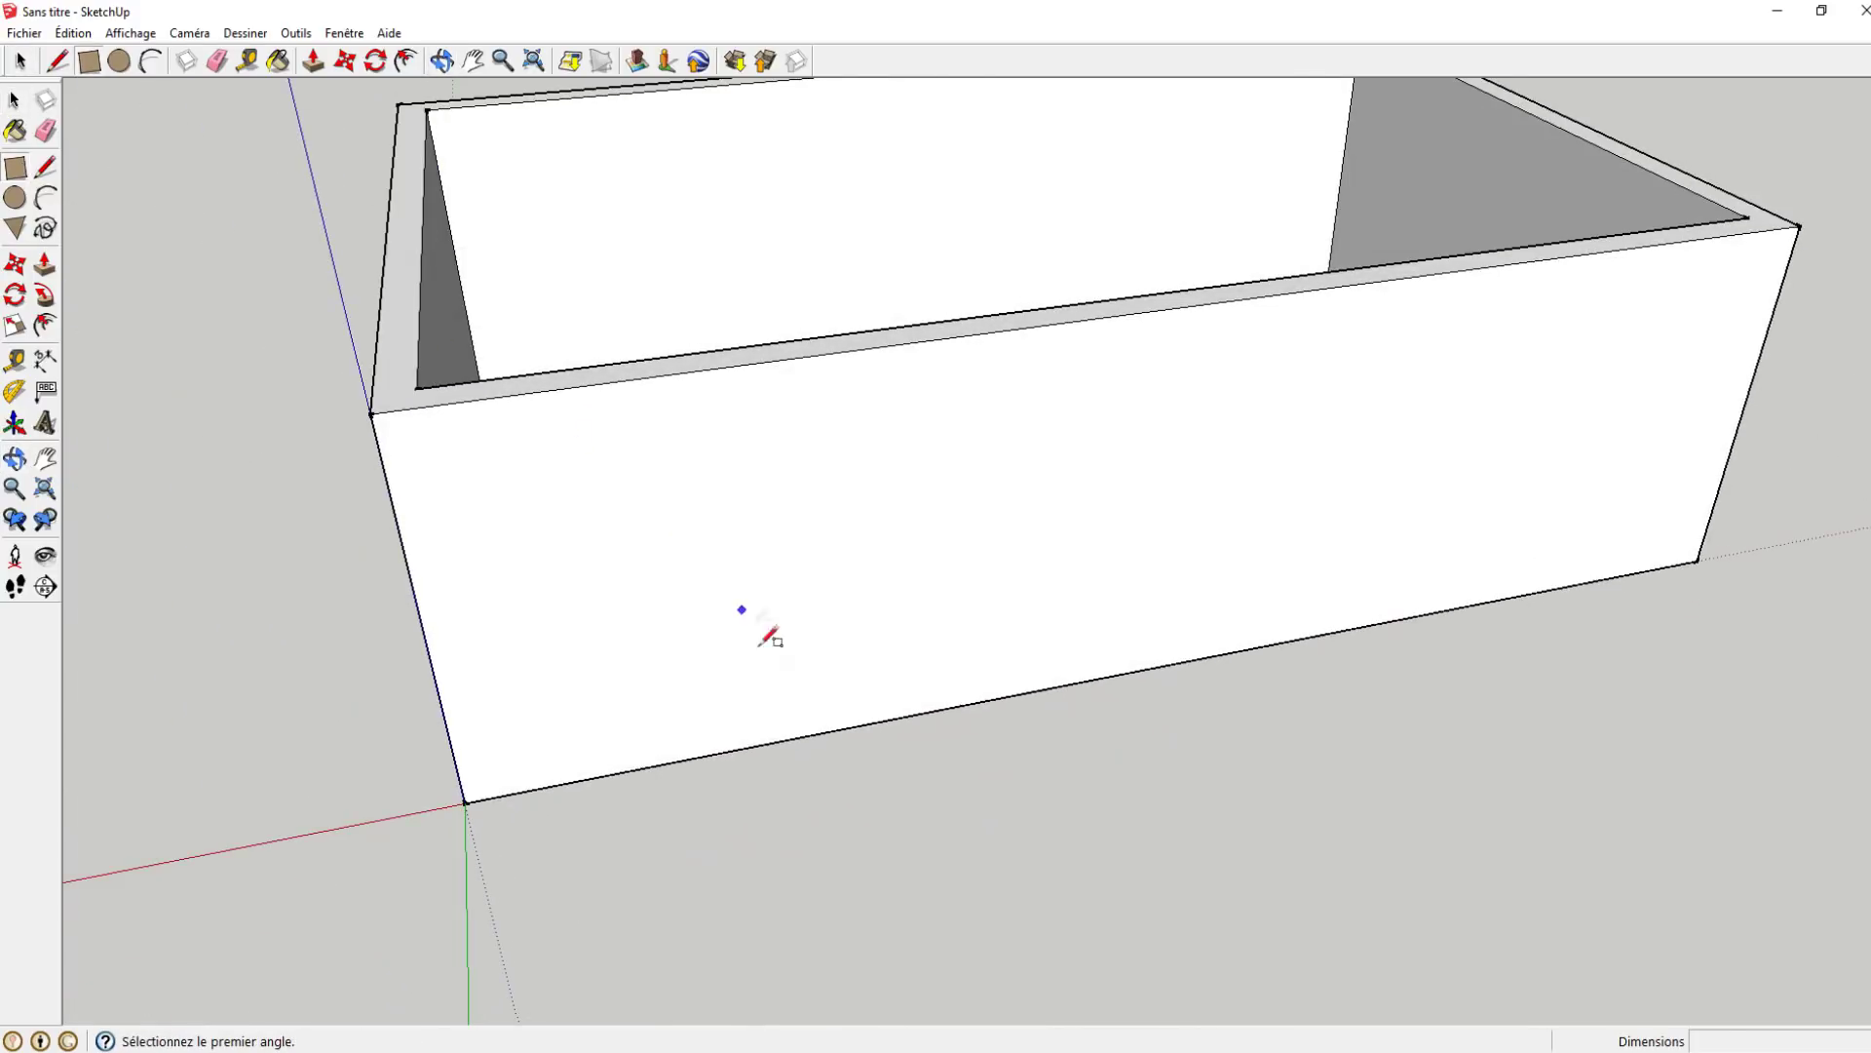
- Draw a door rectangle on the front wall and push it through the wall
{"action": "left_click", "coordinate": [794, 752]}
{"action": "type", "text": "70"}
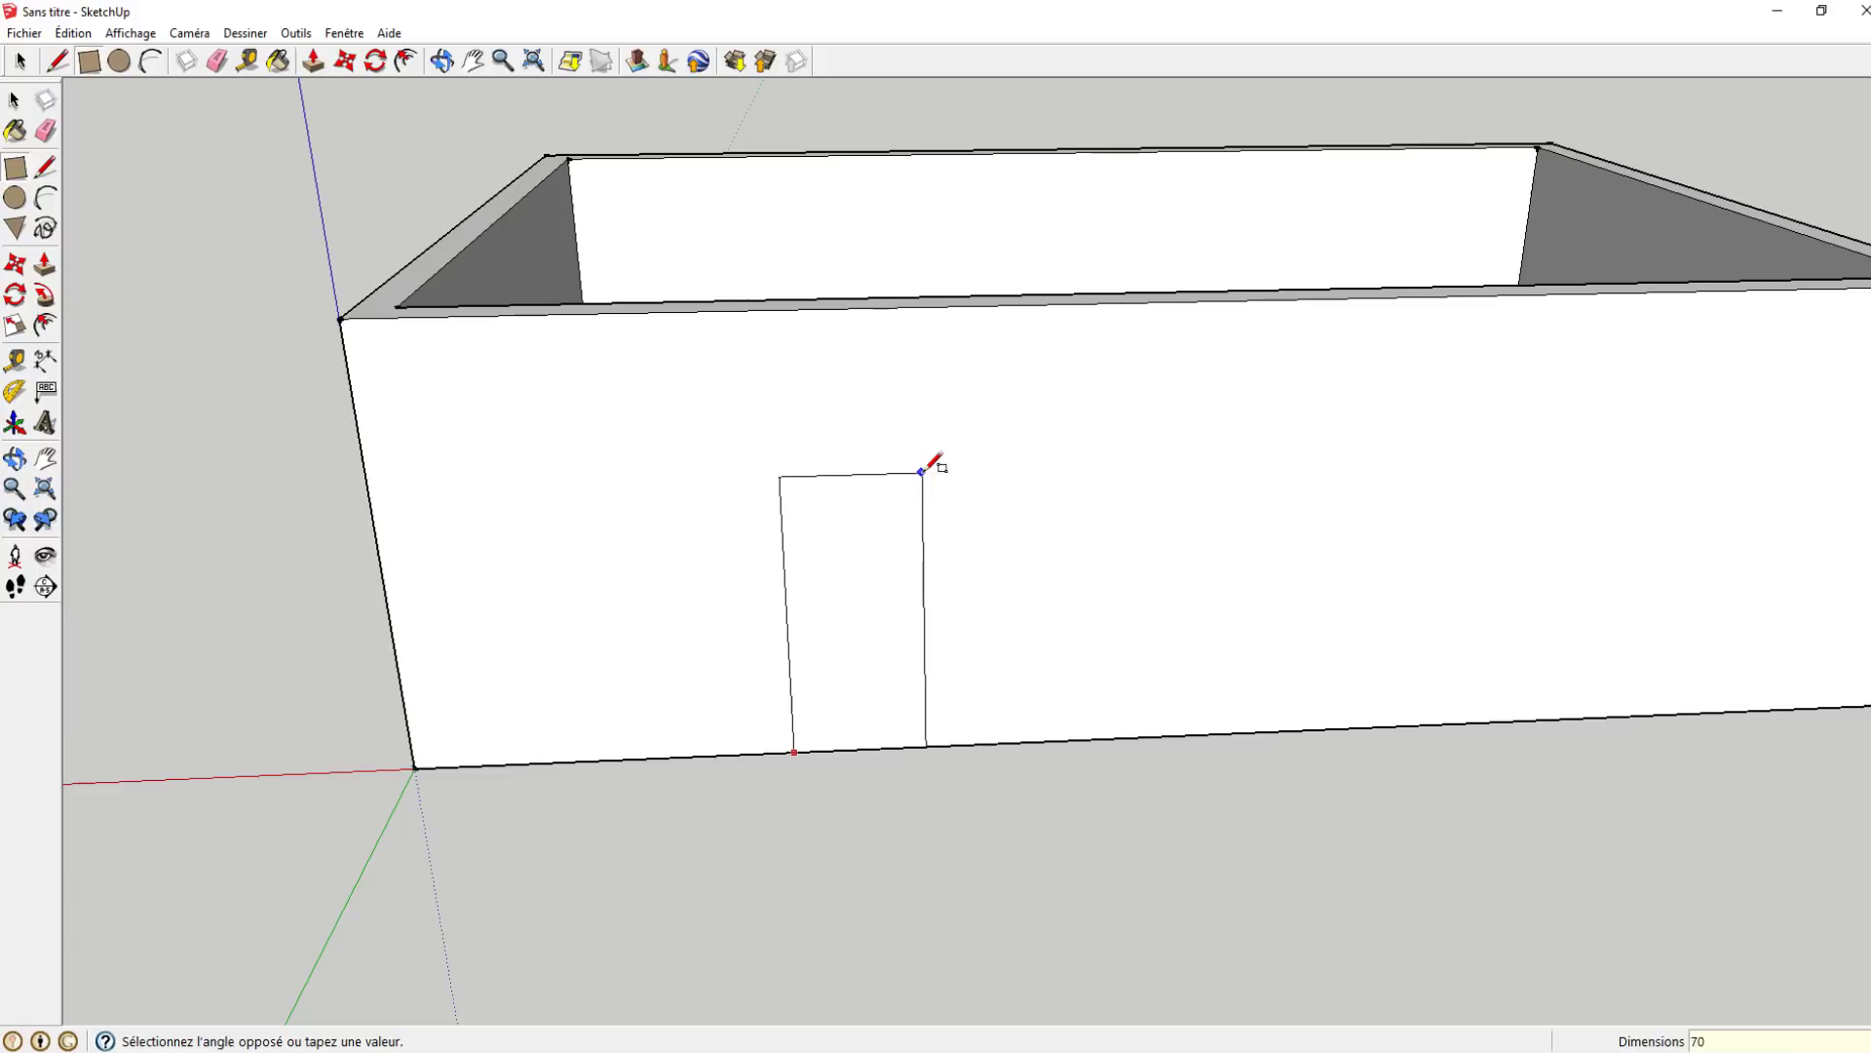
{"action": "type", "text": "0"}
{"action": "key", "text": "Return"}
{"action": "mouse_move", "coordinate": [936, 460]}
{"action": "middle_mouse_down"}
{"action": "mouse_move", "coordinate": [1044, 405]}
{"action": "mouse_move", "coordinate": [1566, 531]}
{"action": "mouse_move", "coordinate": [743, 459]}
{"action": "middle_mouse_up"}
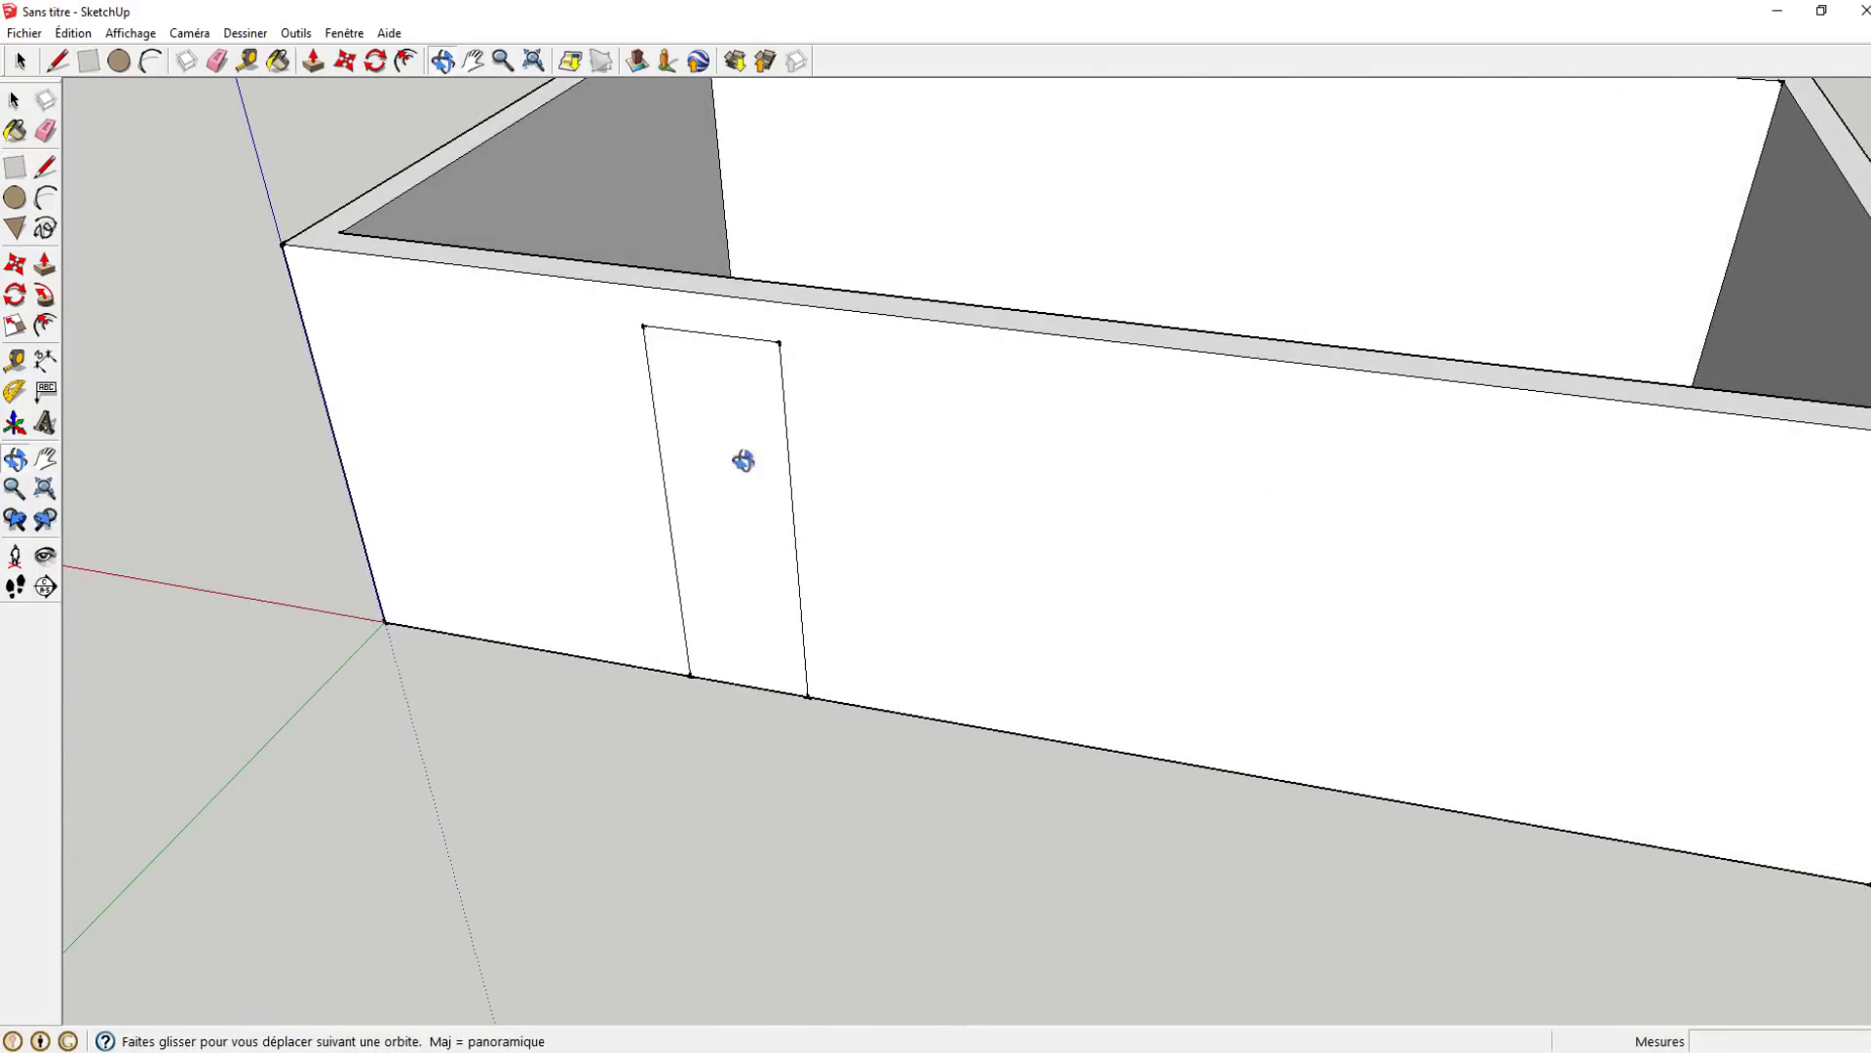
{"action": "left_click", "coordinate": [37, 271]}
{"action": "left_click", "coordinate": [730, 458]}
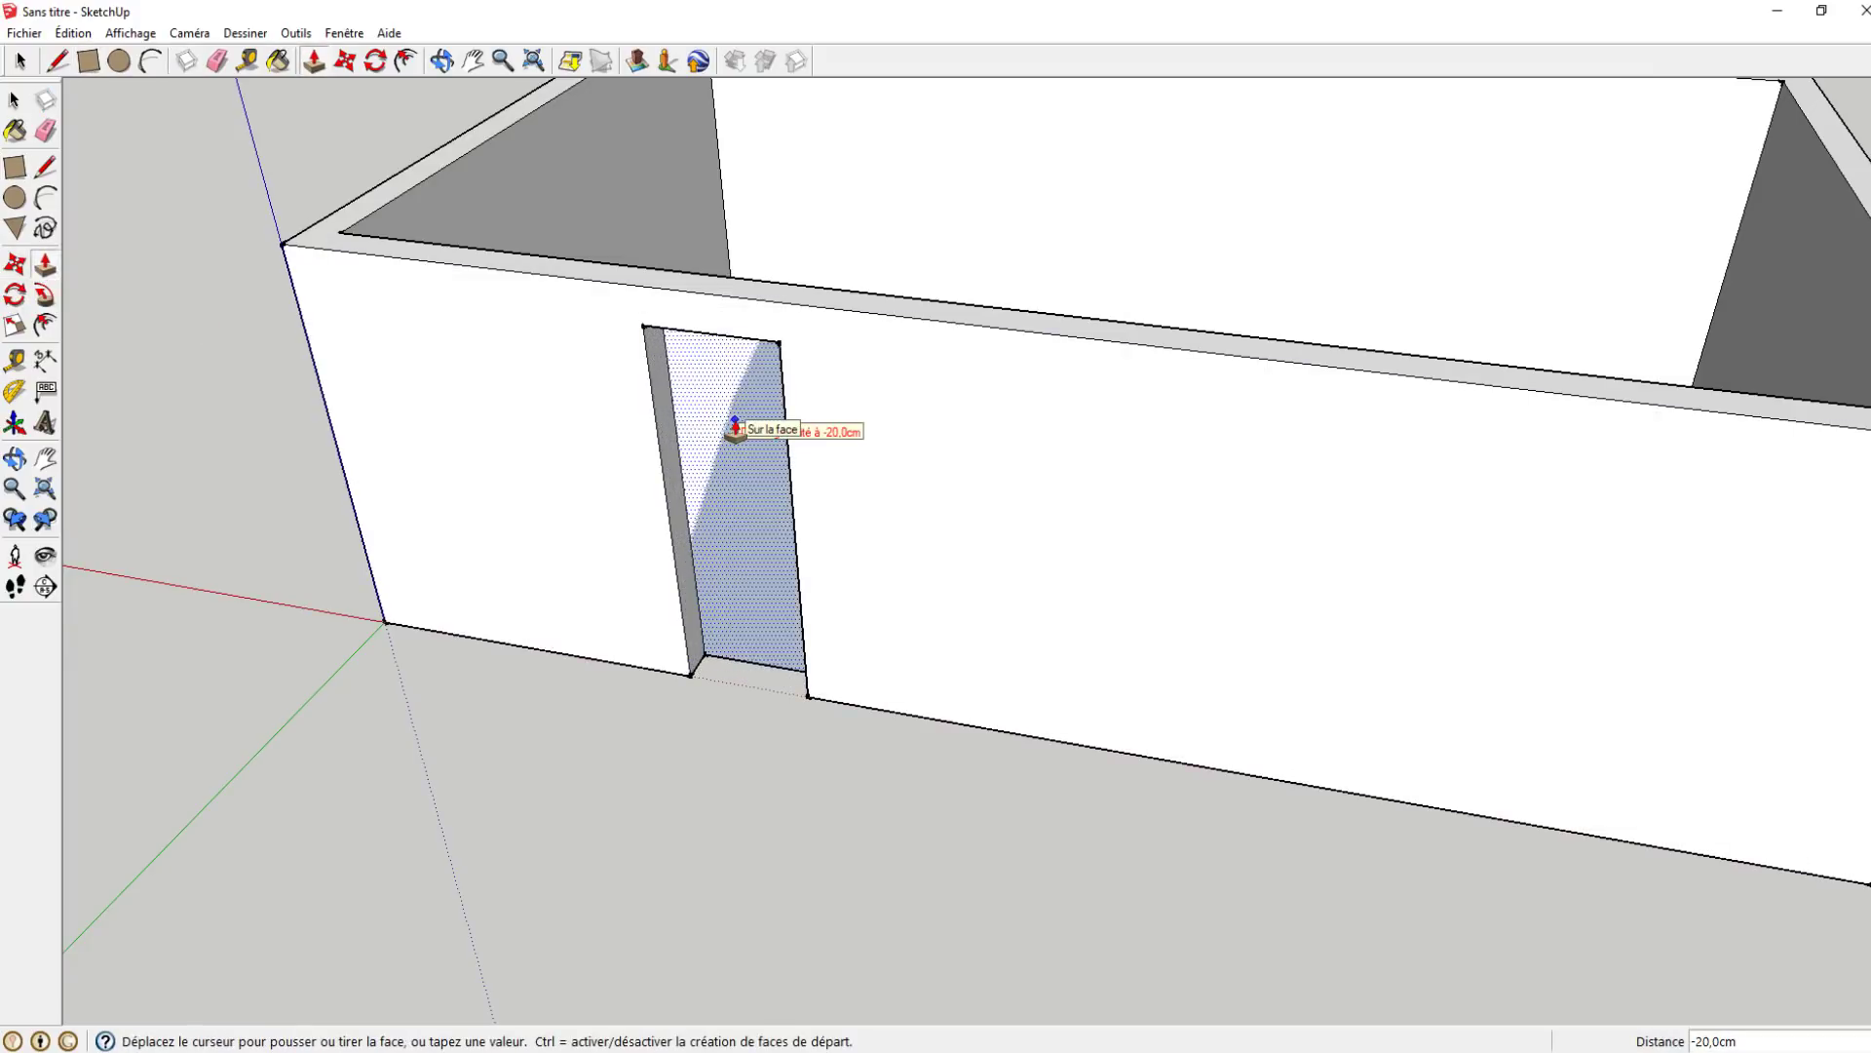
{"action": "mouse_move", "coordinate": [735, 429]}
{"action": "middle_mouse_down"}
{"action": "mouse_move", "coordinate": [535, 493]}
{"action": "mouse_move", "coordinate": [985, 363]}
{"action": "middle_mouse_up"}
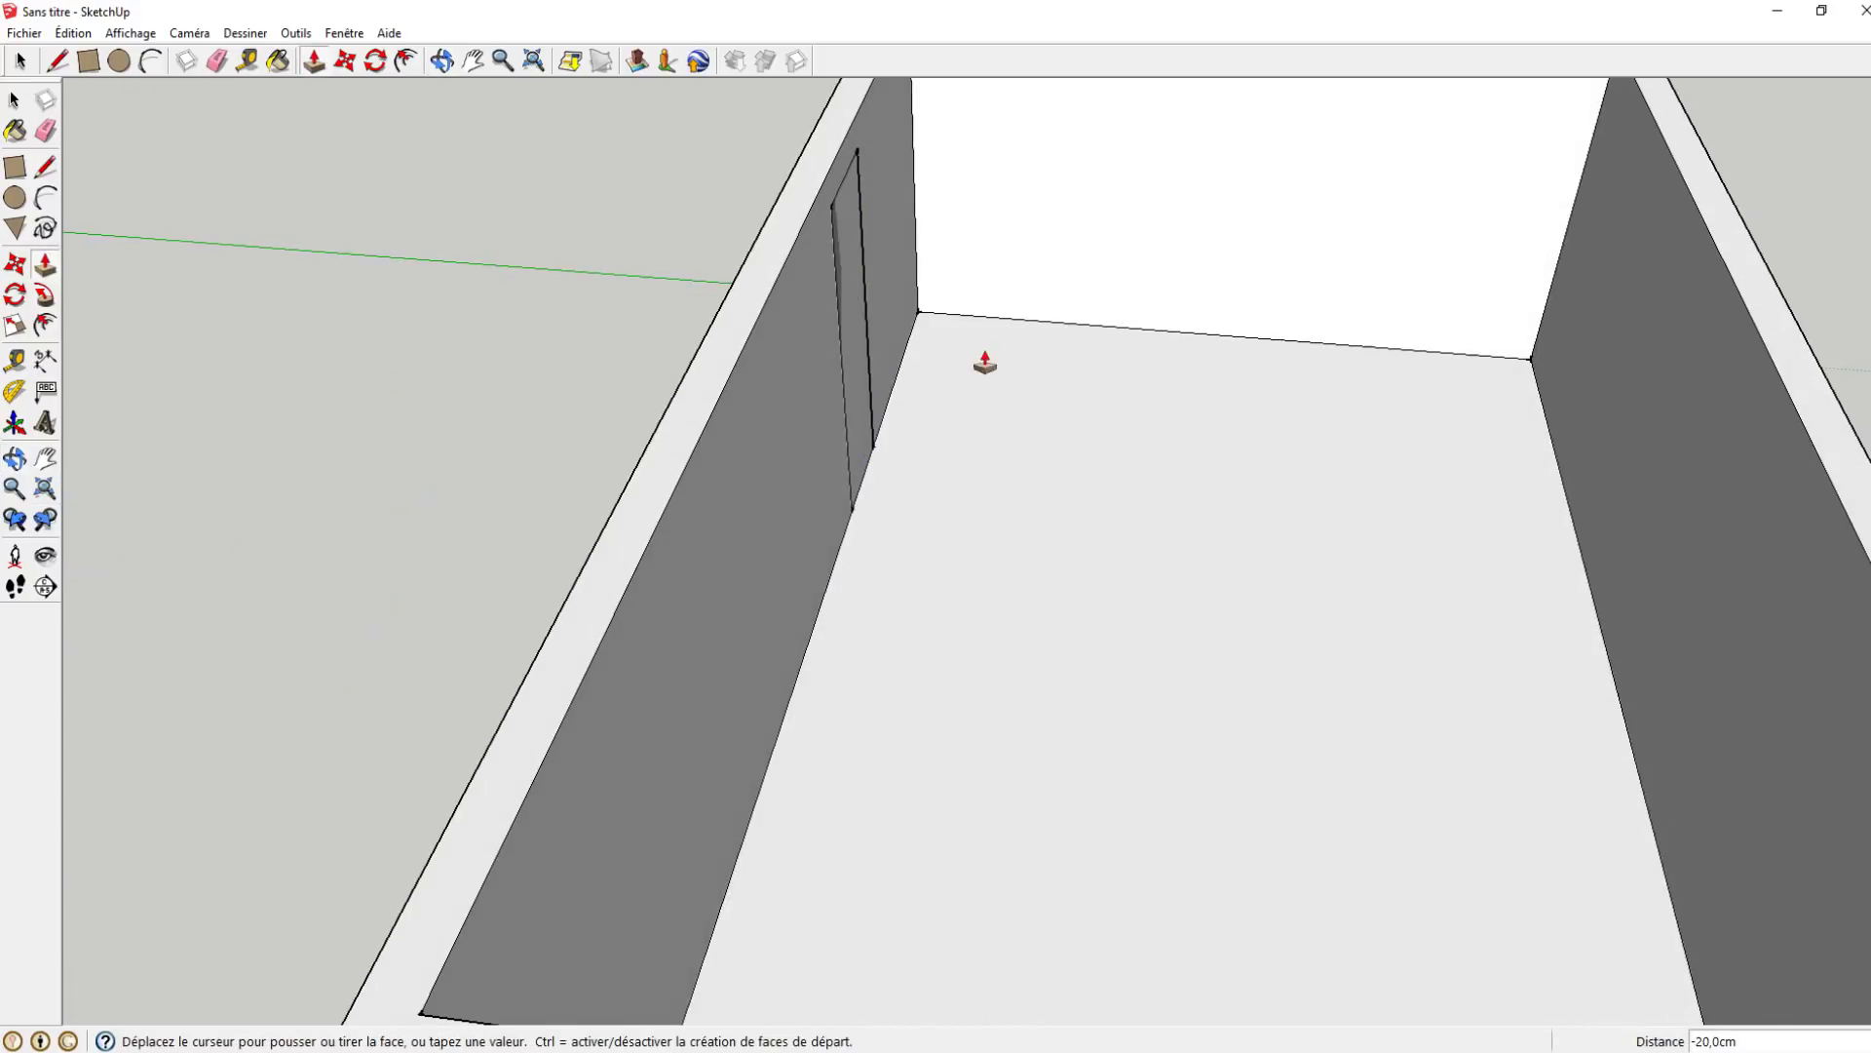
{"action": "mouse_move", "coordinate": [756, 435]}
{"action": "middle_mouse_down"}
{"action": "mouse_move", "coordinate": [1236, 397]}
{"action": "mouse_move", "coordinate": [867, 349]}
{"action": "middle_mouse_up"}
{"action": "scroll", "coordinate": [832, 302], "scroll_direction": "up", "scroll_amount": 2}
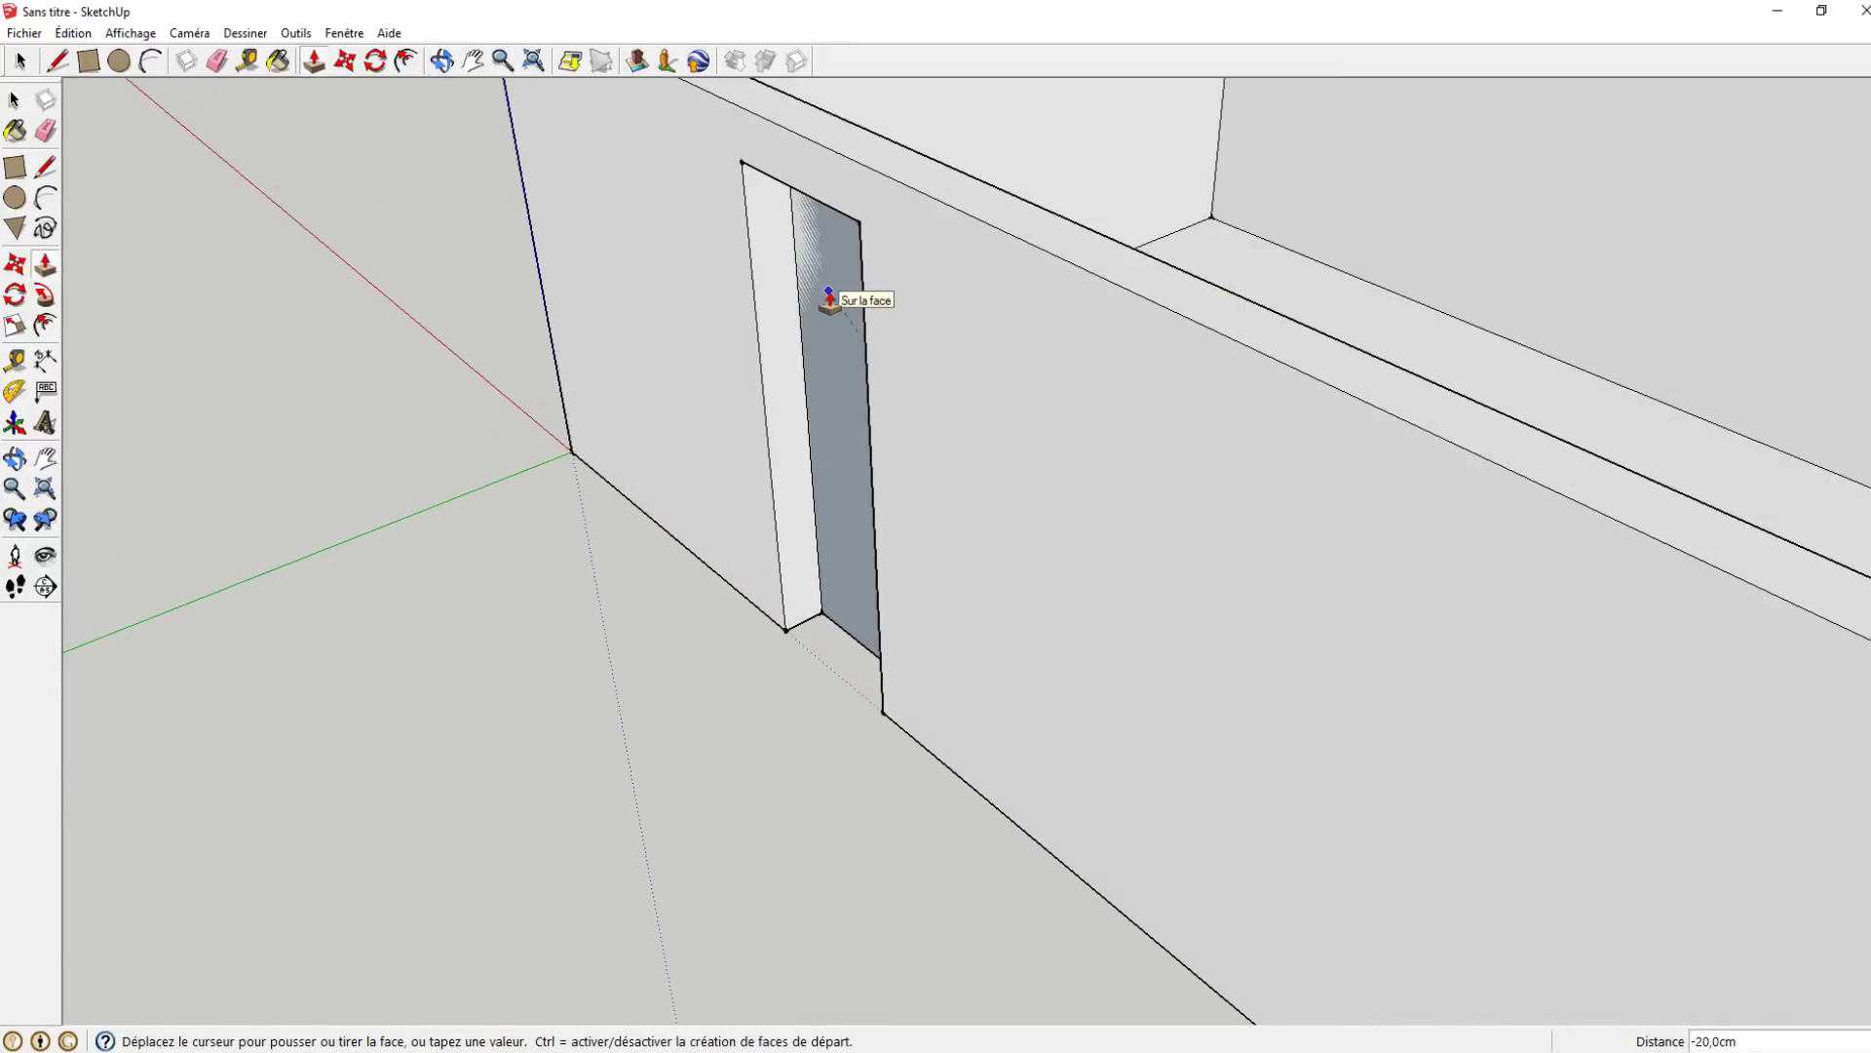
{"action": "left_click", "coordinate": [830, 300]}
{"action": "mouse_move", "coordinate": [831, 305]}
{"action": "middle_mouse_down"}
{"action": "mouse_move", "coordinate": [973, 330]}
{"action": "mouse_move", "coordinate": [1336, 296]}
{"action": "mouse_move", "coordinate": [1345, 113]}
{"action": "mouse_move", "coordinate": [1328, 367]}
{"action": "middle_mouse_up"}
{"action": "scroll", "coordinate": [1266, 367], "scroll_direction": "down", "scroll_amount": 2}
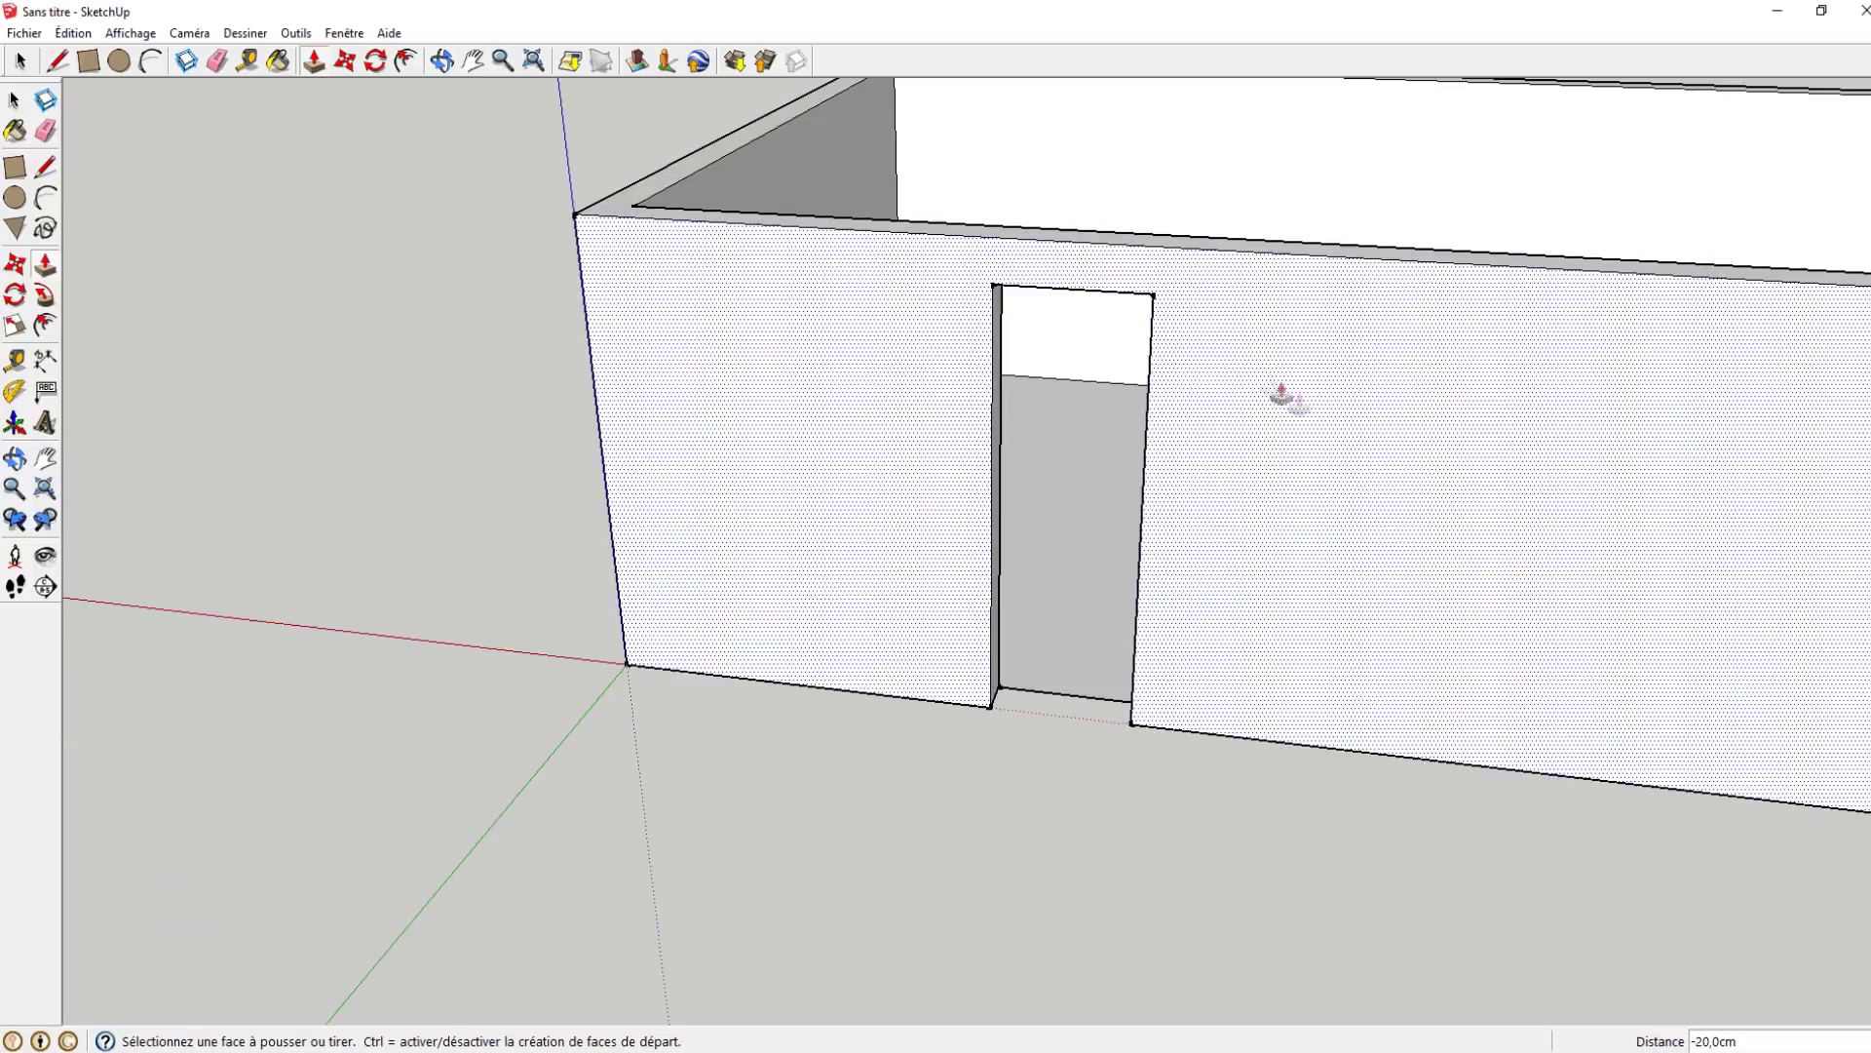
- Push/pull the wall tops up a further 40 cm
{"action": "scroll", "coordinate": [1137, 322], "scroll_direction": "up", "scroll_amount": 2}
{"action": "scroll", "coordinate": [310, 141], "scroll_direction": "up", "scroll_amount": 2}
{"action": "middle_click_drag", "start_coordinate": [310, 141], "coordinate": [485, 349]}
{"action": "left_click", "coordinate": [486, 343]}
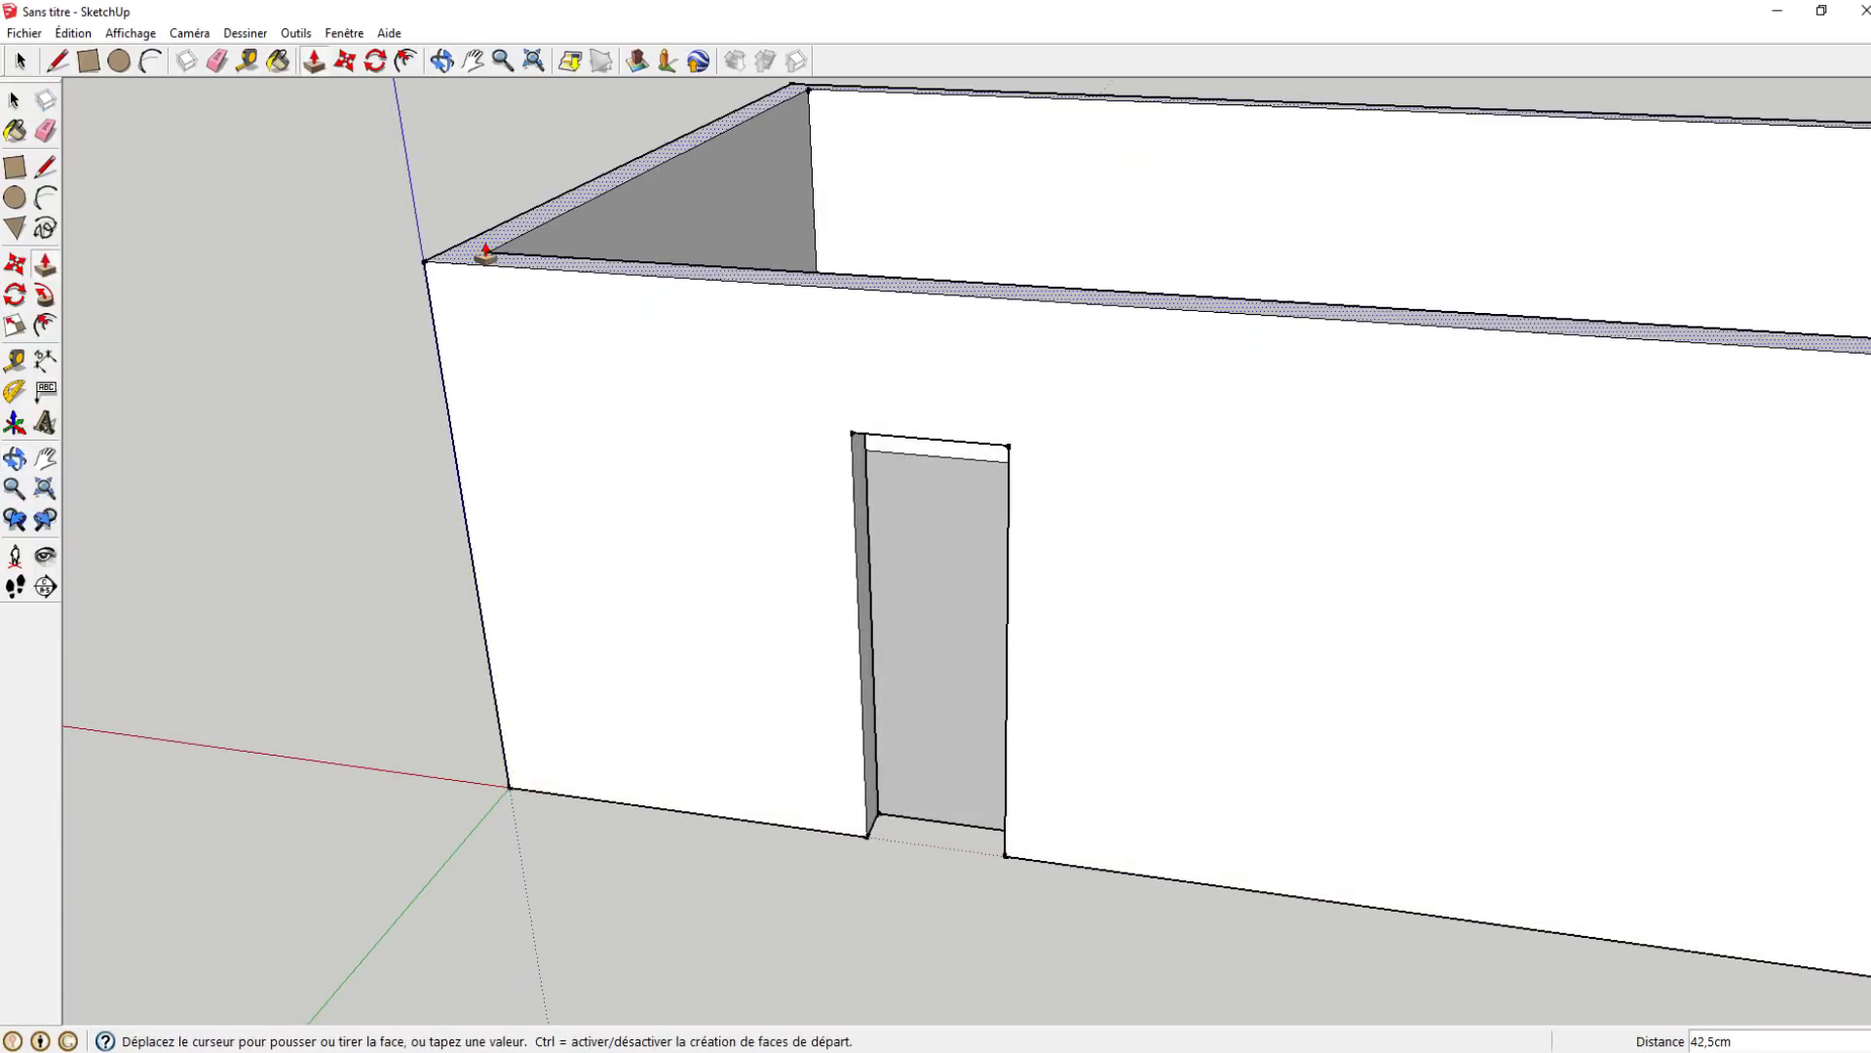
{"action": "type", "text": "40"}
{"action": "key", "text": "Return"}
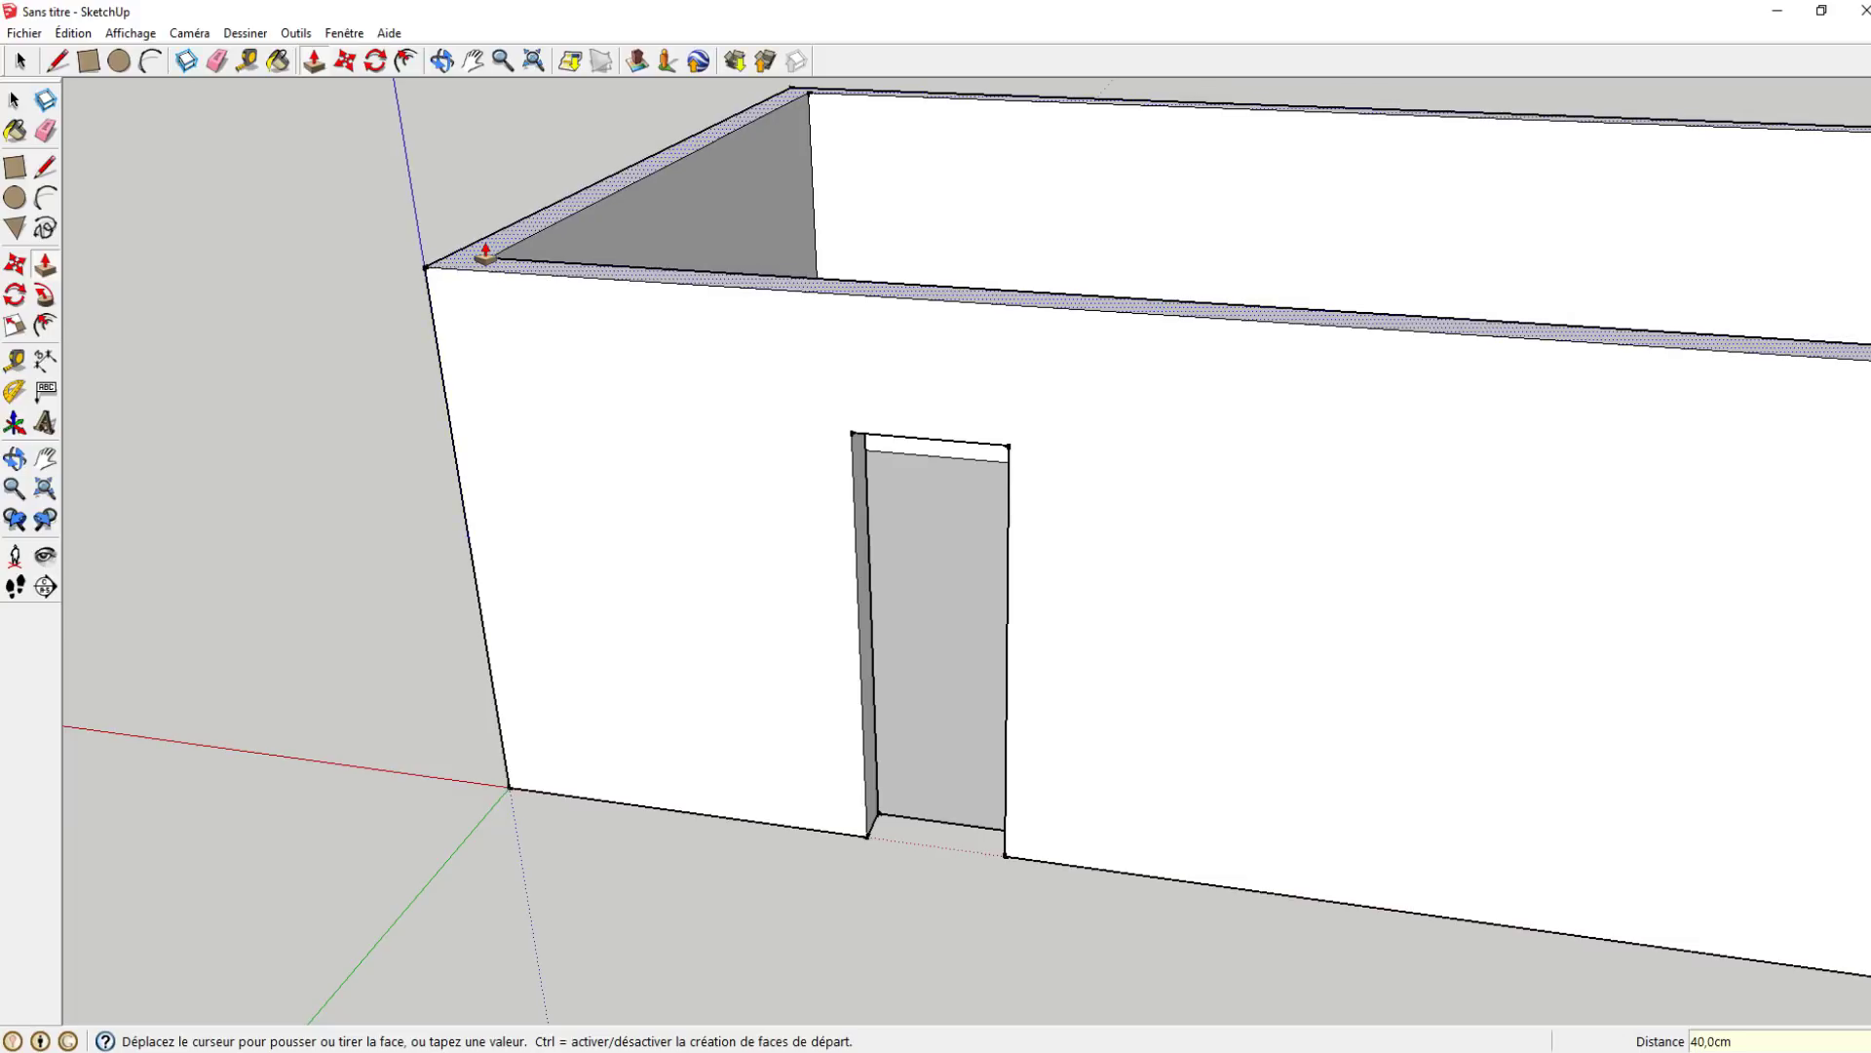
{"action": "key", "text": "space"}
{"action": "middle_click_drag", "start_coordinate": [485, 253], "coordinate": [850, 332]}
{"action": "mouse_move", "coordinate": [711, 275]}
{"action": "middle_mouse_down"}
{"action": "mouse_move", "coordinate": [773, 483]}
{"action": "mouse_move", "coordinate": [707, 361]}
{"action": "middle_mouse_up"}
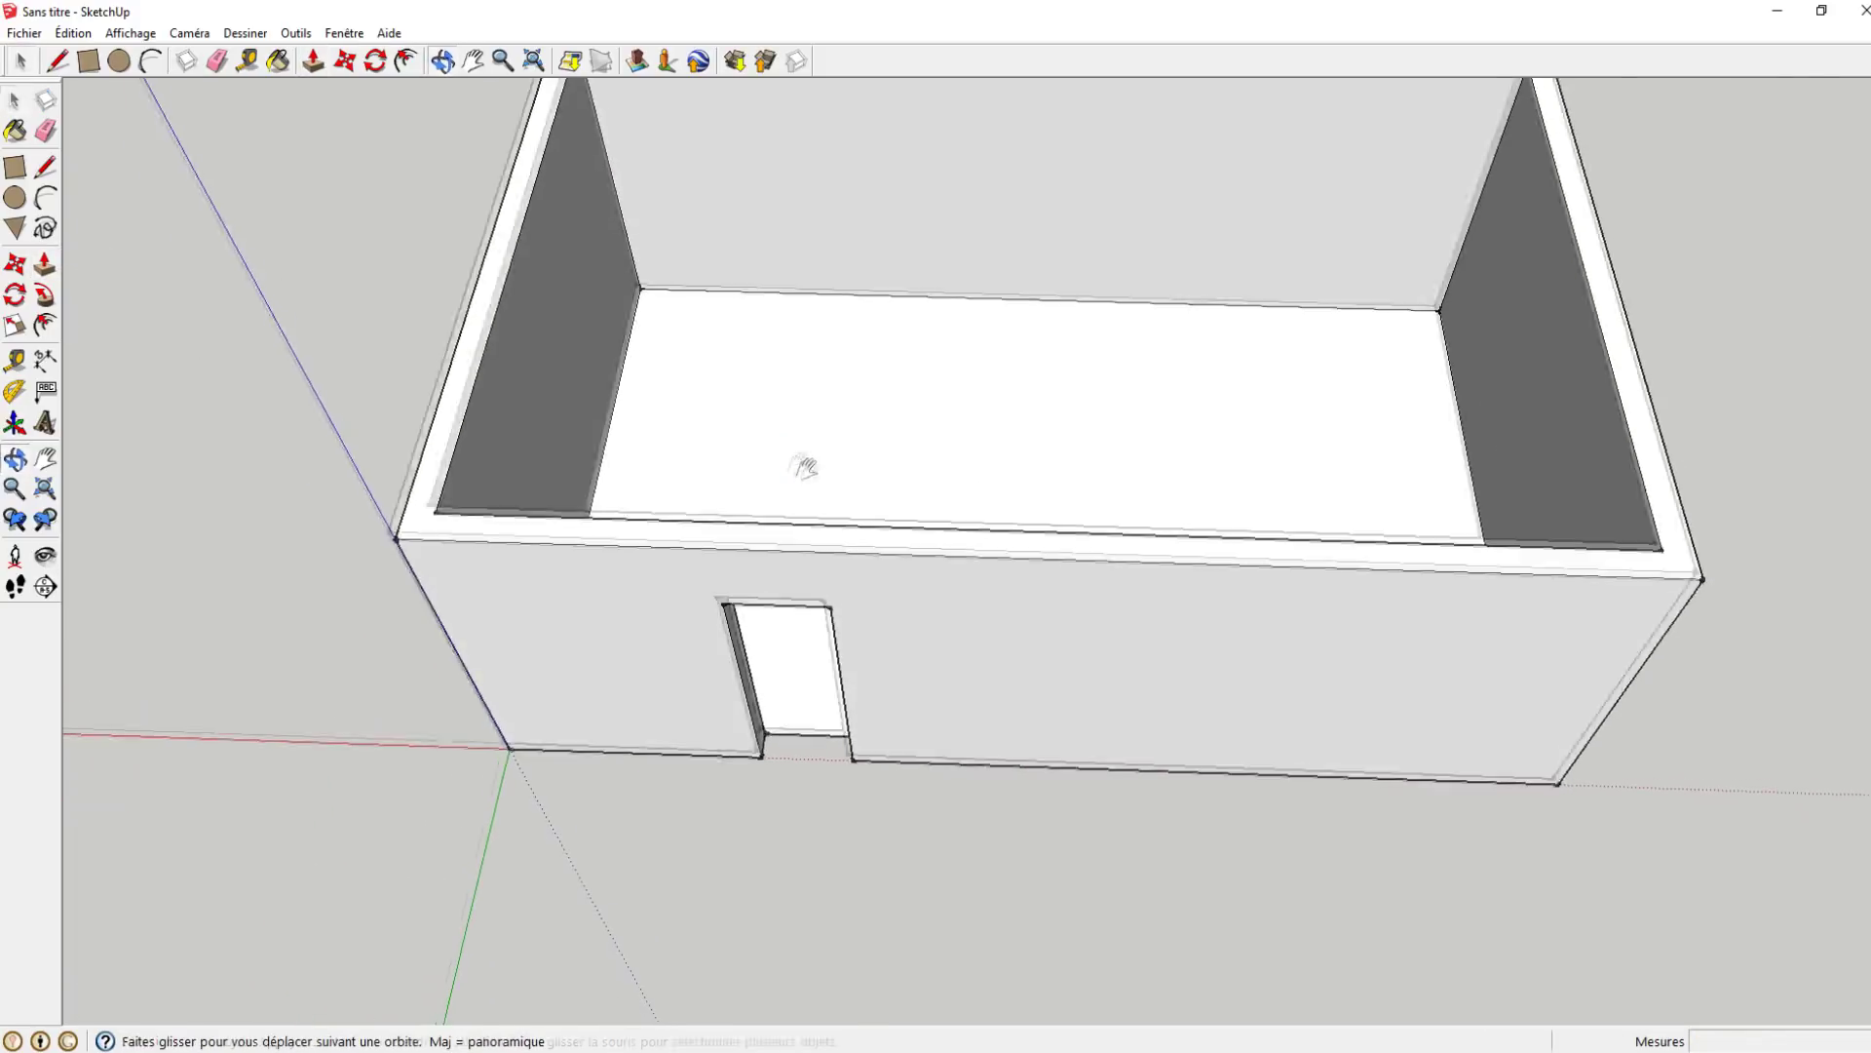
- Select the floor face and make it a group with Créer groupe
{"action": "left_click", "coordinate": [707, 366]}
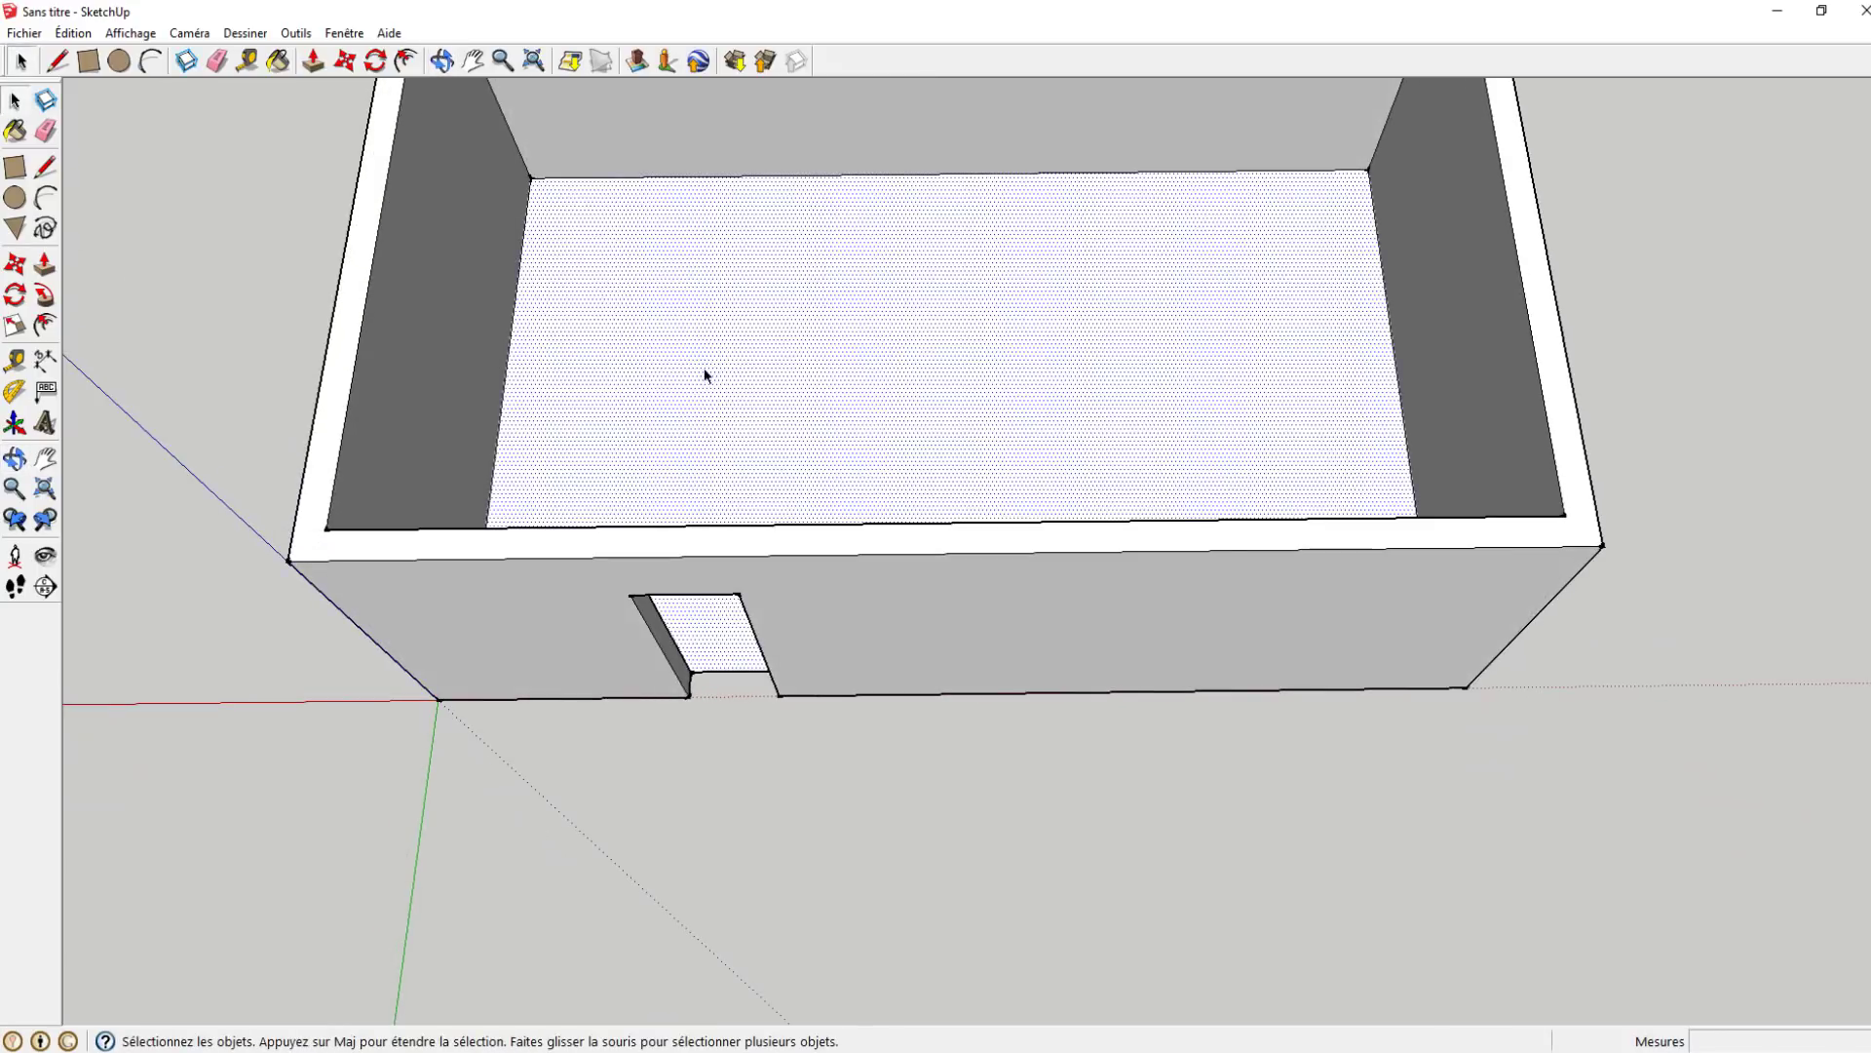
{"action": "scroll", "coordinate": [731, 639], "scroll_direction": "up", "scroll_amount": 3}
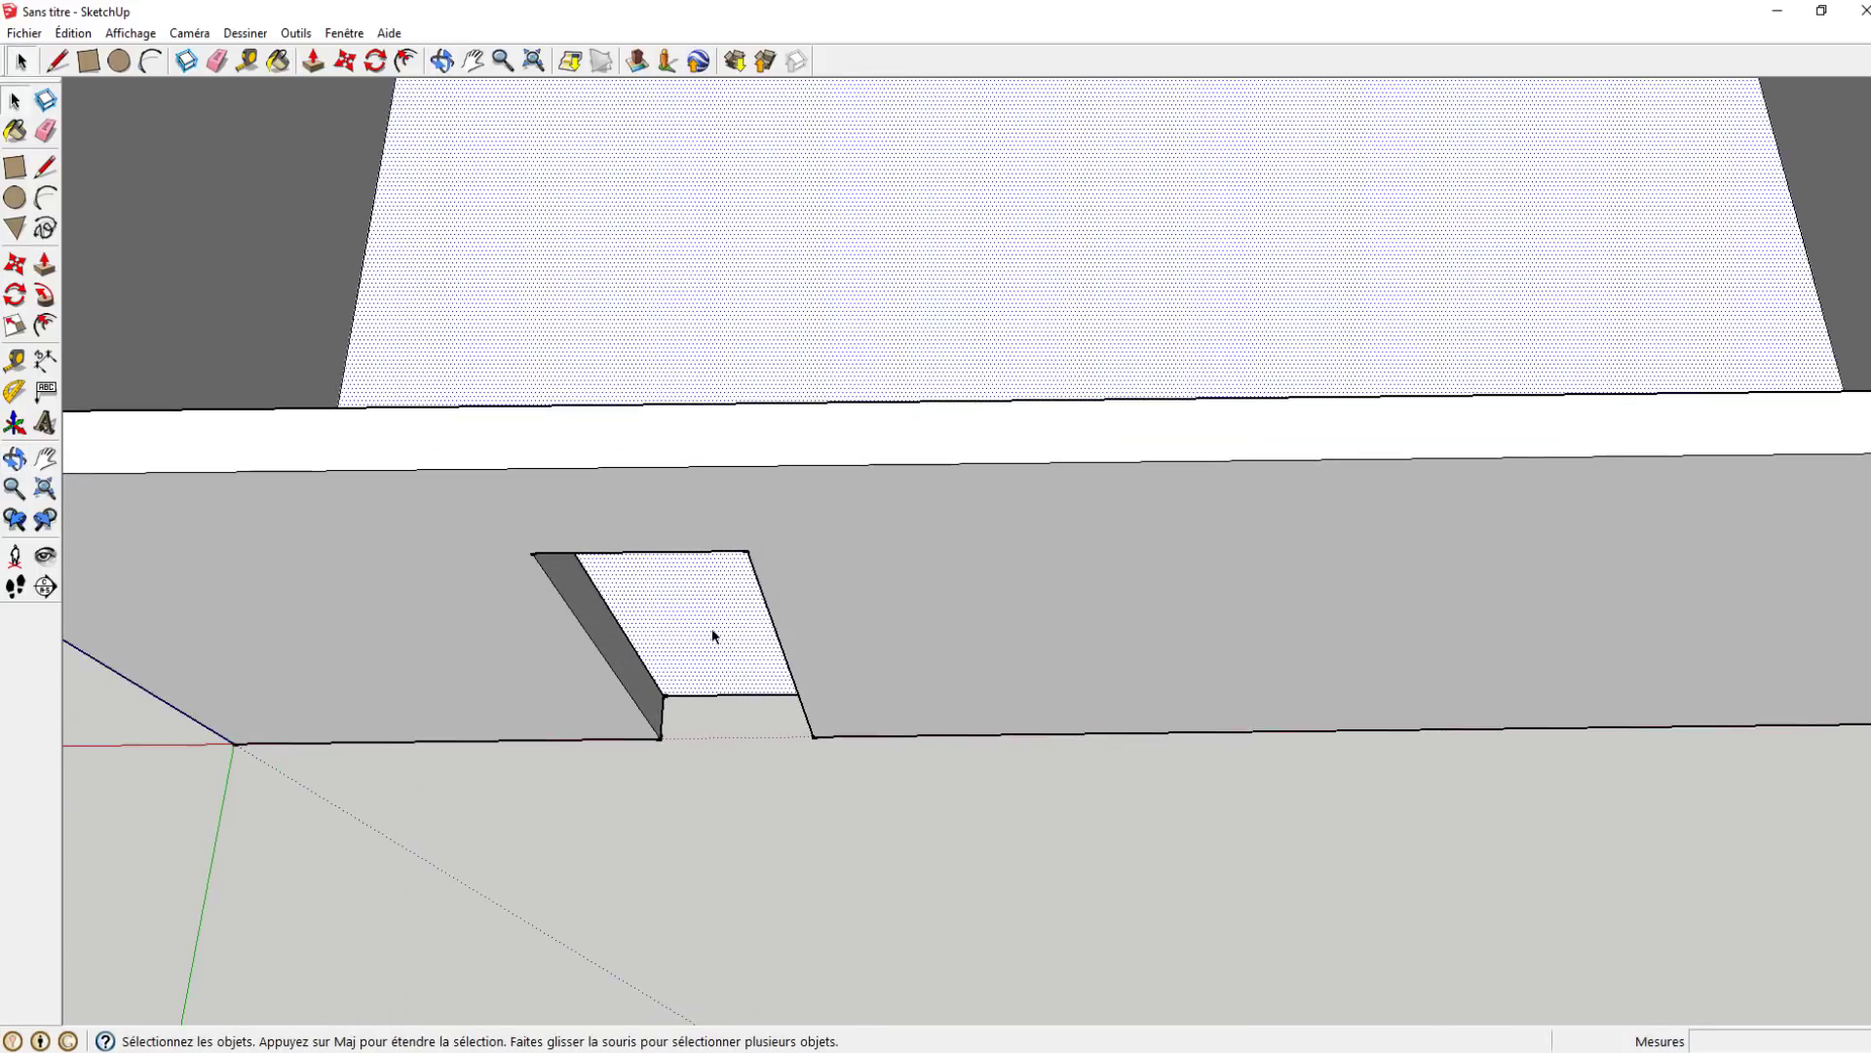
{"action": "scroll", "coordinate": [736, 632], "scroll_direction": "down", "scroll_amount": 3}
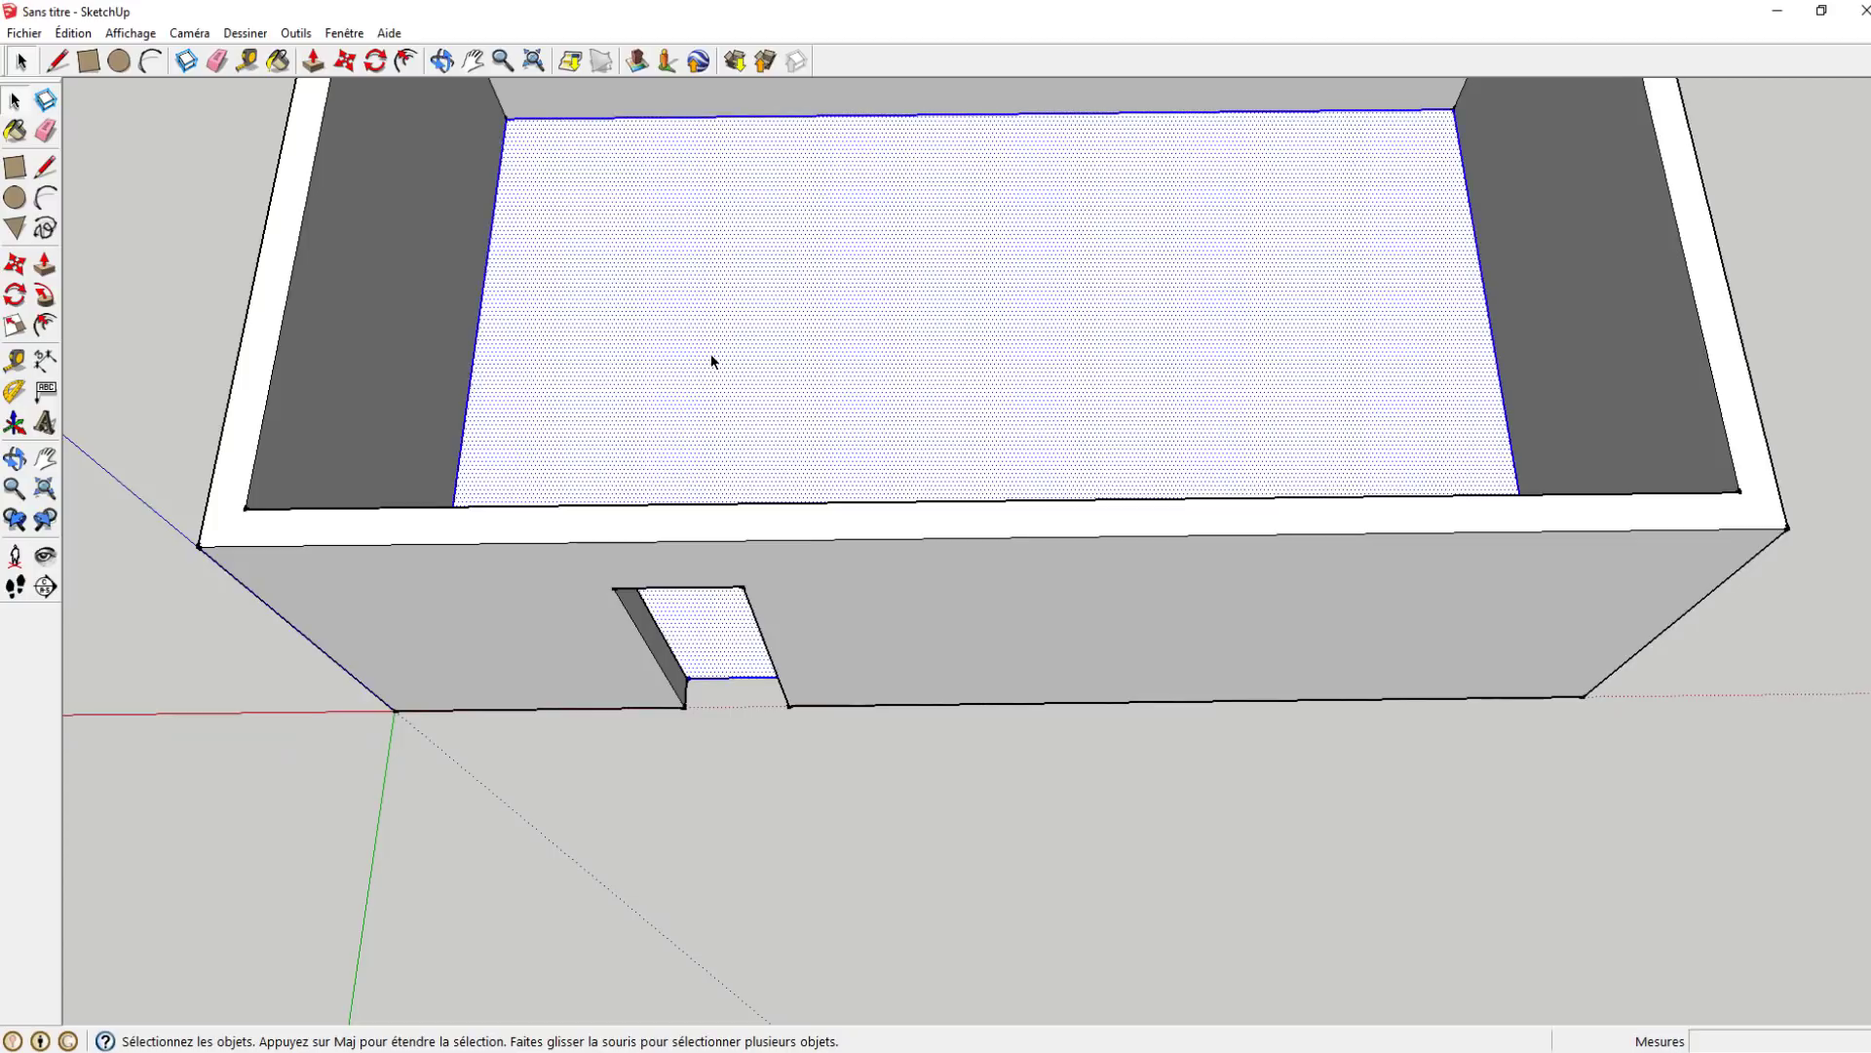
{"action": "middle_click_drag", "start_coordinate": [700, 617], "coordinate": [701, 669]}
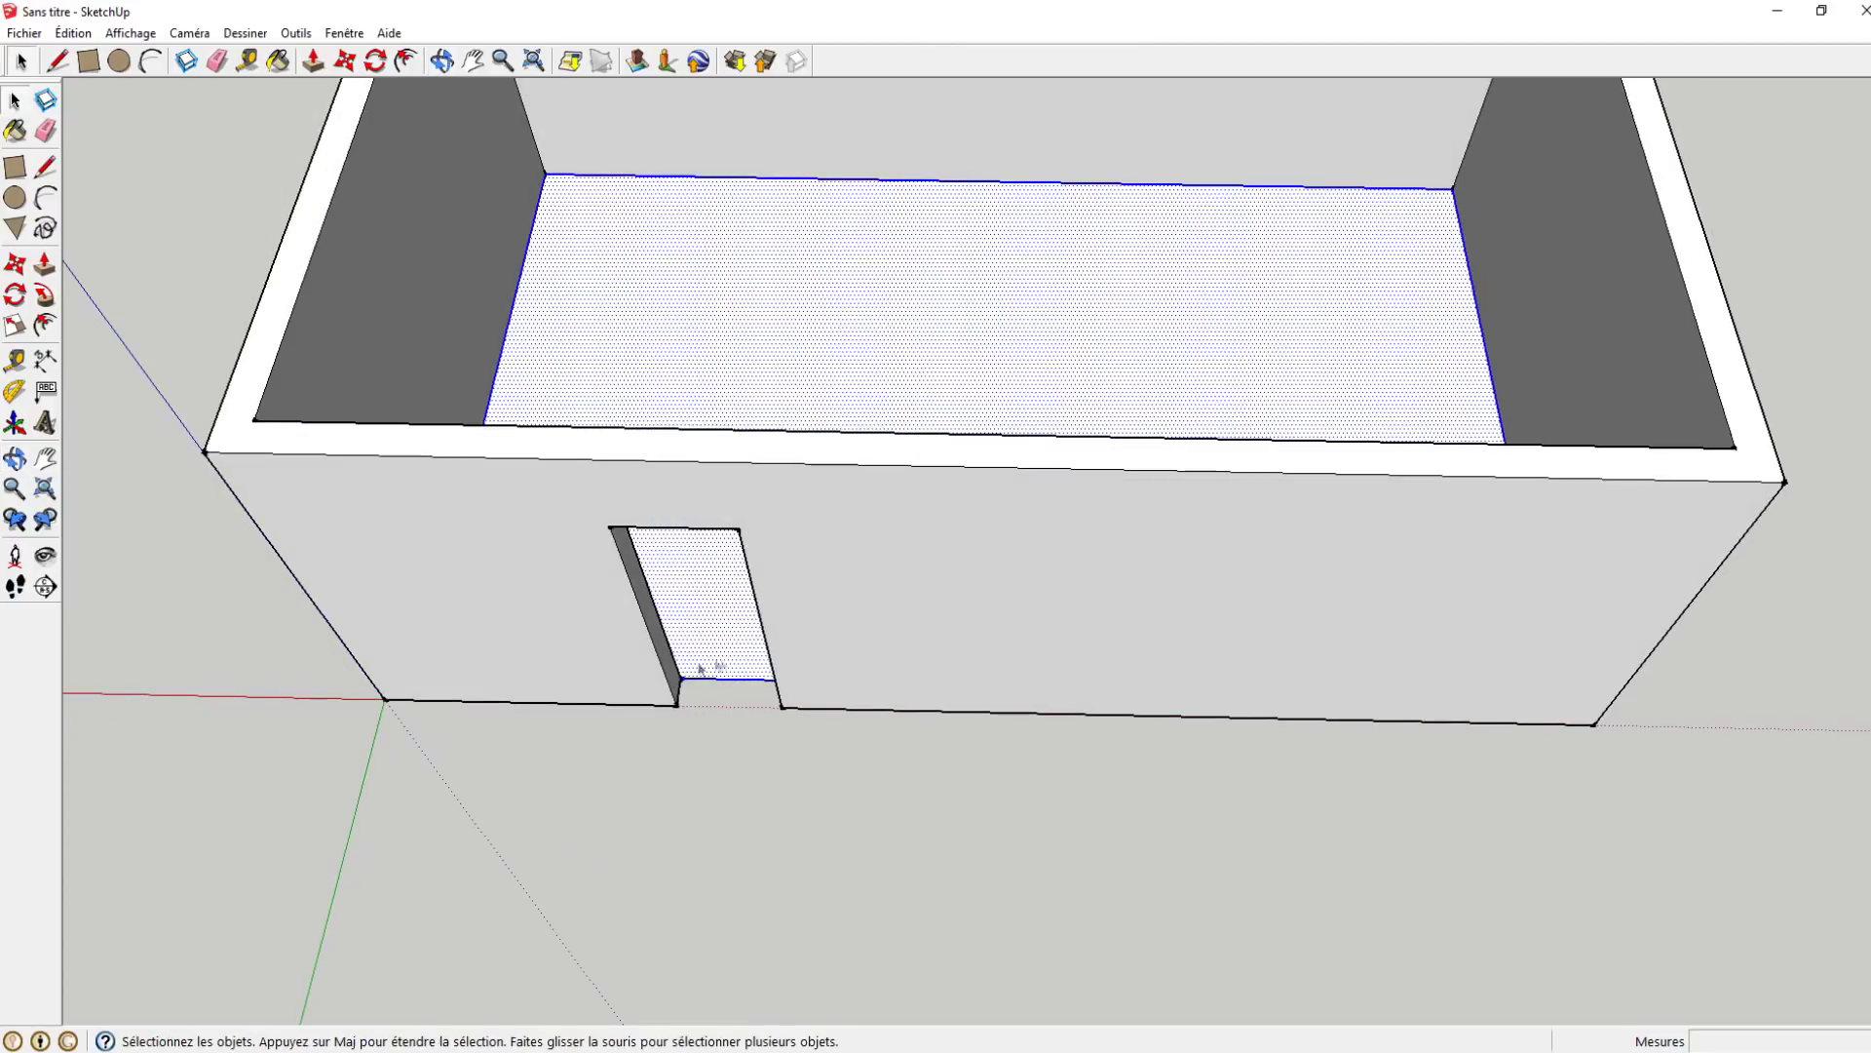
{"action": "right_click", "coordinate": [704, 274]}
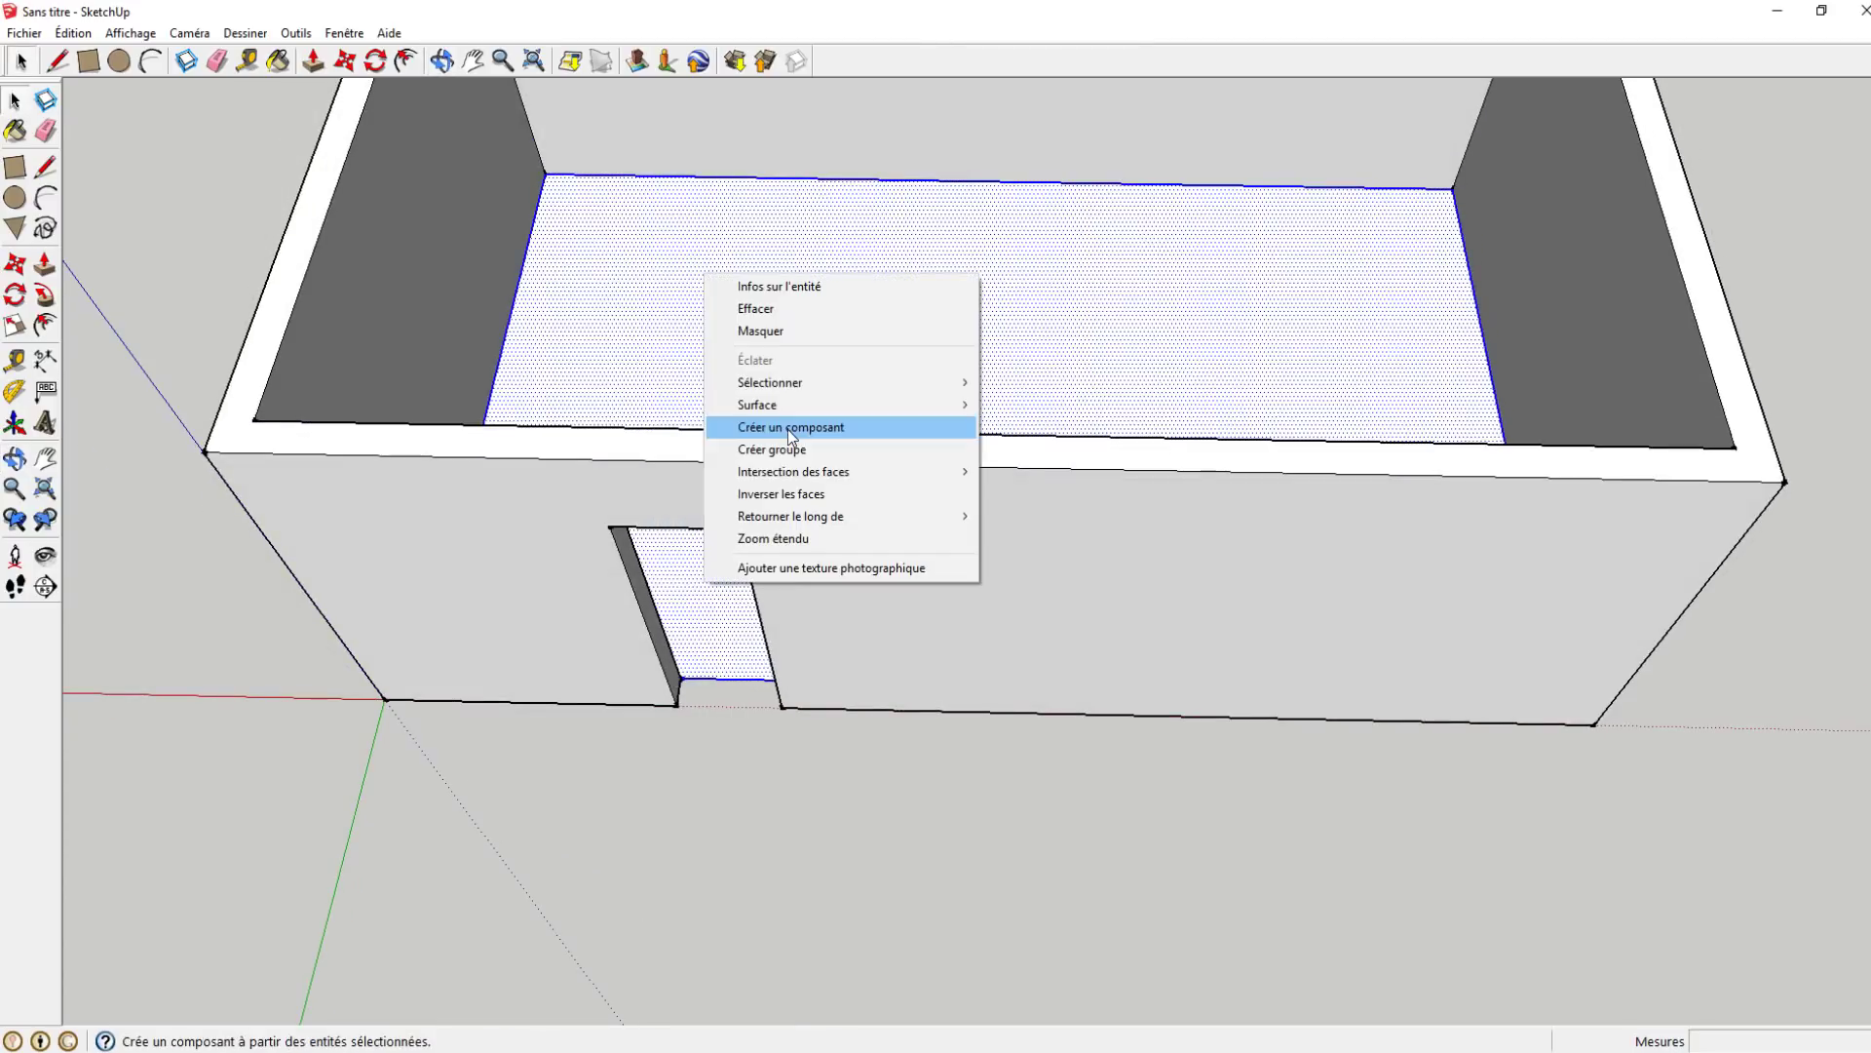
{"action": "right_click", "coordinate": [575, 283]}
{"action": "left_click", "coordinate": [729, 455]}
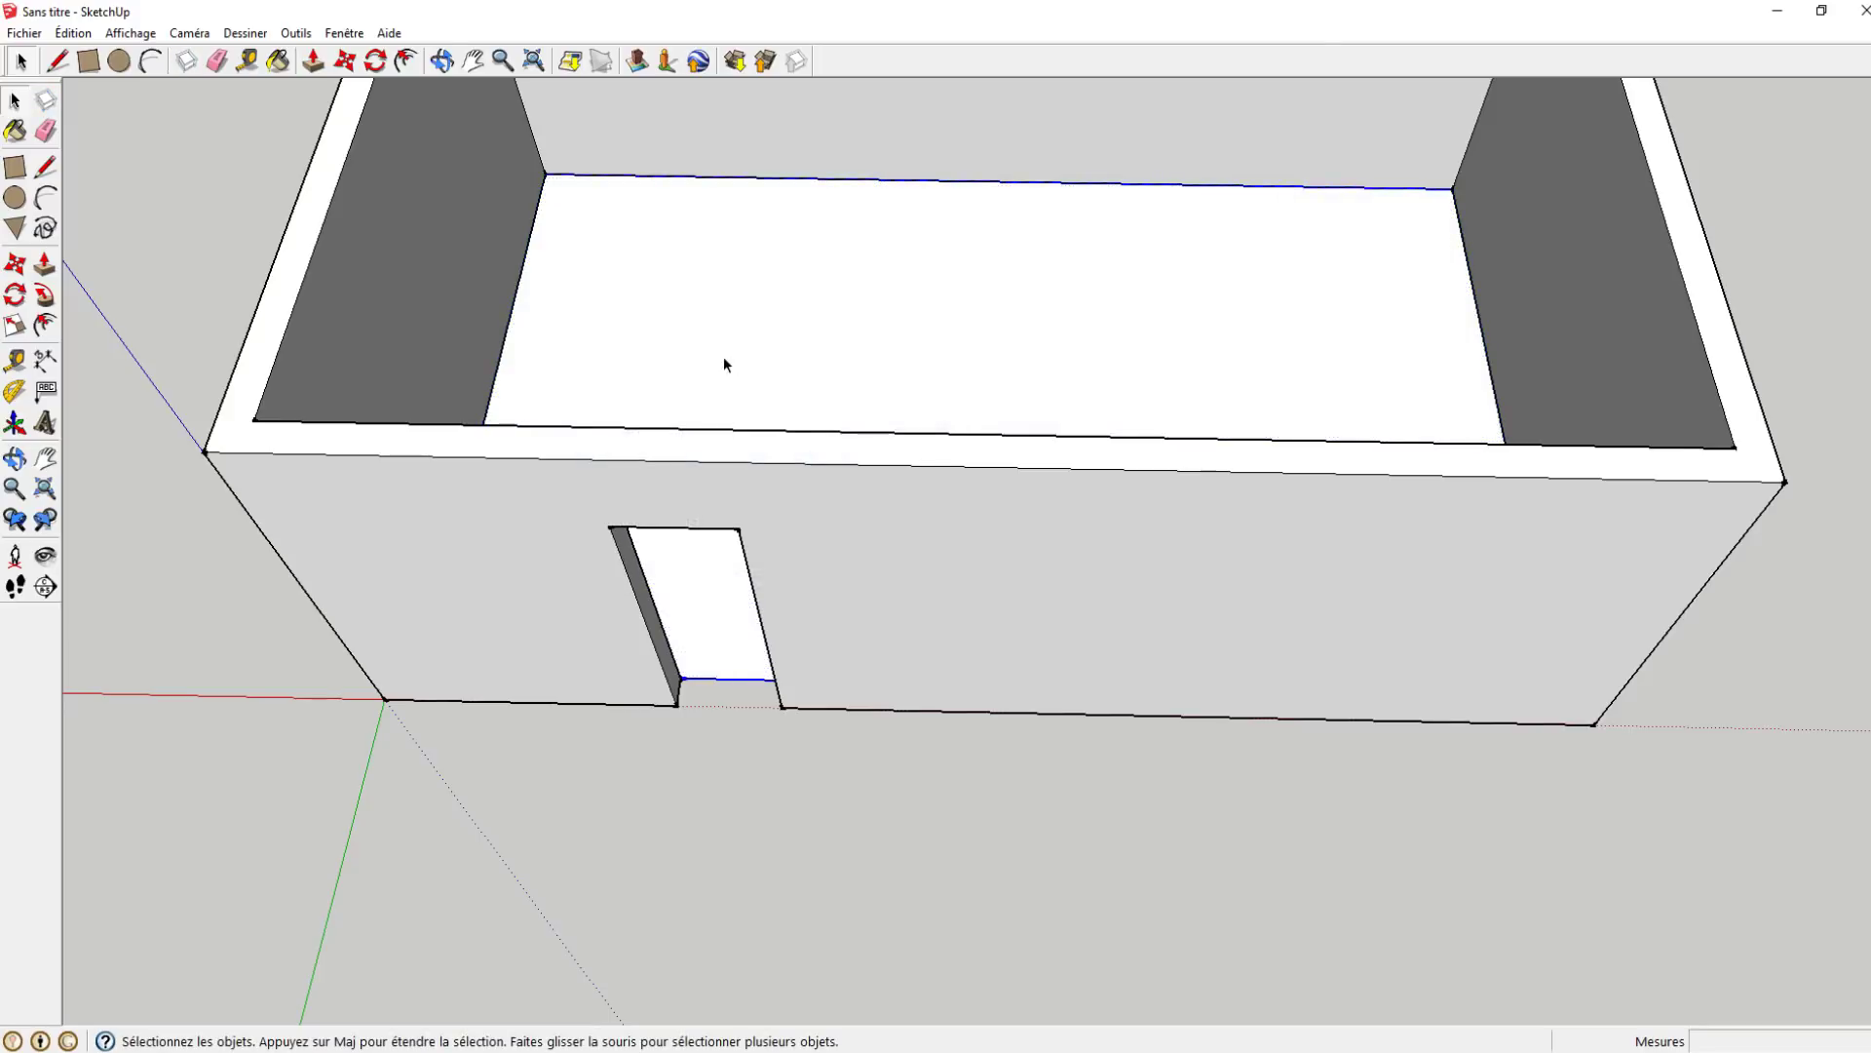
{"action": "scroll", "coordinate": [726, 354], "scroll_direction": "up", "scroll_amount": 2}
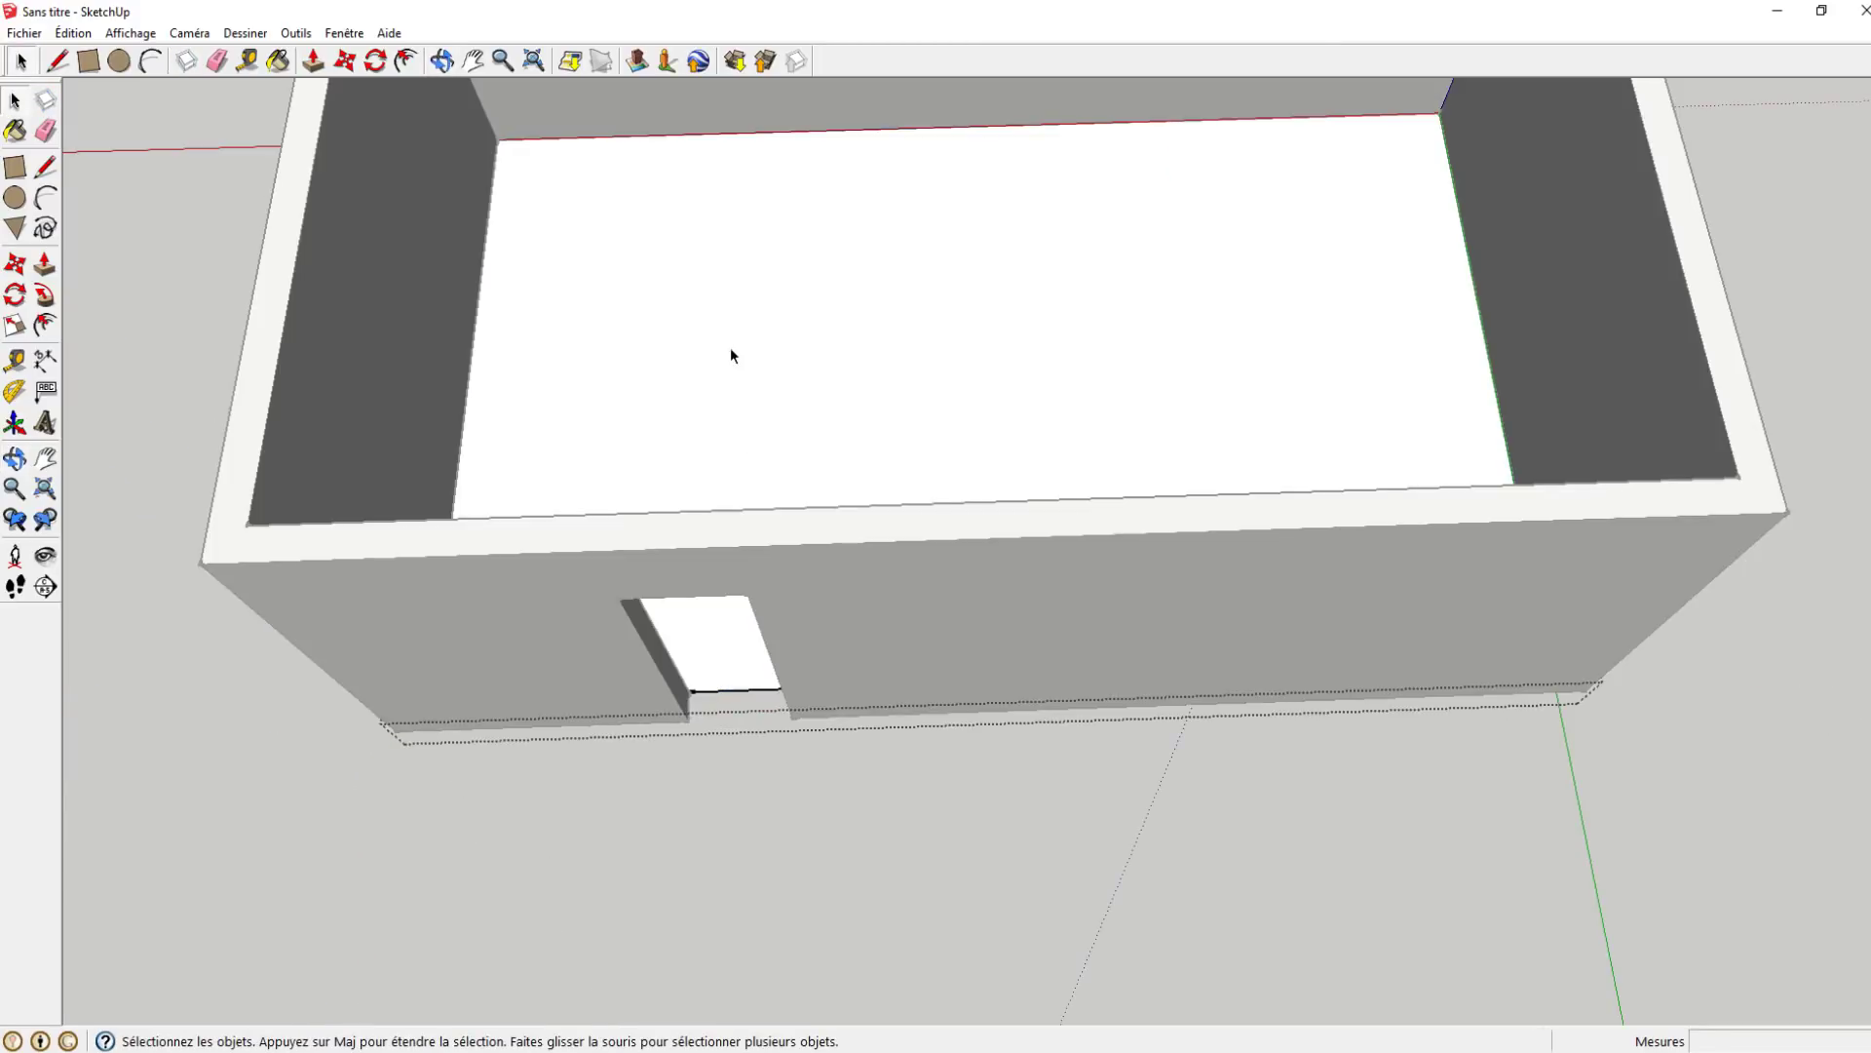
{"action": "middle_click_drag", "start_coordinate": [729, 347], "coordinate": [827, 476]}
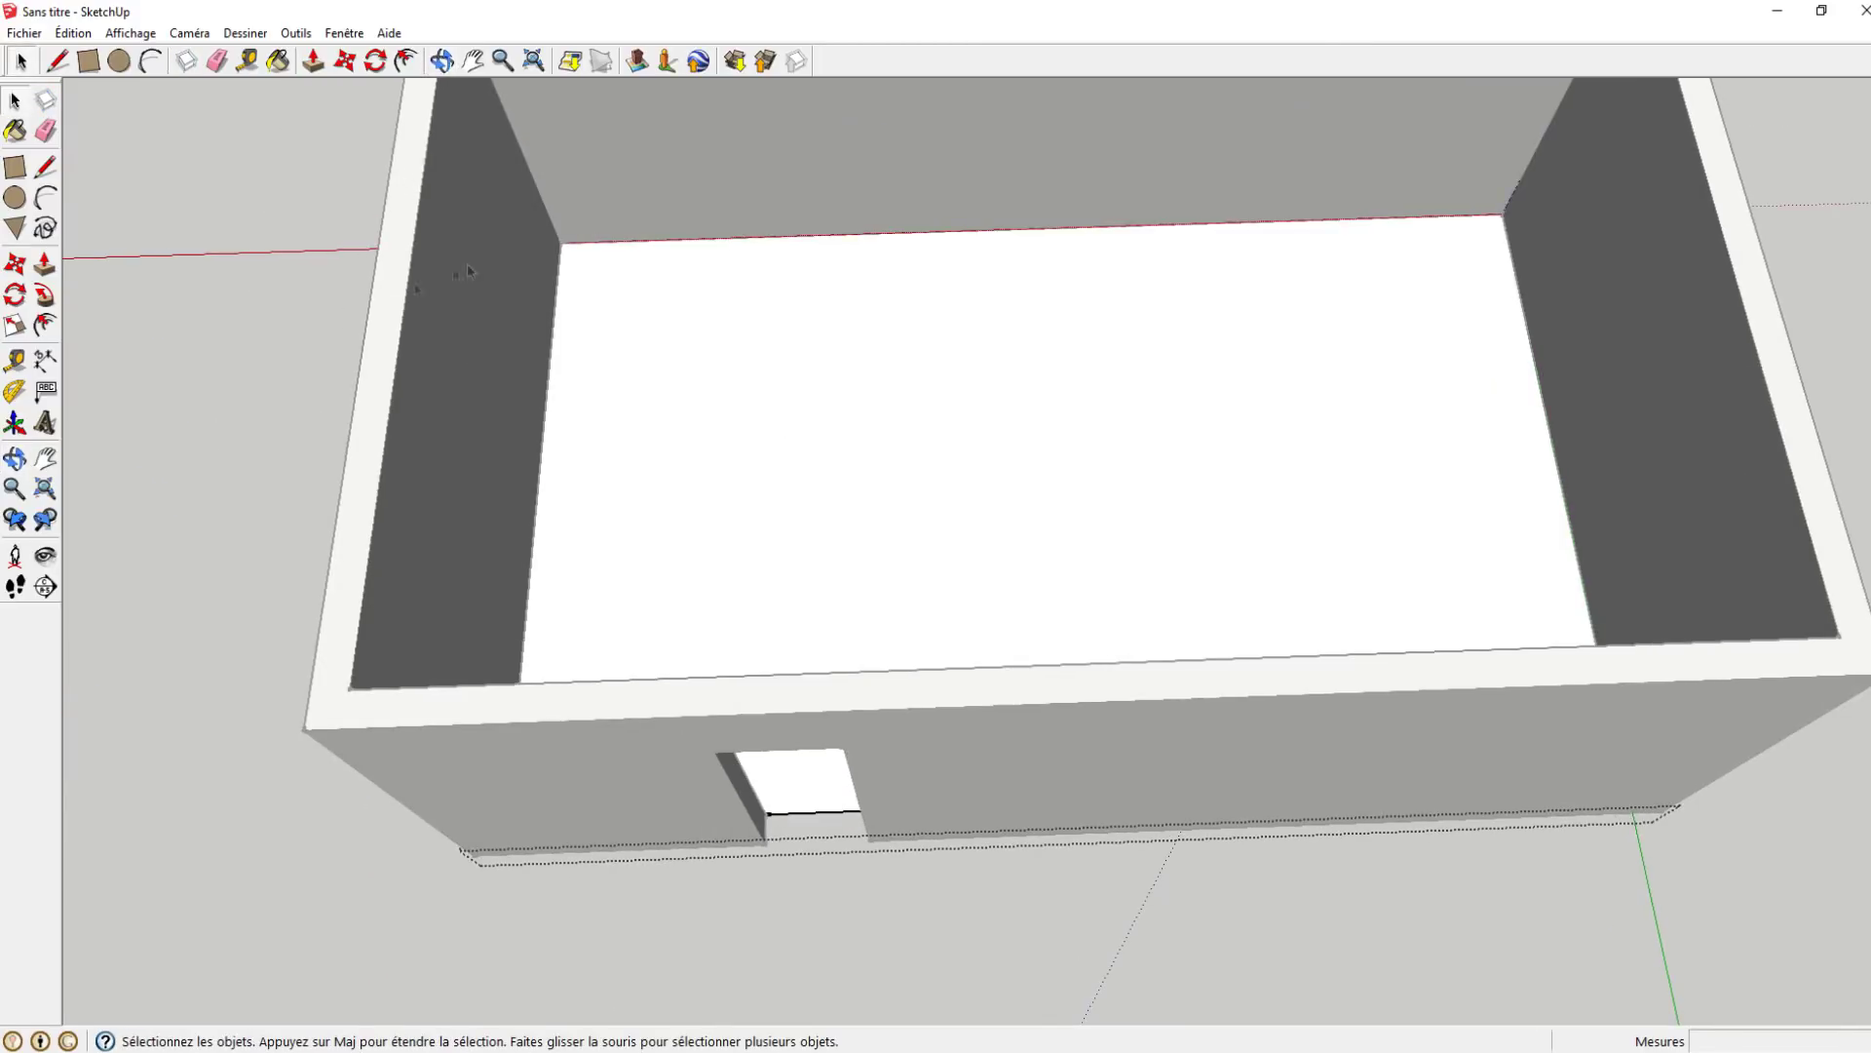
{"action": "left_click", "coordinate": [687, 363]}
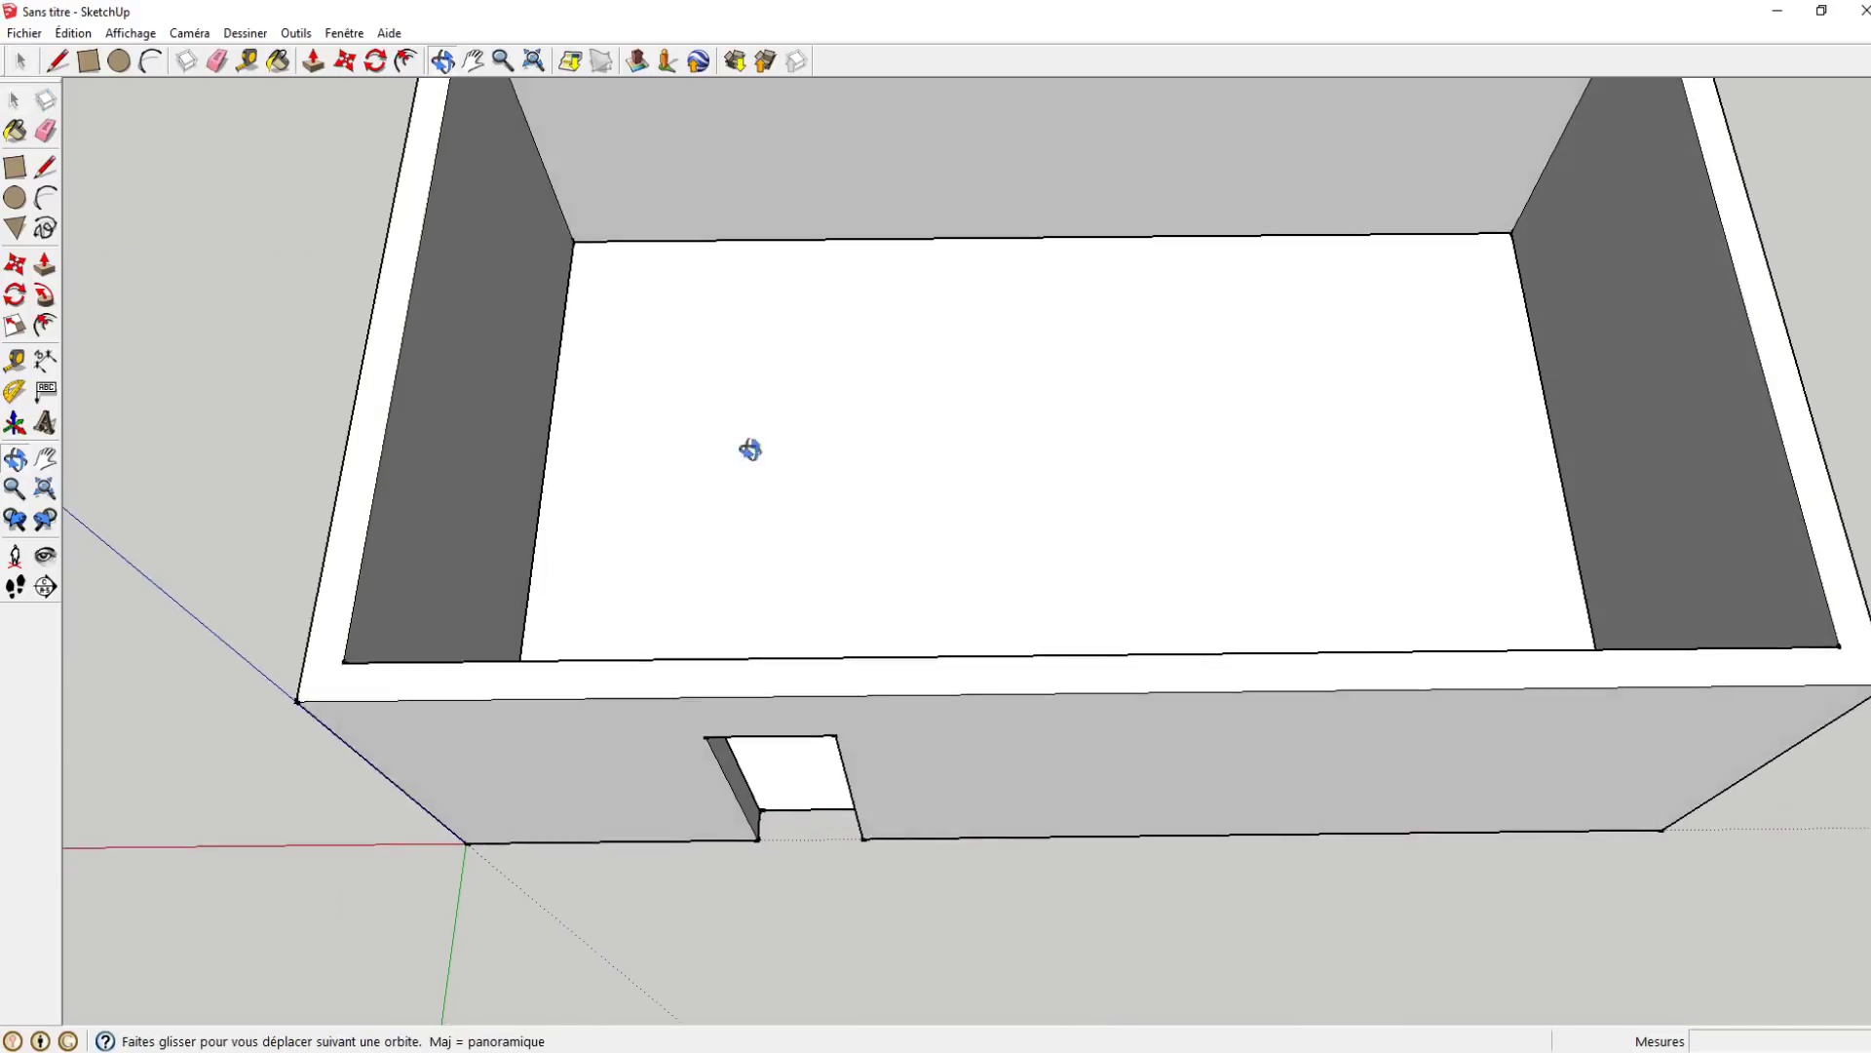
{"action": "middle_click_drag", "start_coordinate": [749, 448], "coordinate": [805, 435]}
{"action": "scroll", "coordinate": [828, 439], "scroll_direction": "down", "scroll_amount": 3}
{"action": "scroll", "coordinate": [857, 383], "scroll_direction": "down", "scroll_amount": 2}
- Try selecting the house by box and Ctrl+A, then clear the selection
{"action": "middle_click_drag", "start_coordinate": [868, 377], "coordinate": [364, 159]}
{"action": "left_click_drag", "start_coordinate": [237, 81], "coordinate": [1500, 655]}
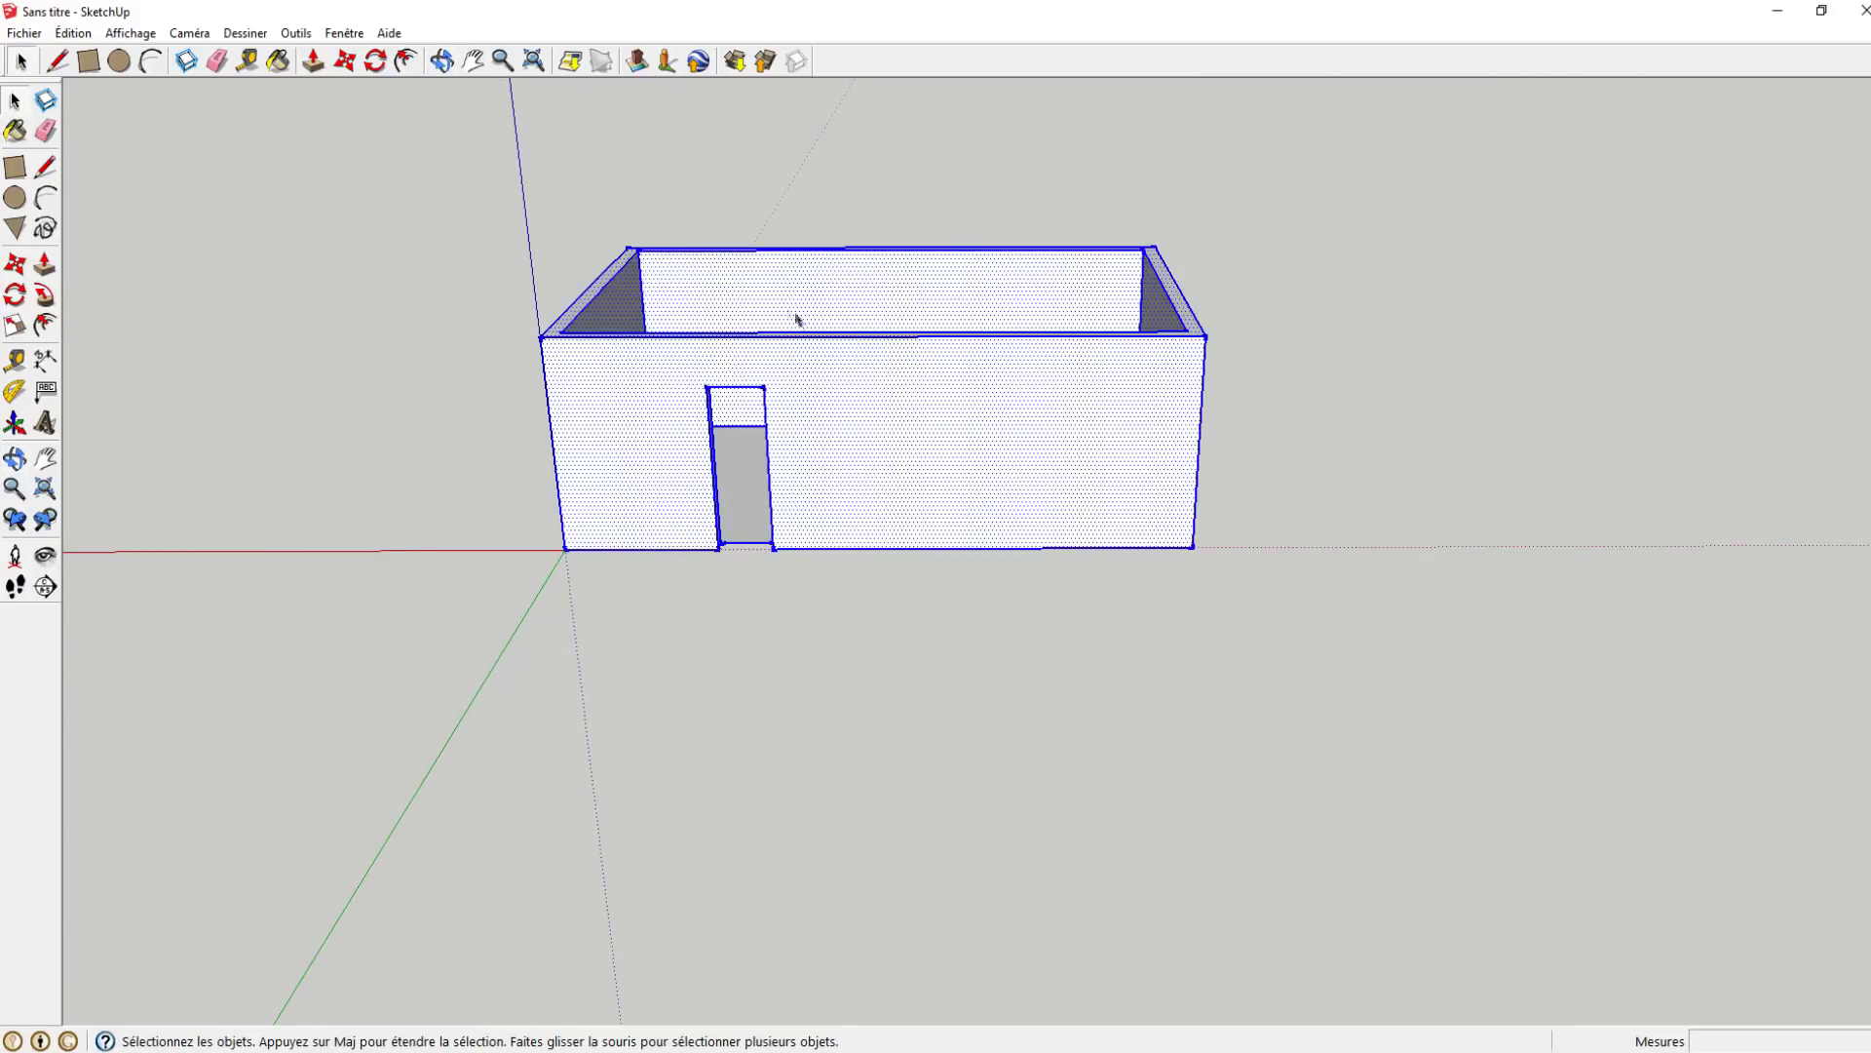
{"action": "left_click", "coordinate": [908, 747]}
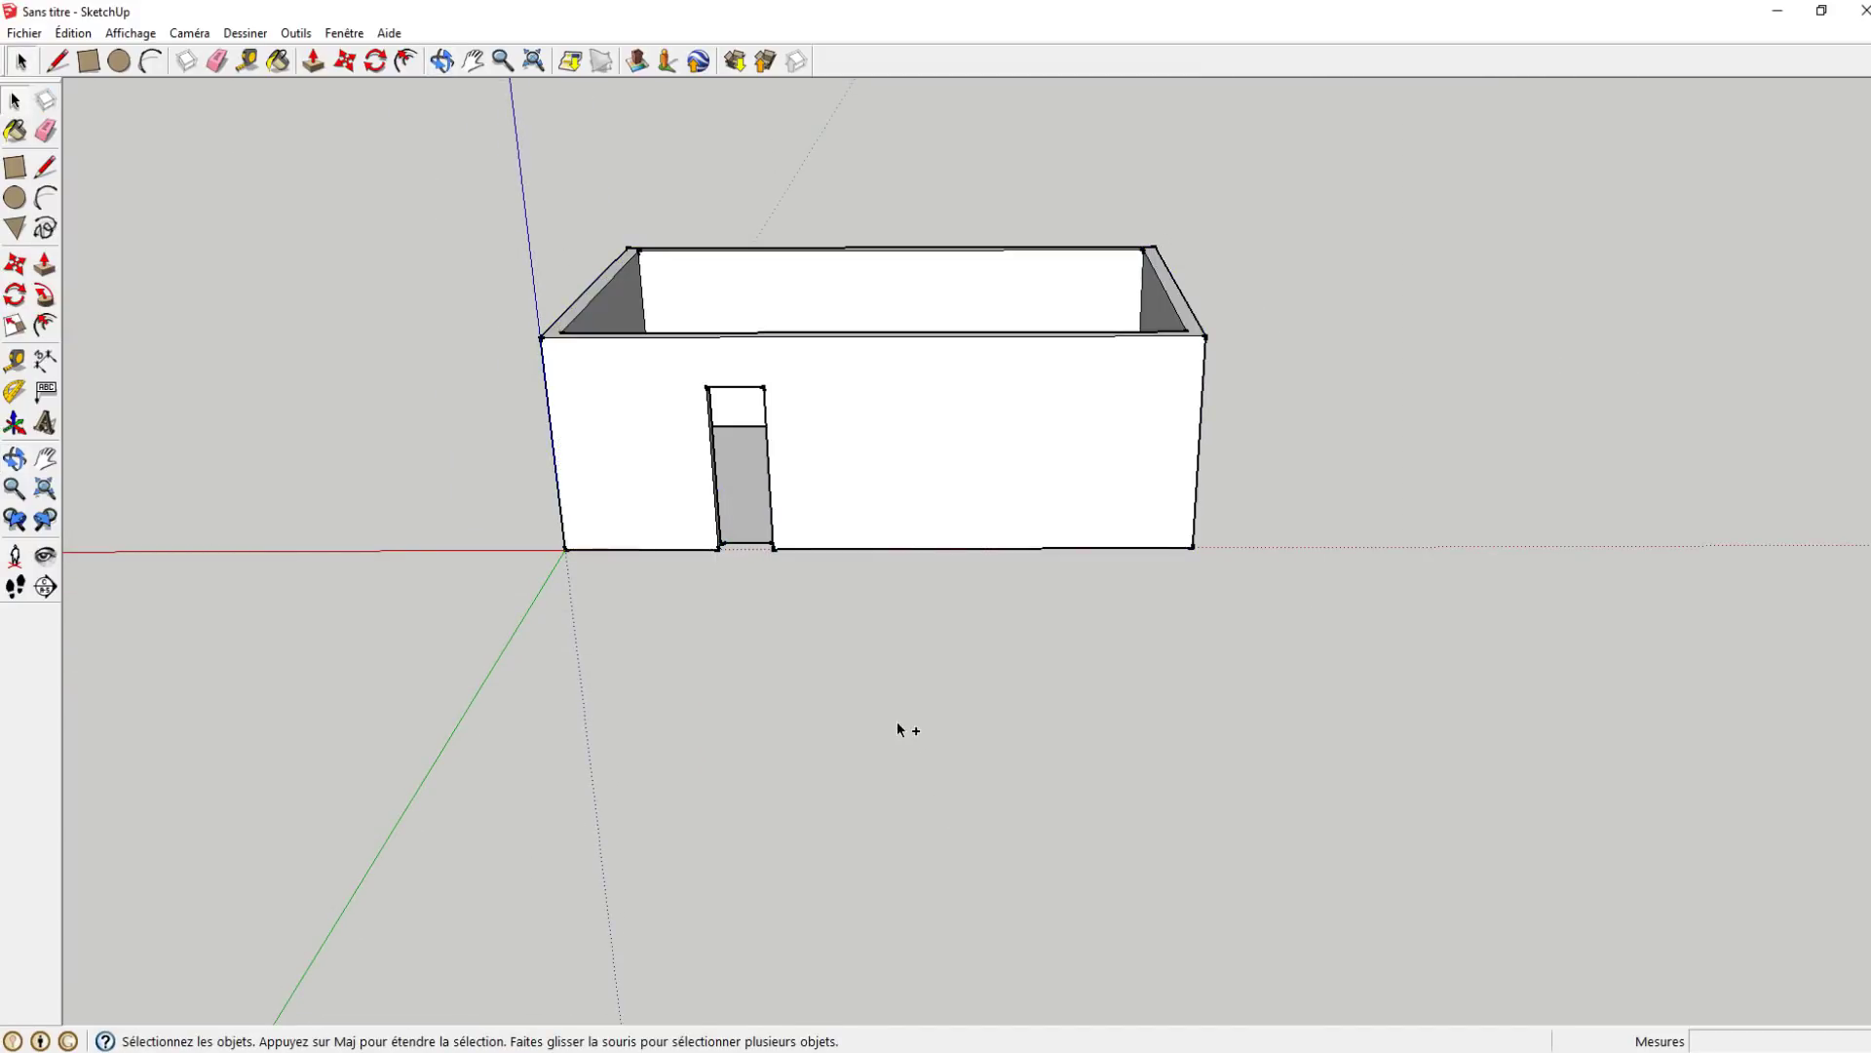
{"action": "key", "text": "ctrl+a"}
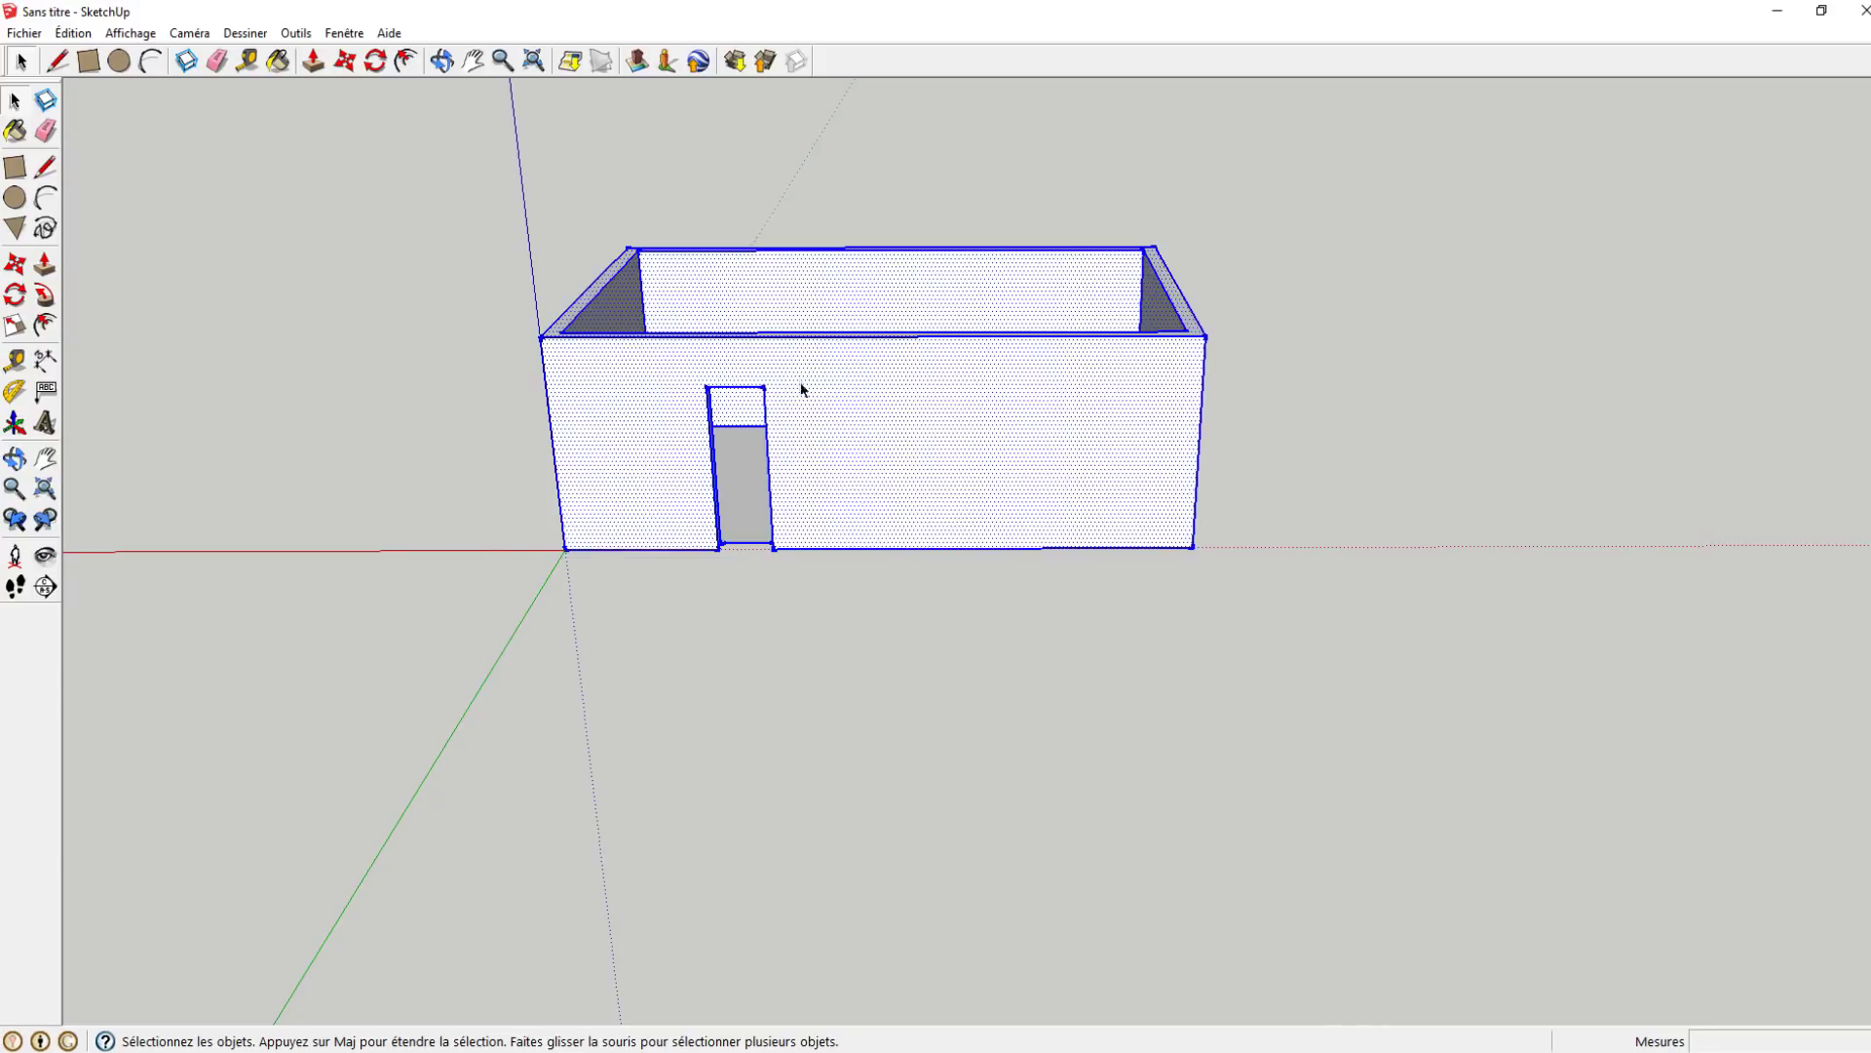
{"action": "left_click", "coordinate": [534, 170]}
{"action": "middle_click_drag", "start_coordinate": [630, 346], "coordinate": [998, 361]}
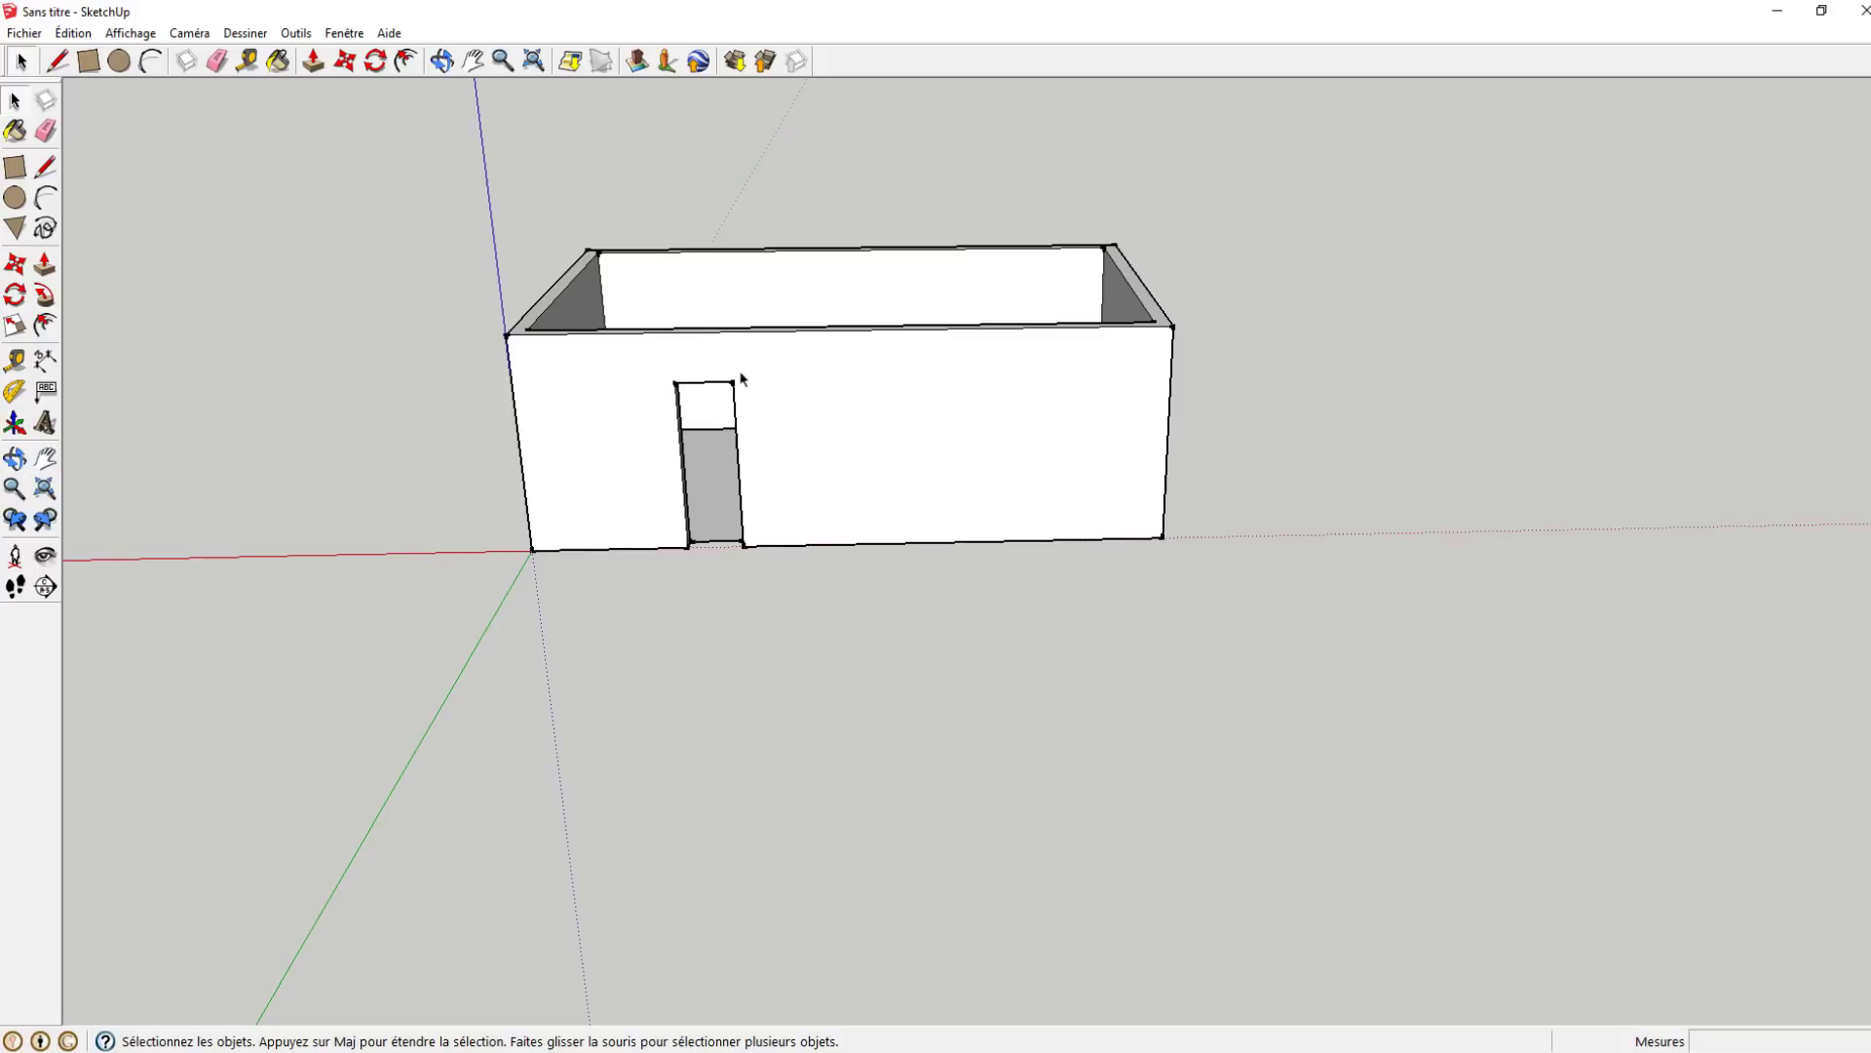
{"action": "mouse_move", "coordinate": [702, 398]}
{"action": "middle_mouse_down", "text": "shift"}
{"action": "mouse_move", "coordinate": [835, 389]}
{"action": "mouse_move", "coordinate": [743, 351]}
{"action": "middle_mouse_up", "text": "shift"}
{"action": "scroll", "coordinate": [768, 359], "scroll_direction": "up", "scroll_amount": 2}
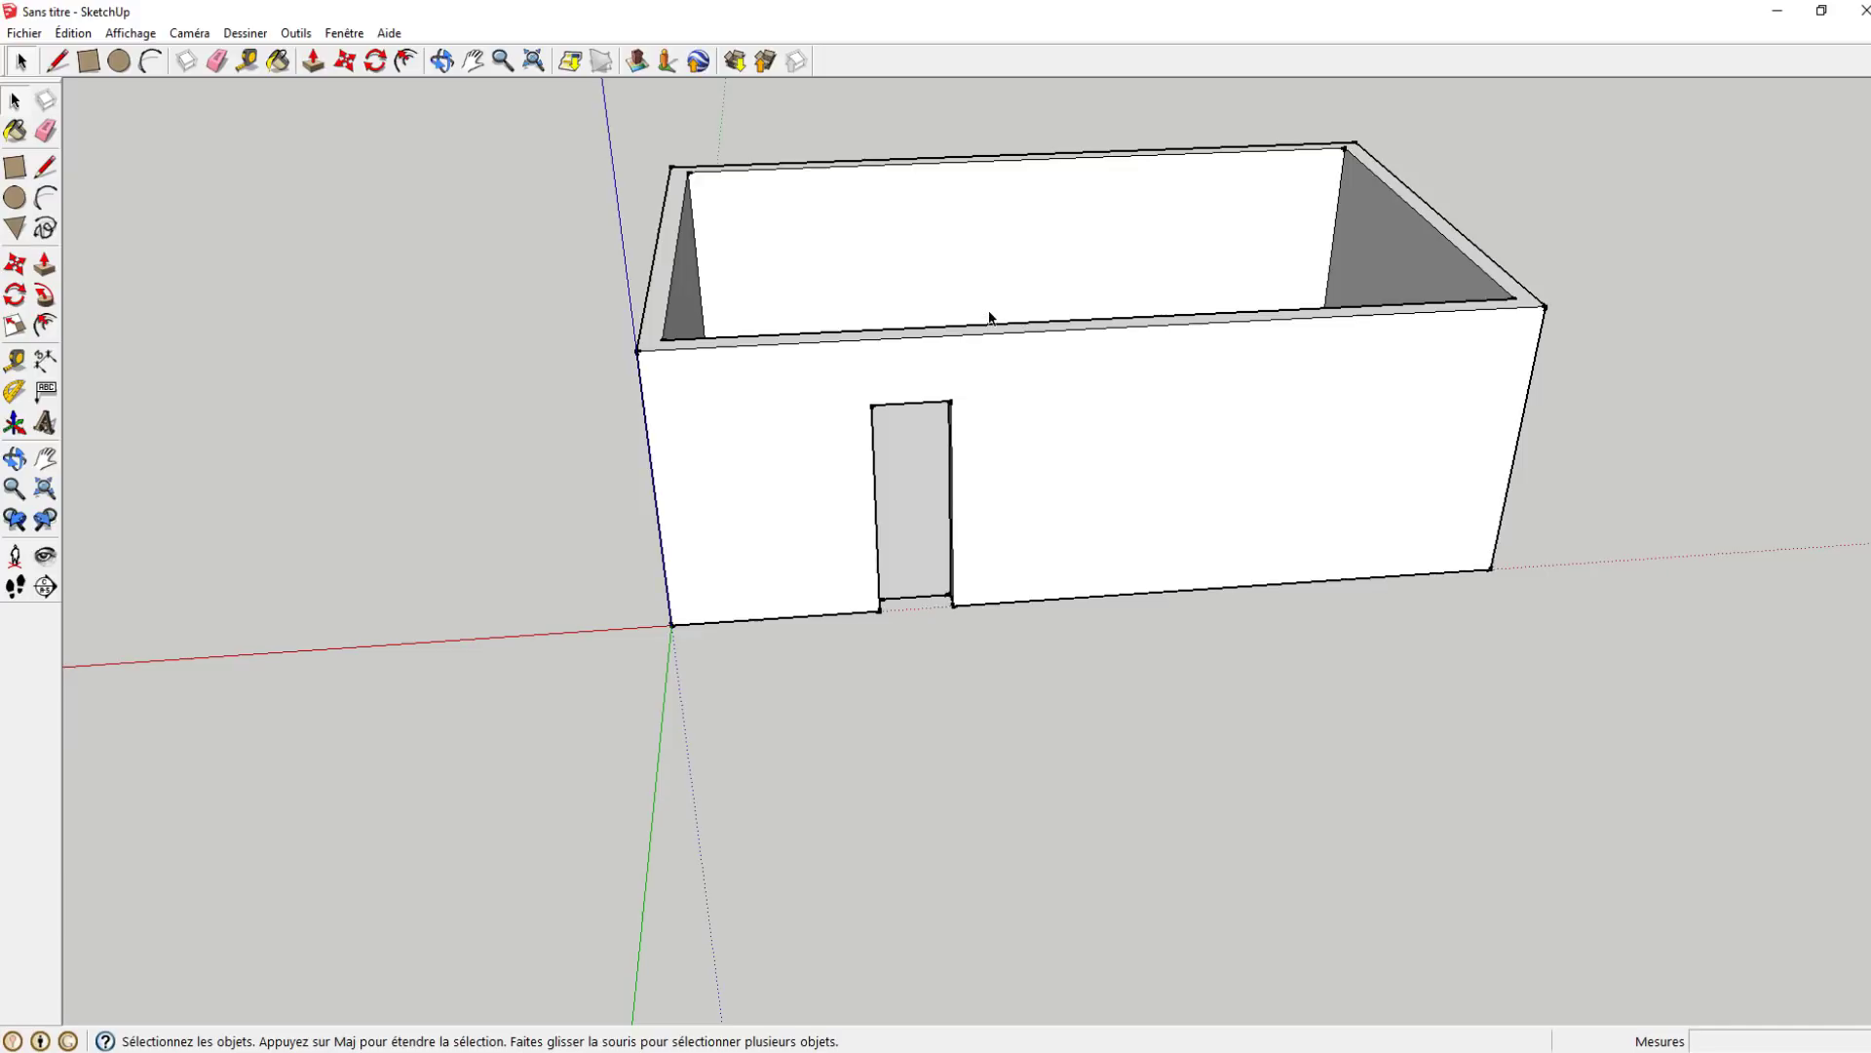
{"action": "middle_click_drag", "start_coordinate": [1009, 346], "coordinate": [1084, 501]}
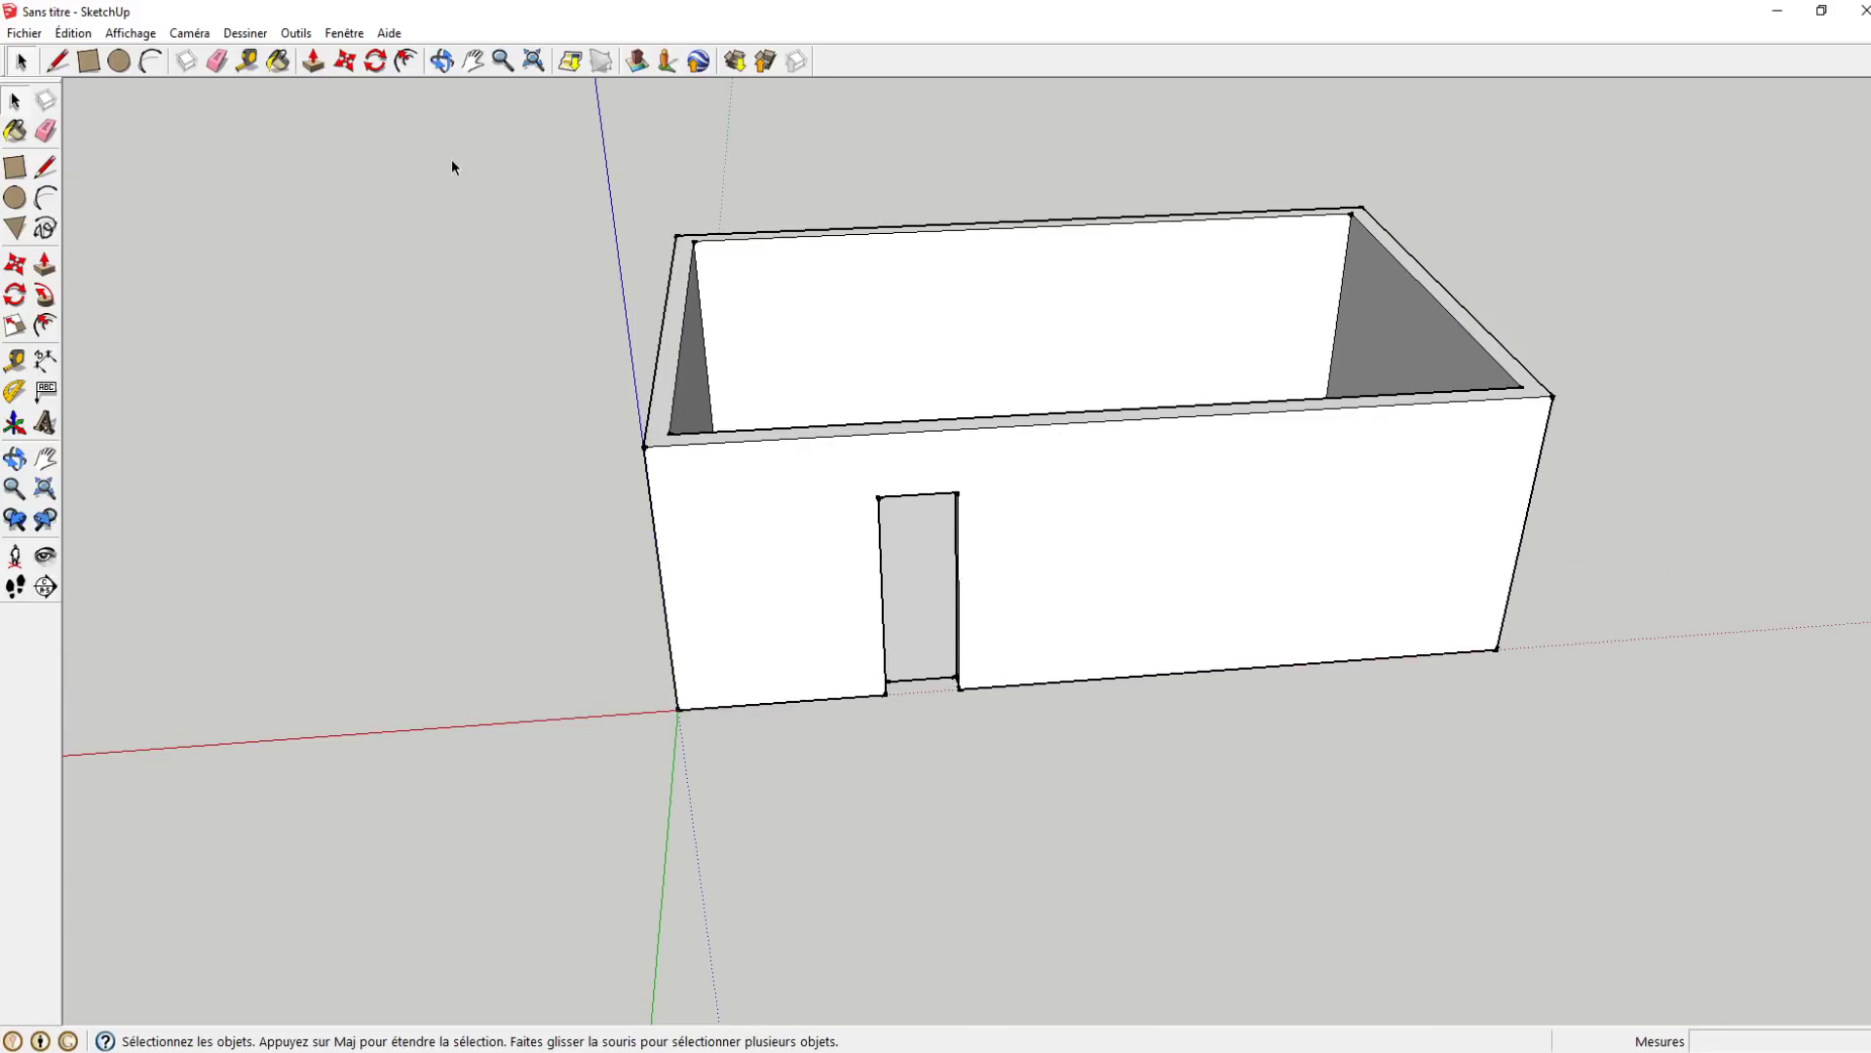
- Window-select the wall tops, clear them, then crossing-select the entire house
{"action": "mouse_move", "coordinate": [452, 160]}
{"action": "left_mouse_down"}
{"action": "mouse_move", "coordinate": [749, 440]}
{"action": "mouse_move", "coordinate": [777, 498]}
{"action": "left_mouse_up"}
{"action": "left_click_drag", "start_coordinate": [493, 170], "coordinate": [750, 480]}
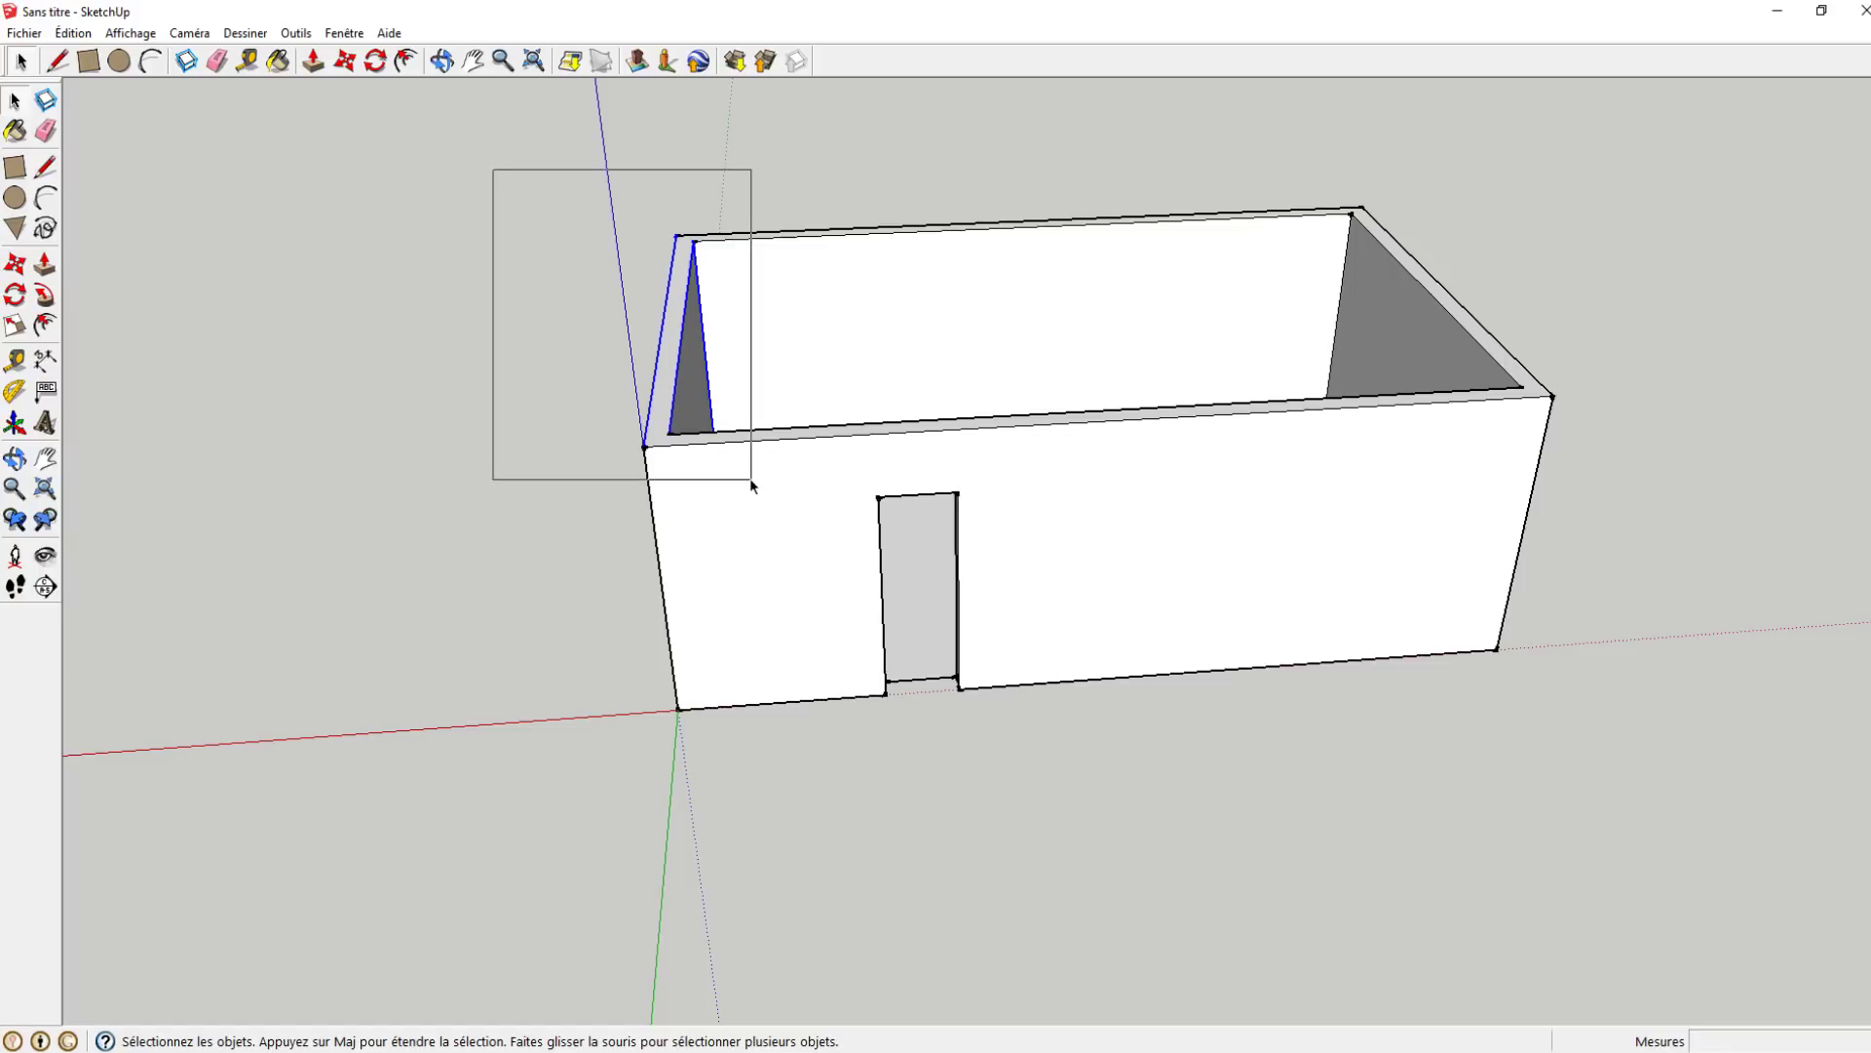
{"action": "left_click_drag", "start_coordinate": [750, 478], "coordinate": [751, 479]}
{"action": "middle_click_drag", "start_coordinate": [1056, 437], "coordinate": [785, 125]}
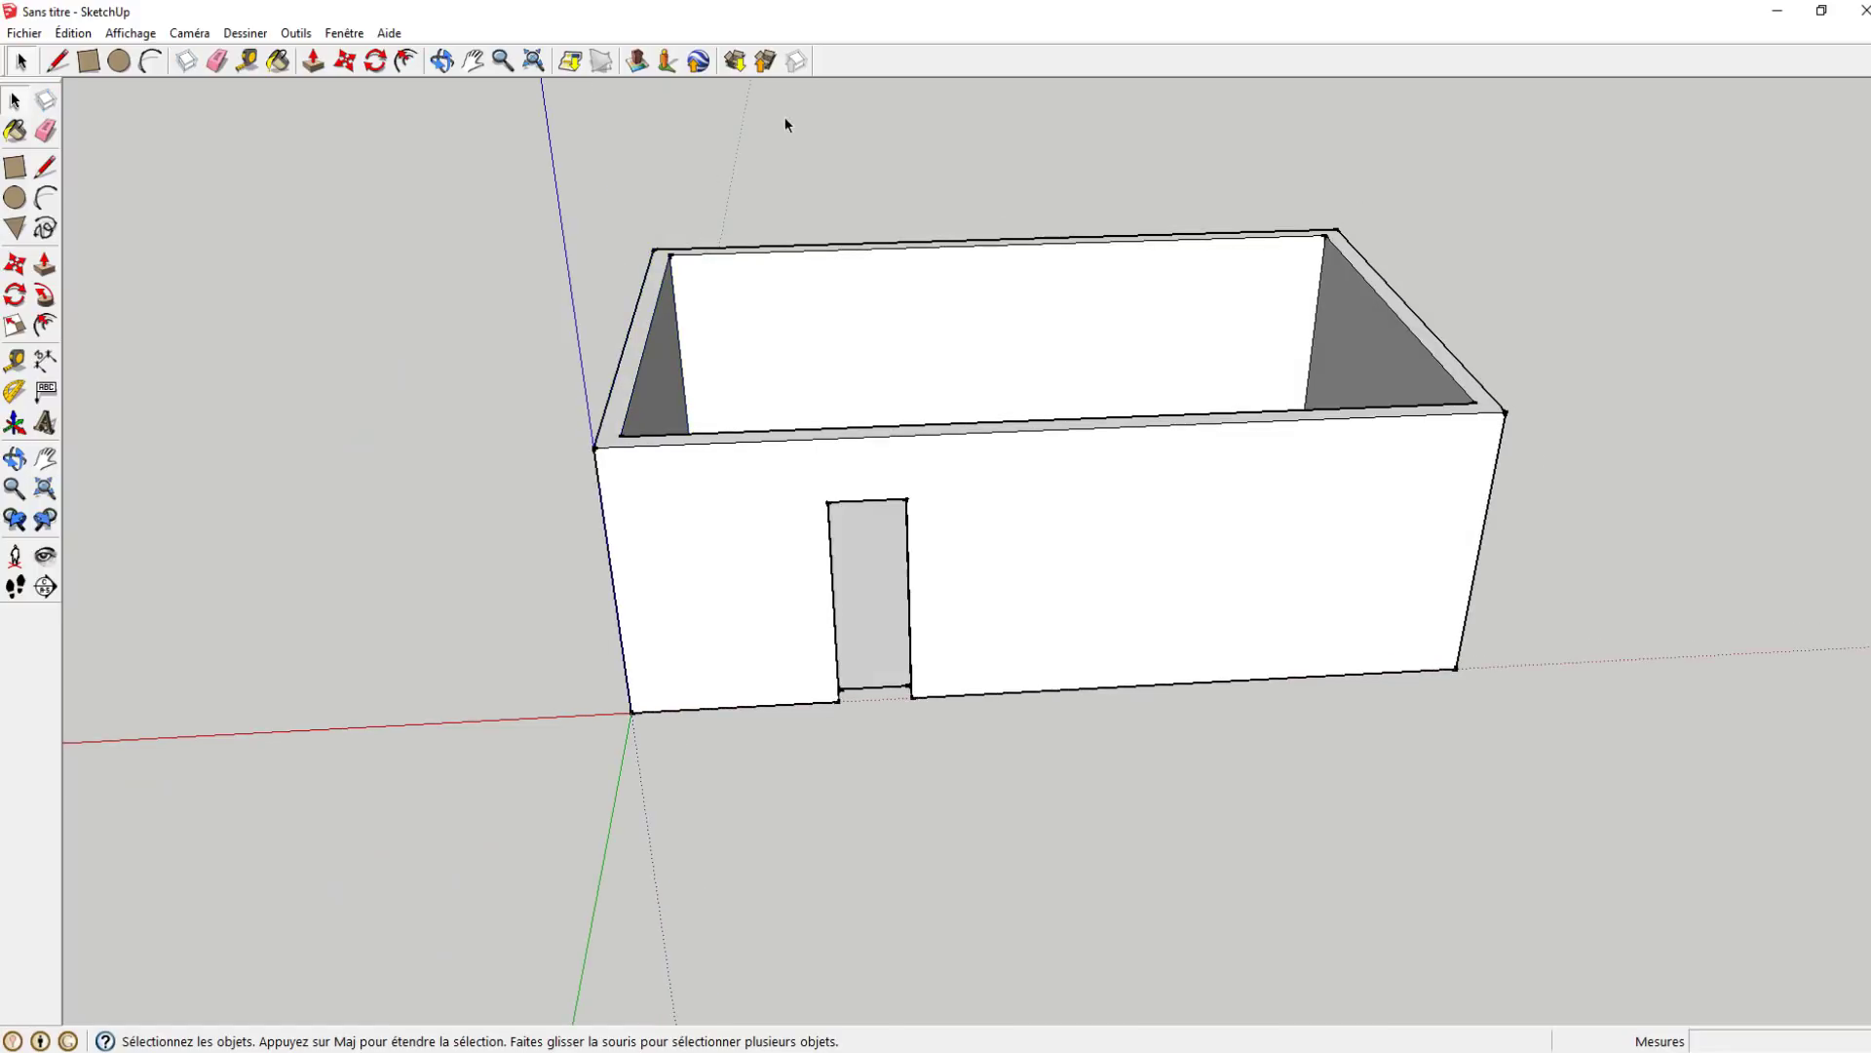
{"action": "left_click_drag", "start_coordinate": [791, 125], "coordinate": [621, 253]}
{"action": "left_click_drag", "start_coordinate": [604, 259], "coordinate": [586, 283]}
{"action": "left_click_drag", "start_coordinate": [586, 283], "coordinate": [586, 284]}
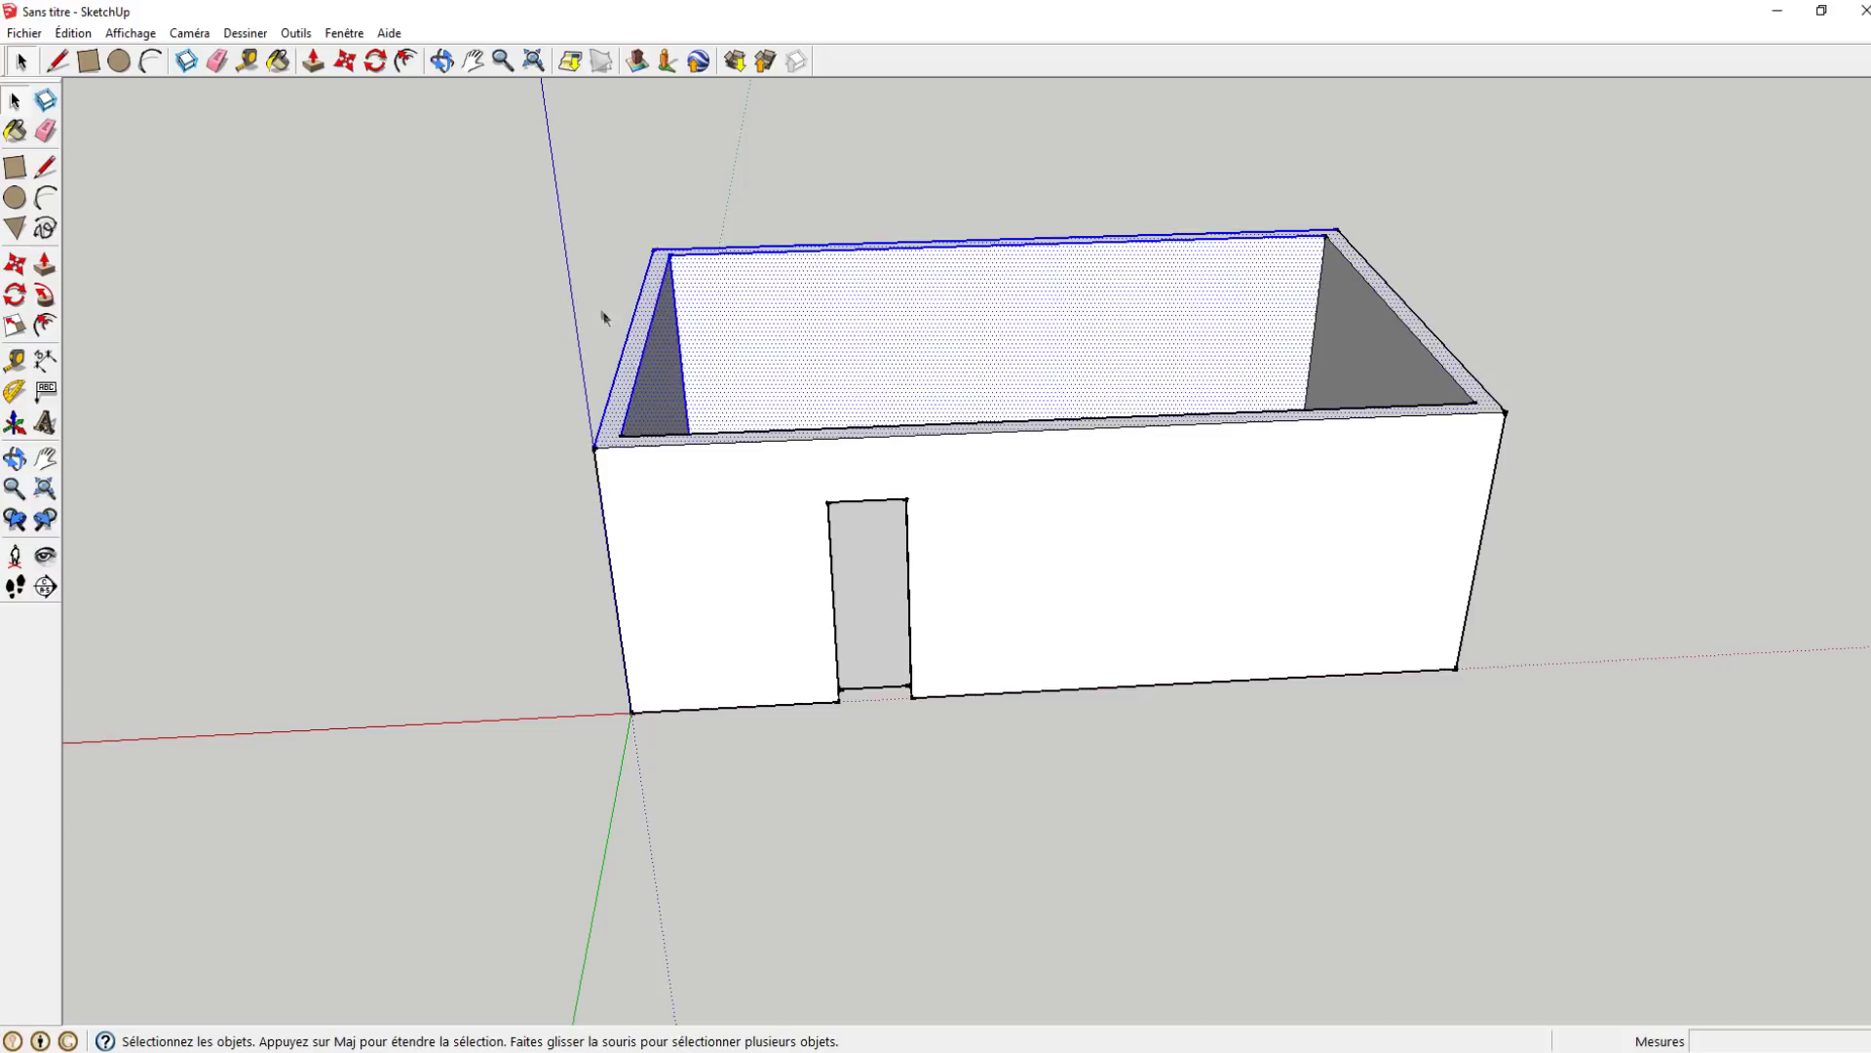
{"action": "left_click", "coordinate": [794, 229]}
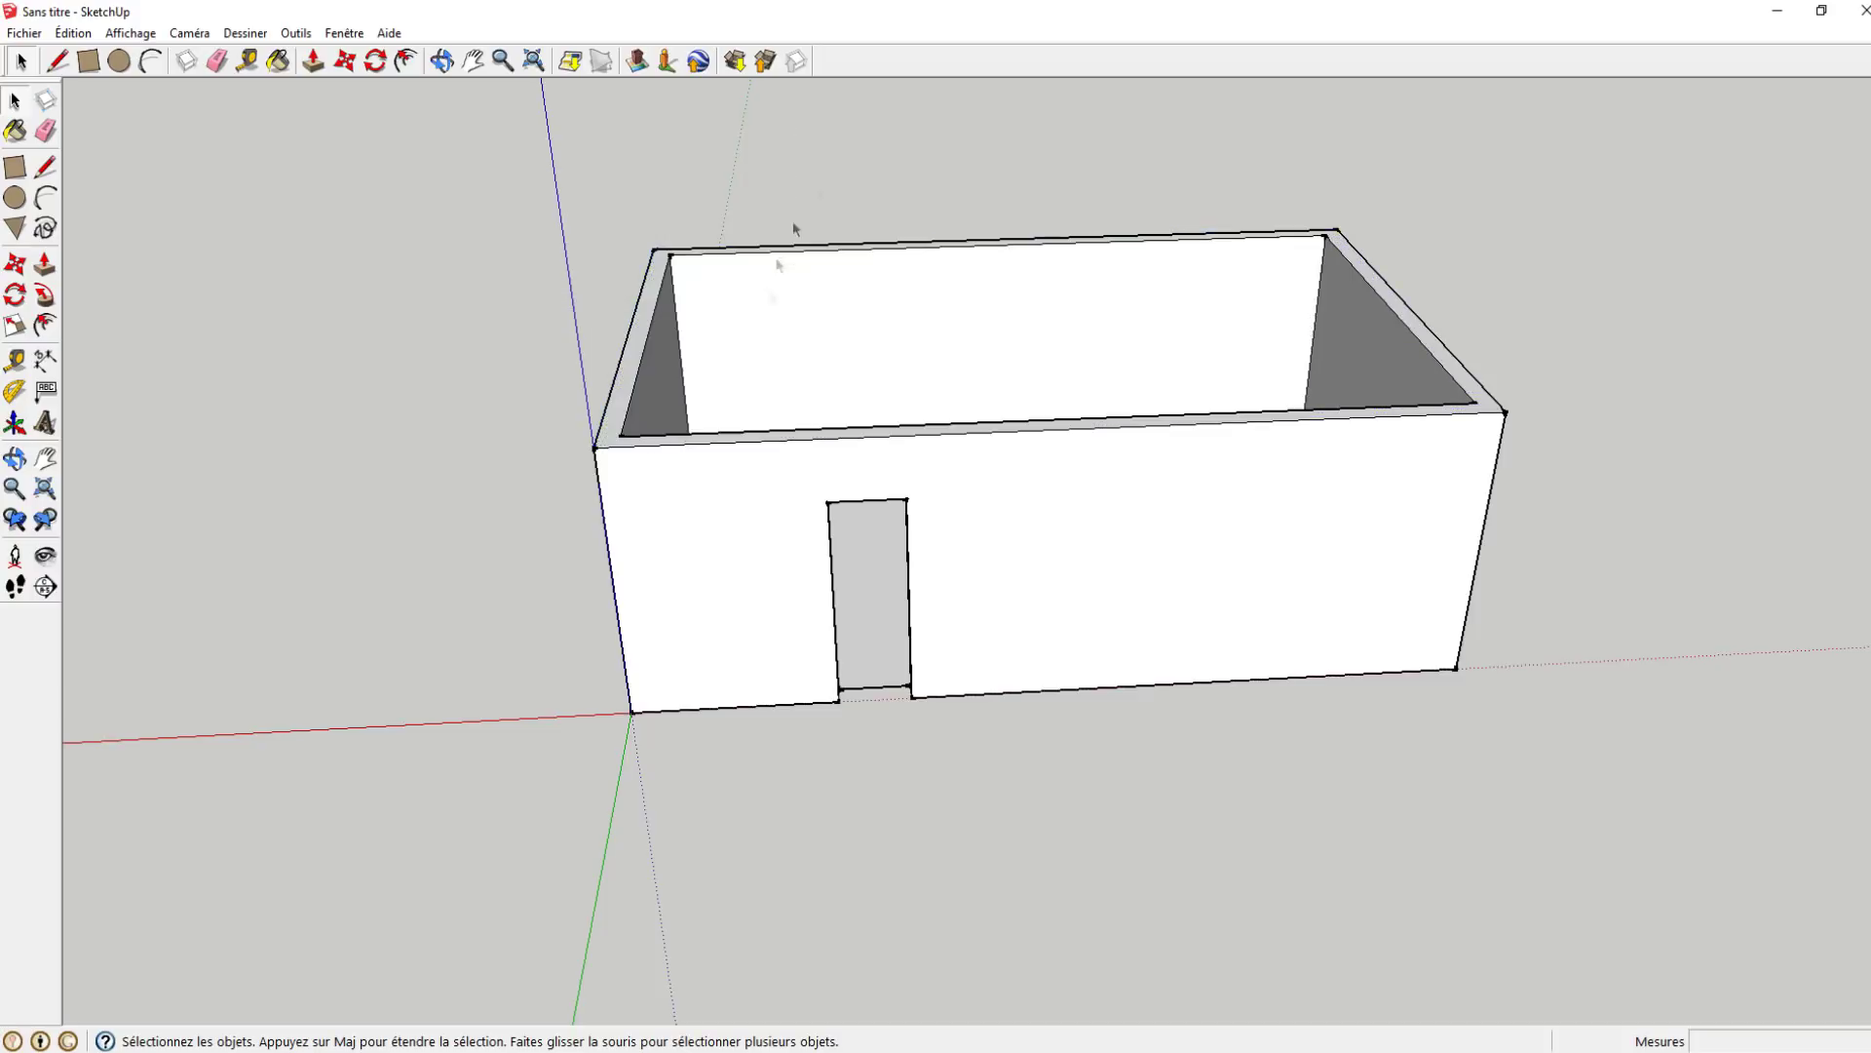
{"action": "left_click_drag", "start_coordinate": [519, 172], "coordinate": [746, 300]}
{"action": "left_click_drag", "start_coordinate": [522, 156], "coordinate": [799, 317]}
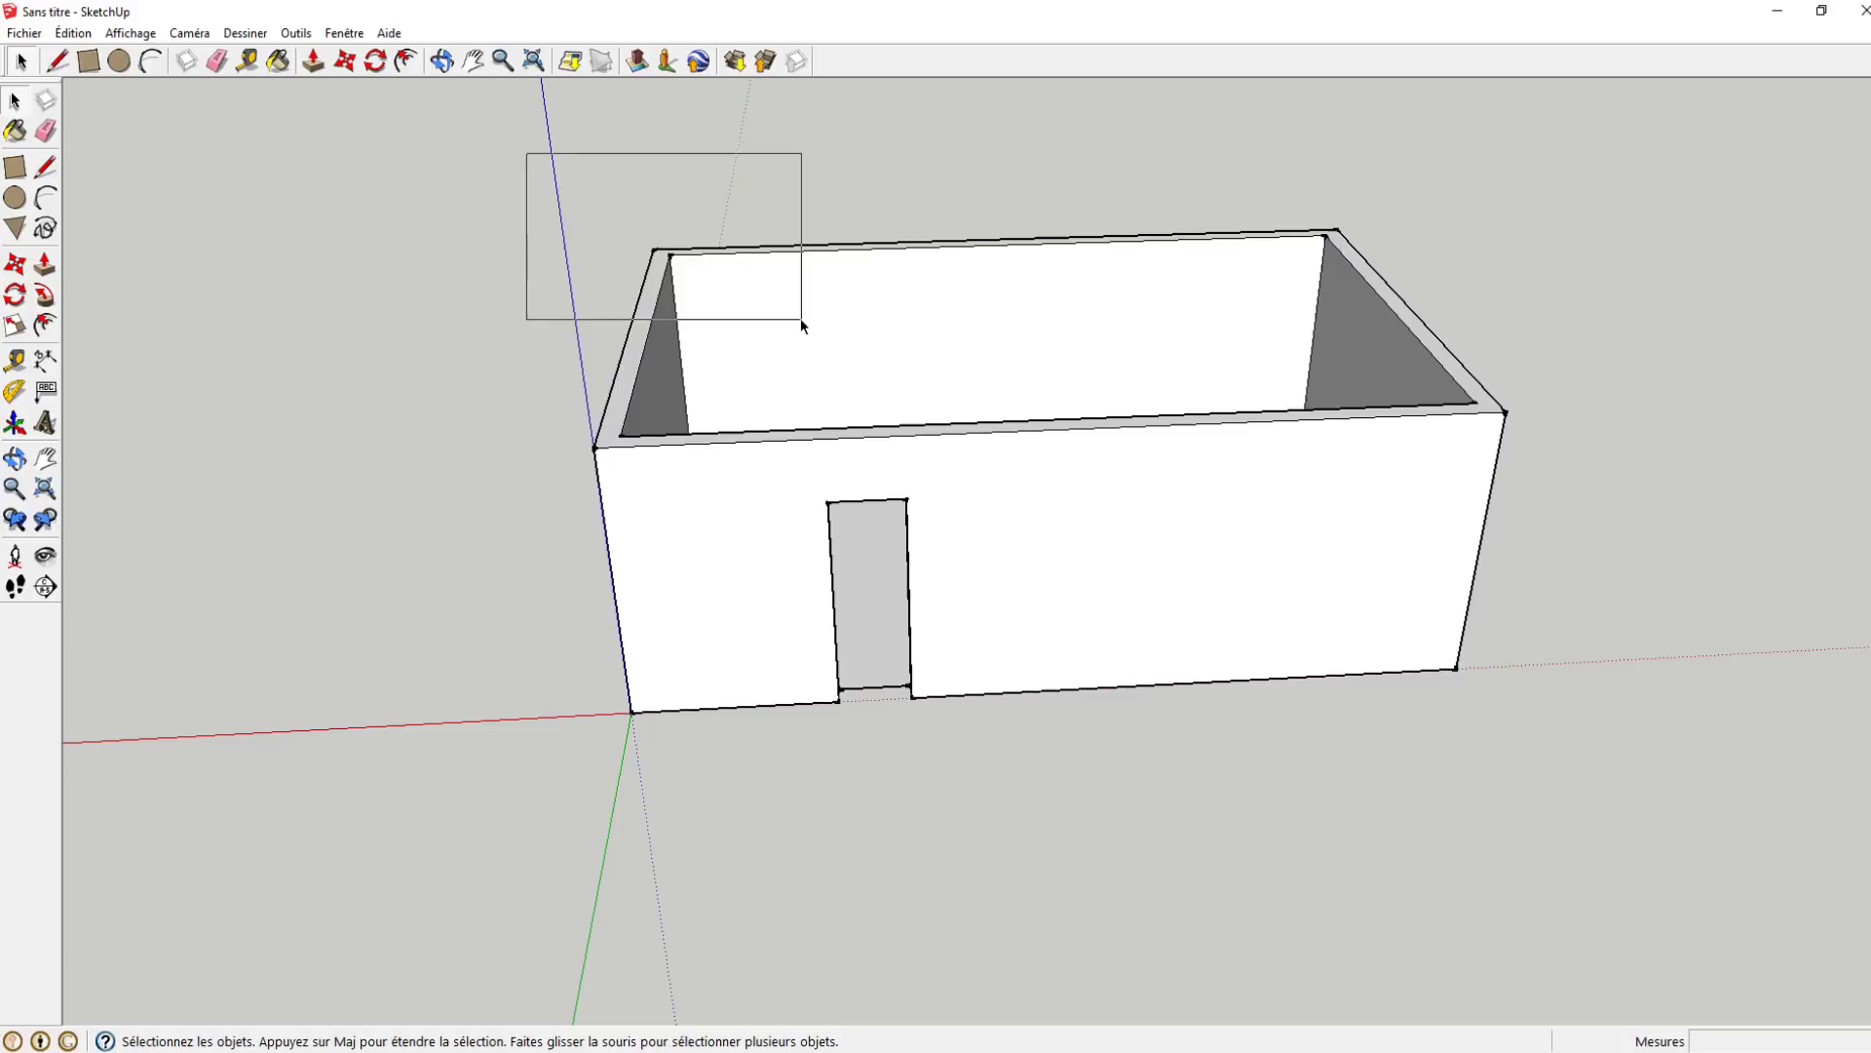
{"action": "mouse_move", "coordinate": [521, 183]}
{"action": "left_mouse_down"}
{"action": "mouse_move", "coordinate": [769, 326]}
{"action": "mouse_move", "coordinate": [781, 304]}
{"action": "left_mouse_up"}
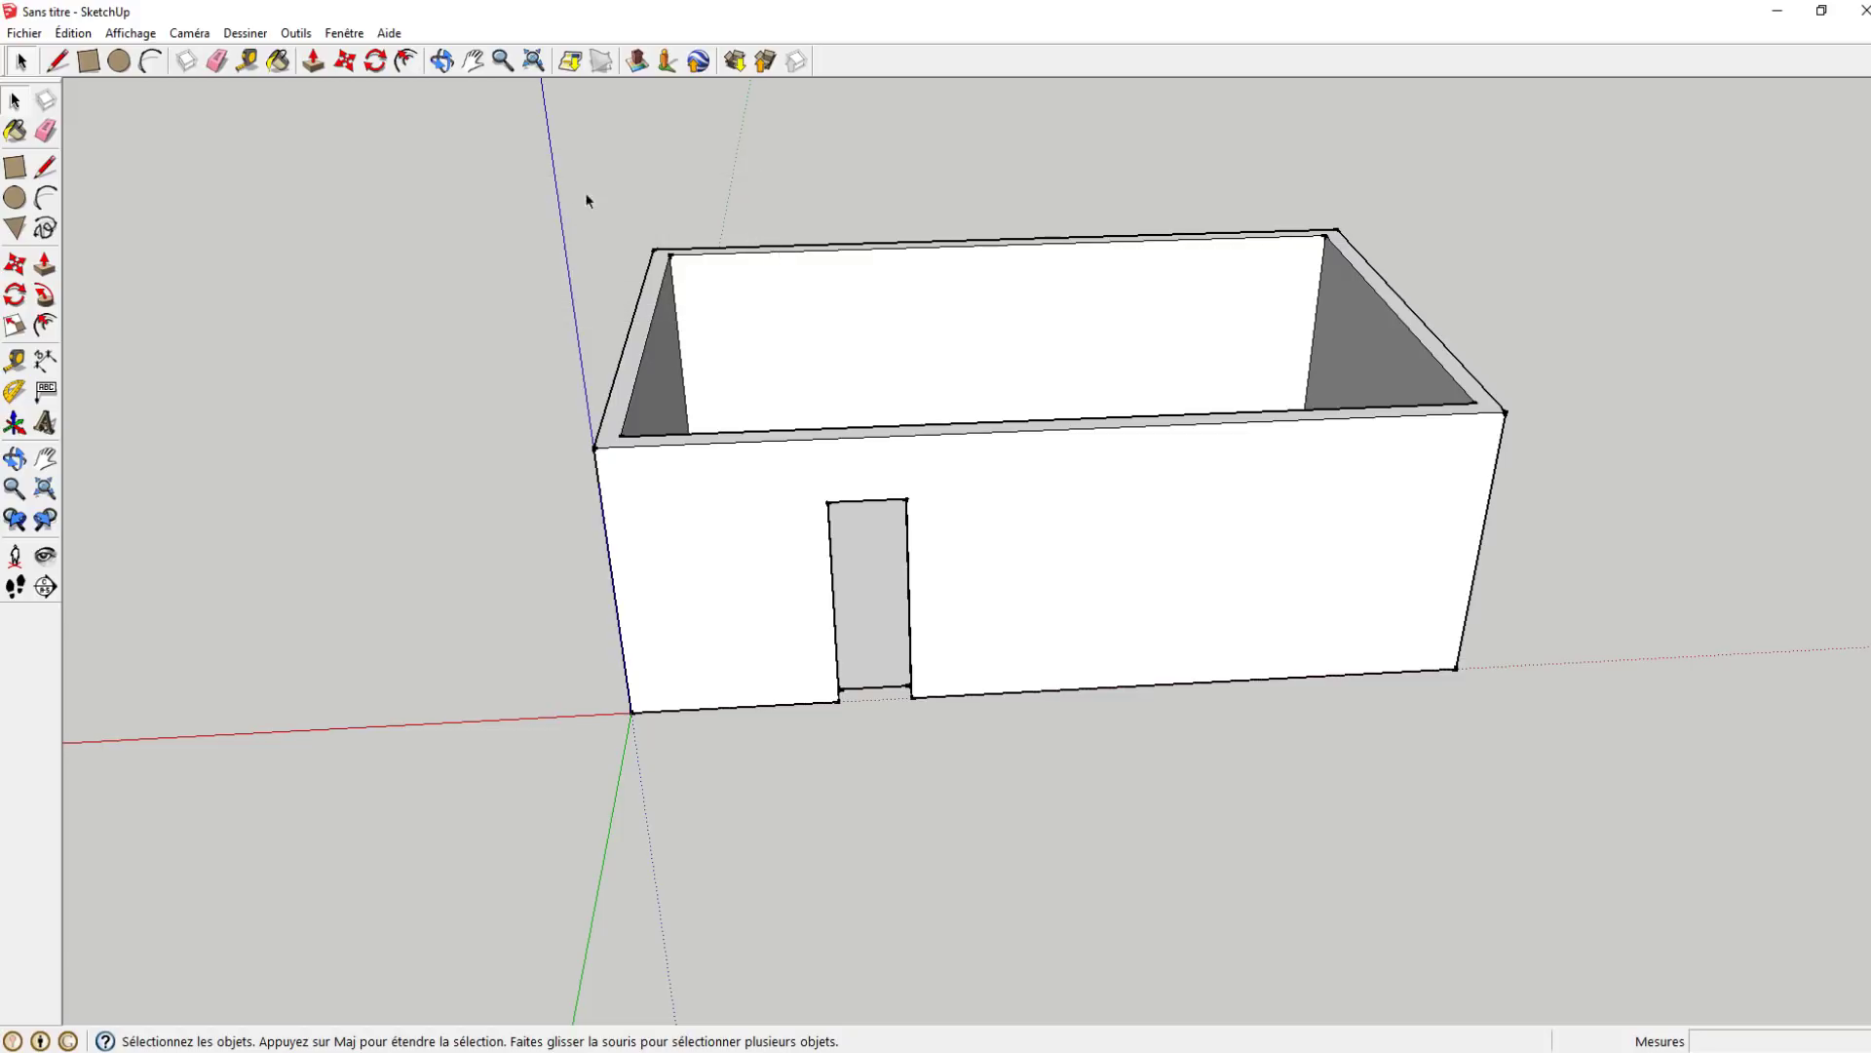
{"action": "scroll", "coordinate": [851, 390], "scroll_direction": "down", "scroll_amount": 2}
{"action": "scroll", "coordinate": [986, 462], "scroll_direction": "down", "scroll_amount": 1}
{"action": "left_click_drag", "start_coordinate": [1626, 678], "coordinate": [435, 247]}
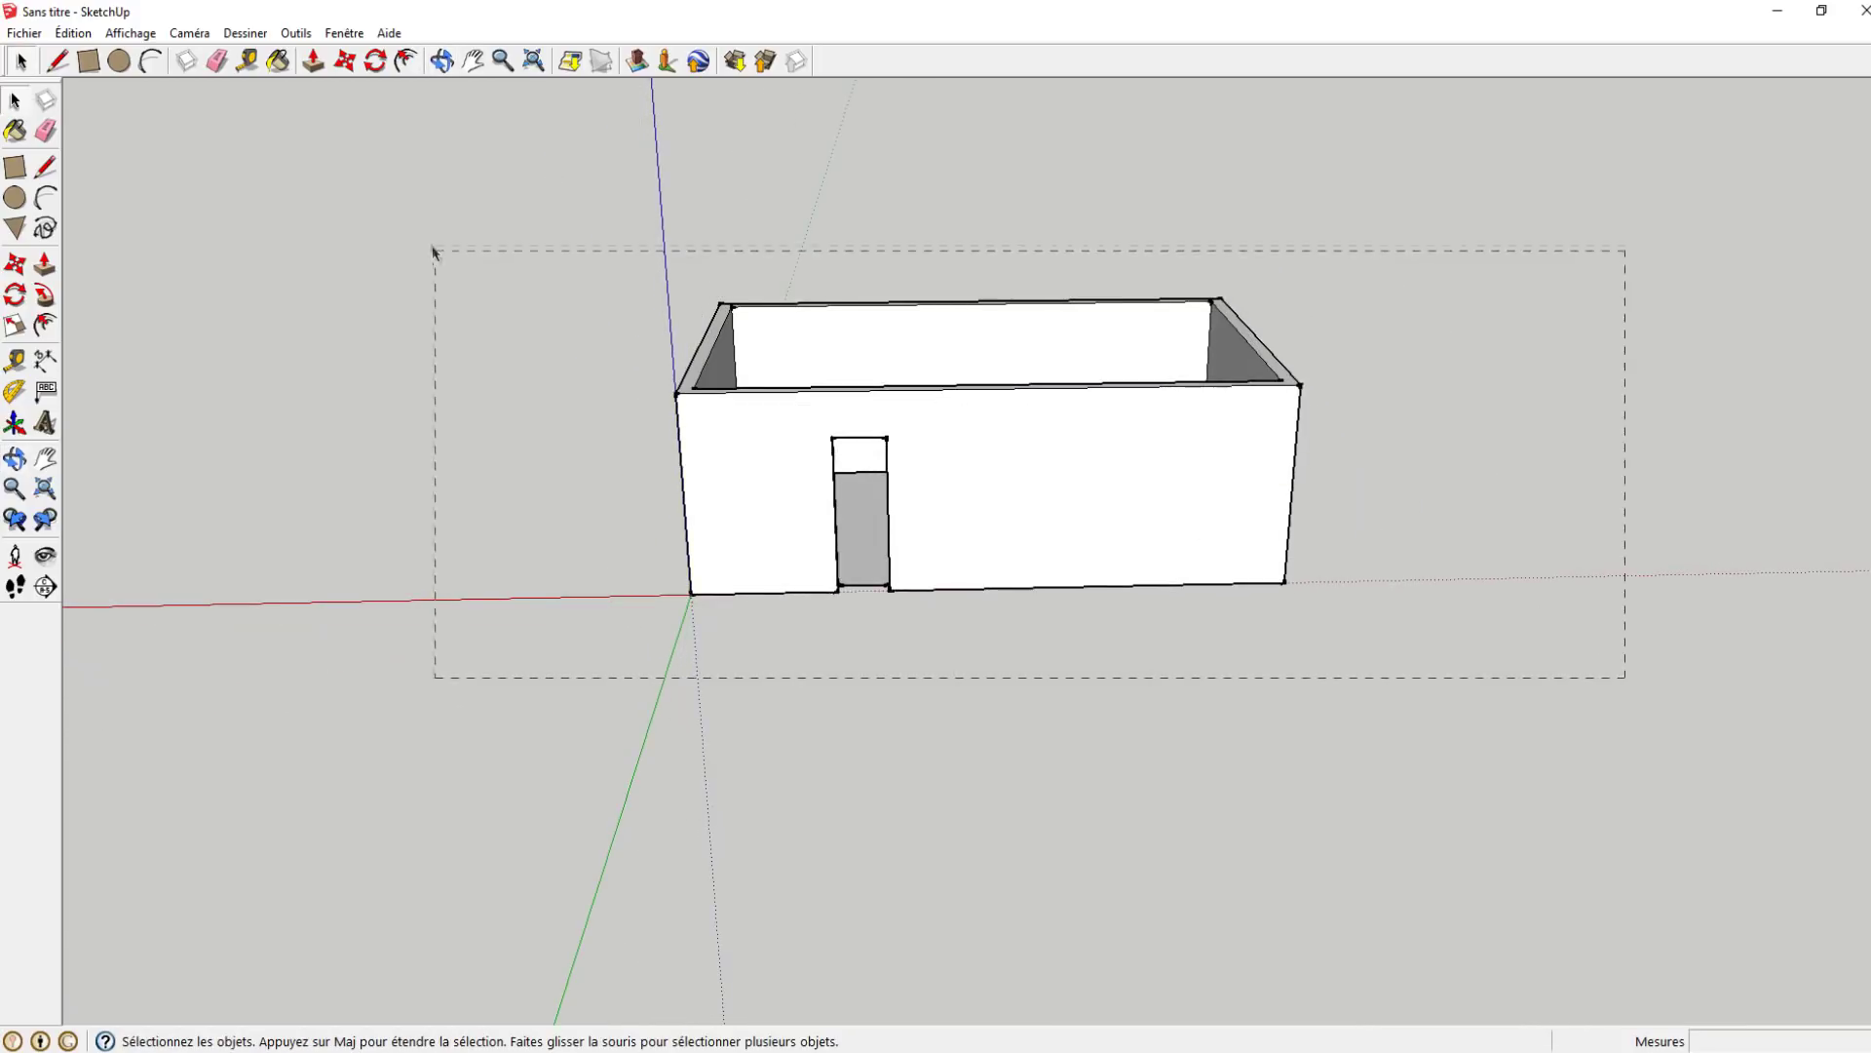
- Group the selected room and open the group for editing
{"action": "left_click", "coordinate": [846, 562], "text": "shift"}
{"action": "mouse_move", "coordinate": [846, 562]}
{"action": "middle_mouse_down"}
{"action": "mouse_move", "coordinate": [956, 468]}
{"action": "mouse_move", "coordinate": [844, 501]}
{"action": "mouse_move", "coordinate": [797, 449]}
{"action": "mouse_move", "coordinate": [806, 475]}
{"action": "mouse_move", "coordinate": [575, 497]}
{"action": "middle_mouse_up"}
{"action": "right_click", "coordinate": [956, 466]}
{"action": "left_click", "coordinate": [1067, 640]}
{"action": "scroll", "coordinate": [806, 406], "scroll_direction": "up", "scroll_amount": 2}
{"action": "scroll", "coordinate": [839, 505], "scroll_direction": "up", "scroll_amount": 2}
{"action": "double_click", "coordinate": [838, 505]}
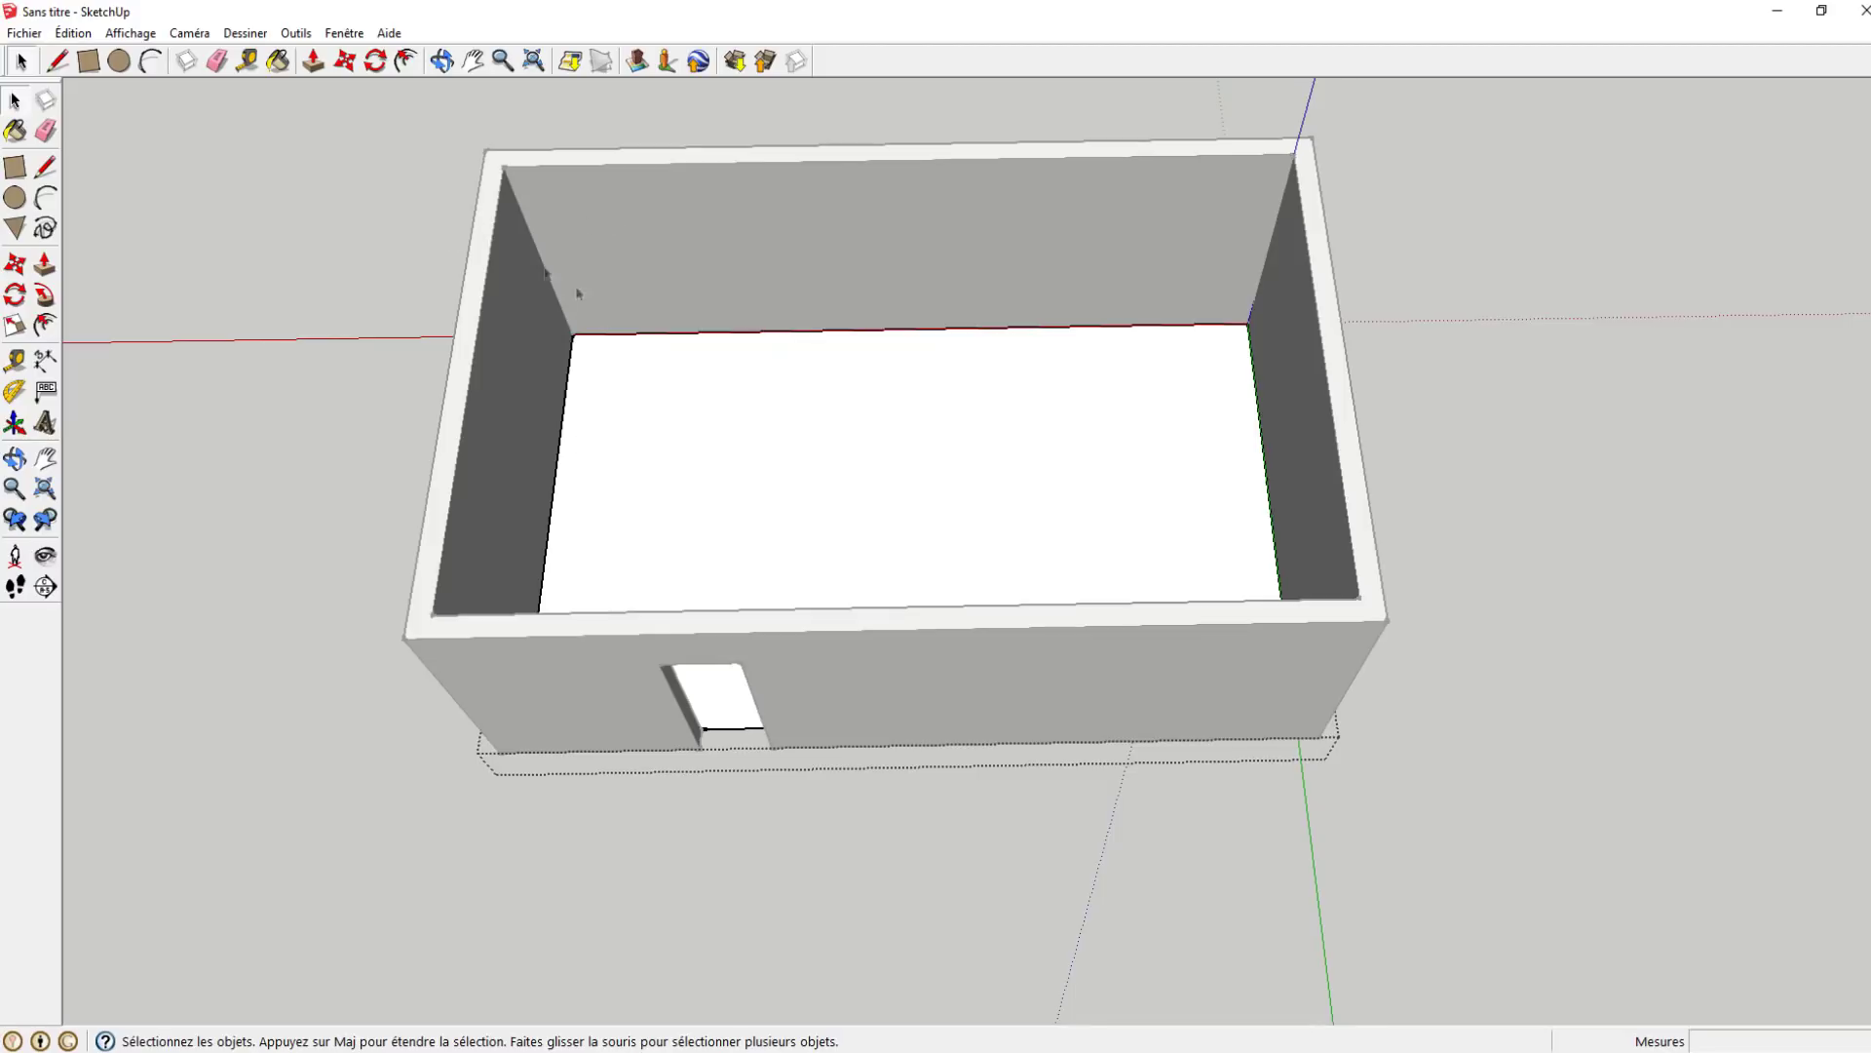
- Turn Masquer le reste du modèle on, then off again while editing the room group
{"action": "left_click", "coordinate": [129, 33]}
{"action": "mouse_move", "coordinate": [206, 324]}
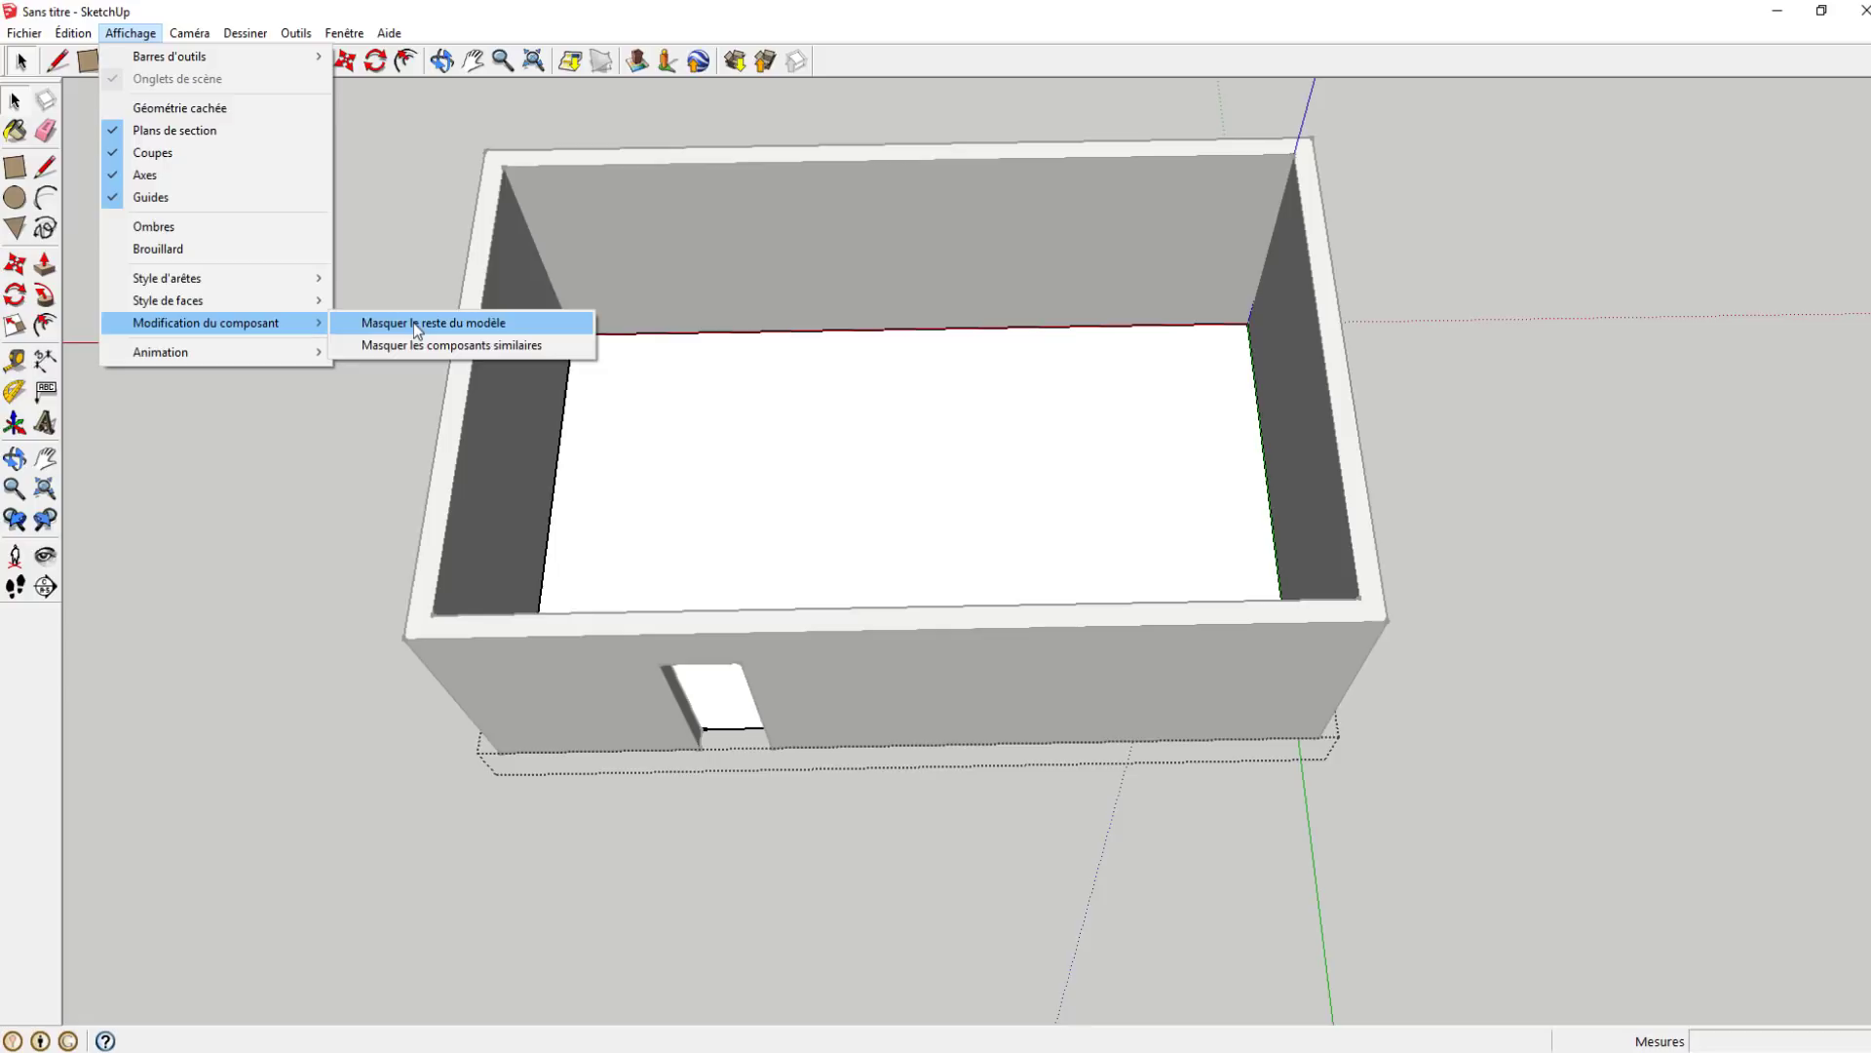
{"action": "left_click", "coordinate": [413, 323]}
{"action": "mouse_move", "coordinate": [865, 409]}
{"action": "middle_mouse_down"}
{"action": "mouse_move", "coordinate": [935, 245]}
{"action": "mouse_move", "coordinate": [997, 185]}
{"action": "middle_mouse_up"}
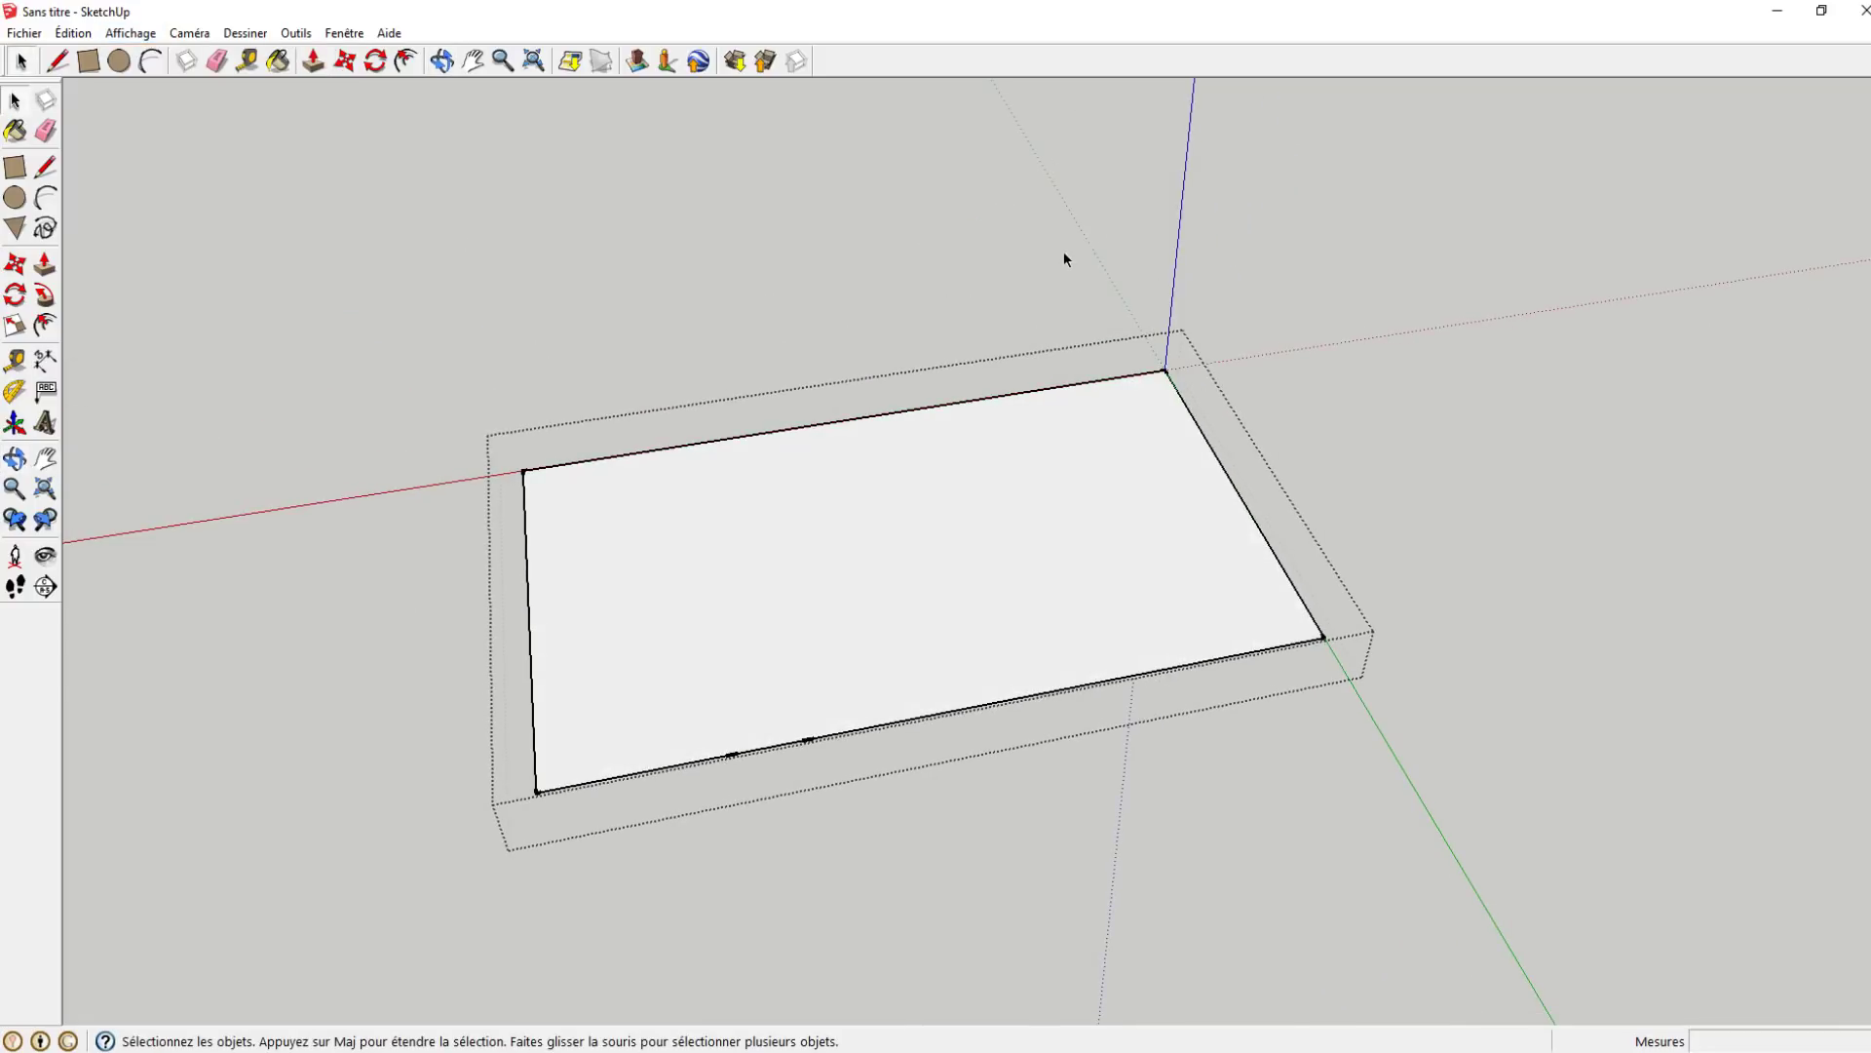
{"action": "left_click", "coordinate": [1407, 203]}
{"action": "mouse_move", "coordinate": [1065, 358]}
{"action": "middle_mouse_down"}
{"action": "mouse_move", "coordinate": [836, 259]}
{"action": "mouse_move", "coordinate": [708, 414]}
{"action": "mouse_move", "coordinate": [723, 260]}
{"action": "middle_mouse_up"}
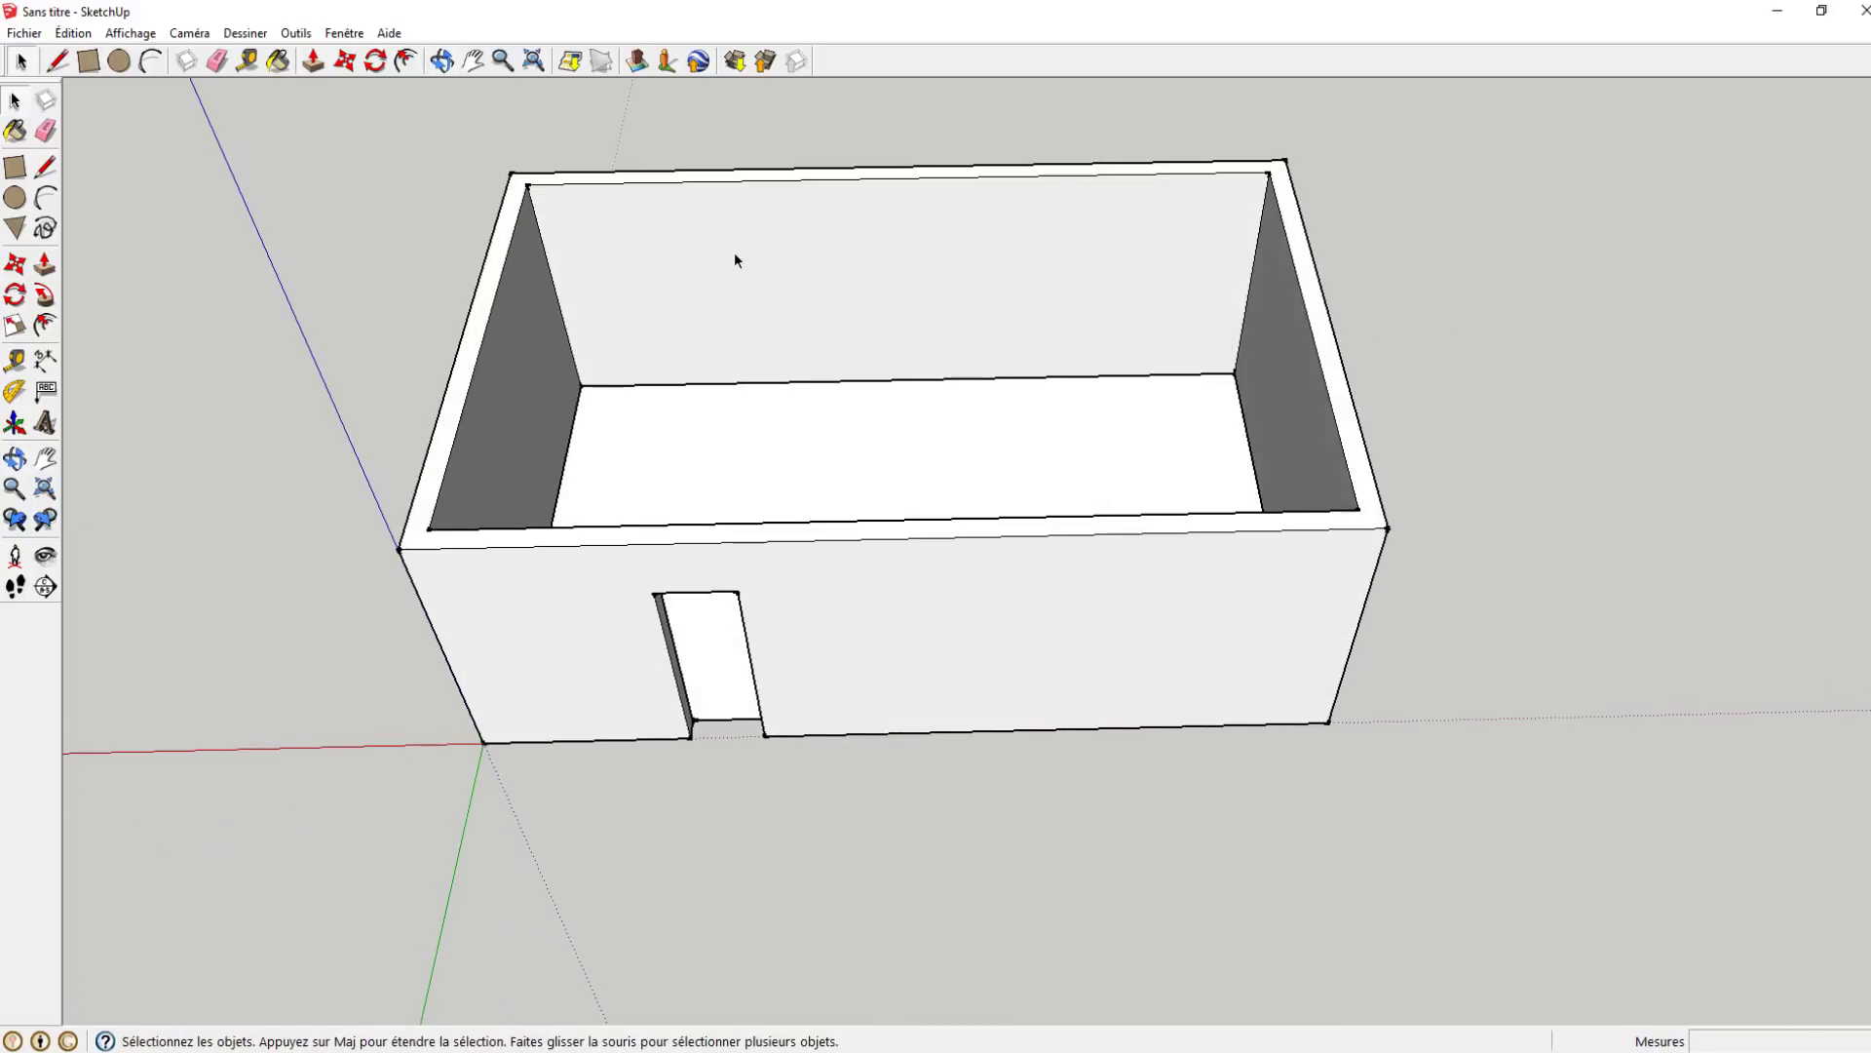
{"action": "double_click", "coordinate": [734, 252]}
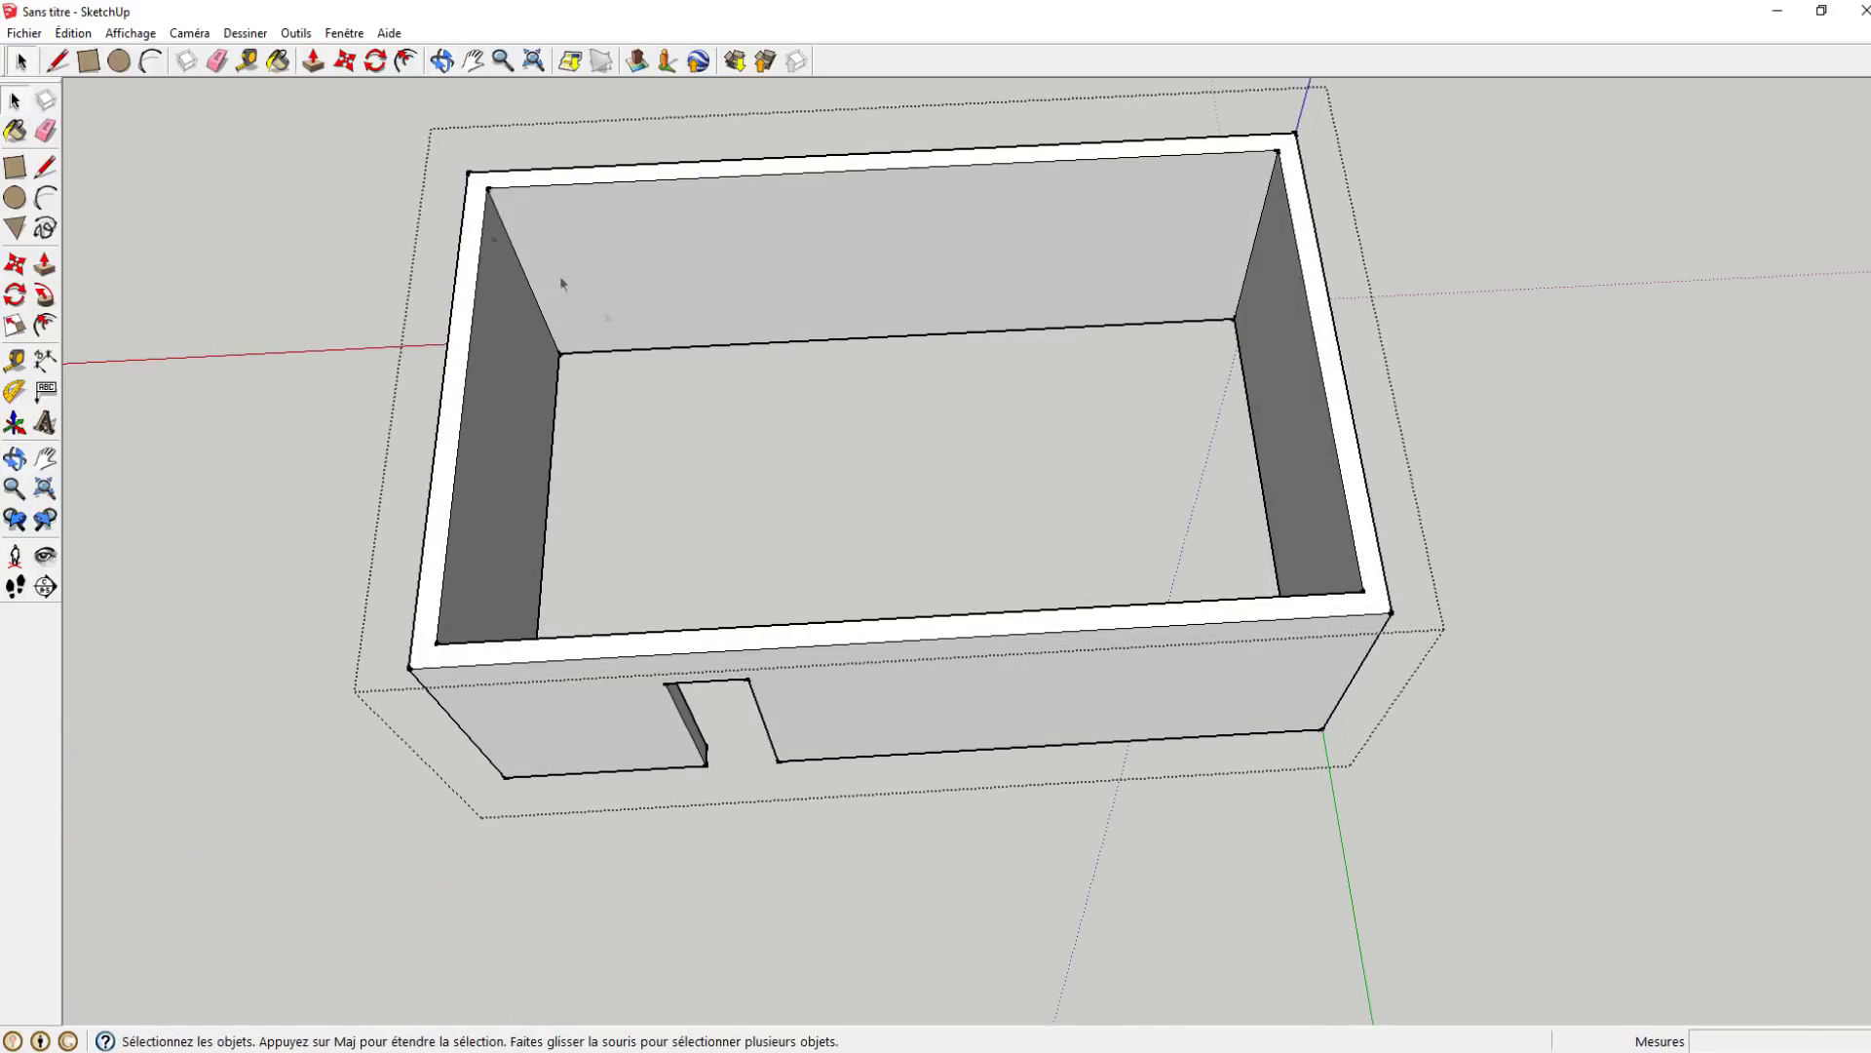
{"action": "left_click", "coordinate": [133, 34]}
{"action": "mouse_move", "coordinate": [204, 324]}
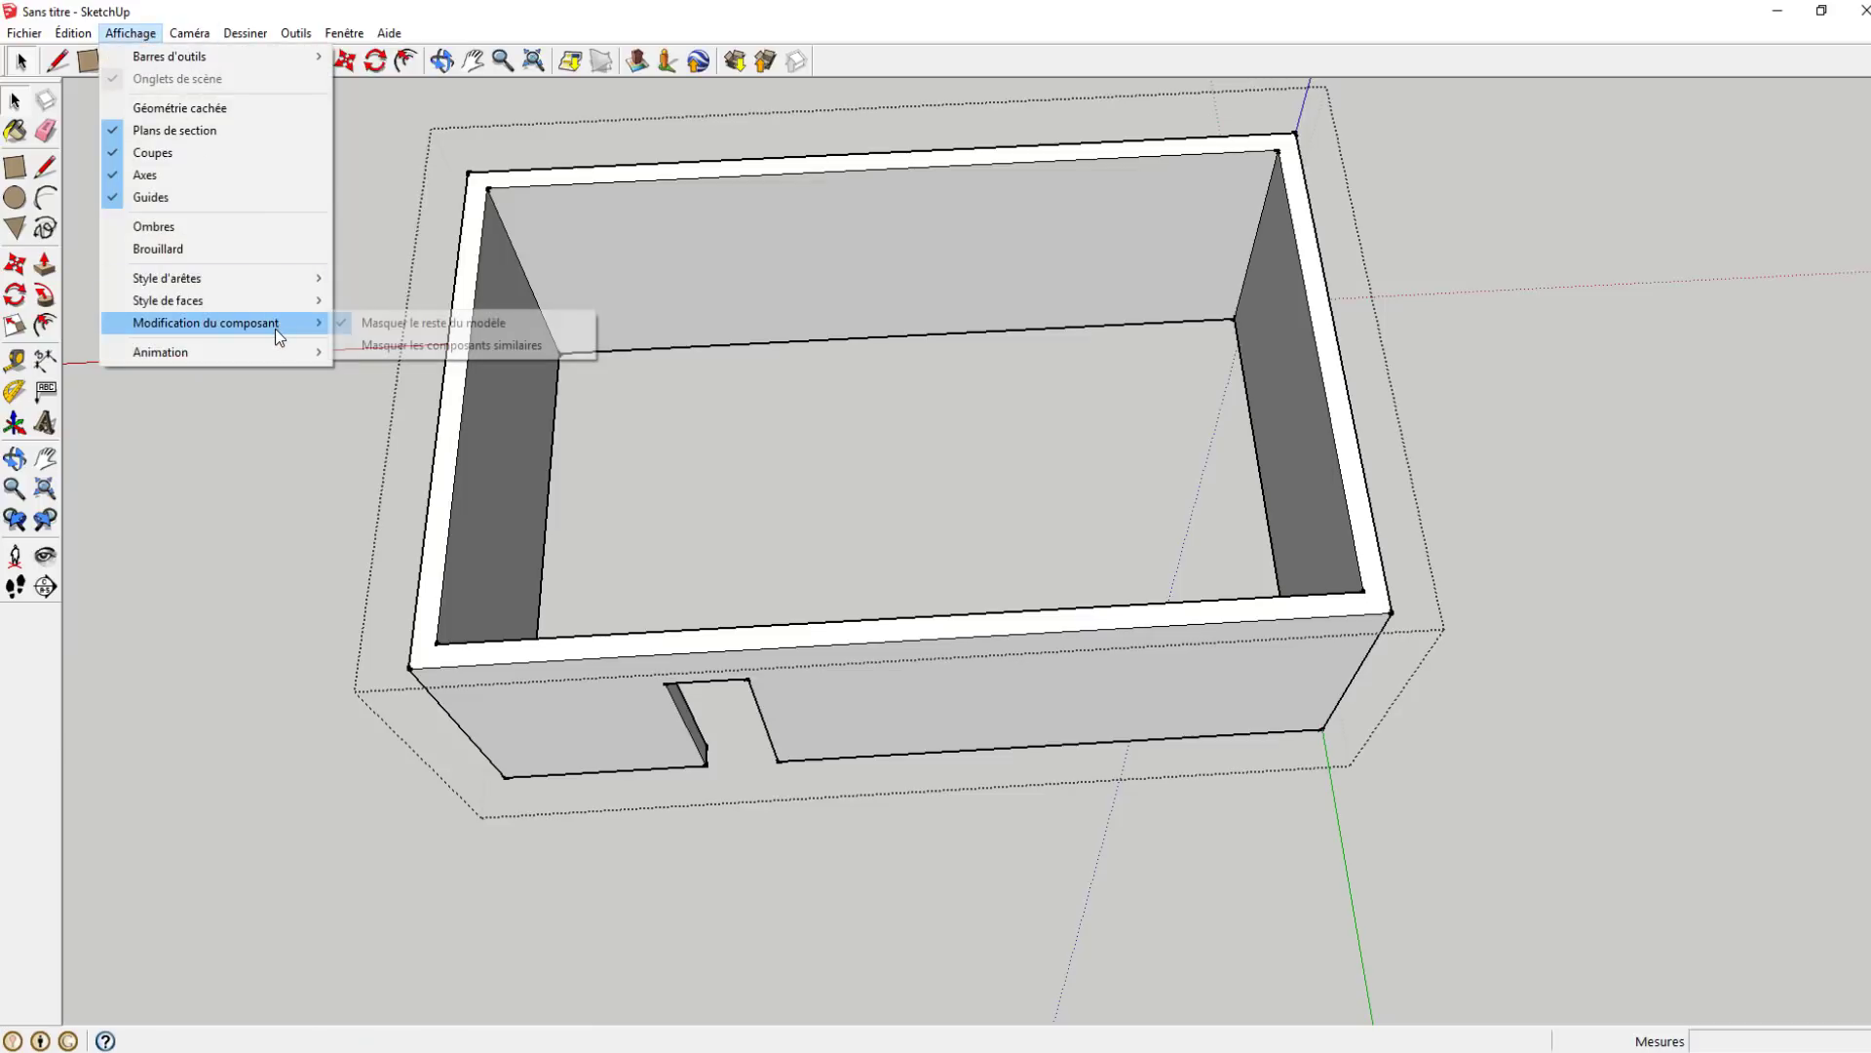
{"action": "left_click", "coordinate": [390, 325]}
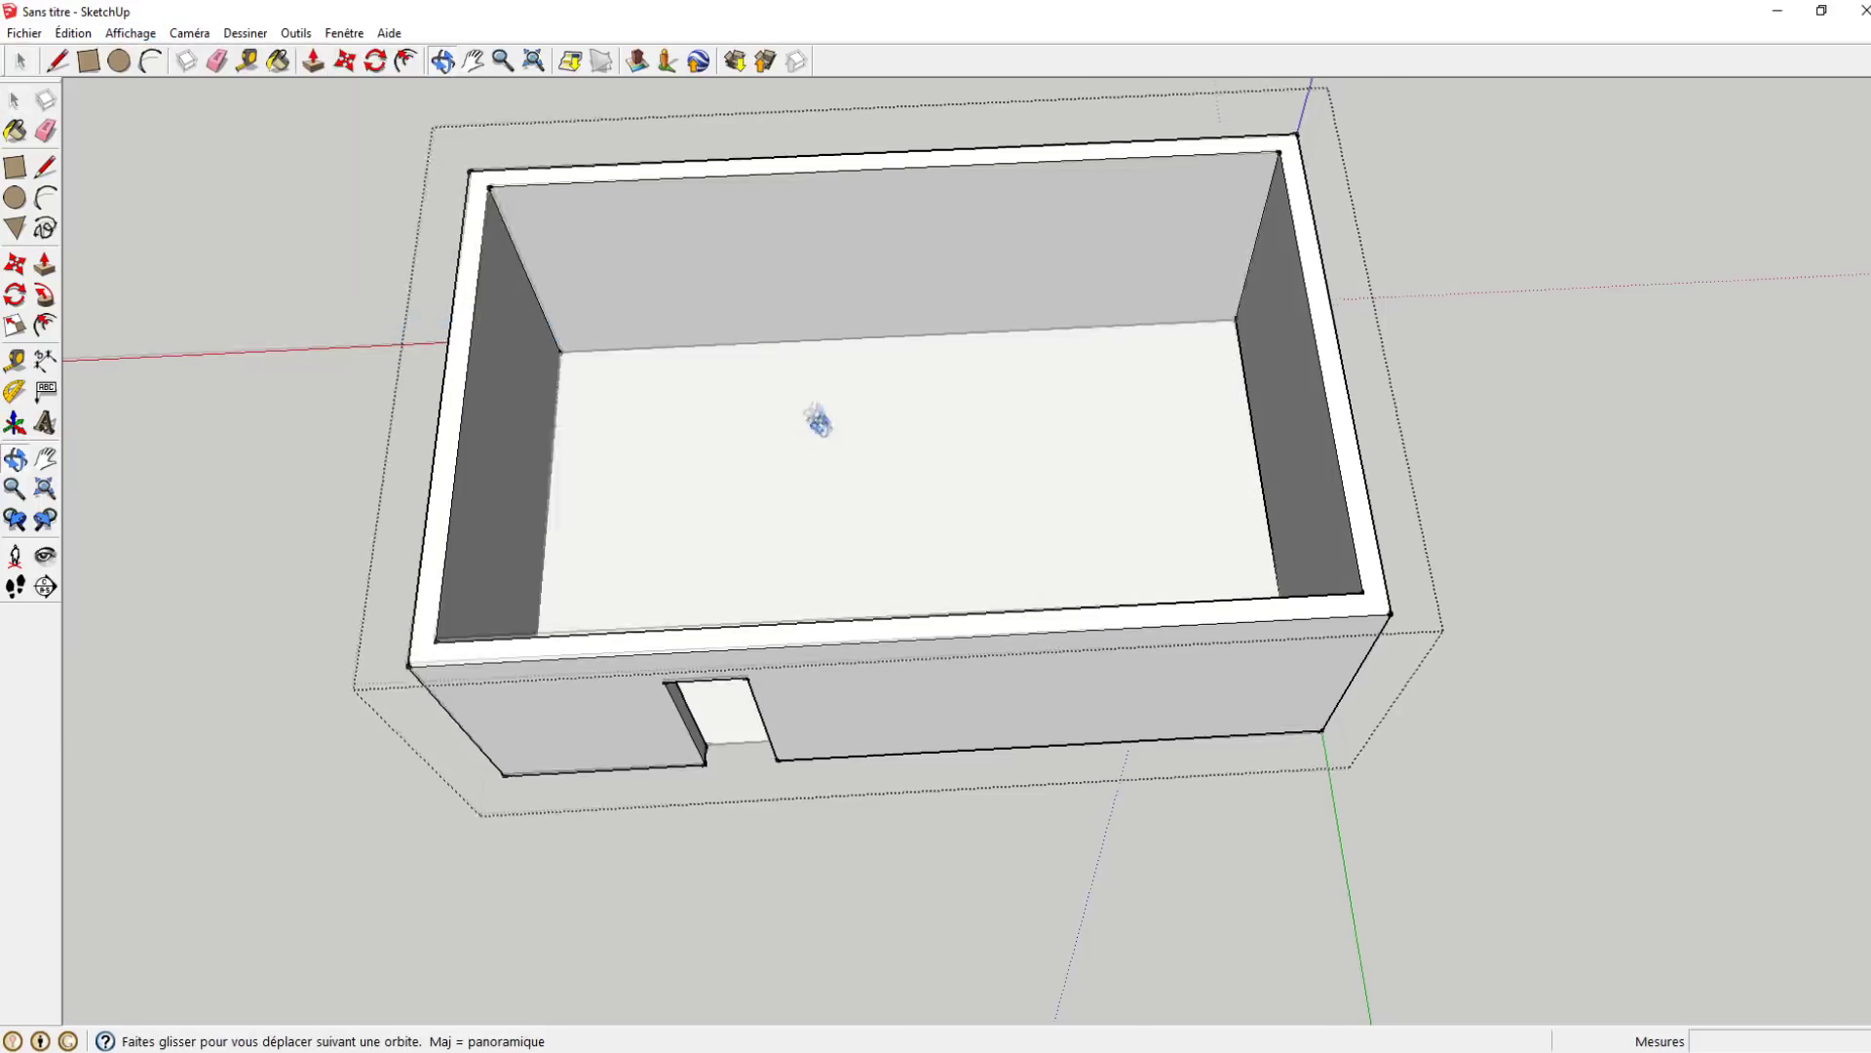
{"action": "middle_click_drag", "start_coordinate": [818, 436], "coordinate": [631, 264]}
{"action": "scroll", "coordinate": [718, 698], "scroll_direction": "up", "scroll_amount": 2}
{"action": "scroll", "coordinate": [704, 694], "scroll_direction": "up", "scroll_amount": 5}
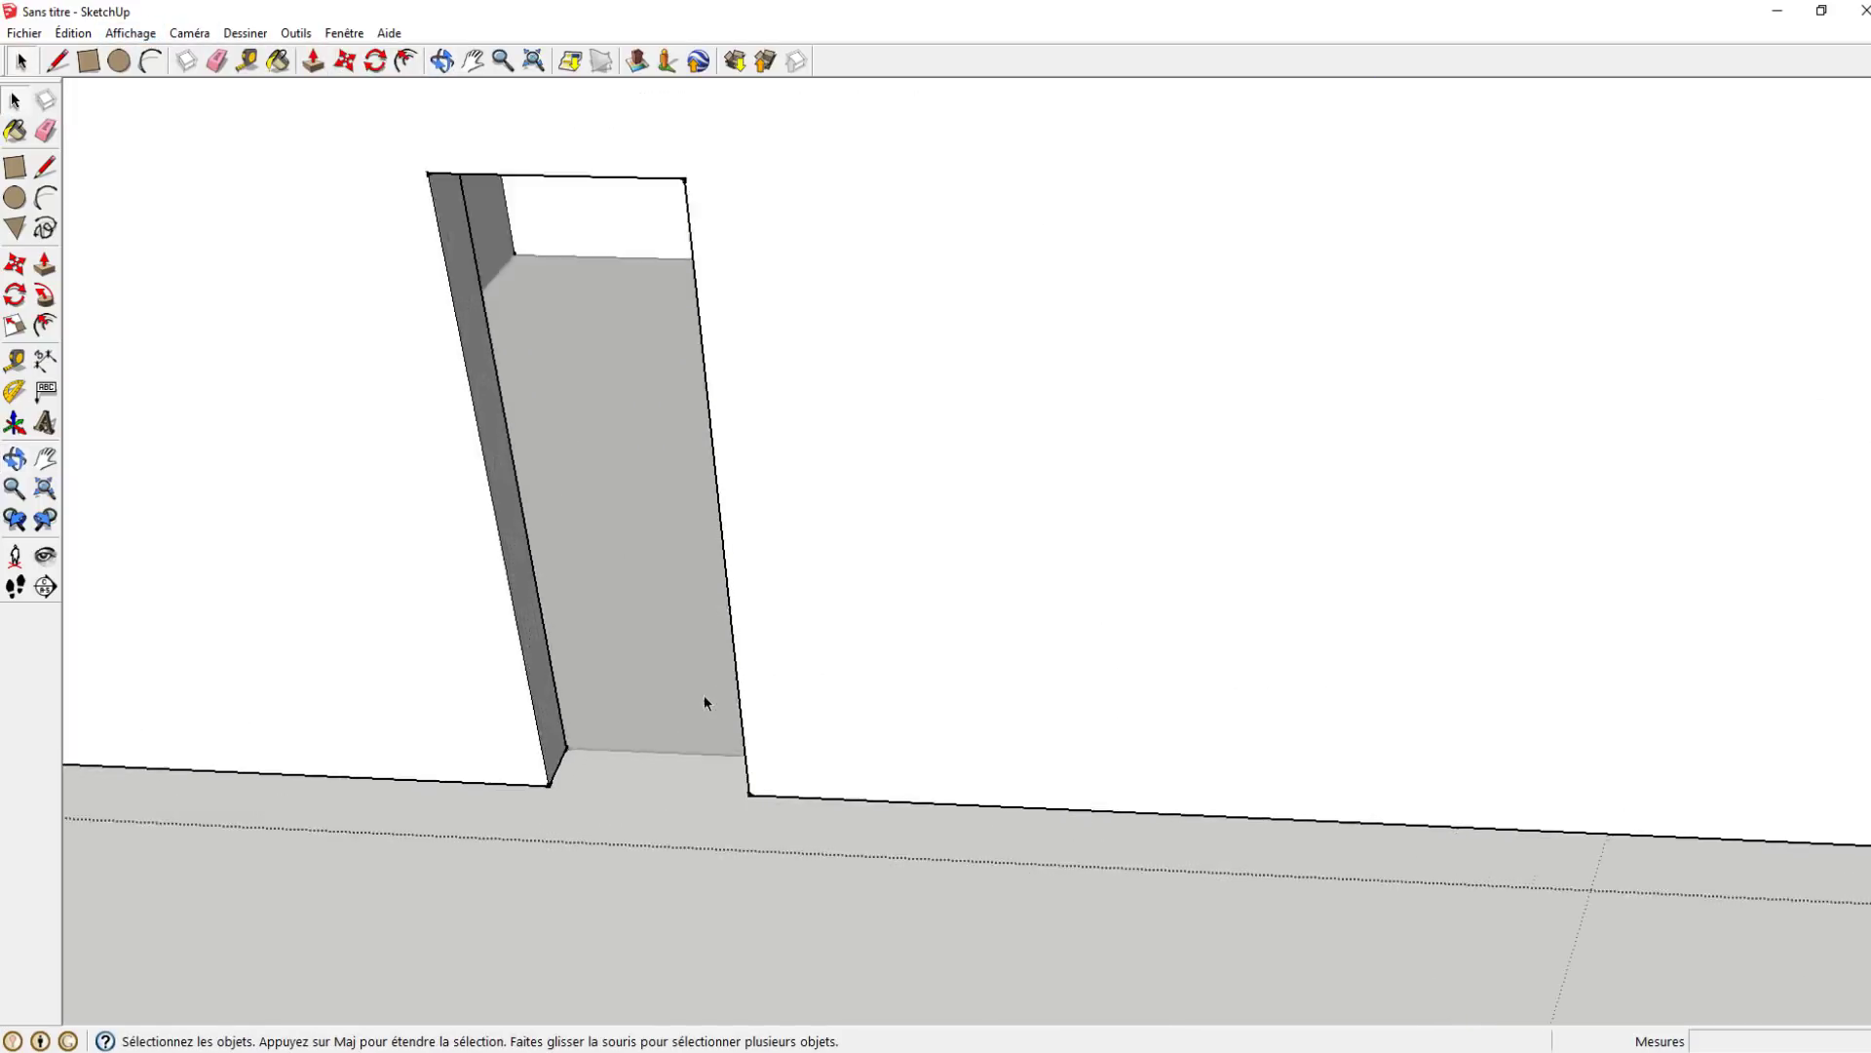
{"action": "scroll", "coordinate": [770, 651], "scroll_direction": "up", "scroll_amount": 1}
{"action": "scroll", "coordinate": [663, 600], "scroll_direction": "up", "scroll_amount": 2}
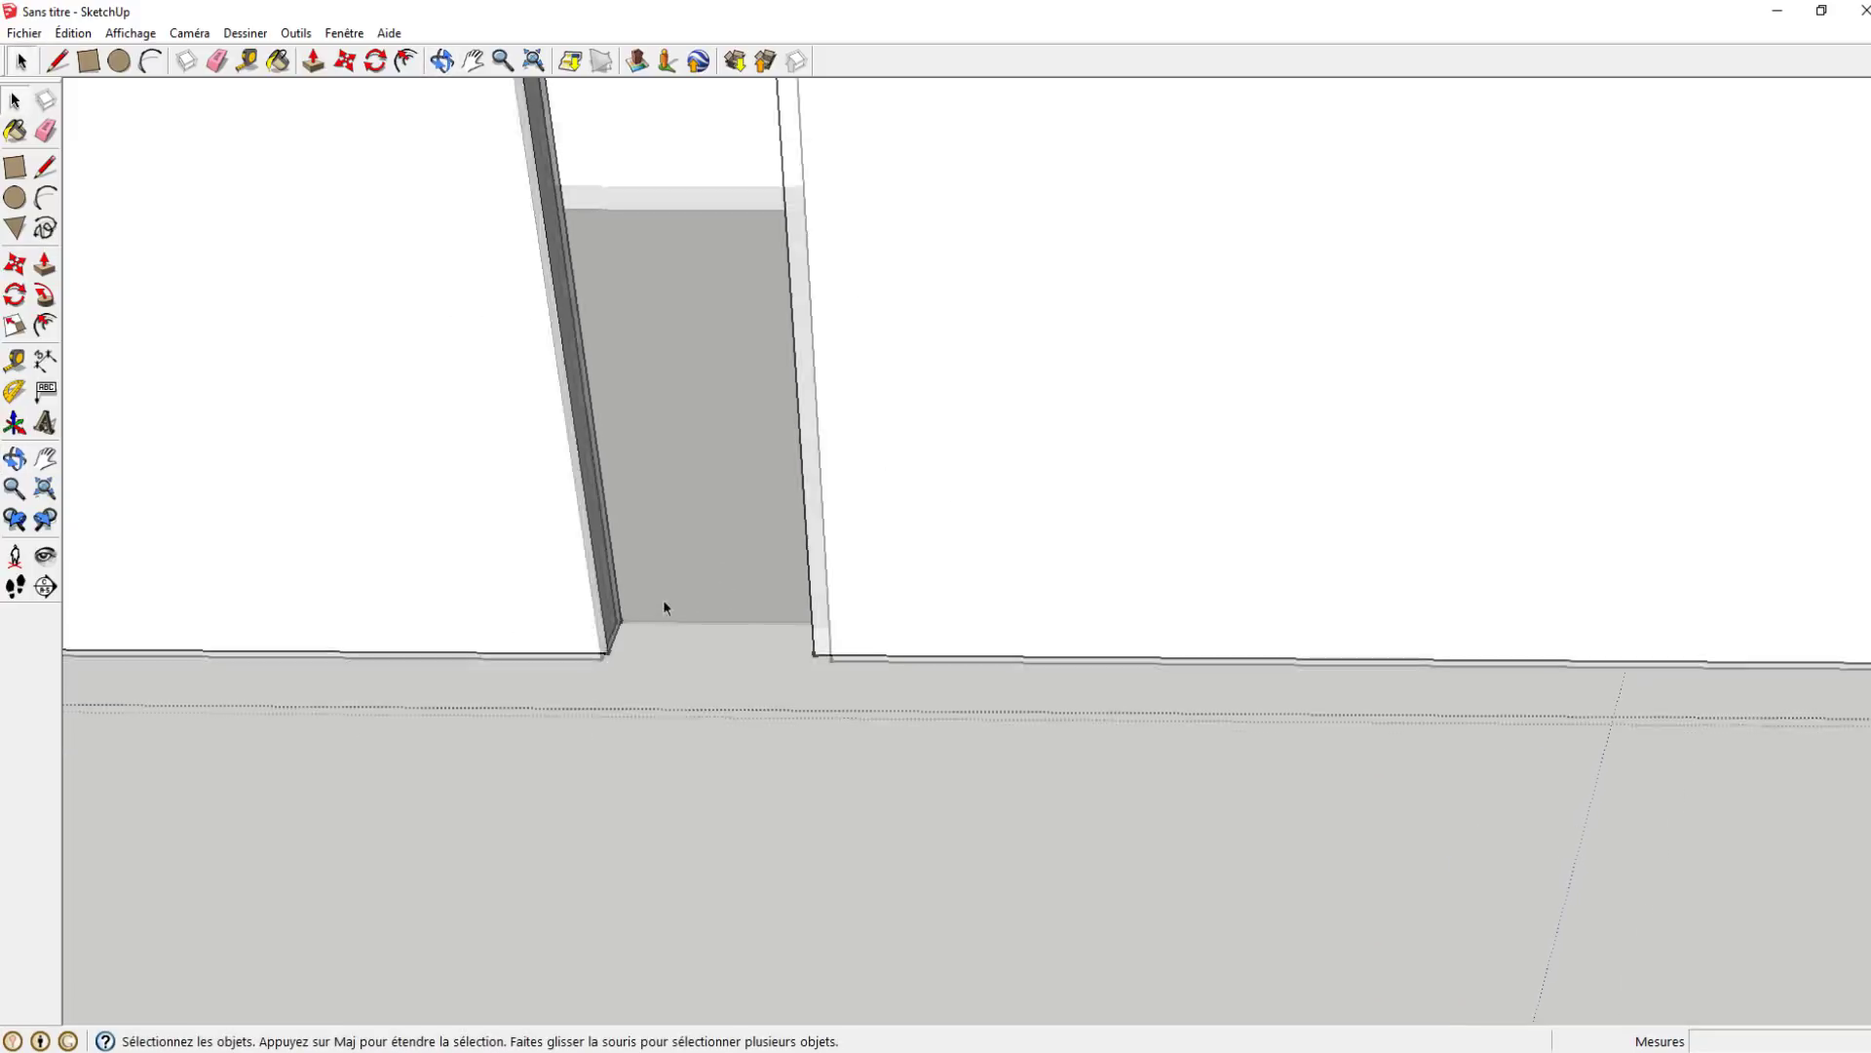
{"action": "scroll", "coordinate": [682, 611], "scroll_direction": "up", "scroll_amount": 2}
{"action": "scroll", "coordinate": [740, 589], "scroll_direction": "down", "scroll_amount": 1}
{"action": "scroll", "coordinate": [836, 464], "scroll_direction": "down", "scroll_amount": 5}
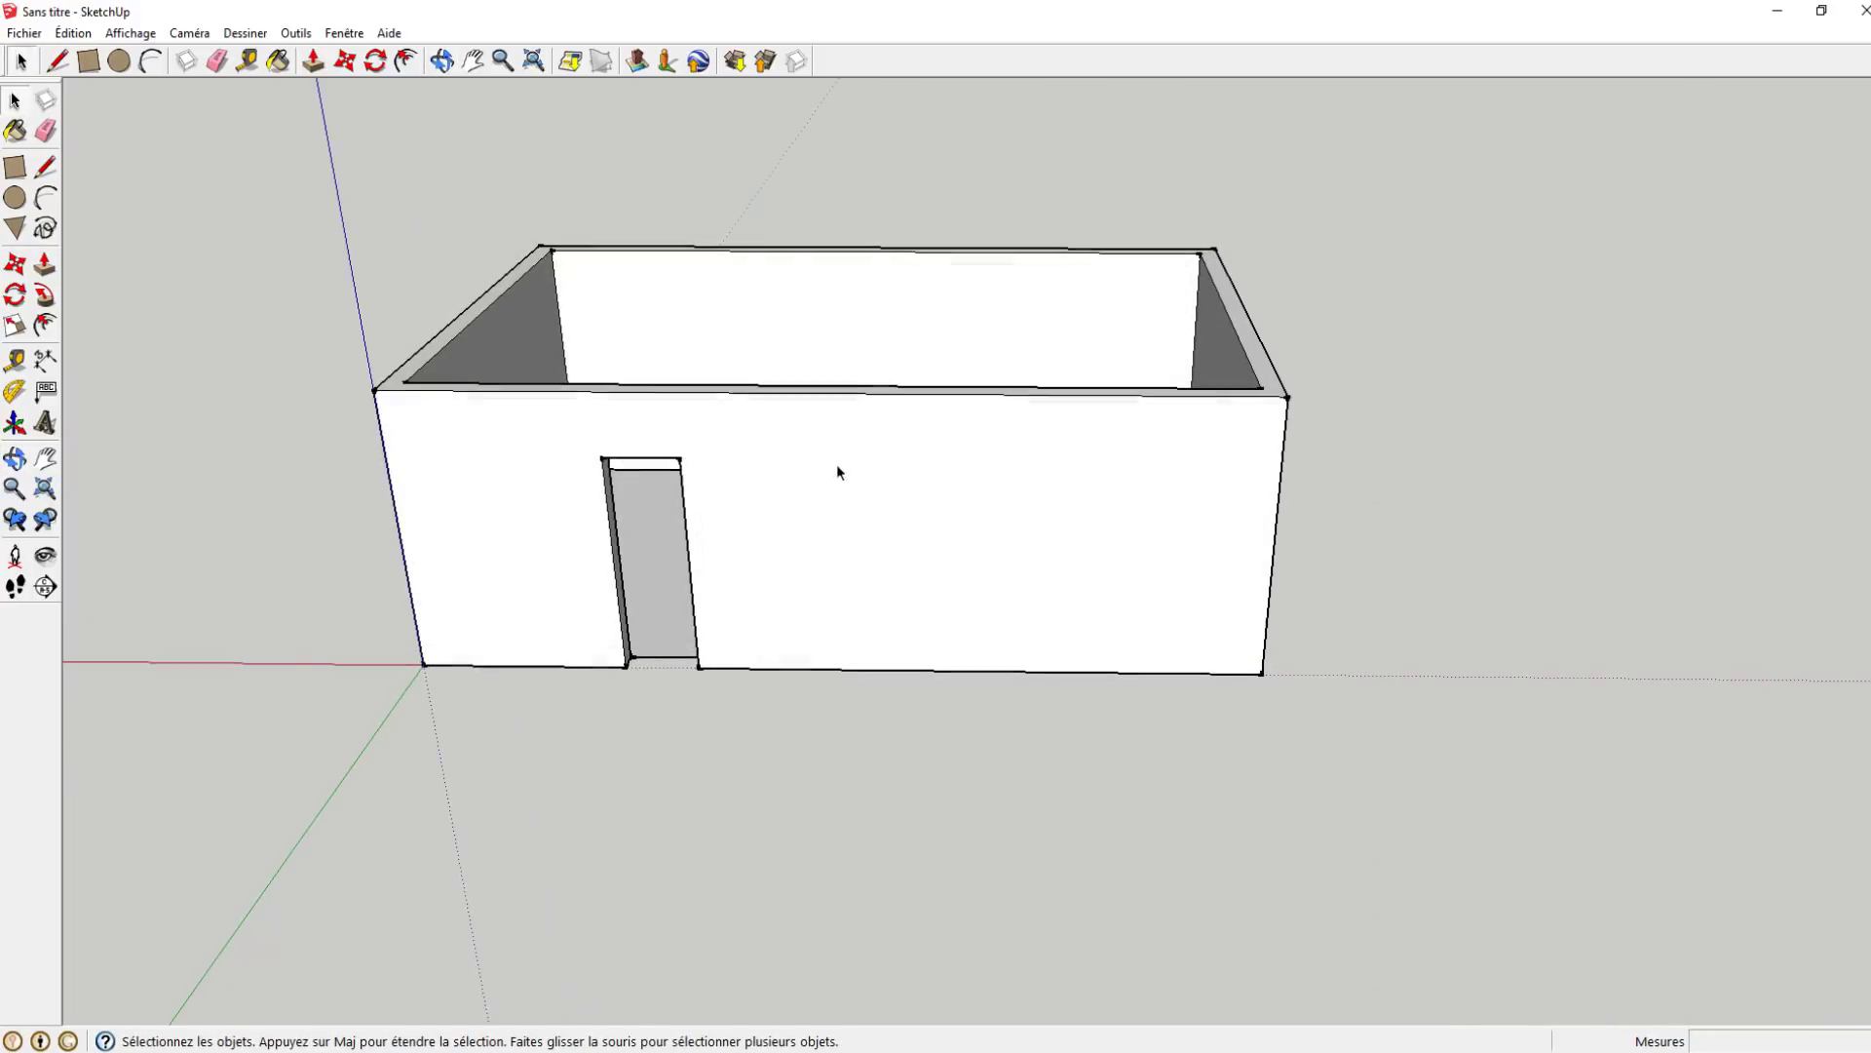
{"action": "middle_click_drag", "start_coordinate": [836, 464], "coordinate": [823, 387], "text": "shift"}
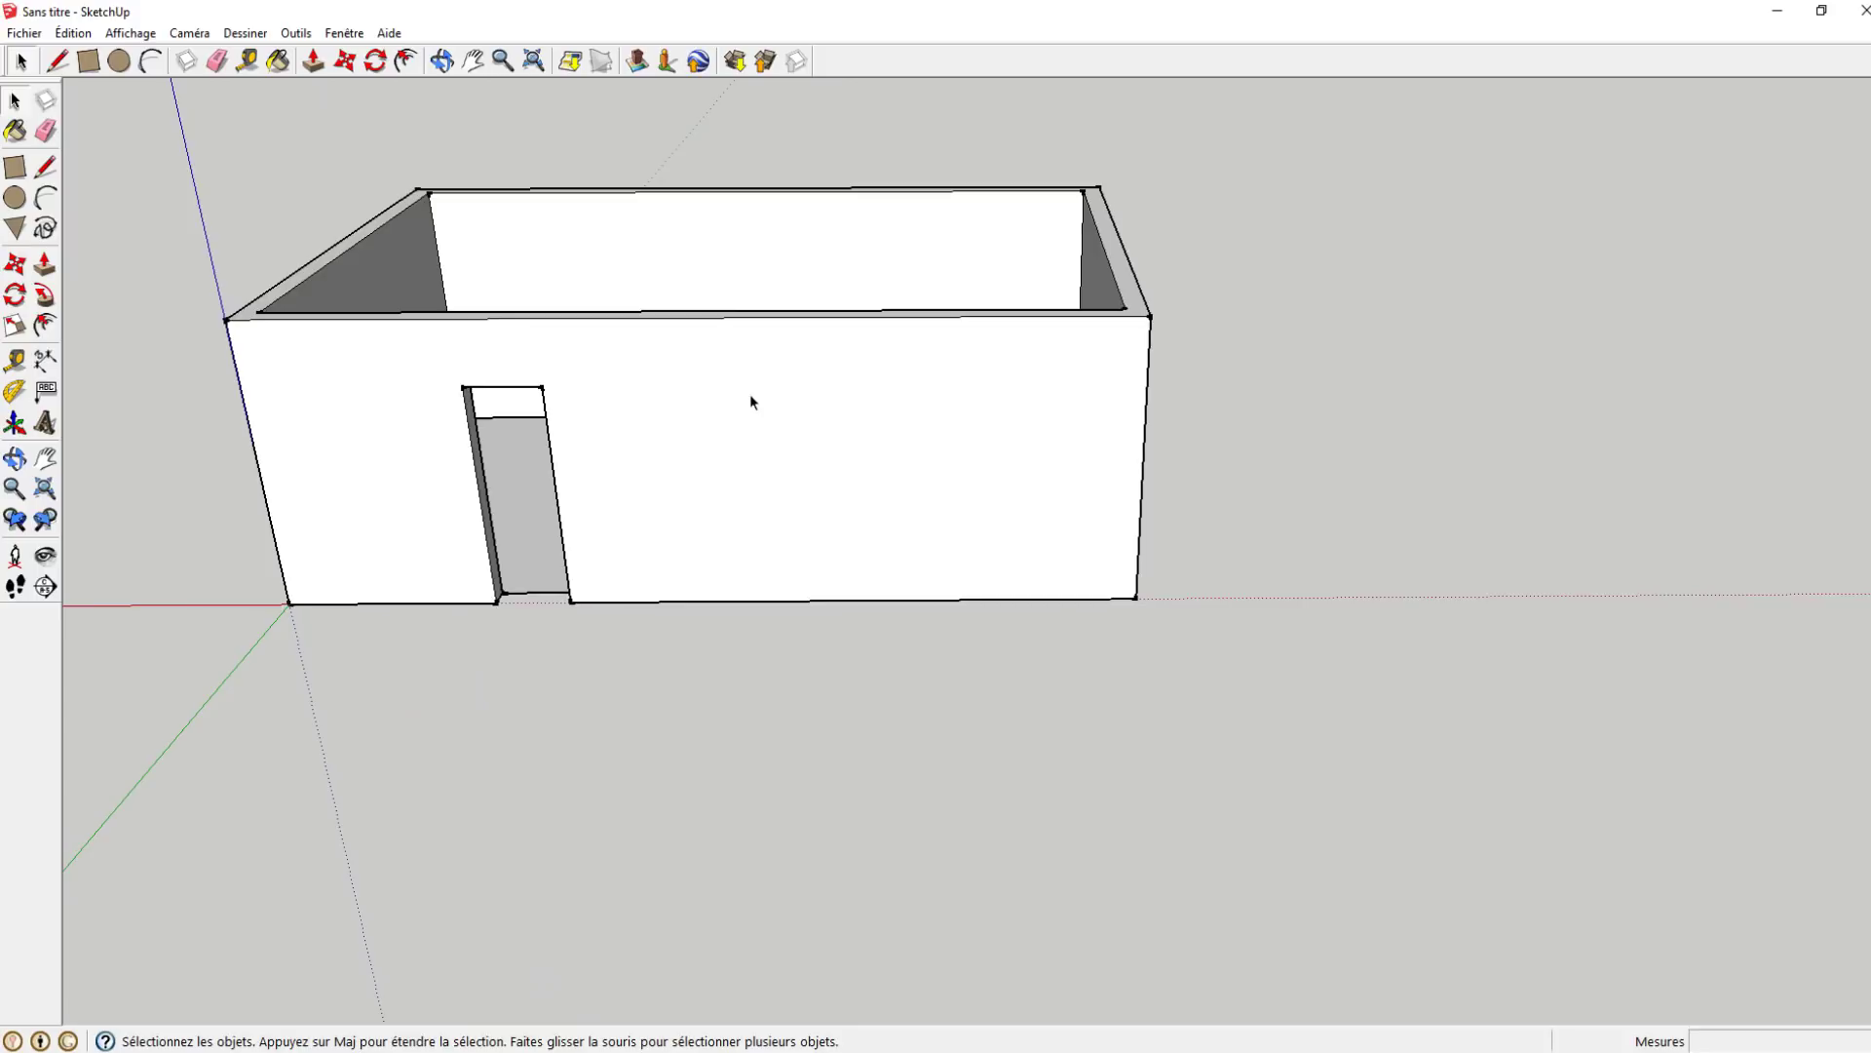
{"action": "mouse_move", "coordinate": [755, 398]}
{"action": "middle_mouse_down"}
{"action": "mouse_move", "coordinate": [792, 417]}
{"action": "mouse_move", "coordinate": [743, 372]}
{"action": "middle_mouse_up"}
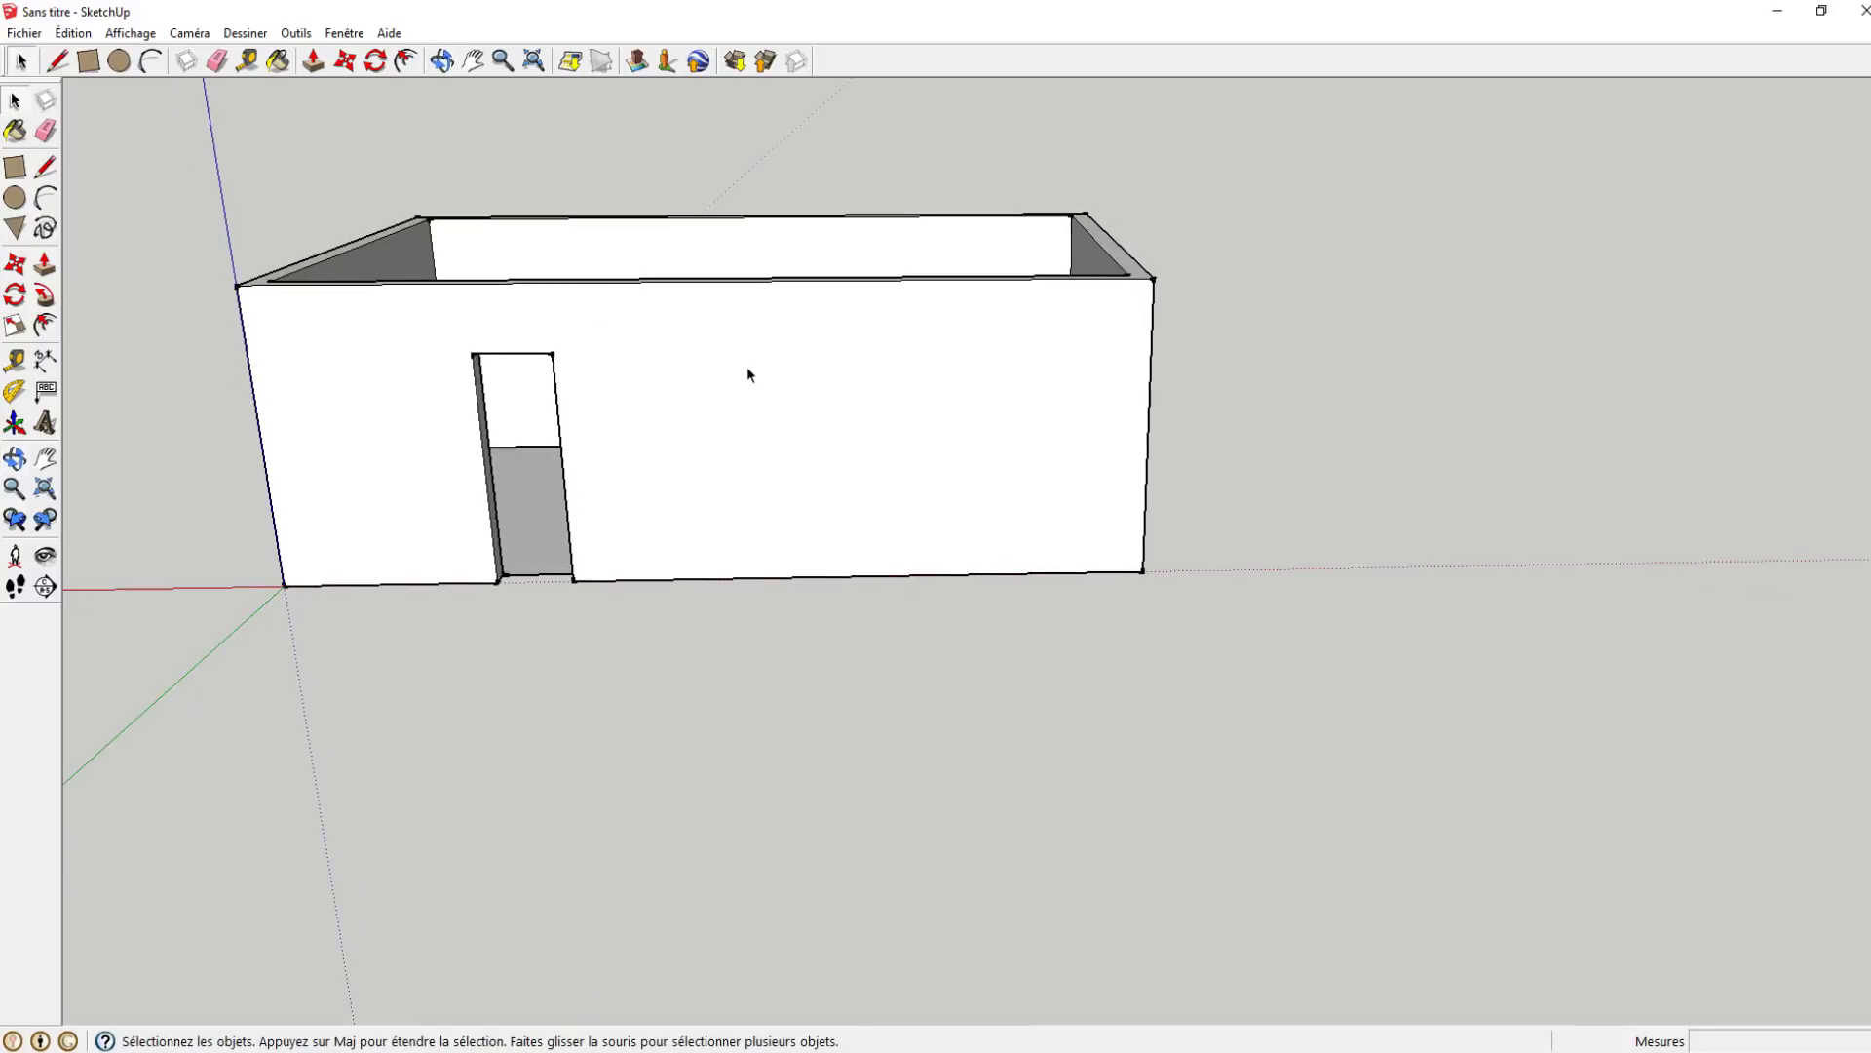
{"action": "double_click", "coordinate": [747, 367]}
{"action": "left_click", "coordinate": [45, 167]}
{"action": "key", "text": "e"}
{"action": "mouse_move", "coordinate": [712, 515]}
{"action": "middle_mouse_down"}
{"action": "mouse_move", "coordinate": [710, 435]}
{"action": "mouse_move", "coordinate": [744, 430]}
{"action": "mouse_move", "coordinate": [733, 499]}
{"action": "mouse_move", "coordinate": [986, 531]}
{"action": "mouse_move", "coordinate": [827, 587]}
{"action": "middle_mouse_up"}
{"action": "left_click", "coordinate": [735, 550]}
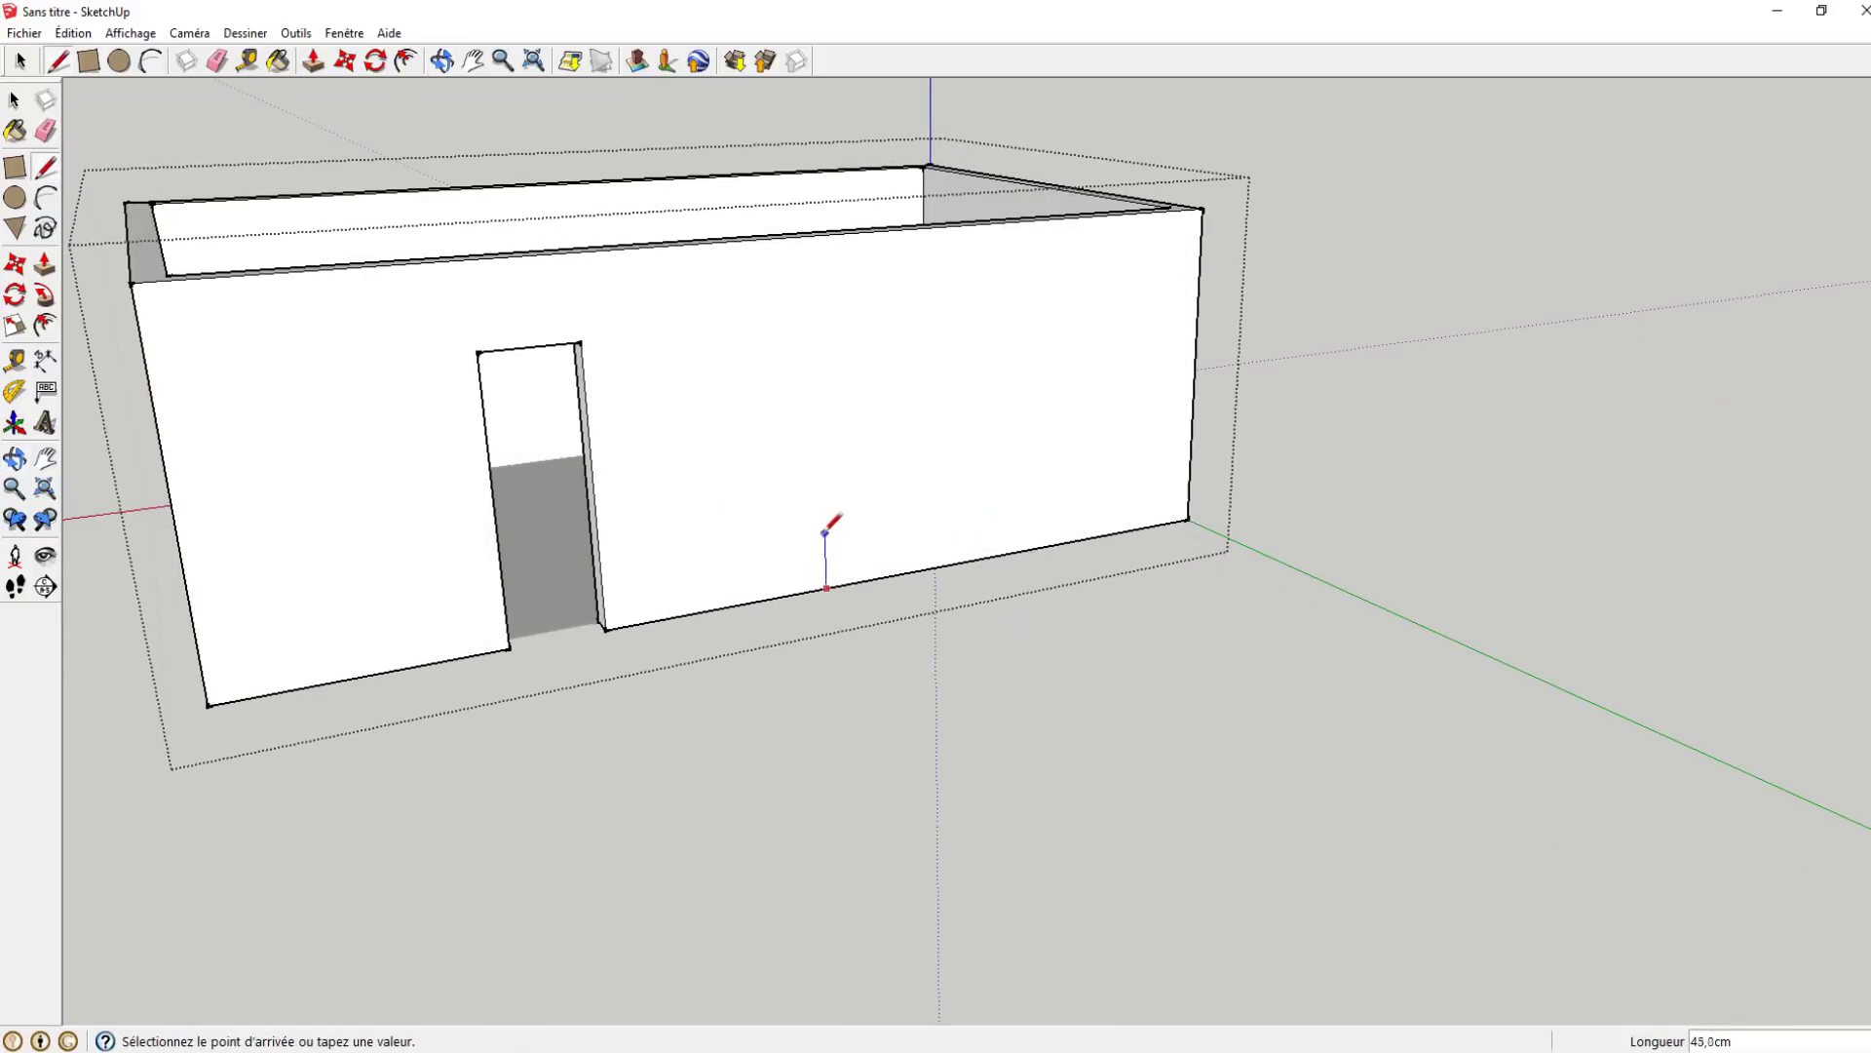
- Confirm the vertical line on the wall, then start and cancel a rectangle
{"action": "scroll", "coordinate": [793, 509], "scroll_direction": "up", "scroll_amount": 1}
{"action": "mouse_move", "coordinate": [793, 509]}
{"action": "middle_mouse_down"}
{"action": "mouse_move", "coordinate": [769, 535]}
{"action": "mouse_move", "coordinate": [756, 513]}
{"action": "middle_mouse_up"}
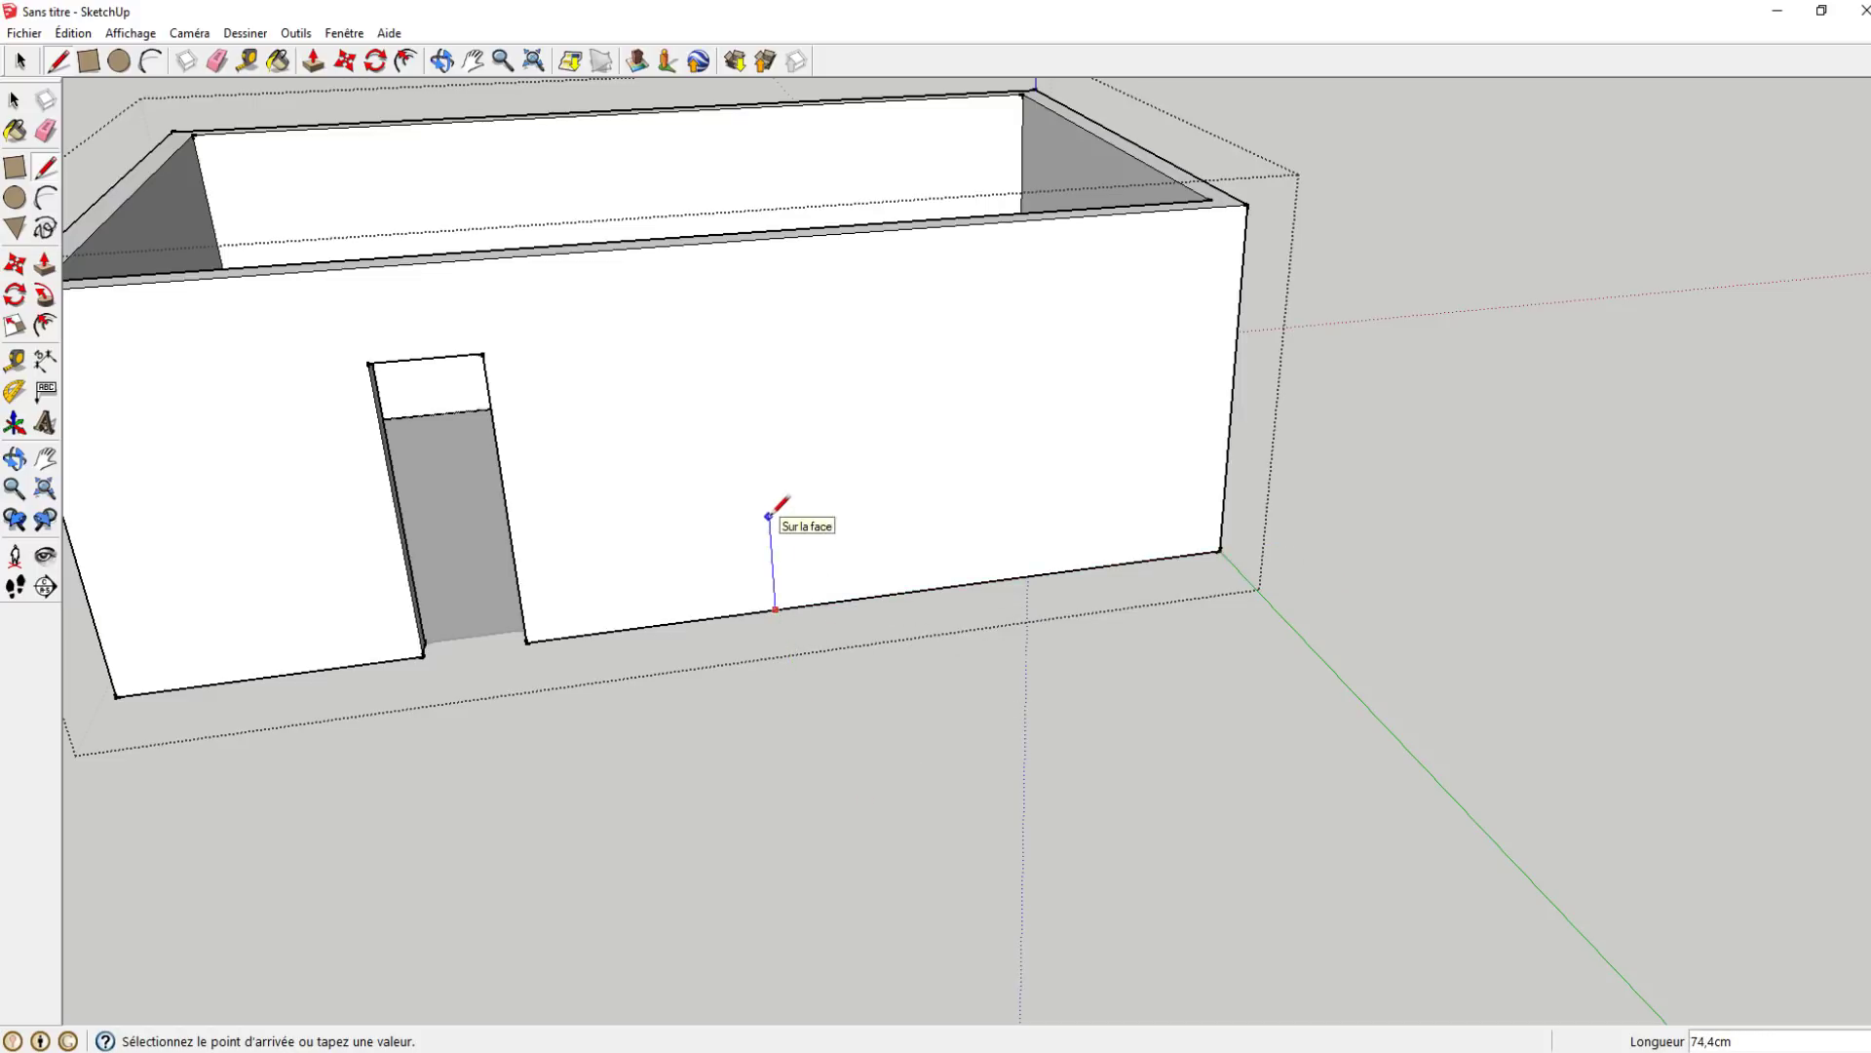
{"action": "key", "text": "Return"}
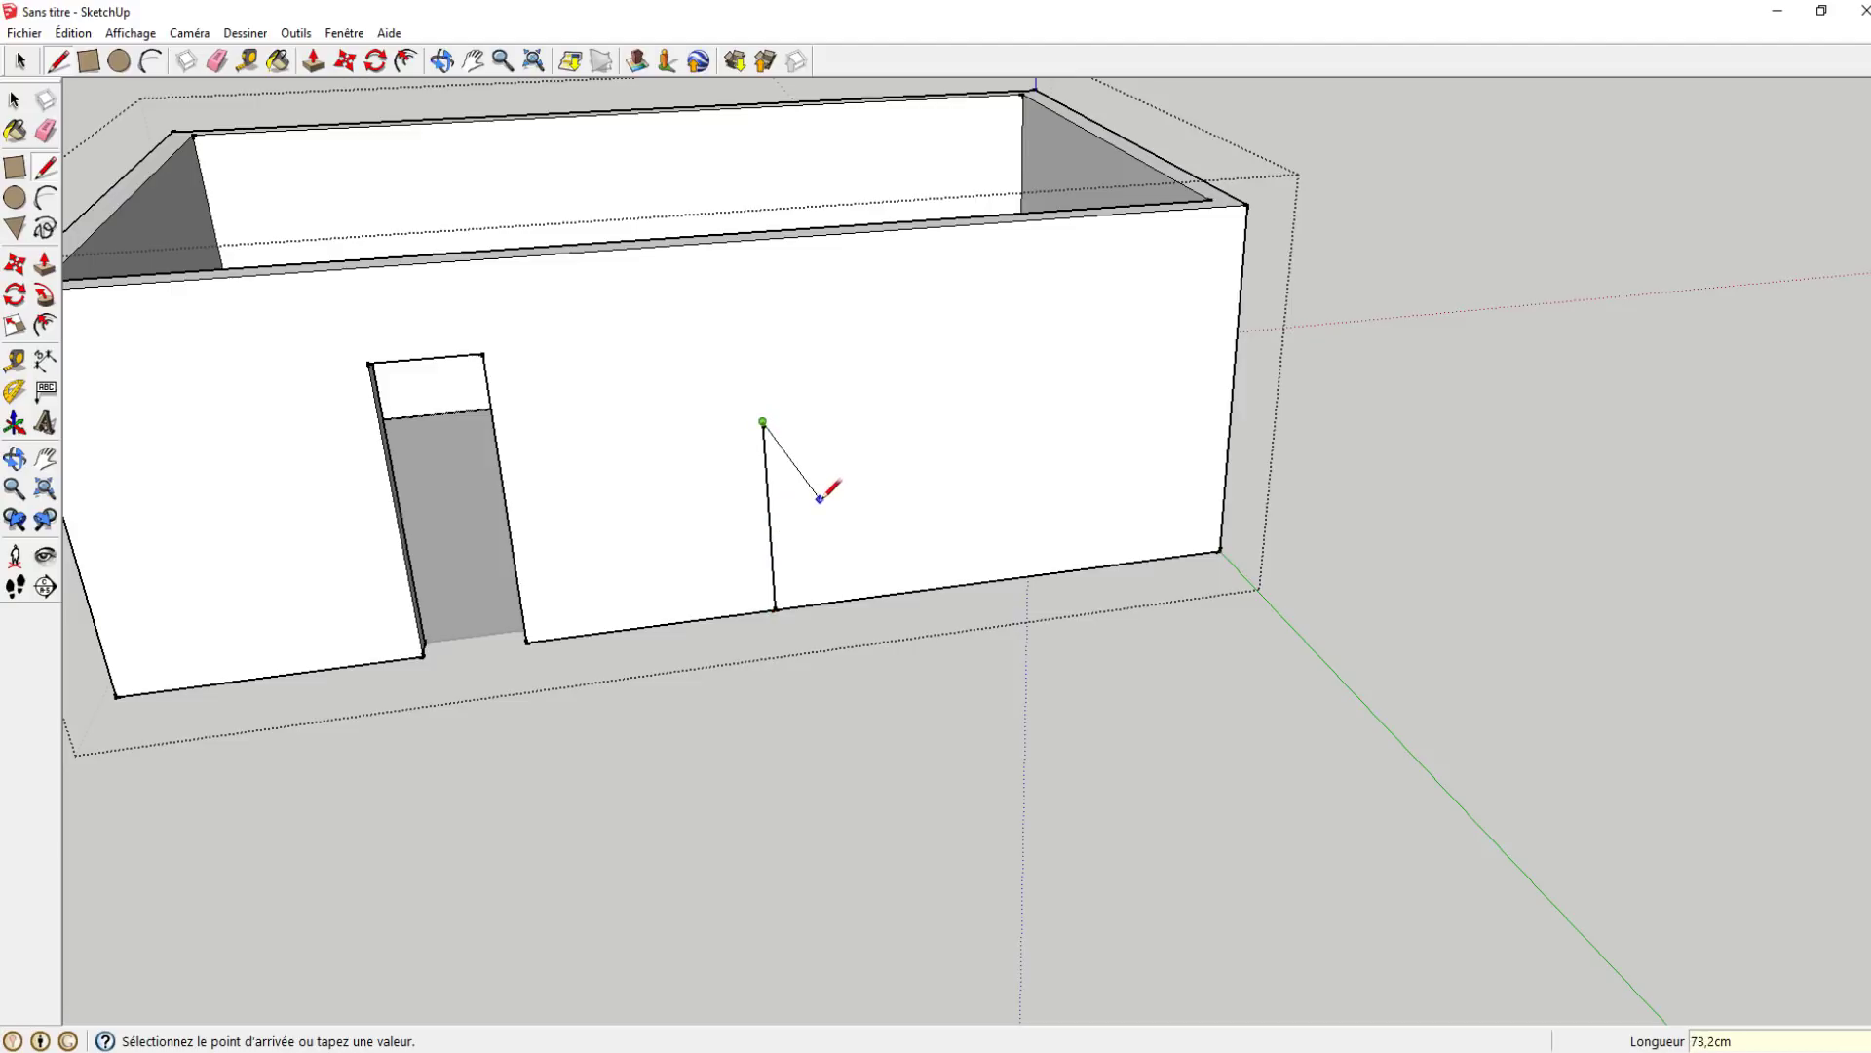
{"action": "key", "text": "r"}
{"action": "left_click", "coordinate": [763, 422]}
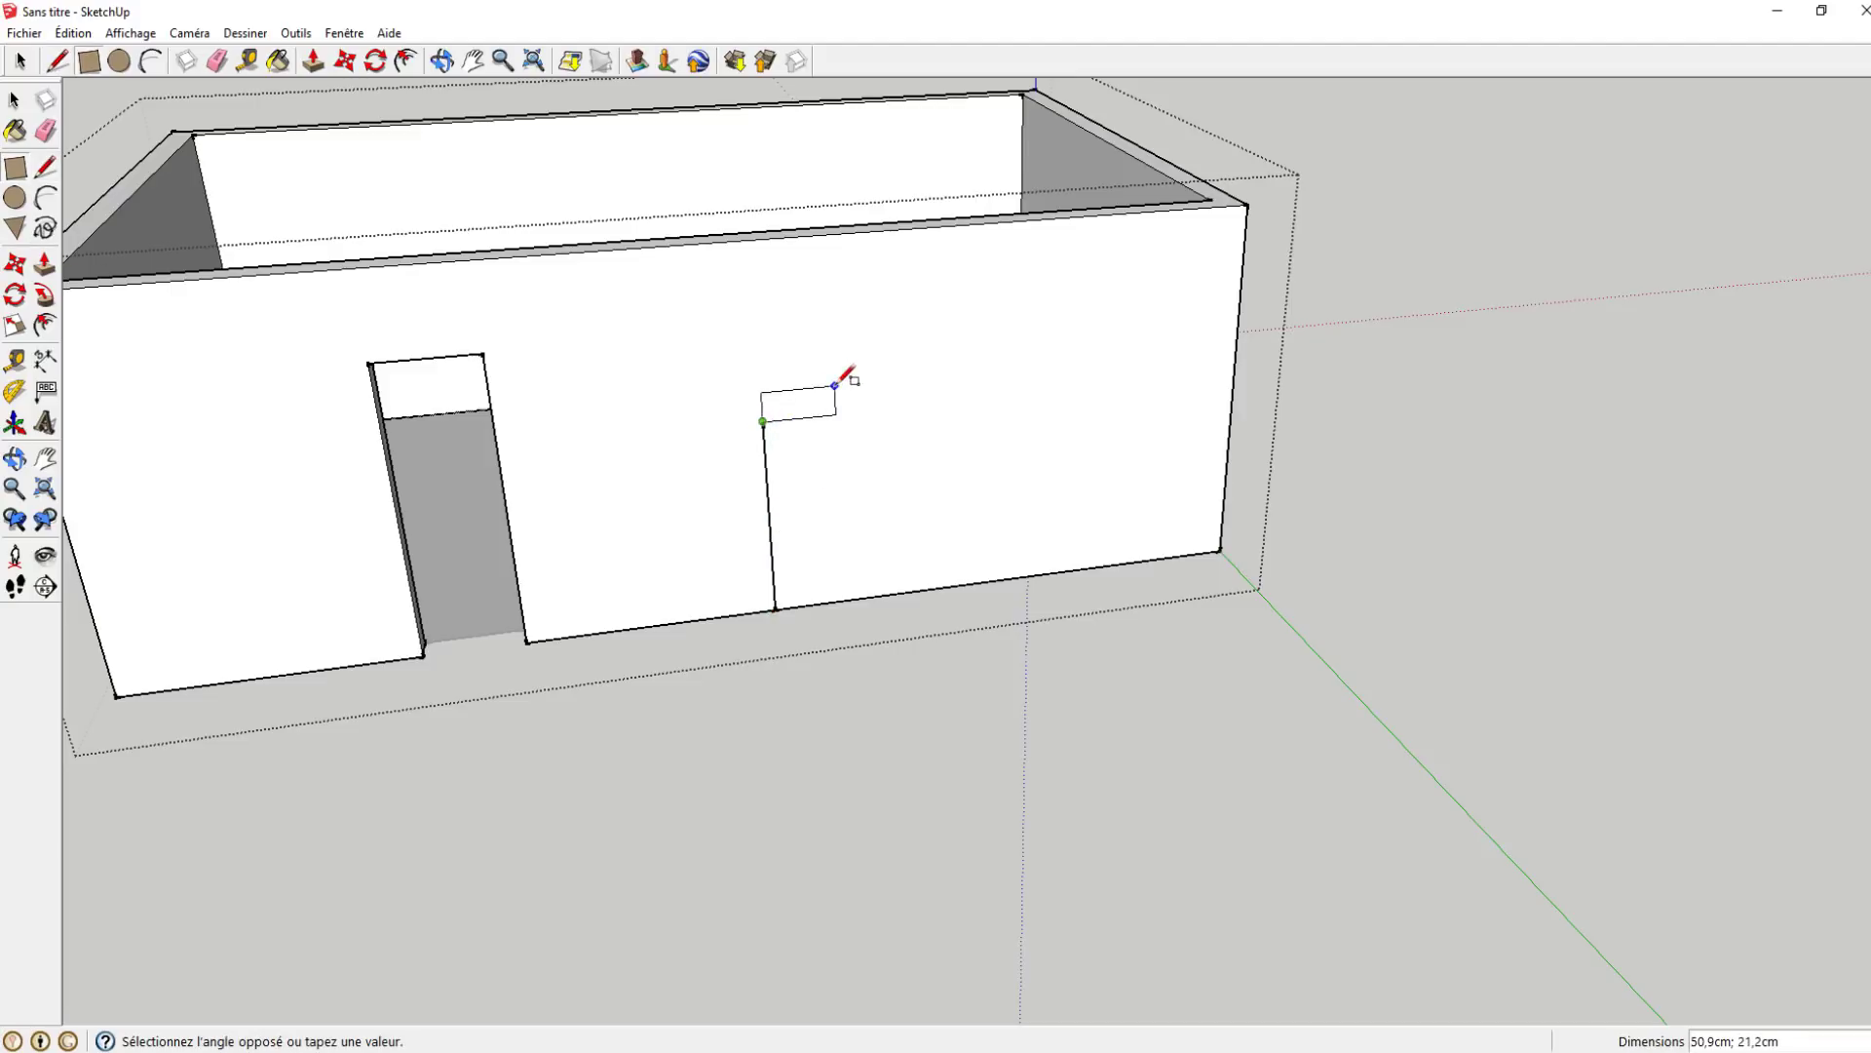
{"action": "left_click", "coordinate": [46, 167]}
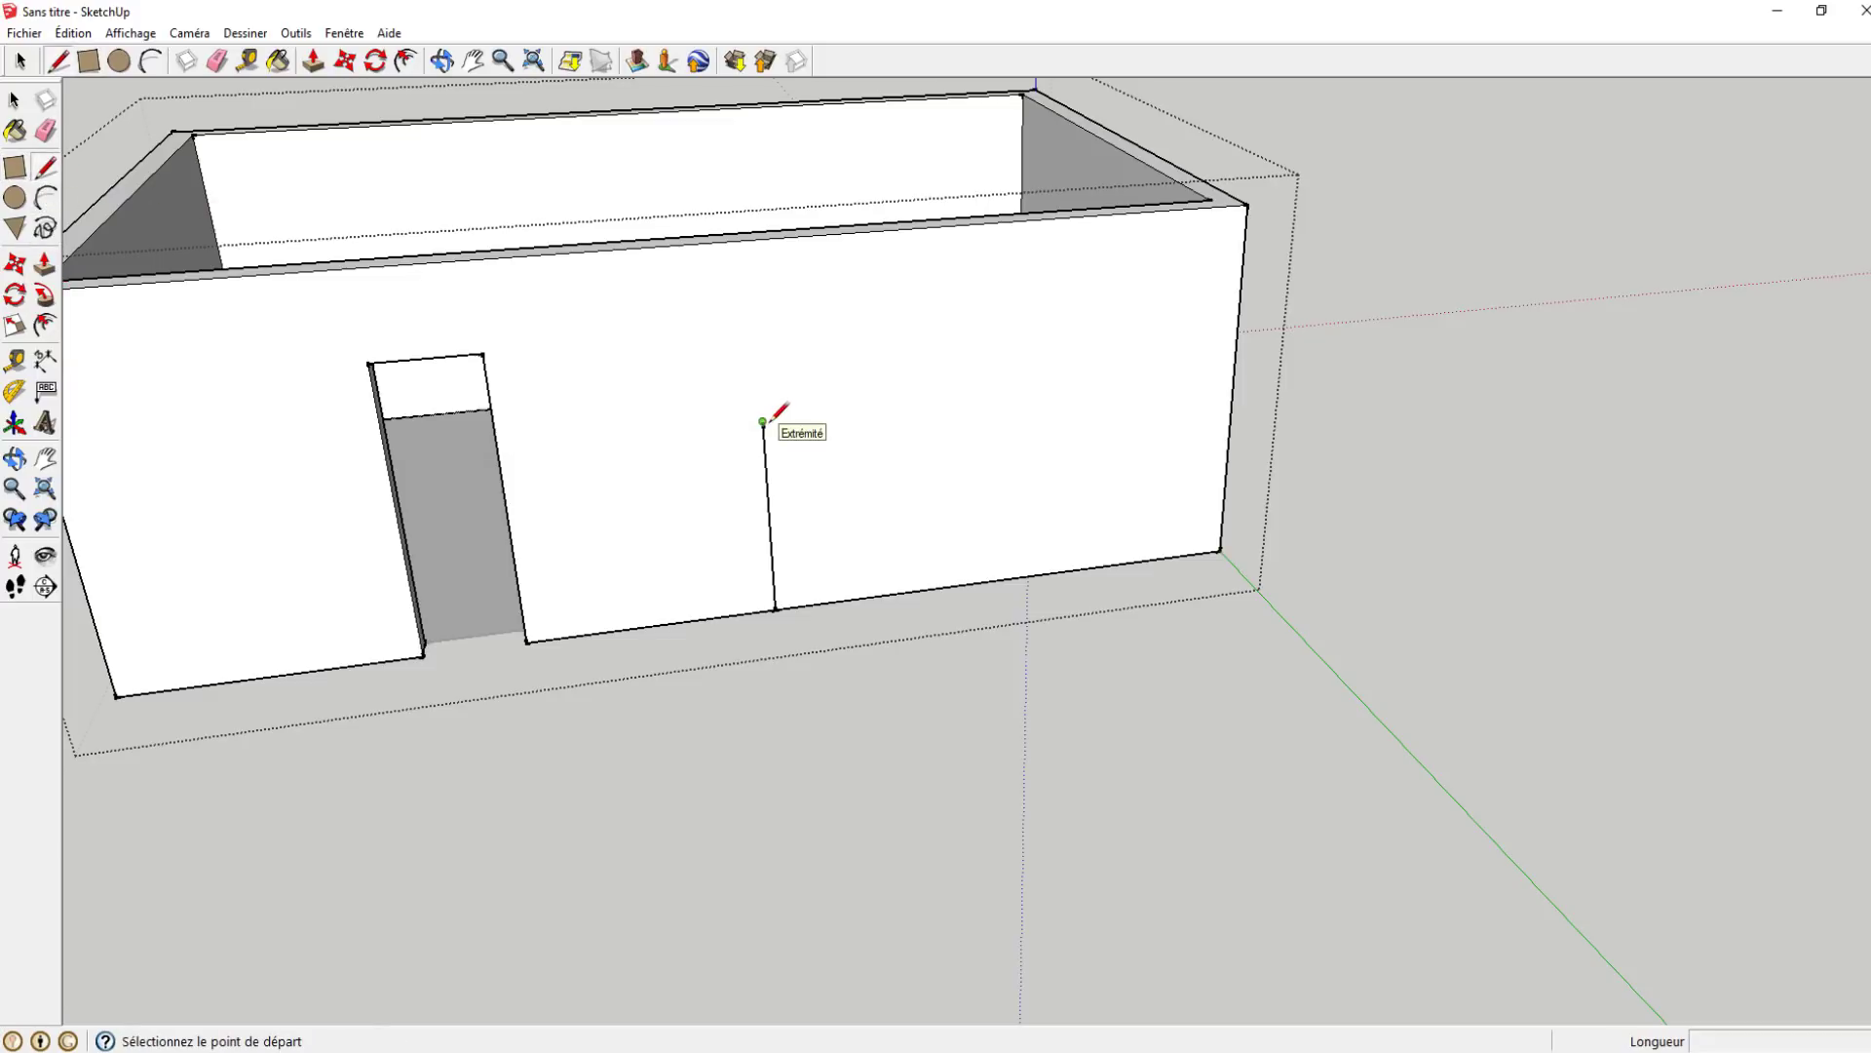
- Draw the outline's 210 cm horizontal edge and 50 cm vertical edge from the line's top
{"action": "scroll", "coordinate": [762, 422], "scroll_direction": "up", "scroll_amount": 3}
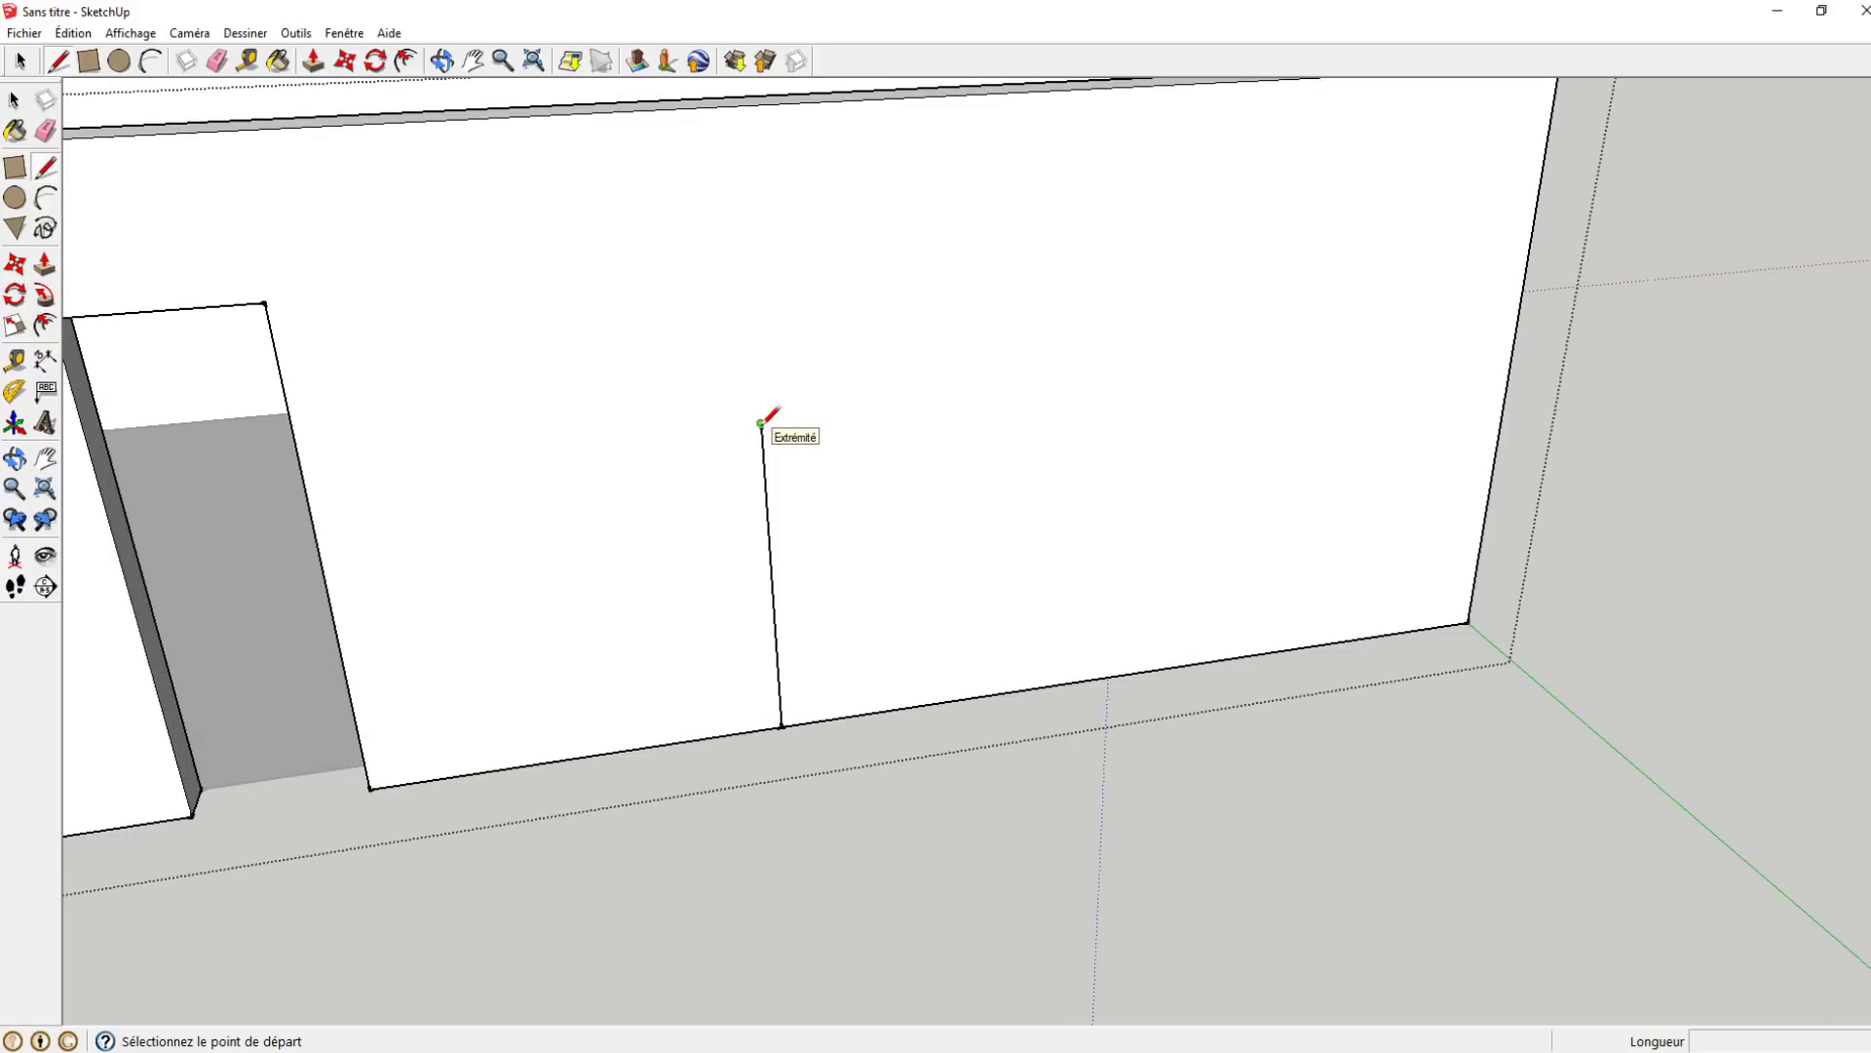
{"action": "scroll", "coordinate": [762, 422], "scroll_direction": "down", "scroll_amount": 2}
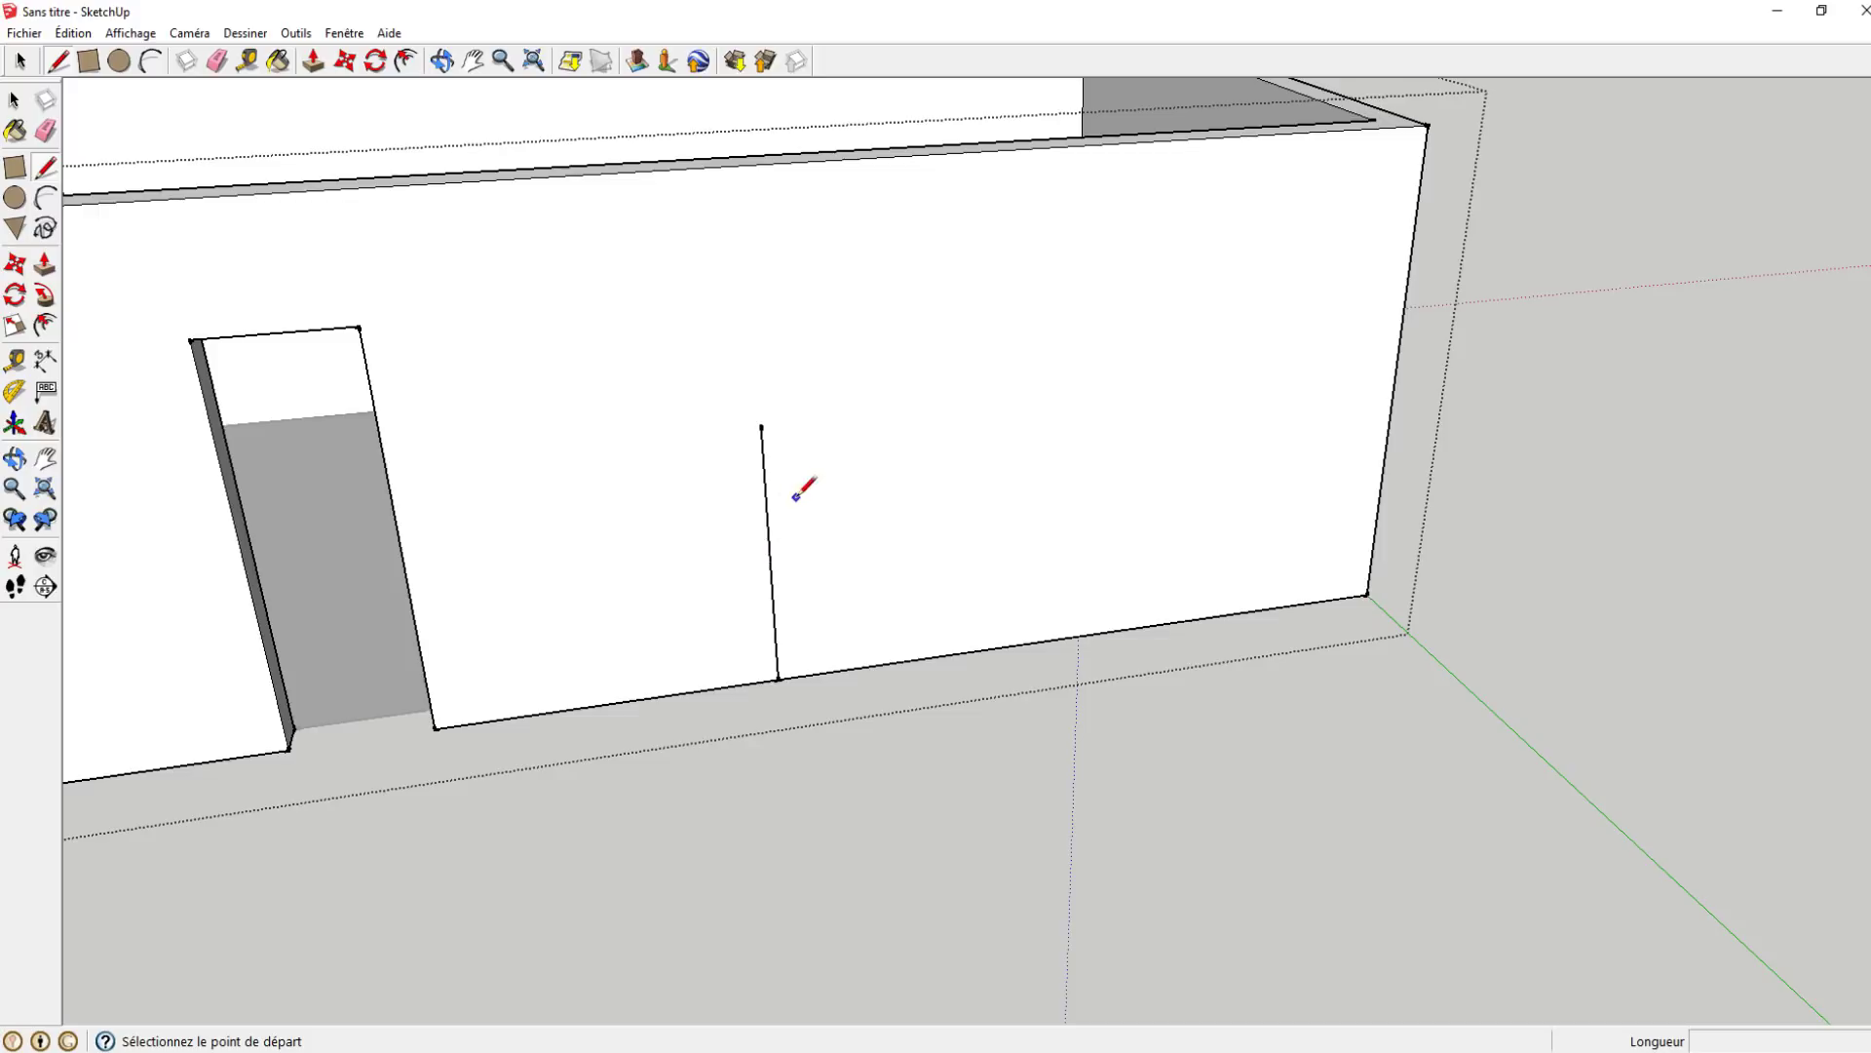
{"action": "left_click", "coordinate": [762, 425]}
{"action": "type", "text": "210"}
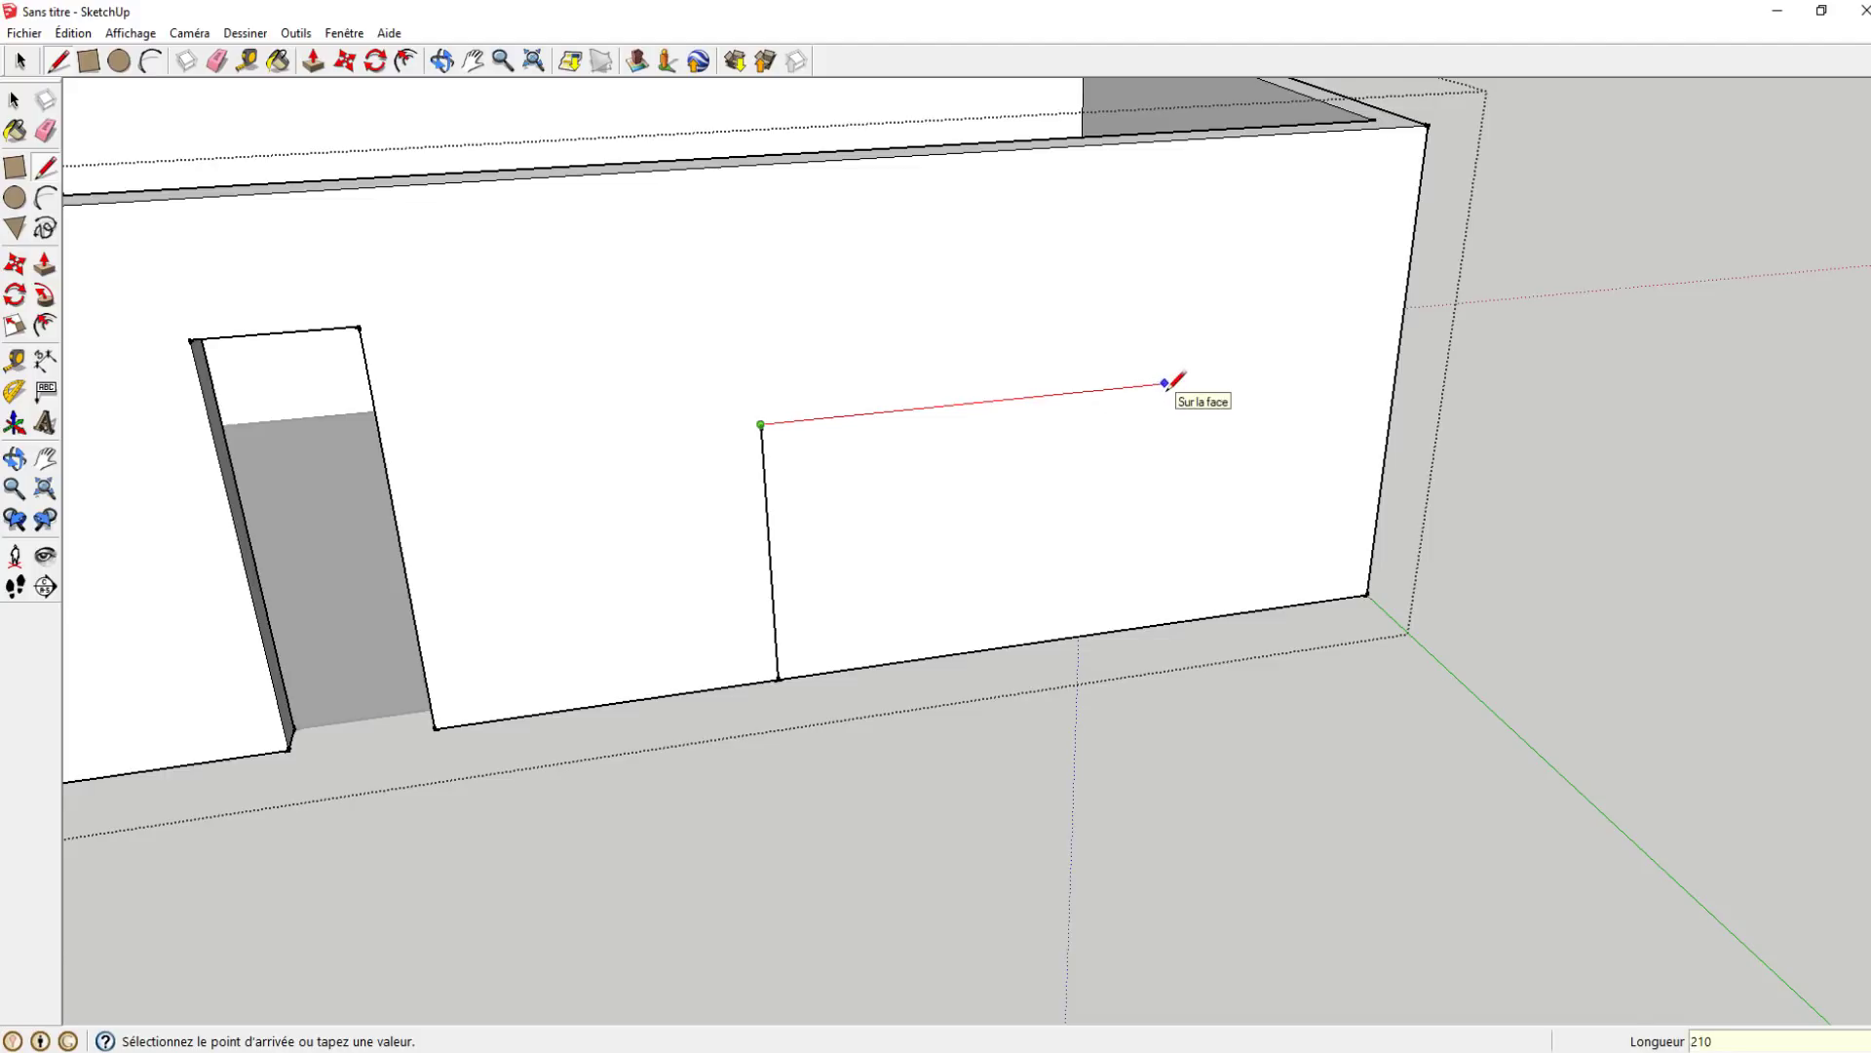
{"action": "key", "text": "Return"}
{"action": "middle_click_drag", "start_coordinate": [1165, 371], "coordinate": [1019, 351]}
{"action": "left_click", "coordinate": [1007, 365]}
{"action": "key", "text": "Return"}
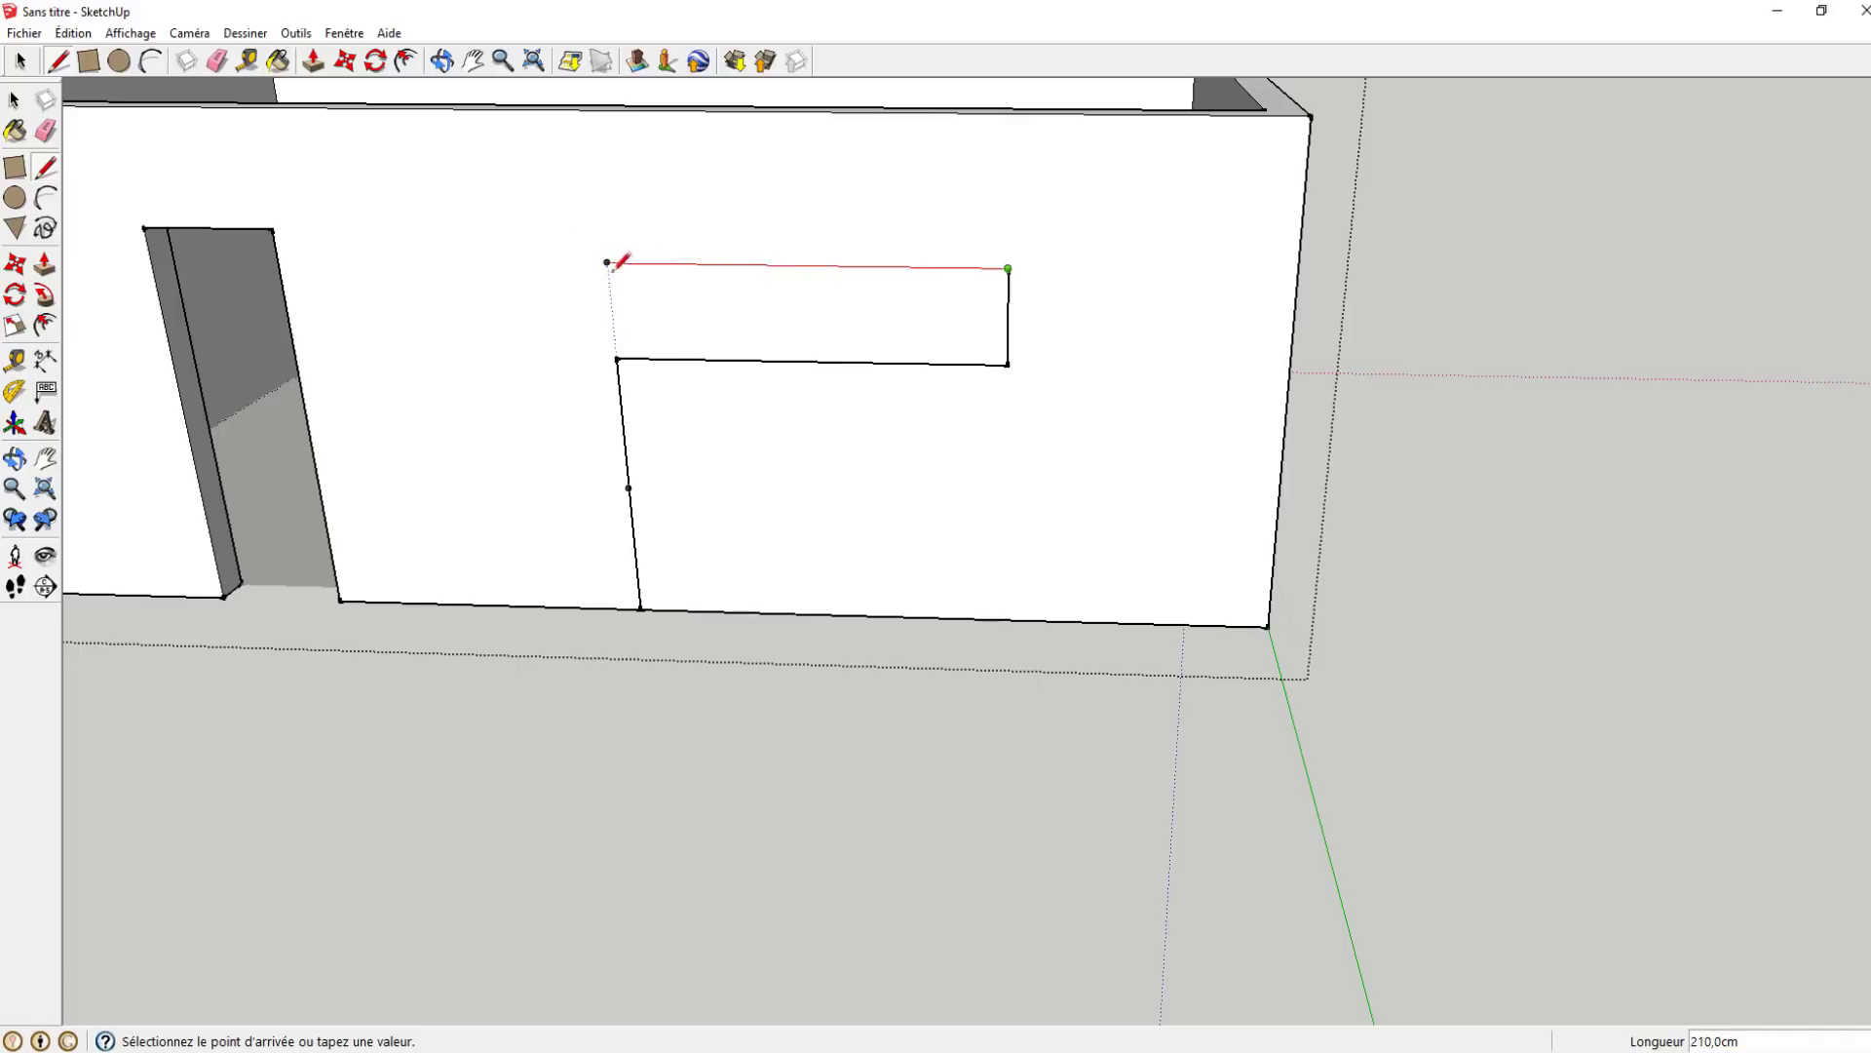
- Add the top-left corner and close the 210 by 50 cm outline into a face
{"action": "middle_click_drag", "start_coordinate": [618, 305], "coordinate": [644, 265]}
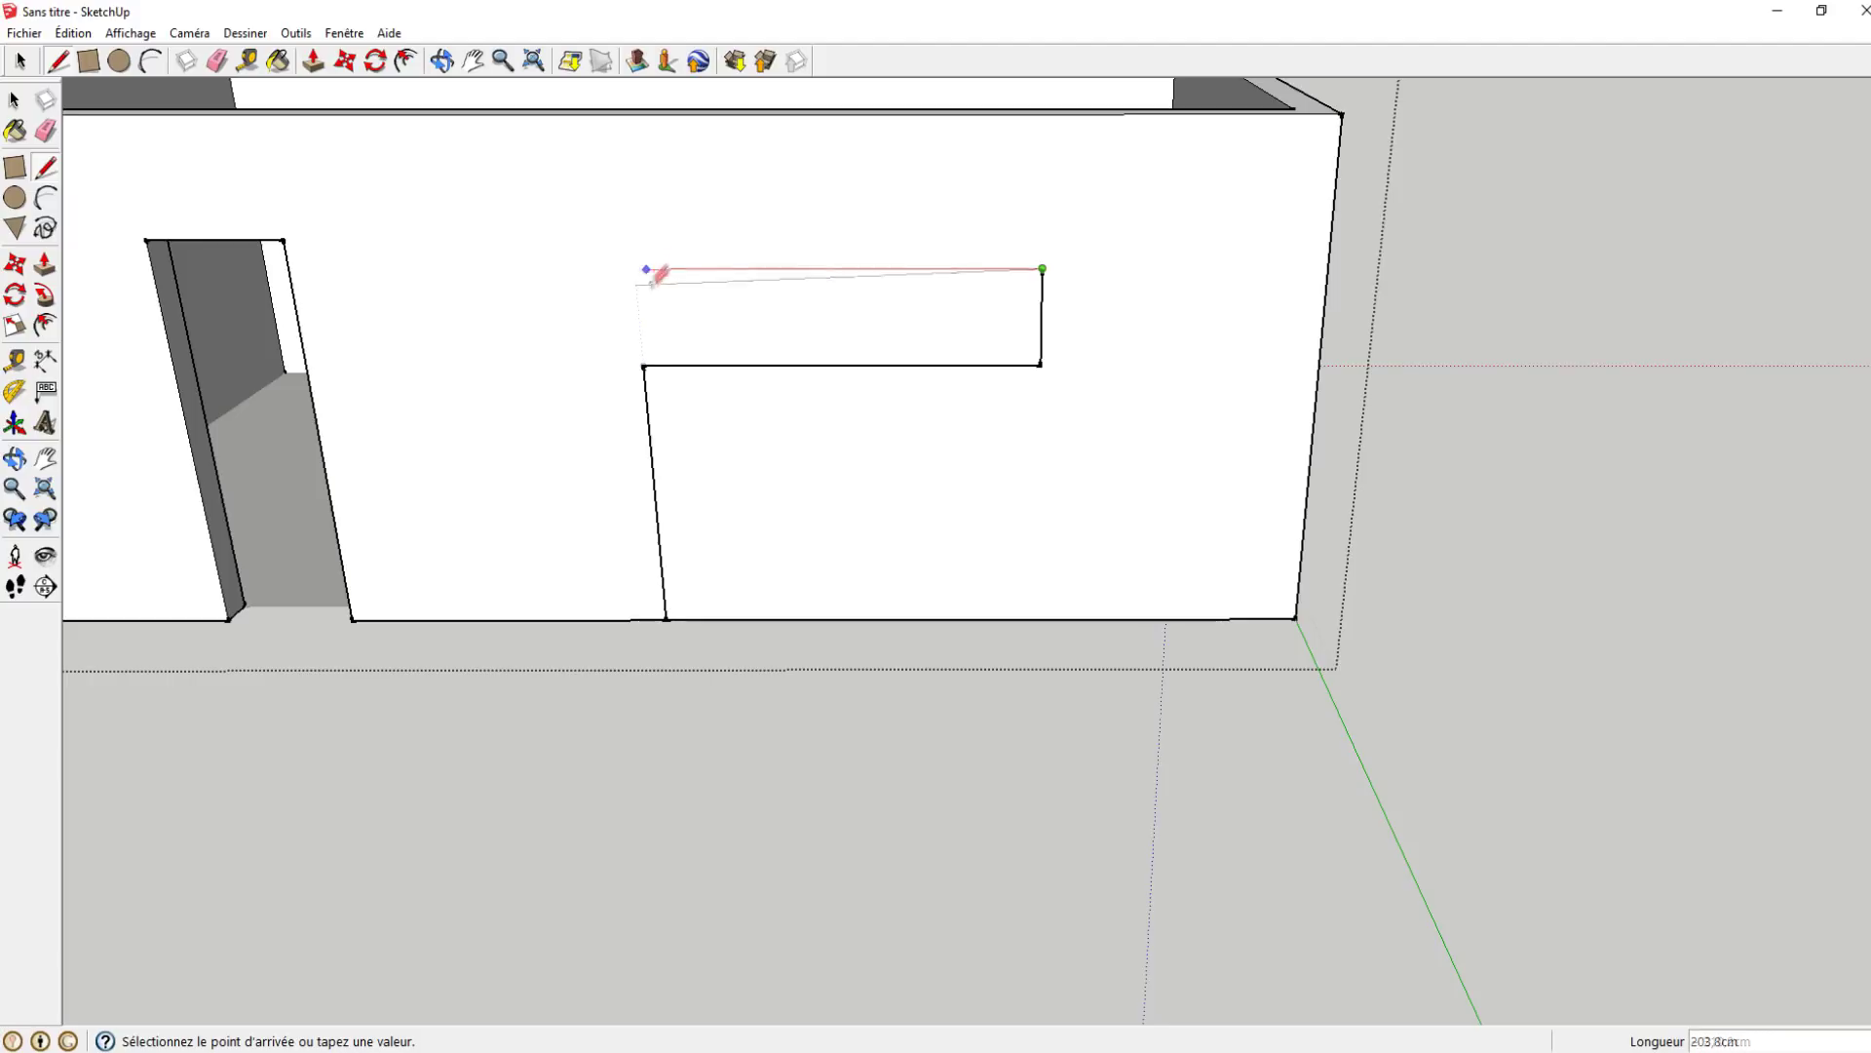
{"action": "left_click", "coordinate": [635, 270]}
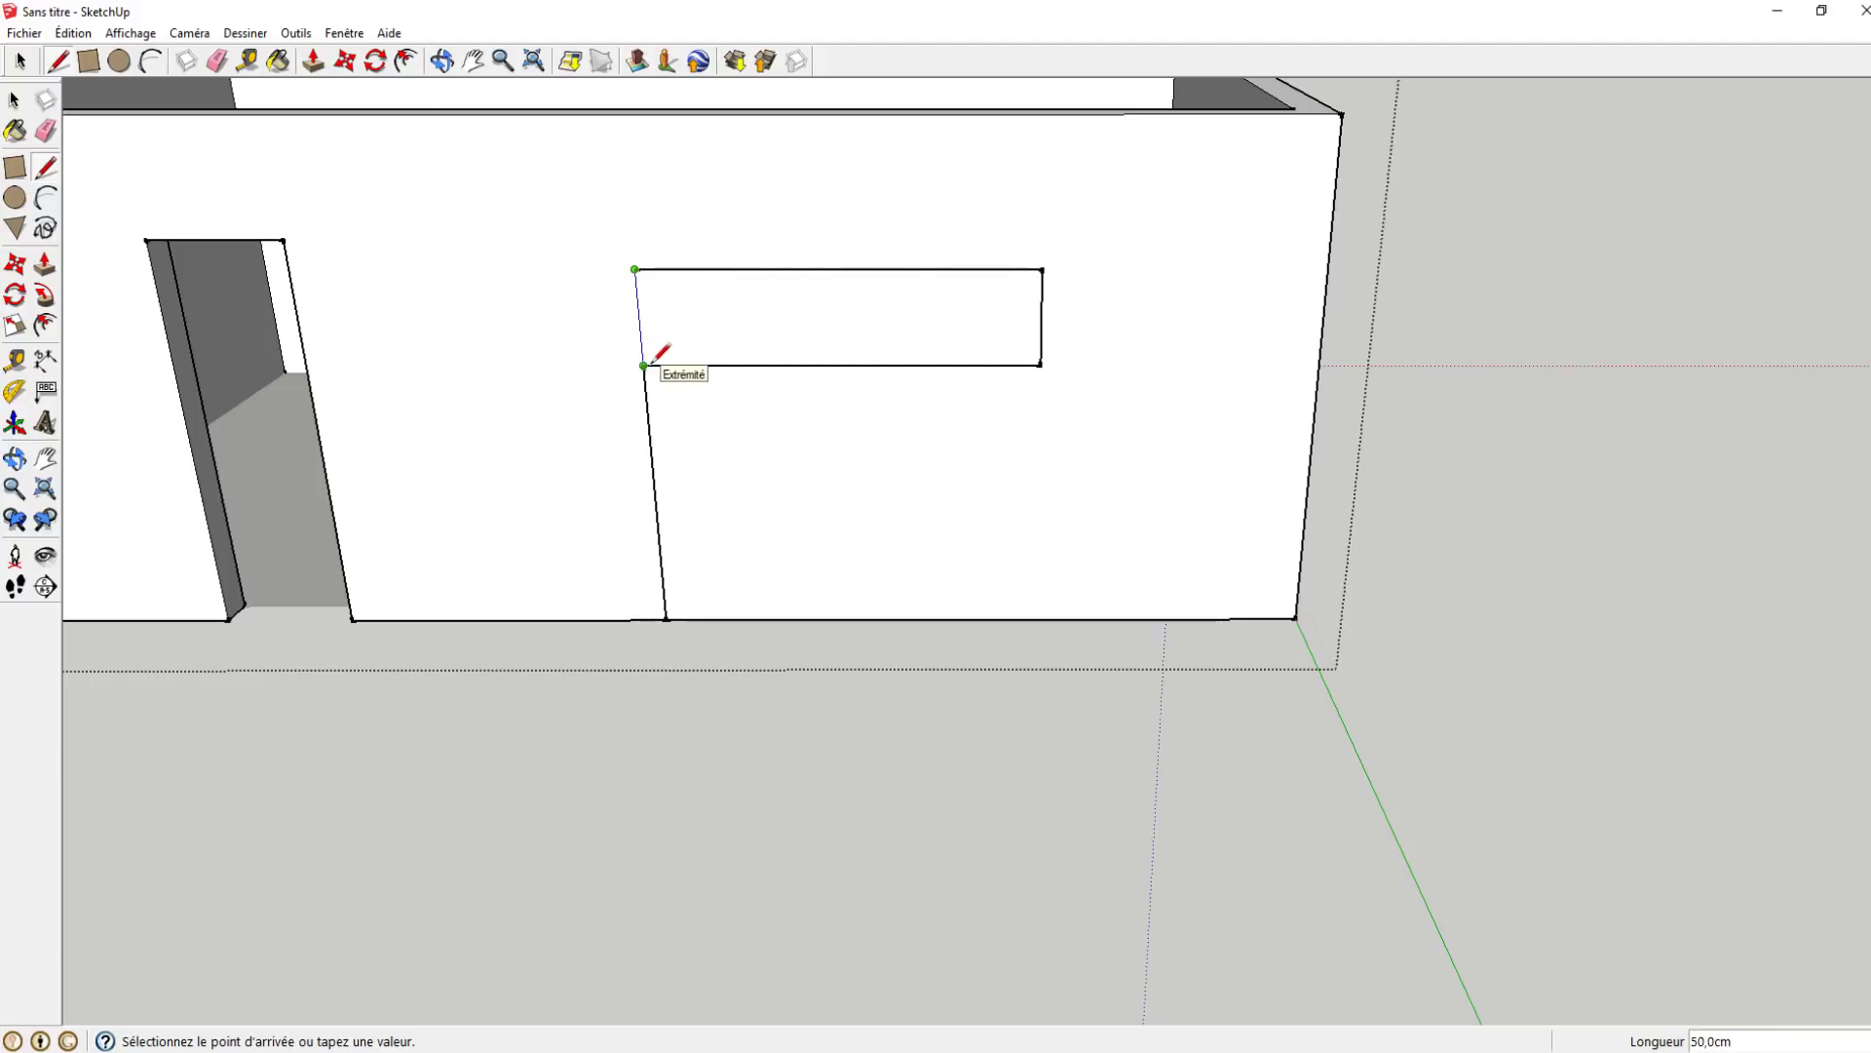
{"action": "scroll", "coordinate": [653, 360], "scroll_direction": "up", "scroll_amount": 2}
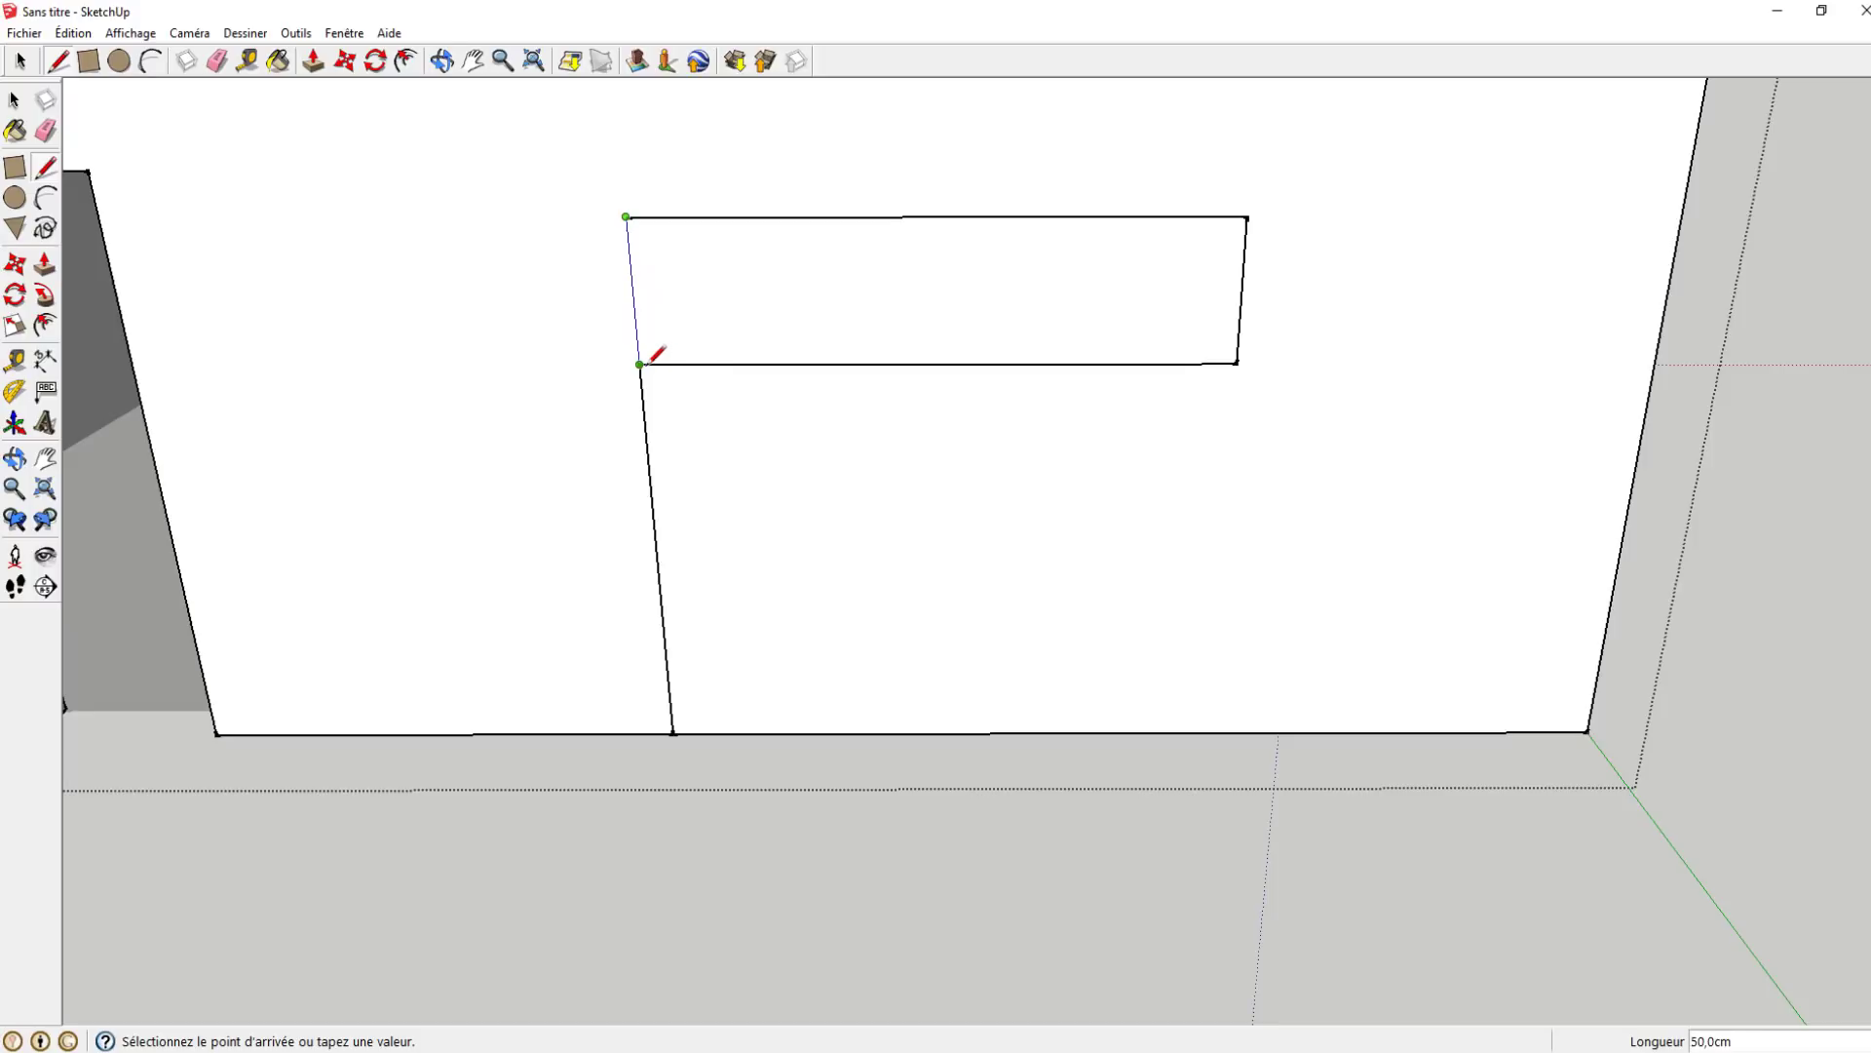
{"action": "middle_click_drag", "start_coordinate": [648, 360], "coordinate": [702, 380]}
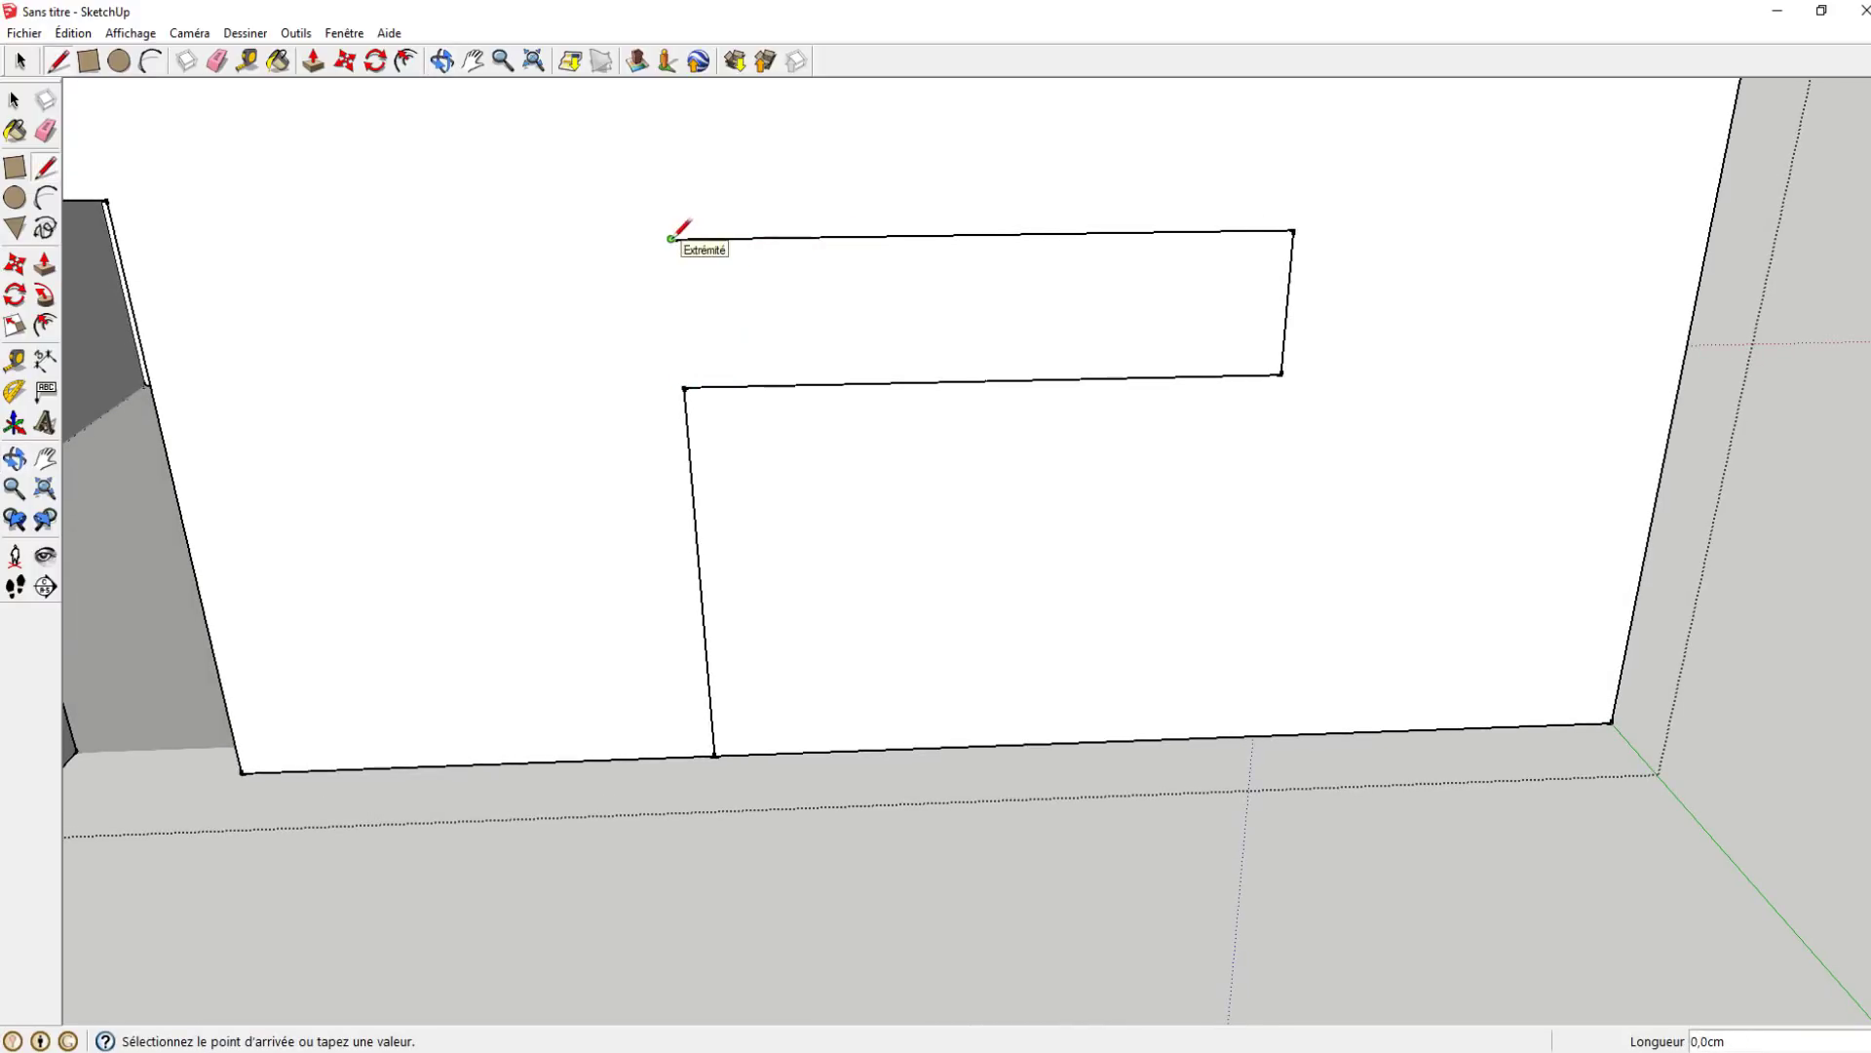
{"action": "left_click", "coordinate": [684, 387]}
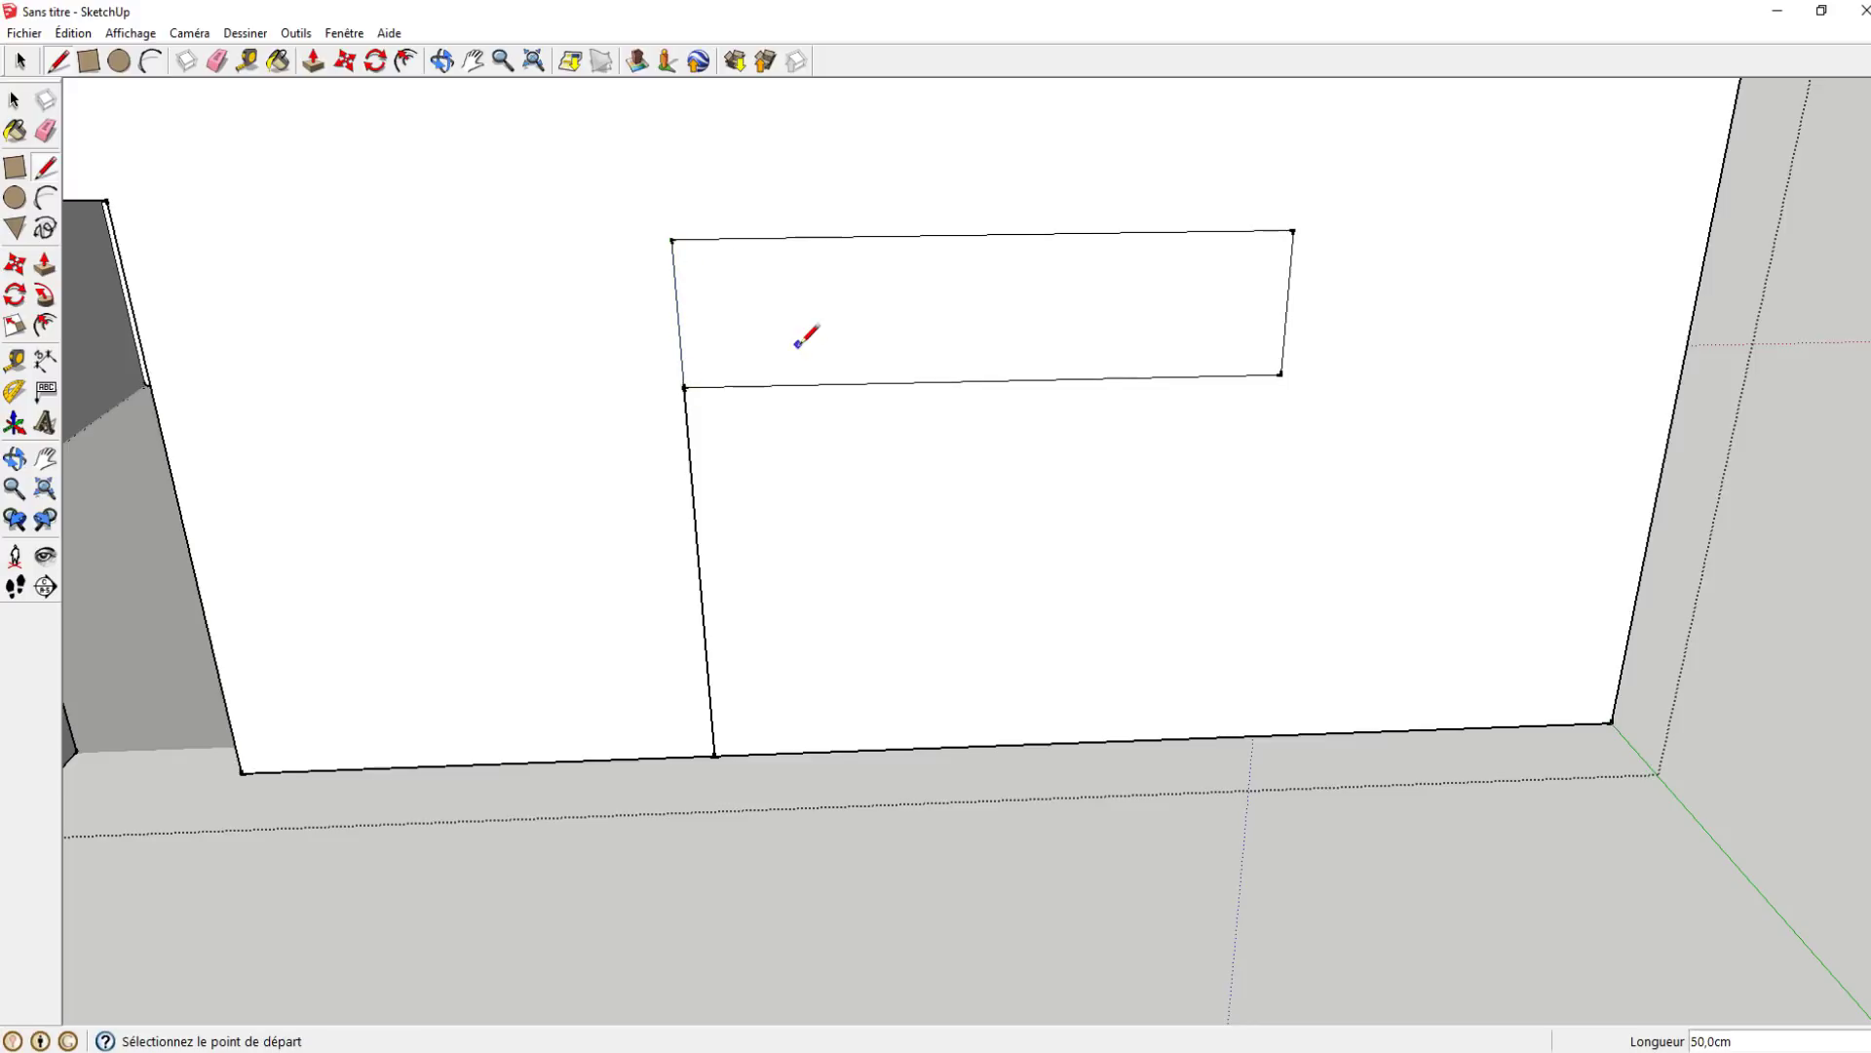
{"action": "left_click", "coordinate": [15, 100]}
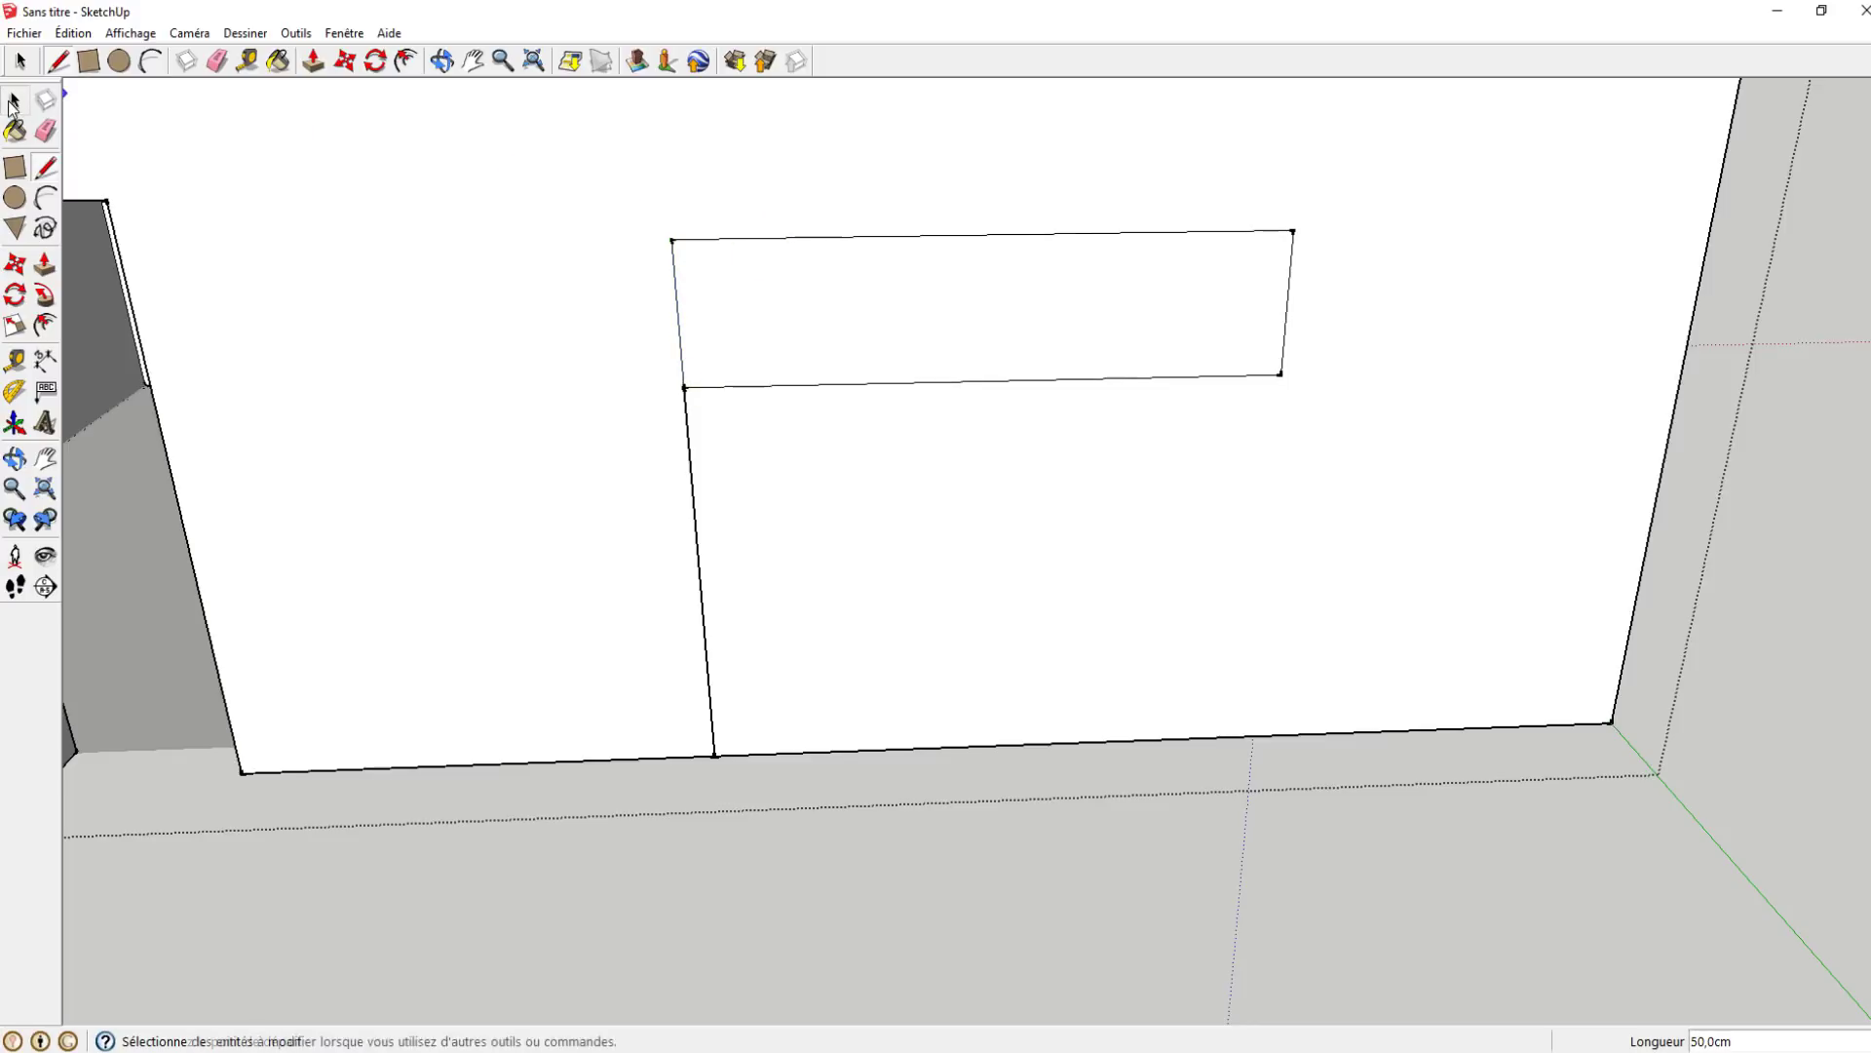
- Delete the outline's face and erase edges below it, undoing the over-erased rectangle edges
{"action": "left_click", "coordinate": [814, 274]}
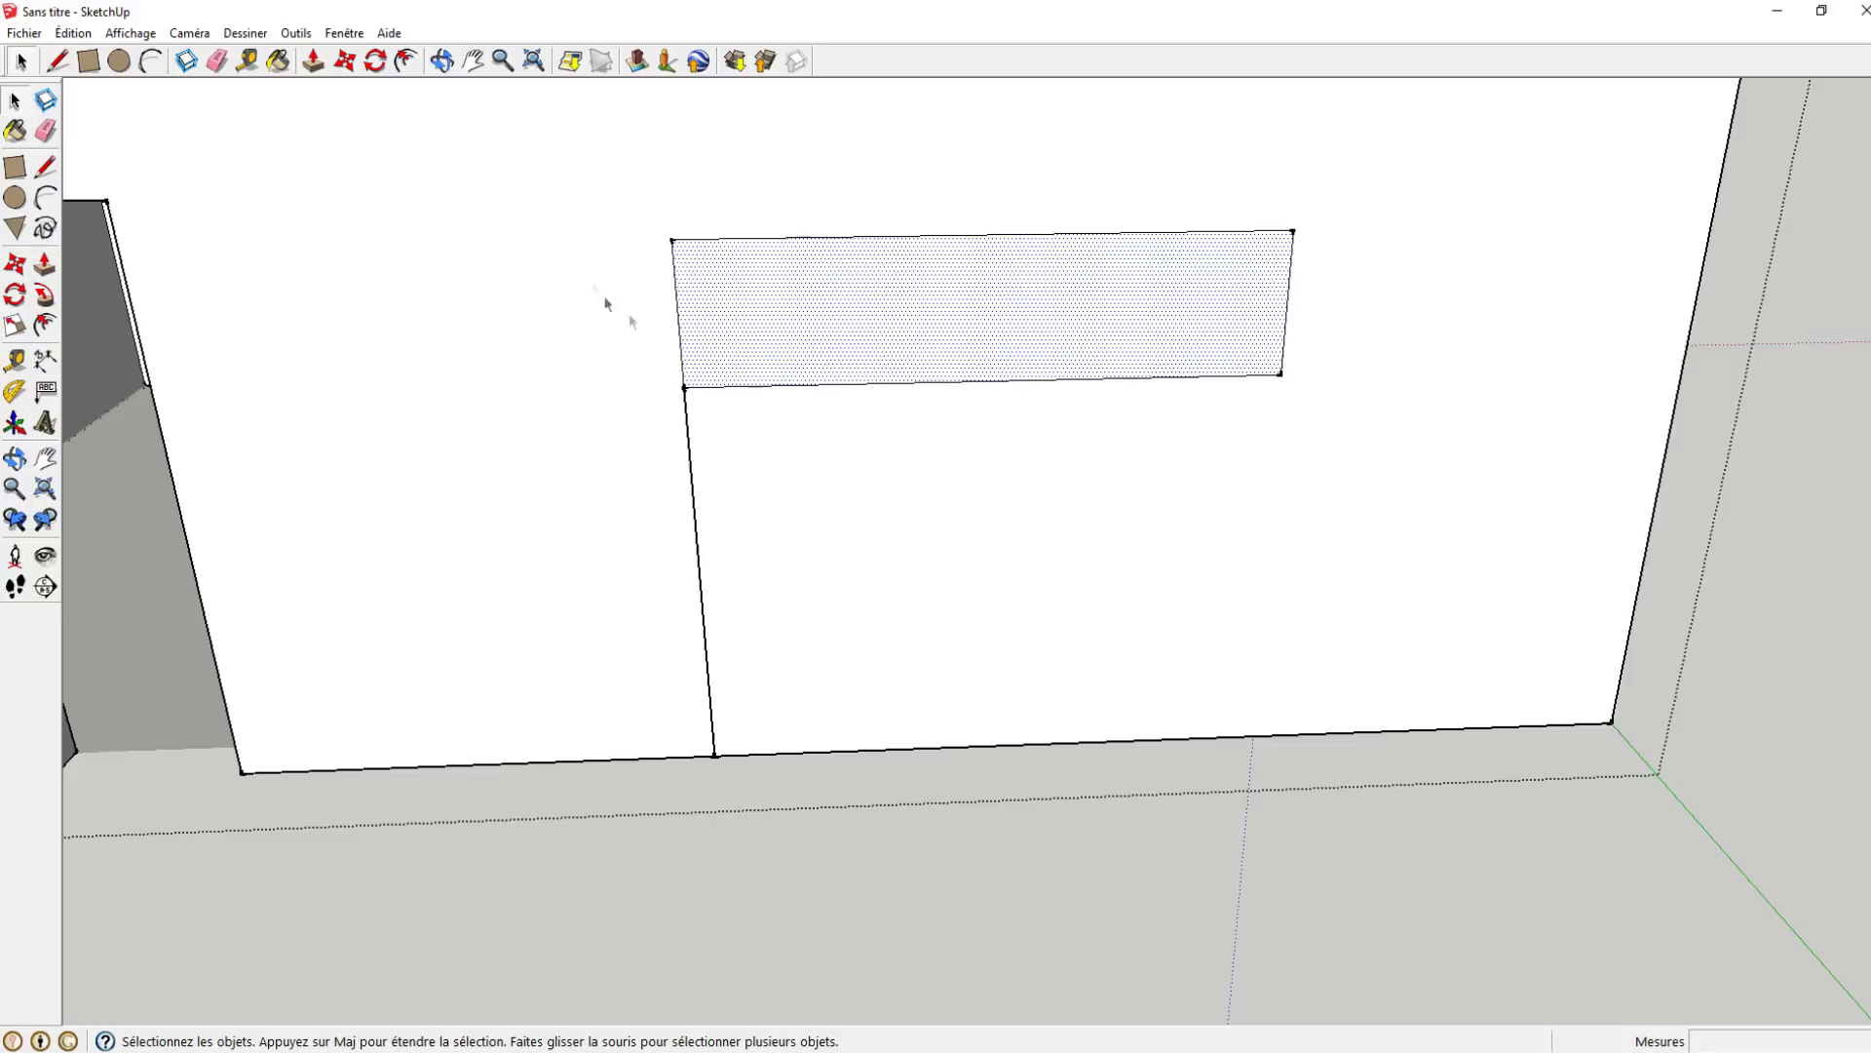
{"action": "scroll", "coordinate": [692, 453], "scroll_direction": "up", "scroll_amount": 5}
{"action": "key", "text": "Delete"}
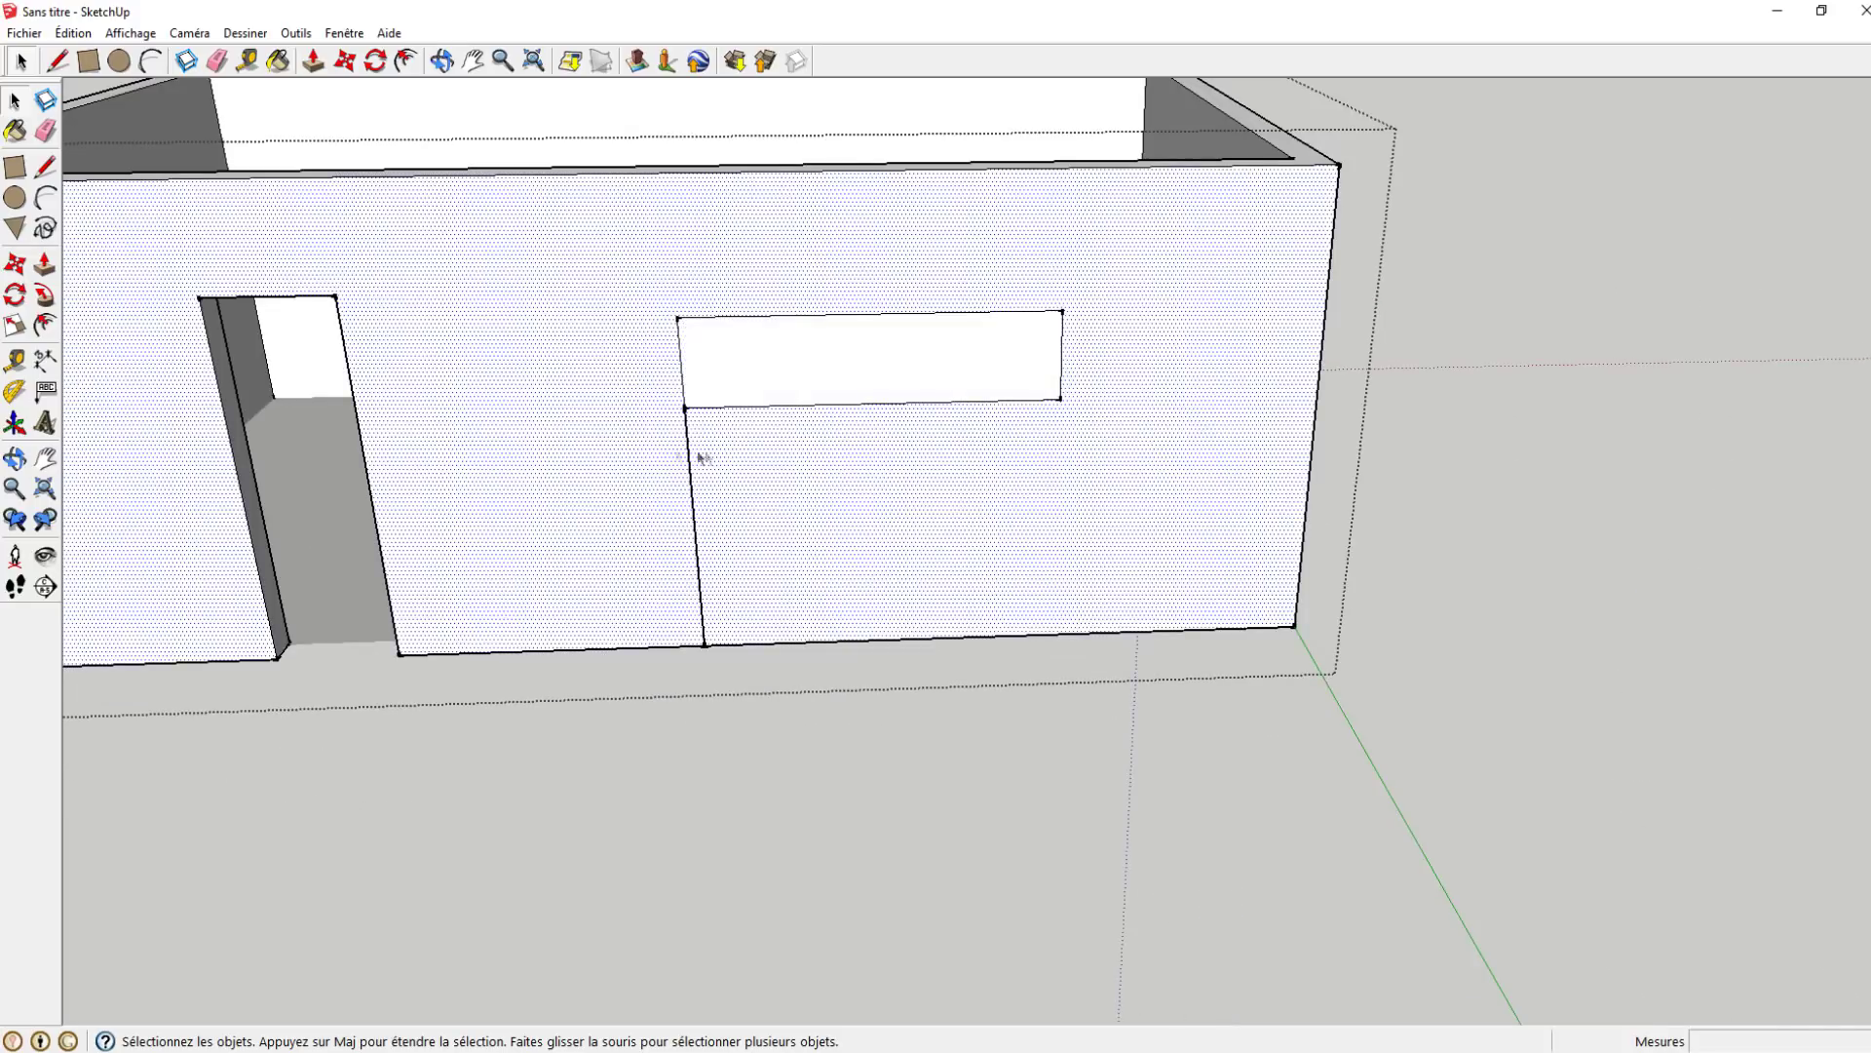
{"action": "triple_click", "coordinate": [793, 430]}
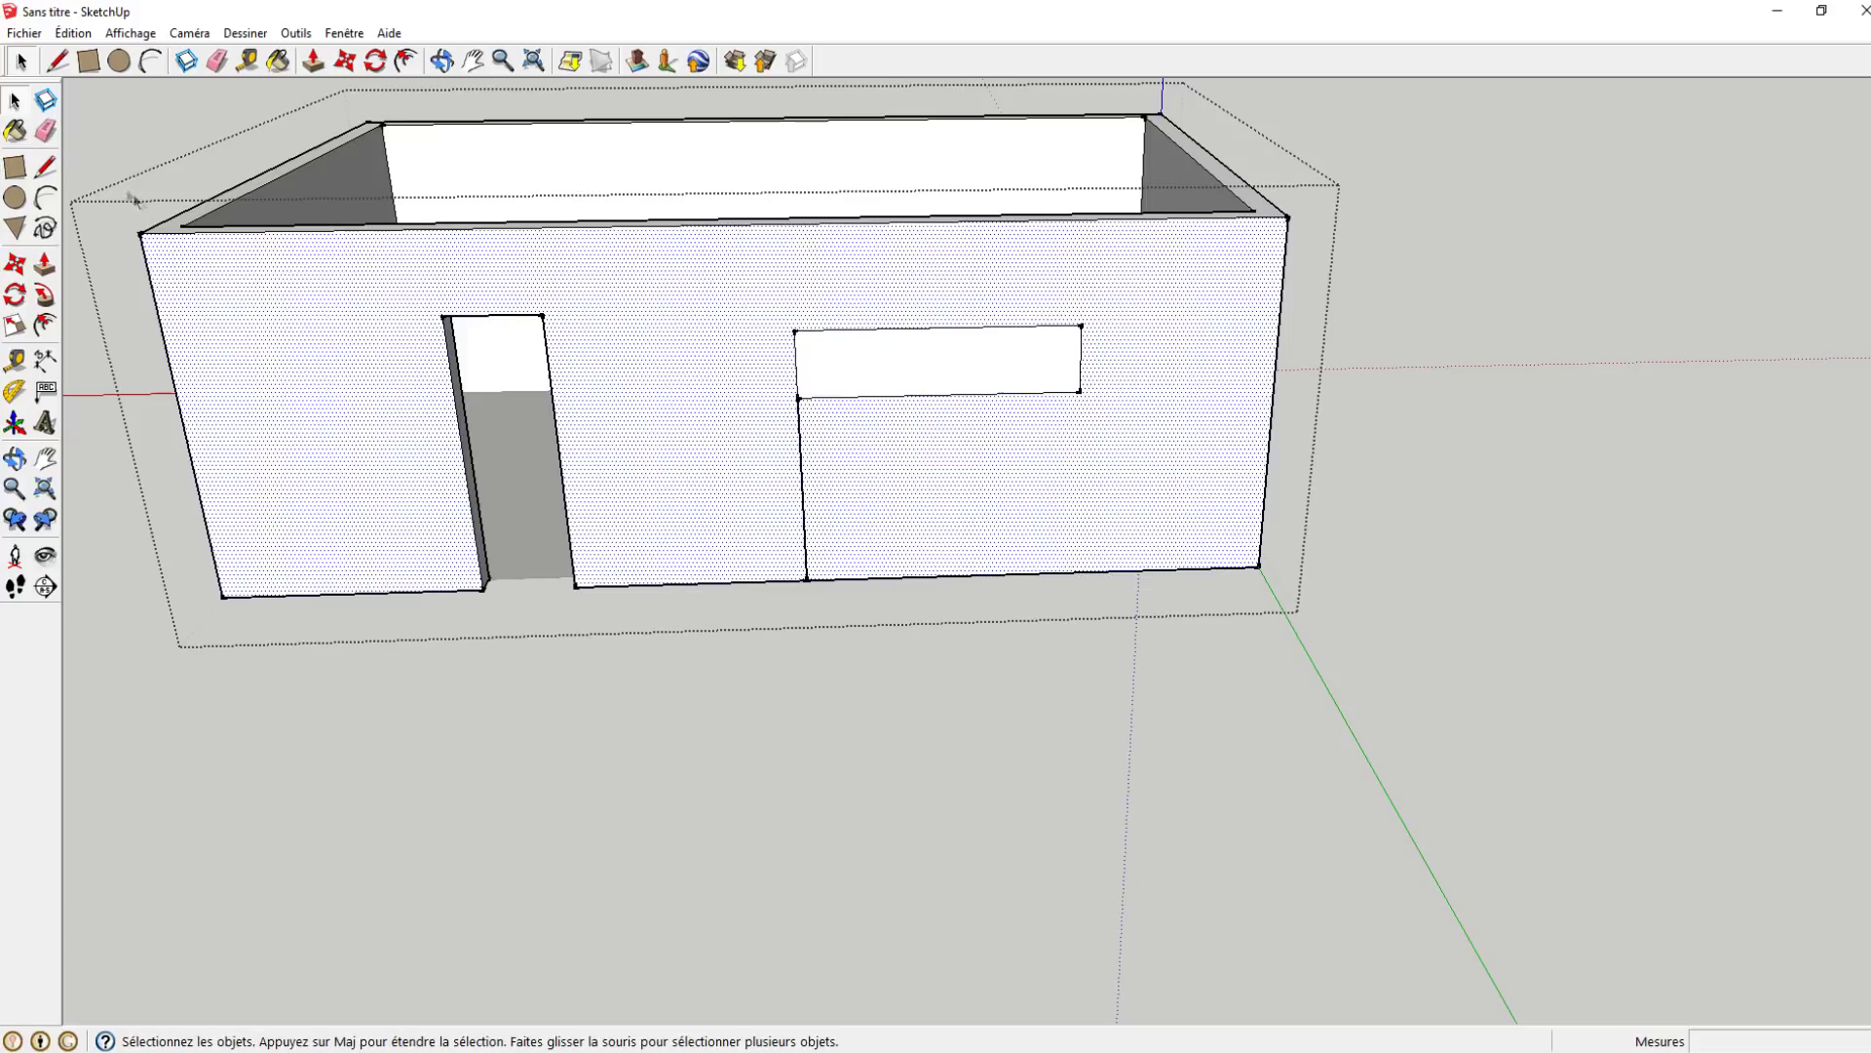
{"action": "left_click", "coordinate": [46, 130]}
{"action": "scroll", "coordinate": [815, 422], "scroll_direction": "up", "scroll_amount": 1}
{"action": "scroll", "coordinate": [798, 409], "scroll_direction": "up", "scroll_amount": 1}
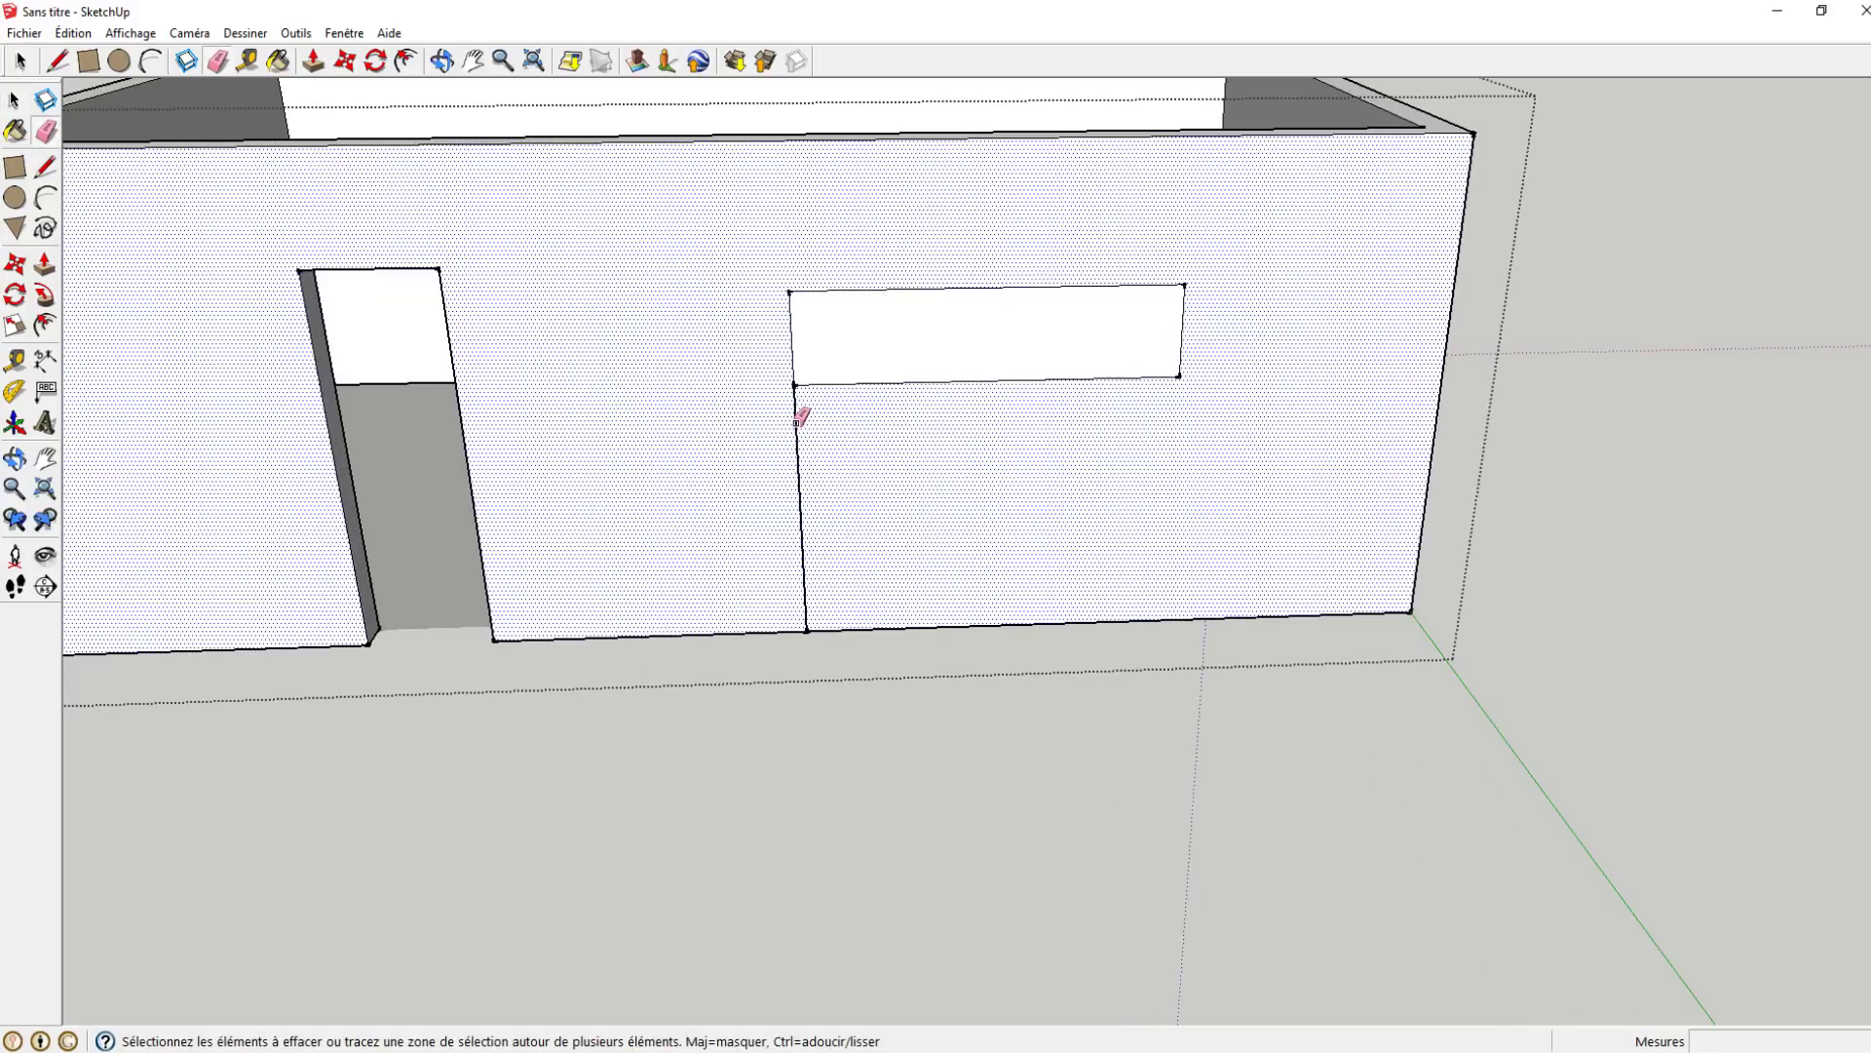
{"action": "scroll", "coordinate": [798, 410], "scroll_direction": "up", "scroll_amount": 1}
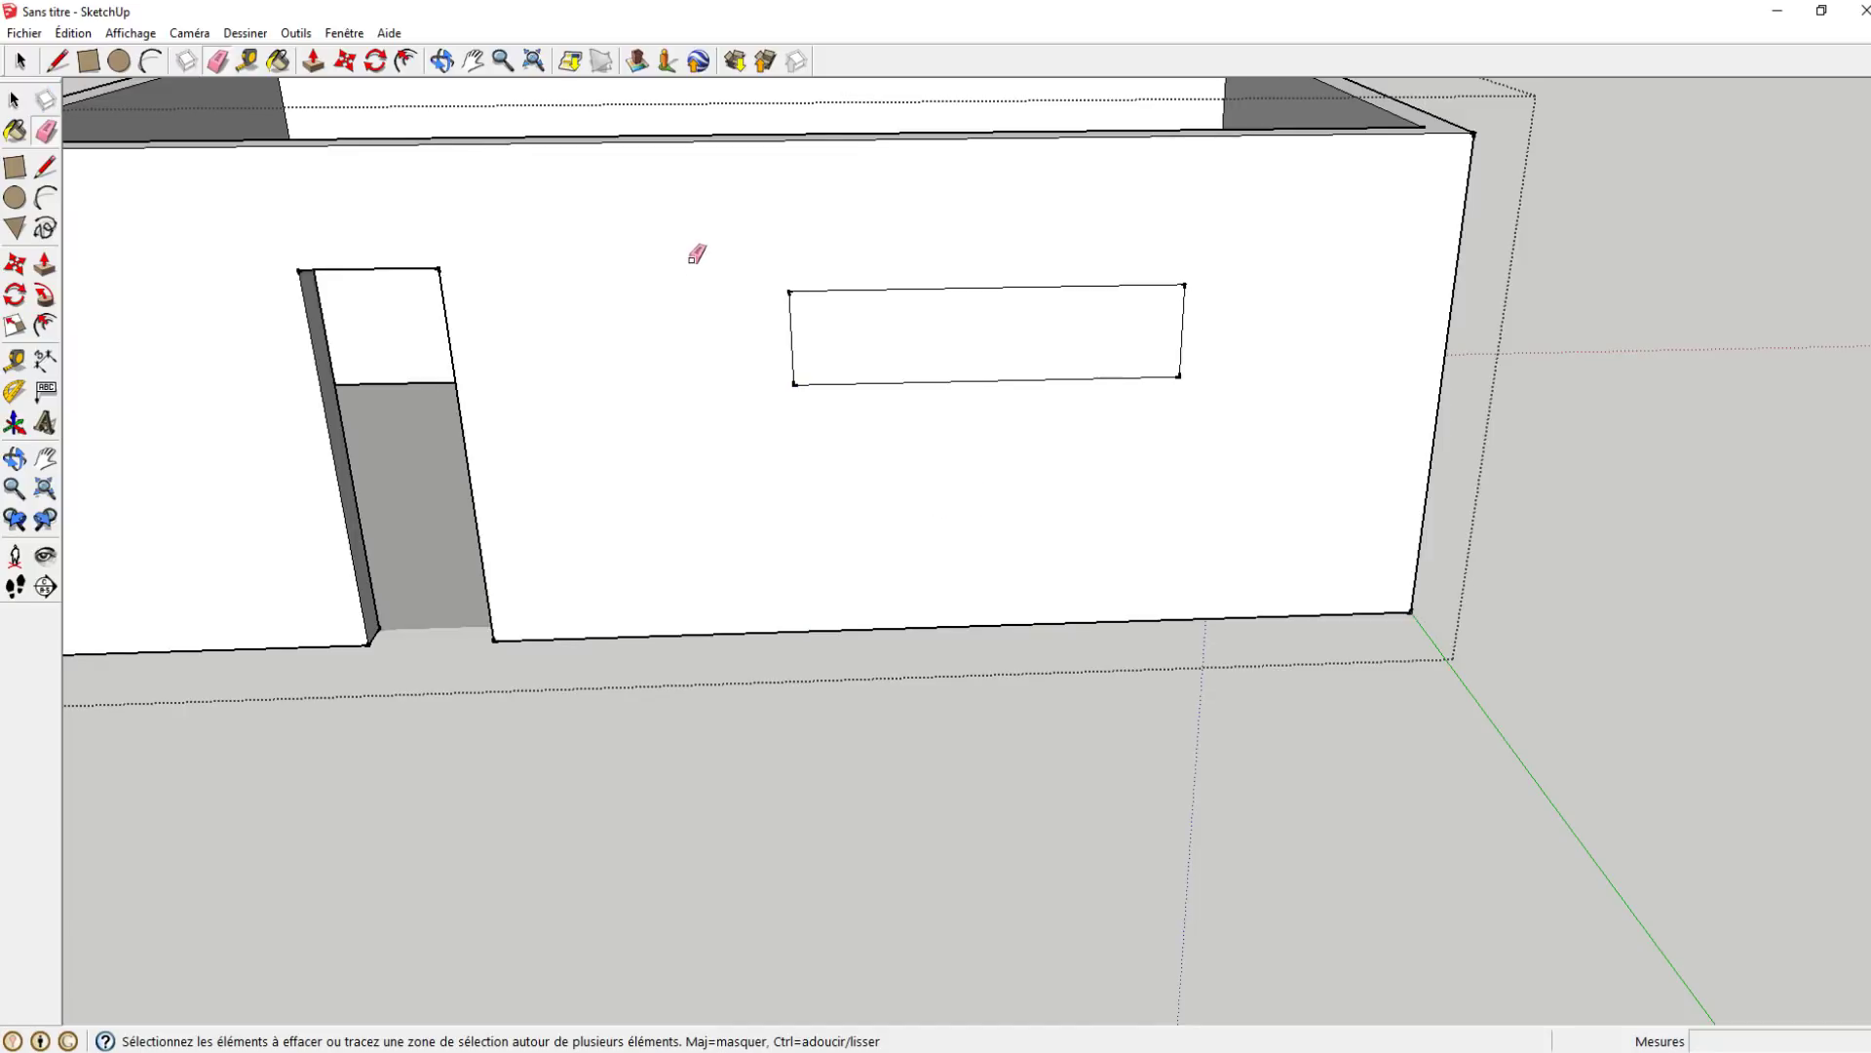
{"action": "left_click_drag", "start_coordinate": [835, 287], "coordinate": [840, 332]}
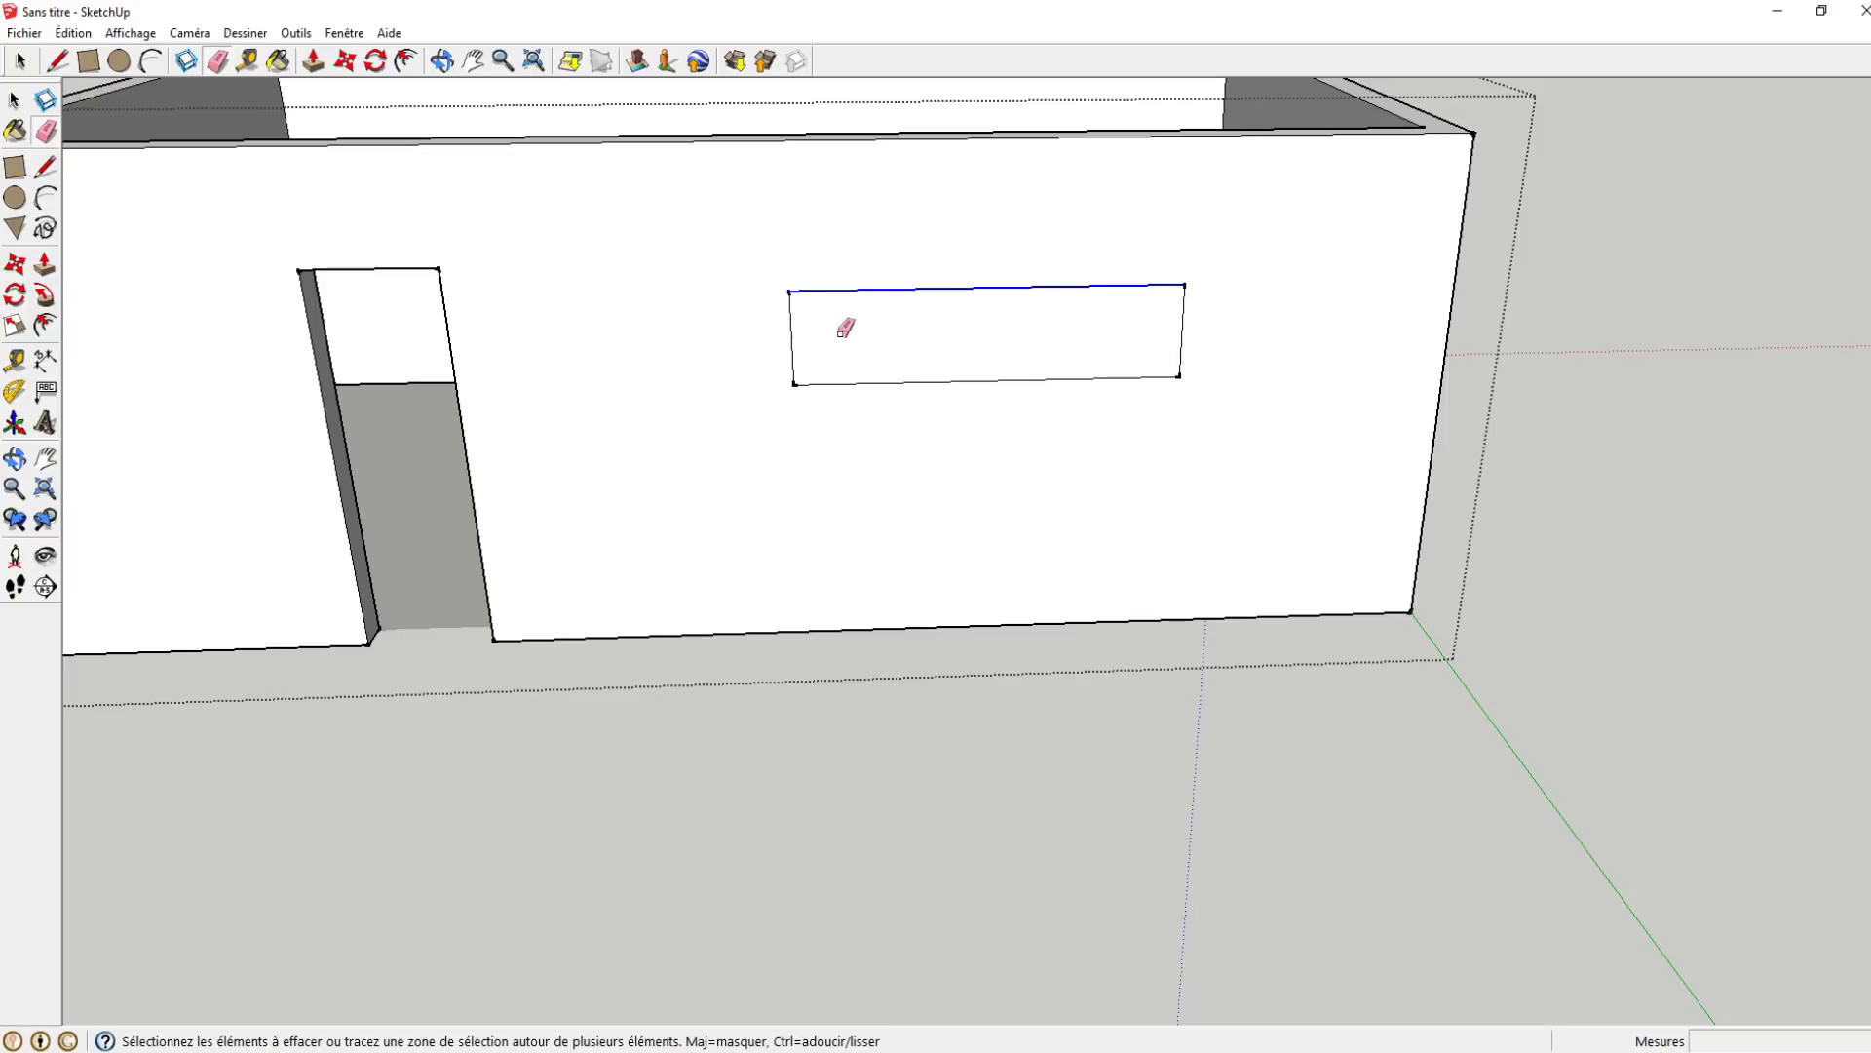
{"action": "mouse_move", "coordinate": [840, 332]}
{"action": "left_mouse_down"}
{"action": "mouse_move", "coordinate": [804, 400]}
{"action": "mouse_move", "coordinate": [877, 355]}
{"action": "mouse_move", "coordinate": [1225, 343]}
{"action": "left_mouse_up"}
{"action": "key", "text": "ctrl+z"}
- Push/Pull the 210 by 50 cm rectangle through the wall as a window opening
{"action": "left_click", "coordinate": [40, 271]}
{"action": "left_click", "coordinate": [890, 346]}
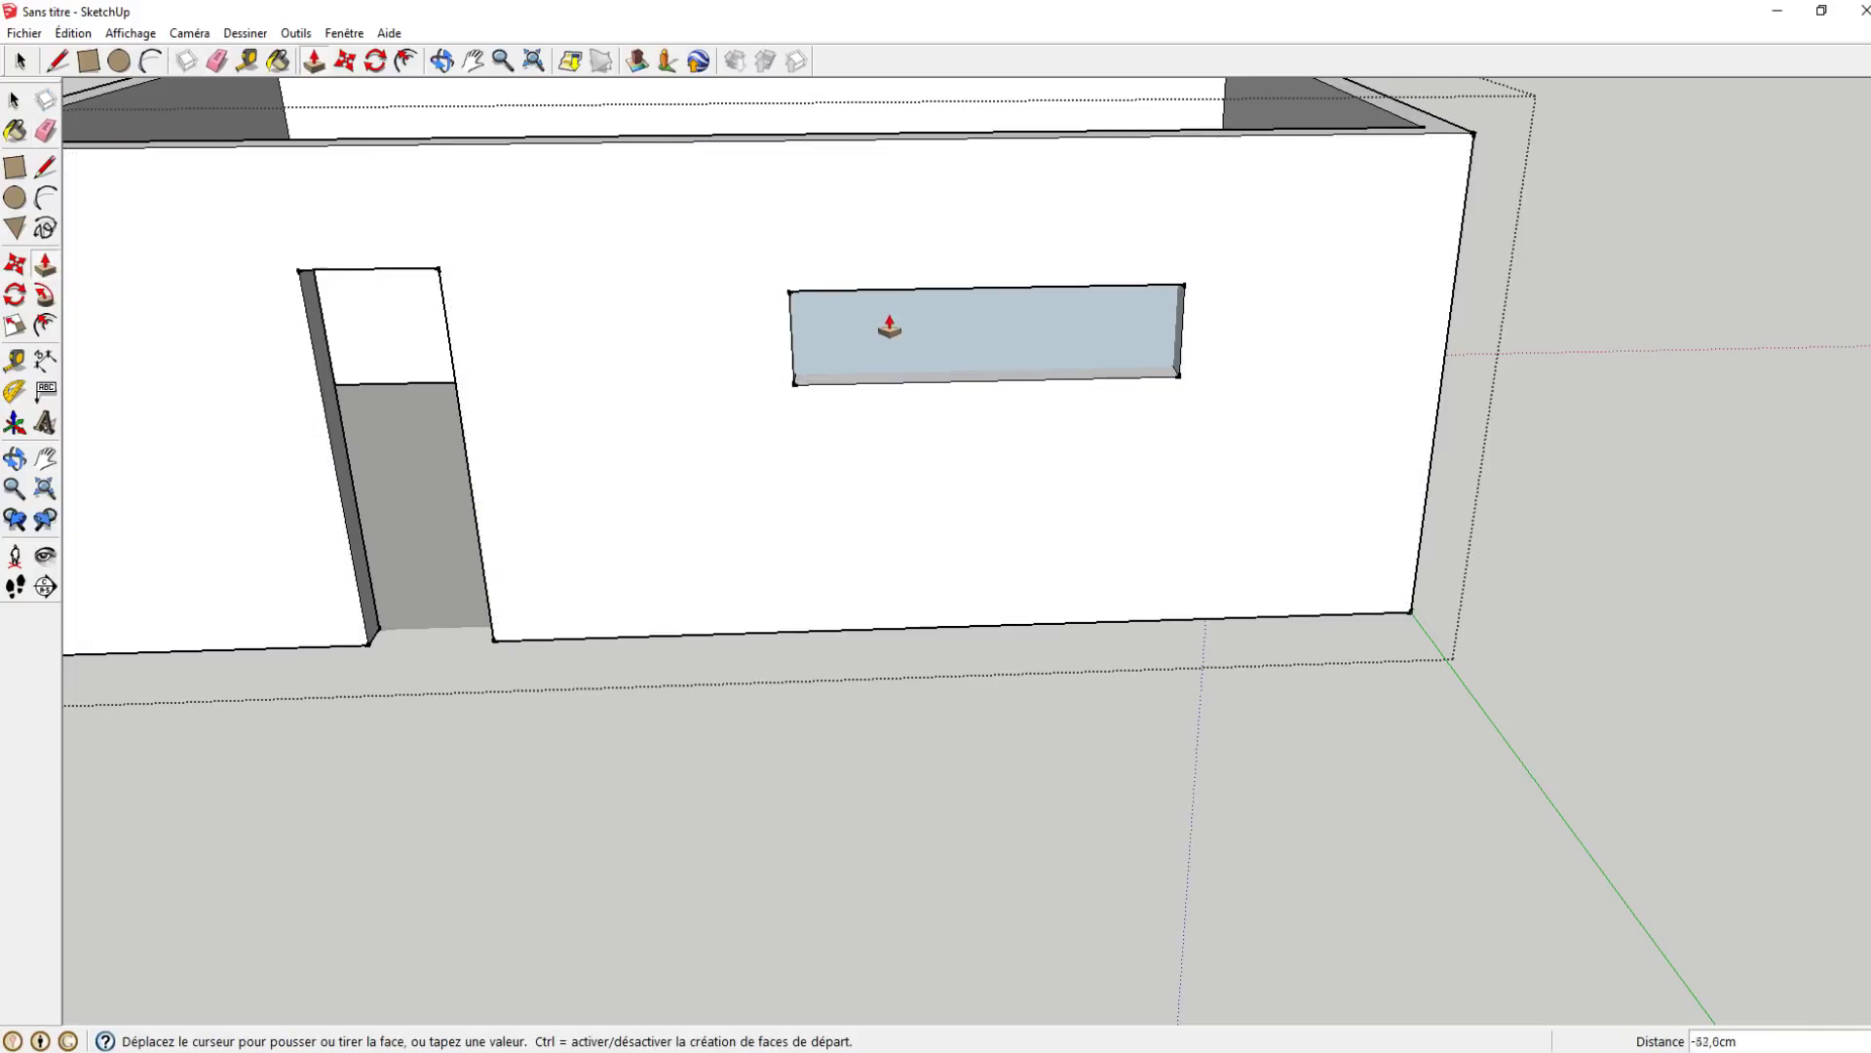
{"action": "left_click", "coordinate": [823, 321]}
{"action": "middle_click_drag", "start_coordinate": [951, 410], "coordinate": [714, 237]}
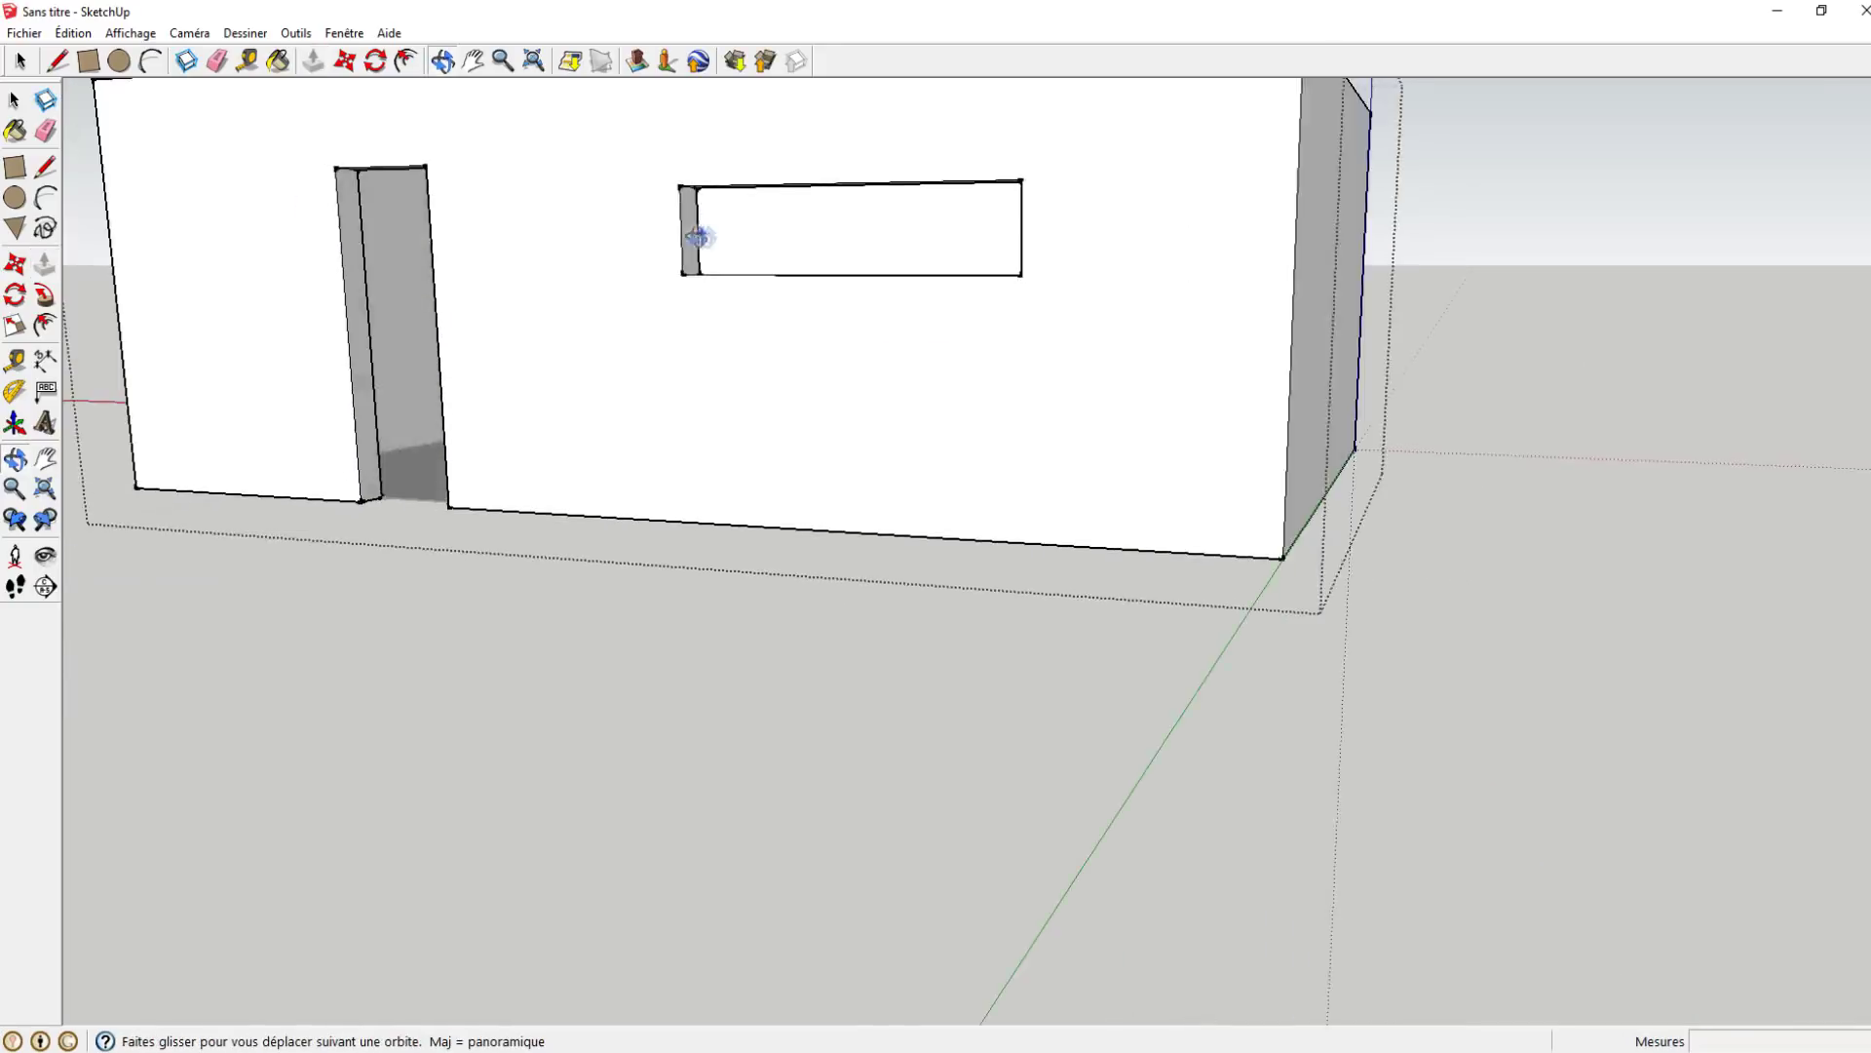
{"action": "scroll", "coordinate": [737, 553], "scroll_direction": "up", "scroll_amount": 5}
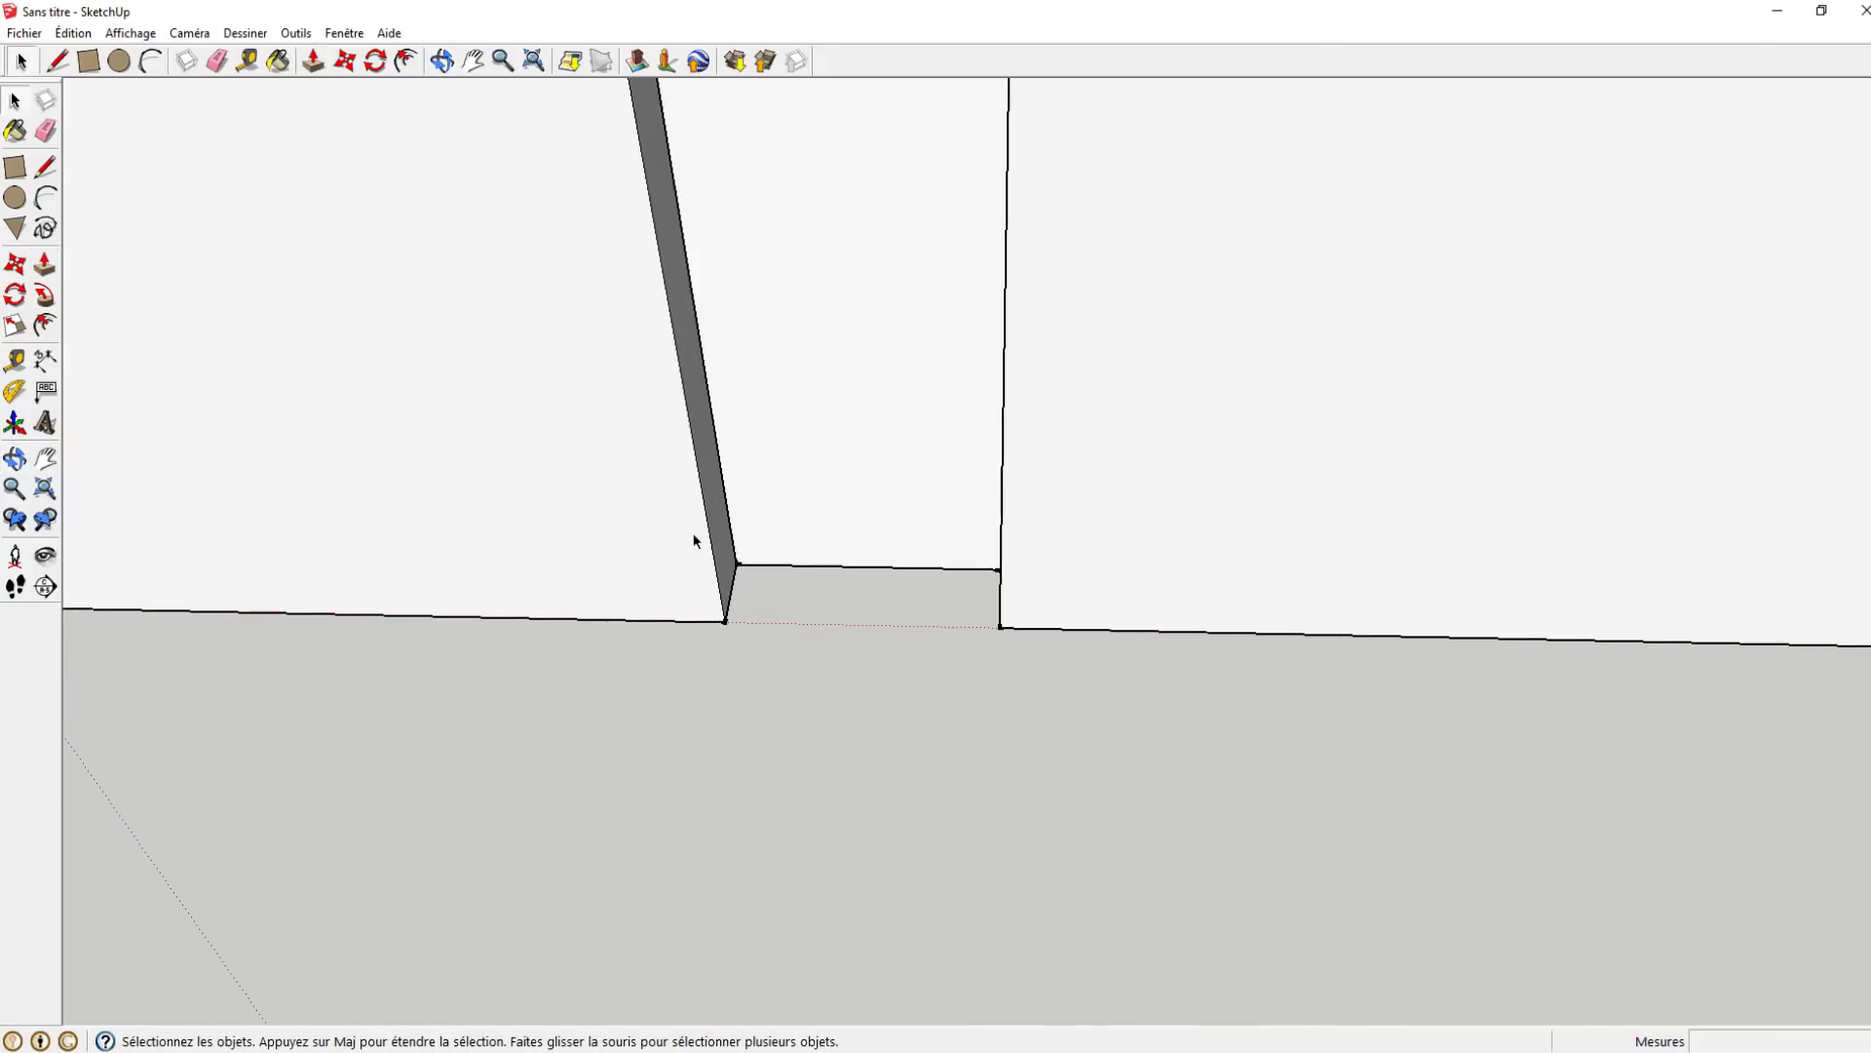
{"action": "scroll", "coordinate": [695, 541], "scroll_direction": "down", "scroll_amount": 2}
{"action": "scroll", "coordinate": [697, 553], "scroll_direction": "down", "scroll_amount": 3}
{"action": "scroll", "coordinate": [697, 553], "scroll_direction": "down", "scroll_amount": 3}
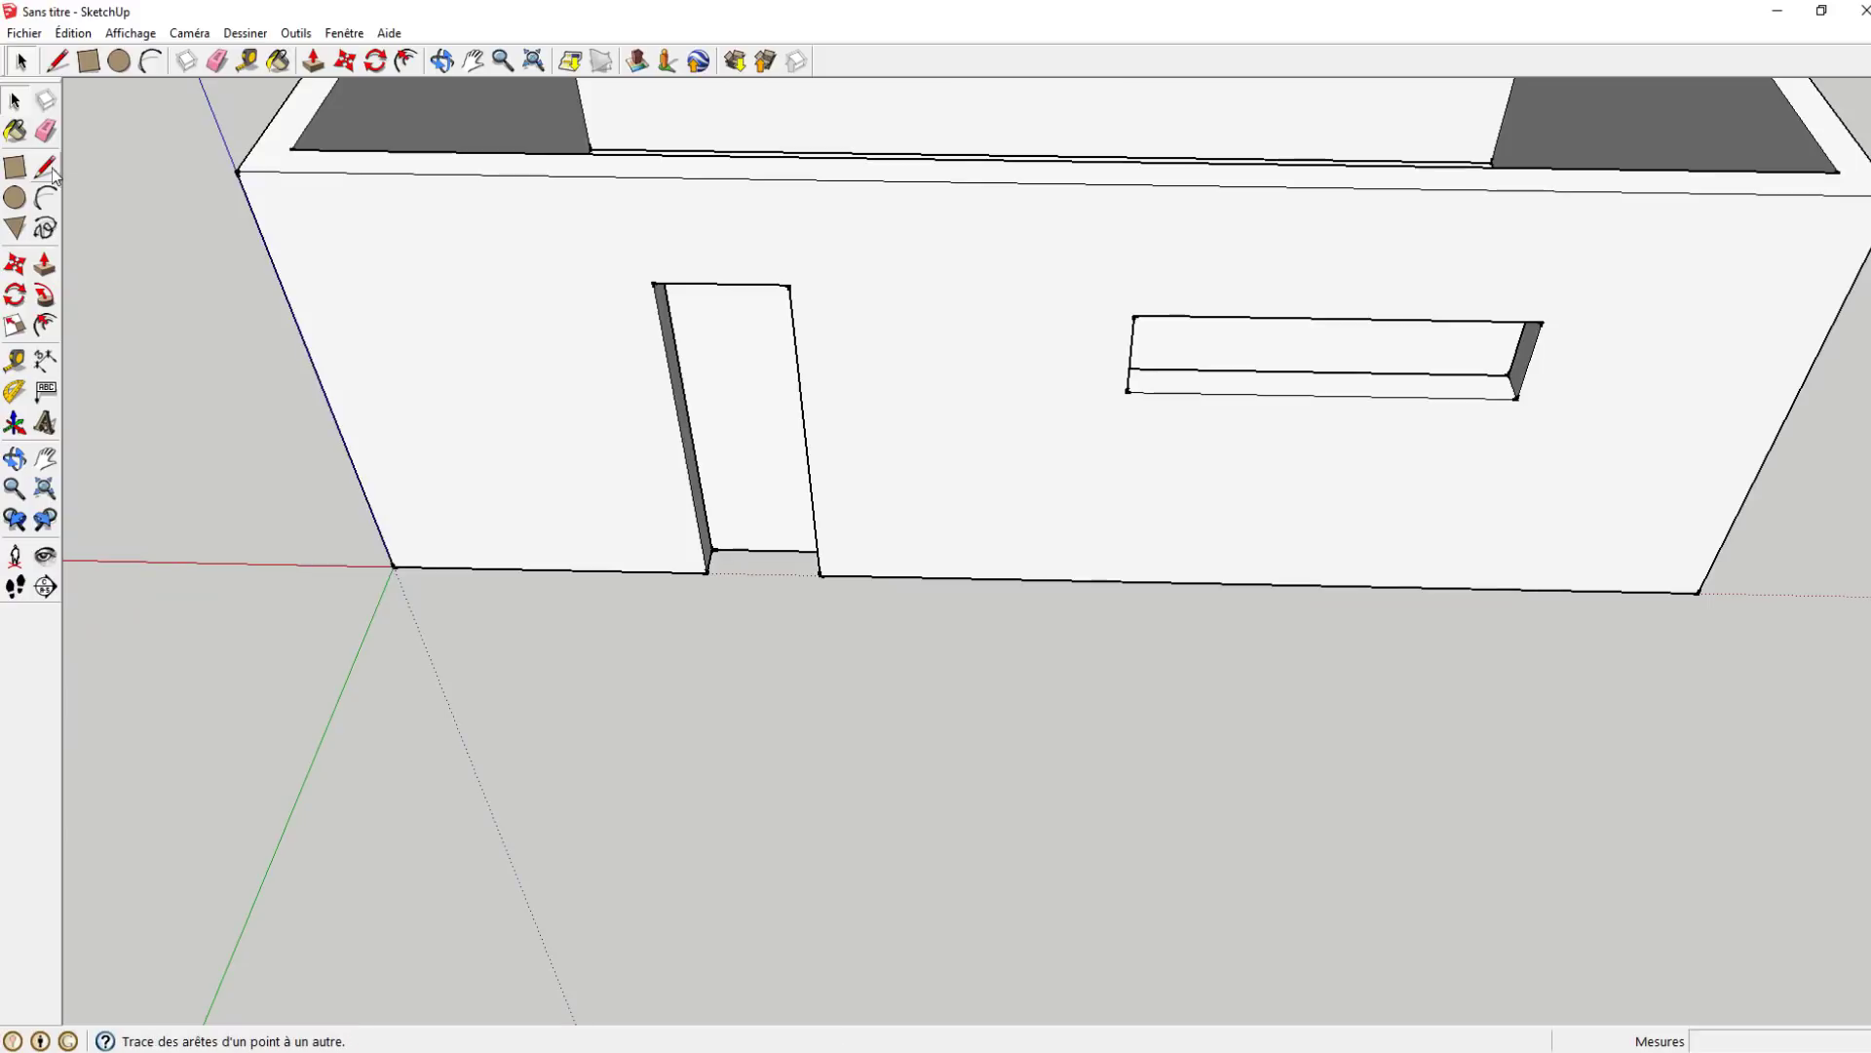
{"action": "left_click", "coordinate": [51, 168]}
{"action": "scroll", "coordinate": [710, 546], "scroll_direction": "up", "scroll_amount": 5}
- Draw a closed L-shaped face on the floor at the door opening's corner
{"action": "left_click", "coordinate": [680, 525]}
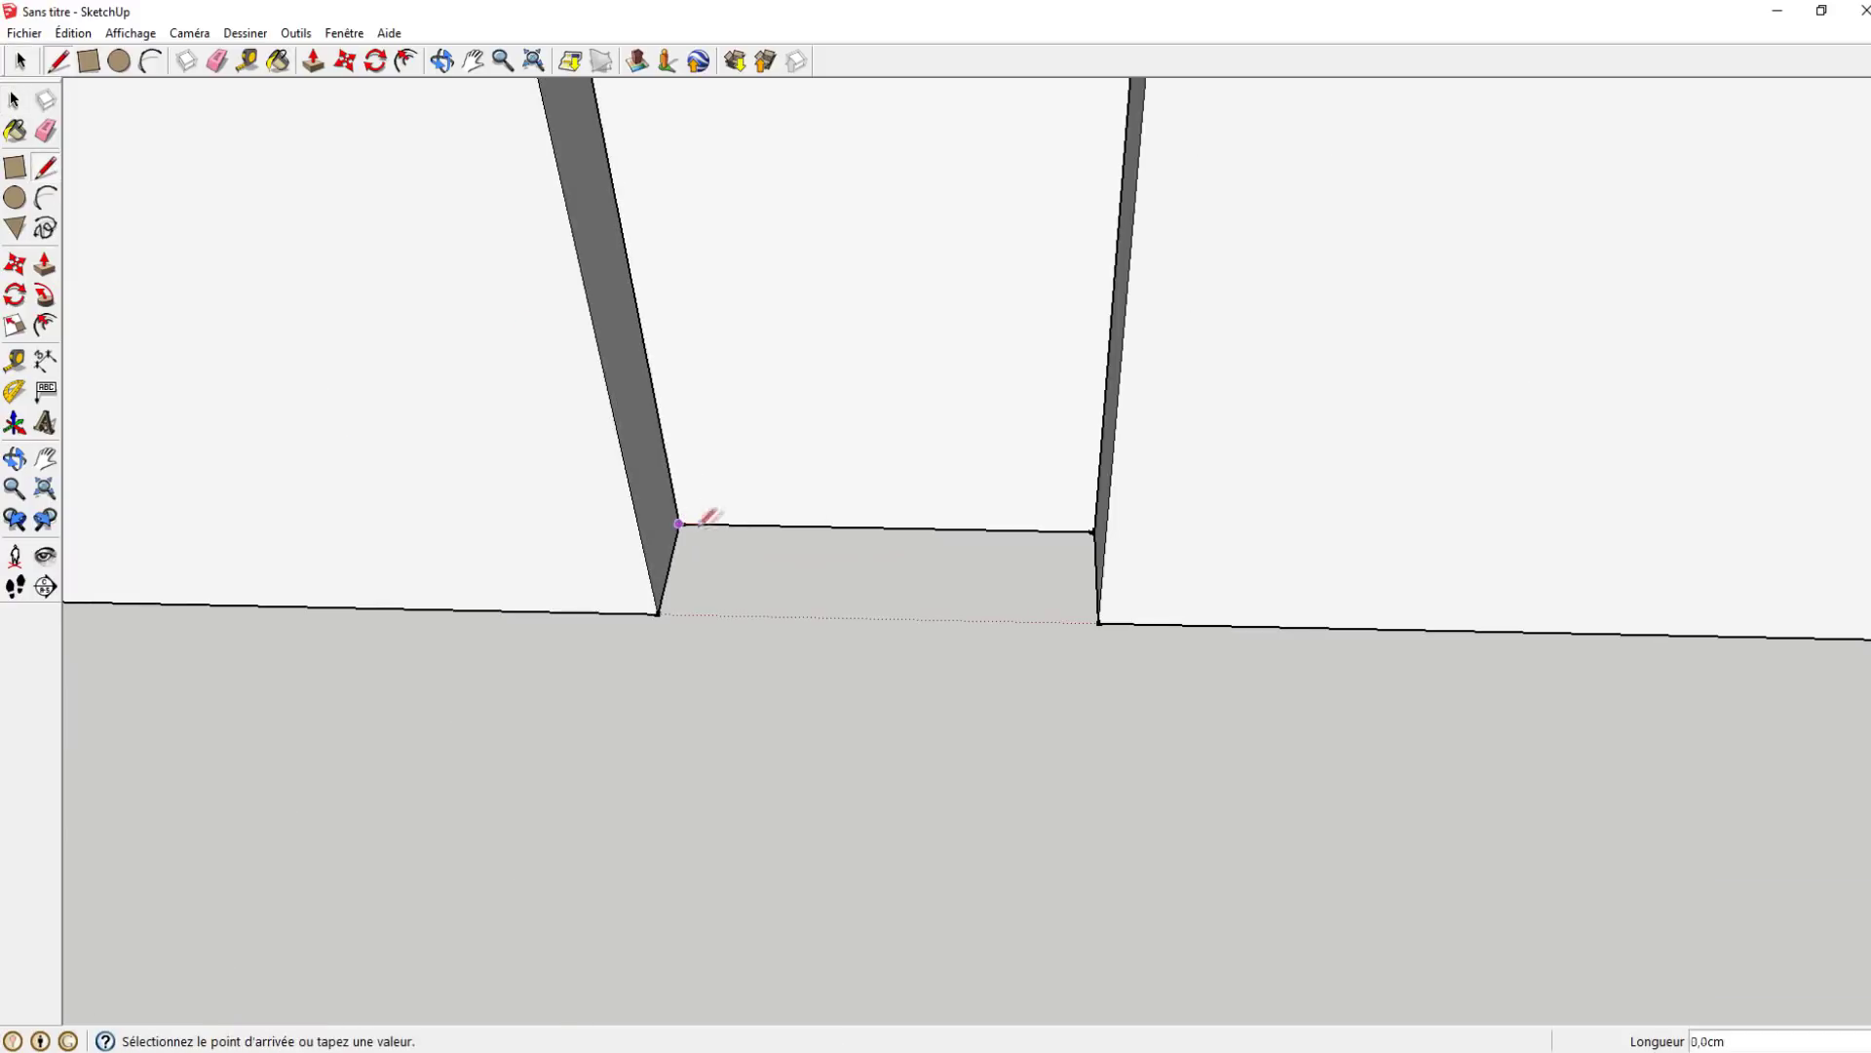
{"action": "left_click", "coordinate": [681, 524]}
{"action": "left_click", "coordinate": [660, 613]}
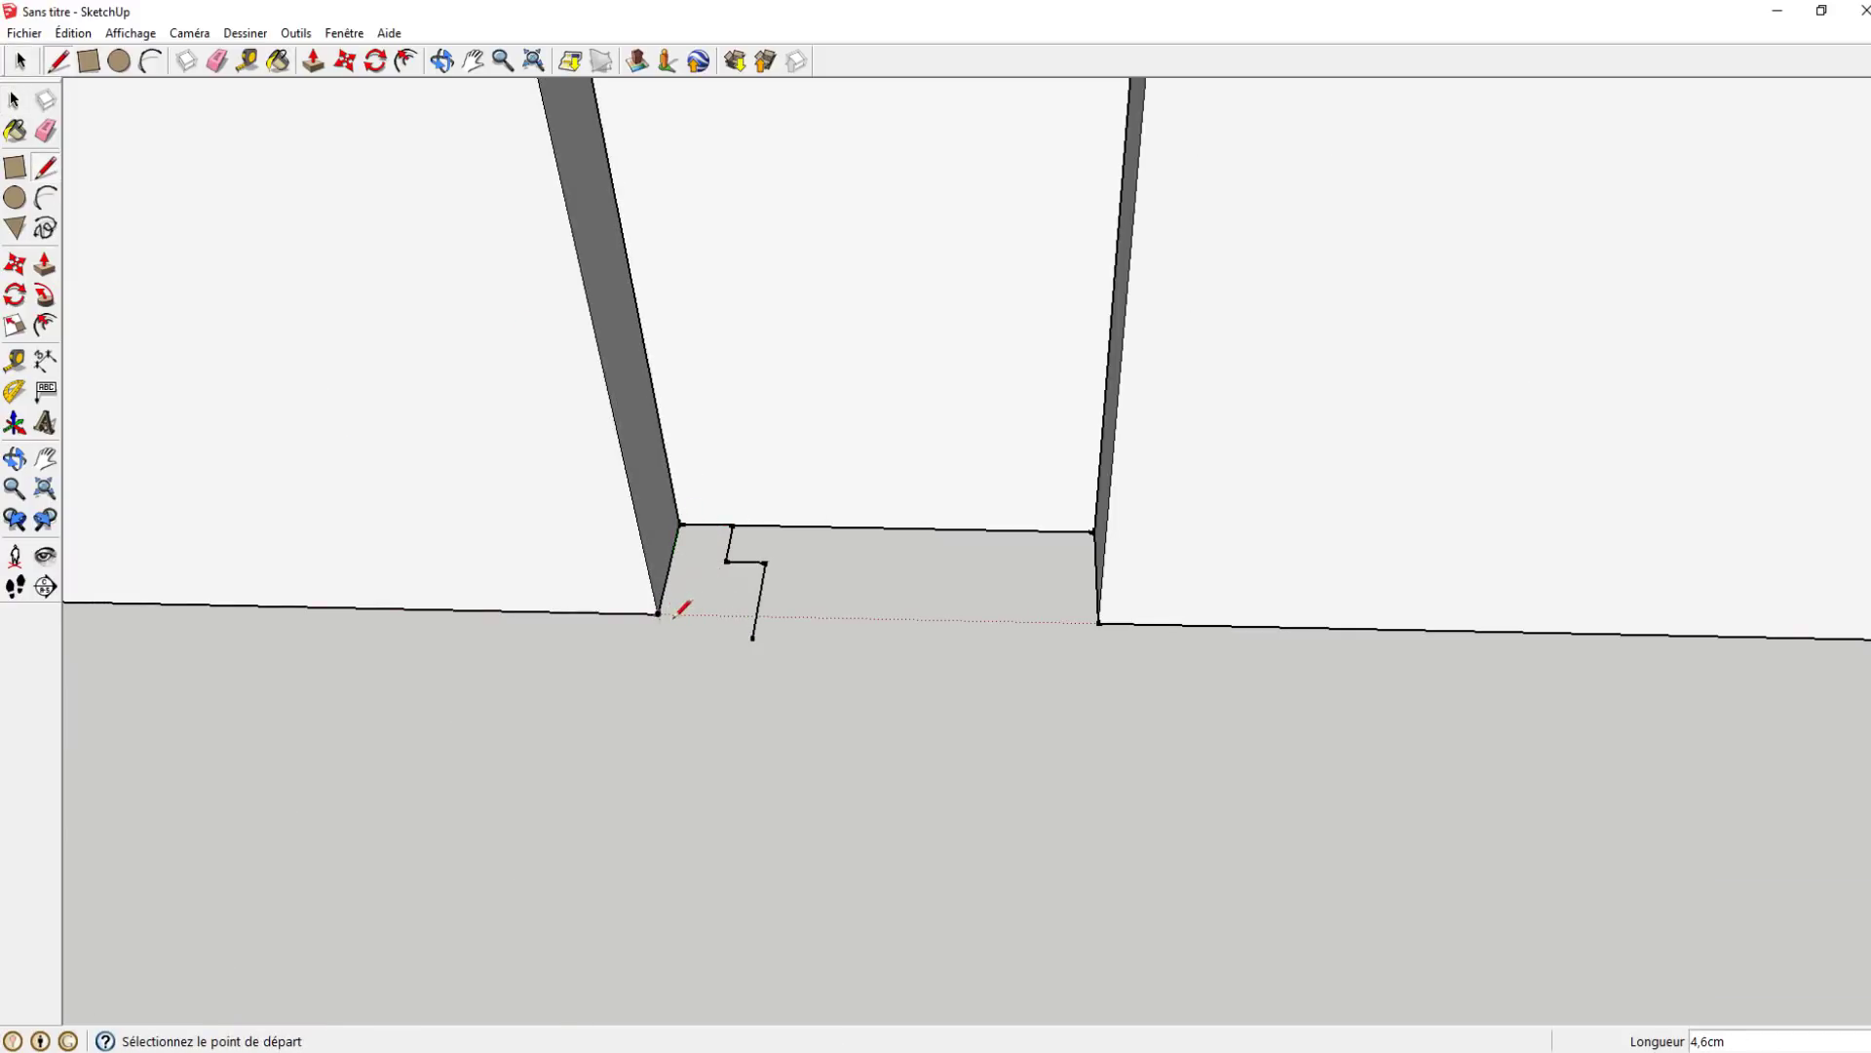
{"action": "left_click", "coordinate": [660, 613]}
{"action": "left_click", "coordinate": [755, 615]}
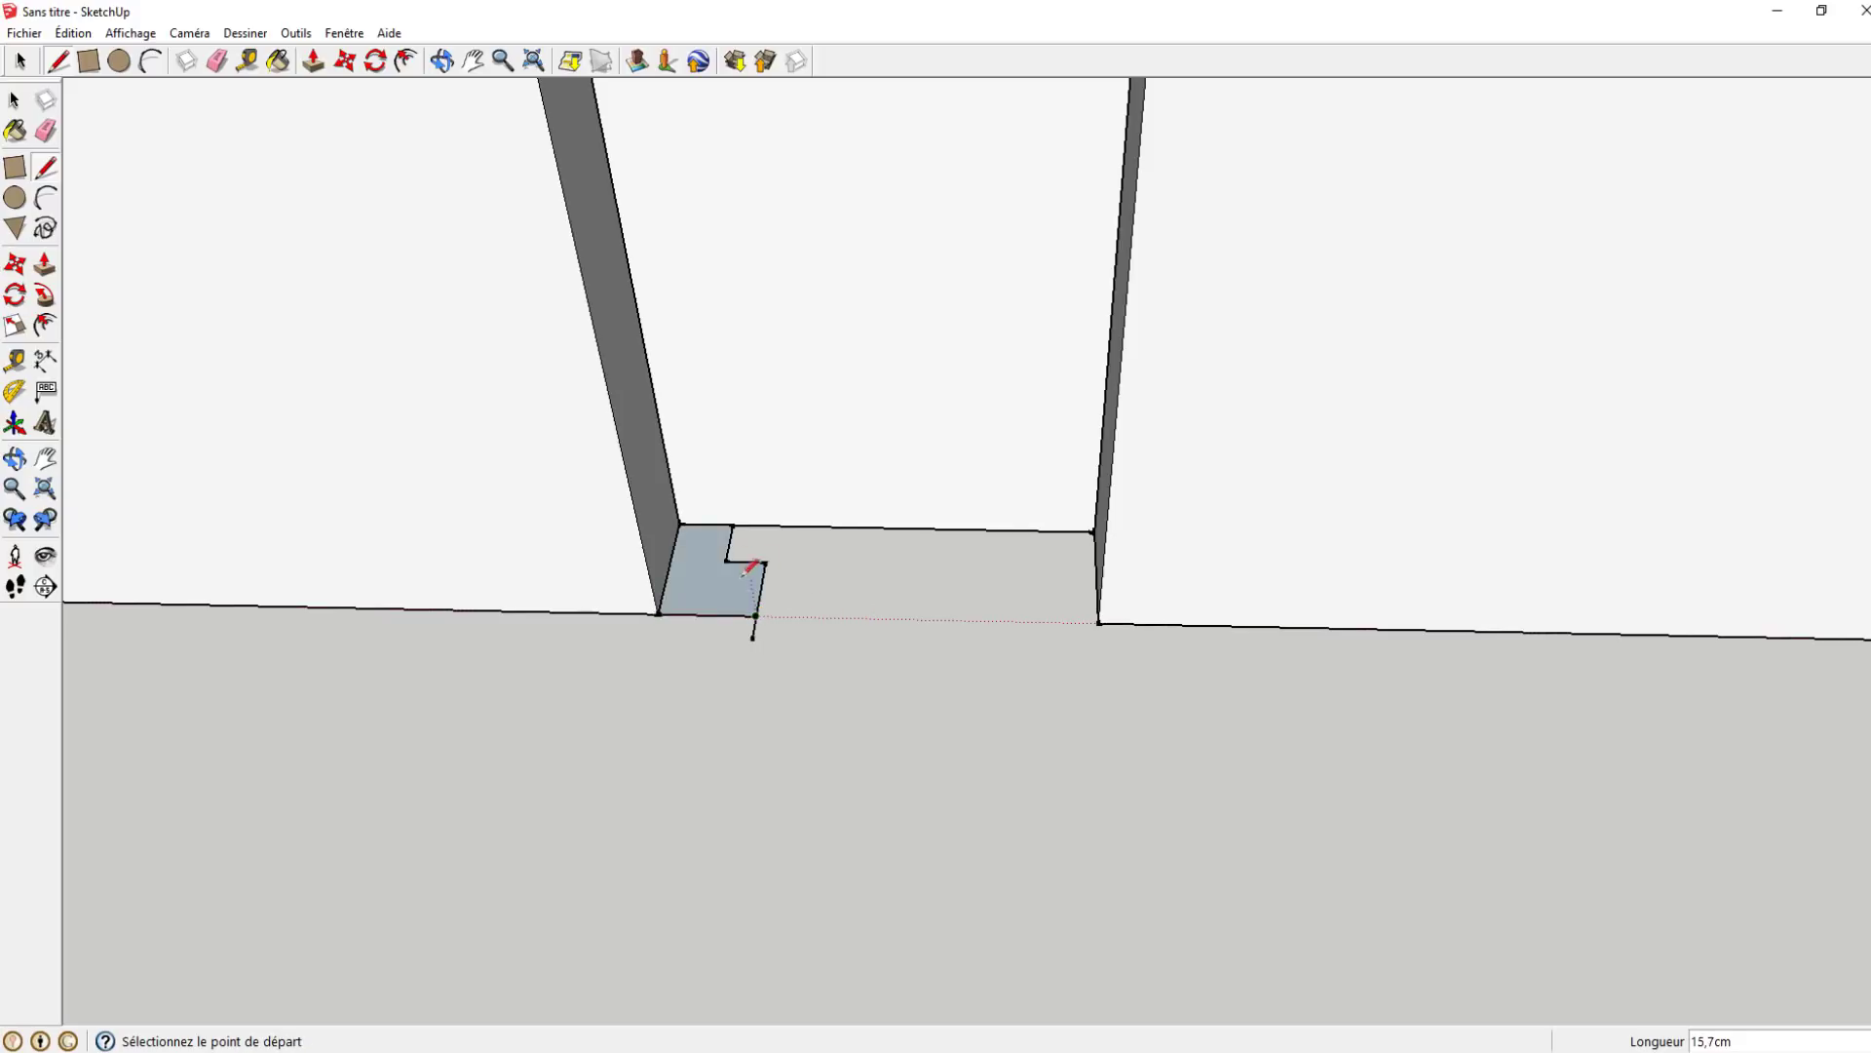
{"action": "scroll", "coordinate": [748, 567], "scroll_direction": "up", "scroll_amount": 2}
- Group the L-shaped face and open the group to select its contents
{"action": "left_click", "coordinate": [46, 130]}
{"action": "key", "text": "space"}
{"action": "left_click_drag", "start_coordinate": [572, 481], "coordinate": [858, 698]}
{"action": "right_click", "coordinate": [722, 599]}
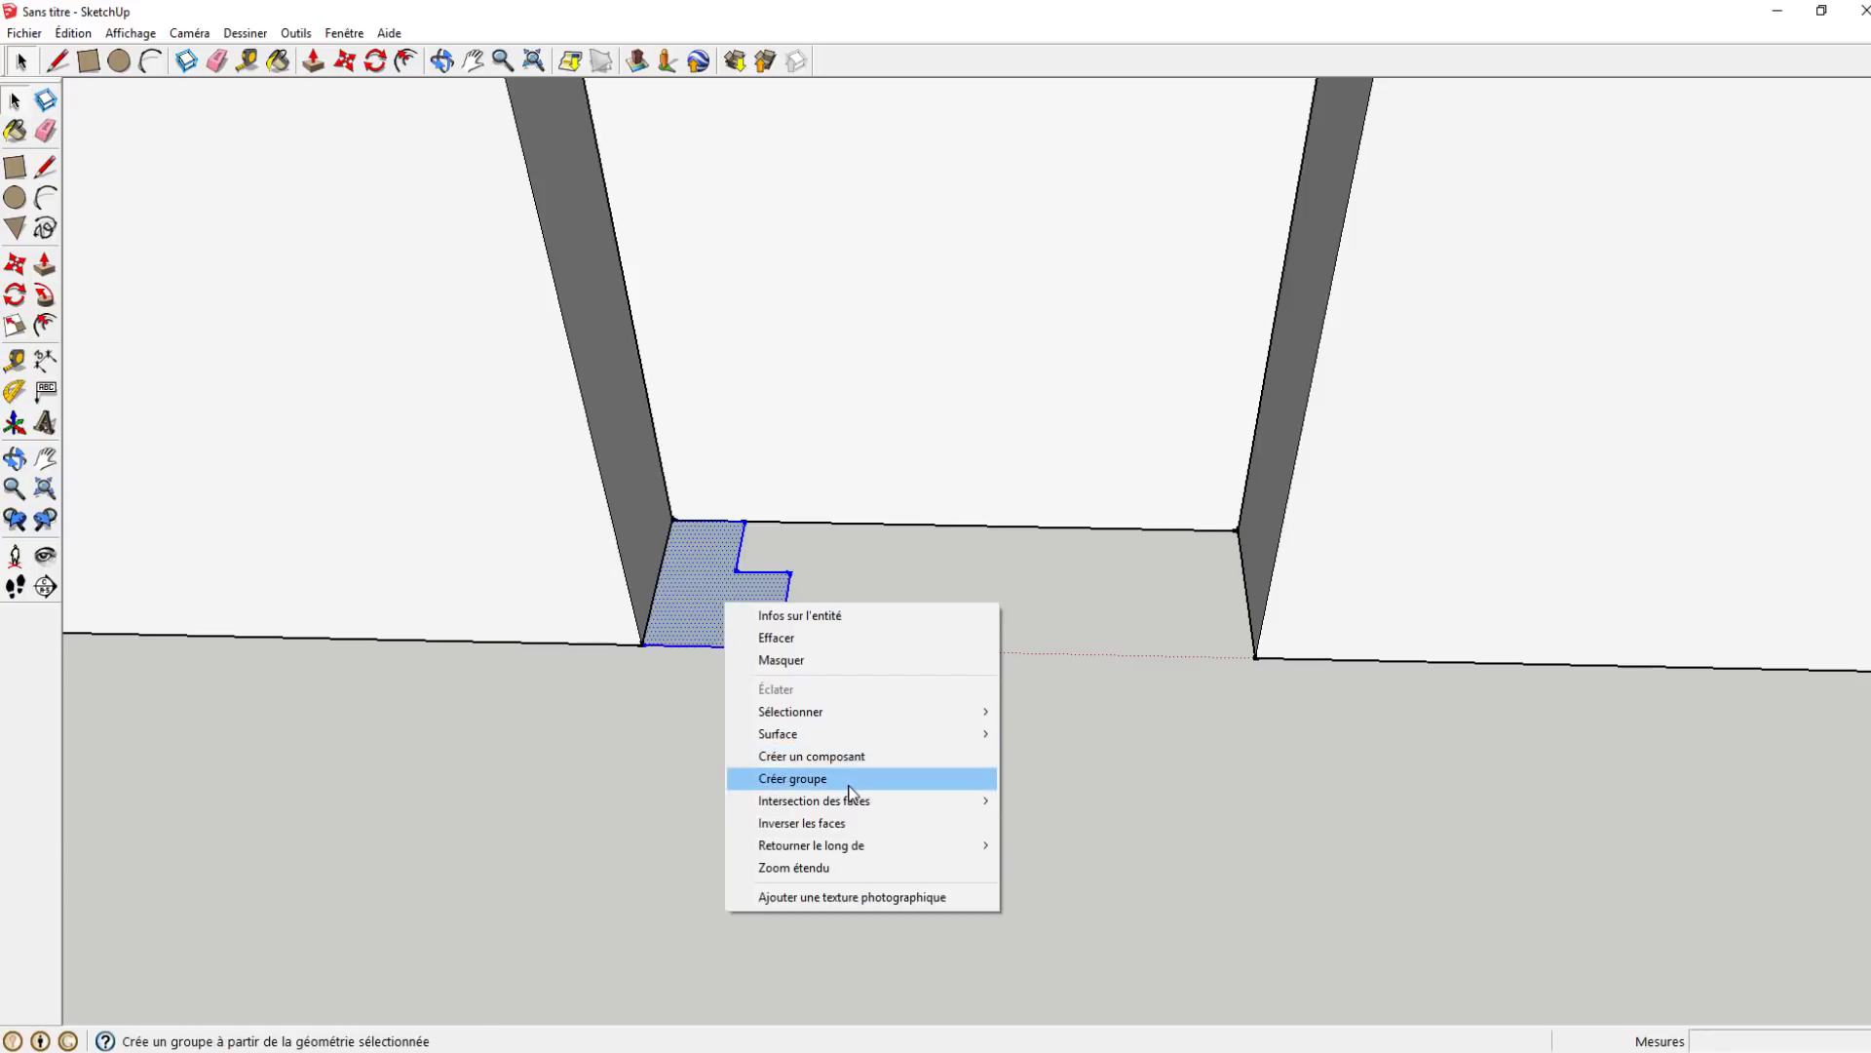
{"action": "left_click", "coordinate": [851, 780]}
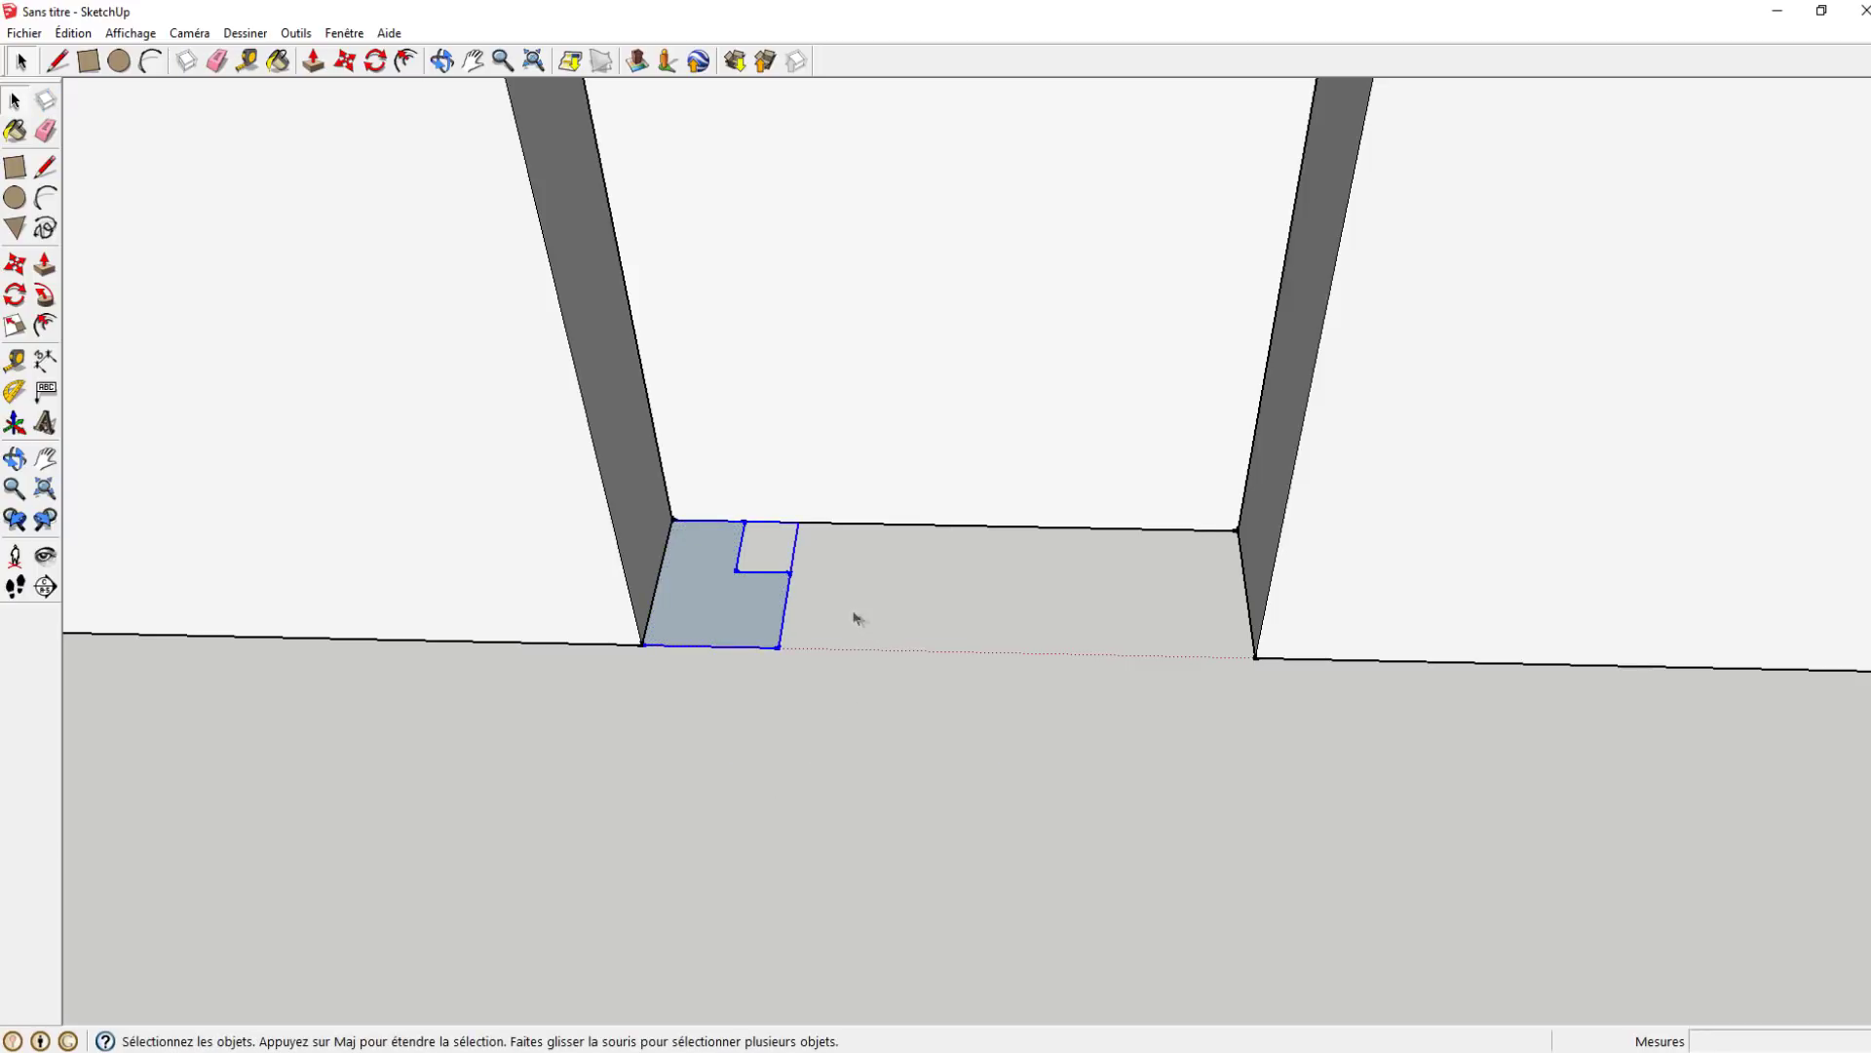
{"action": "double_click", "coordinate": [710, 560]}
{"action": "left_click_drag", "start_coordinate": [518, 459], "coordinate": [844, 689]}
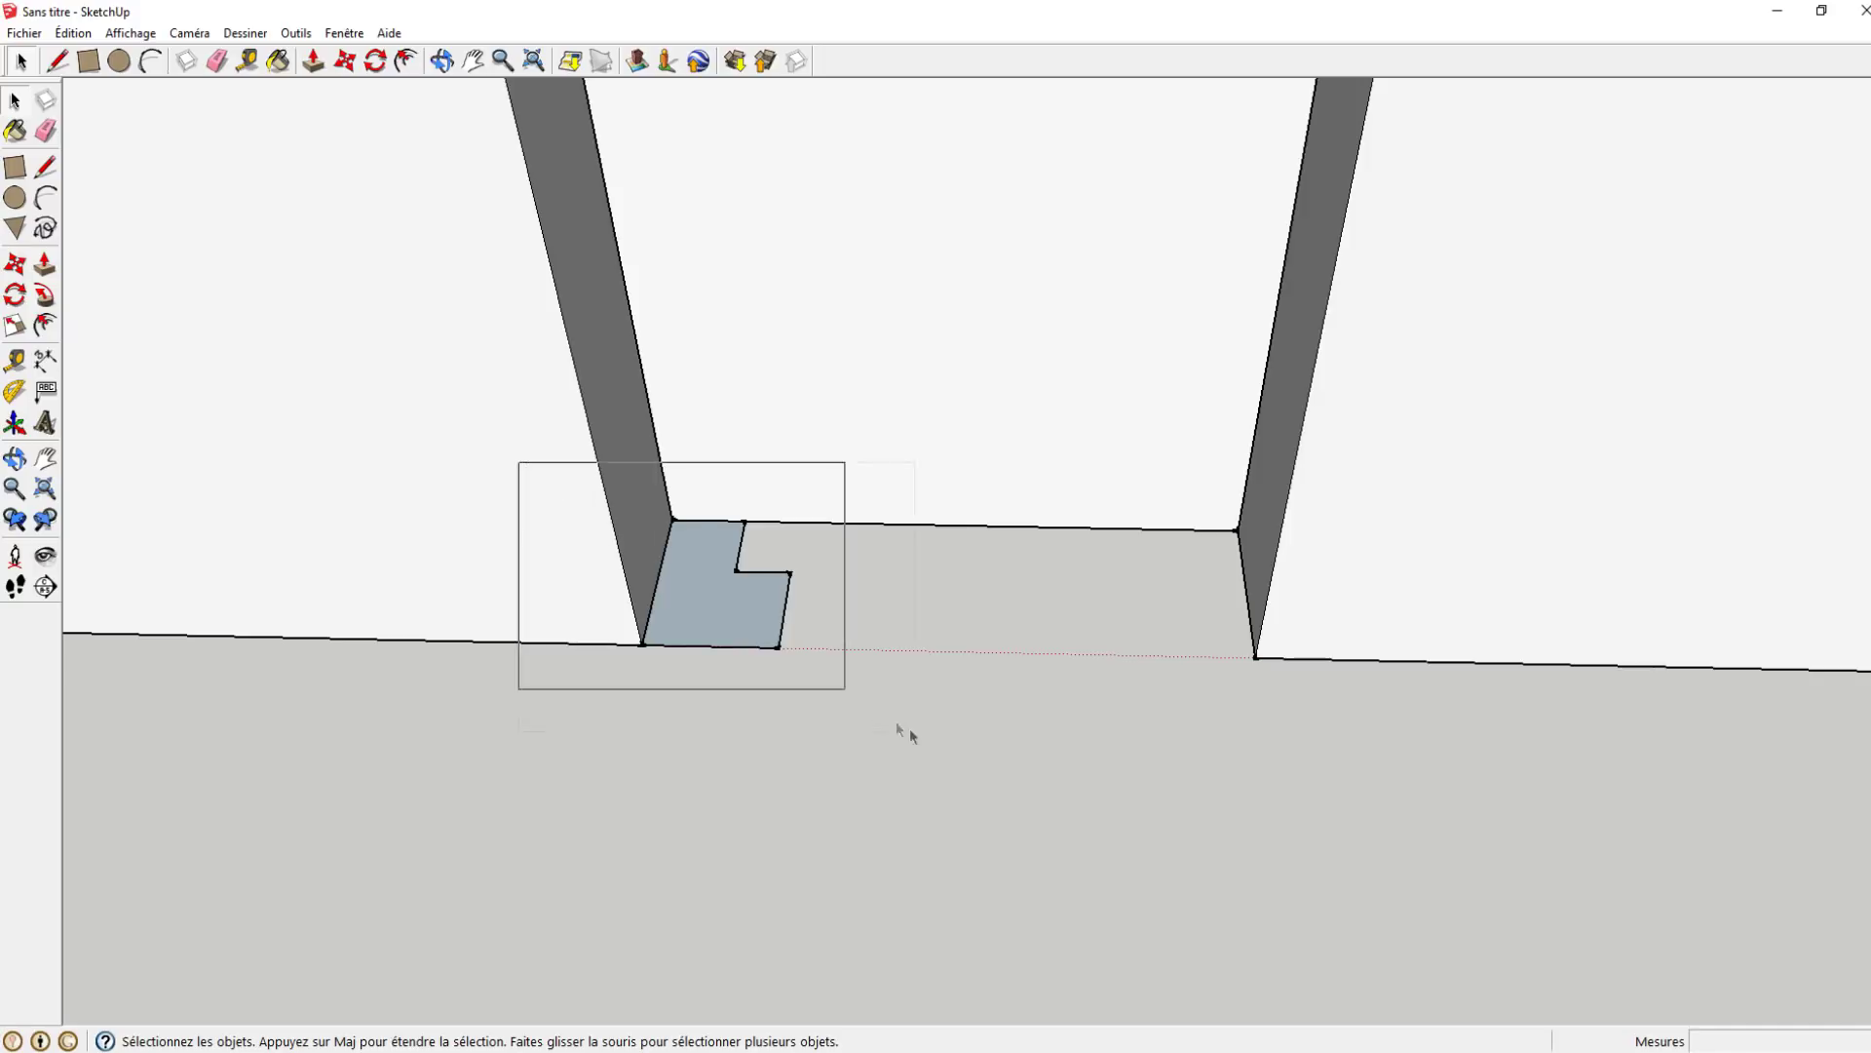
- Make the selected L-shaped face a component named 'Menuiserie 1'
{"action": "right_click", "coordinate": [701, 595]}
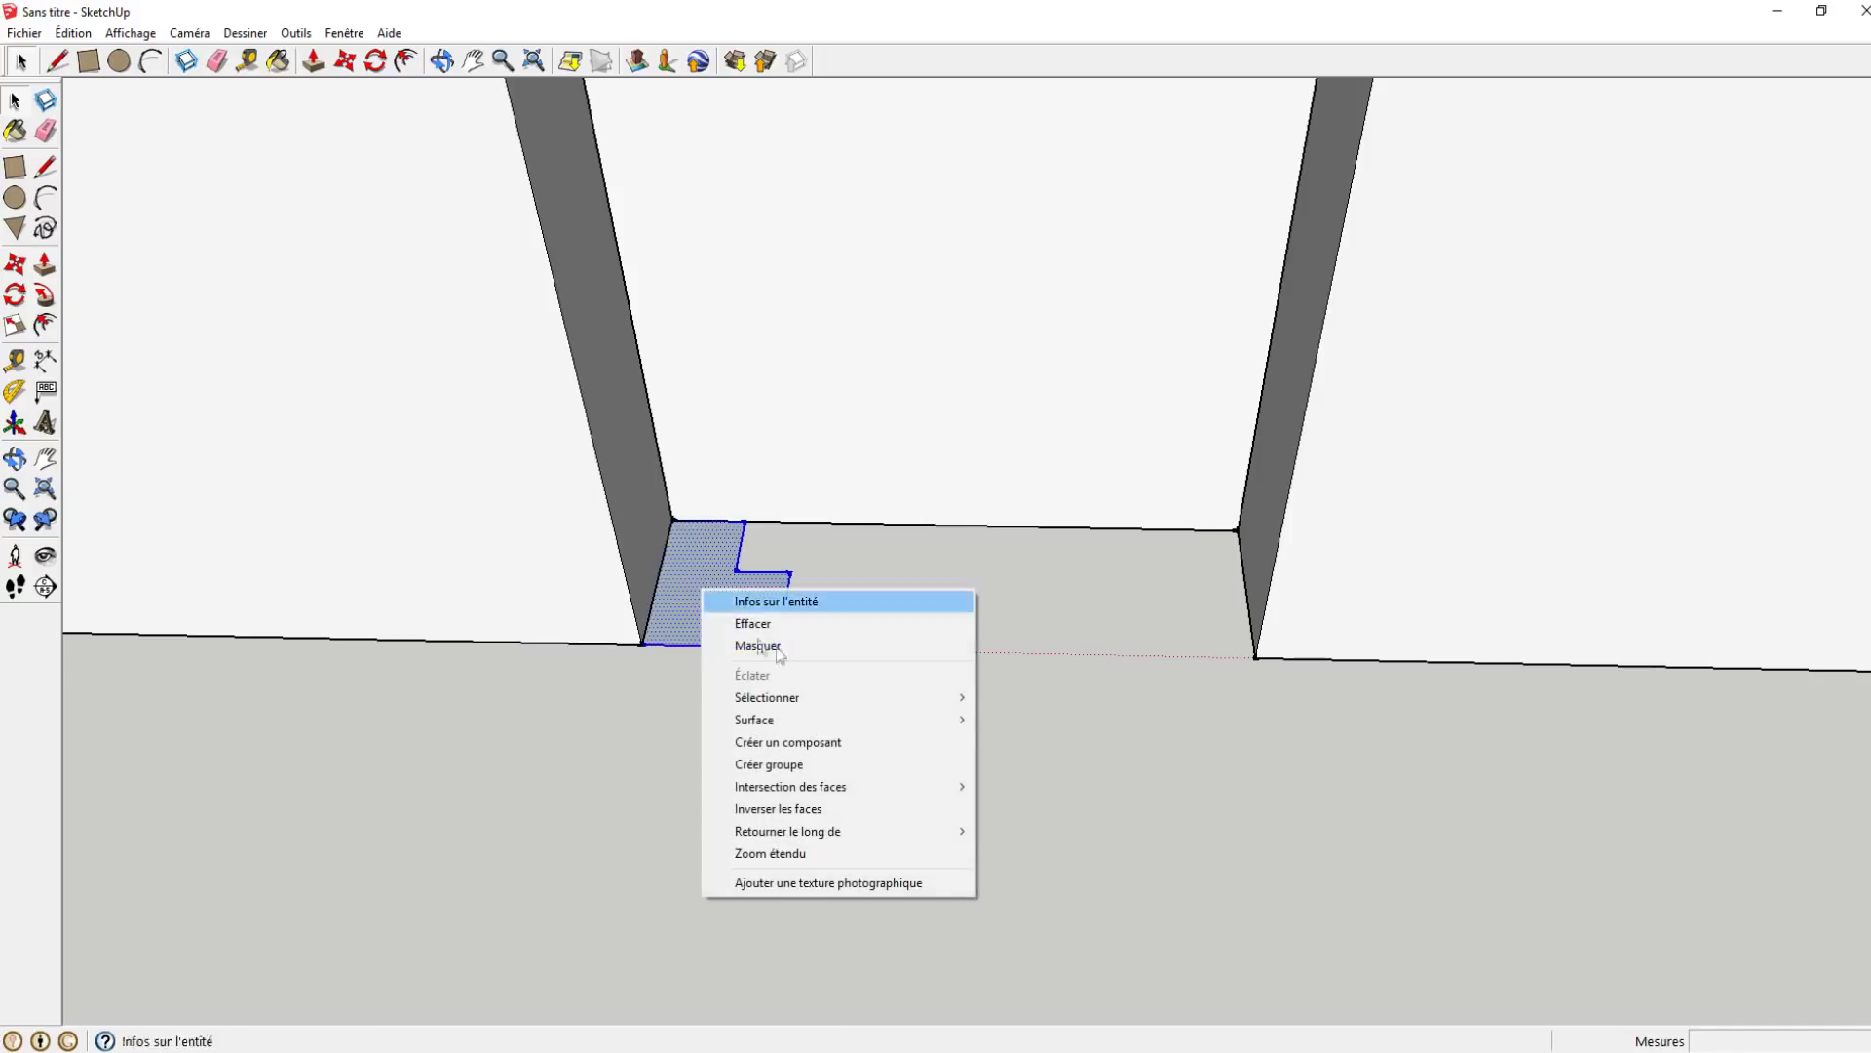
{"action": "left_click", "coordinate": [850, 742]}
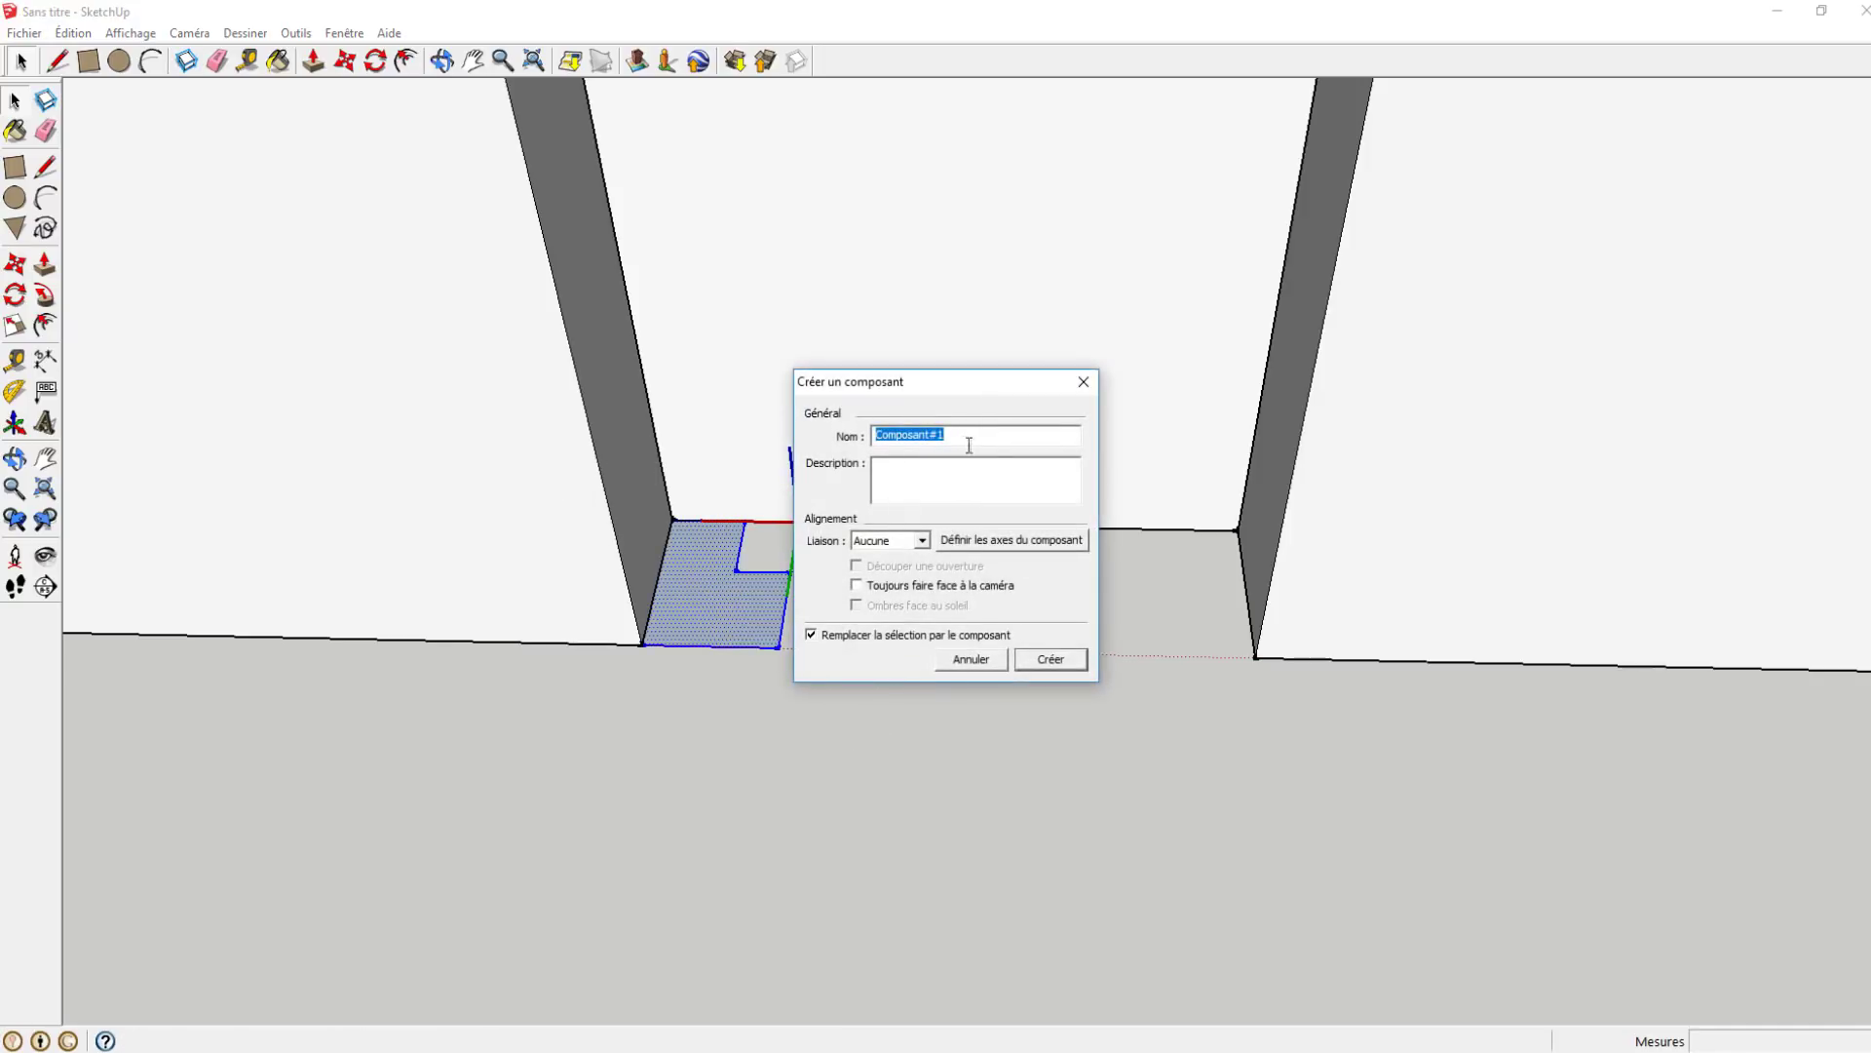
{"action": "type", "text": "Menuiserie 1"}
{"action": "key", "text": "Return"}
{"action": "scroll", "coordinate": [722, 481], "scroll_direction": "down", "scroll_amount": 1}
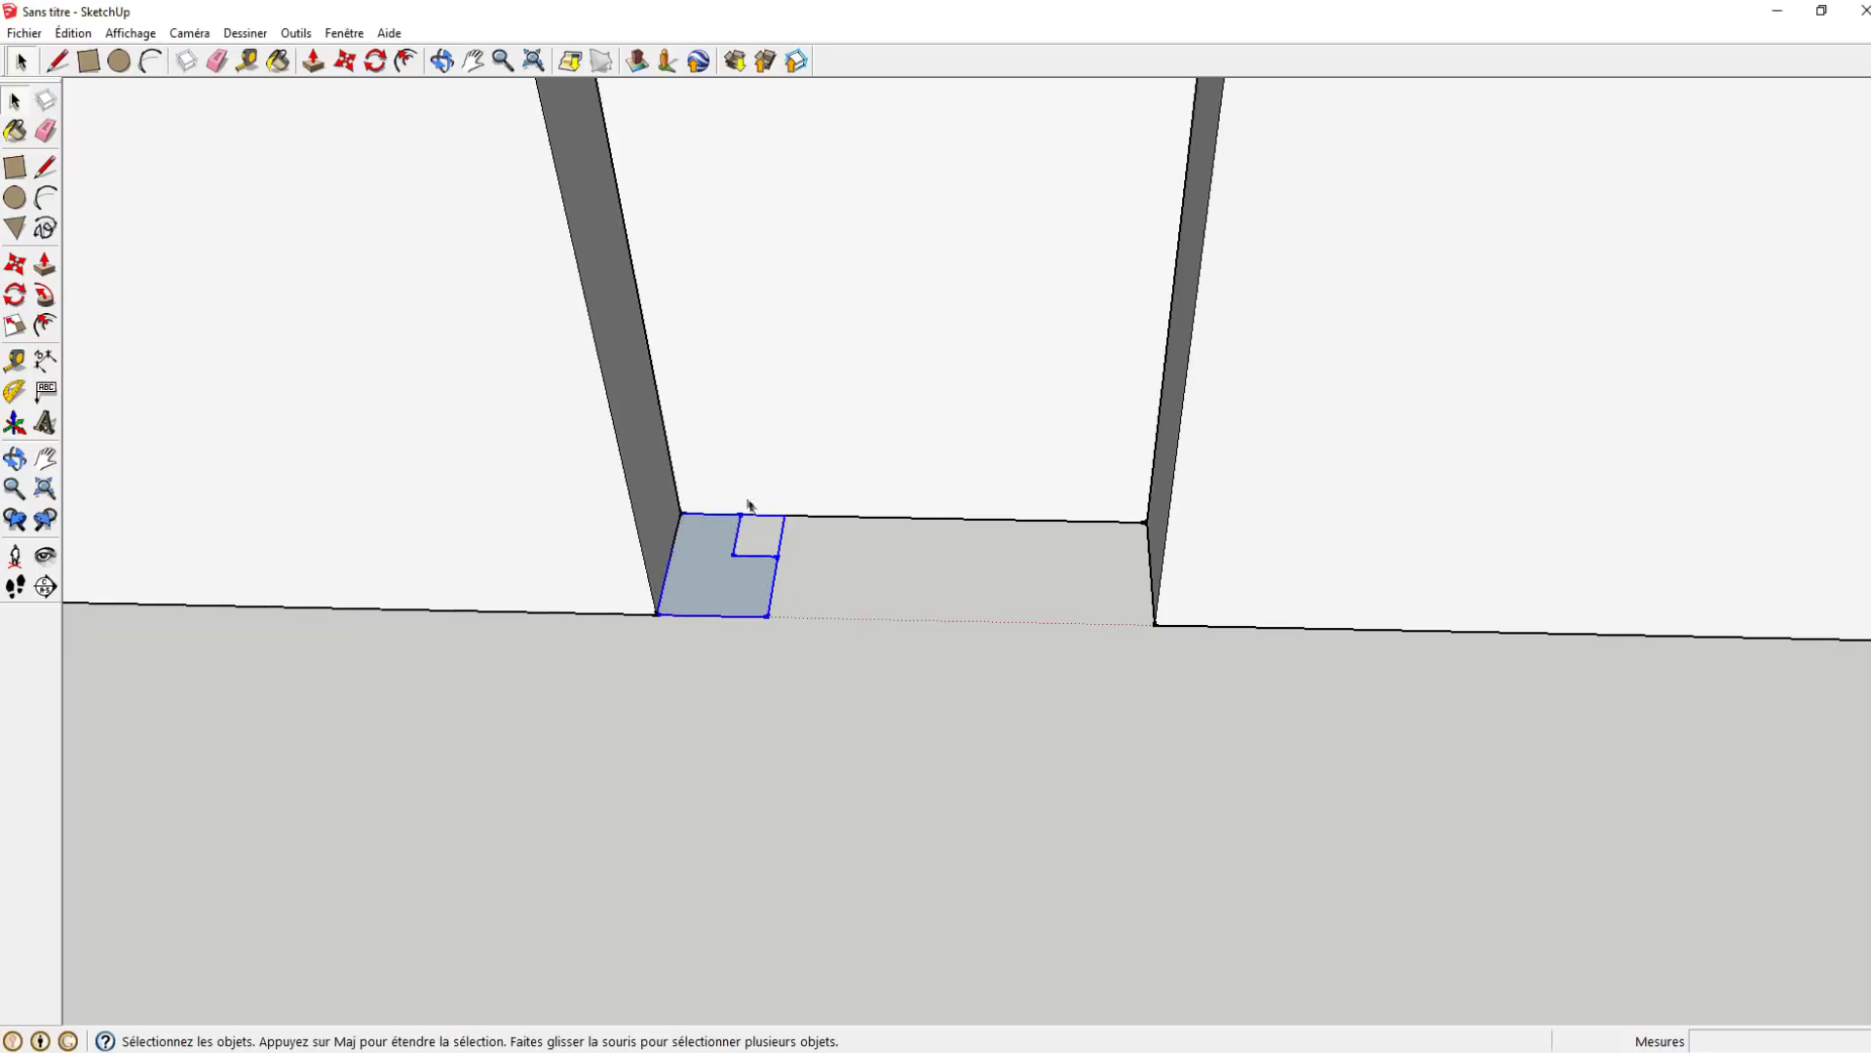
{"action": "middle_click_drag", "start_coordinate": [743, 547], "coordinate": [760, 468], "text": "shift"}
{"action": "left_click", "coordinate": [16, 265]}
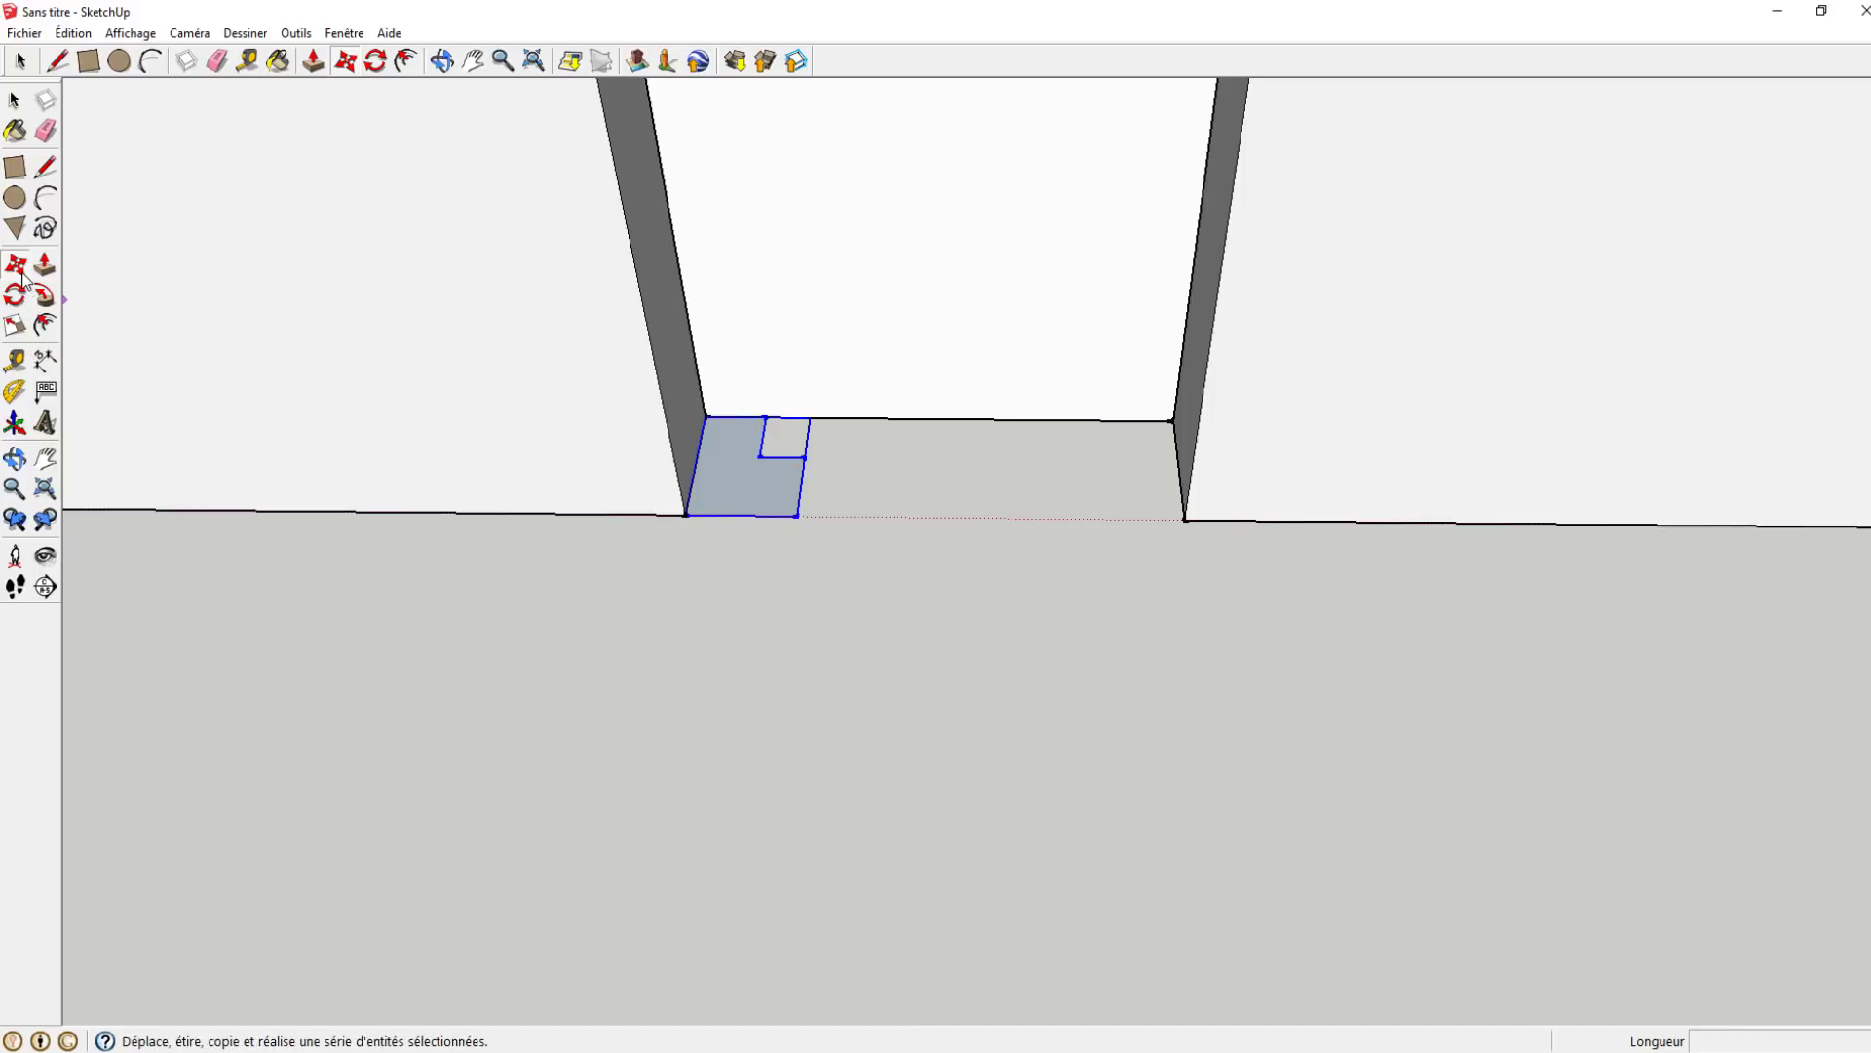
{"action": "left_click", "coordinate": [14, 99]}
{"action": "scroll", "coordinate": [676, 363], "scroll_direction": "down", "scroll_amount": 5}
- Select the whole house and start moving it, then cancel, leaving it in place
{"action": "mouse_move", "coordinate": [676, 363]}
{"action": "middle_mouse_down"}
{"action": "mouse_move", "coordinate": [687, 265]}
{"action": "mouse_move", "coordinate": [770, 305]}
{"action": "middle_mouse_up"}
{"action": "triple_click", "coordinate": [777, 290]}
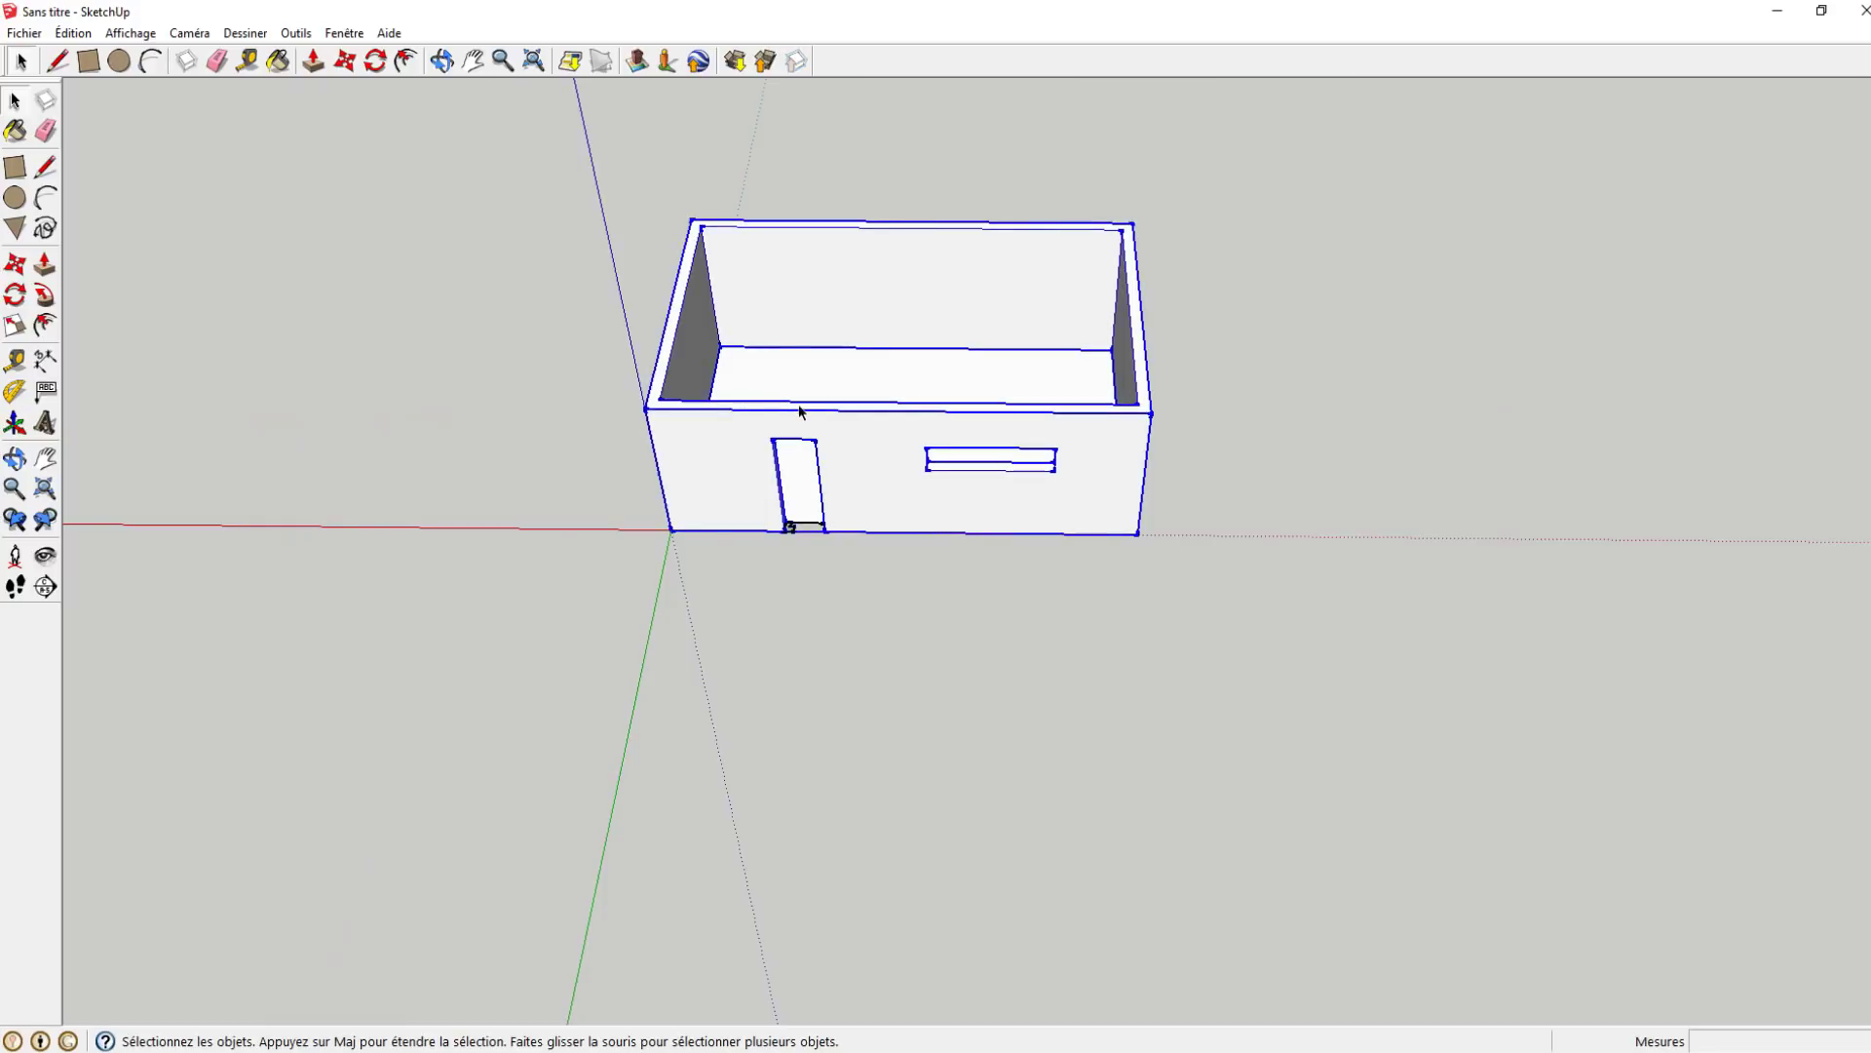
{"action": "left_click", "coordinate": [13, 265]}
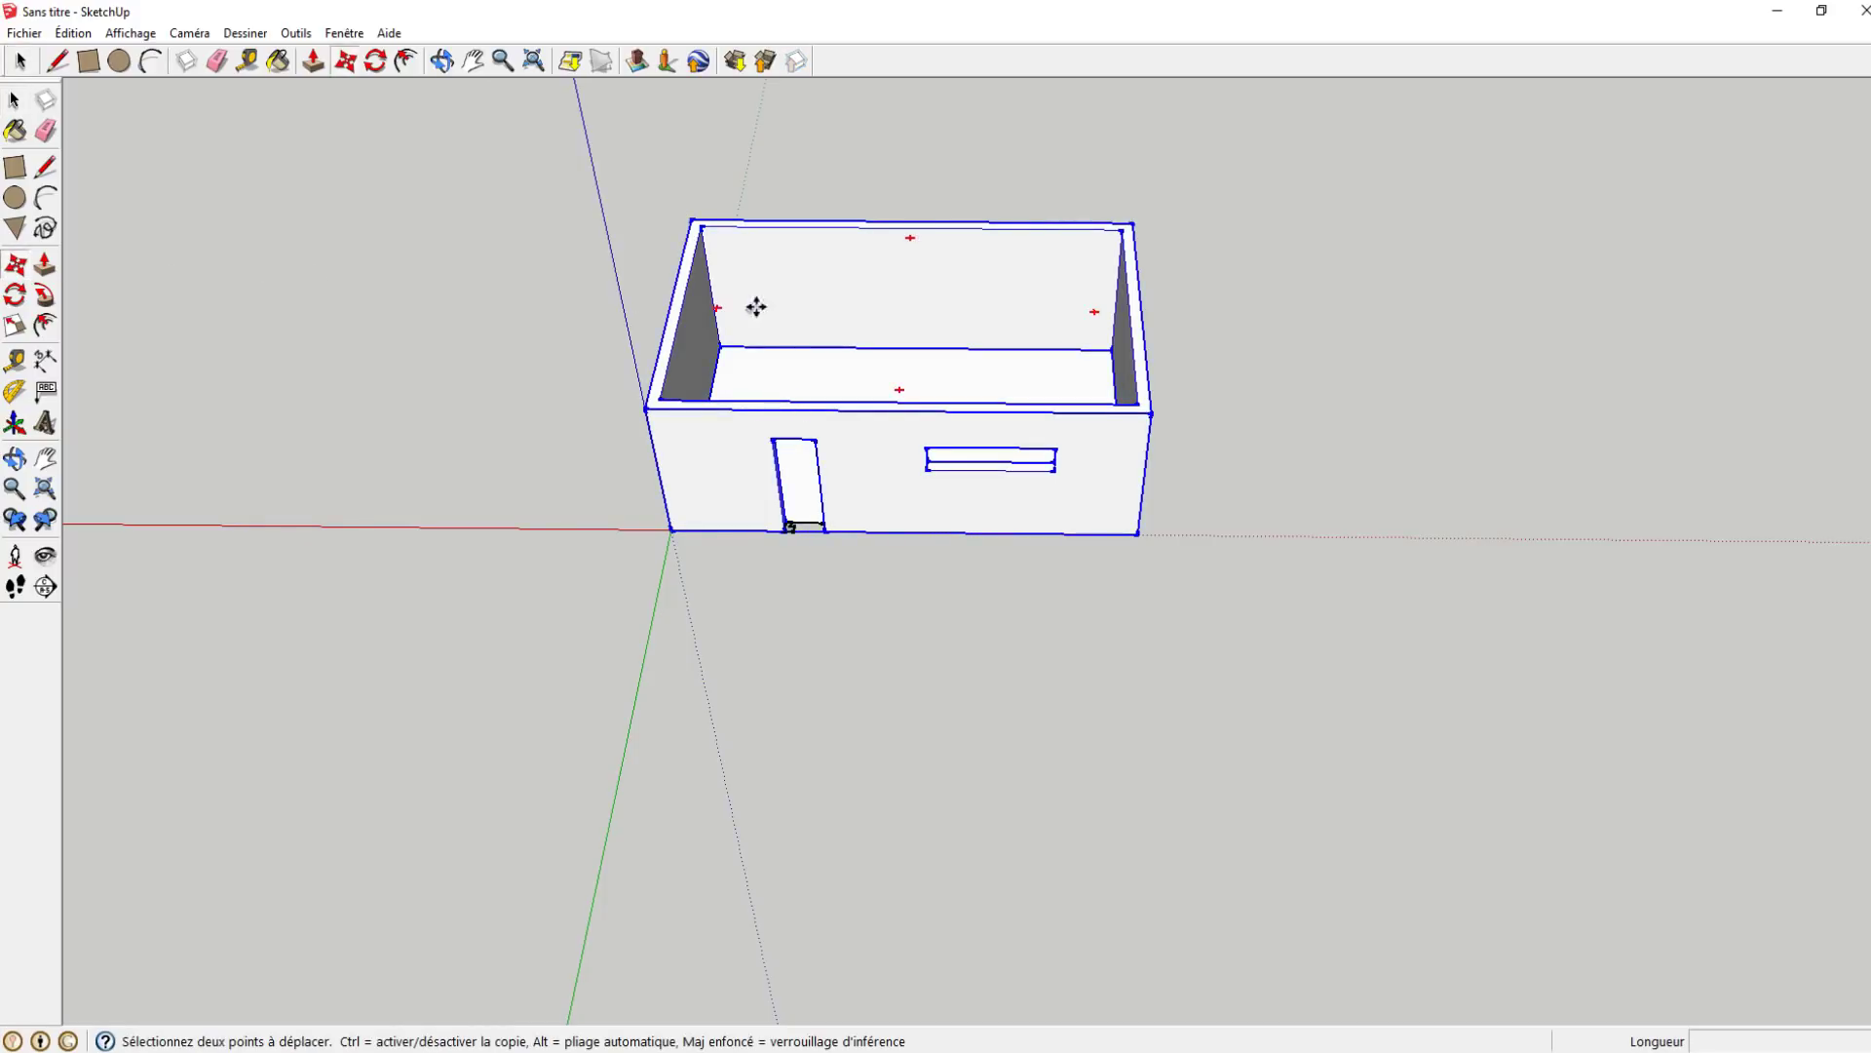
{"action": "left_click", "coordinate": [862, 270]}
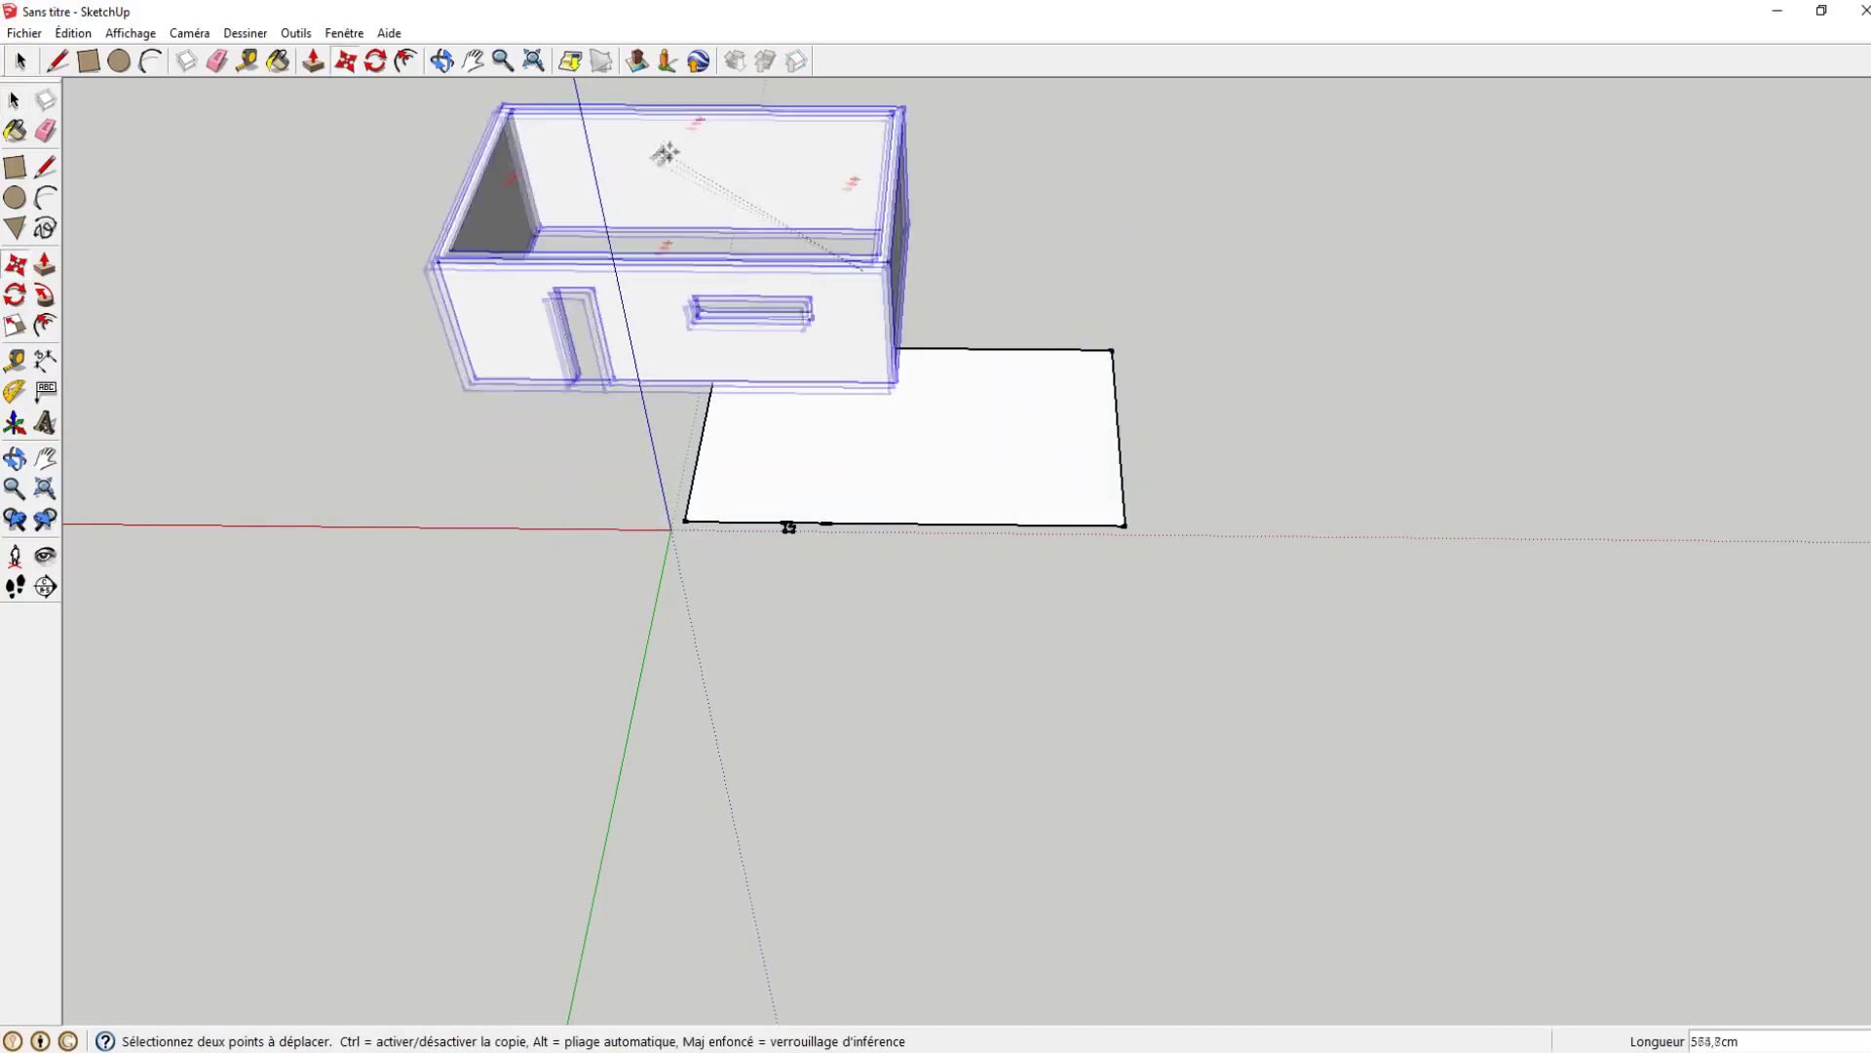
{"action": "key", "text": "Escape"}
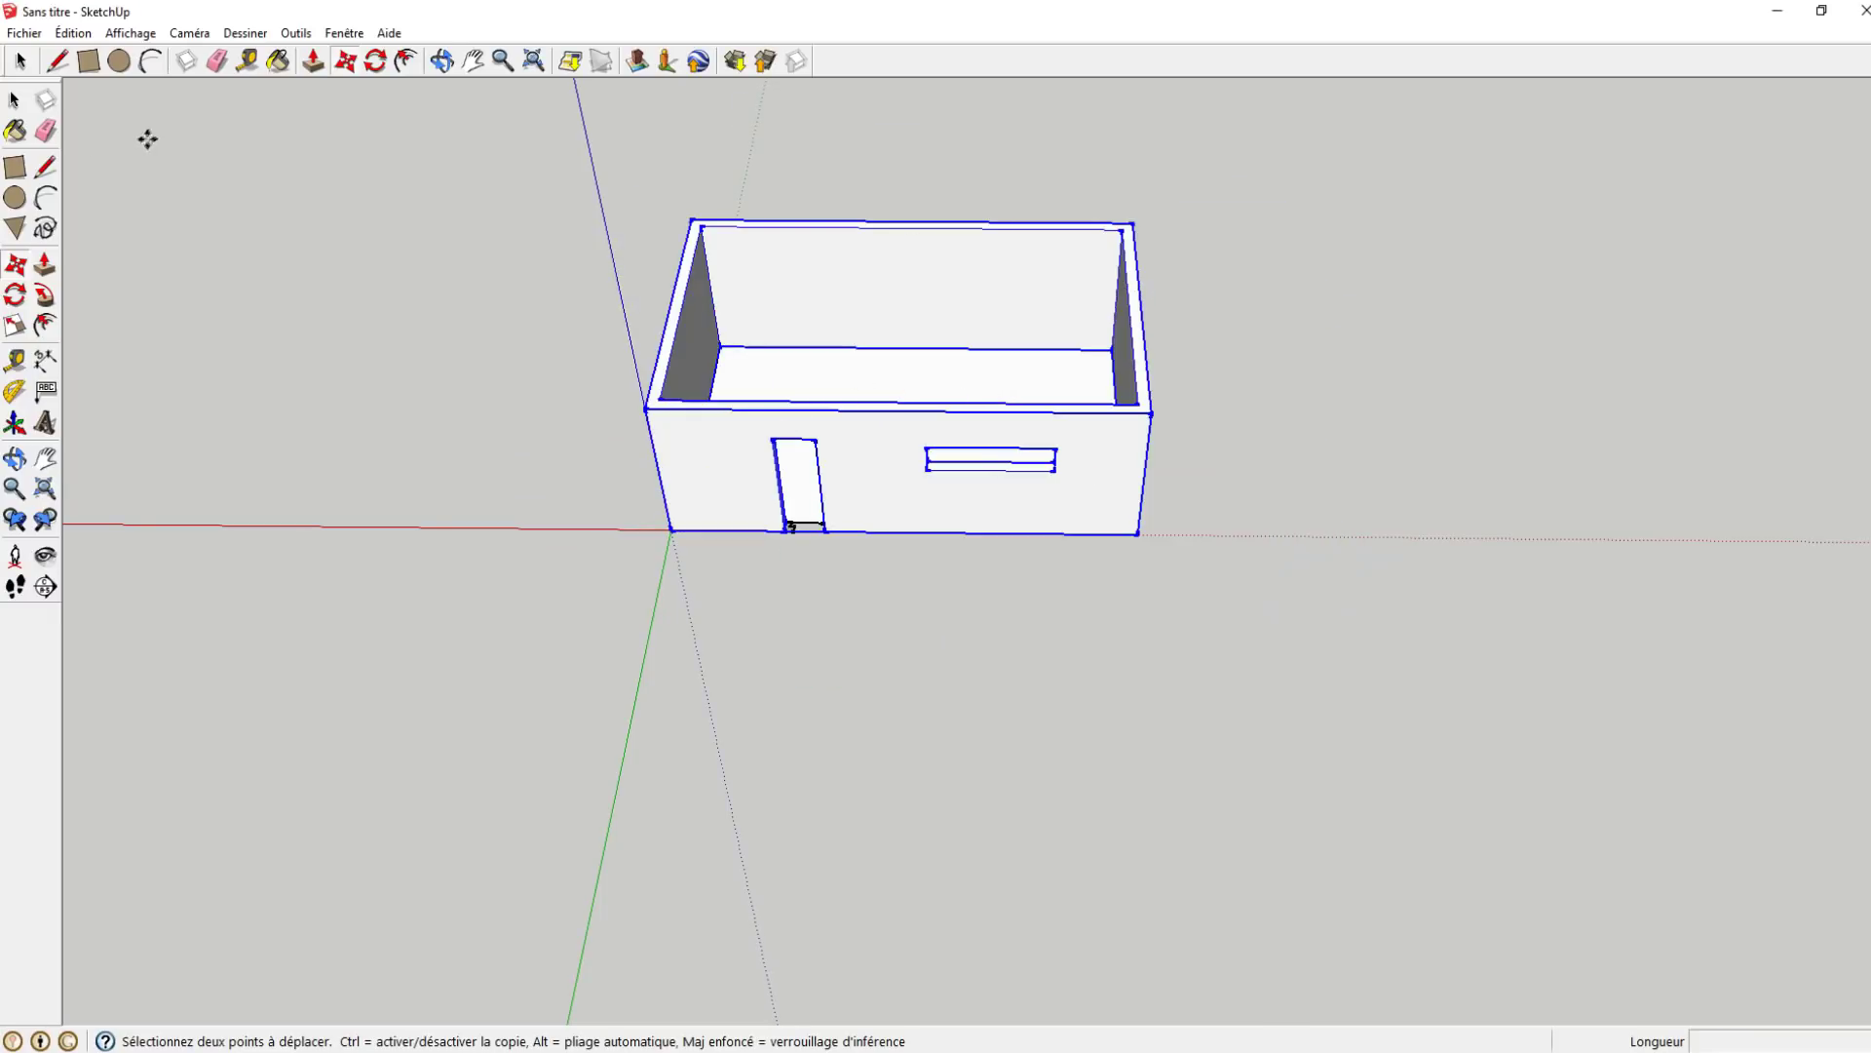
{"action": "left_click", "coordinate": [19, 103]}
{"action": "scroll", "coordinate": [793, 492], "scroll_direction": "up", "scroll_amount": 2}
{"action": "scroll", "coordinate": [835, 532], "scroll_direction": "up", "scroll_amount": 3}
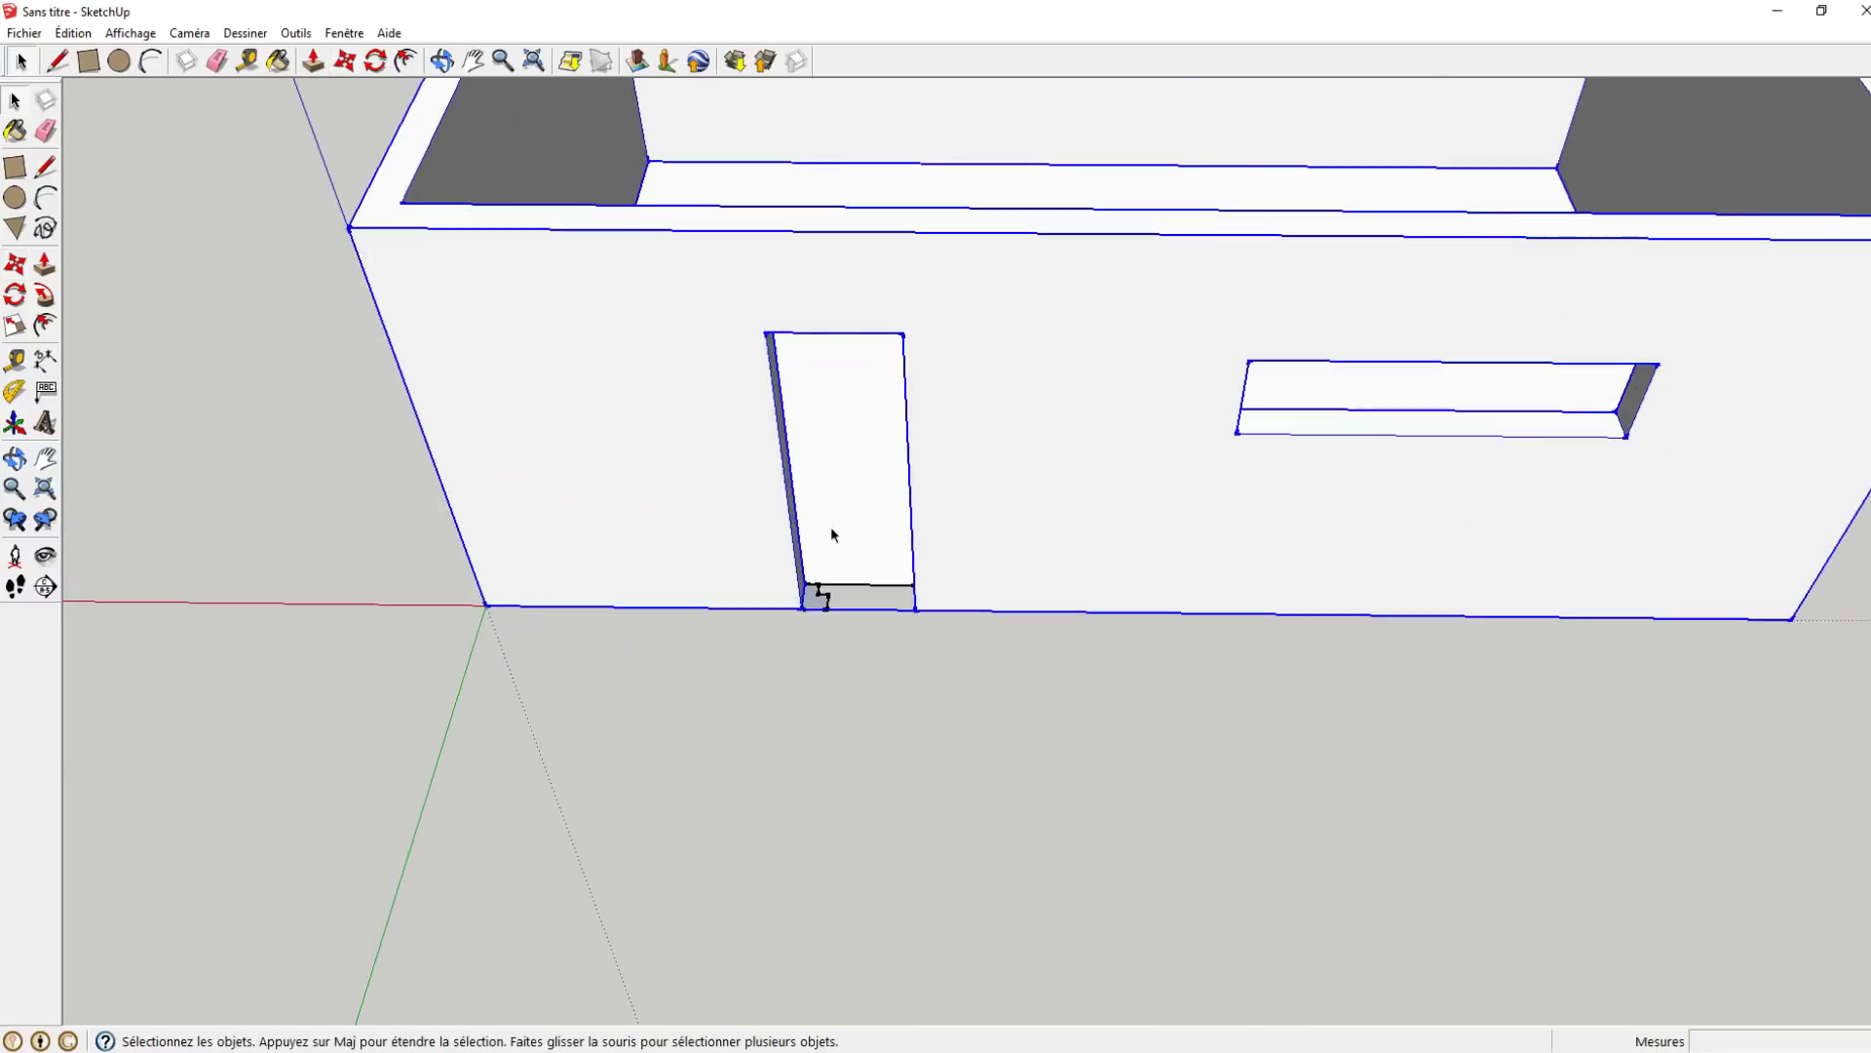
{"action": "scroll", "coordinate": [781, 422], "scroll_direction": "up", "scroll_amount": 3}
- Copy the L-shaped floor piece a short distance to the right along the opening's base
{"action": "double_click", "coordinate": [770, 429]}
{"action": "scroll", "coordinate": [769, 429], "scroll_direction": "up", "scroll_amount": 2}
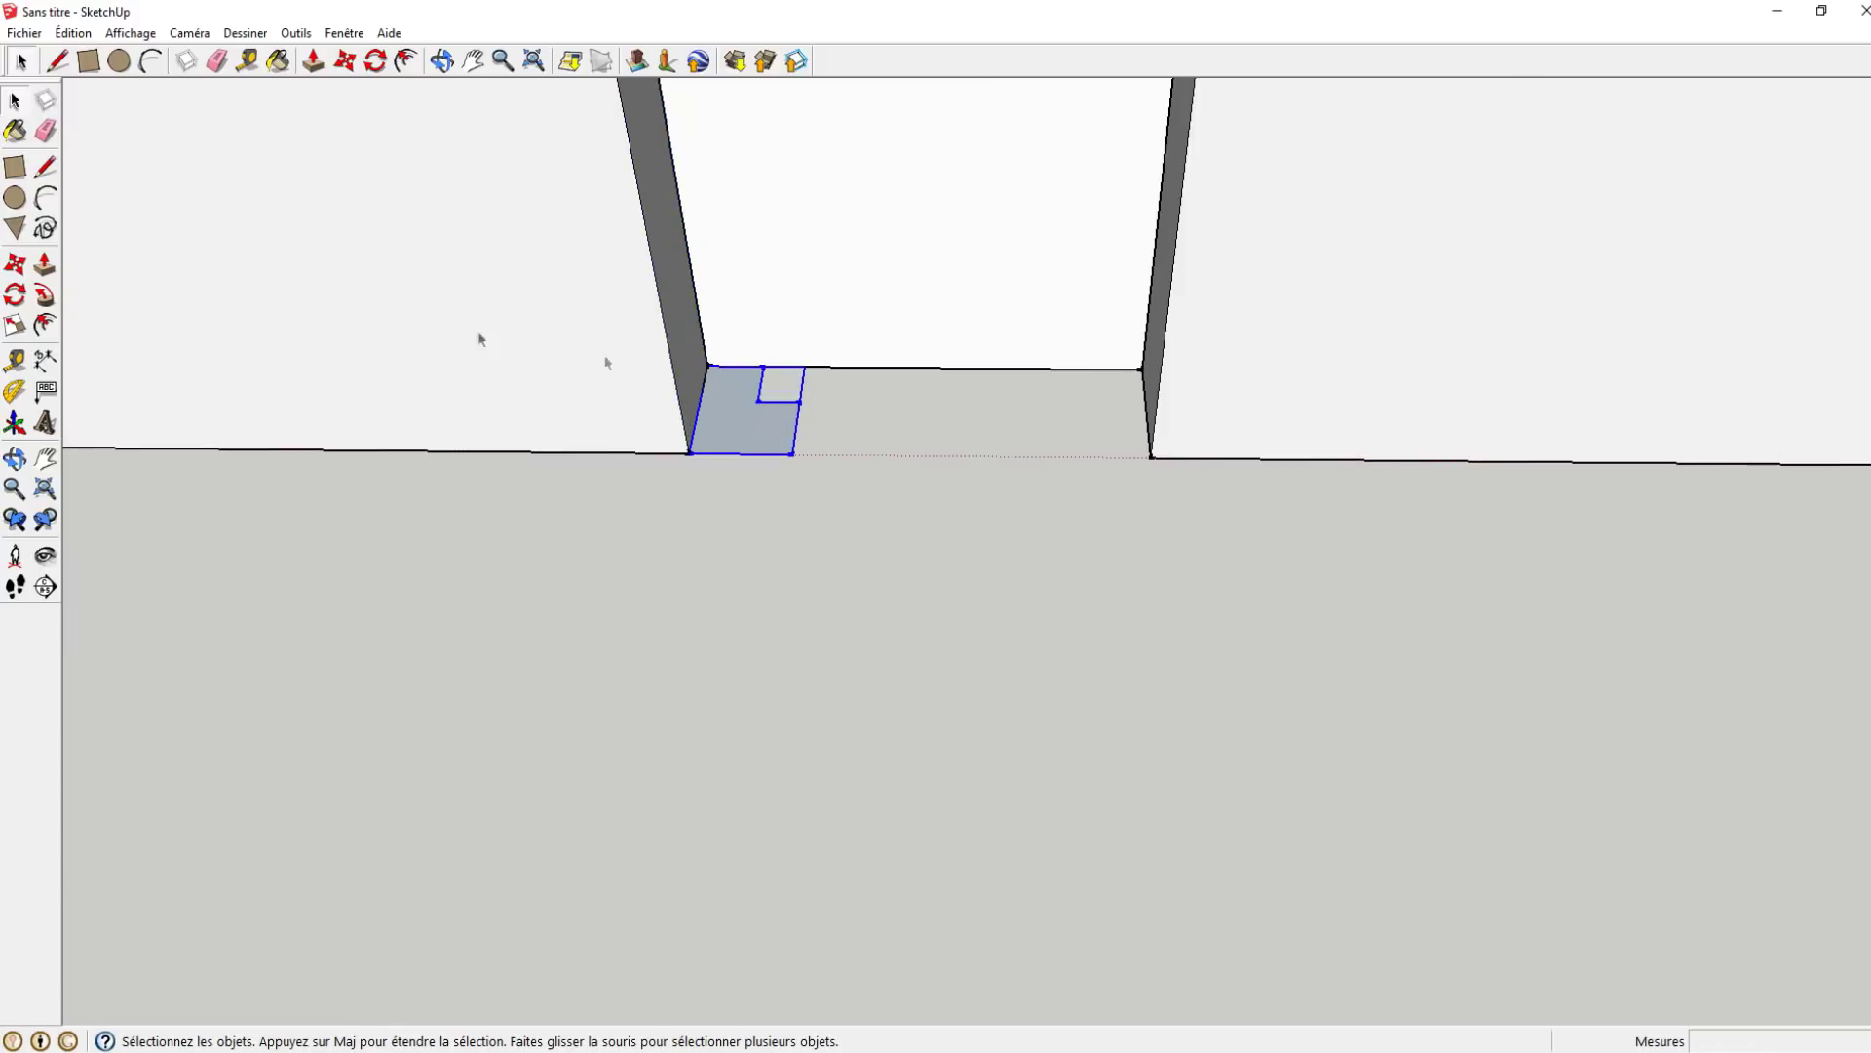
{"action": "left_click", "coordinate": [15, 264]}
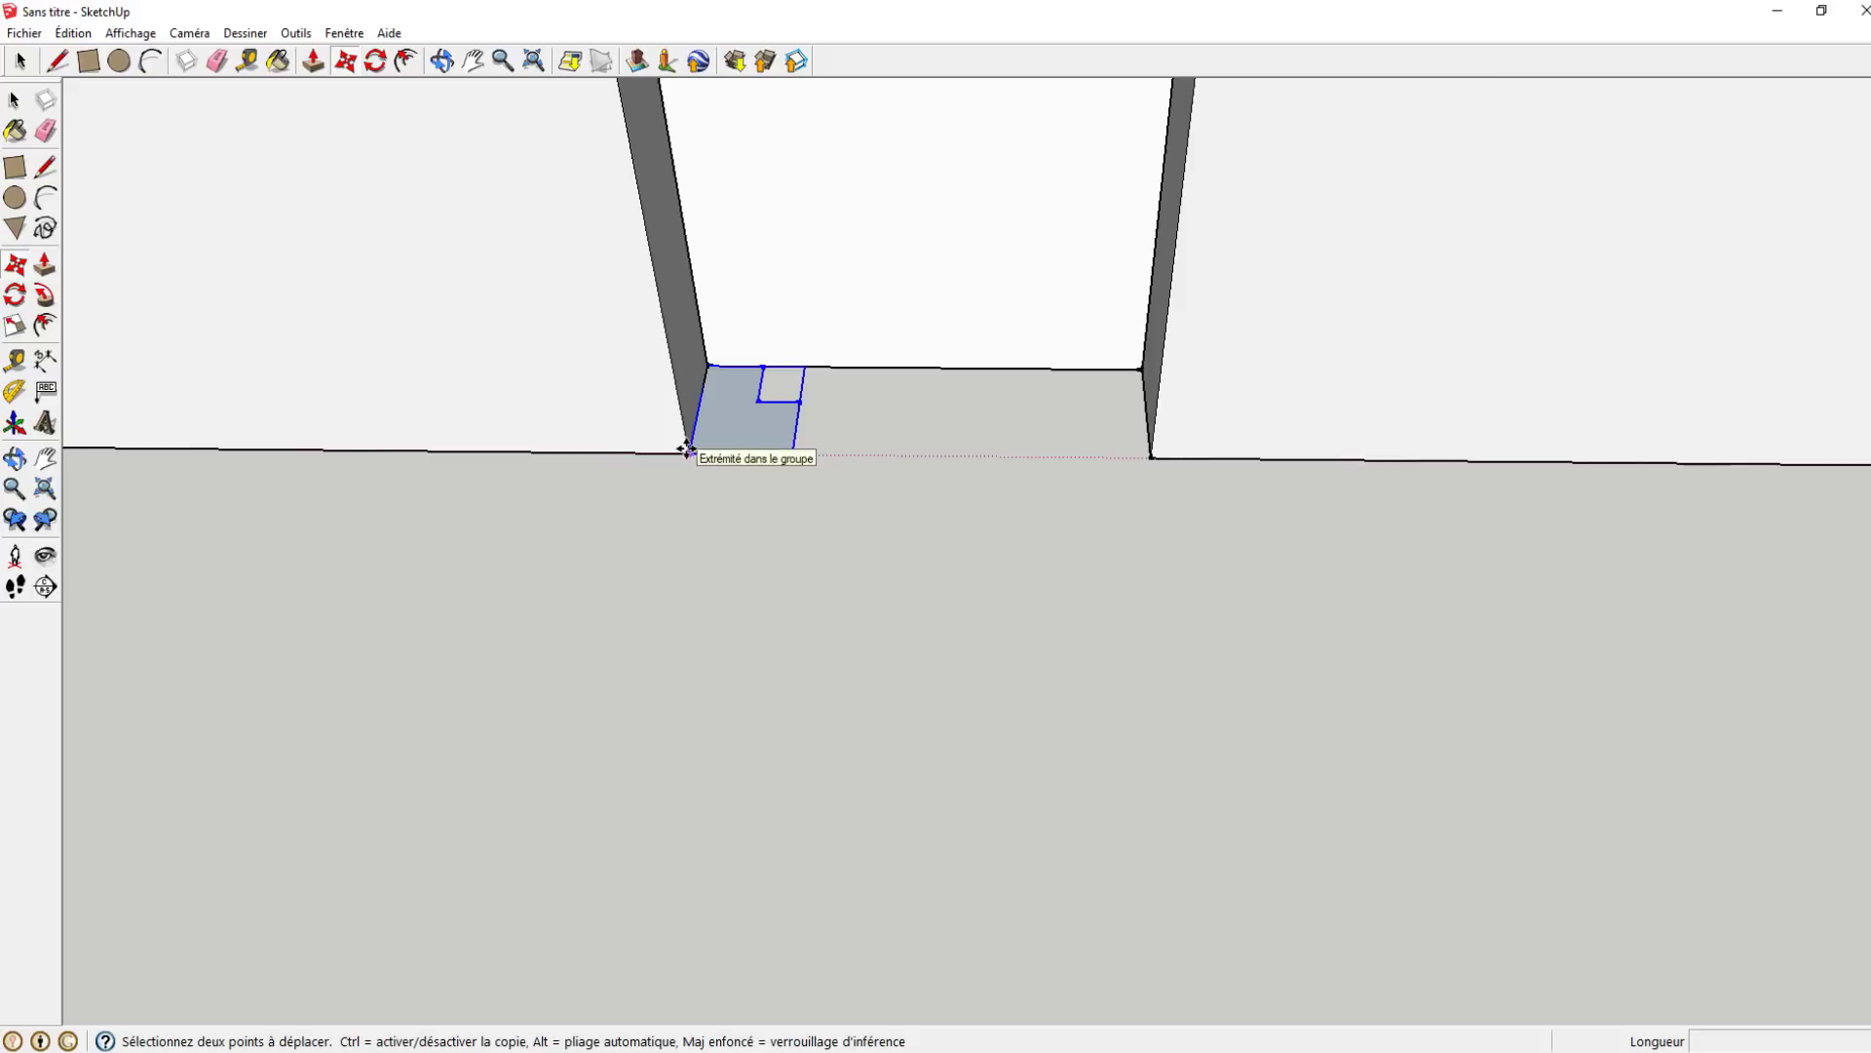
{"action": "scroll", "coordinate": [713, 429], "scroll_direction": "up", "scroll_amount": 1}
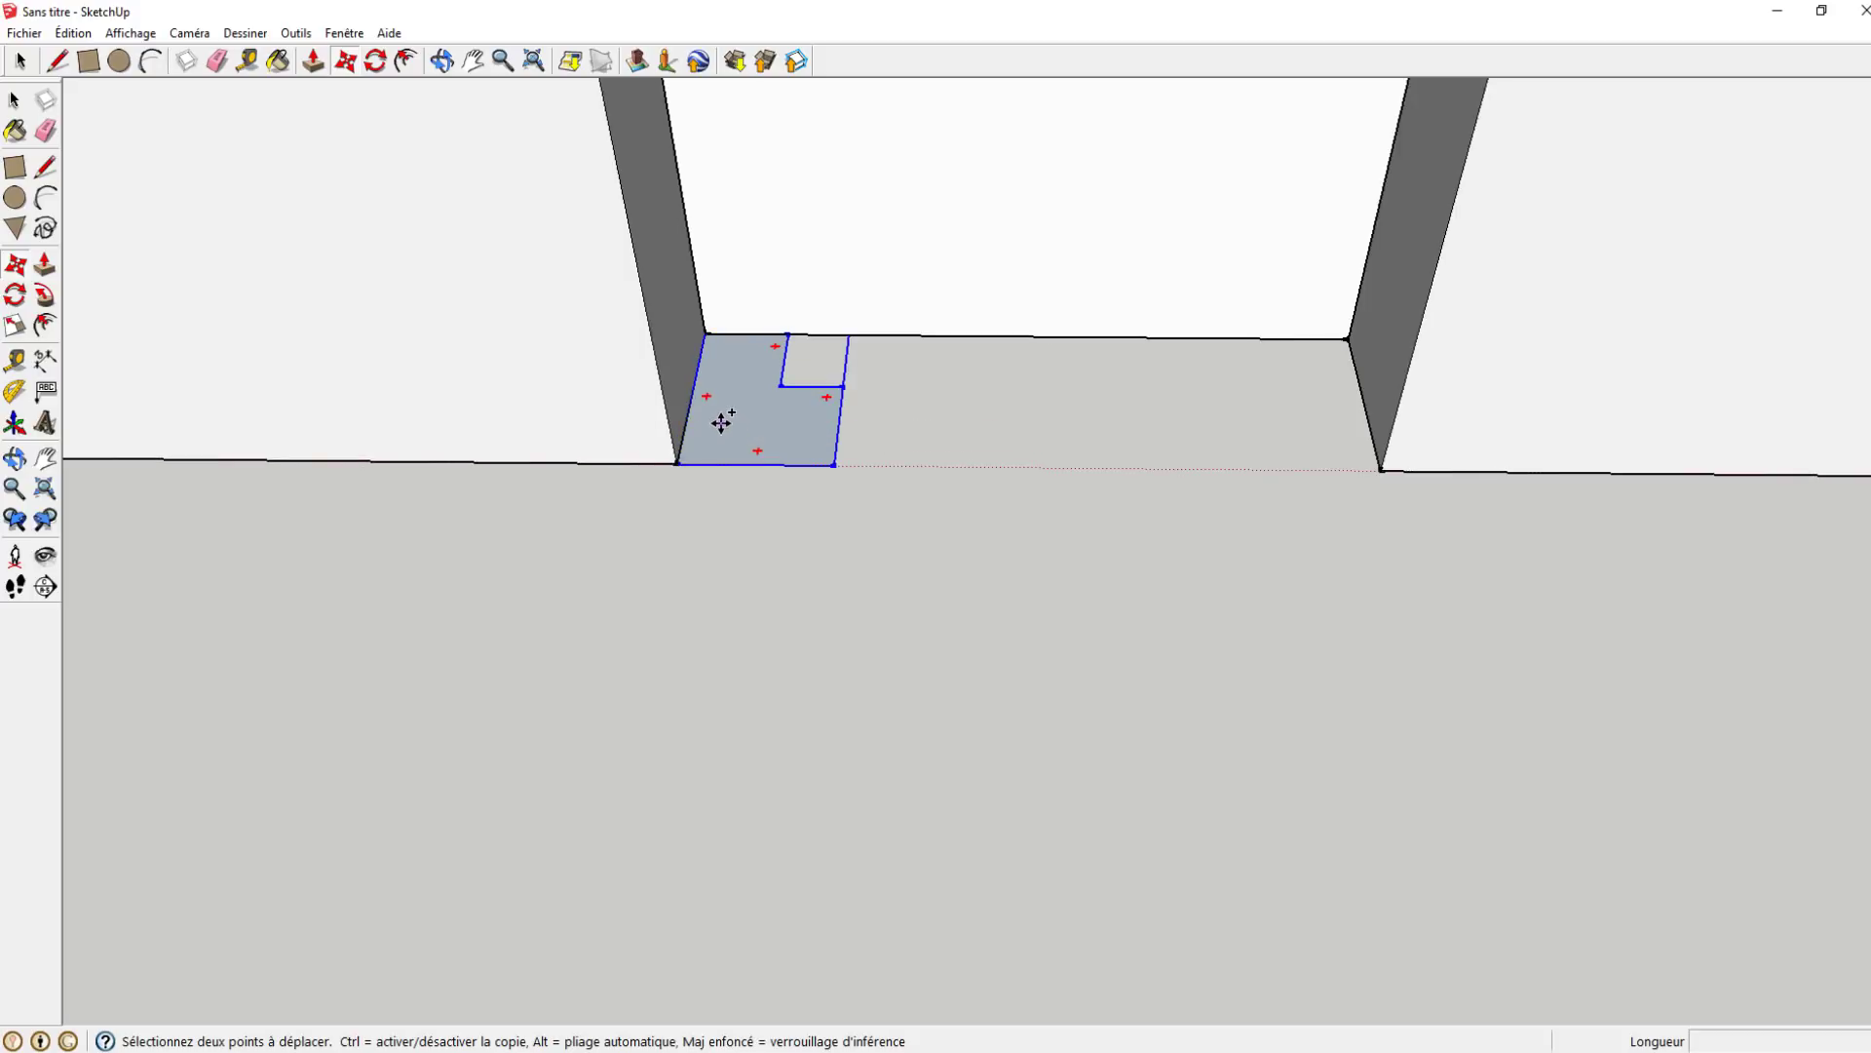
{"action": "key", "text": "ctrl"}
{"action": "left_click", "coordinate": [678, 463]}
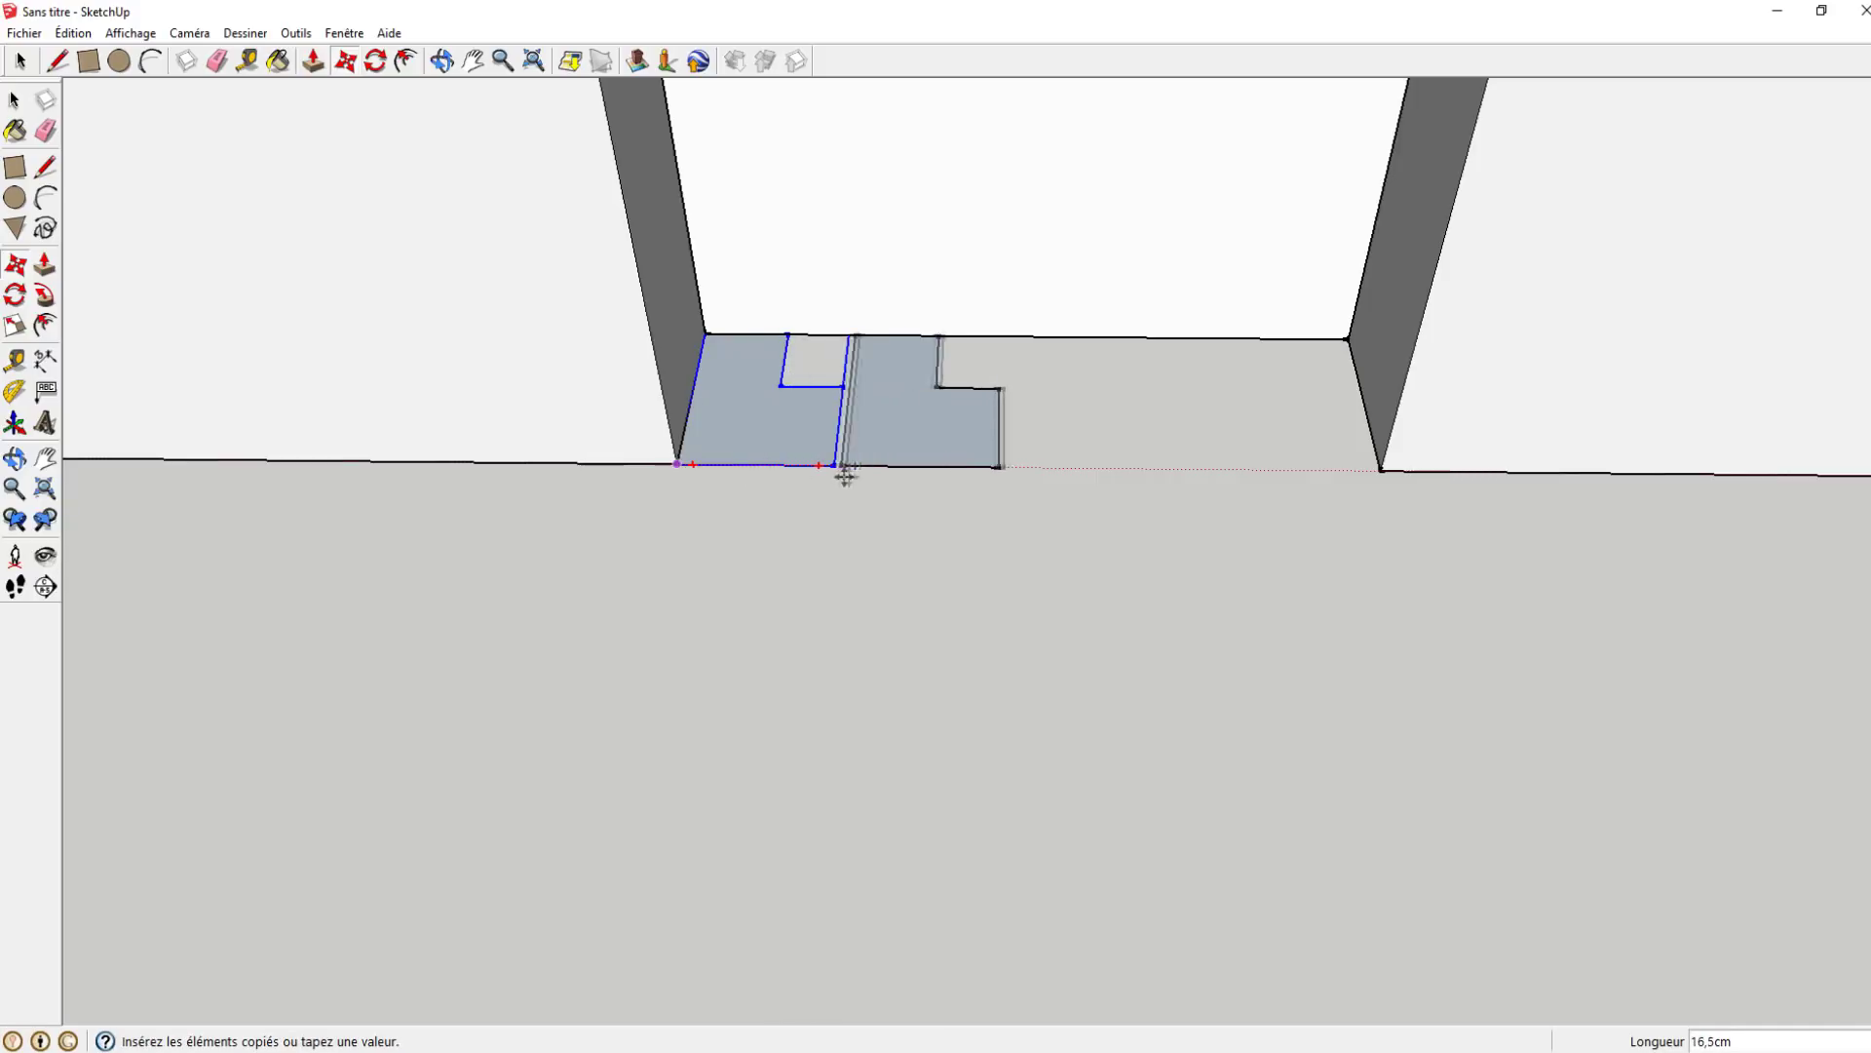
{"action": "left_click", "coordinate": [945, 468]}
{"action": "key", "text": "space"}
{"action": "mouse_move", "coordinate": [1058, 403]}
{"action": "middle_mouse_down"}
{"action": "mouse_move", "coordinate": [835, 414]}
{"action": "mouse_move", "coordinate": [792, 443]}
{"action": "middle_mouse_up"}
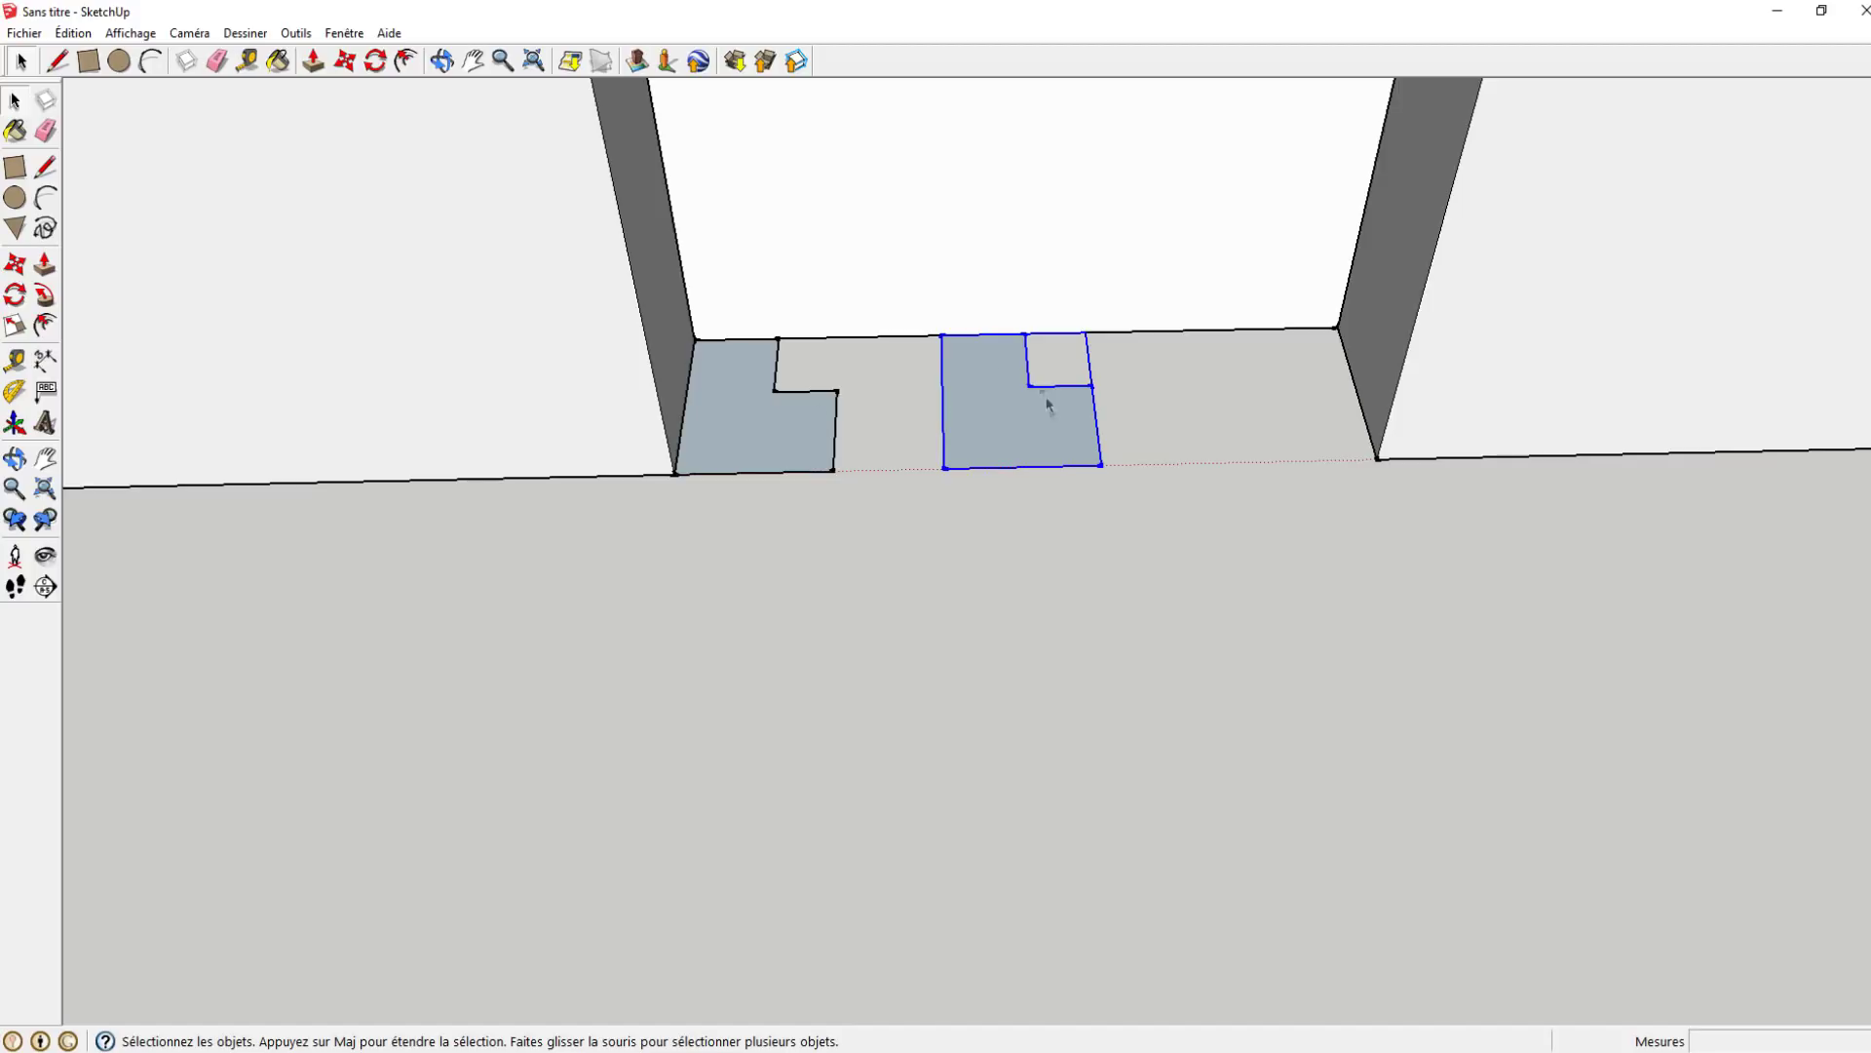
{"action": "double_click", "coordinate": [803, 435]}
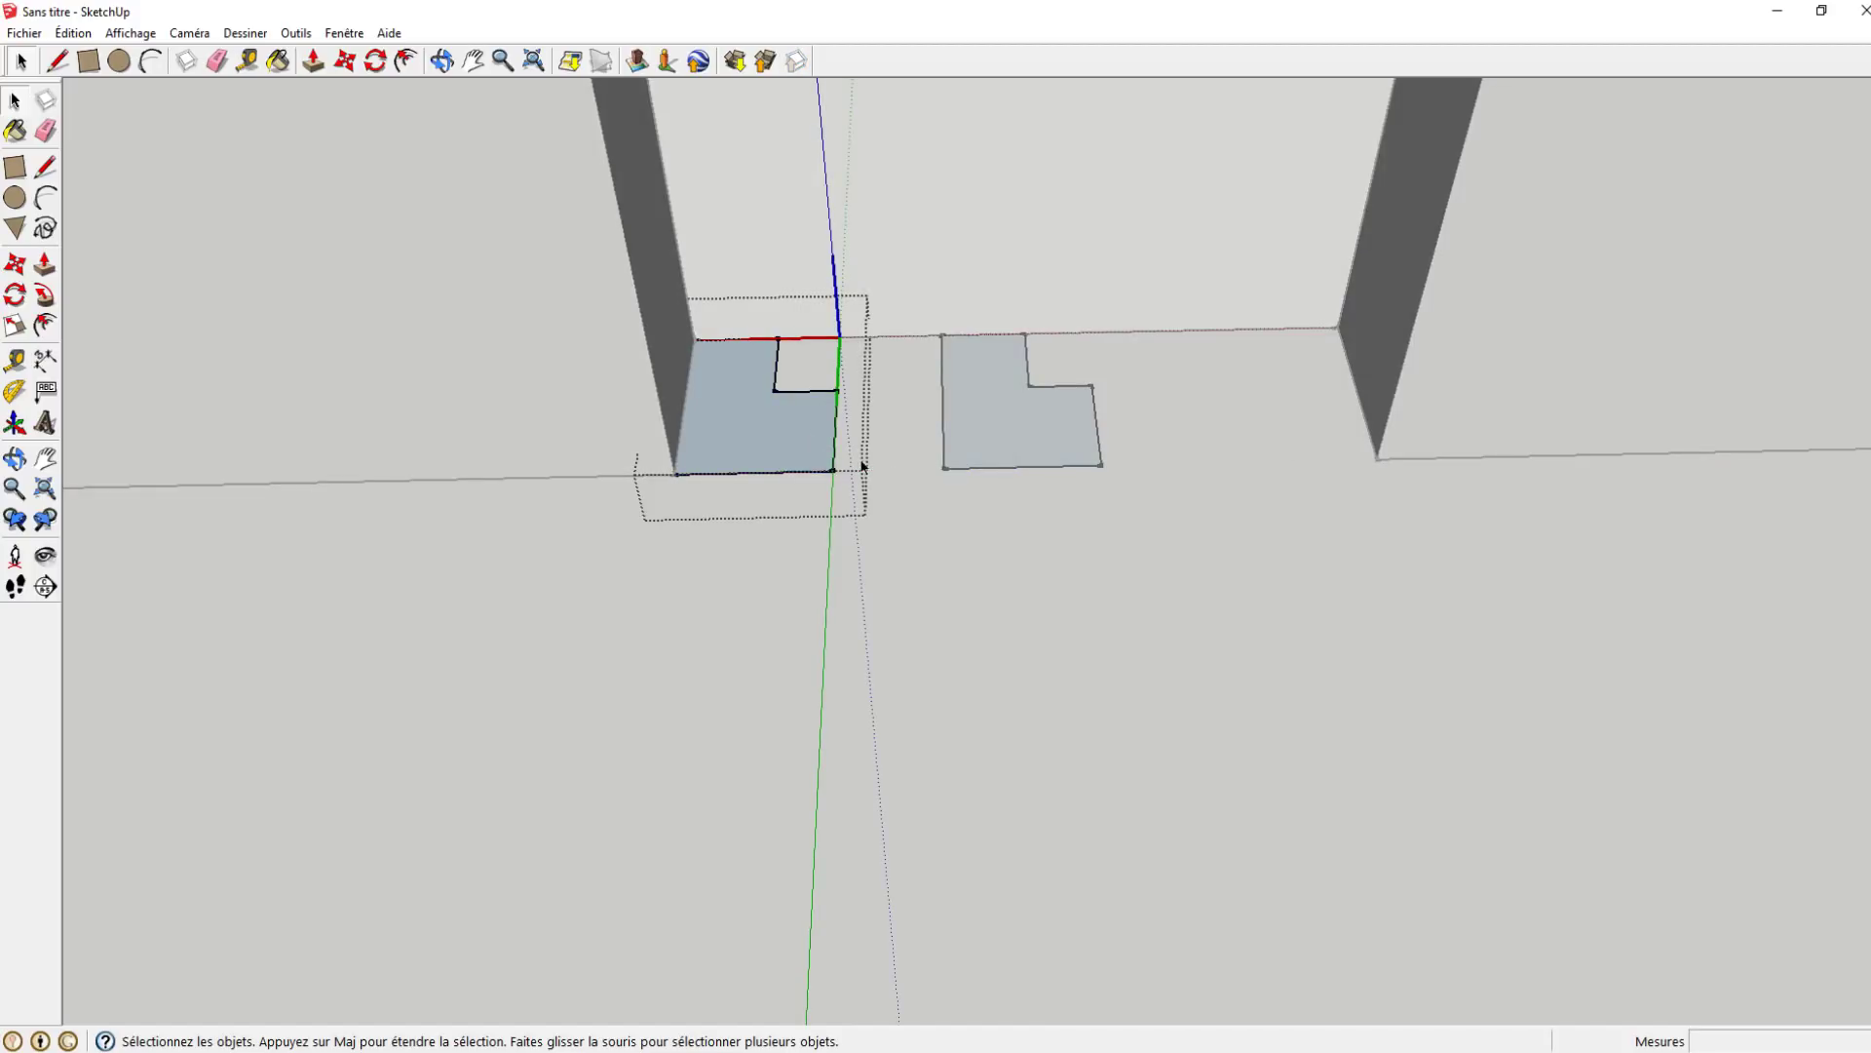
- Toggle component-edit display to hide the rest of the model and the other copy, then restore it
{"action": "left_click", "coordinate": [130, 33]}
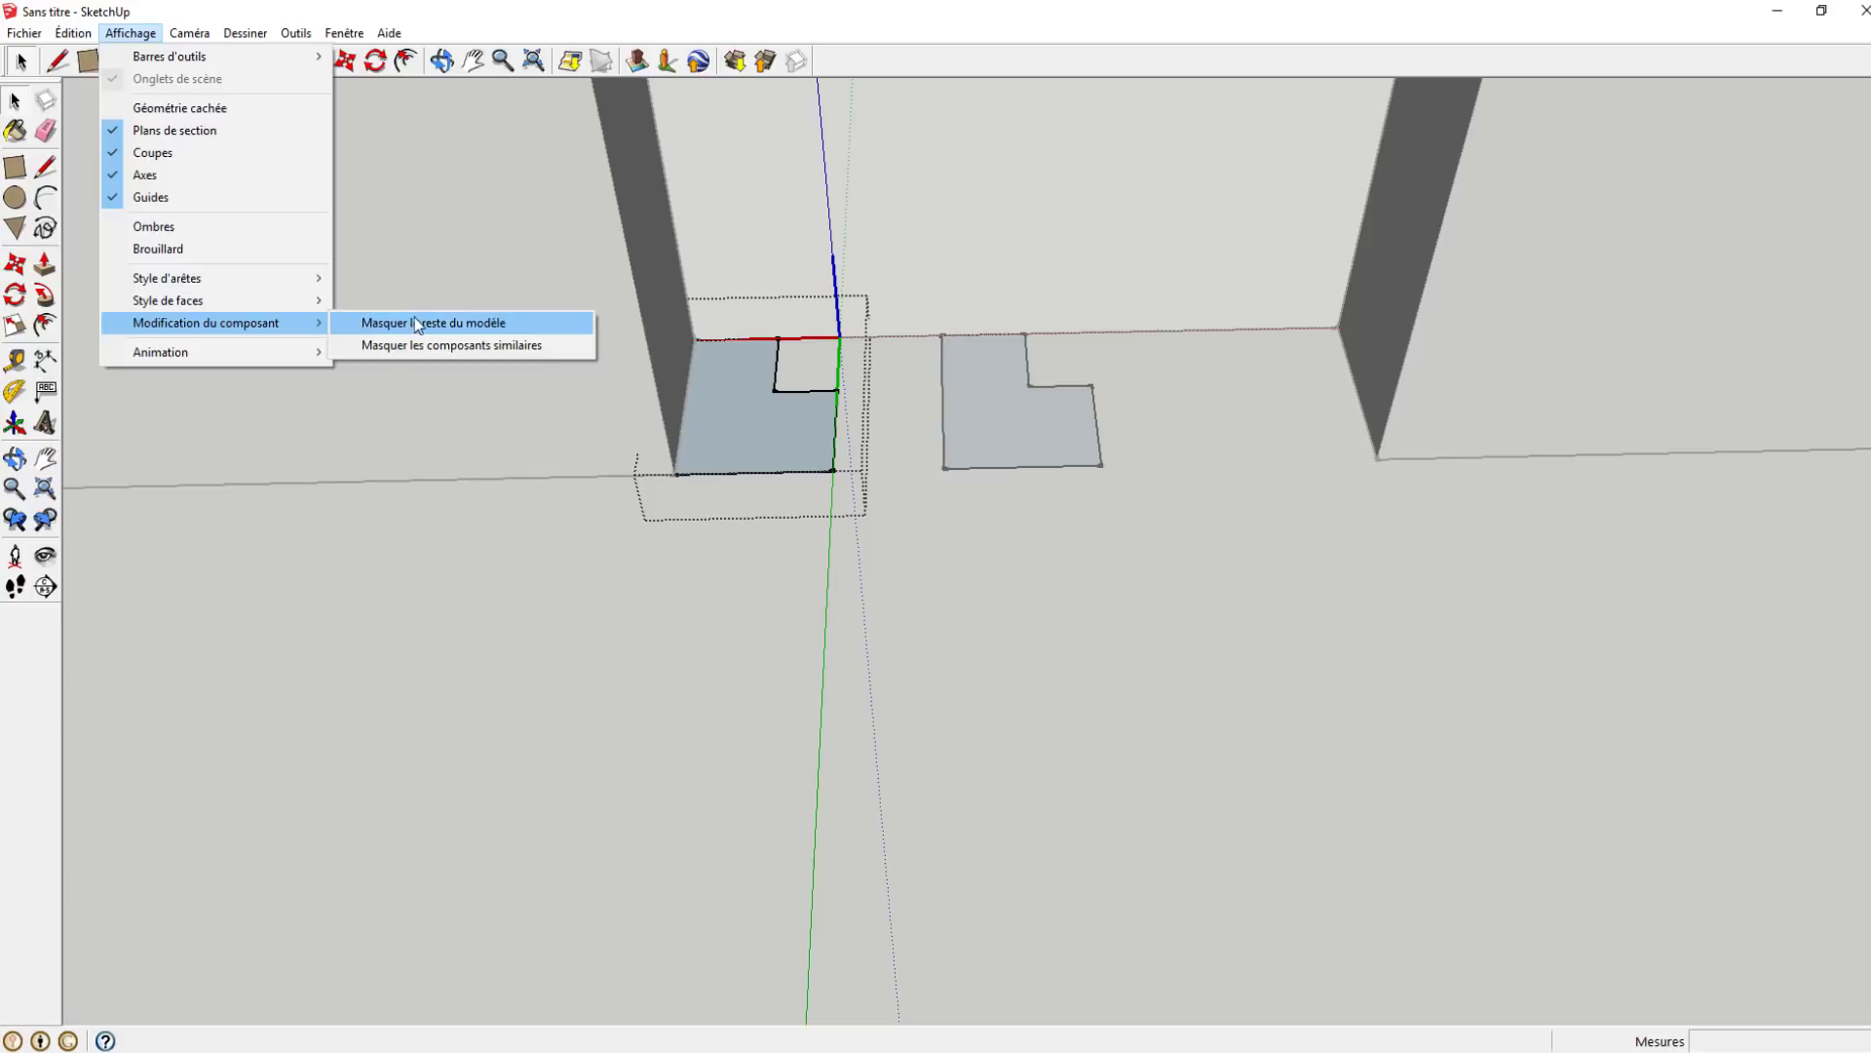
{"action": "left_click", "coordinate": [413, 318]}
{"action": "middle_click_drag", "start_coordinate": [770, 387], "coordinate": [743, 438]}
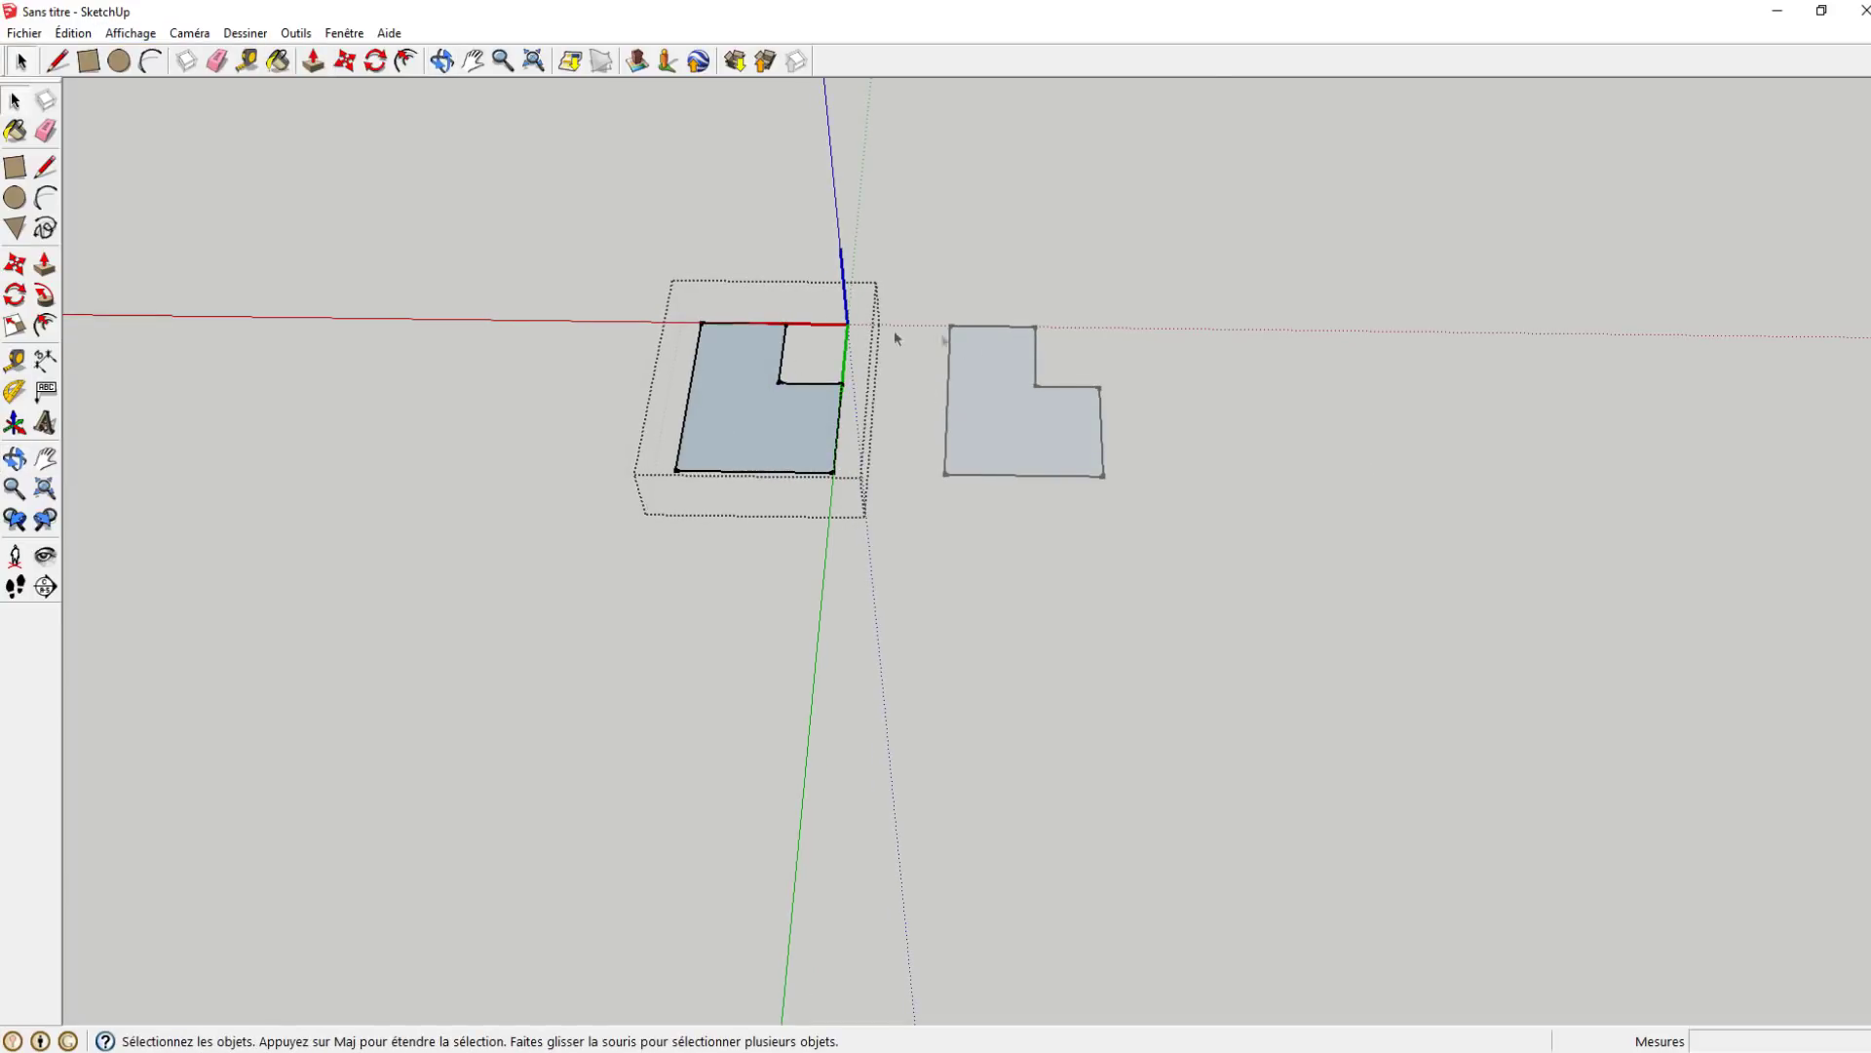
{"action": "middle_click_drag", "start_coordinate": [768, 434], "coordinate": [811, 395]}
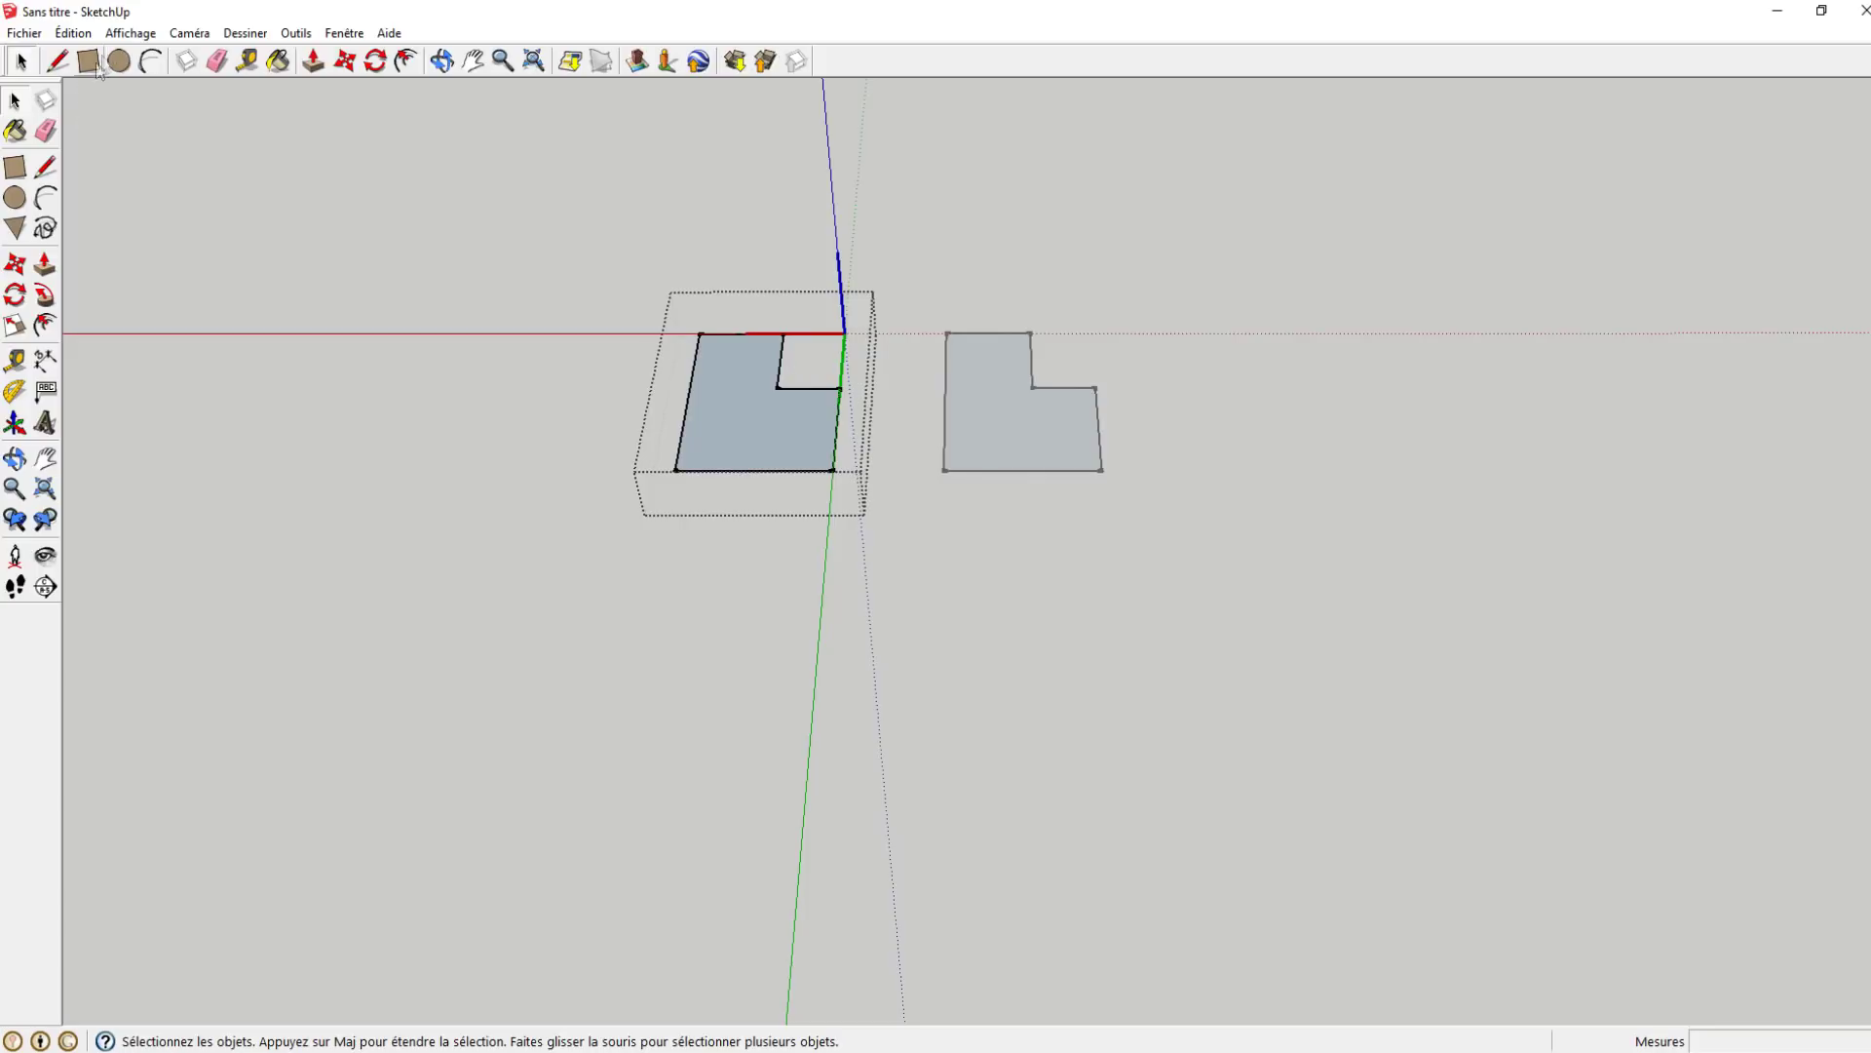
{"action": "left_click", "coordinate": [129, 32]}
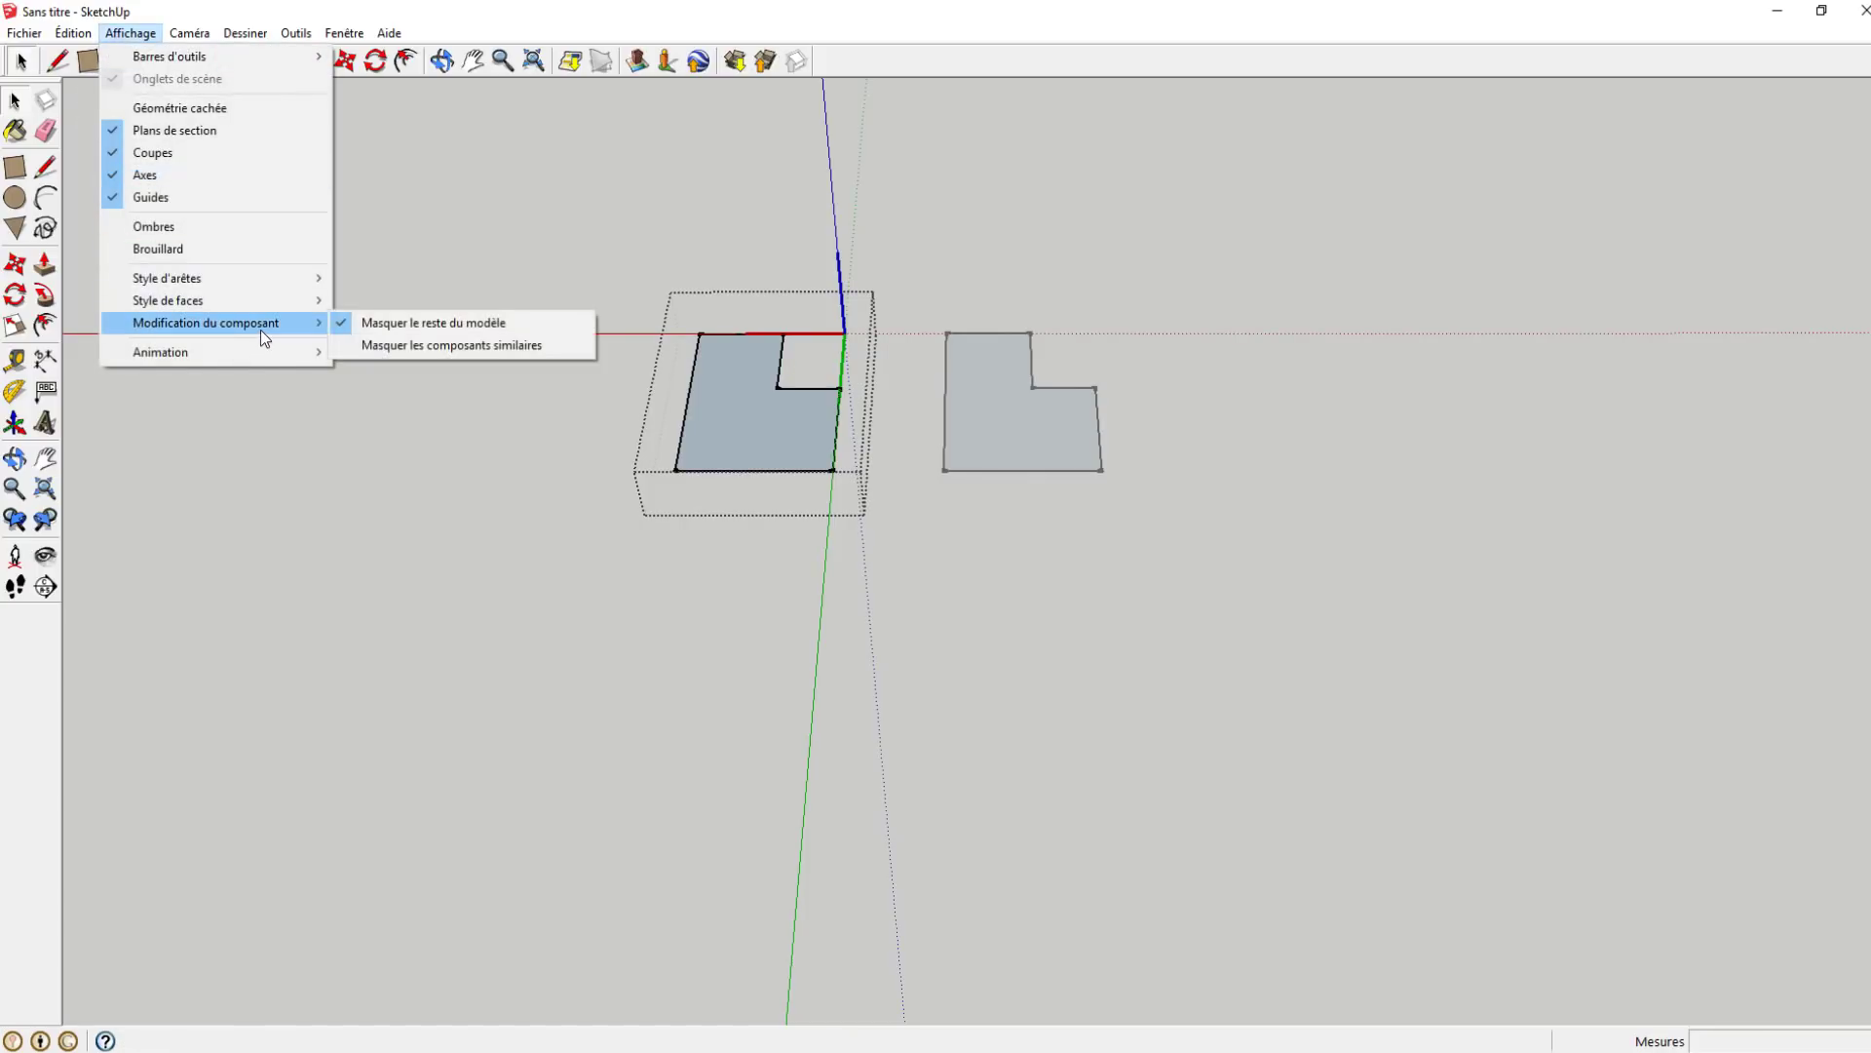
{"action": "left_click", "coordinate": [487, 348]}
{"action": "mouse_move", "coordinate": [904, 424]}
{"action": "middle_mouse_down"}
{"action": "mouse_move", "coordinate": [873, 360]}
{"action": "mouse_move", "coordinate": [846, 411]}
{"action": "middle_mouse_up"}
{"action": "left_click", "coordinate": [130, 33]}
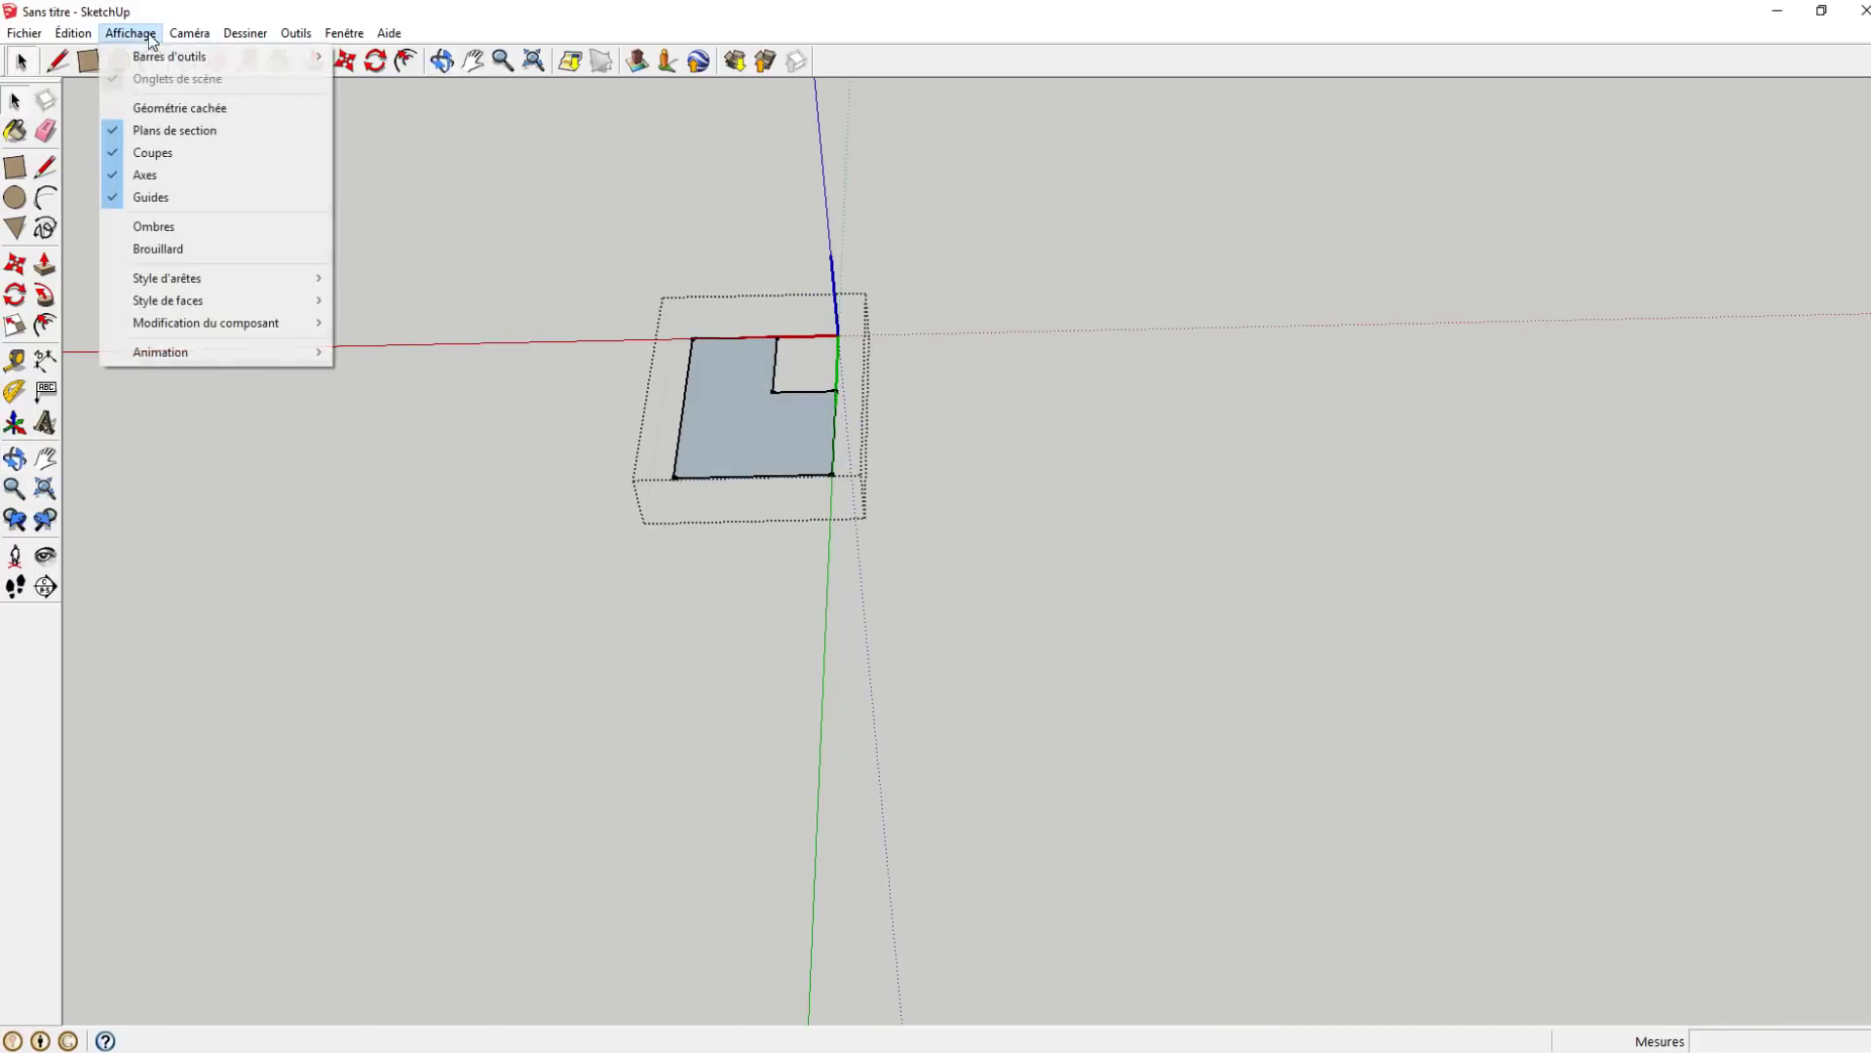
{"action": "left_click", "coordinate": [398, 345]}
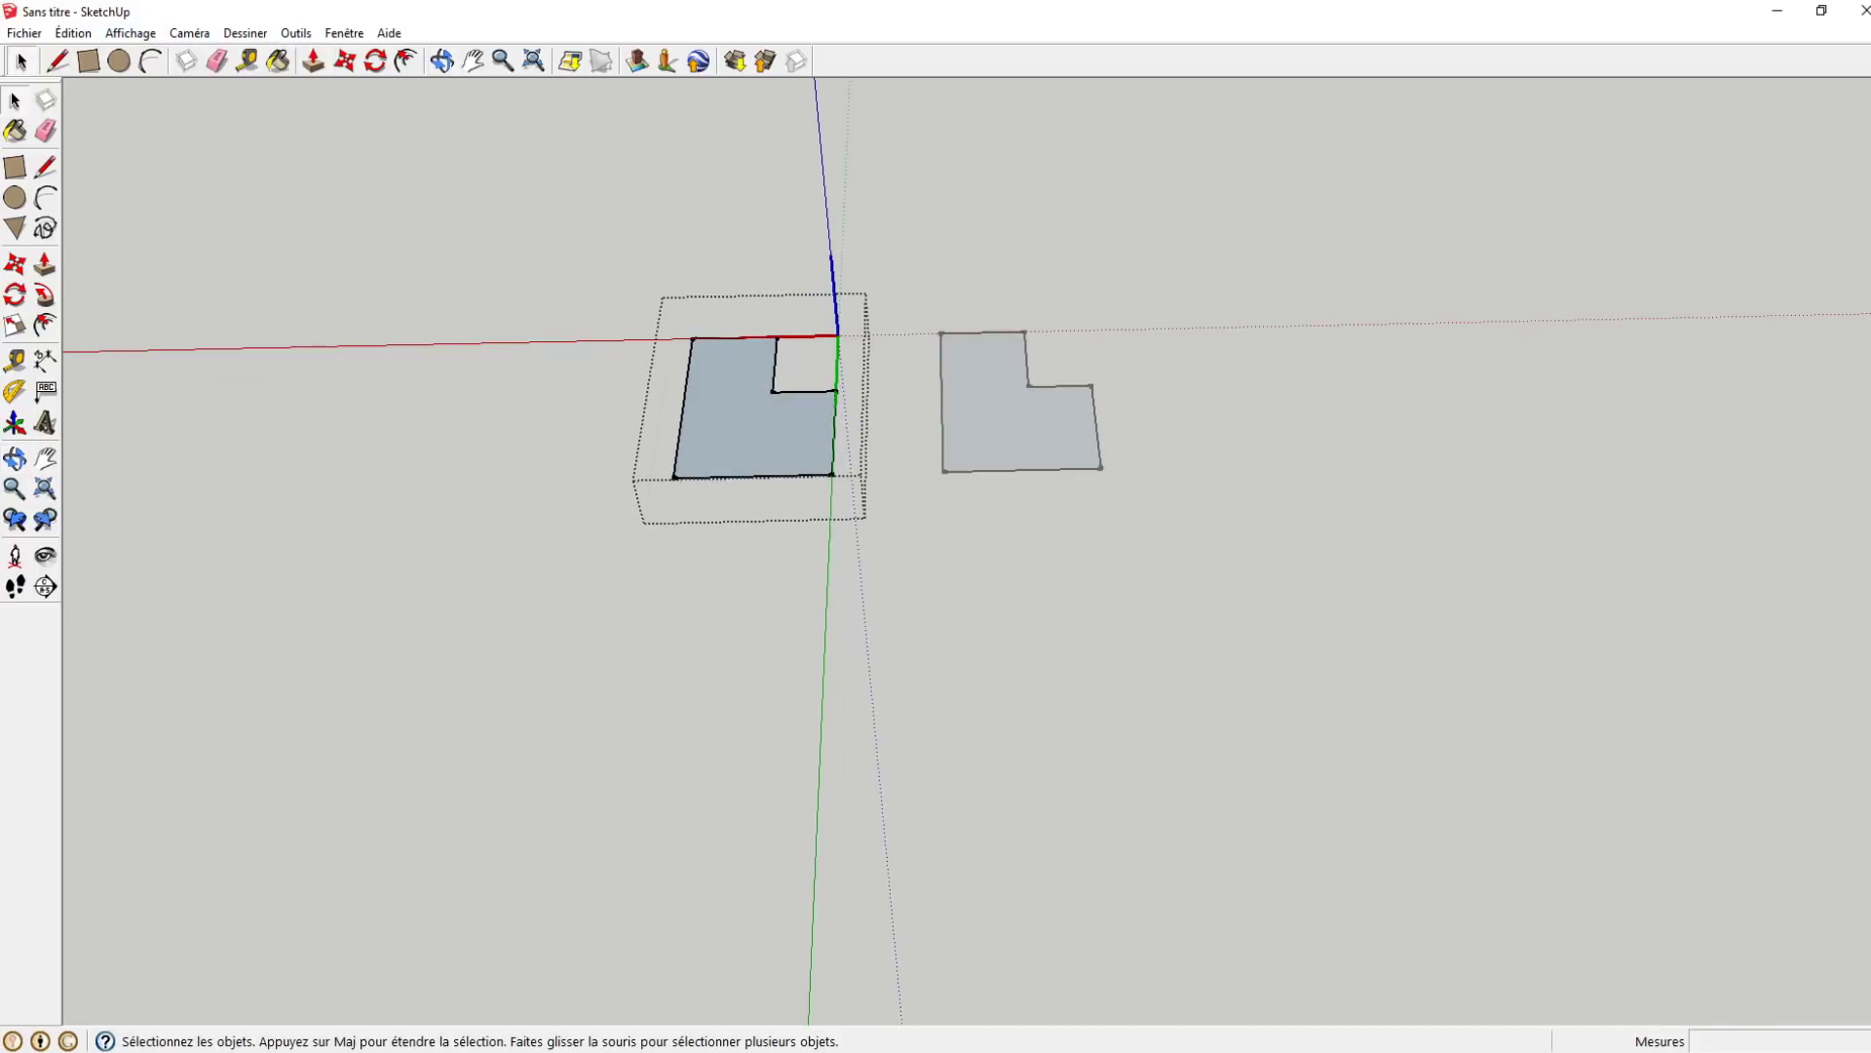
- Start moving the L shape's left edge, cancel it, and exit component editing
{"action": "key", "text": "l"}
{"action": "scroll", "coordinate": [692, 336], "scroll_direction": "up", "scroll_amount": 2}
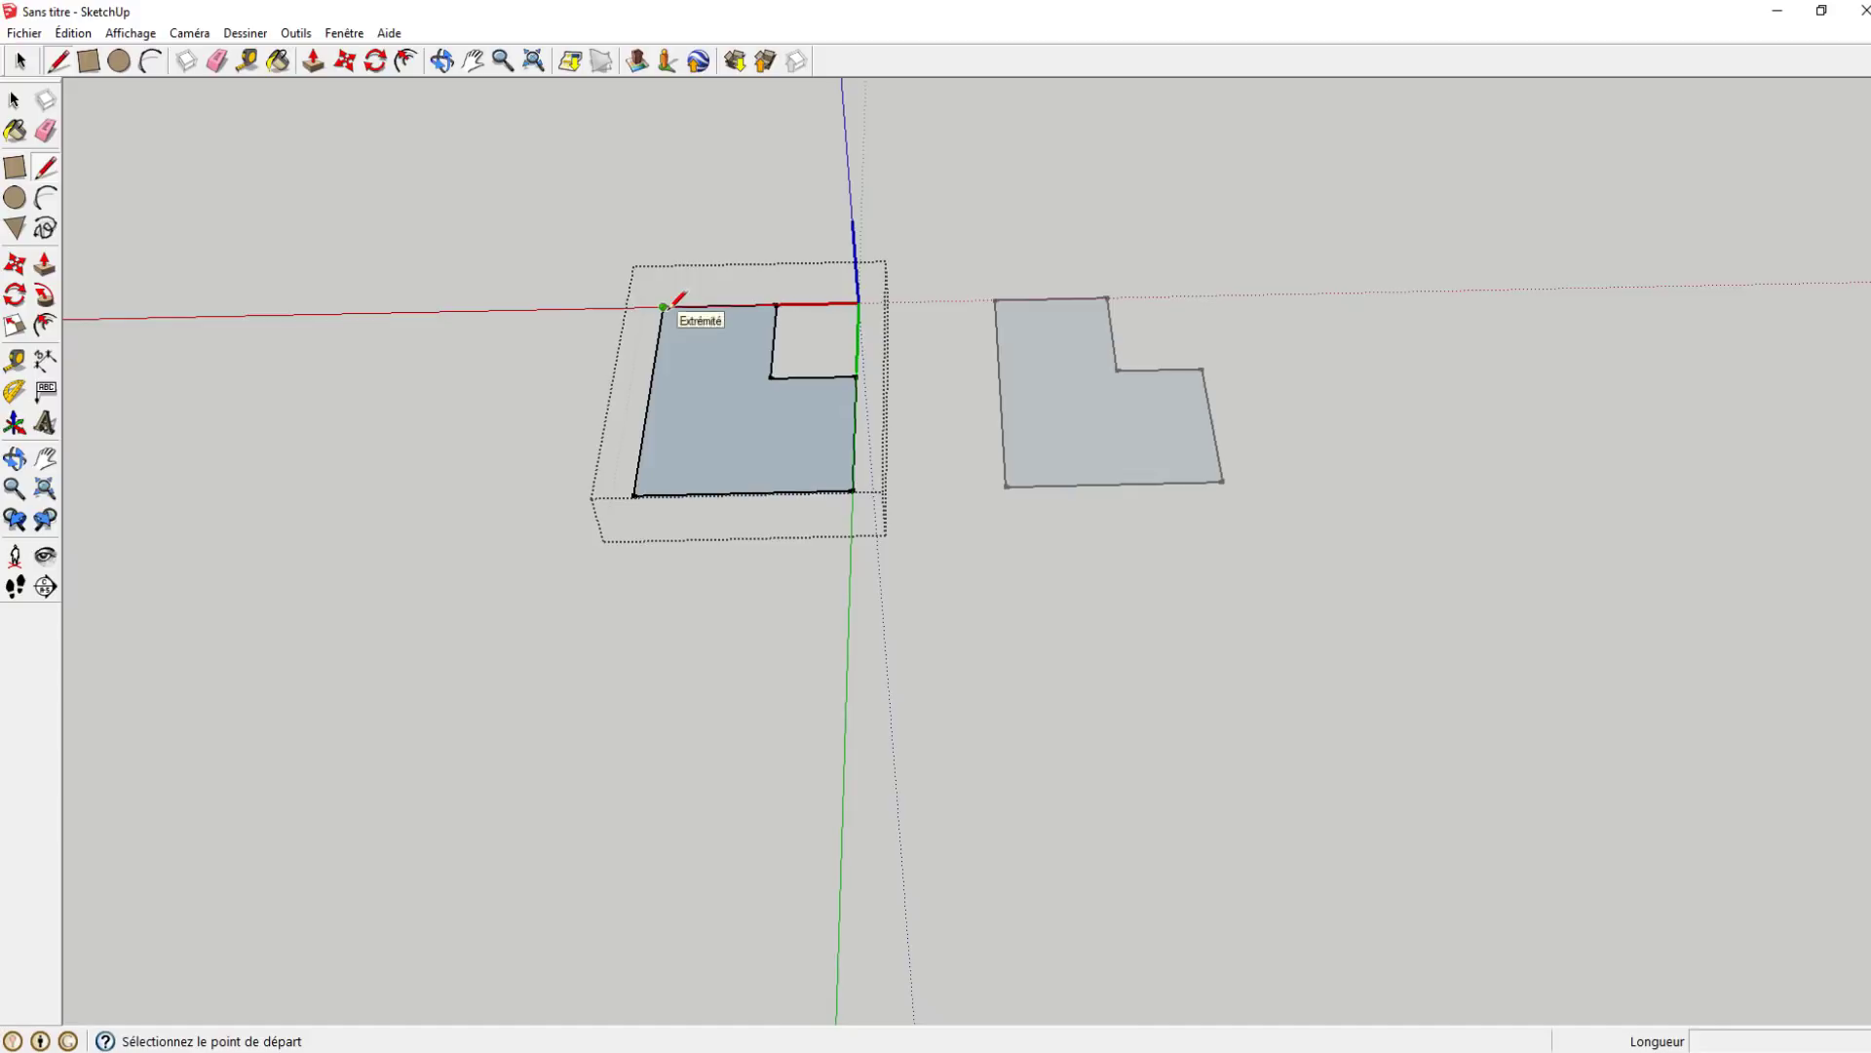
{"action": "left_click", "coordinate": [14, 100]}
{"action": "left_click_drag", "start_coordinate": [447, 221], "coordinate": [765, 627]}
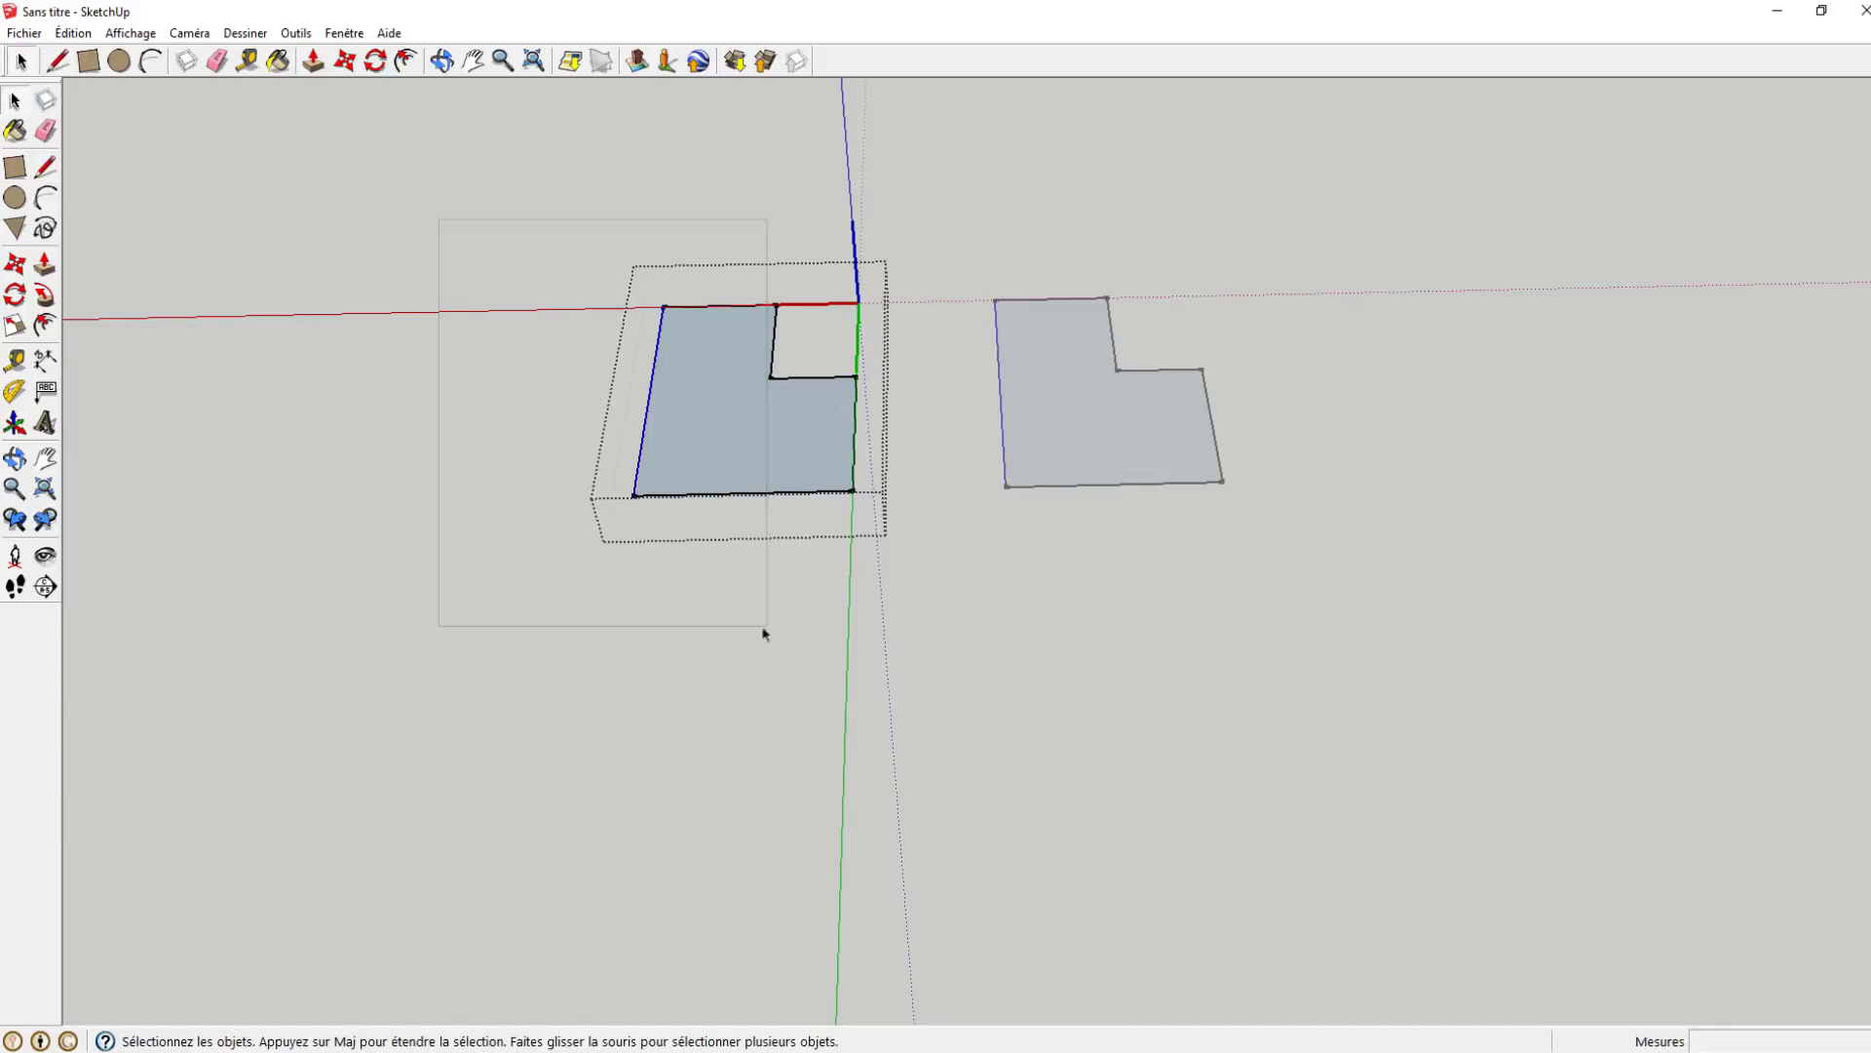
{"action": "left_click", "coordinate": [14, 263]}
{"action": "left_click", "coordinate": [471, 417]}
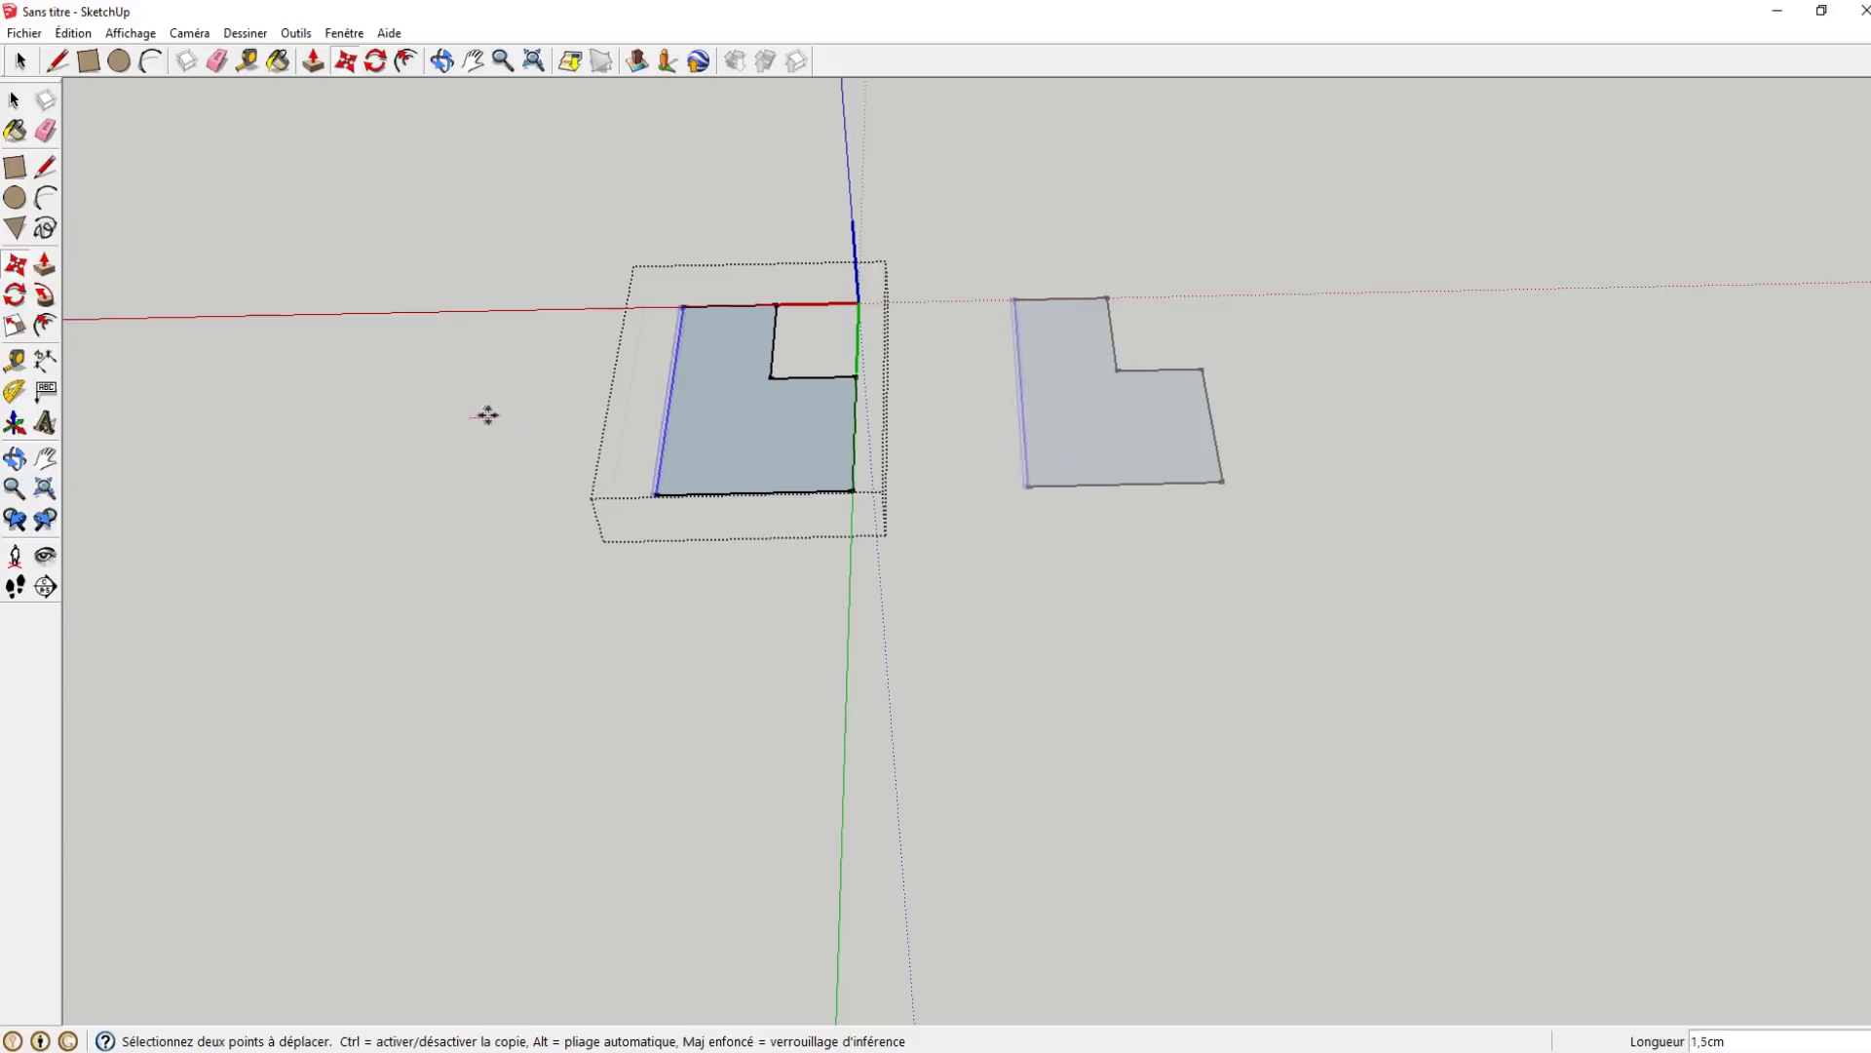
{"action": "key", "text": "Escape"}
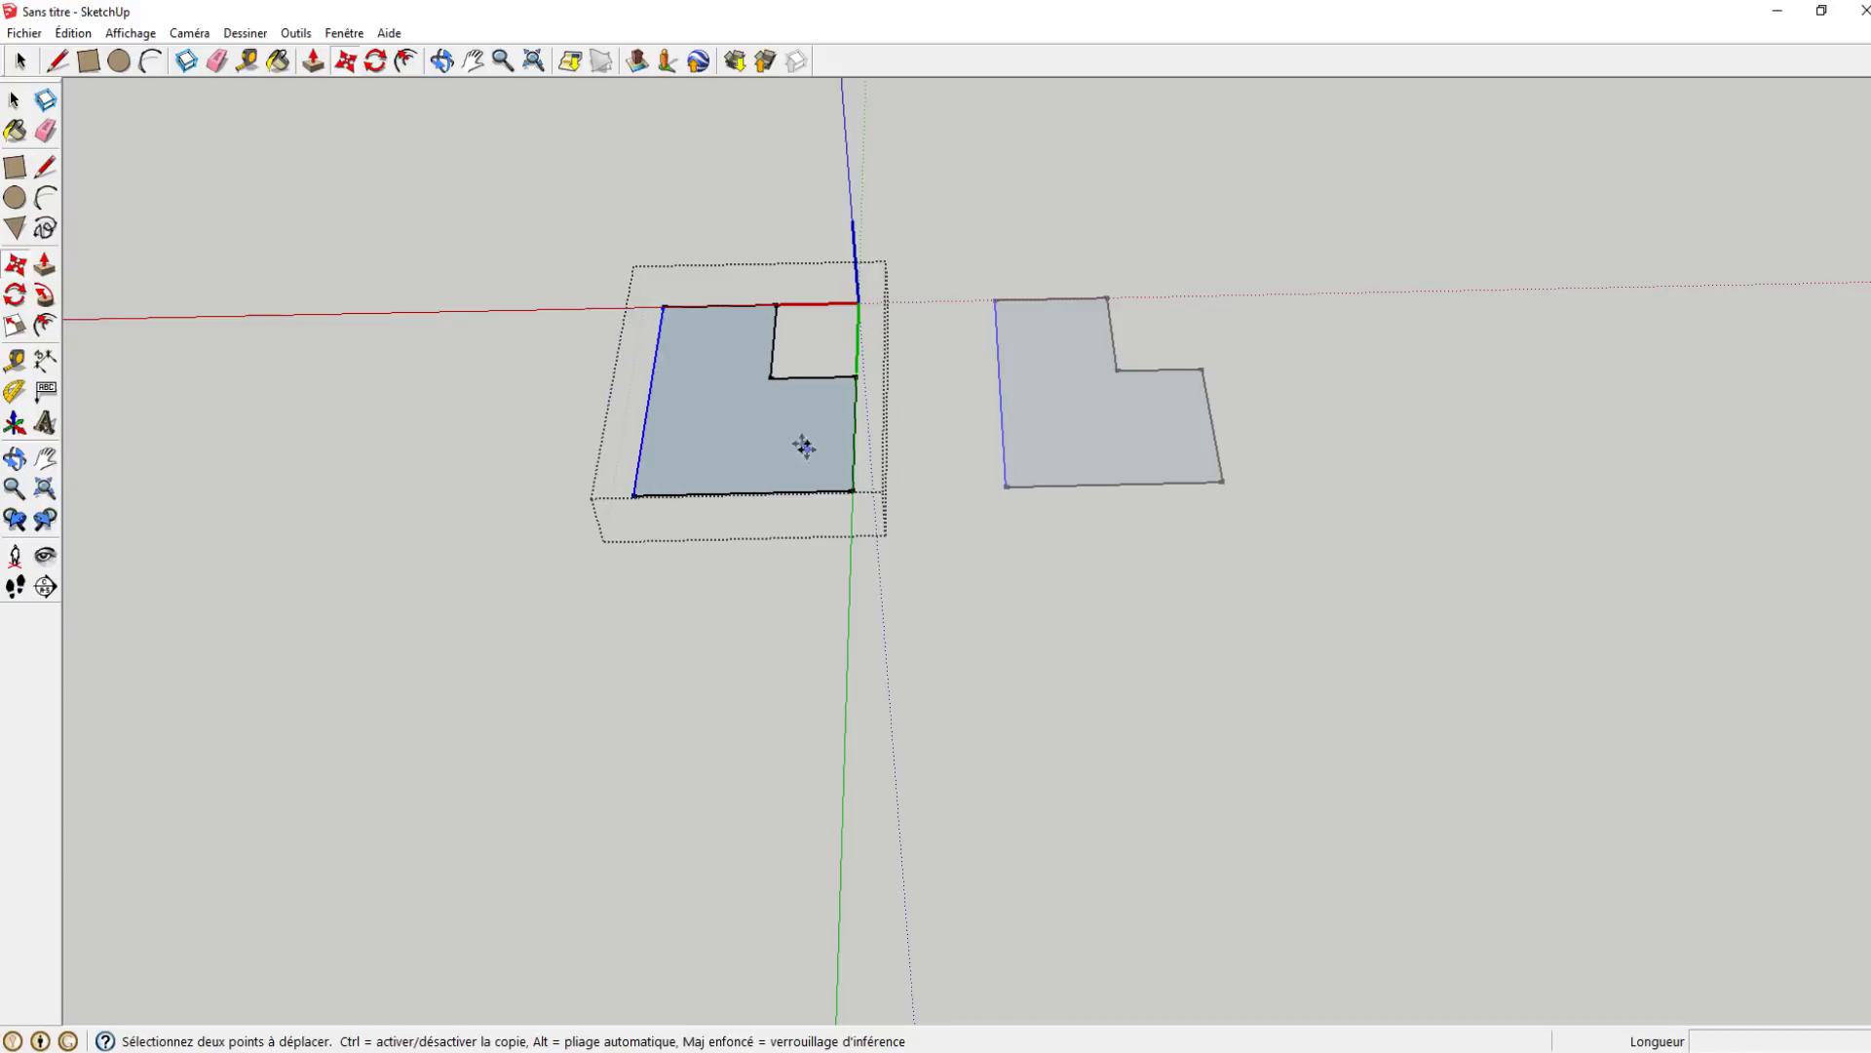
{"action": "scroll", "coordinate": [808, 451], "scroll_direction": "down", "scroll_amount": 2}
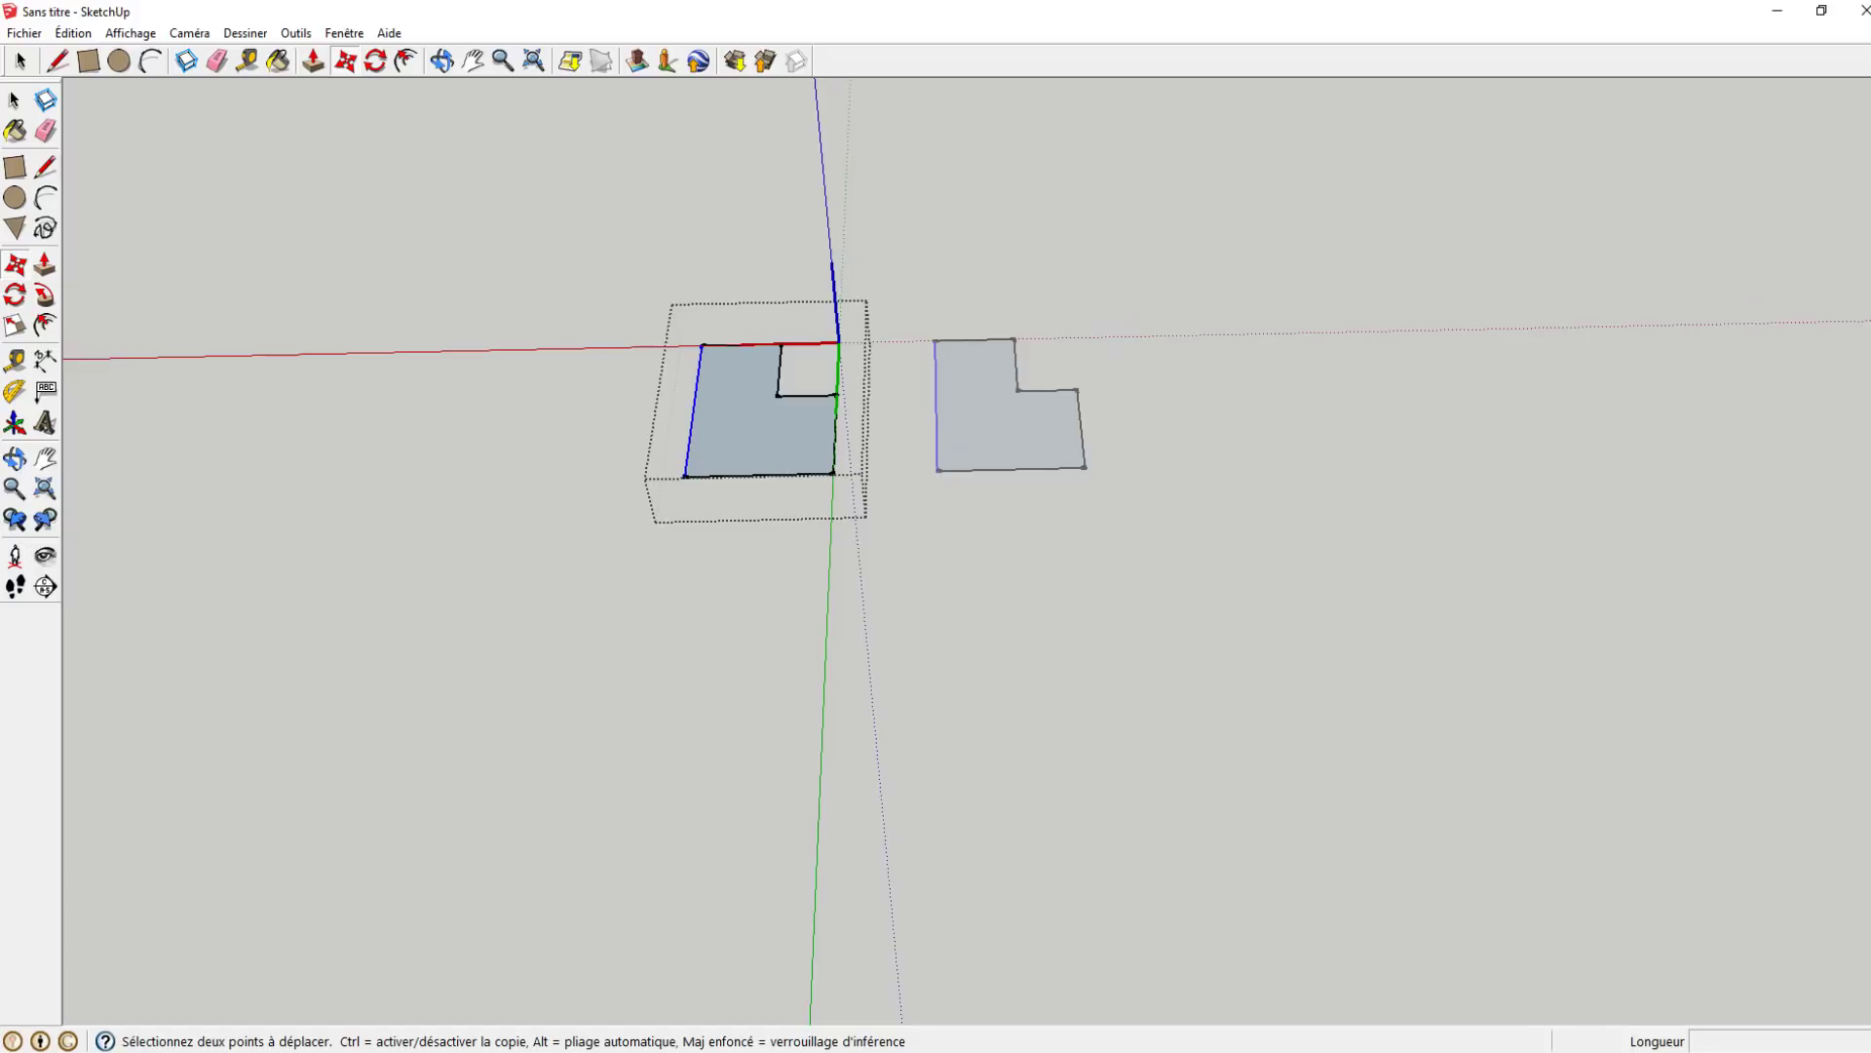
{"action": "key", "text": "space"}
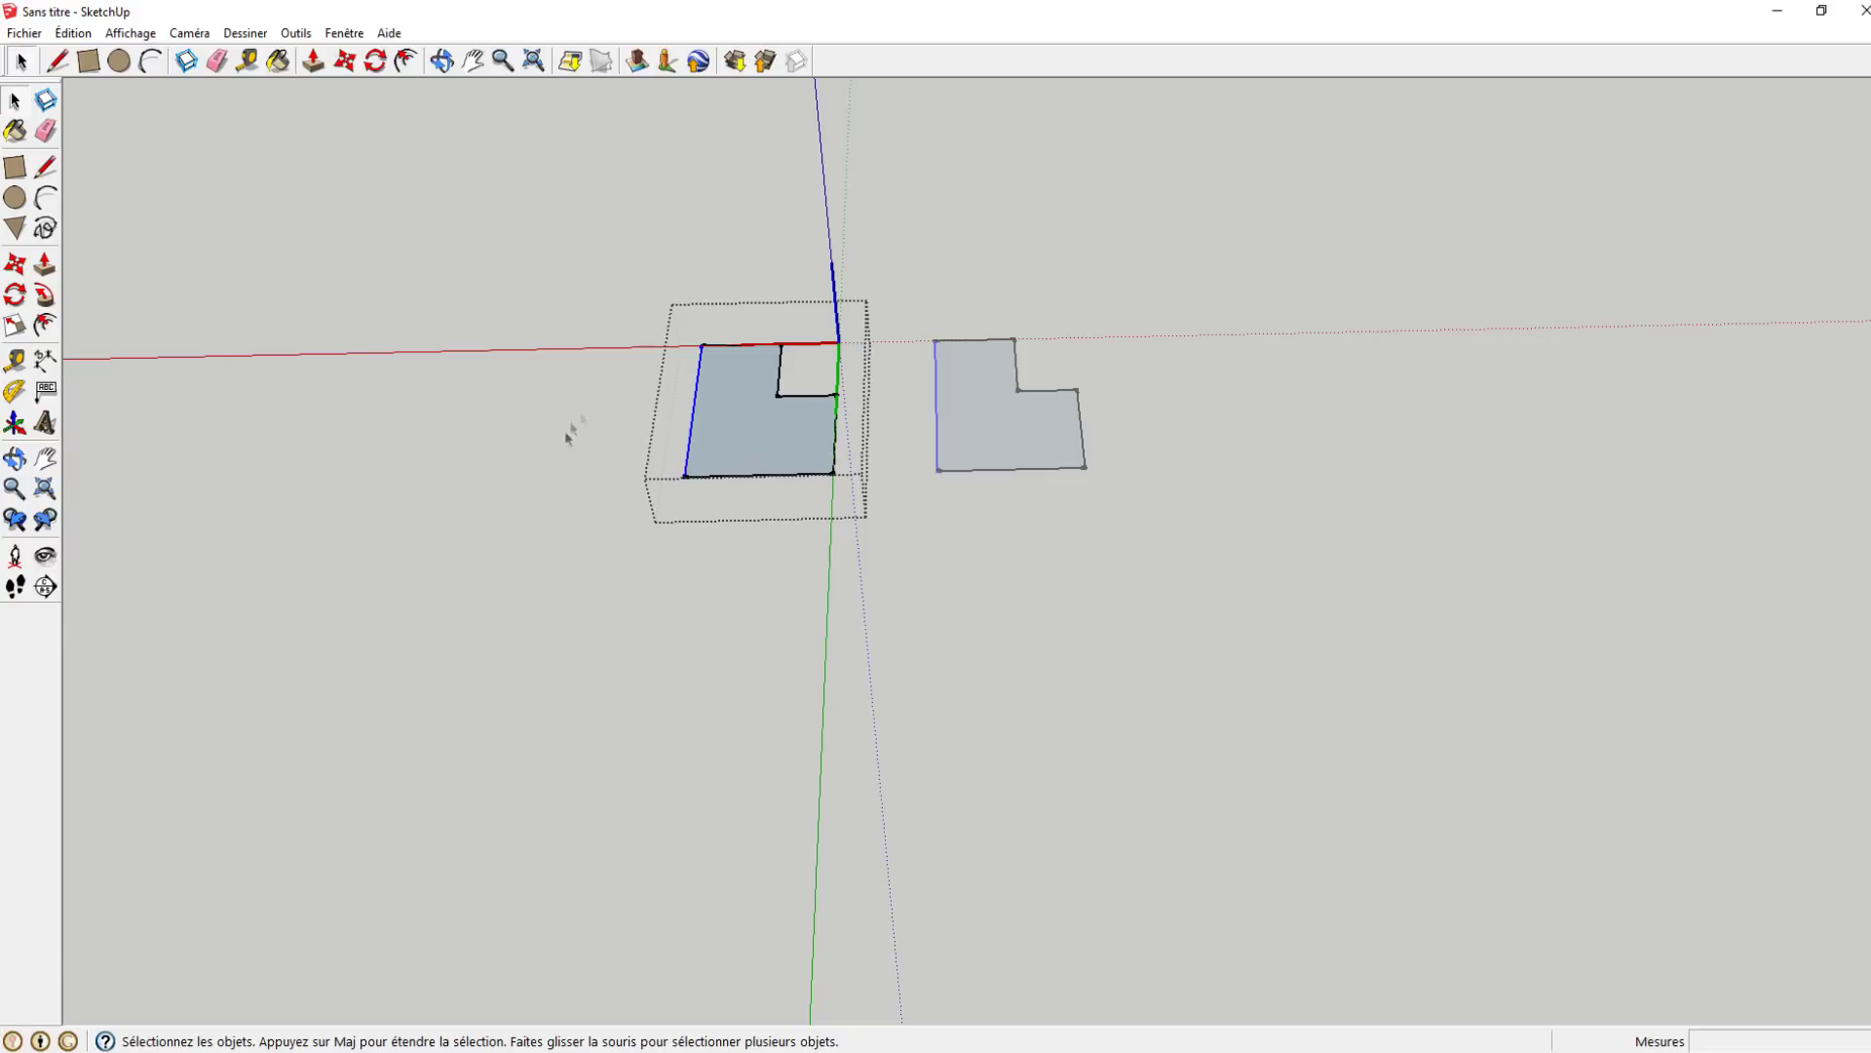
{"action": "mouse_move", "coordinate": [762, 463]}
{"action": "middle_mouse_down", "text": "shift"}
{"action": "mouse_move", "coordinate": [696, 494]}
{"action": "mouse_move", "coordinate": [685, 317]}
{"action": "middle_mouse_up", "text": "shift"}
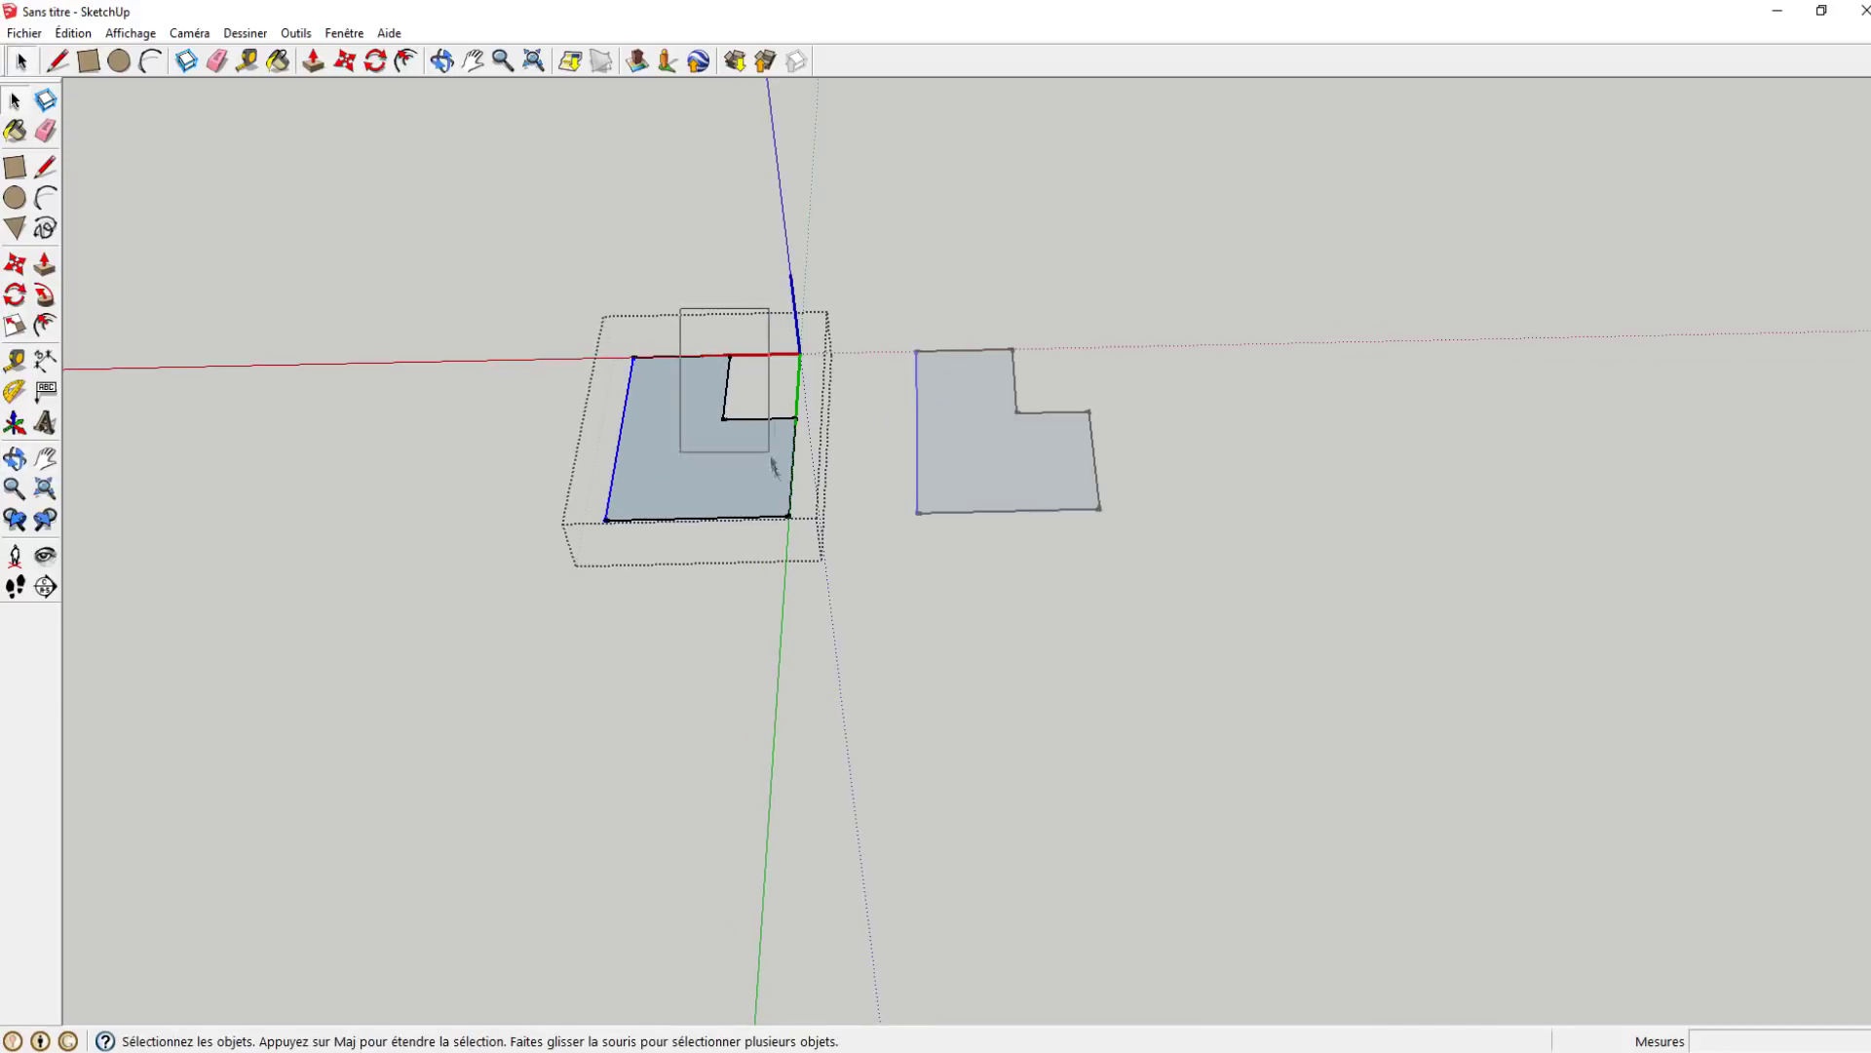
{"action": "key", "text": "ctrl+z"}
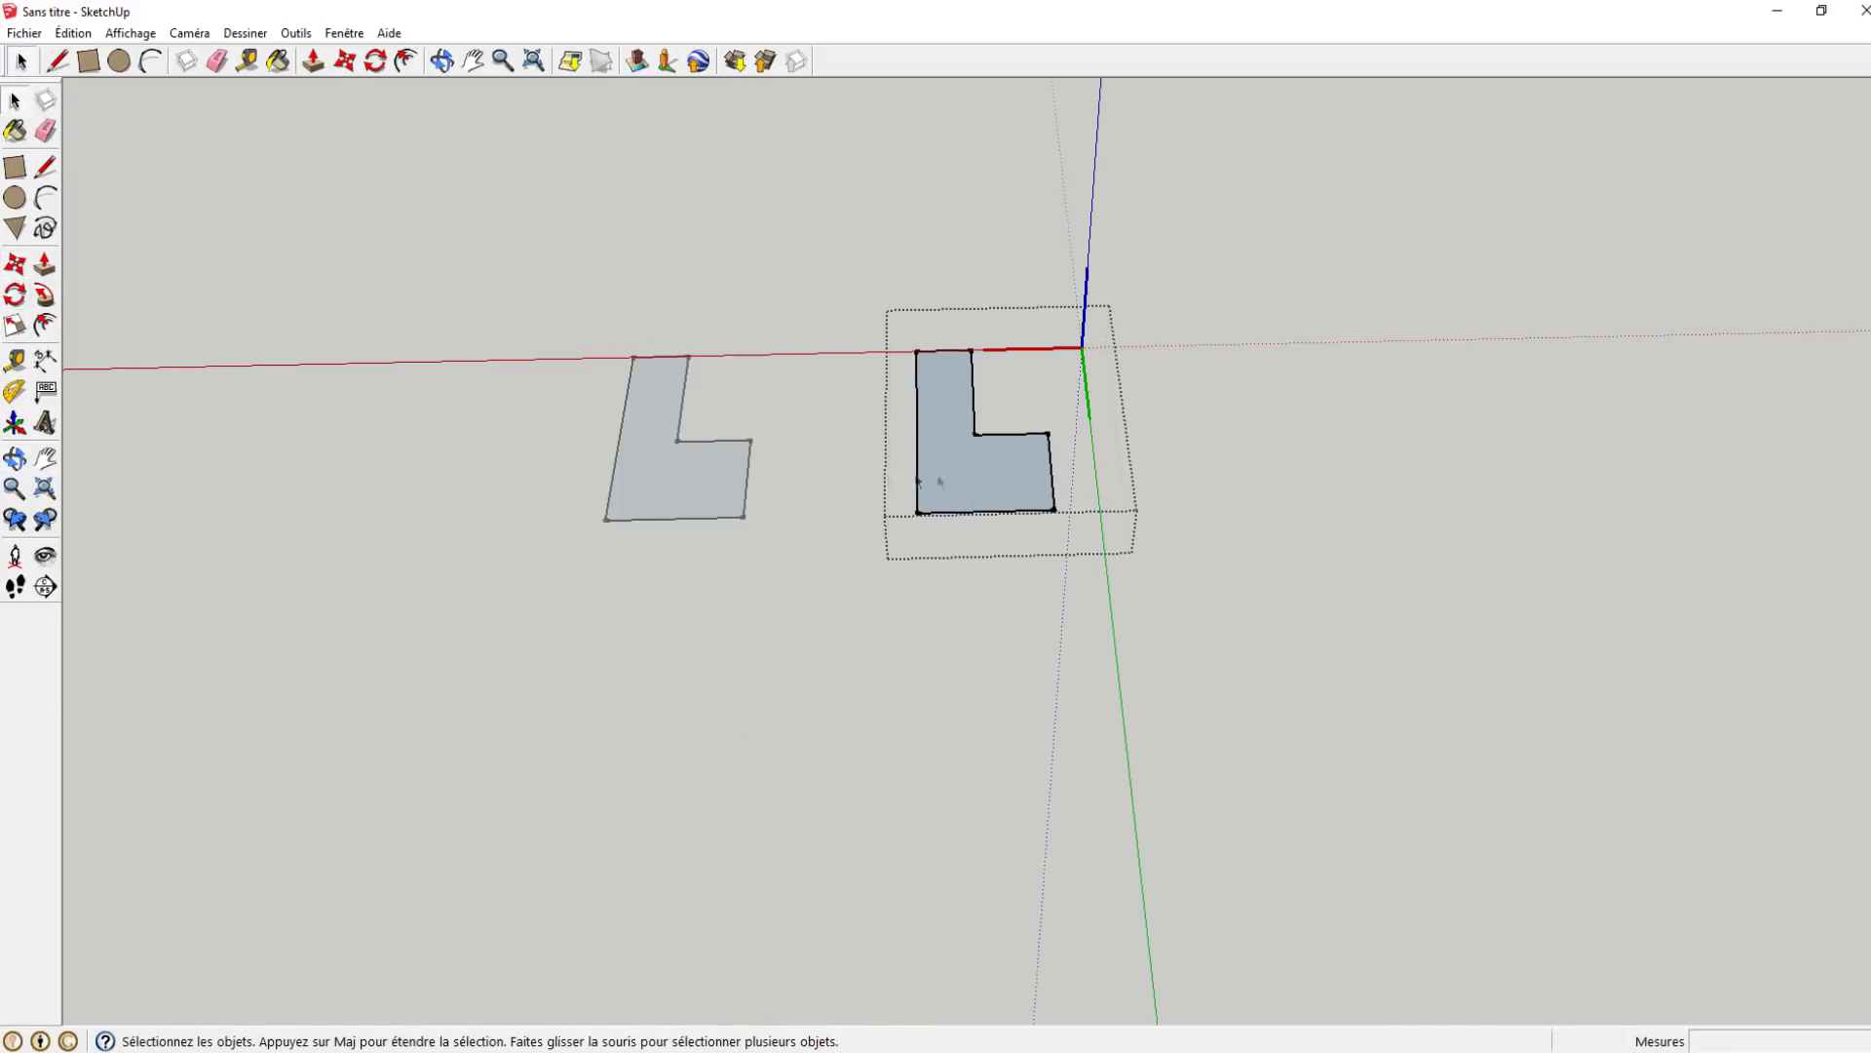
{"action": "left_click", "coordinate": [770, 494]}
{"action": "left_click", "coordinate": [671, 503]}
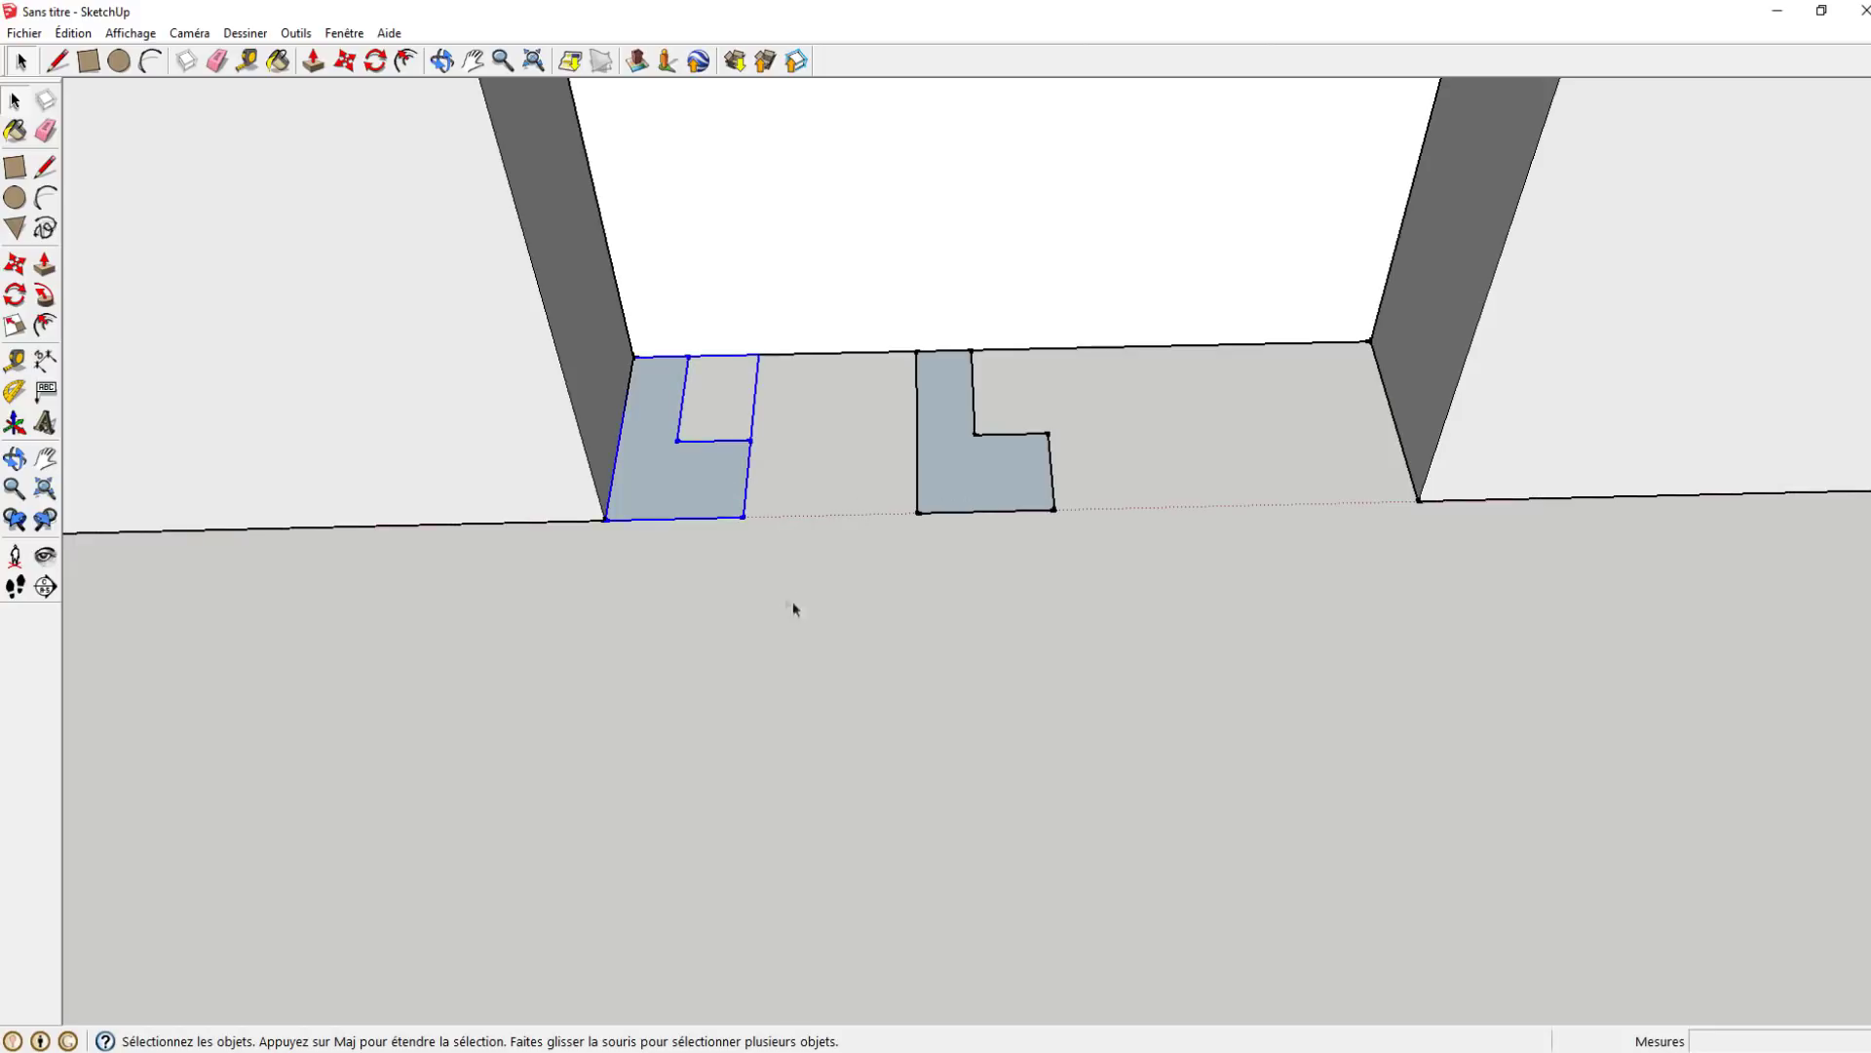
- Delete the right L-shaped profile
{"action": "left_click", "coordinate": [968, 485]}
{"action": "key", "text": "Delete"}
{"action": "scroll", "coordinate": [735, 480], "scroll_direction": "down", "scroll_amount": 3}
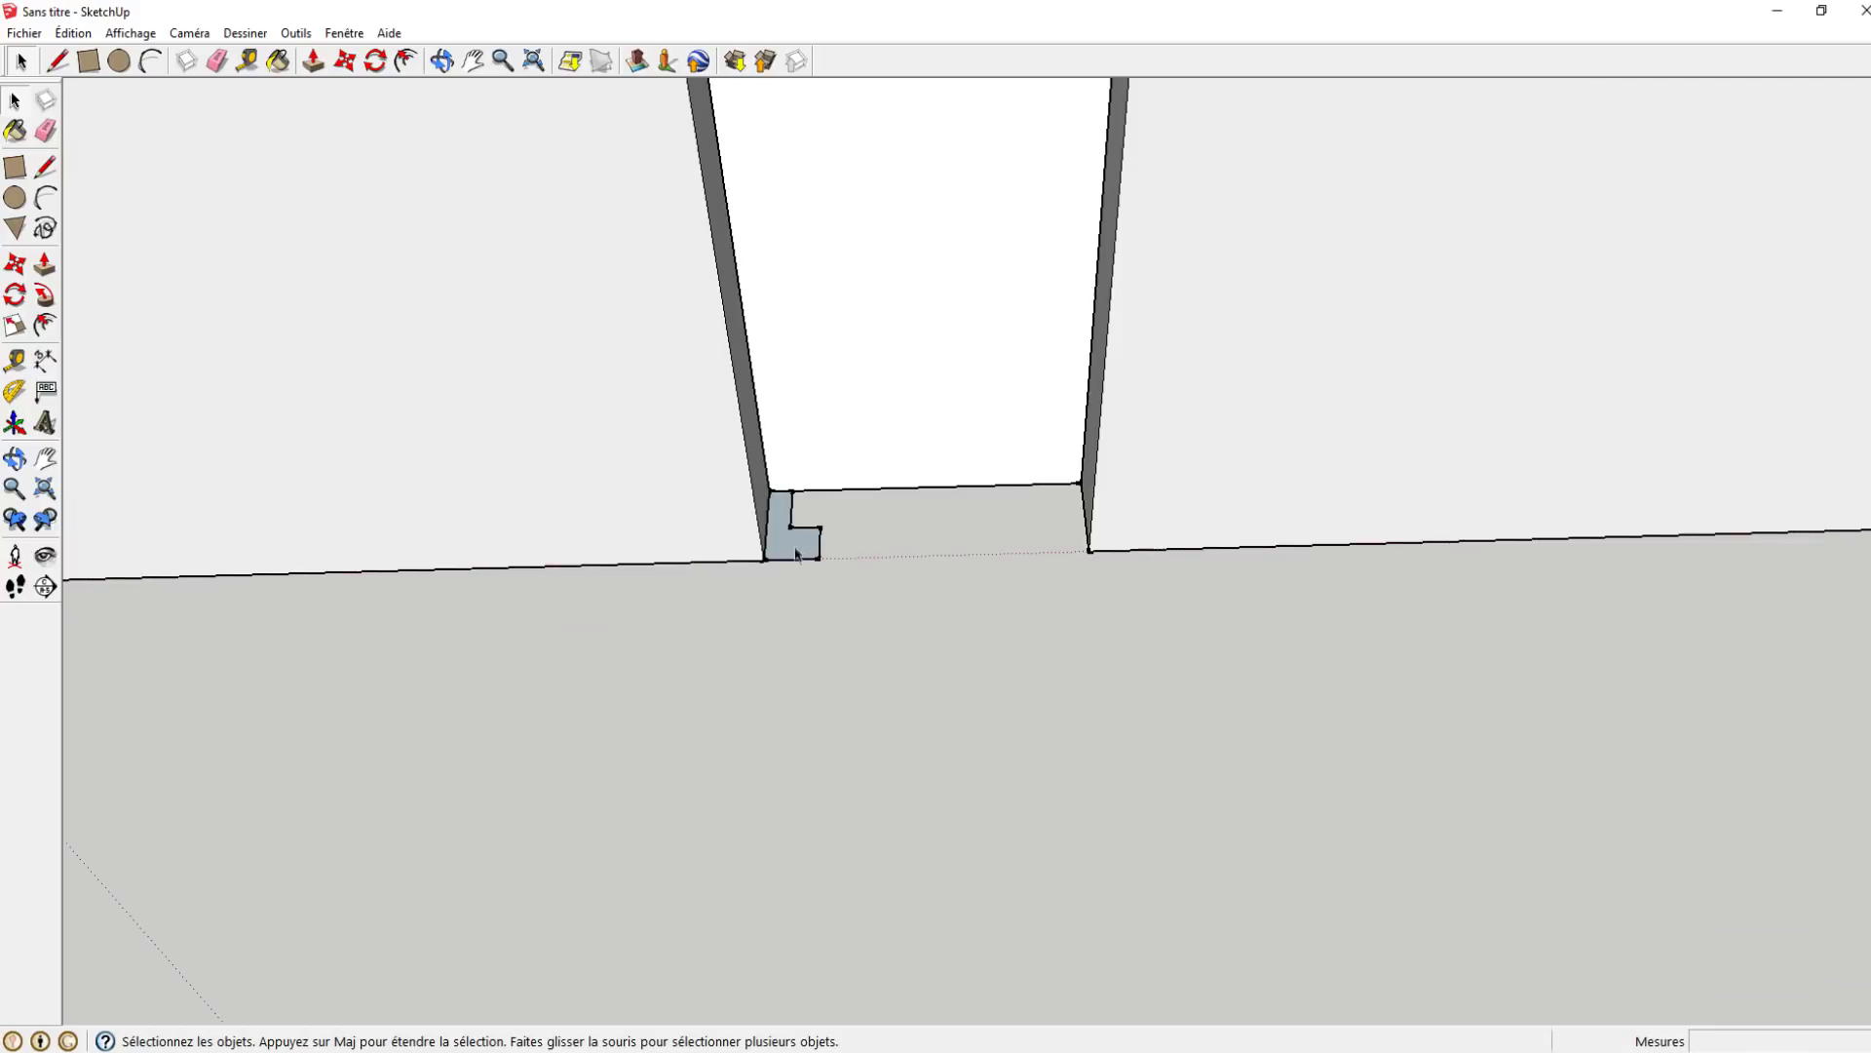
{"action": "scroll", "coordinate": [796, 585], "scroll_direction": "up", "scroll_amount": 1}
{"action": "scroll", "coordinate": [791, 682], "scroll_direction": "up", "scroll_amount": 1}
- Flip the remaining L-shaped profile along its green component axis
{"action": "left_click", "coordinate": [792, 690]}
{"action": "scroll", "coordinate": [809, 673], "scroll_direction": "up", "scroll_amount": 2}
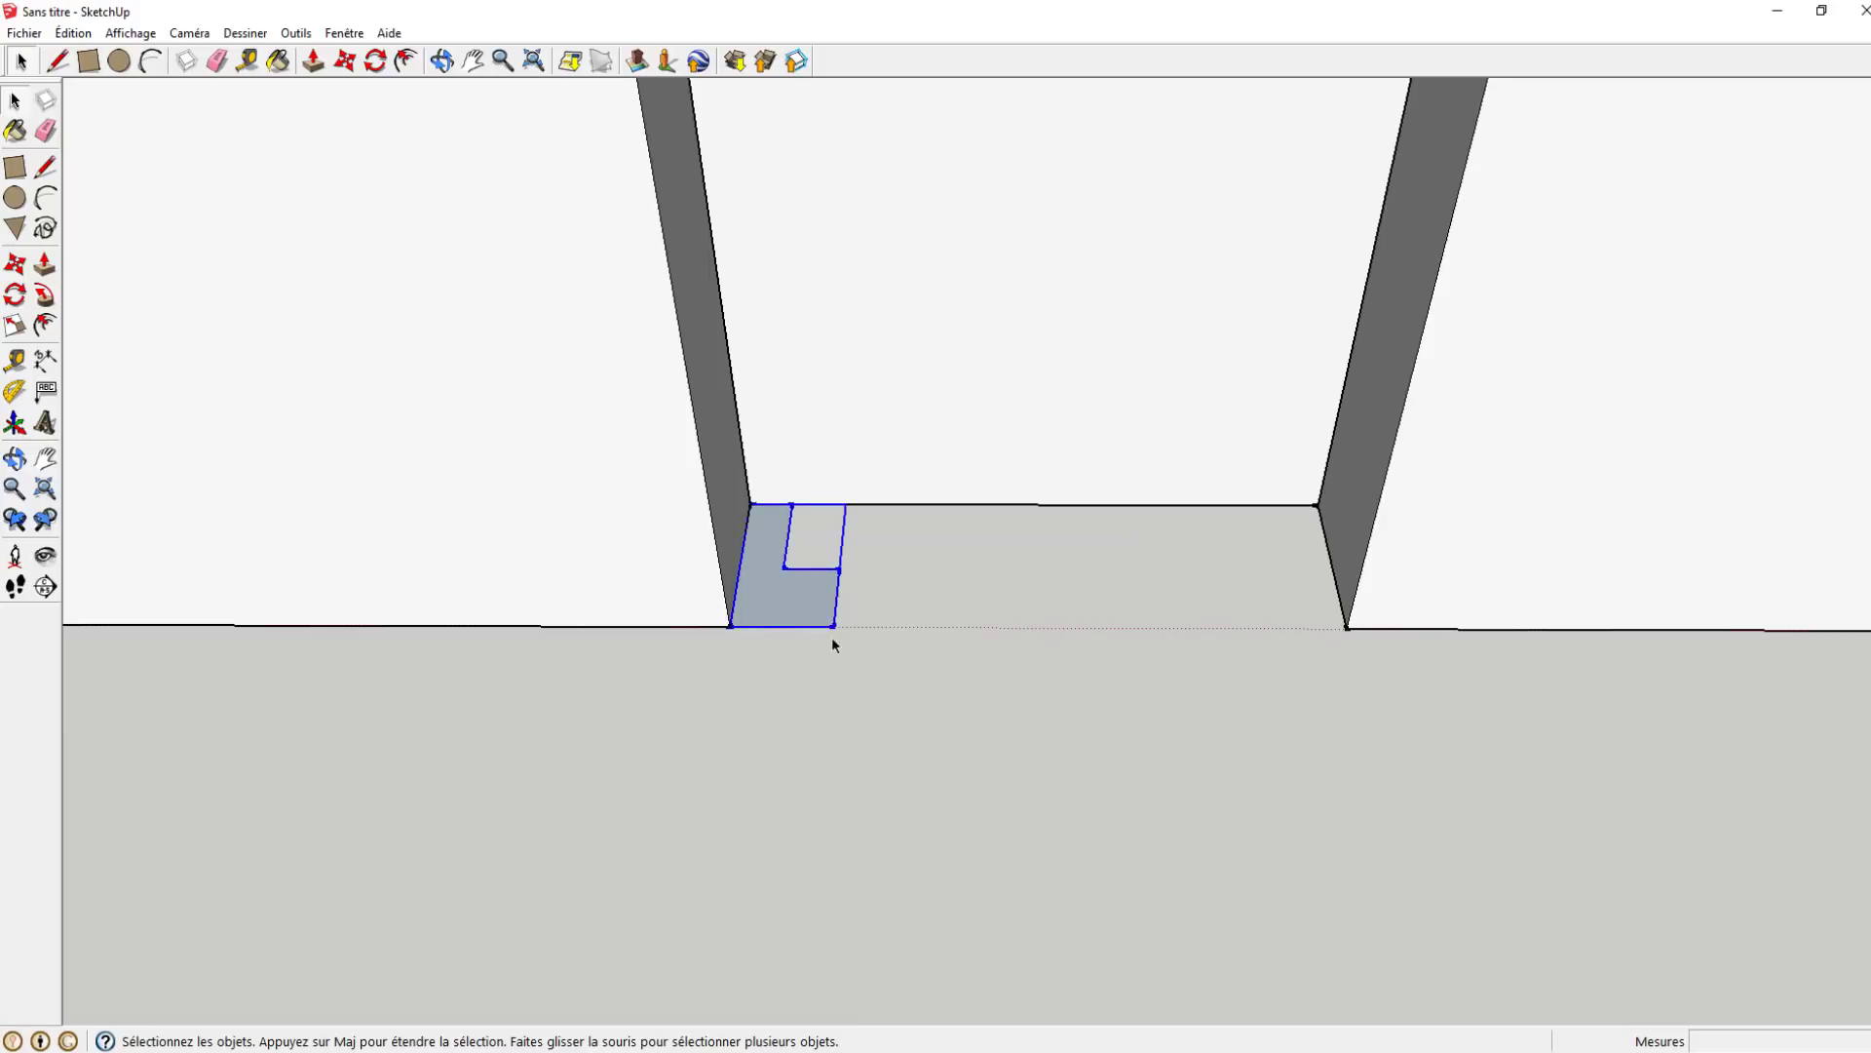
{"action": "right_click", "coordinate": [807, 596]}
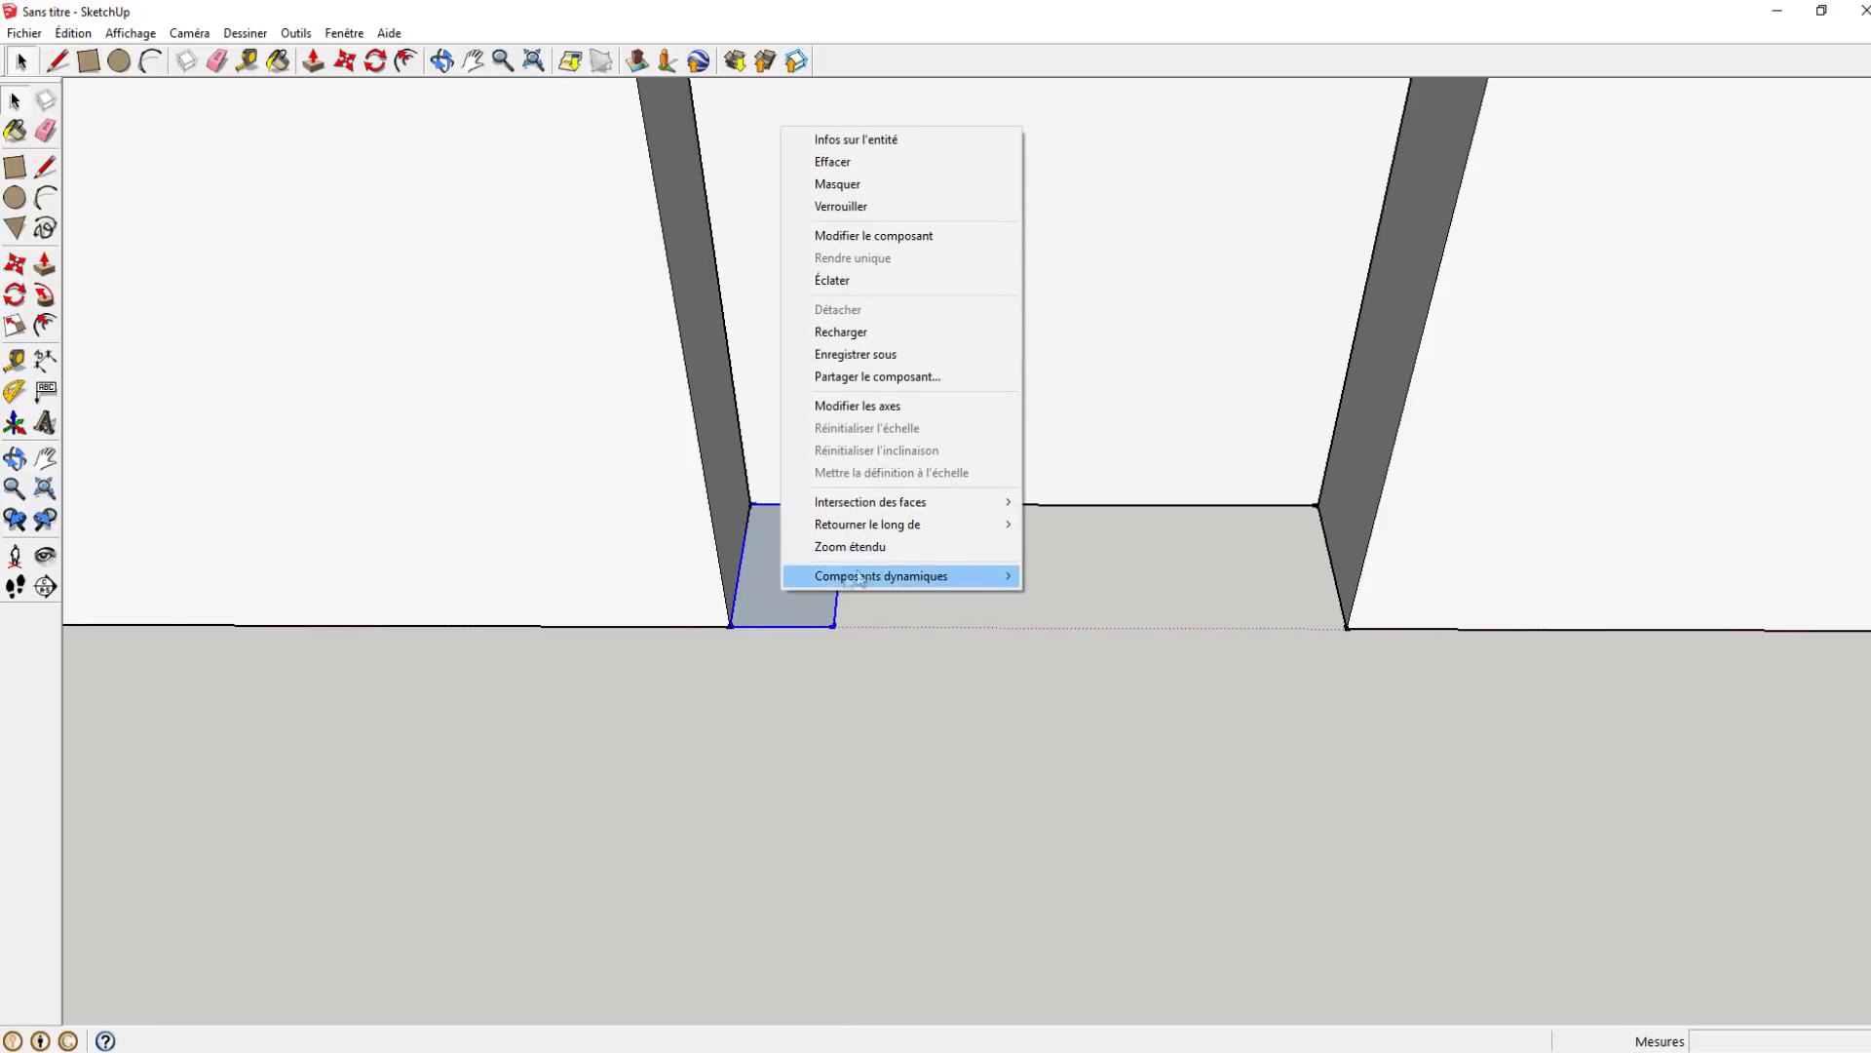
{"action": "mouse_move", "coordinate": [868, 523]}
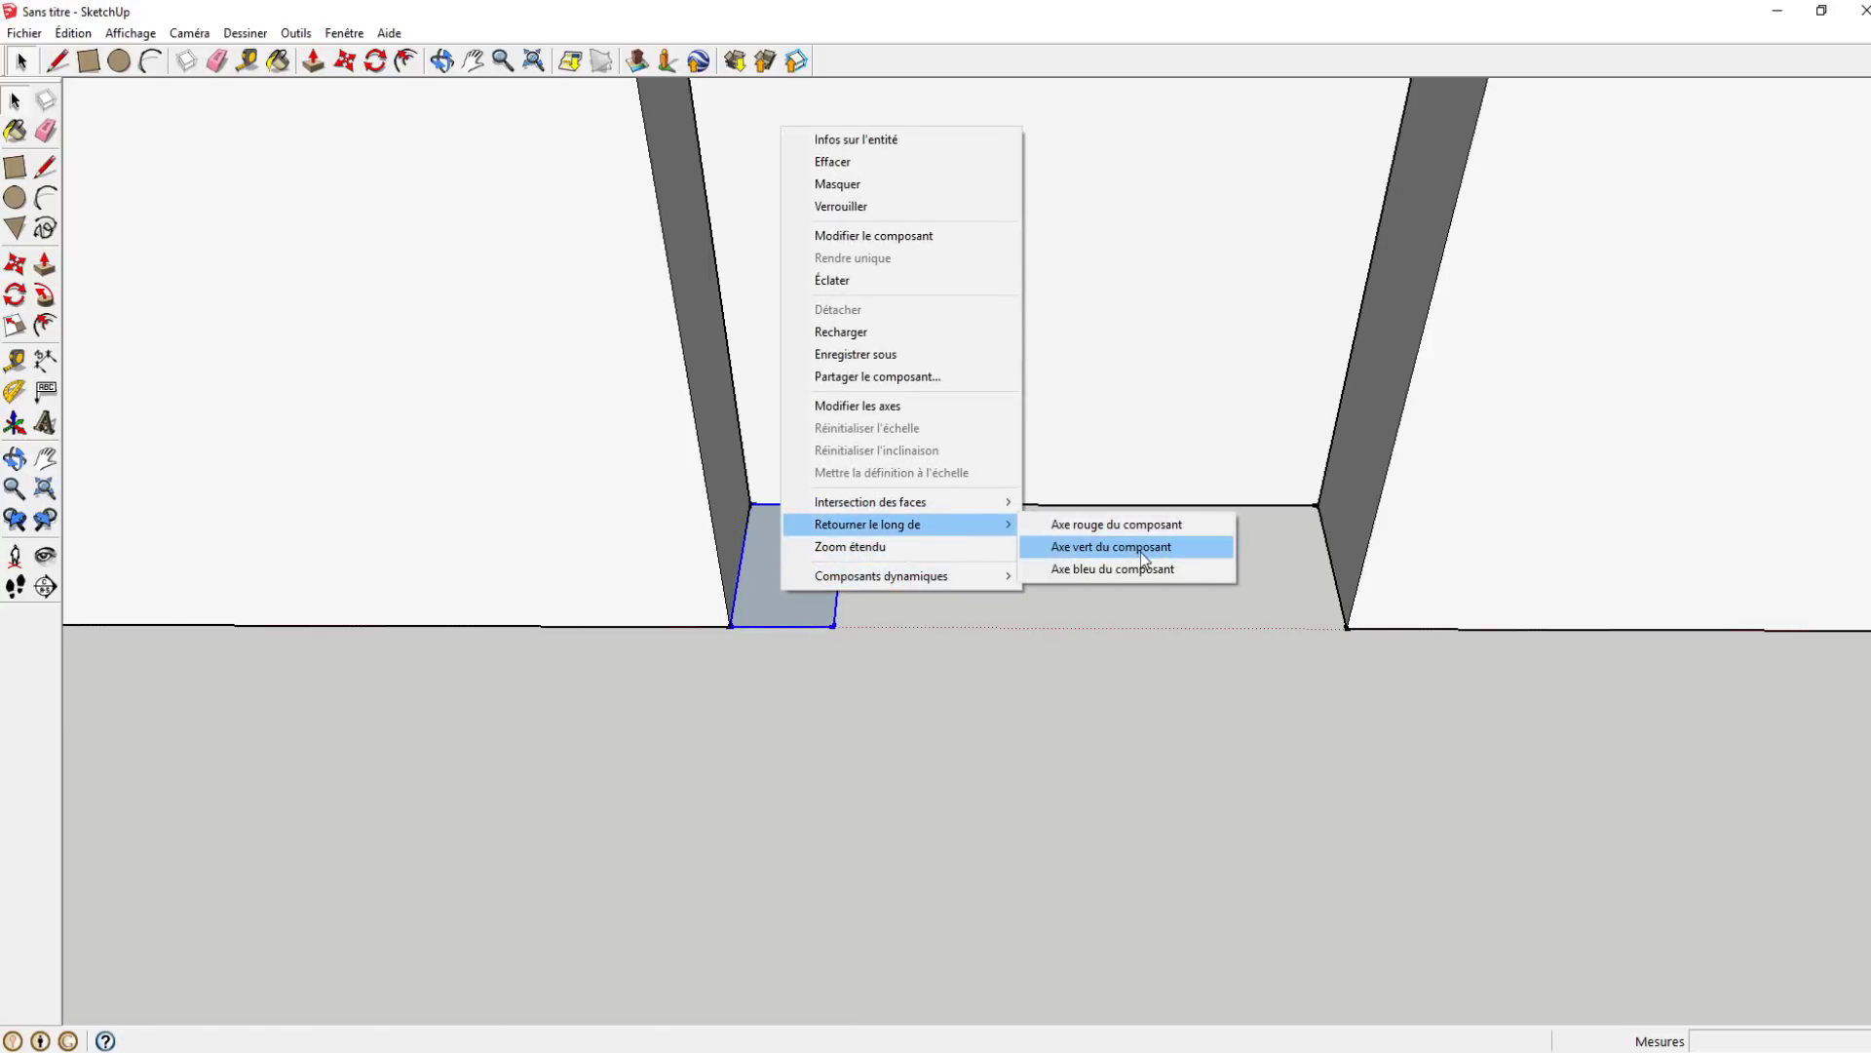
{"action": "left_click", "coordinate": [1140, 552]}
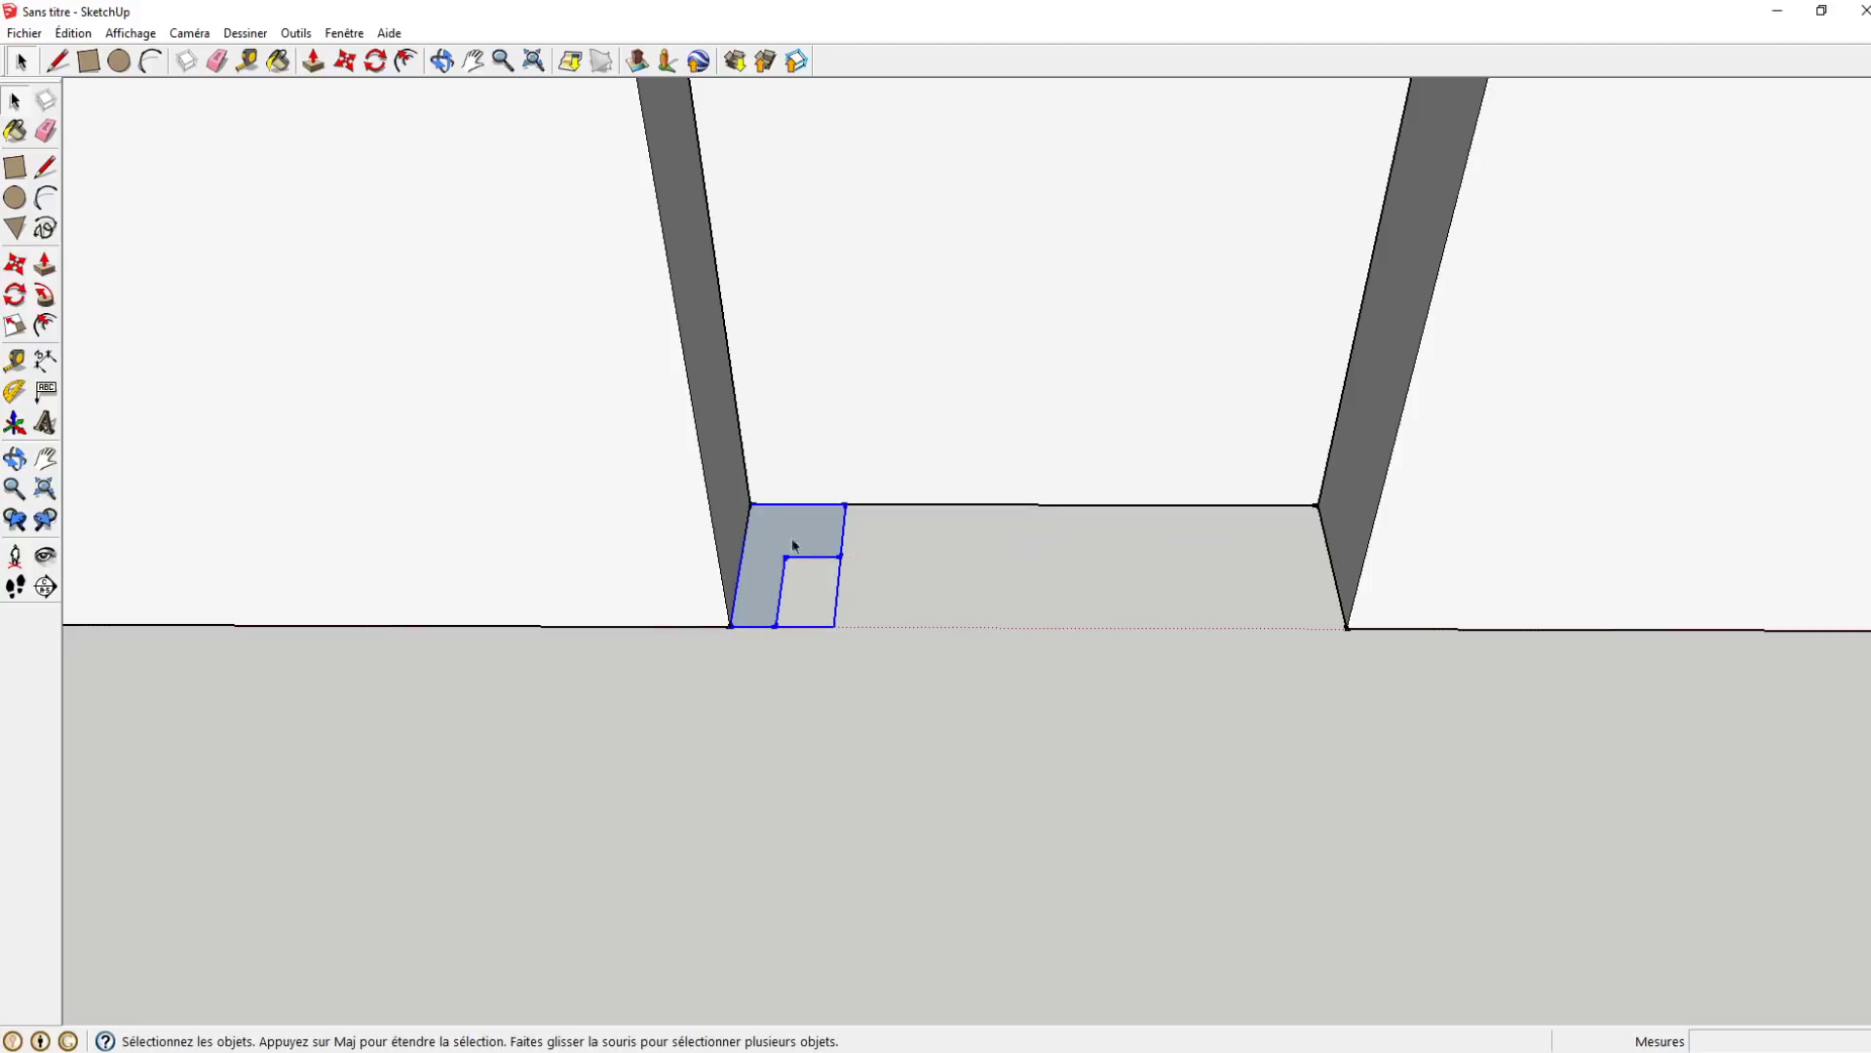
{"action": "scroll", "coordinate": [792, 553], "scroll_direction": "down", "scroll_amount": 2}
{"action": "middle_click_drag", "start_coordinate": [801, 545], "coordinate": [835, 640], "text": "shift"}
{"action": "scroll", "coordinate": [834, 641], "scroll_direction": "down", "scroll_amount": 2}
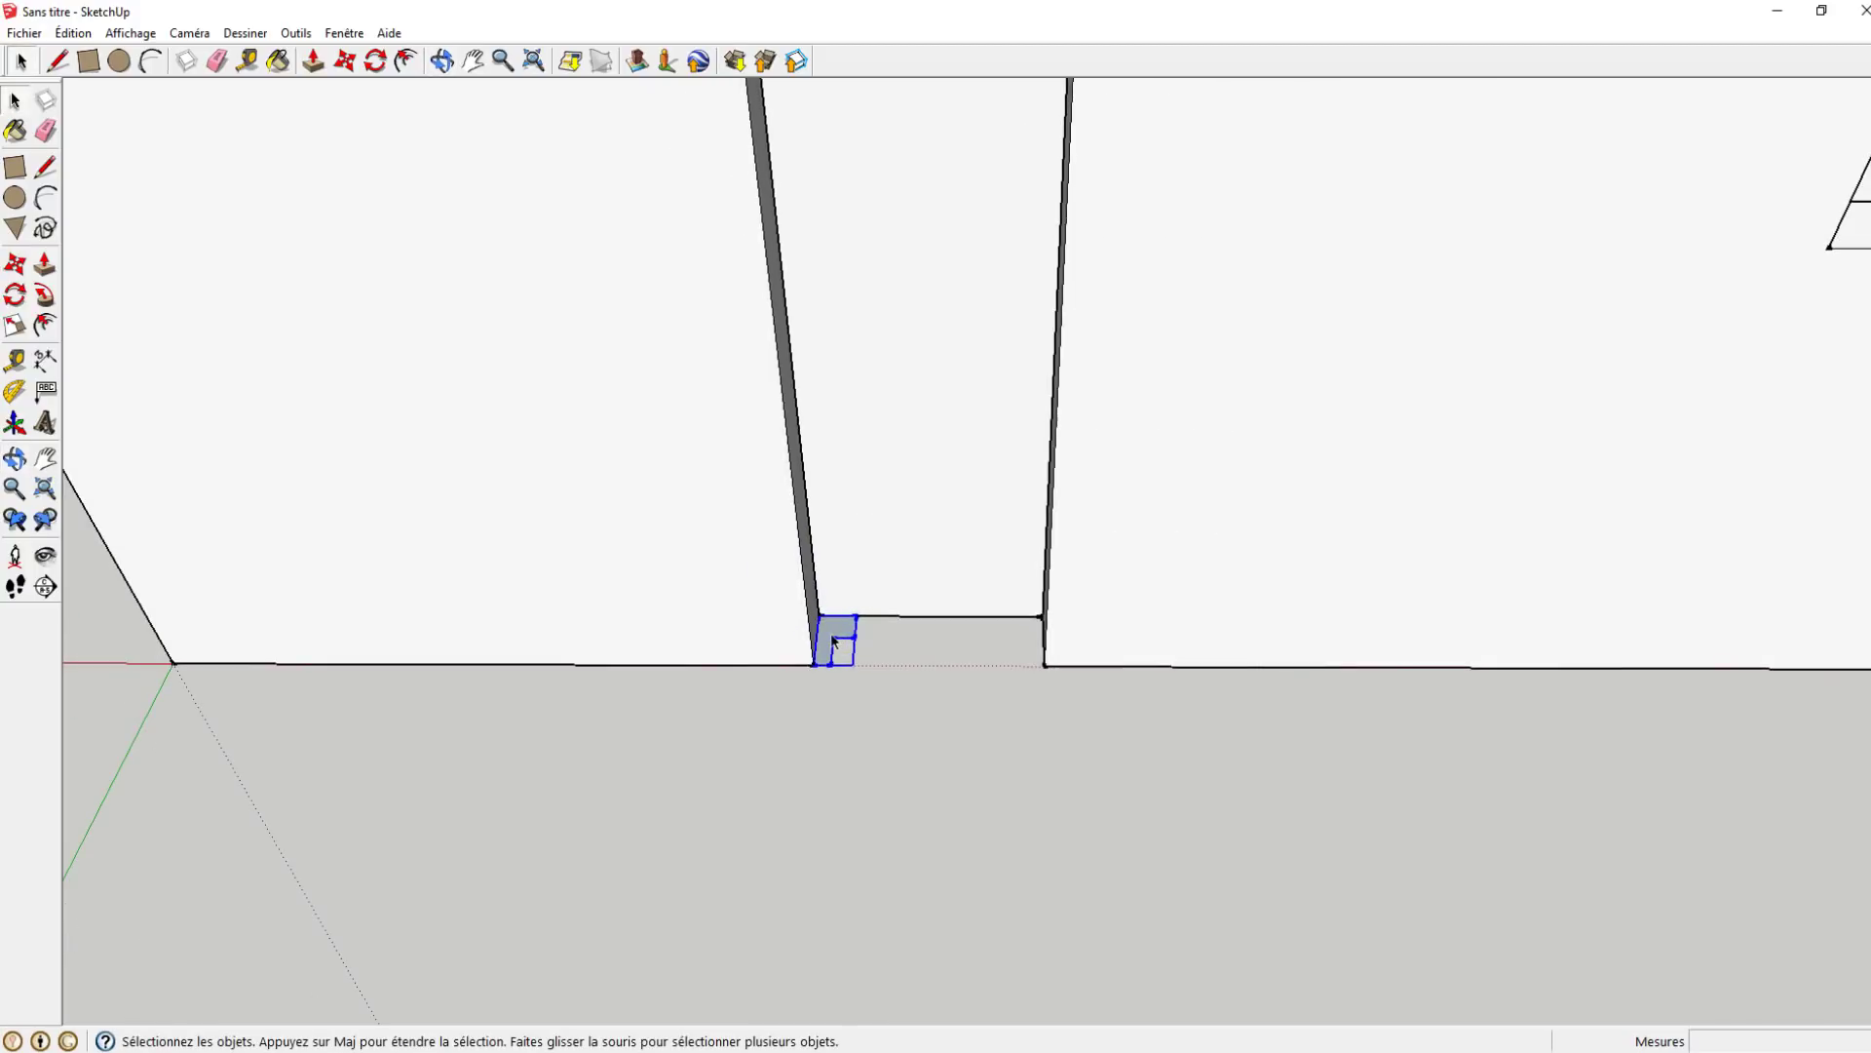
{"action": "scroll", "coordinate": [842, 631], "scroll_direction": "down", "scroll_amount": 5}
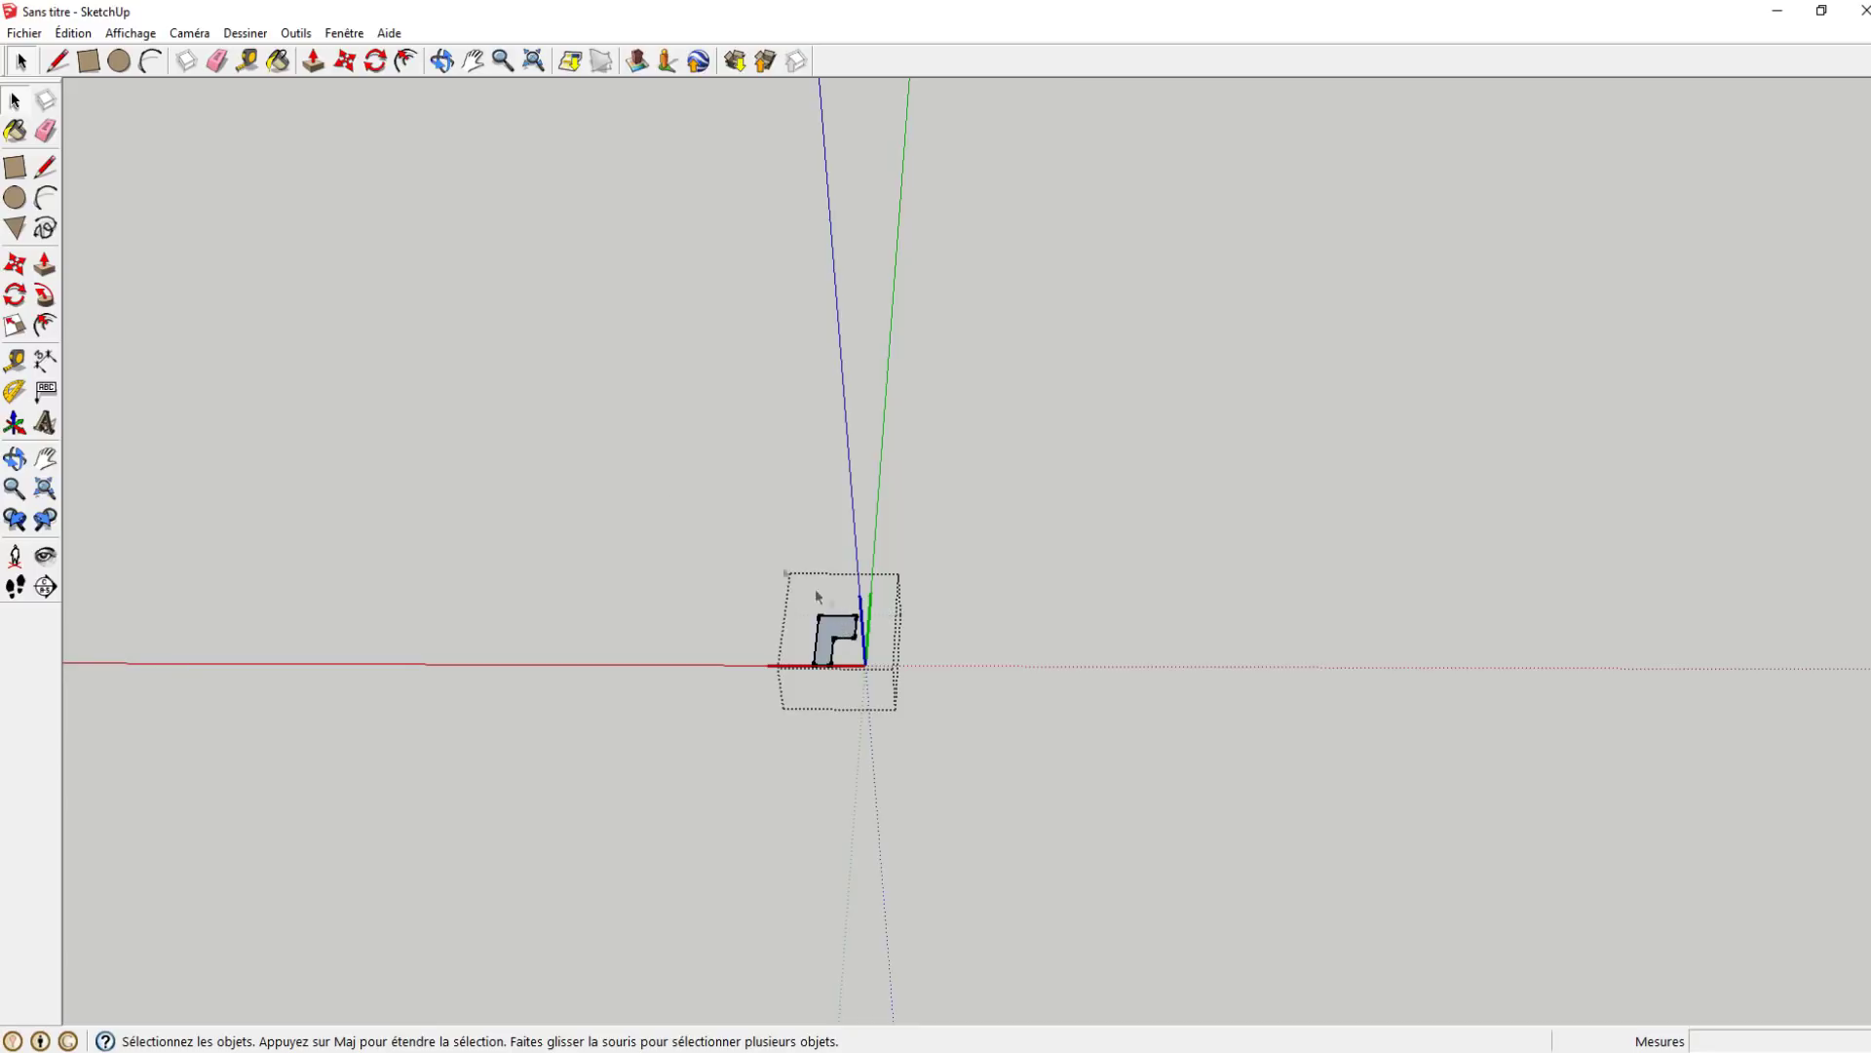
{"action": "left_click", "coordinate": [73, 33]}
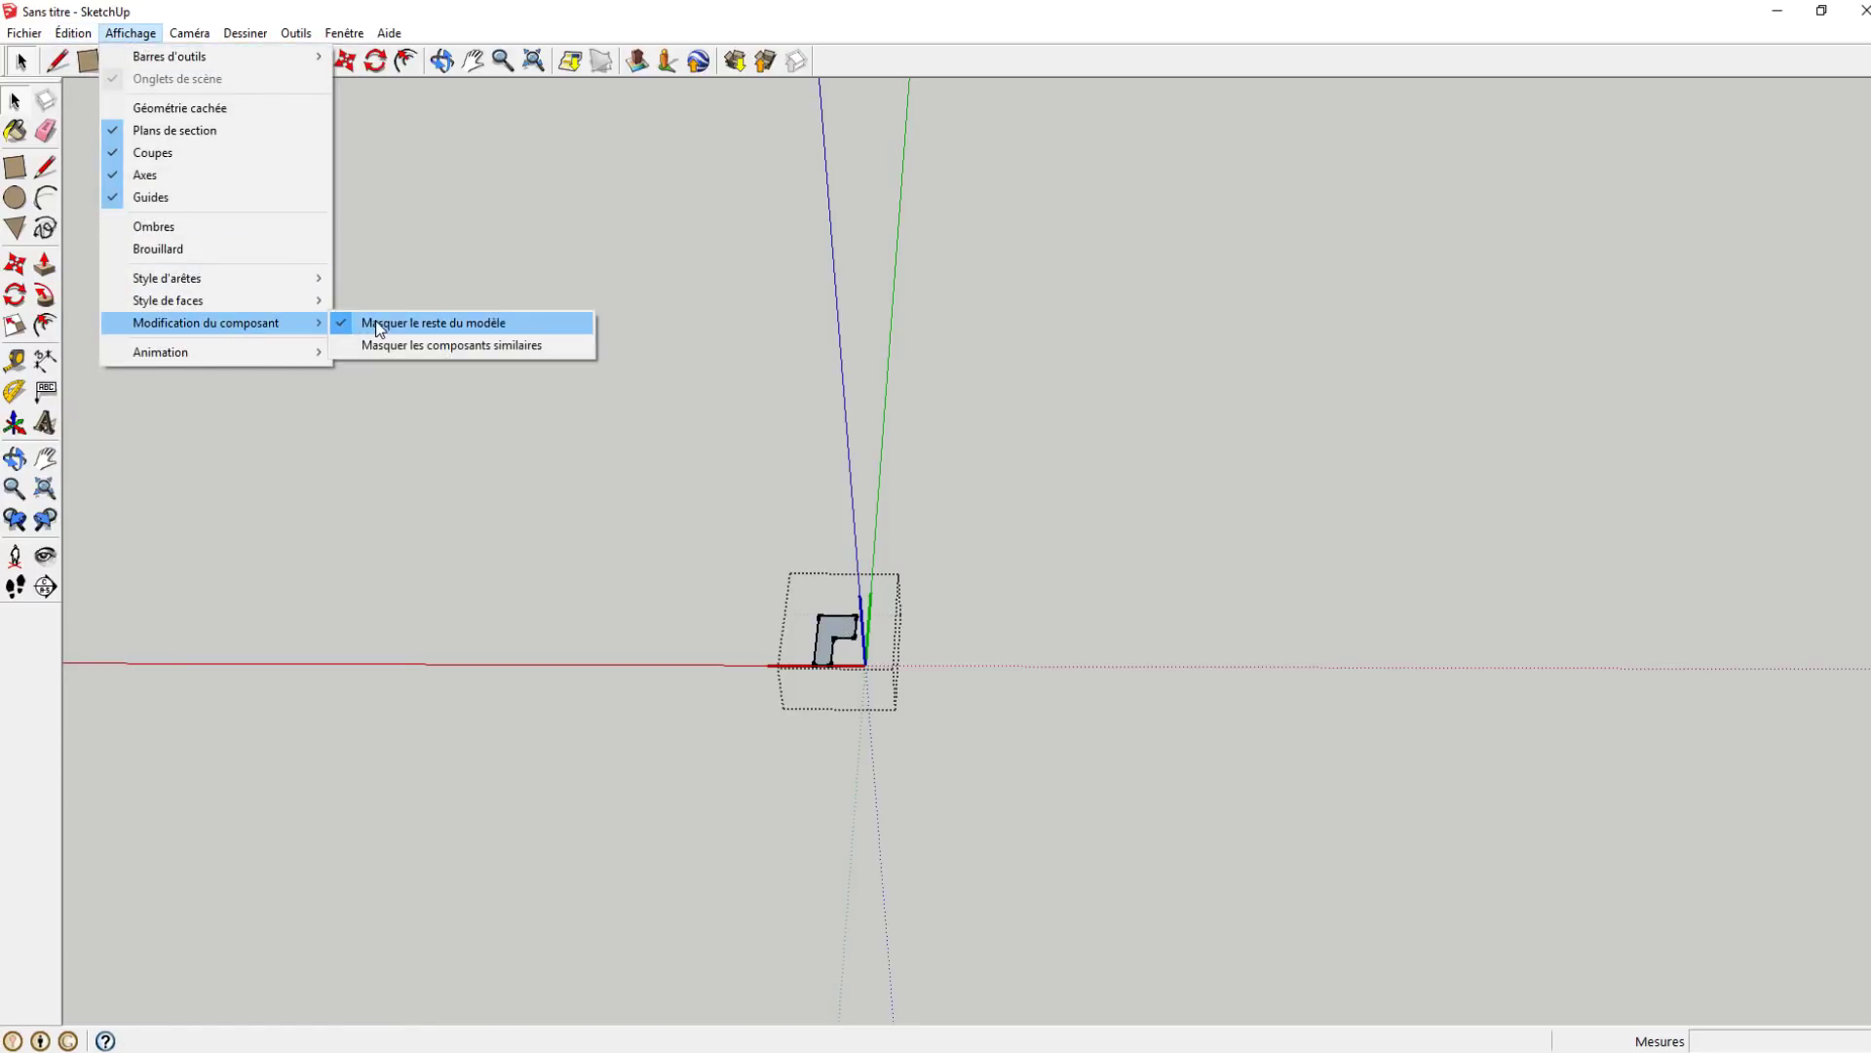
- Draw a path line across the top of the door opening and down its right side
{"action": "mouse_move", "coordinate": [205, 322]}
{"action": "left_click", "coordinate": [364, 324]}
{"action": "middle_click_drag", "start_coordinate": [733, 484], "coordinate": [735, 363]}
{"action": "key", "text": "l"}
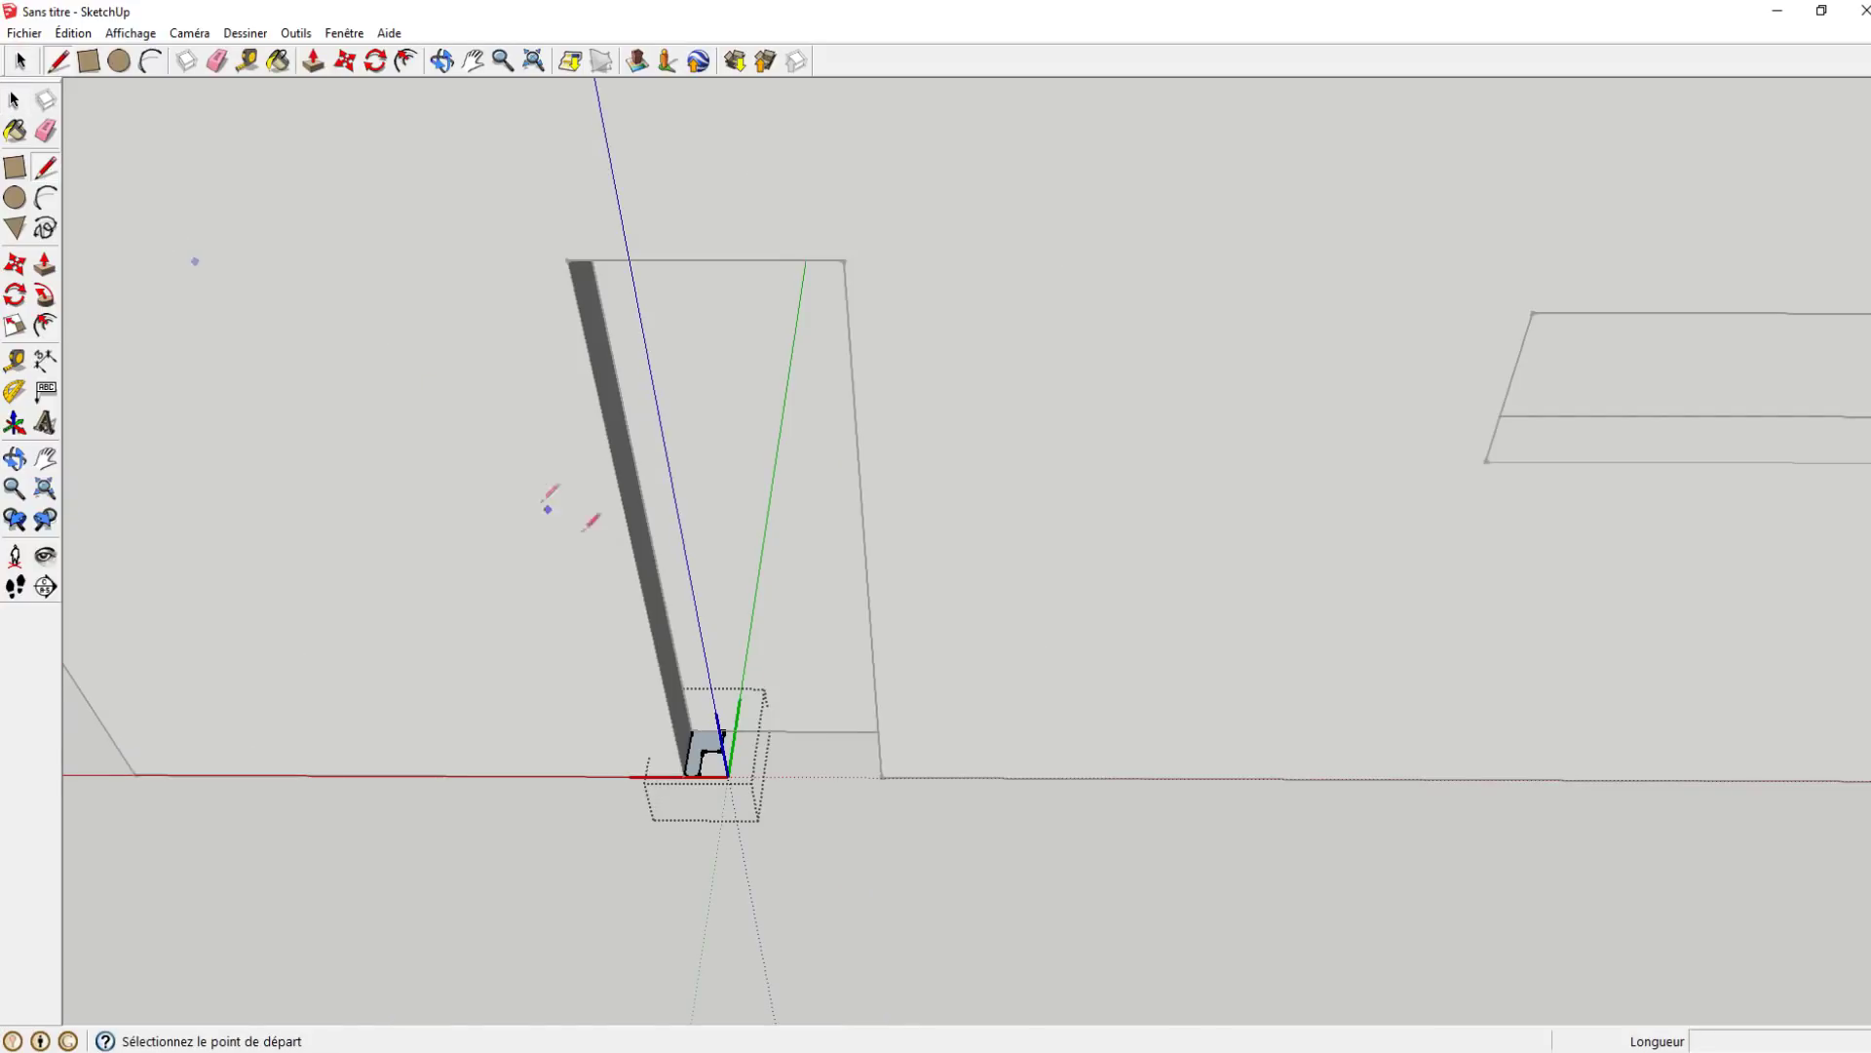
{"action": "left_click", "coordinate": [567, 260]}
{"action": "left_click", "coordinate": [844, 259]}
{"action": "left_click", "coordinate": [881, 777]}
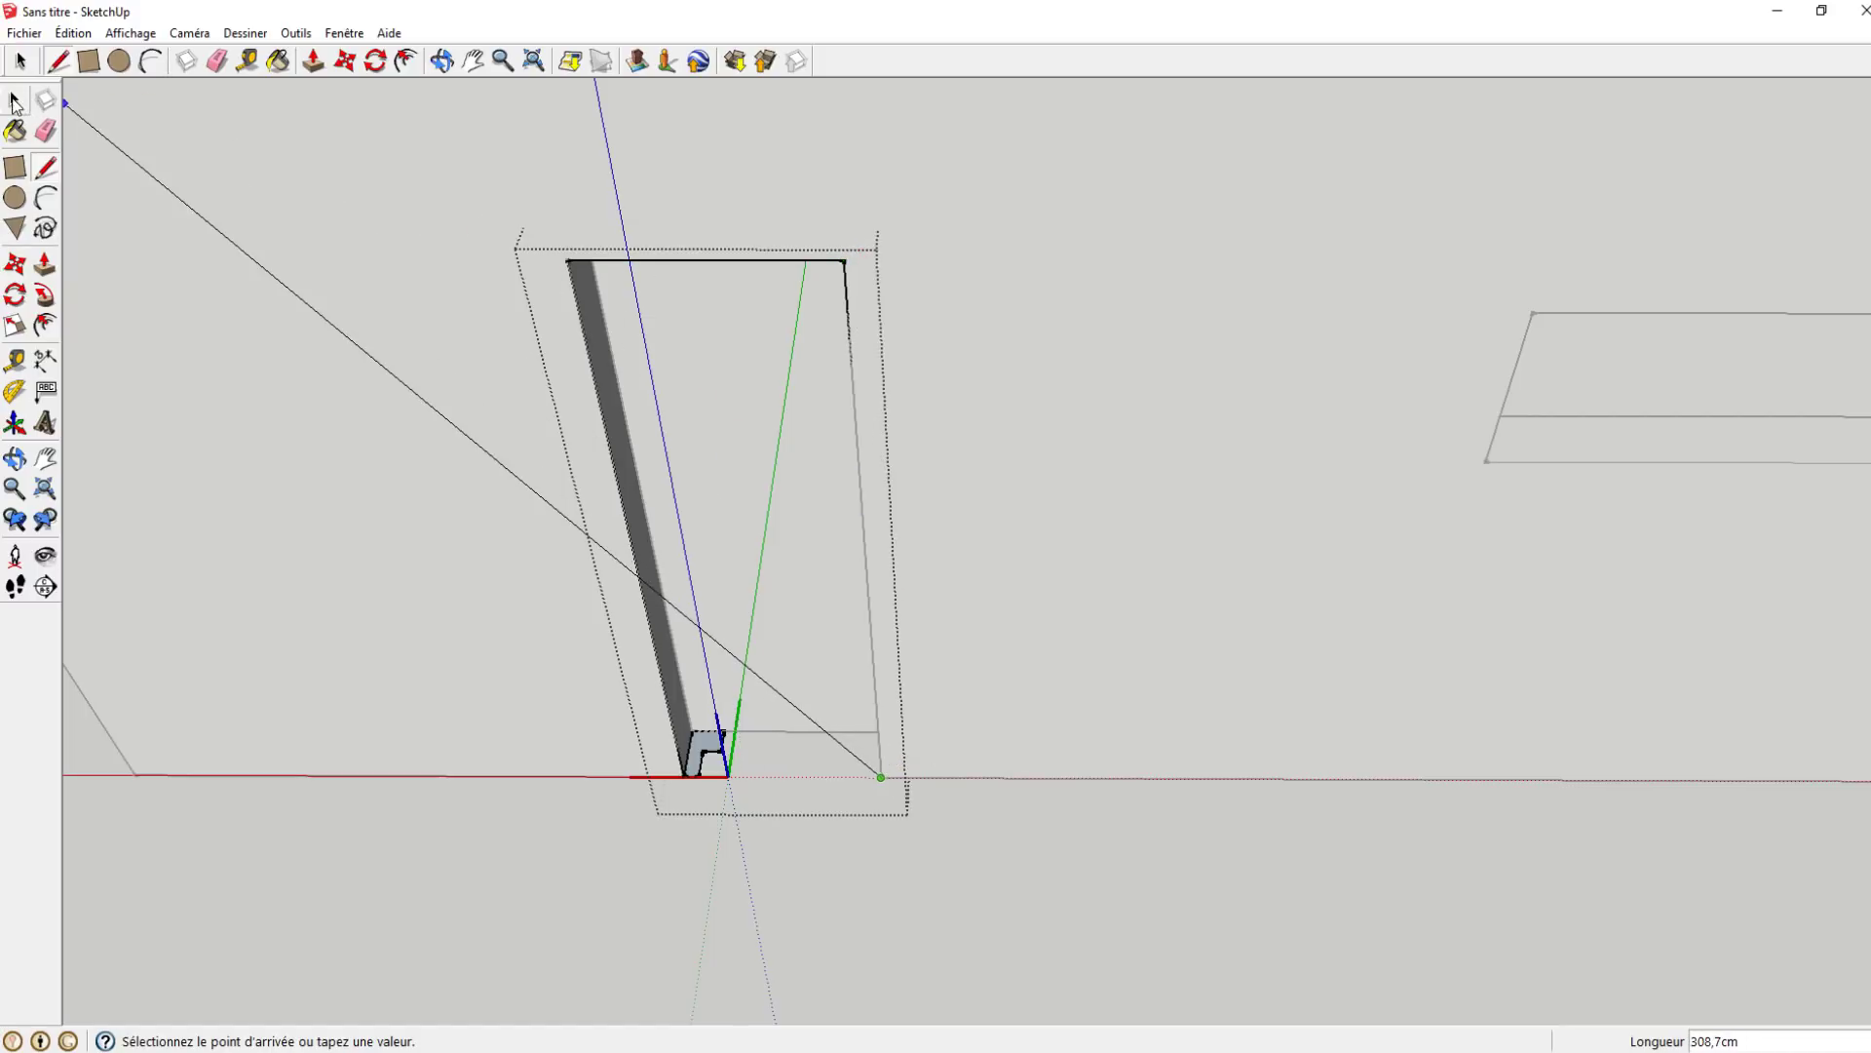
{"action": "left_click", "coordinate": [14, 101]}
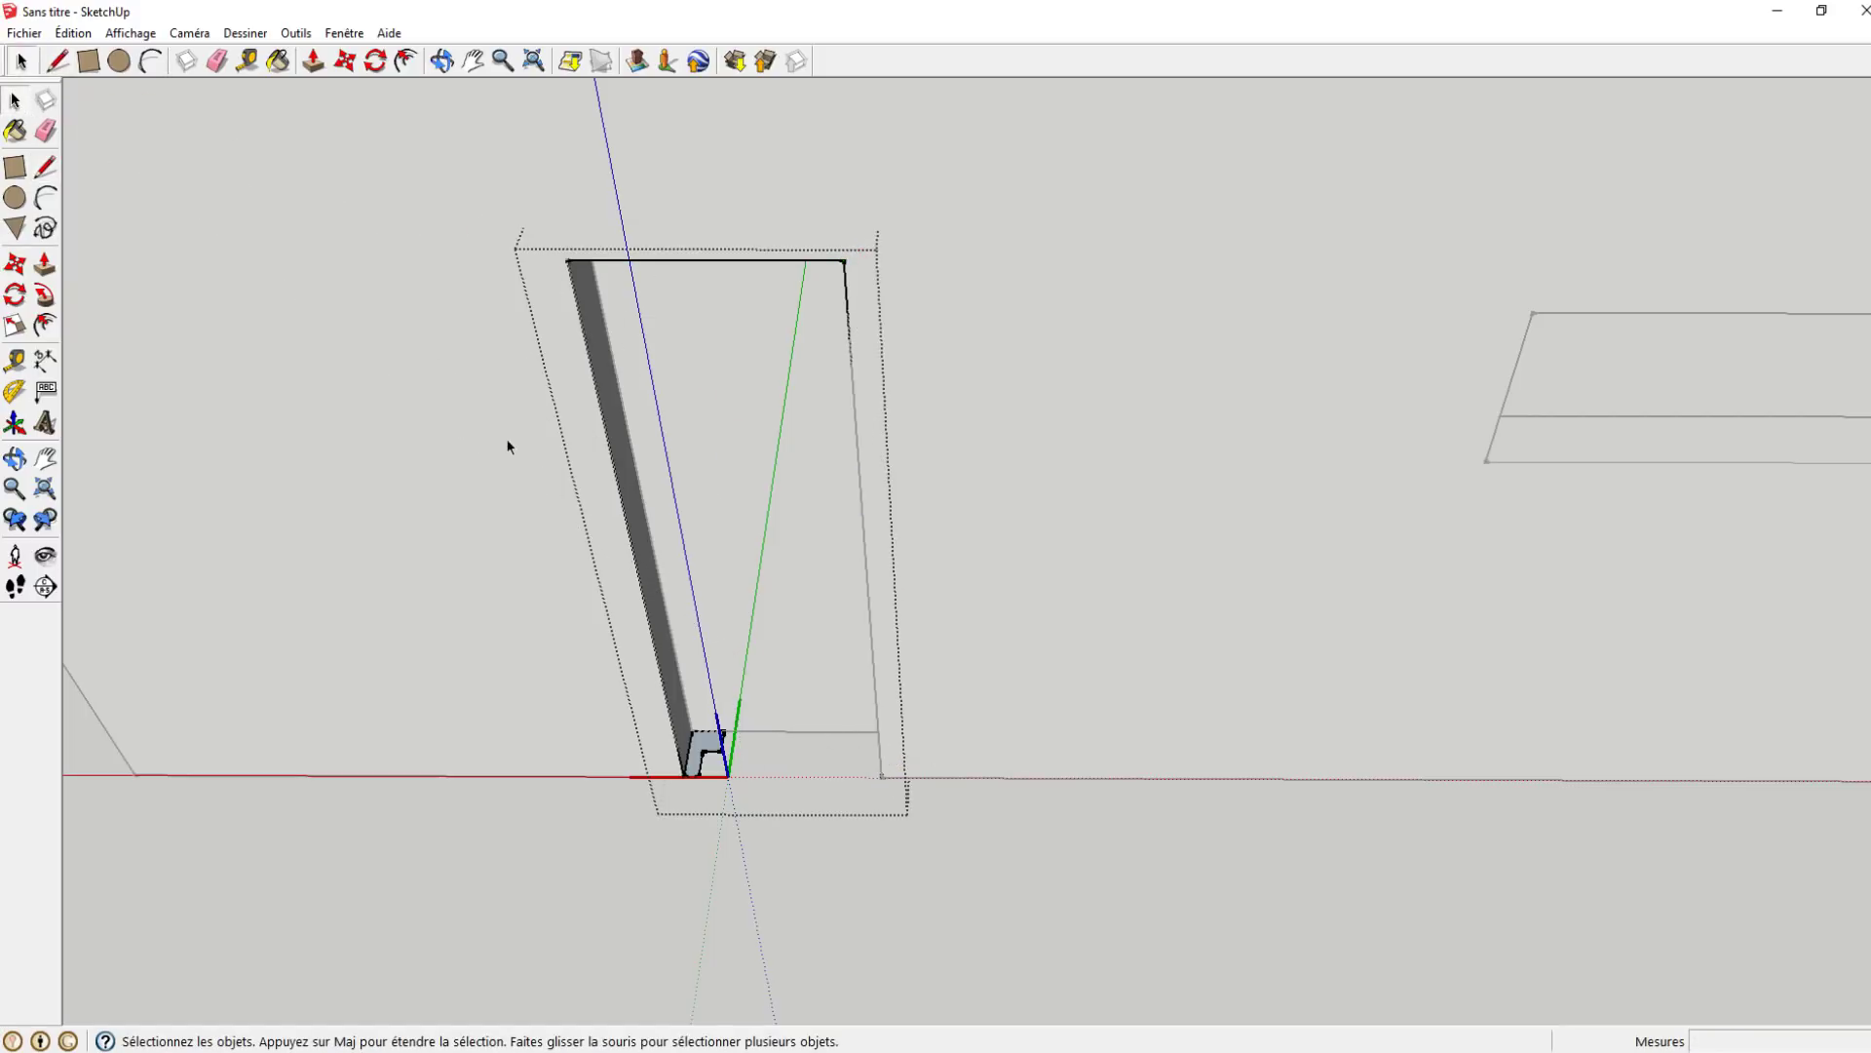
- Sweep the L-shaped profile up the doorway's left edge with Follow Me
{"action": "left_click", "coordinate": [41, 292]}
{"action": "scroll", "coordinate": [709, 751], "scroll_direction": "up", "scroll_amount": 2}
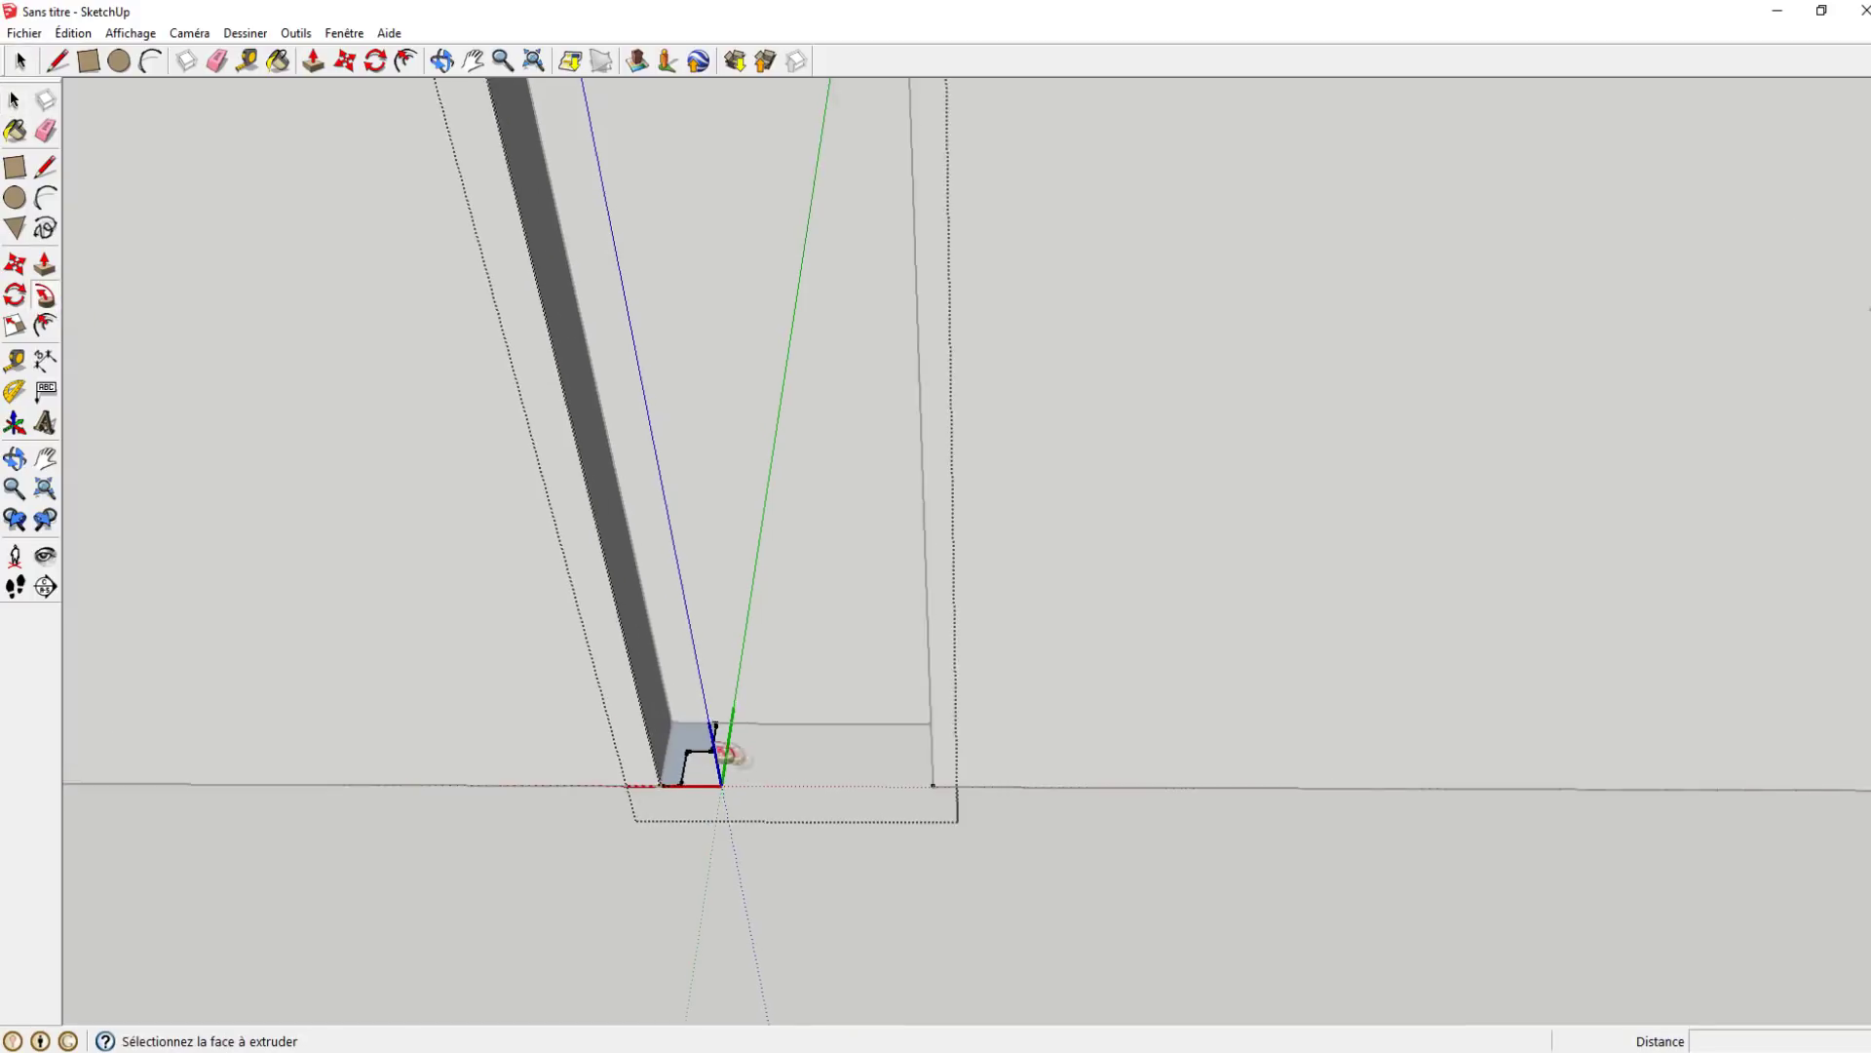
{"action": "scroll", "coordinate": [690, 770], "scroll_direction": "up", "scroll_amount": 2}
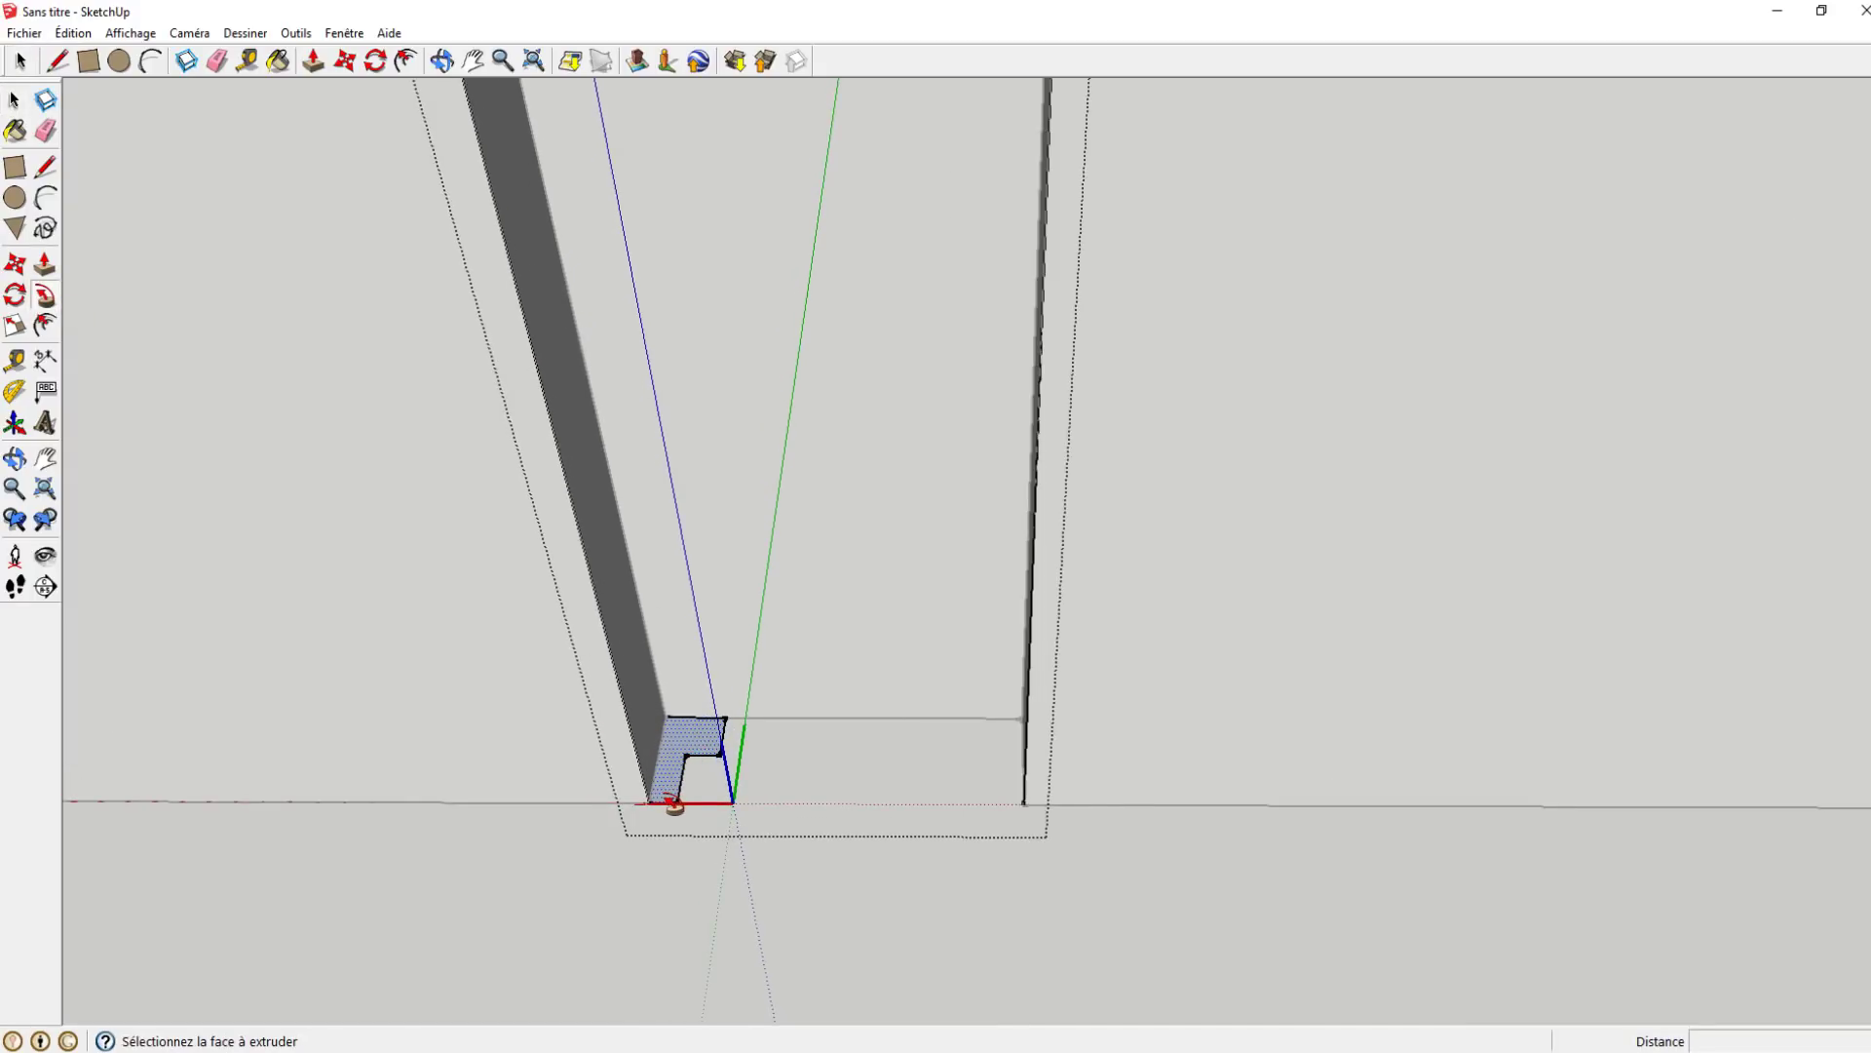
{"action": "scroll", "coordinate": [673, 805], "scroll_direction": "down", "scroll_amount": 3}
{"action": "left_click_drag", "start_coordinate": [671, 791], "coordinate": [607, 548]}
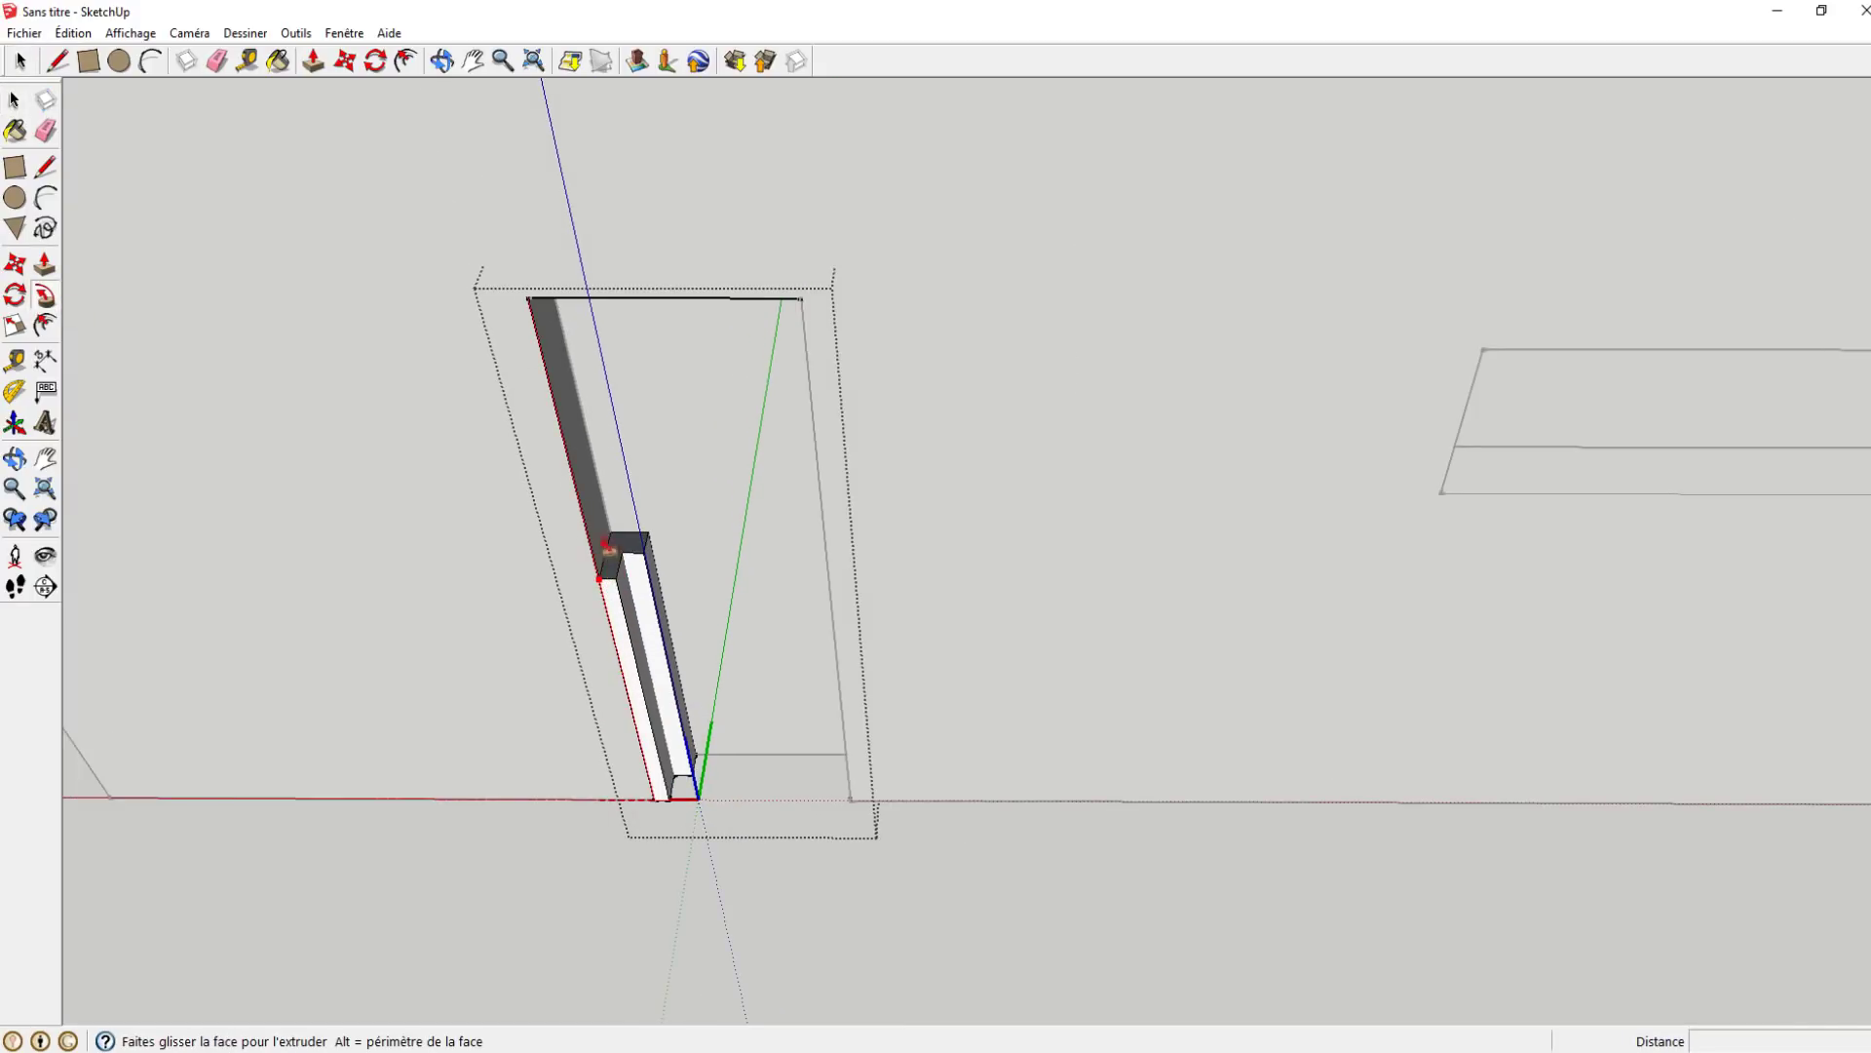
{"action": "left_click_drag", "start_coordinate": [589, 471], "coordinate": [543, 346]}
- Run the frame profile up the left side, across the top and down the right side, then exit the component
{"action": "left_click", "coordinate": [45, 263]}
{"action": "left_click", "coordinate": [679, 775]}
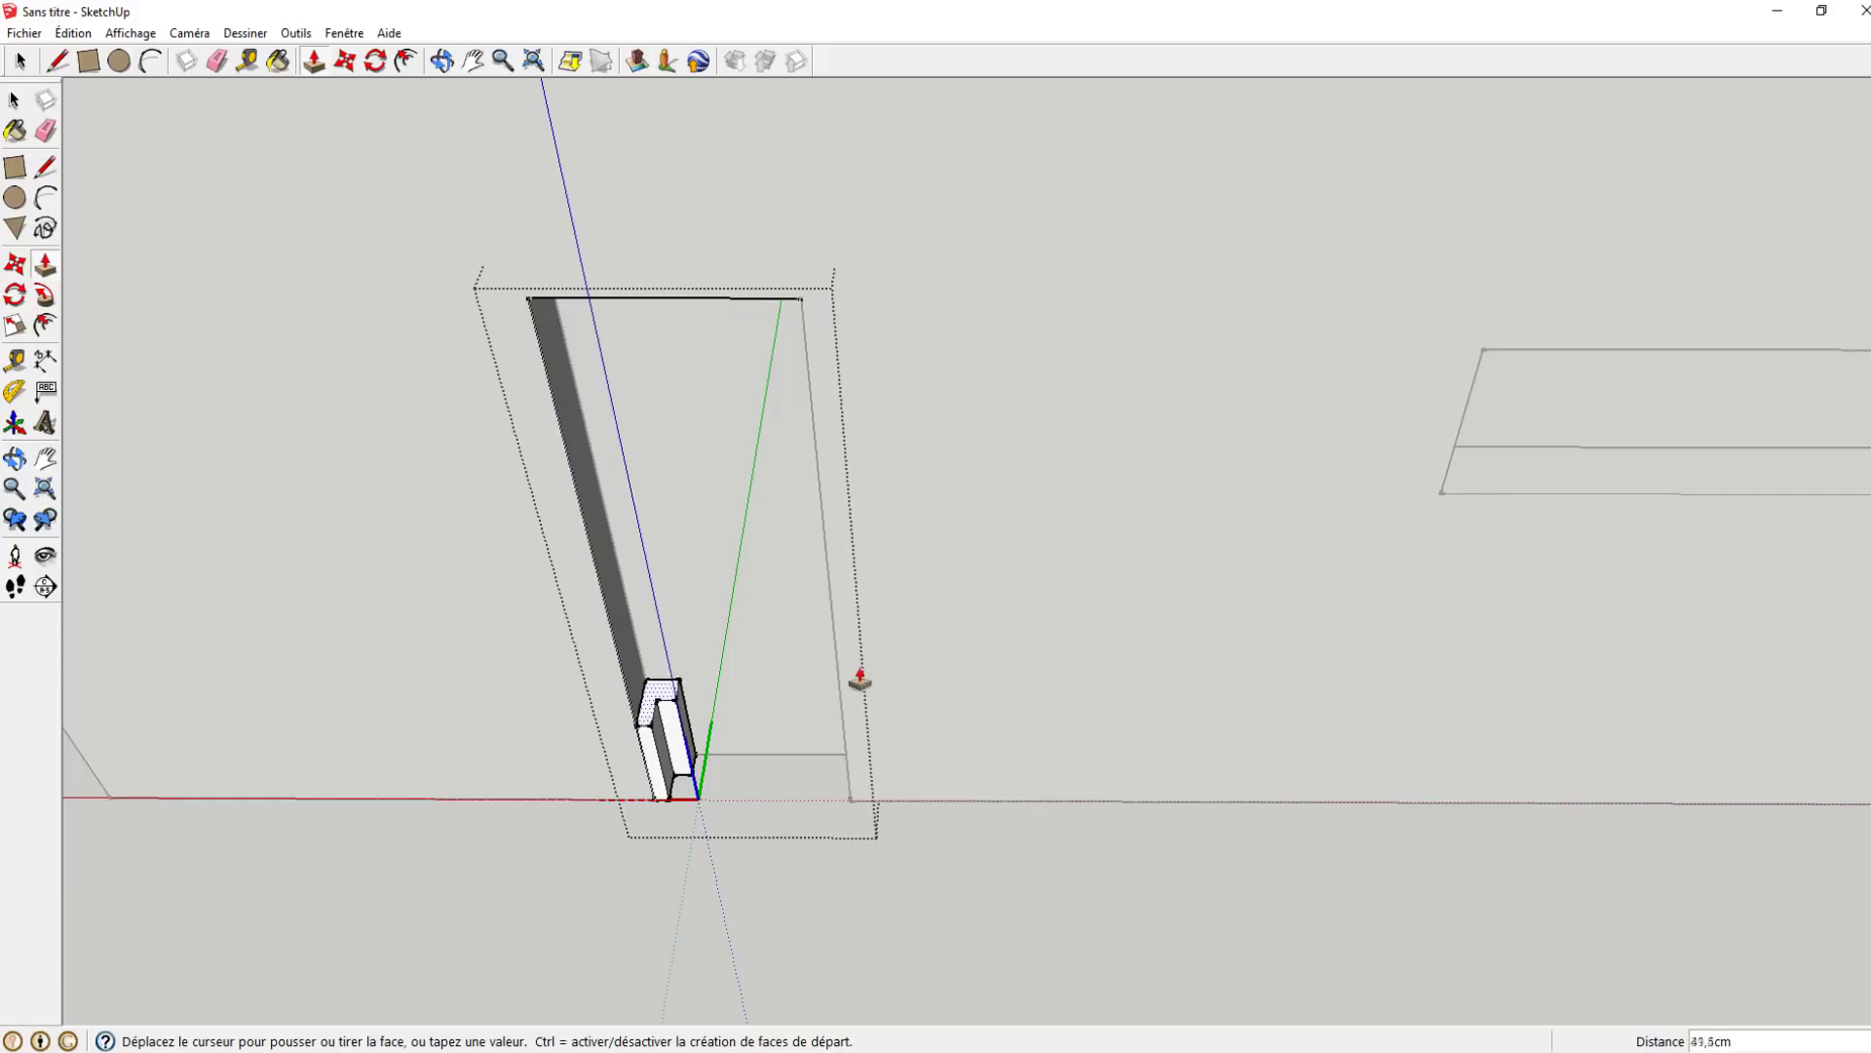
{"action": "key", "text": "Escape"}
{"action": "left_click", "coordinate": [45, 294]}
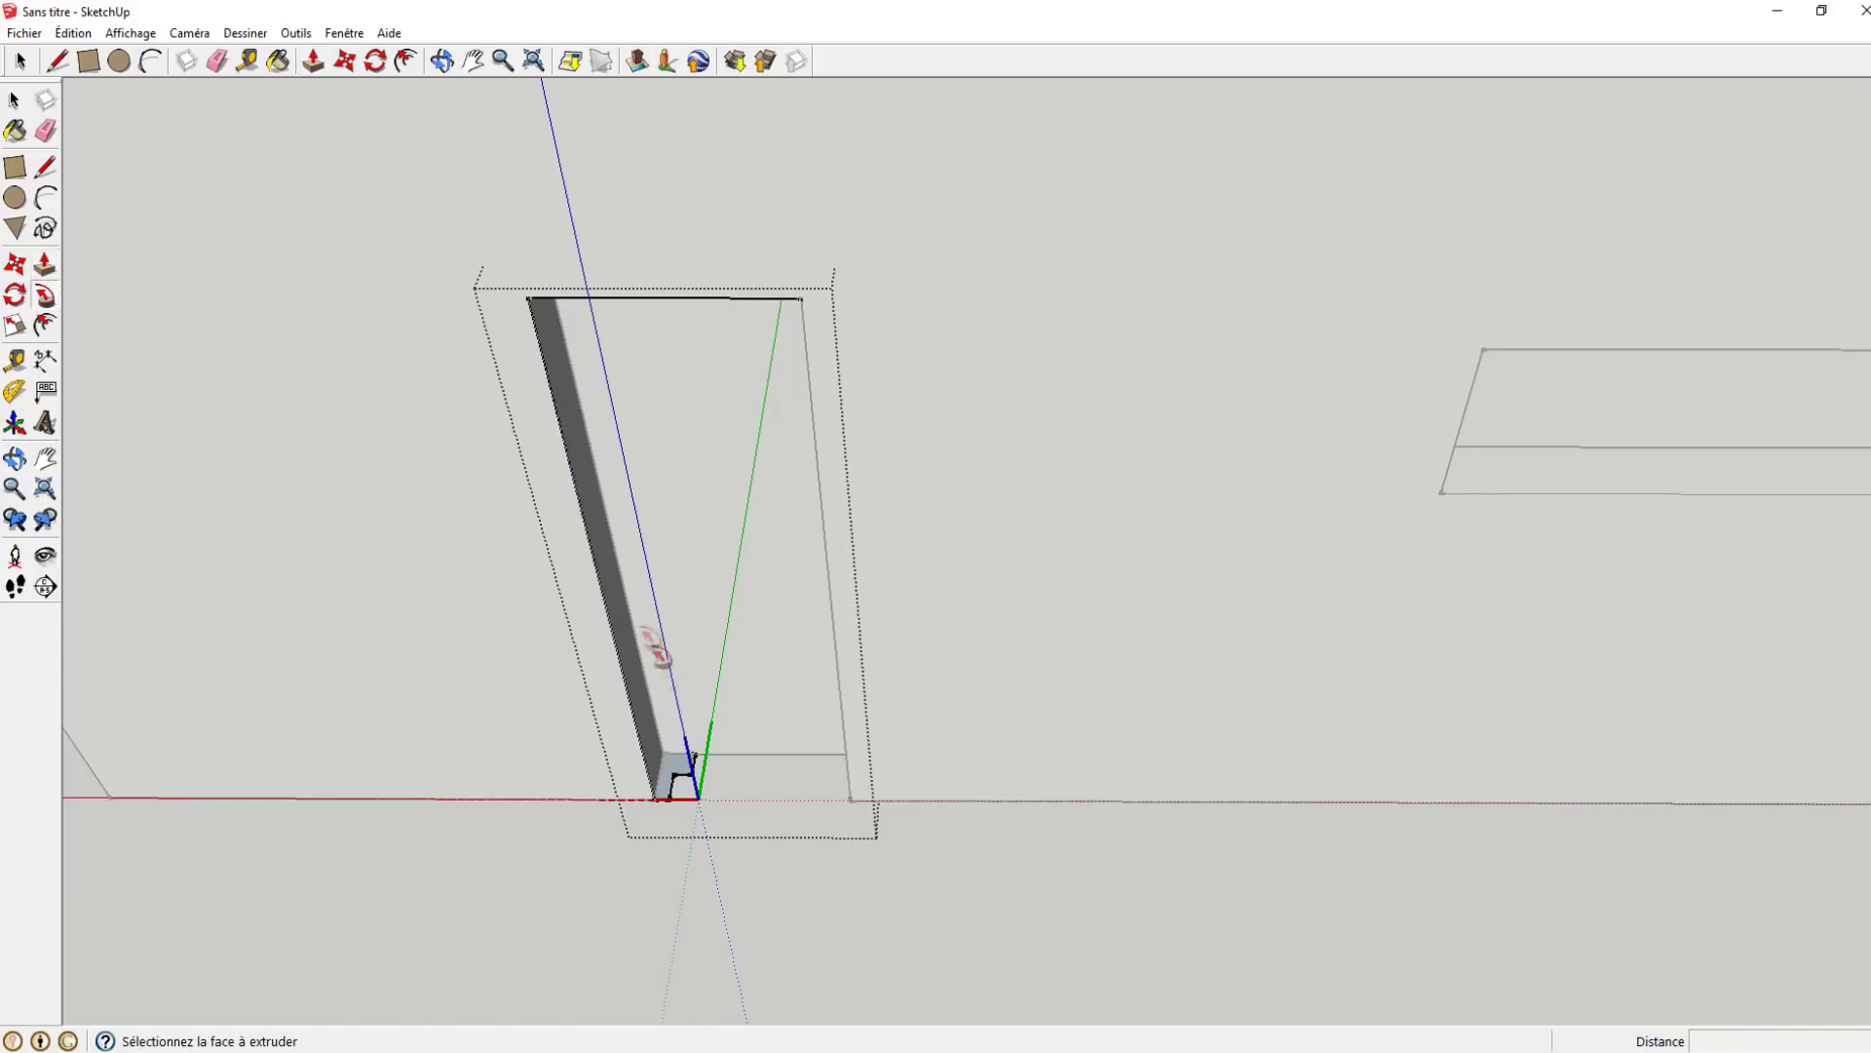
{"action": "left_click", "coordinate": [670, 795]}
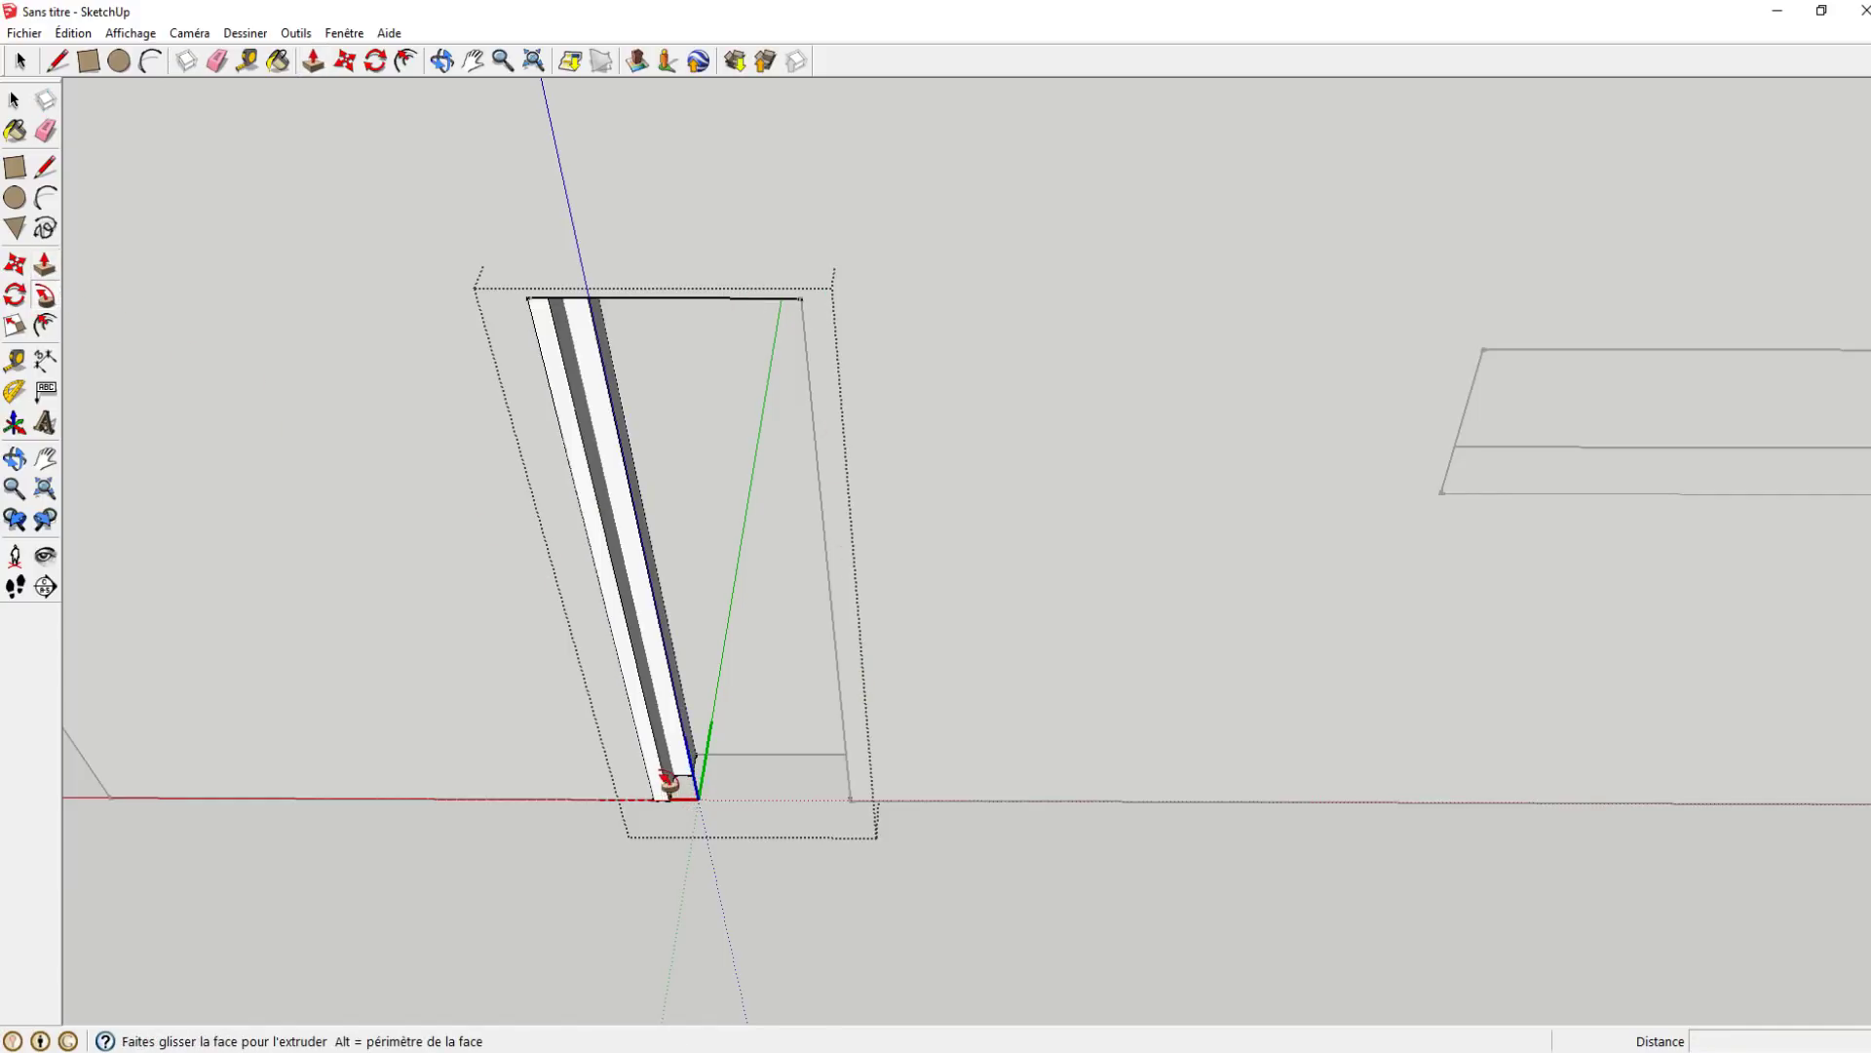
{"action": "left_click", "coordinate": [535, 312]}
{"action": "left_click", "coordinate": [797, 308]}
{"action": "left_click", "coordinate": [863, 809]}
{"action": "left_click", "coordinate": [14, 102]}
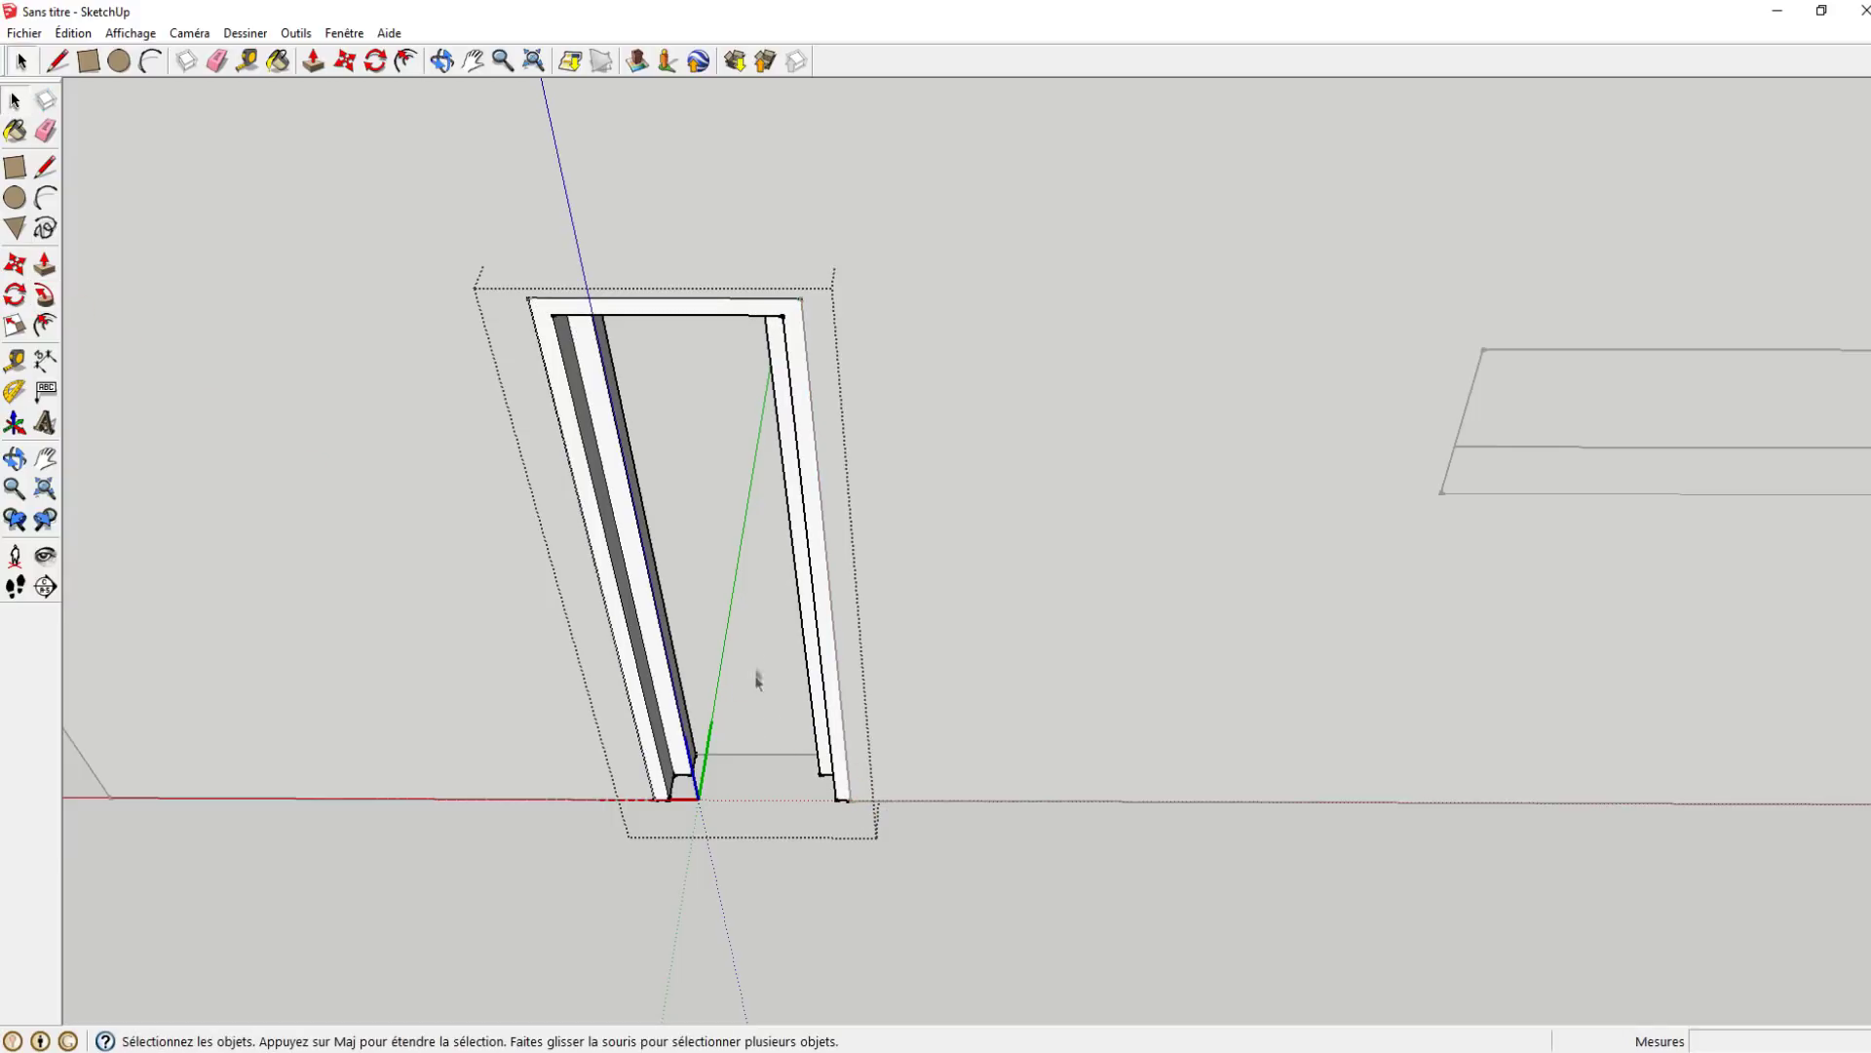
{"action": "key", "text": "Escape"}
{"action": "mouse_move", "coordinate": [581, 593]}
{"action": "middle_mouse_down"}
{"action": "mouse_move", "coordinate": [555, 321]}
{"action": "mouse_move", "coordinate": [908, 534]}
{"action": "mouse_move", "coordinate": [952, 430]}
{"action": "mouse_move", "coordinate": [897, 553]}
{"action": "middle_mouse_up"}
- Zoom to the window and draw a 4,3cm × 4,3cm square at the sill's bottom-left corner
{"action": "middle_click_drag", "start_coordinate": [898, 440], "coordinate": [832, 313]}
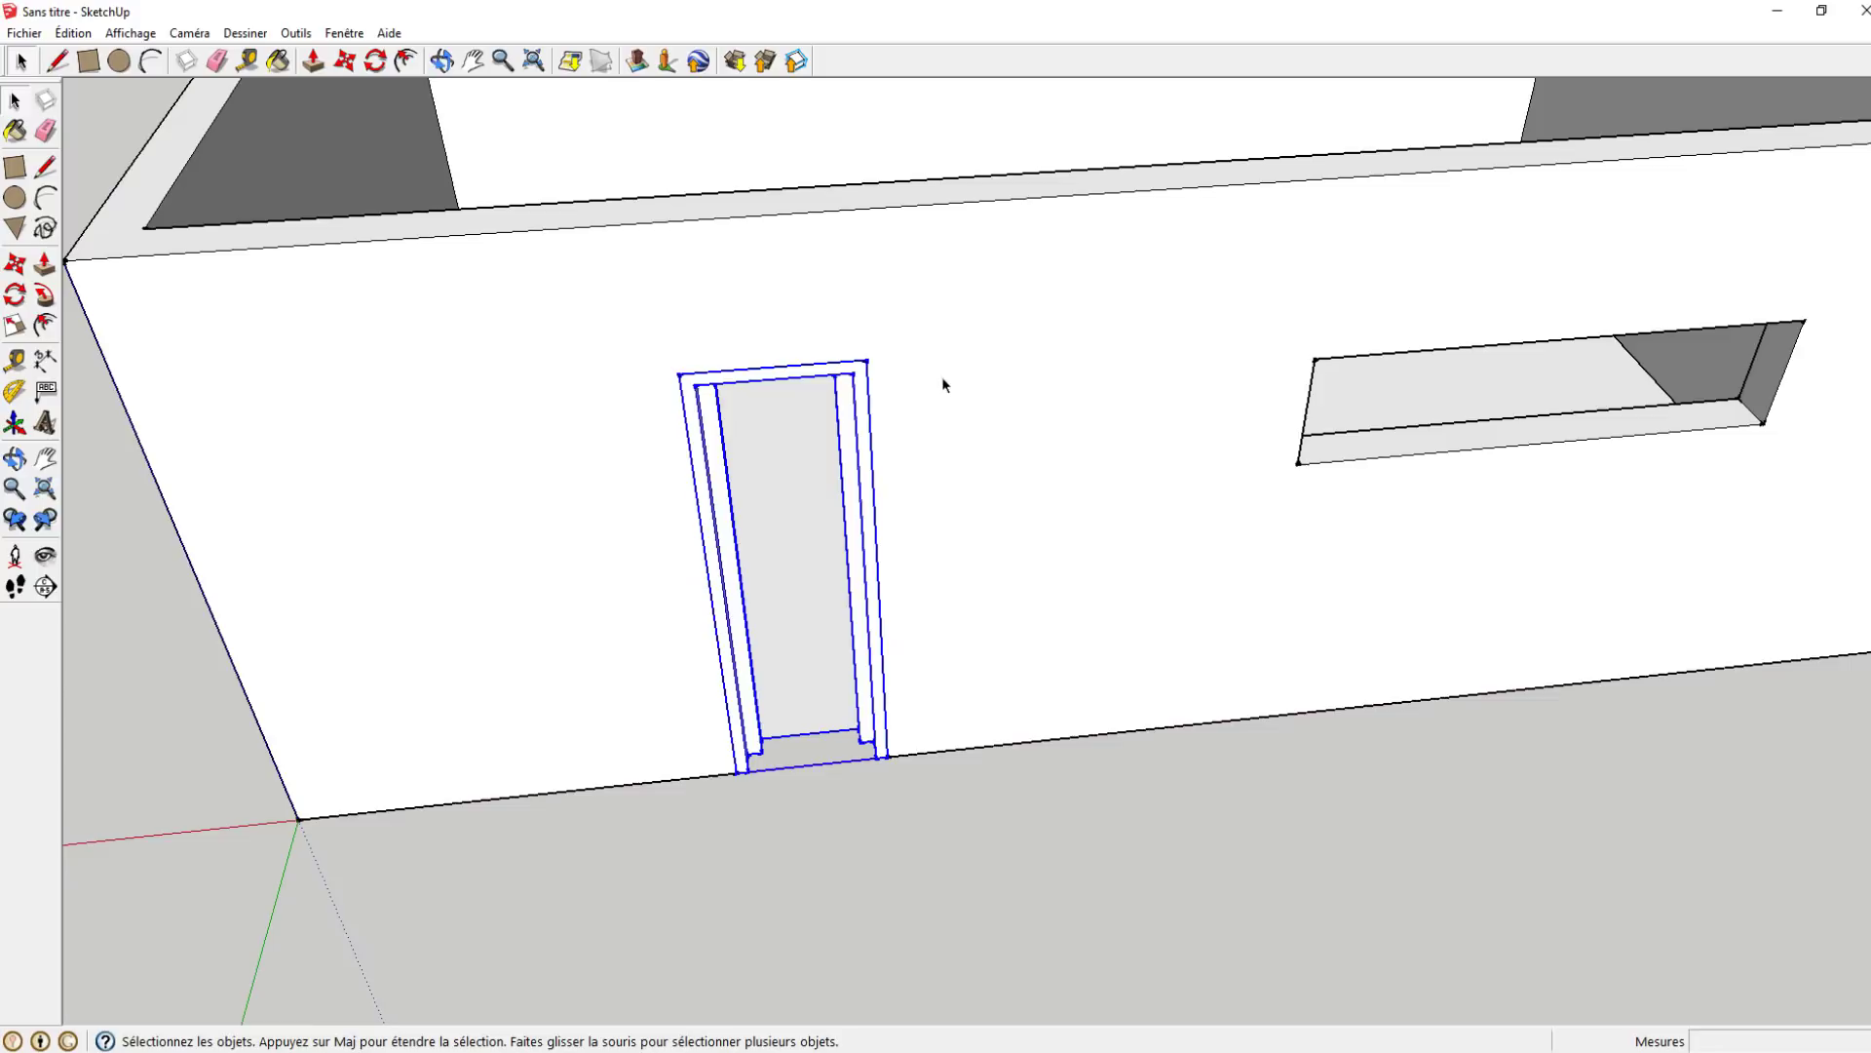
{"action": "mouse_move", "coordinate": [1046, 448]}
{"action": "middle_mouse_down"}
{"action": "mouse_move", "coordinate": [961, 389]}
{"action": "mouse_move", "coordinate": [994, 519]}
{"action": "mouse_move", "coordinate": [899, 514]}
{"action": "mouse_move", "coordinate": [973, 480]}
{"action": "mouse_move", "coordinate": [526, 530]}
{"action": "mouse_move", "coordinate": [418, 572]}
{"action": "middle_mouse_up"}
{"action": "scroll", "coordinate": [957, 470], "scroll_direction": "up", "scroll_amount": 3}
{"action": "scroll", "coordinate": [432, 490], "scroll_direction": "up", "scroll_amount": 2}
{"action": "scroll", "coordinate": [432, 489], "scroll_direction": "up", "scroll_amount": 2}
{"action": "left_click", "coordinate": [16, 168]}
{"action": "left_click", "coordinate": [350, 532]}
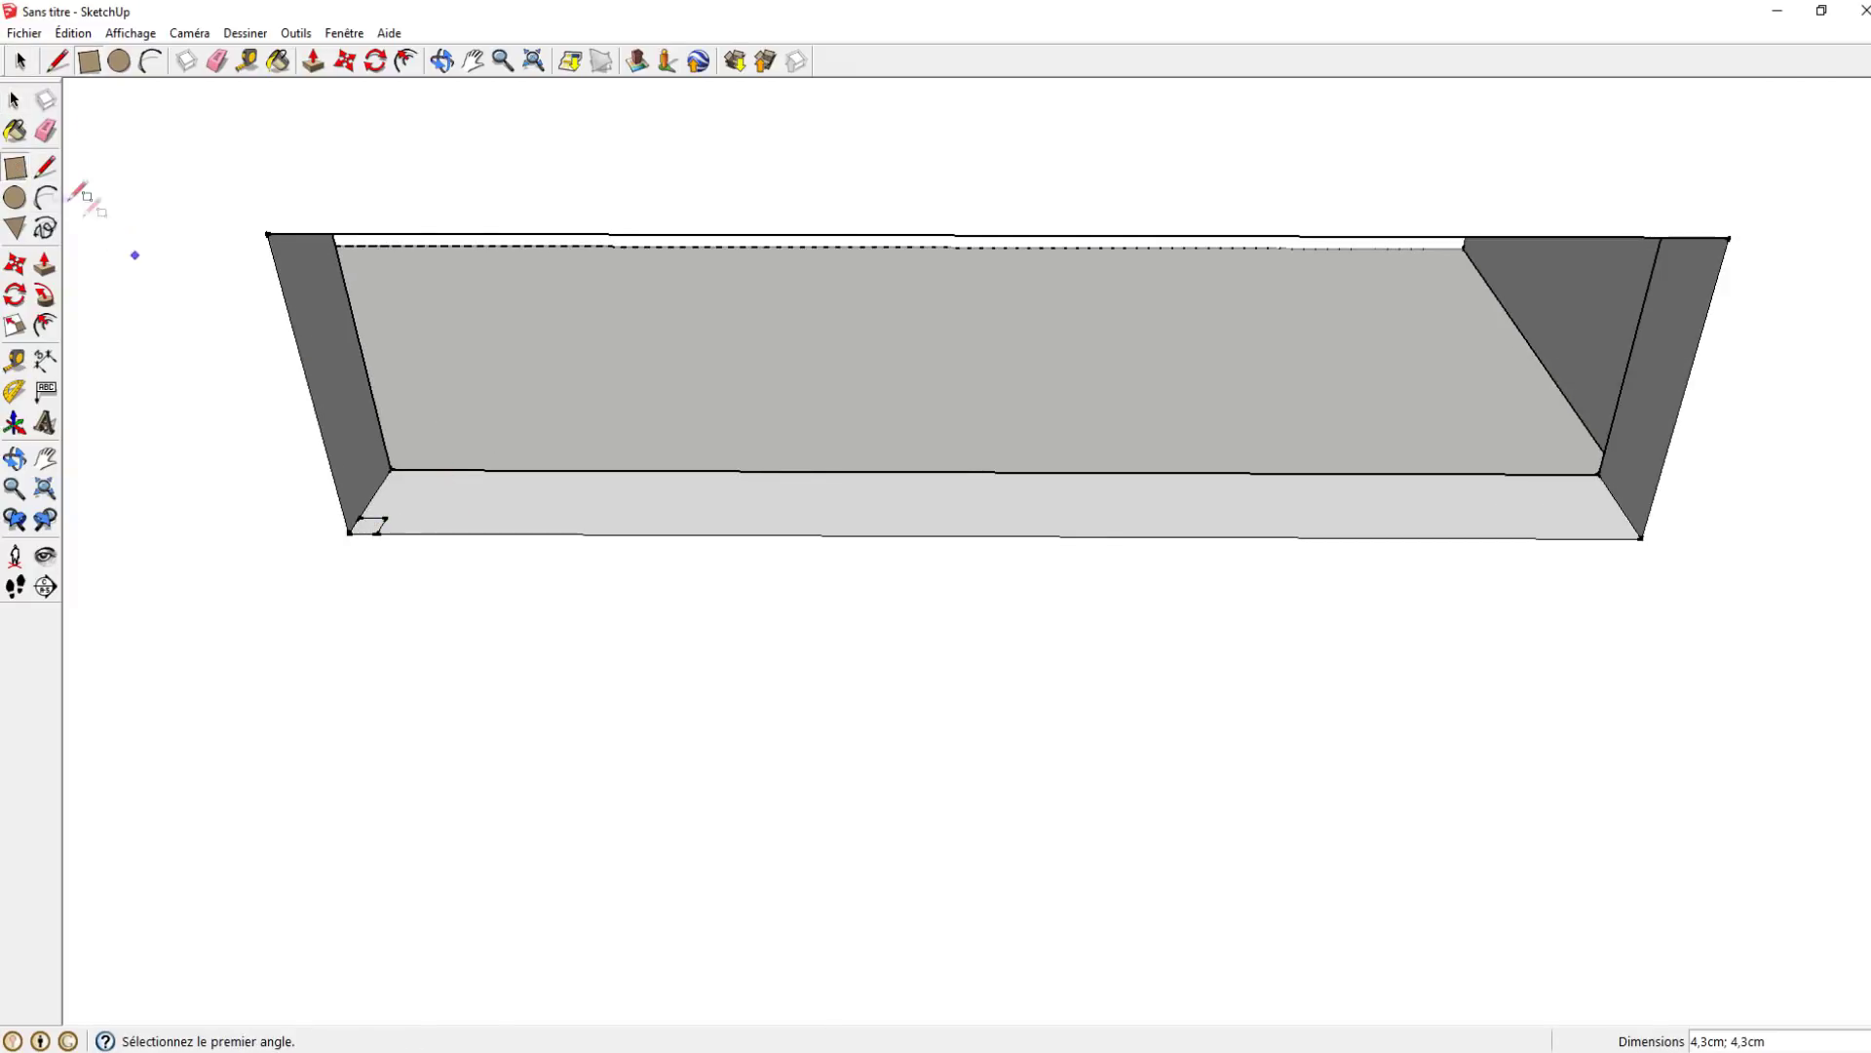
- Select the small corner square, make it a group, and open the group for editing
{"action": "key", "text": "space"}
{"action": "scroll", "coordinate": [702, 472], "scroll_direction": "up", "scroll_amount": 2}
{"action": "left_click_drag", "start_coordinate": [703, 472], "coordinate": [858, 548]}
{"action": "right_click", "coordinate": [746, 502]}
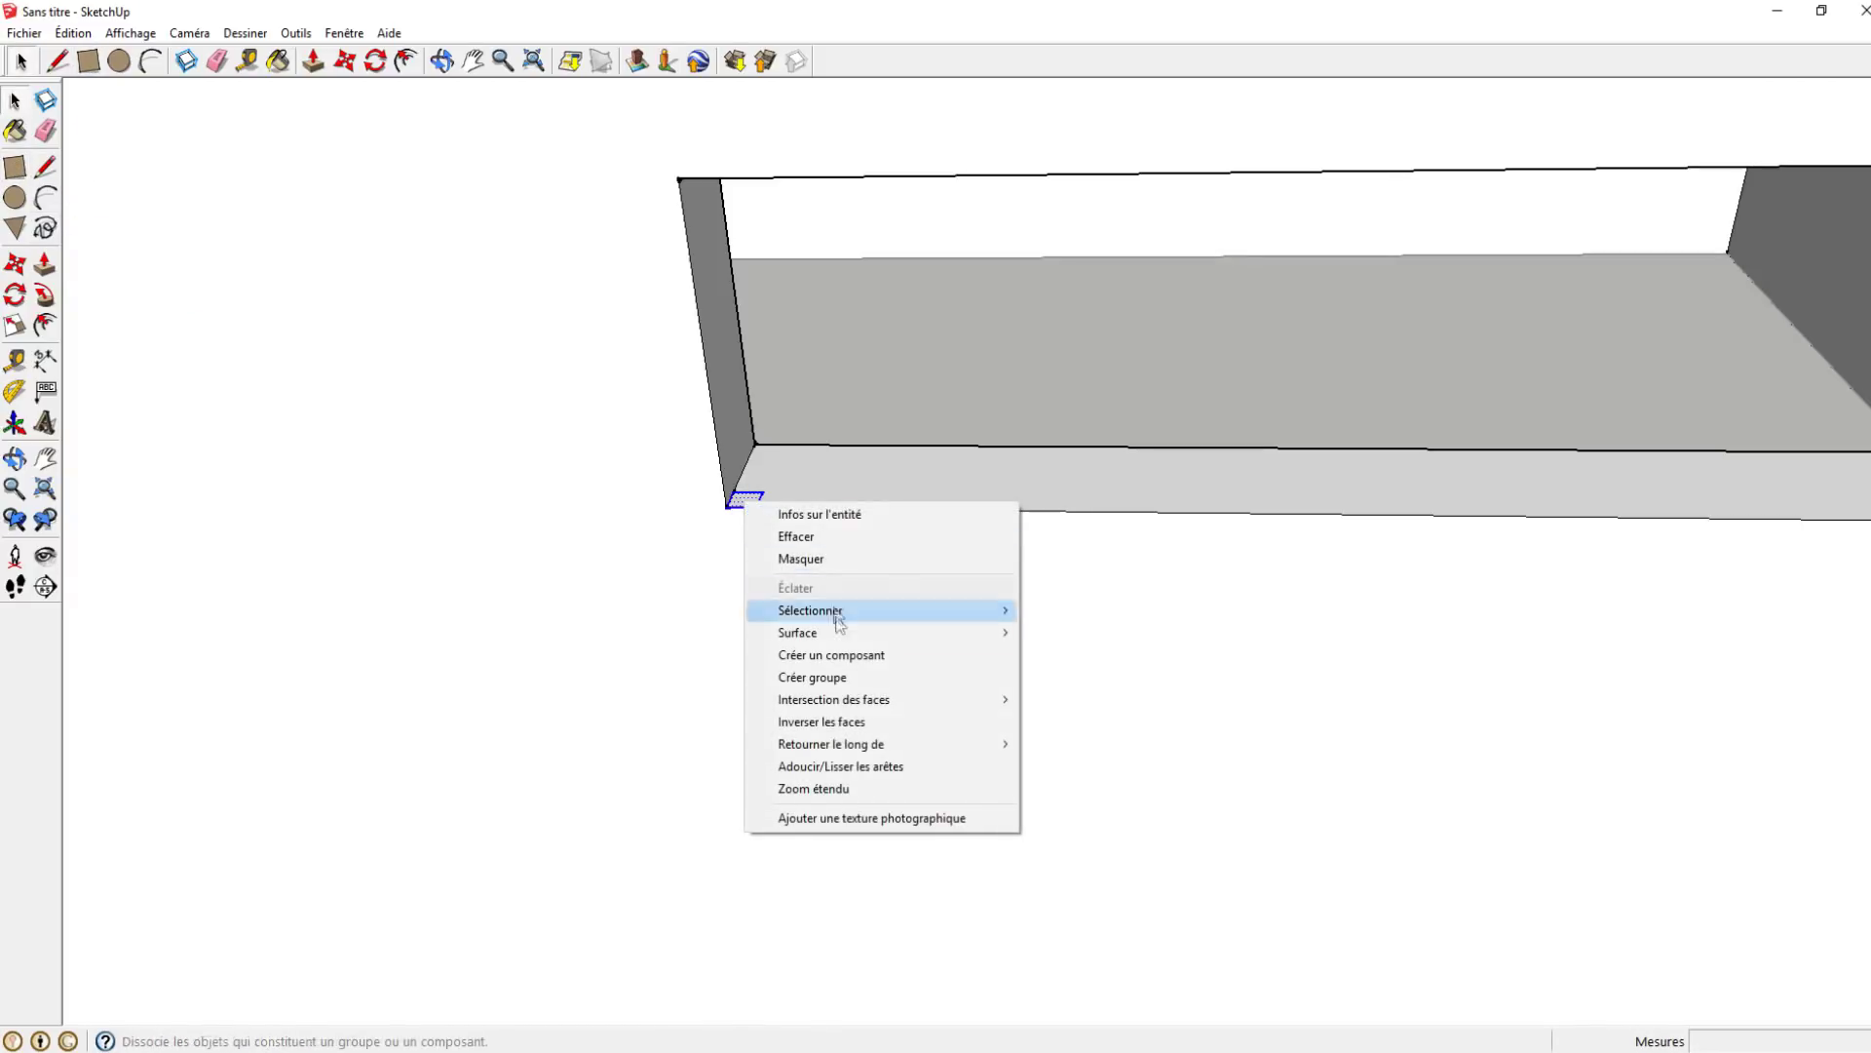
{"action": "left_click", "coordinate": [849, 682]}
{"action": "double_click", "coordinate": [744, 502]}
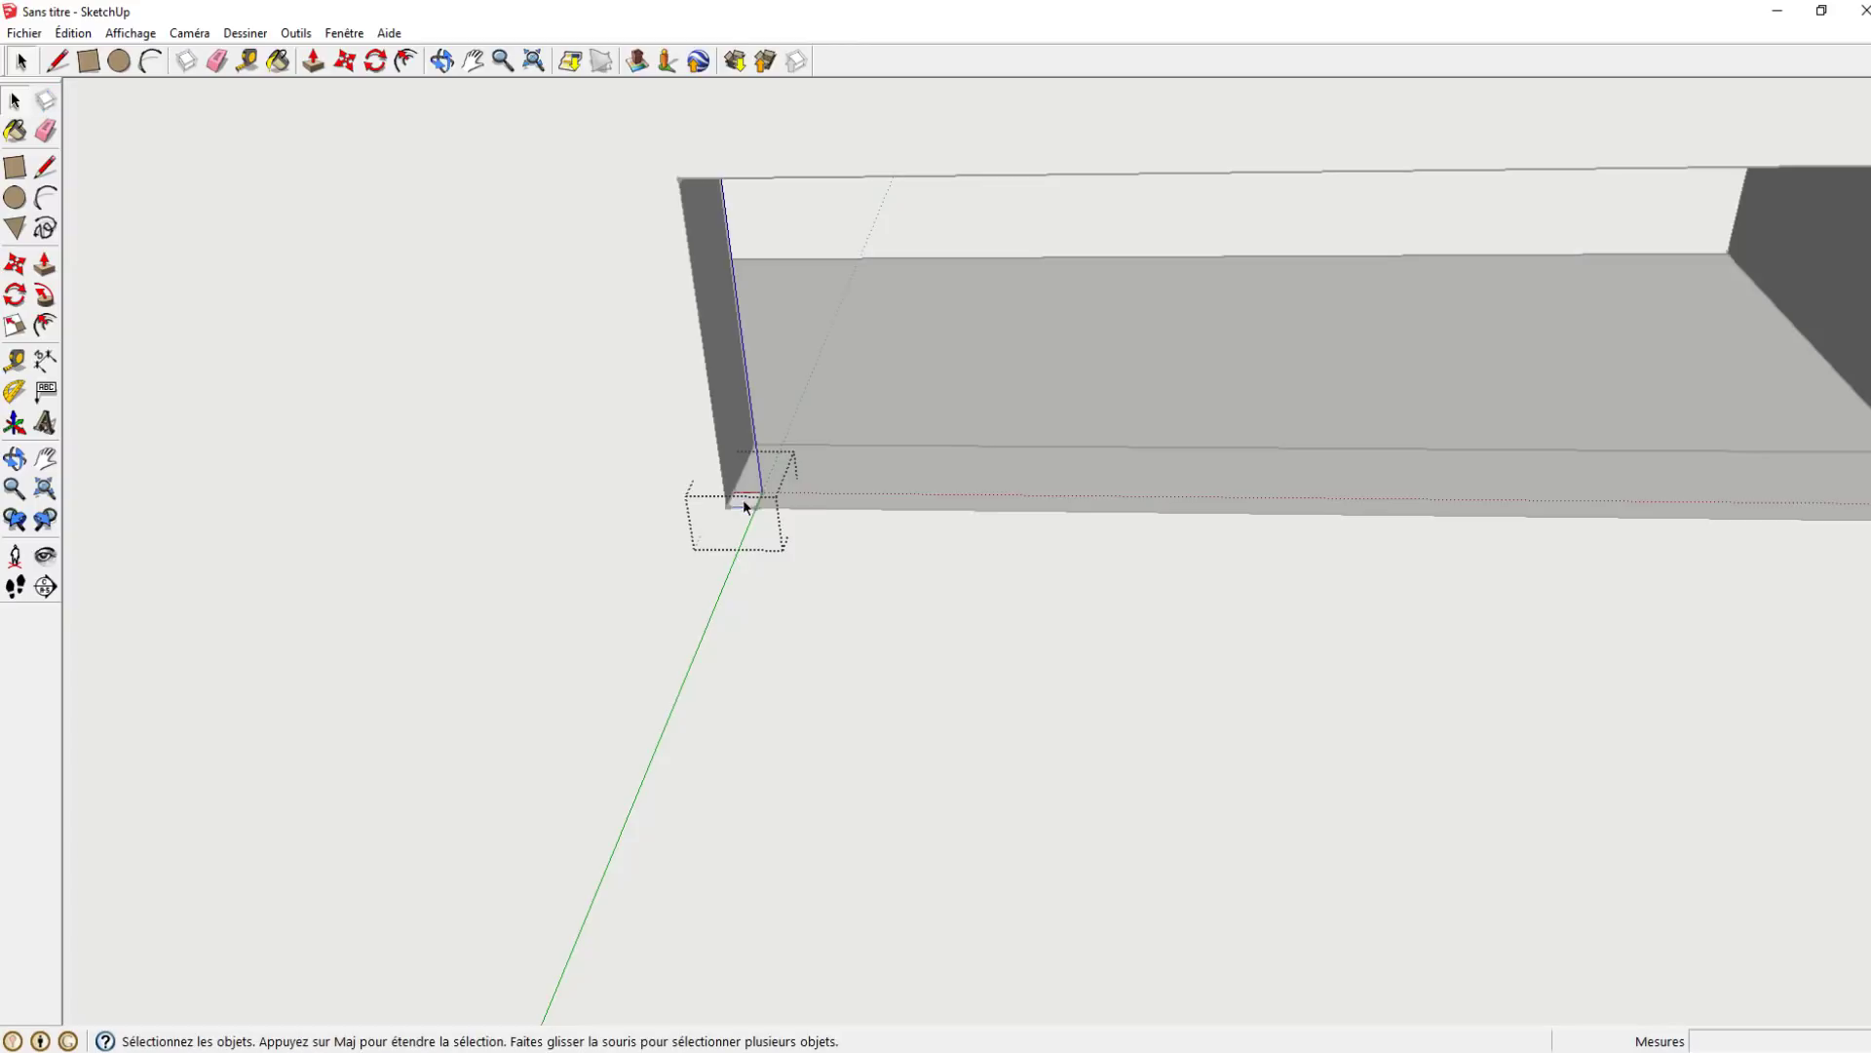
- Inside the group, draw a line from the opening's bottom corner to its top-left corner
{"action": "middle_click_drag", "start_coordinate": [827, 530], "coordinate": [381, 392]}
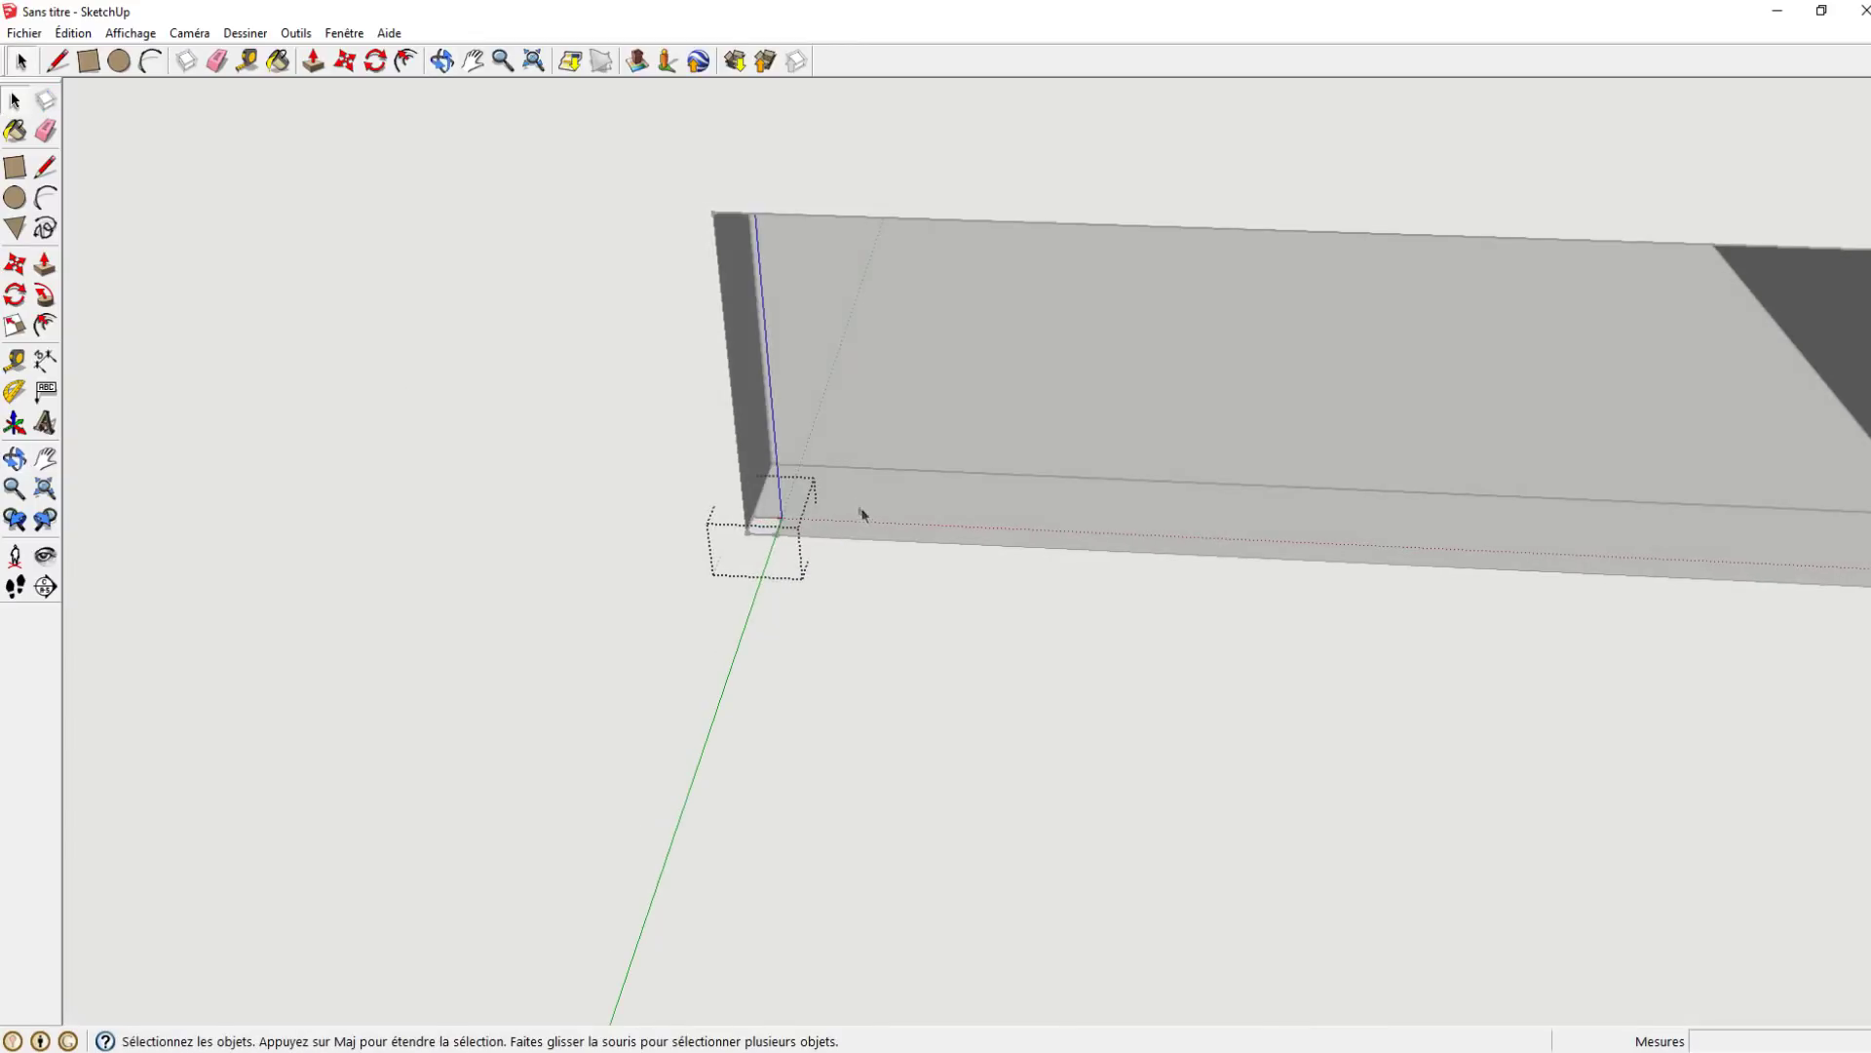
{"action": "scroll", "coordinate": [857, 507], "scroll_direction": "down", "scroll_amount": 2}
{"action": "middle_click_drag", "start_coordinate": [814, 510], "coordinate": [449, 457]}
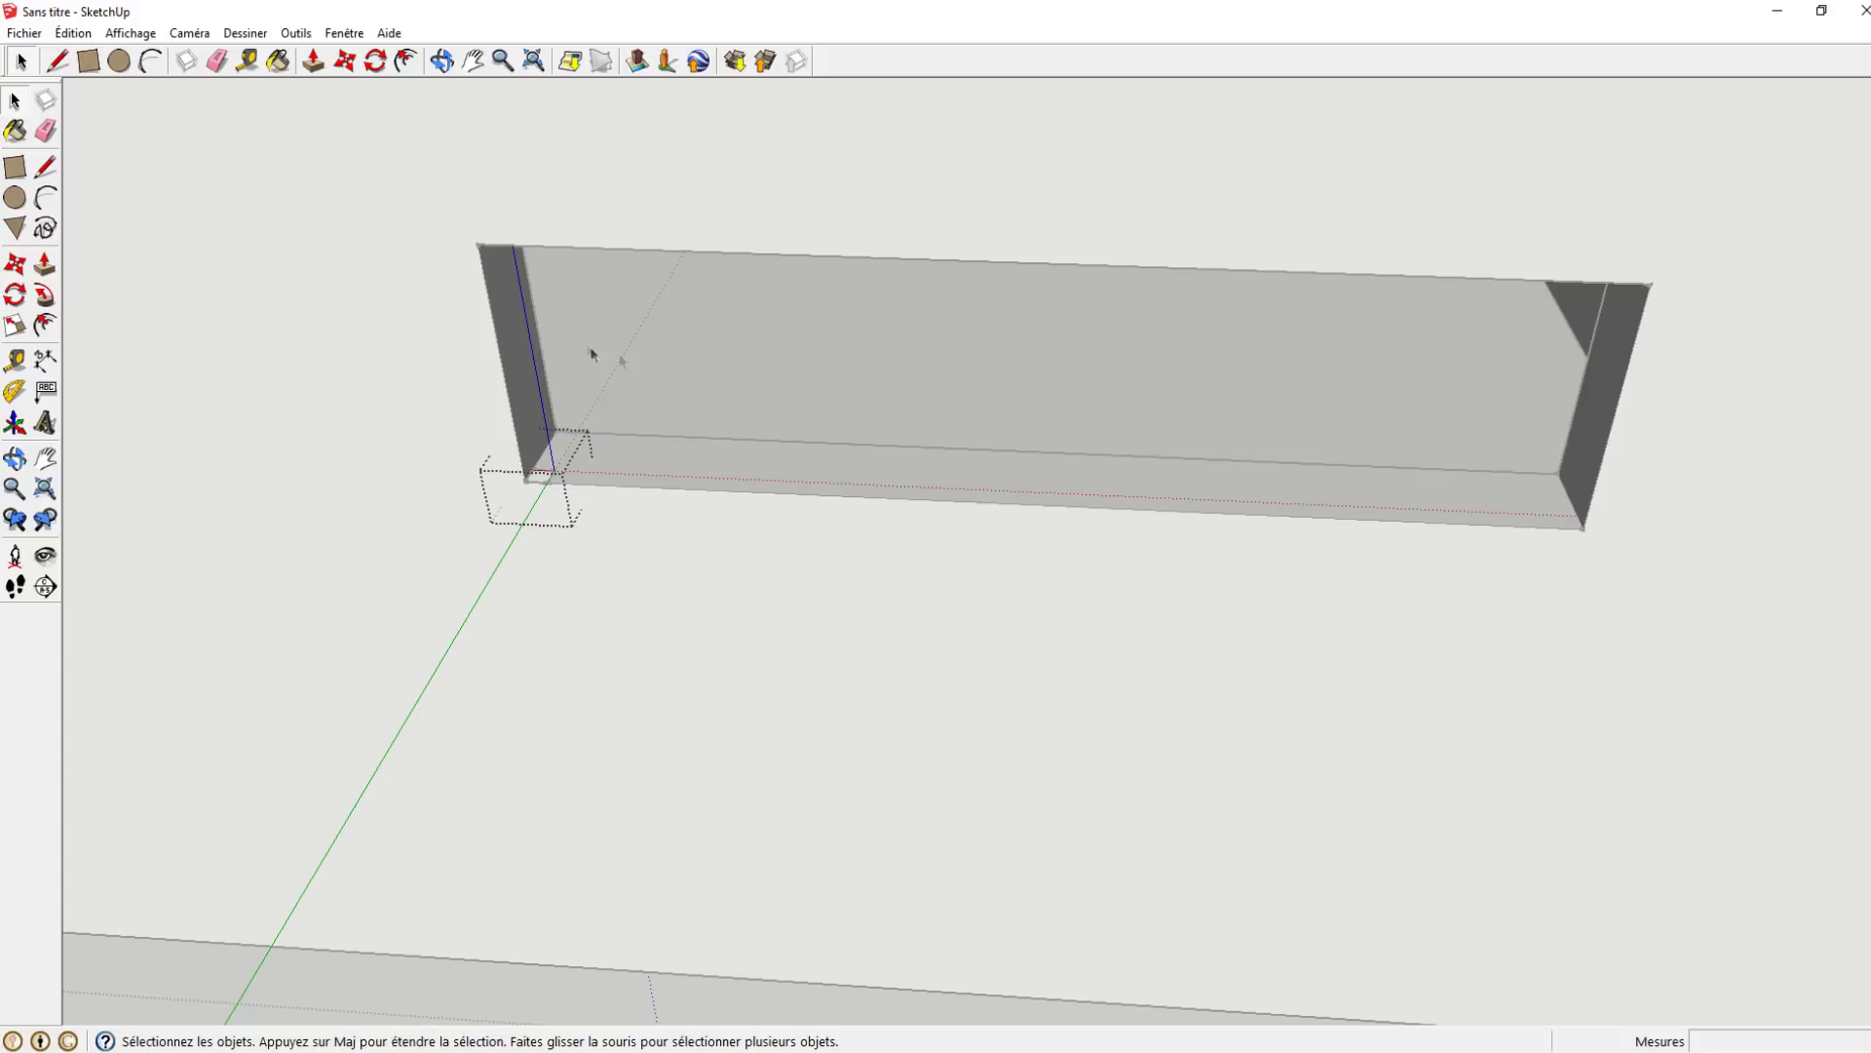
{"action": "left_click", "coordinate": [45, 295]}
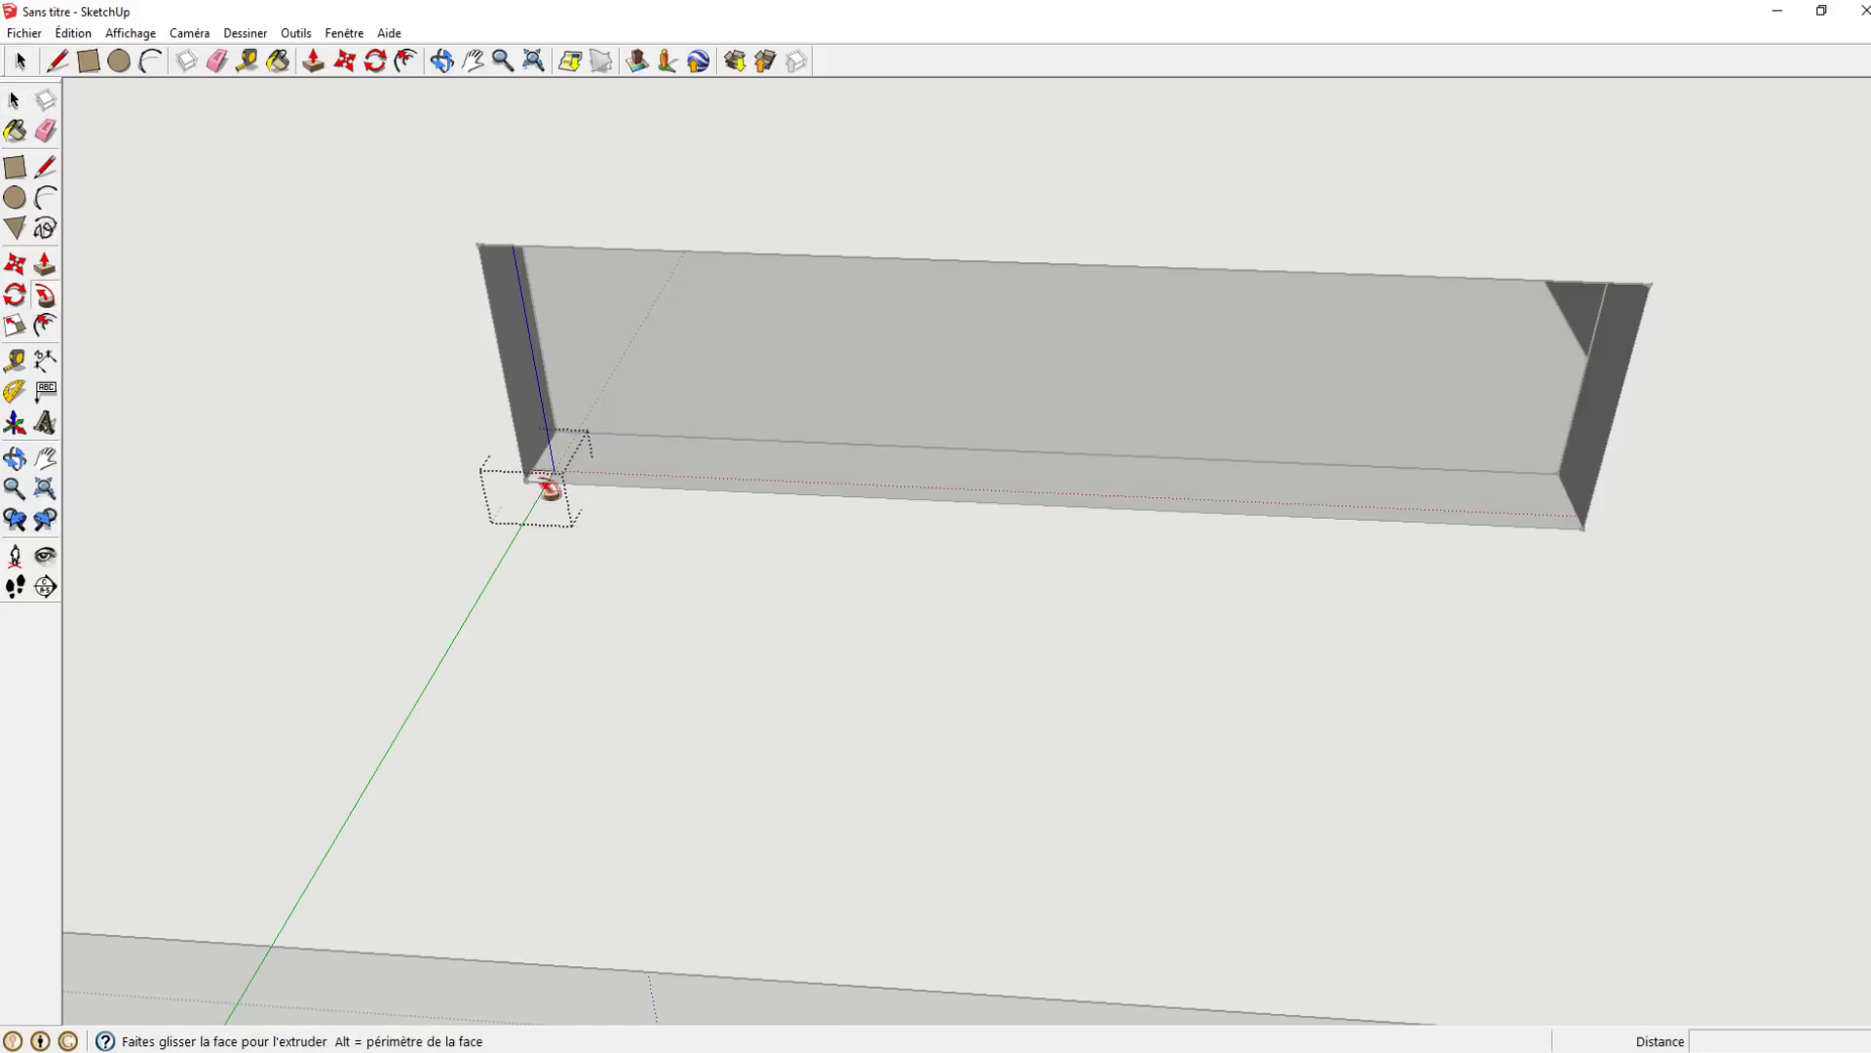
{"action": "scroll", "coordinate": [546, 487], "scroll_direction": "up", "scroll_amount": 3}
{"action": "scroll", "coordinate": [541, 484], "scroll_direction": "up", "scroll_amount": 1}
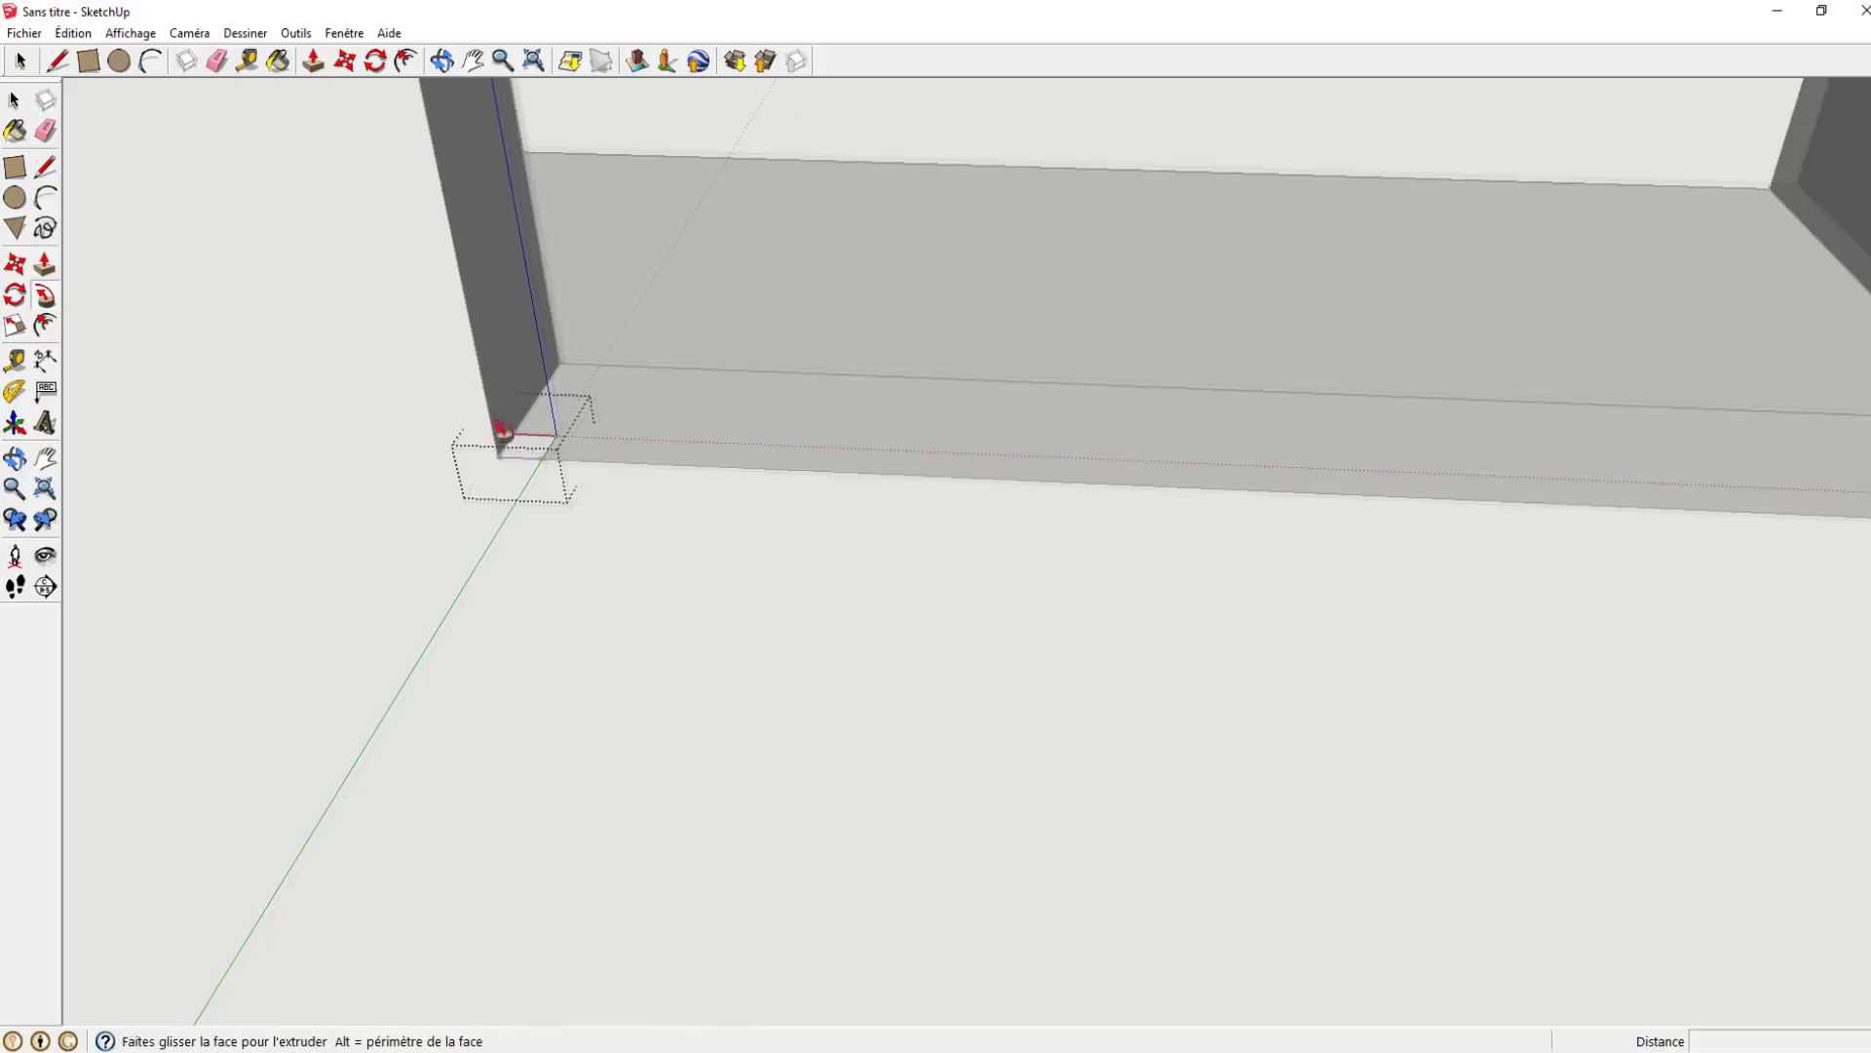
{"action": "key", "text": "l"}
{"action": "scroll", "coordinate": [672, 482], "scroll_direction": "down", "scroll_amount": 2}
{"action": "scroll", "coordinate": [624, 499], "scroll_direction": "down", "scroll_amount": 2}
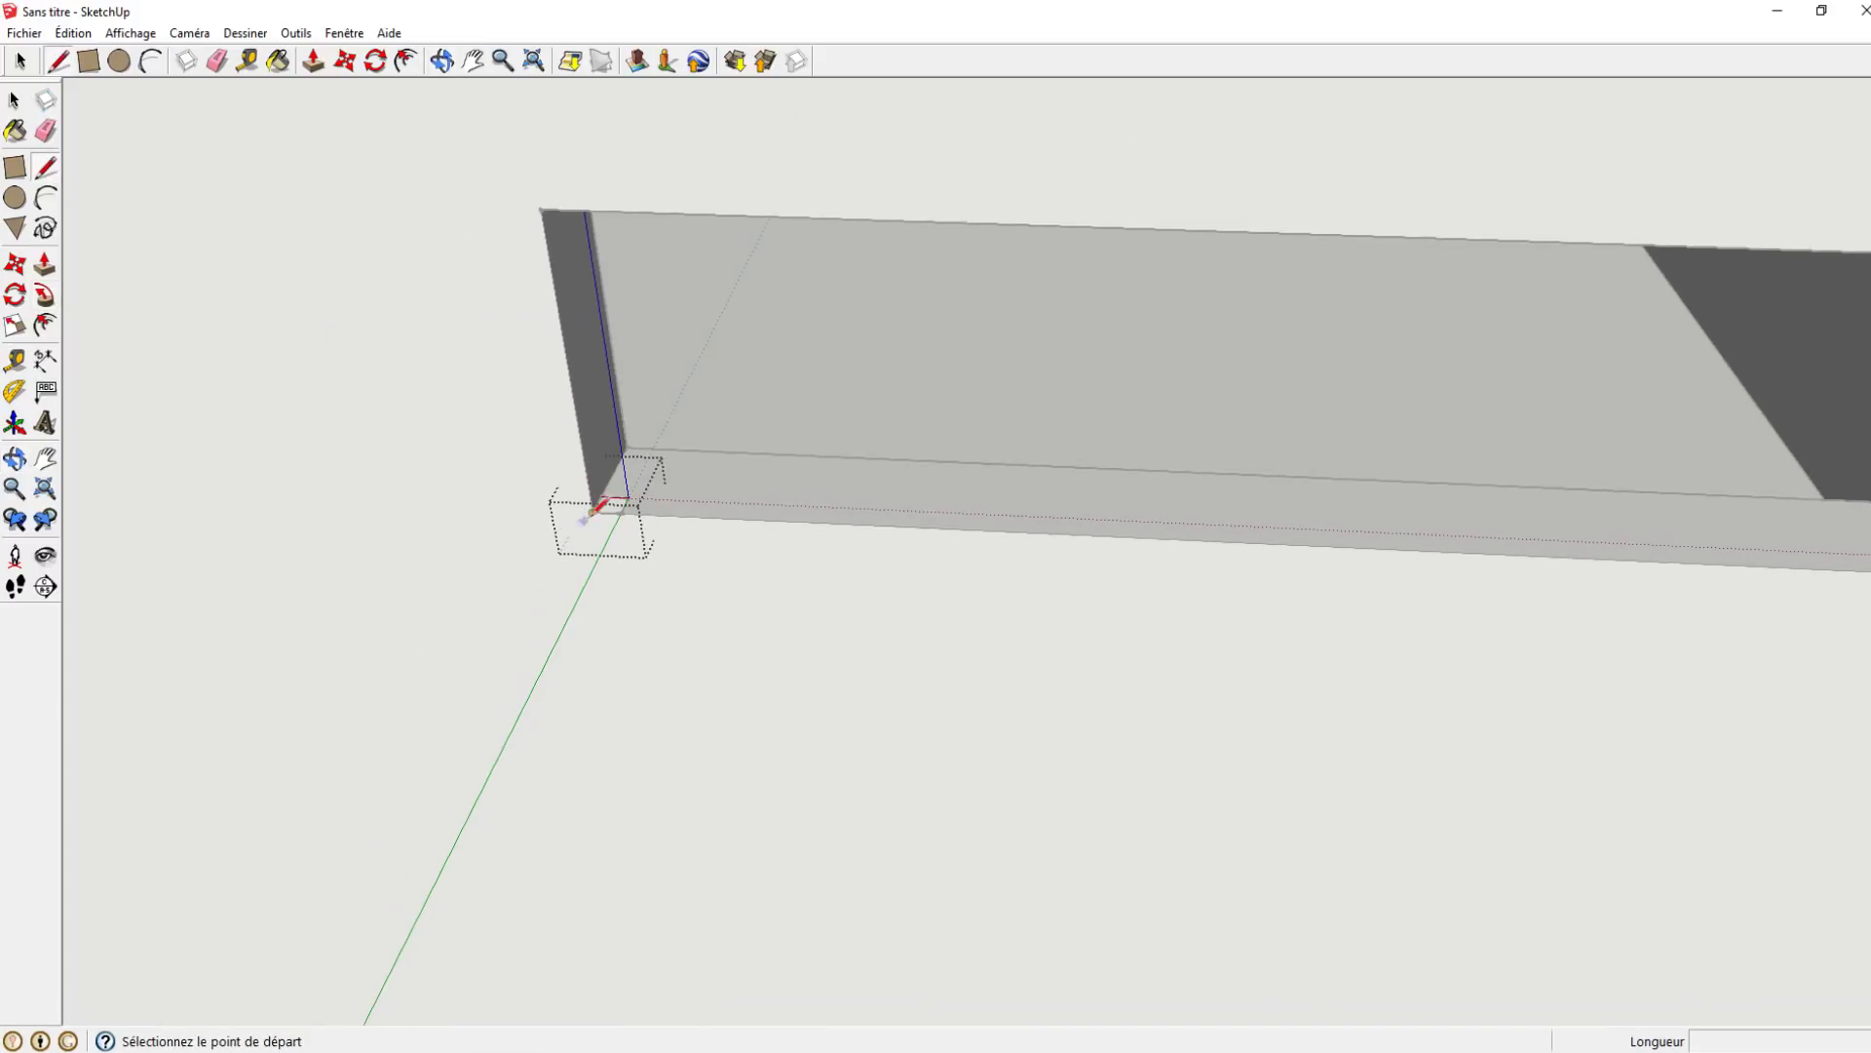
{"action": "left_click", "coordinate": [591, 511]}
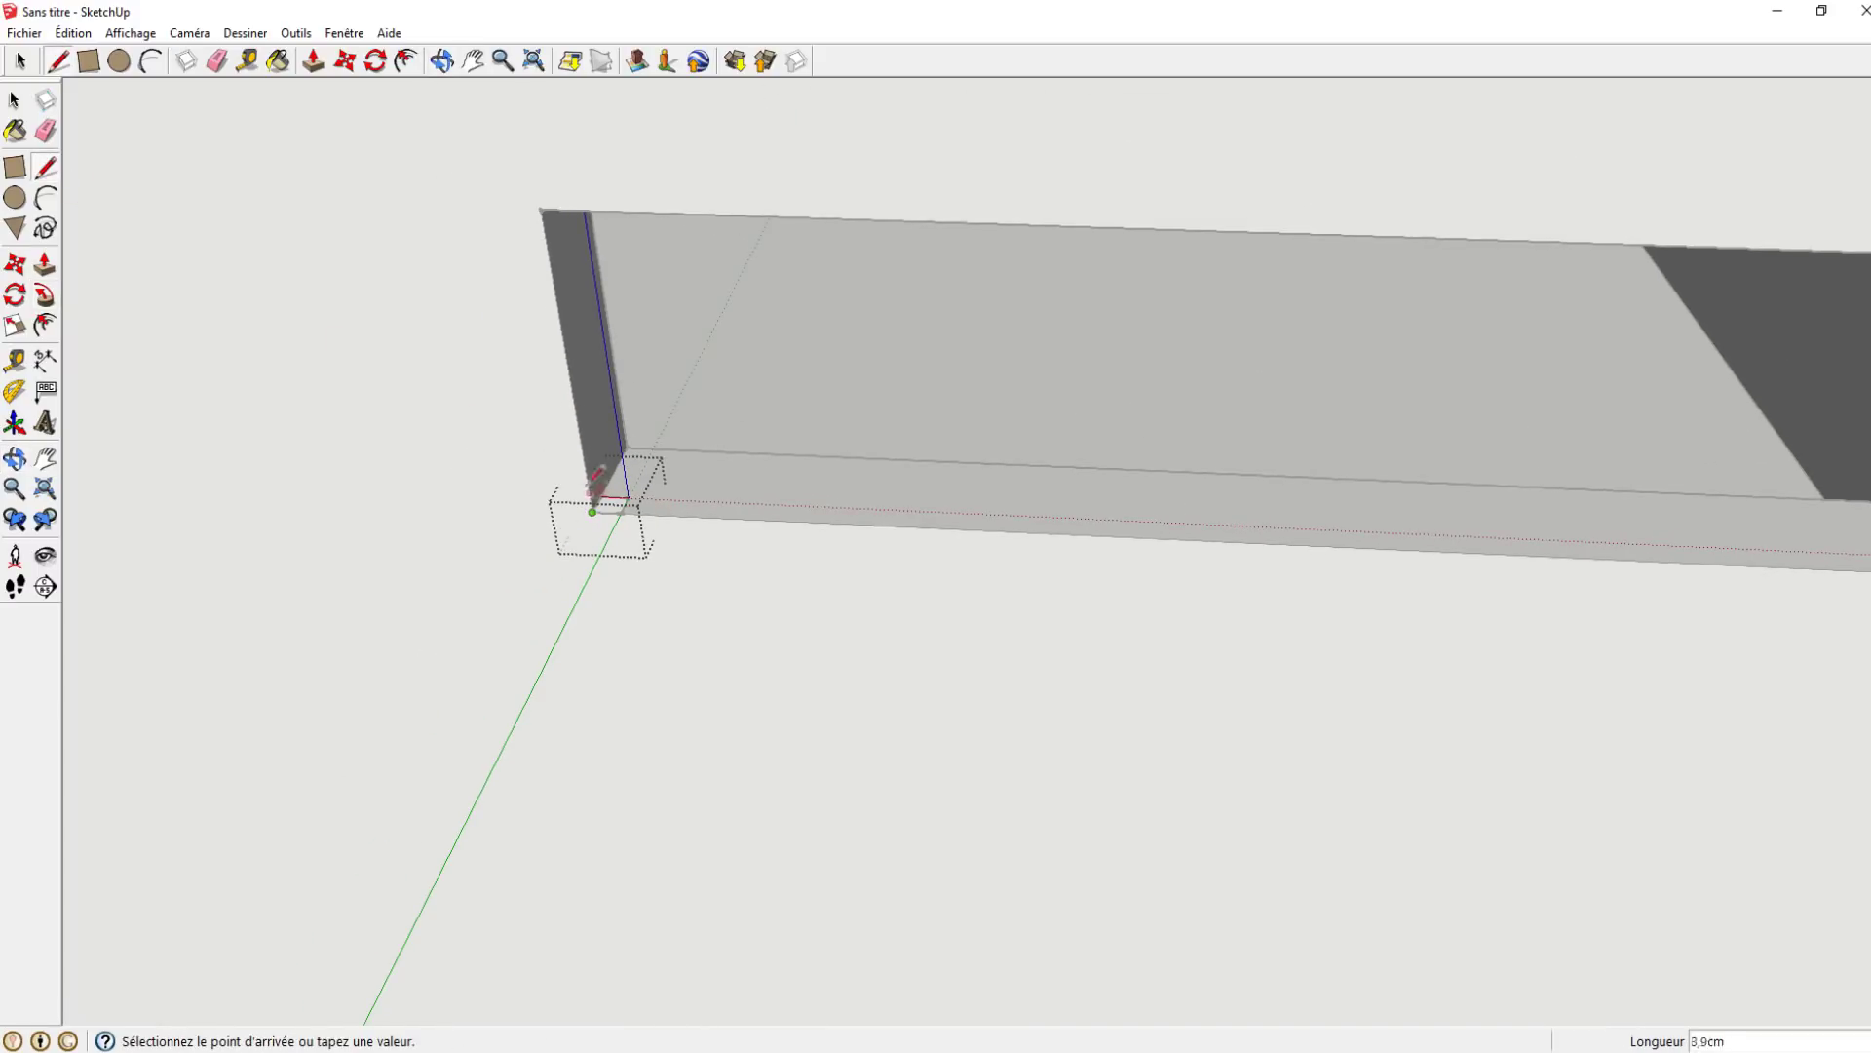
{"action": "left_click", "coordinate": [545, 239]}
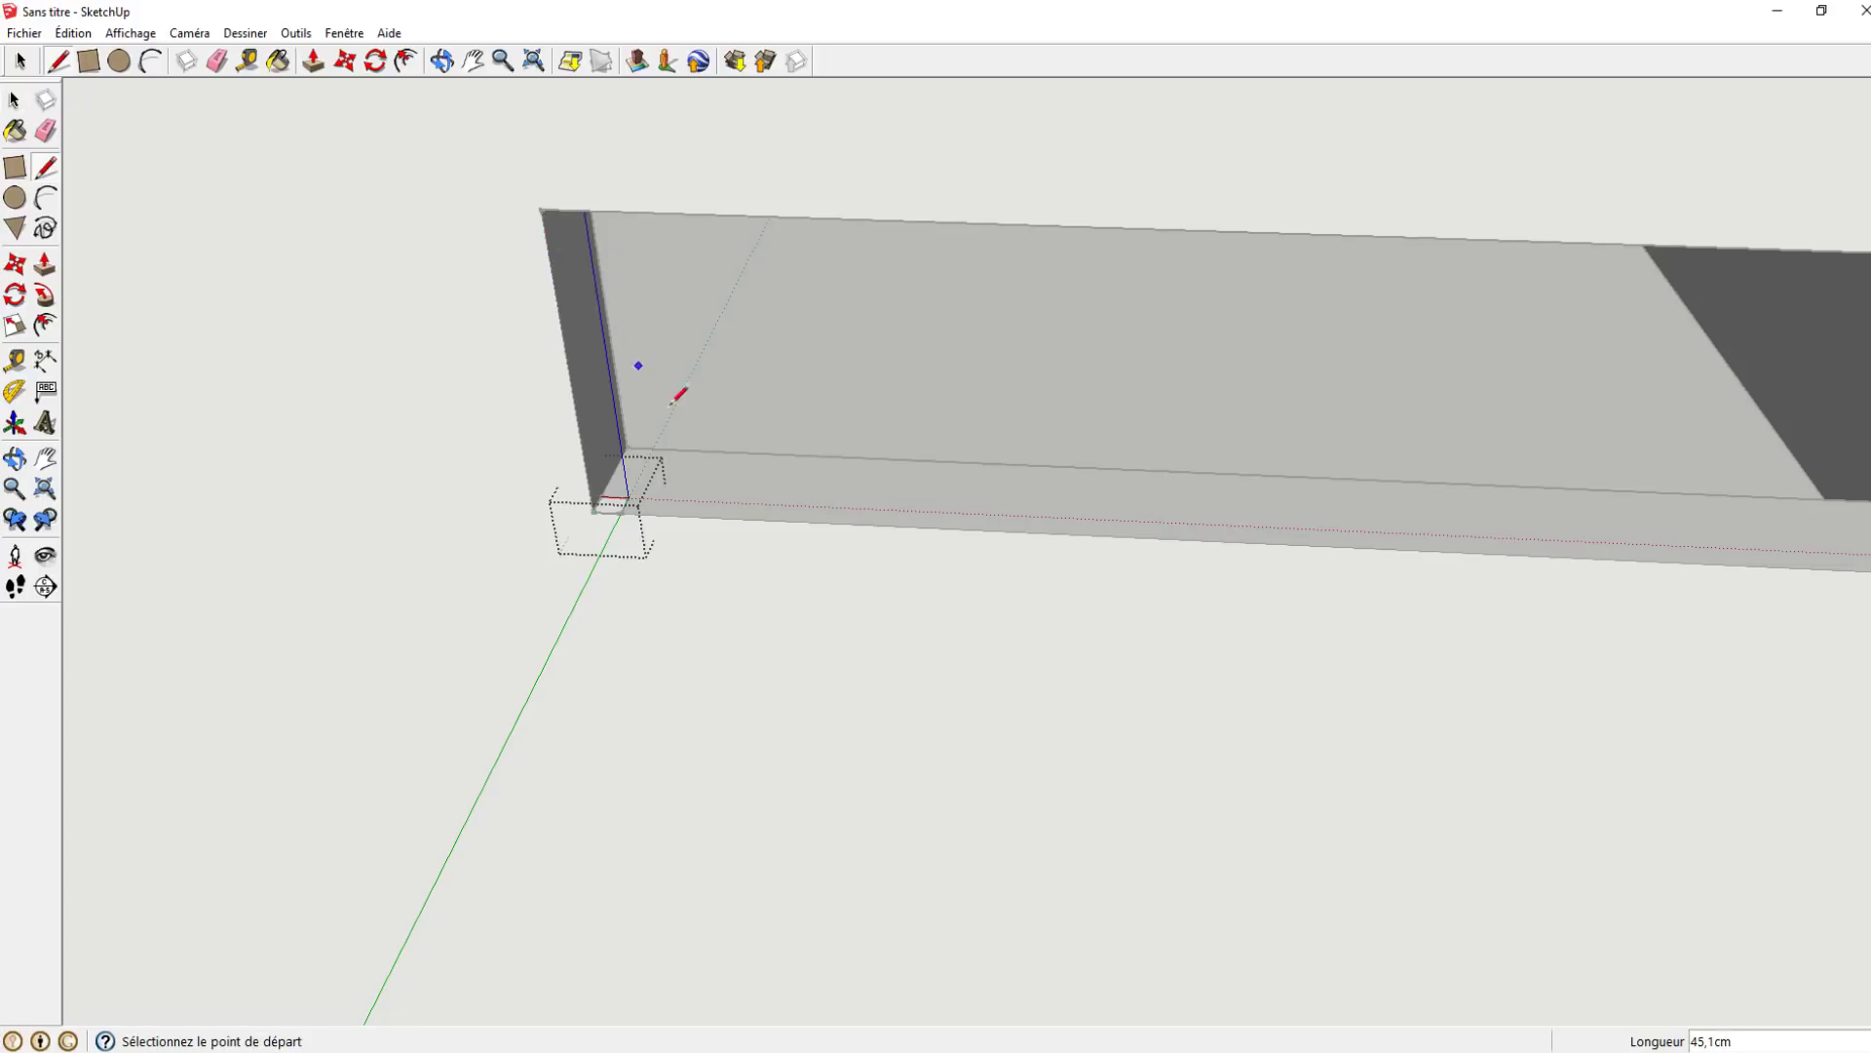
- Select the sill and side faces, draw a small corner rectangle, and try Push/Pull
{"action": "key", "text": "space"}
{"action": "left_click", "coordinate": [660, 514]}
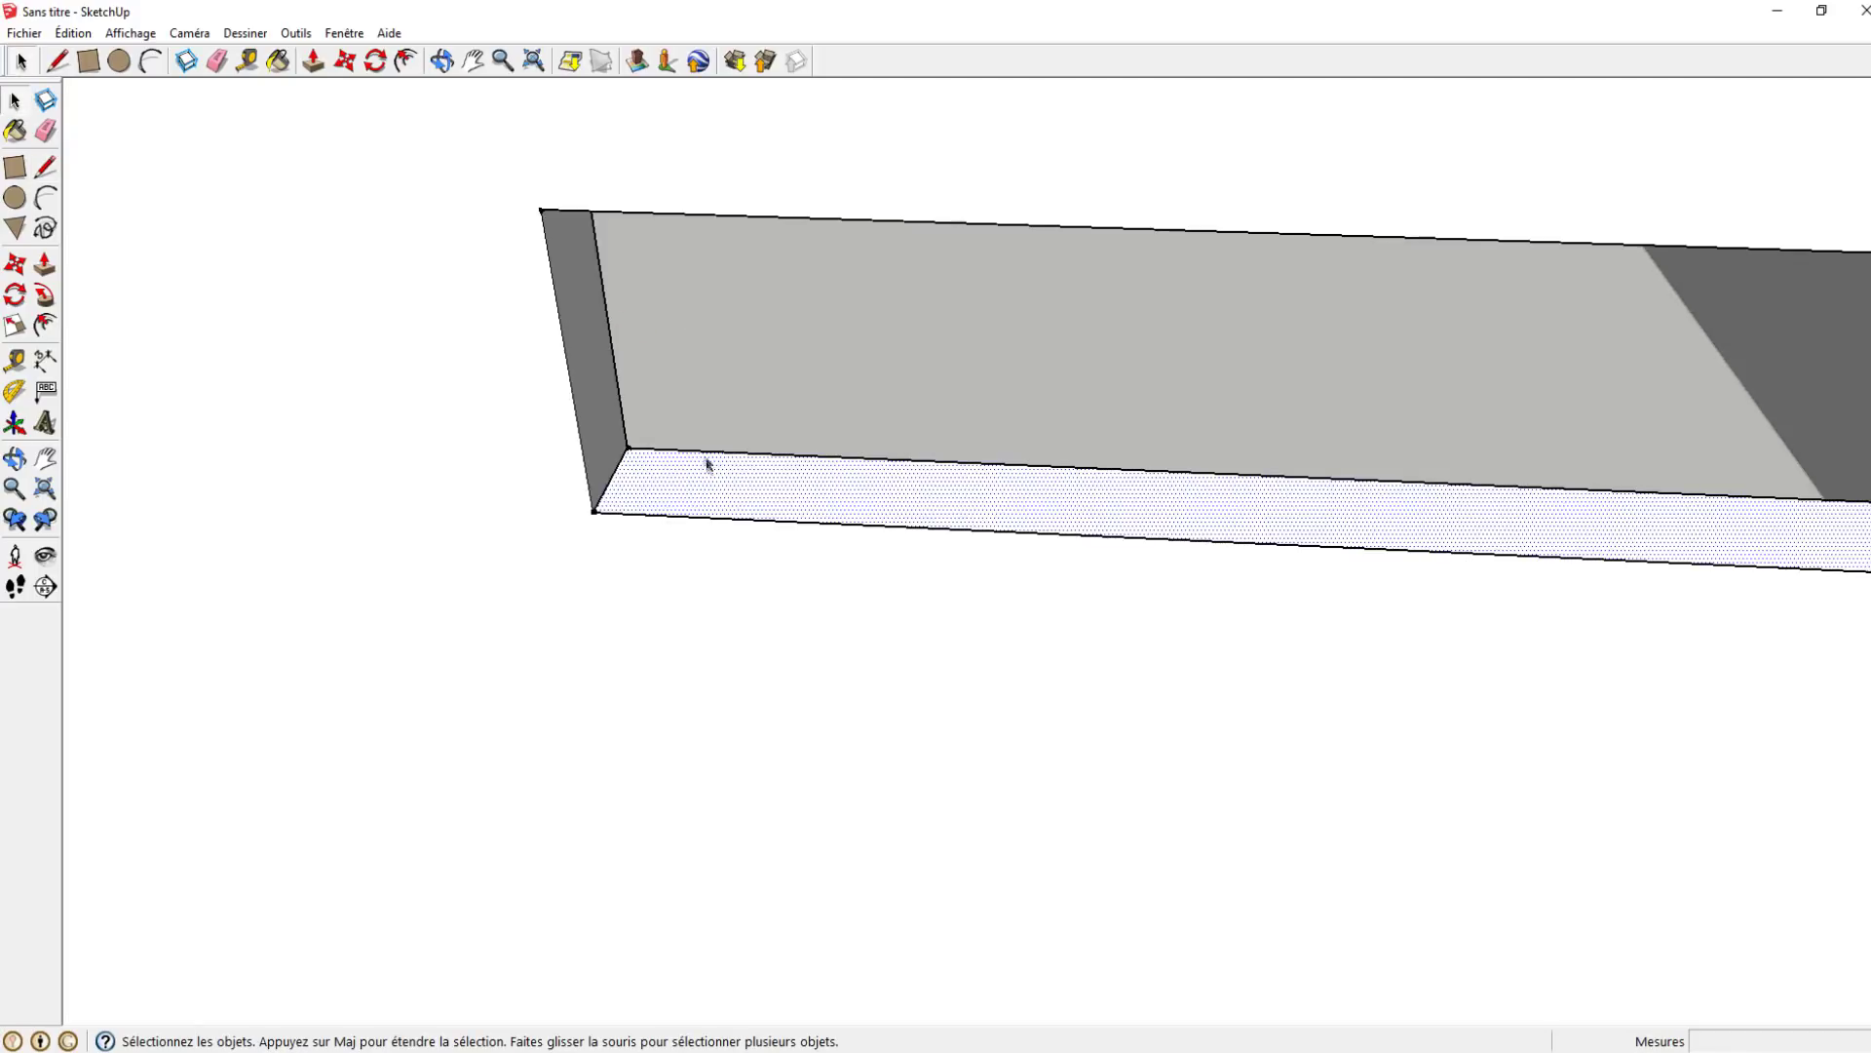
{"action": "scroll", "coordinate": [708, 463], "scroll_direction": "up", "scroll_amount": 3}
{"action": "left_click", "coordinate": [14, 167]}
{"action": "left_click", "coordinate": [545, 519]}
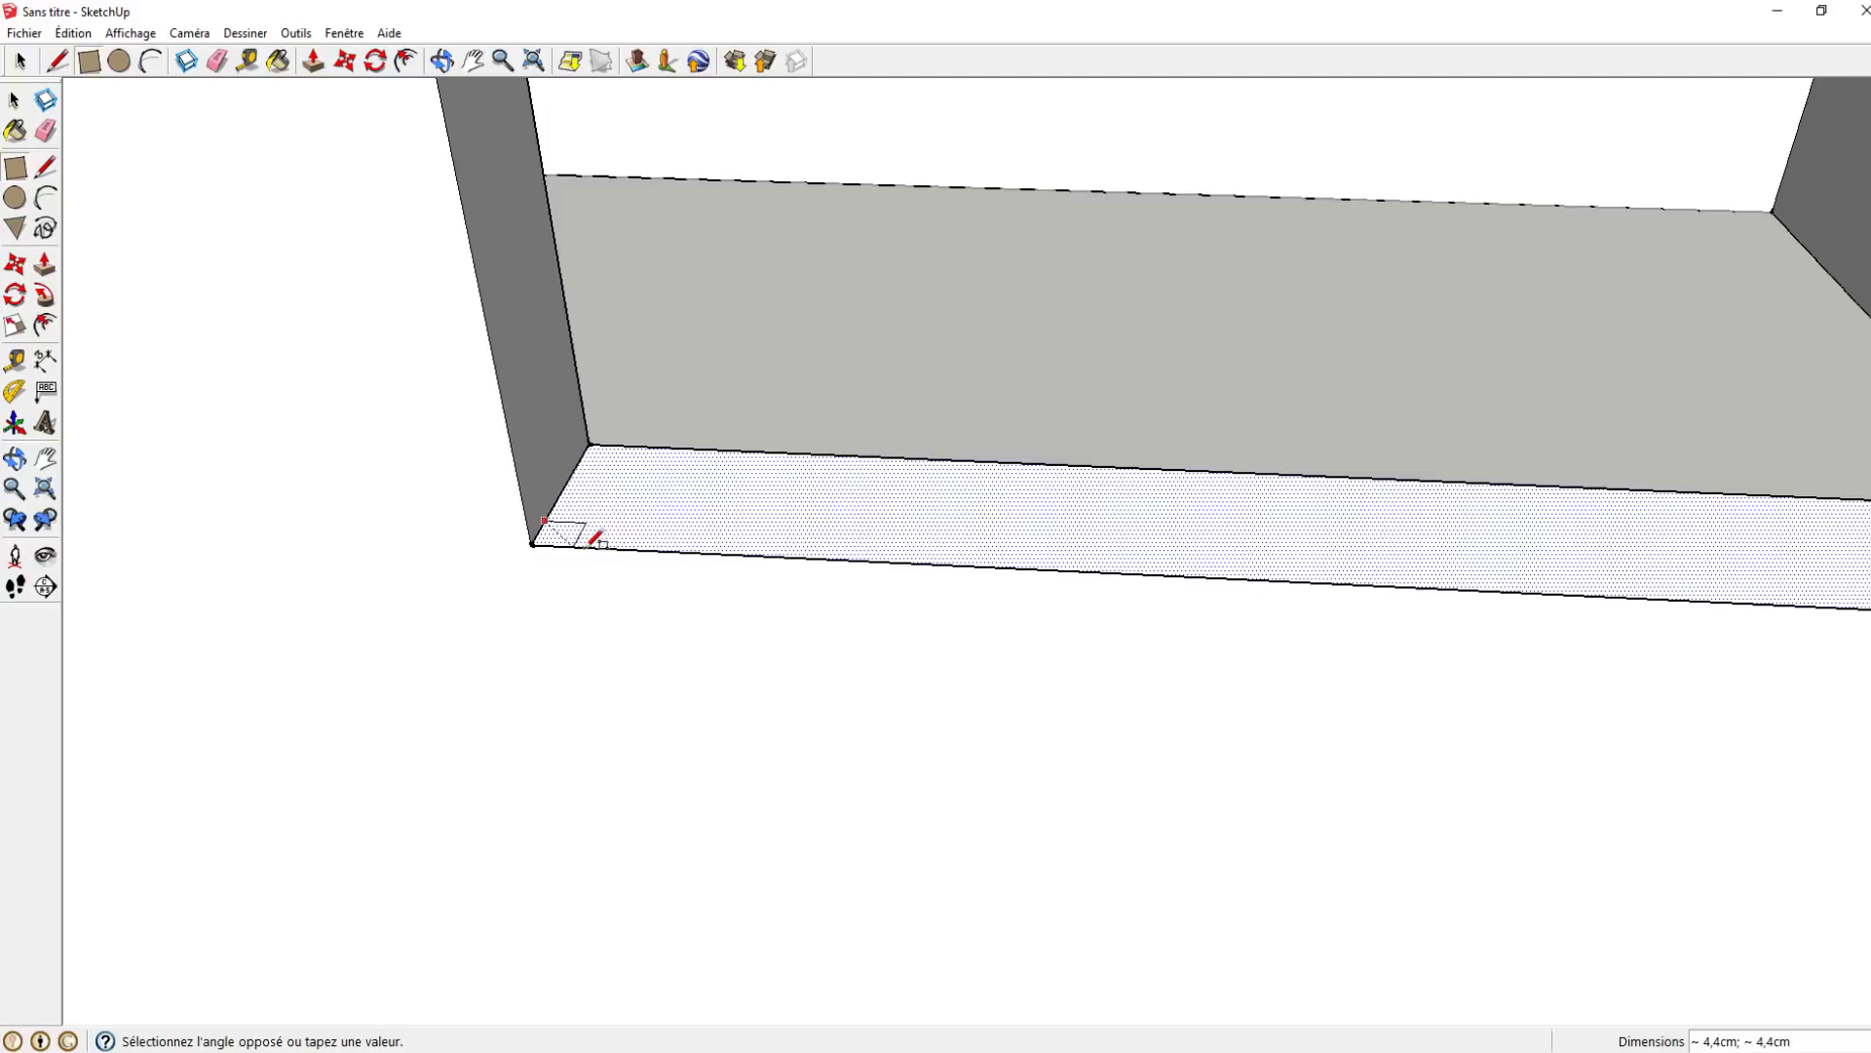
{"action": "middle_click_drag", "start_coordinate": [647, 510], "coordinate": [585, 517]}
{"action": "left_click", "coordinate": [14, 100]}
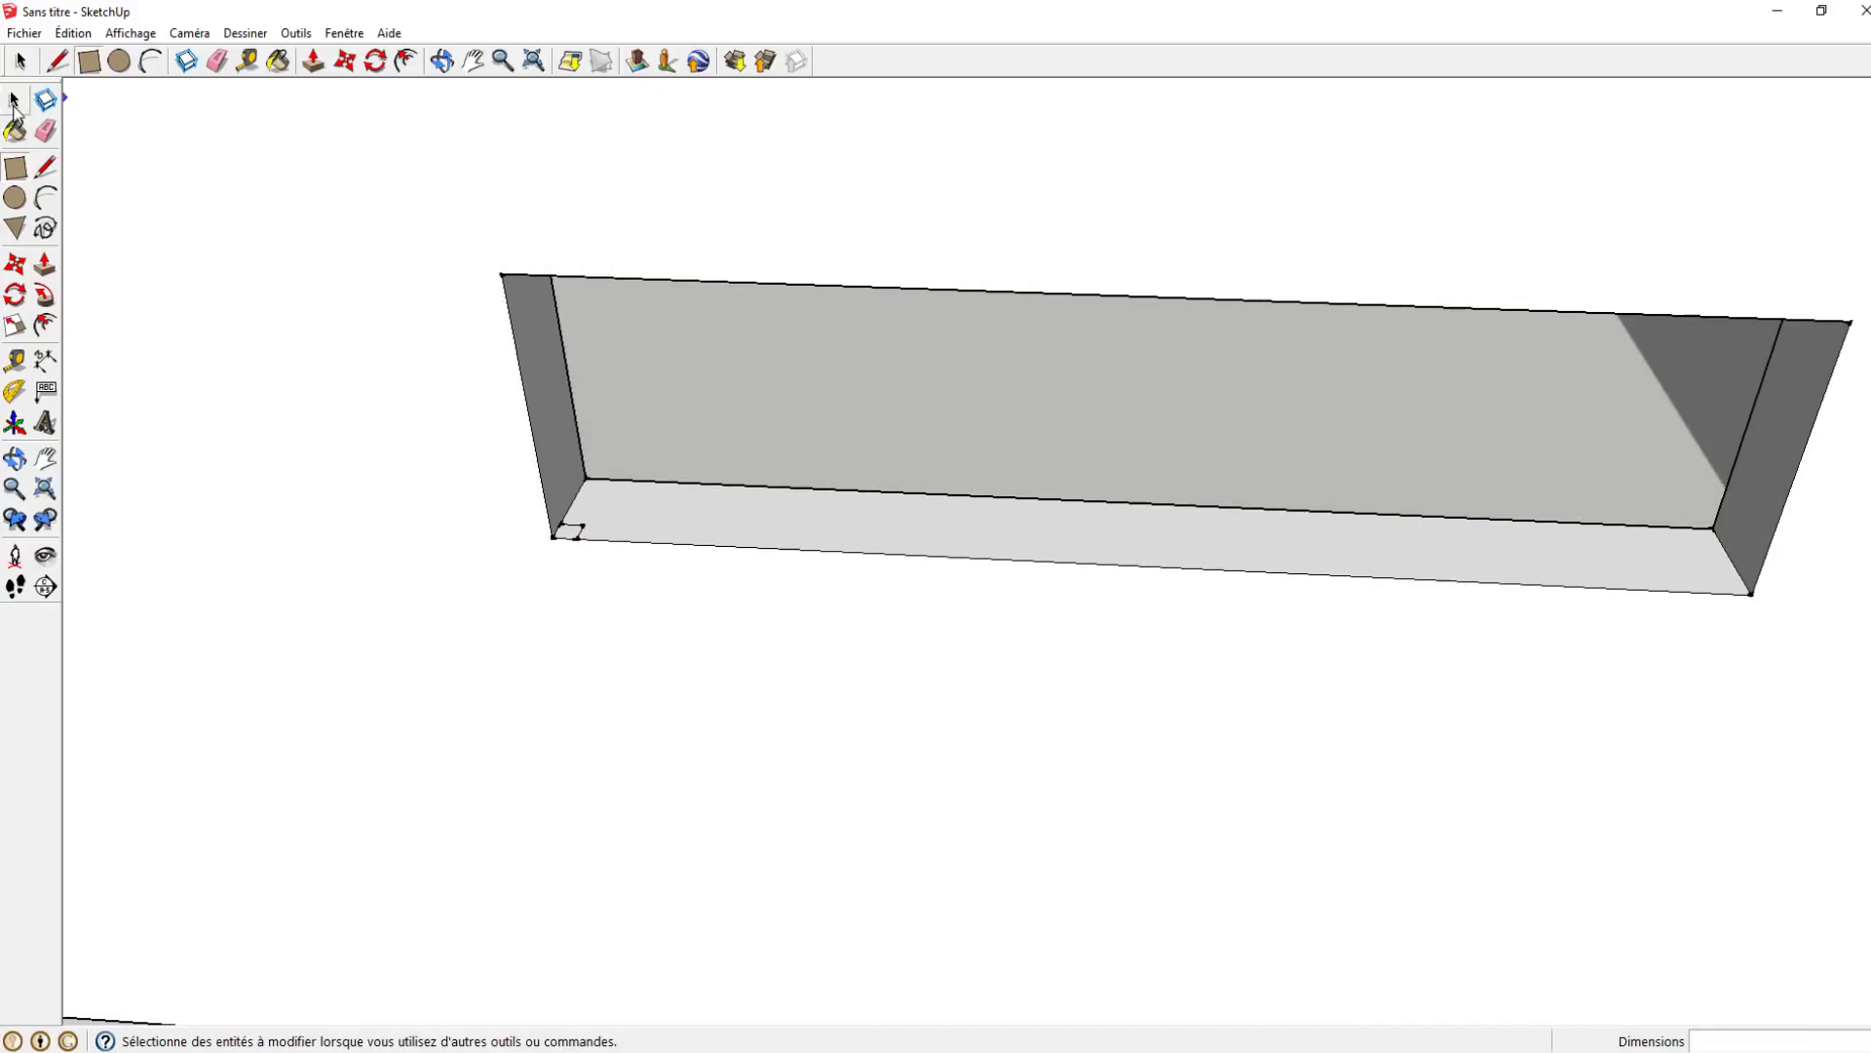
{"action": "left_click", "coordinate": [587, 488]}
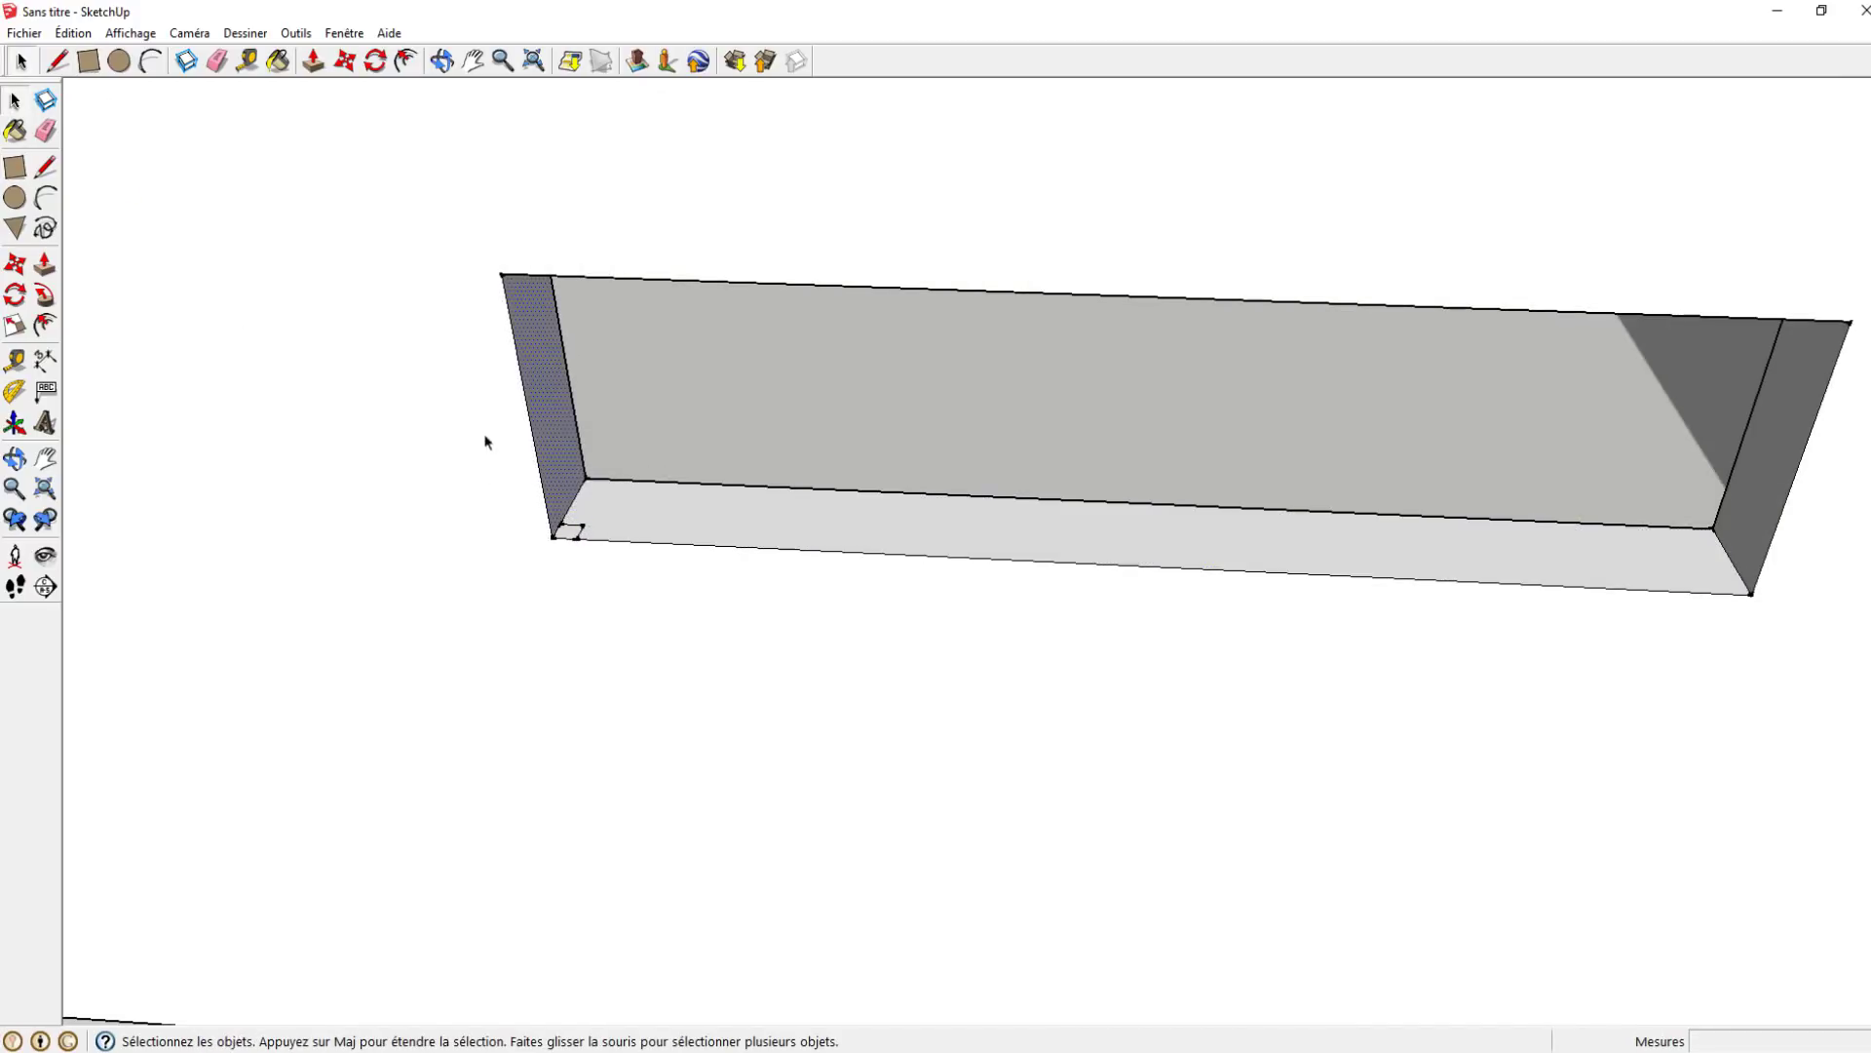
{"action": "left_click", "coordinate": [538, 446]}
{"action": "left_click", "coordinate": [45, 295]}
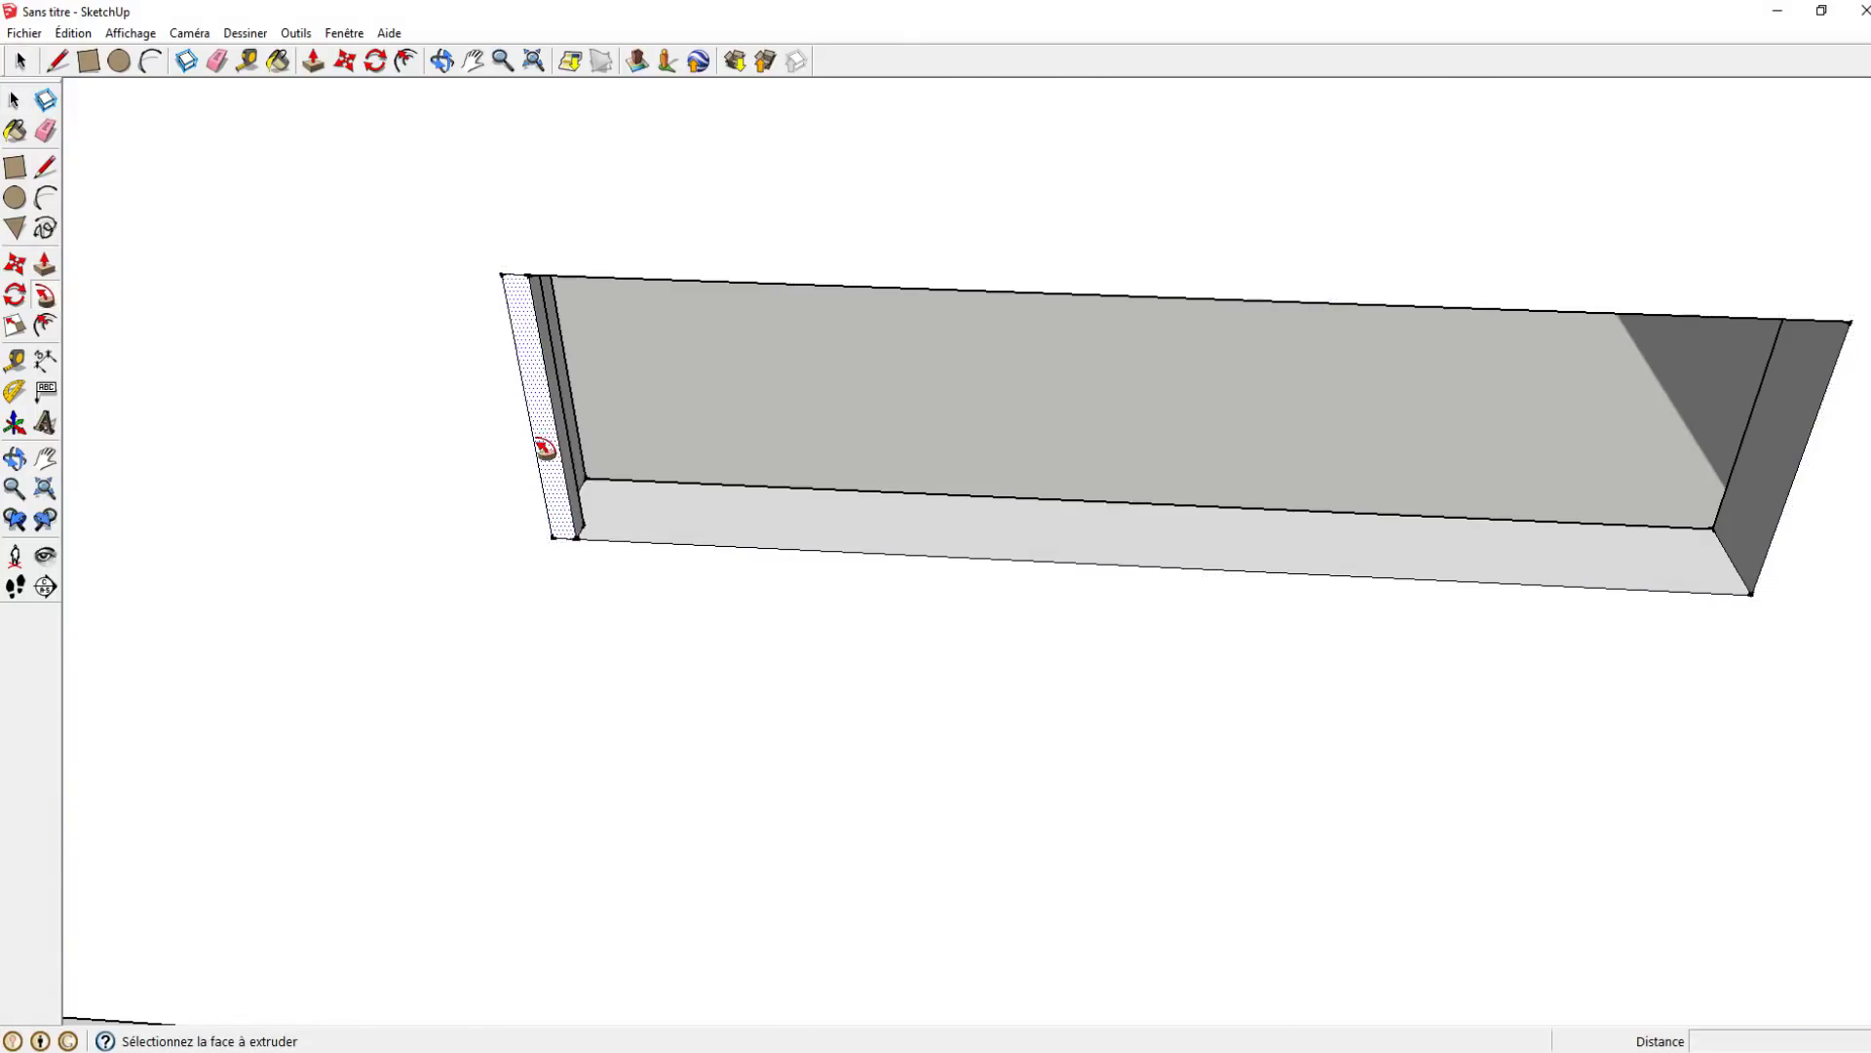
{"action": "middle_click_drag", "start_coordinate": [544, 449], "coordinate": [628, 517]}
{"action": "key", "text": "space"}
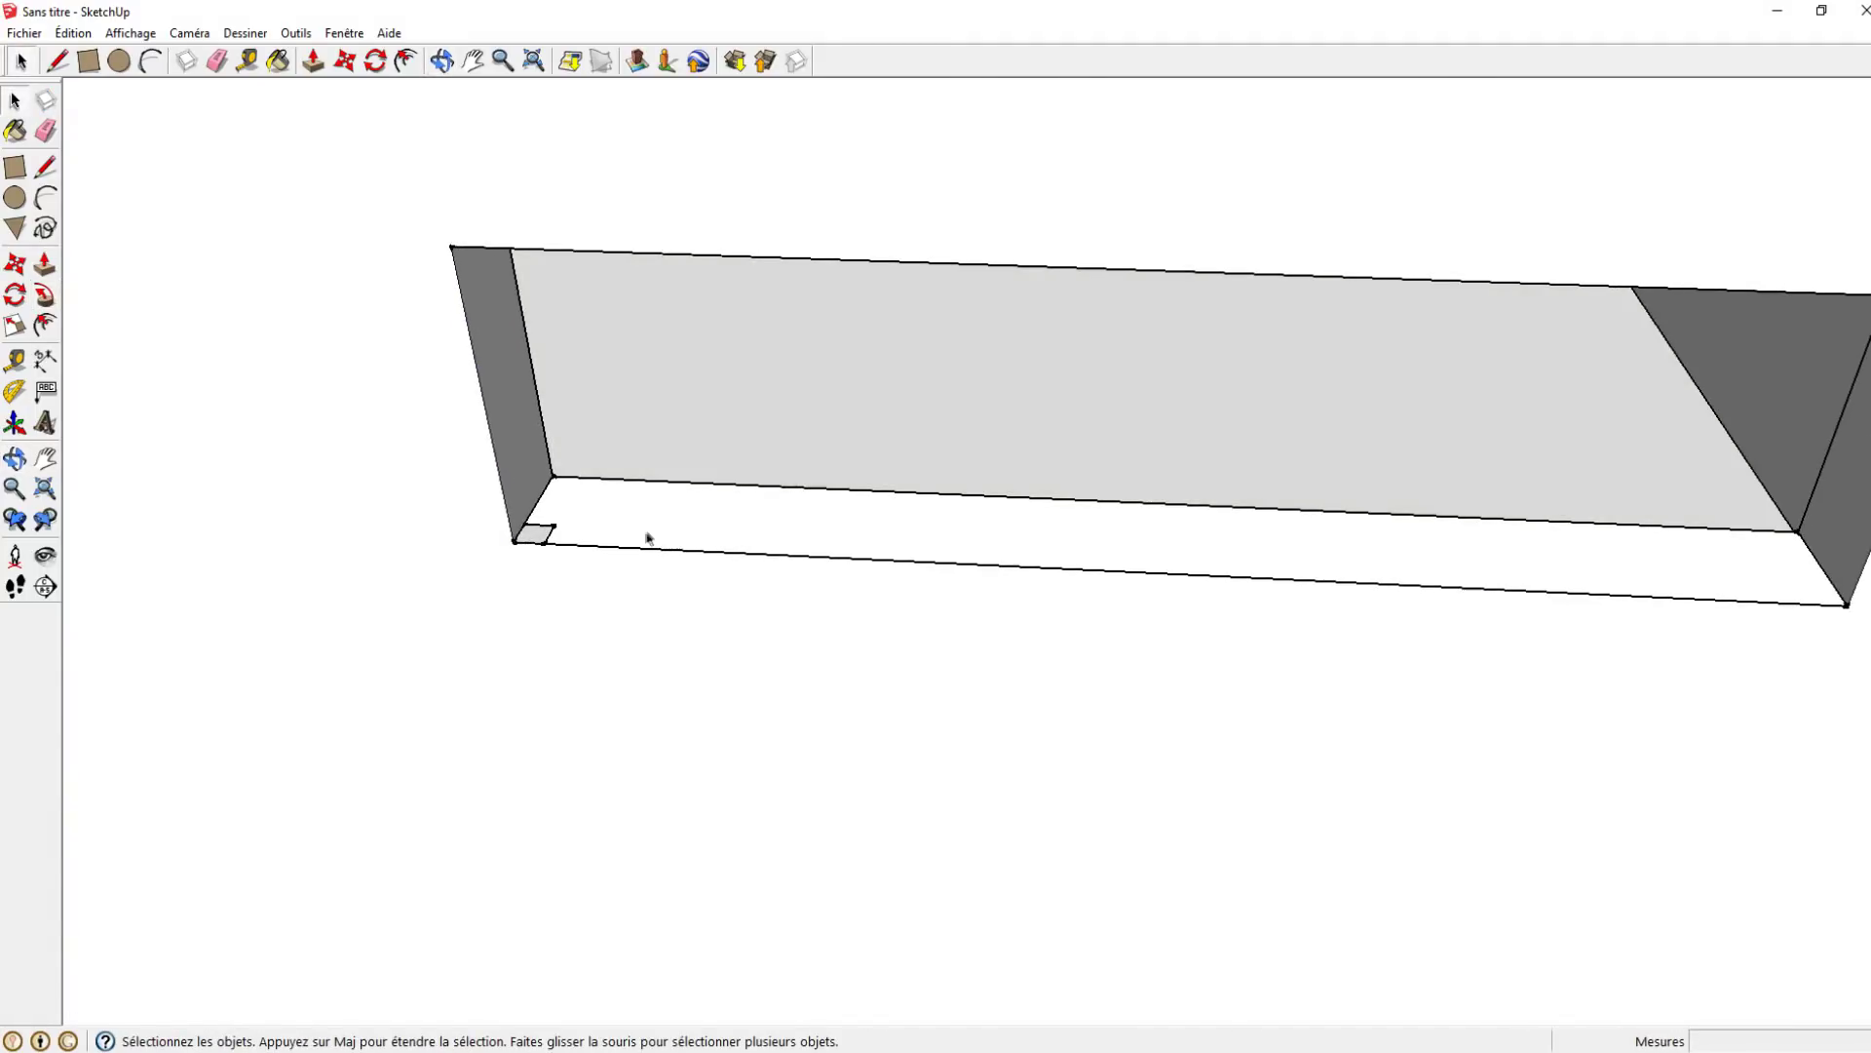
- Inside the square group, trace the window opening's outline with lines
{"action": "double_click", "coordinate": [532, 536]}
{"action": "left_click", "coordinate": [46, 167]}
{"action": "left_click", "coordinate": [514, 548]}
{"action": "left_click", "coordinate": [453, 237]}
{"action": "scroll", "coordinate": [484, 255], "scroll_direction": "down", "scroll_amount": 2}
{"action": "left_click", "coordinate": [1394, 284]}
{"action": "left_click", "coordinate": [1361, 481]}
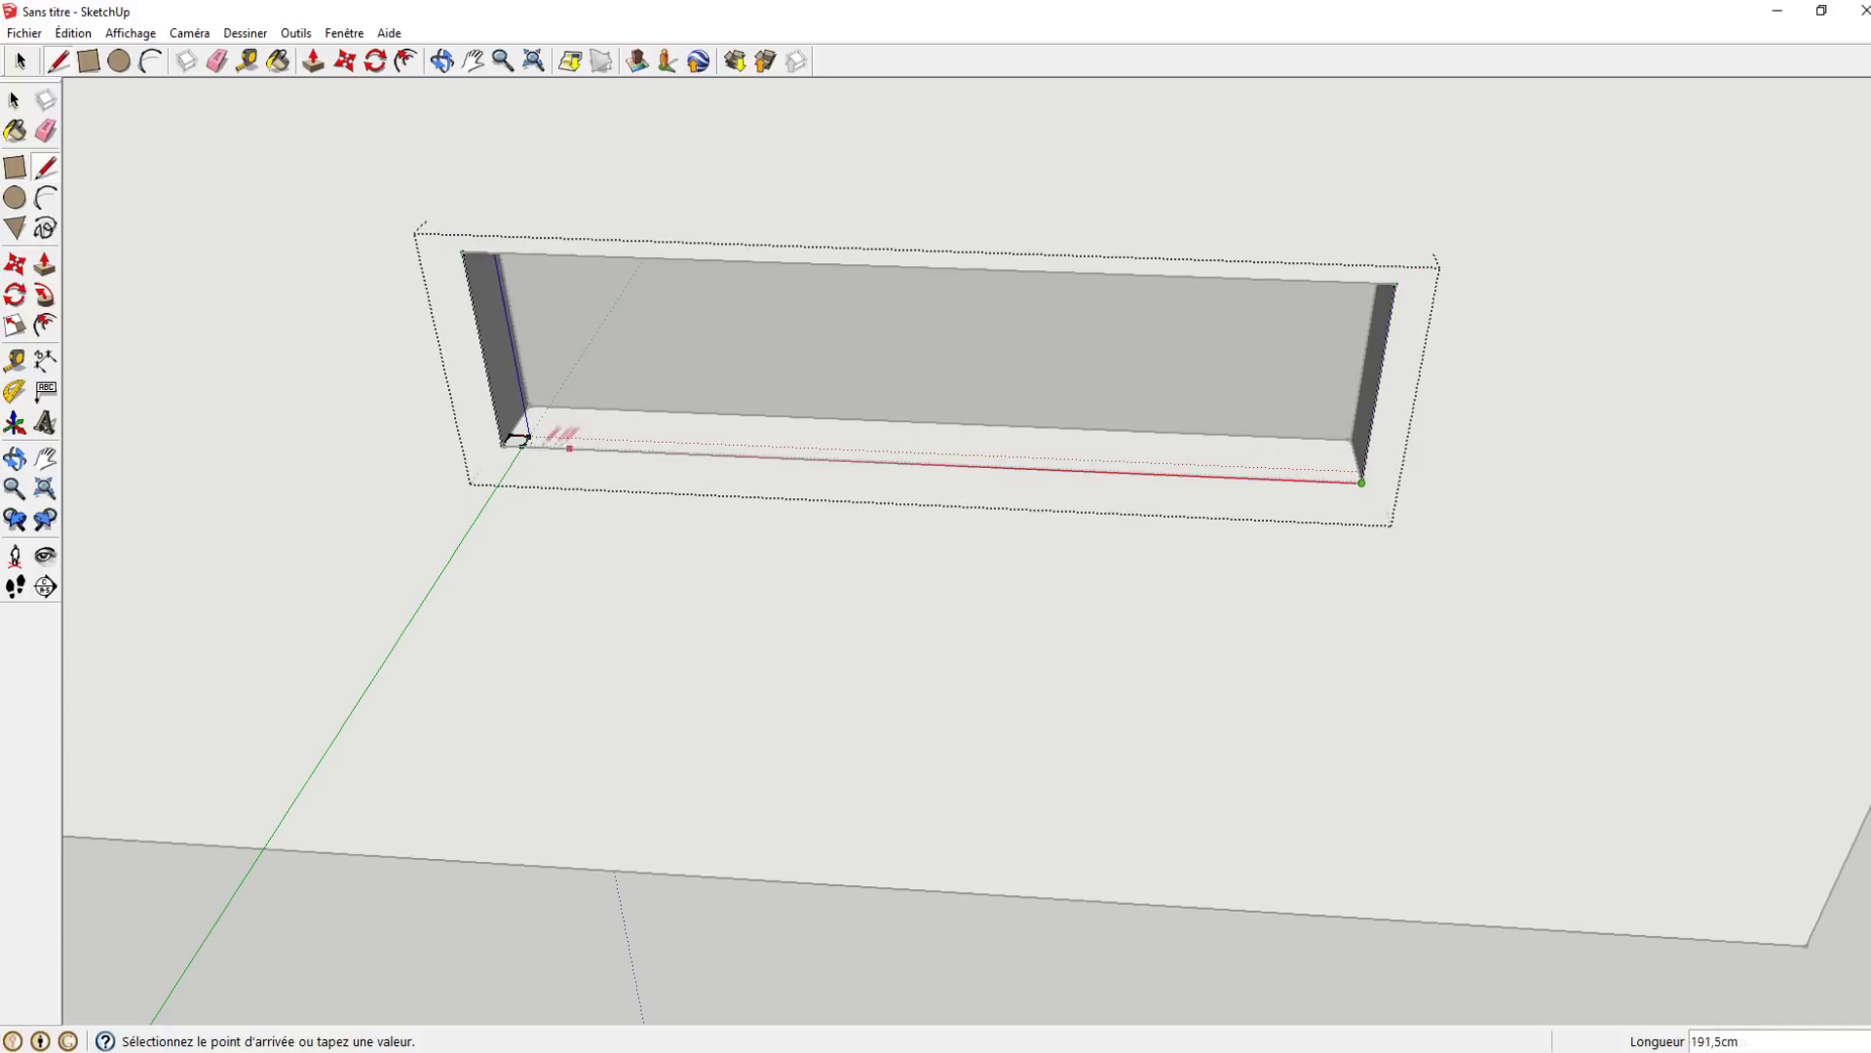
{"action": "left_click", "coordinate": [504, 445]}
- Select the outlined face and delete it, leaving only the edge path
{"action": "left_click", "coordinate": [14, 101]}
{"action": "double_click", "coordinate": [671, 361]}
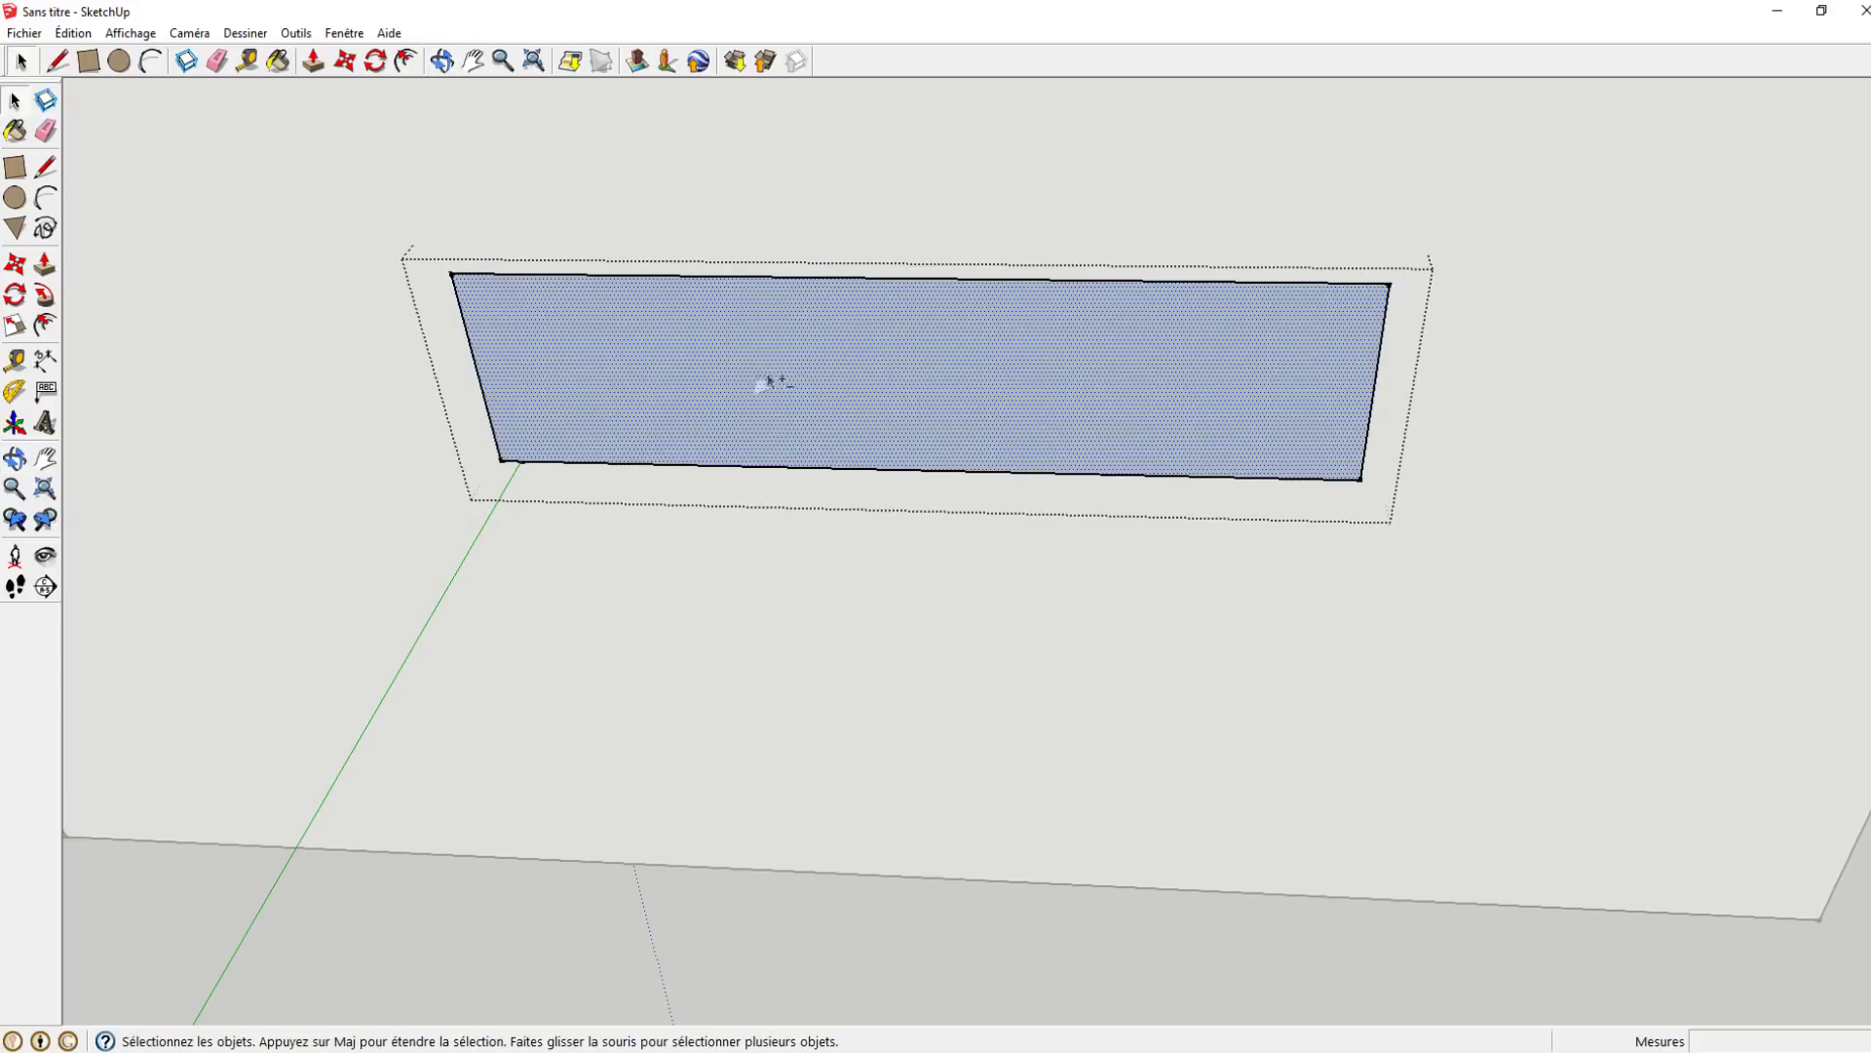
{"action": "middle_click_drag", "start_coordinate": [770, 382], "coordinate": [706, 406]}
{"action": "key", "text": "Delete"}
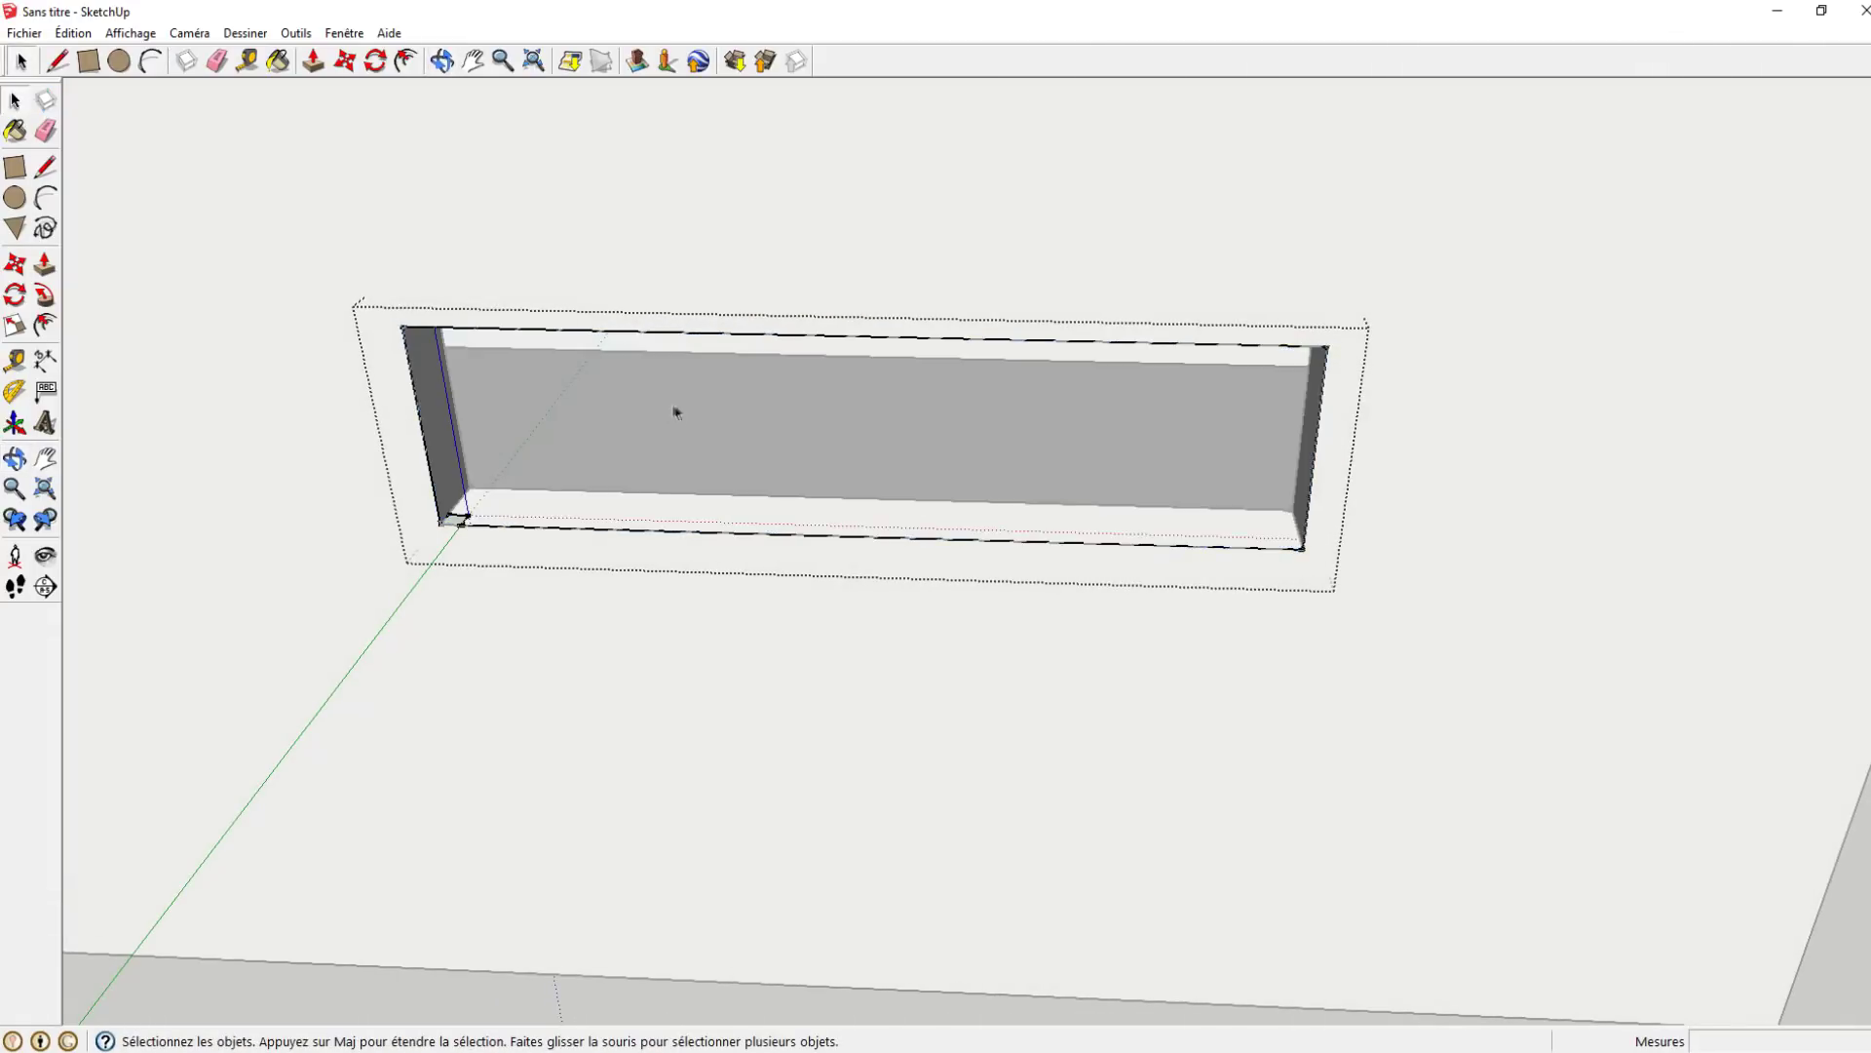
{"action": "scroll", "coordinate": [526, 507], "scroll_direction": "up", "scroll_amount": 3}
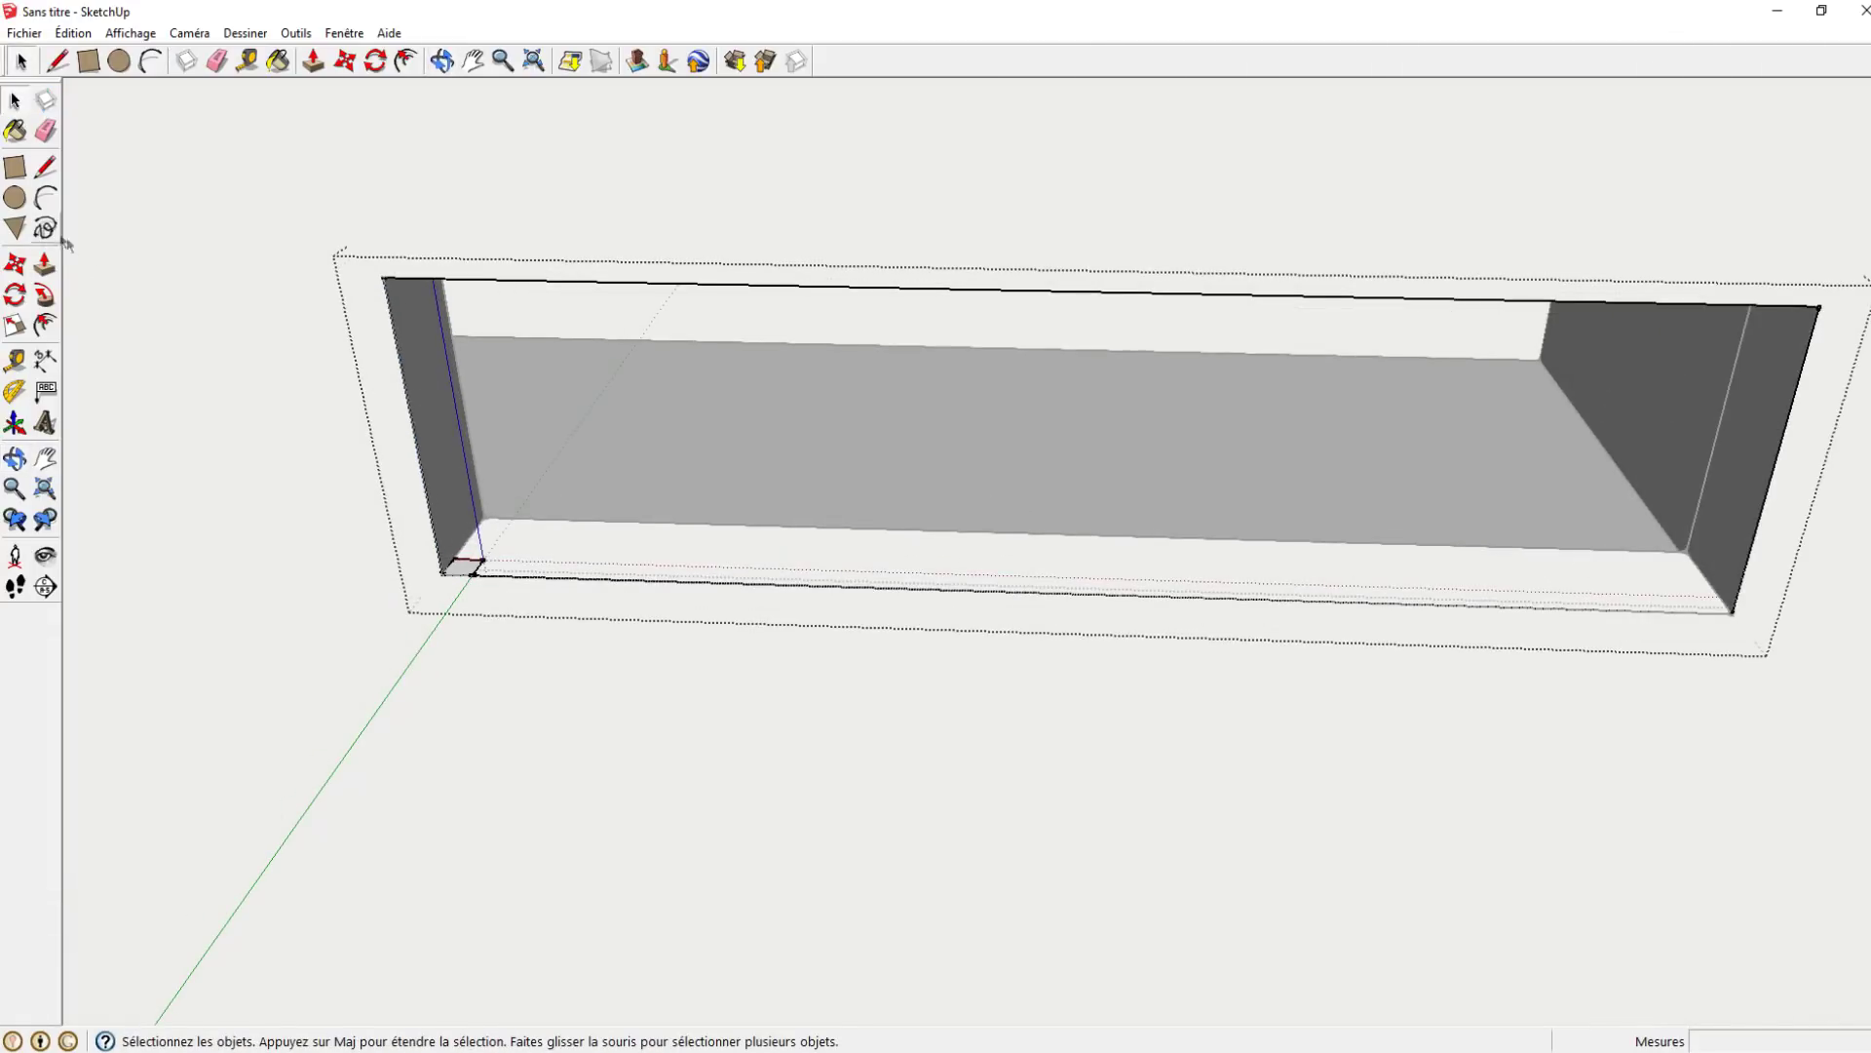
- Sweep the small square along the outline with Follow Me to form the window frame
{"action": "left_click", "coordinate": [43, 297]}
{"action": "left_click", "coordinate": [470, 565]}
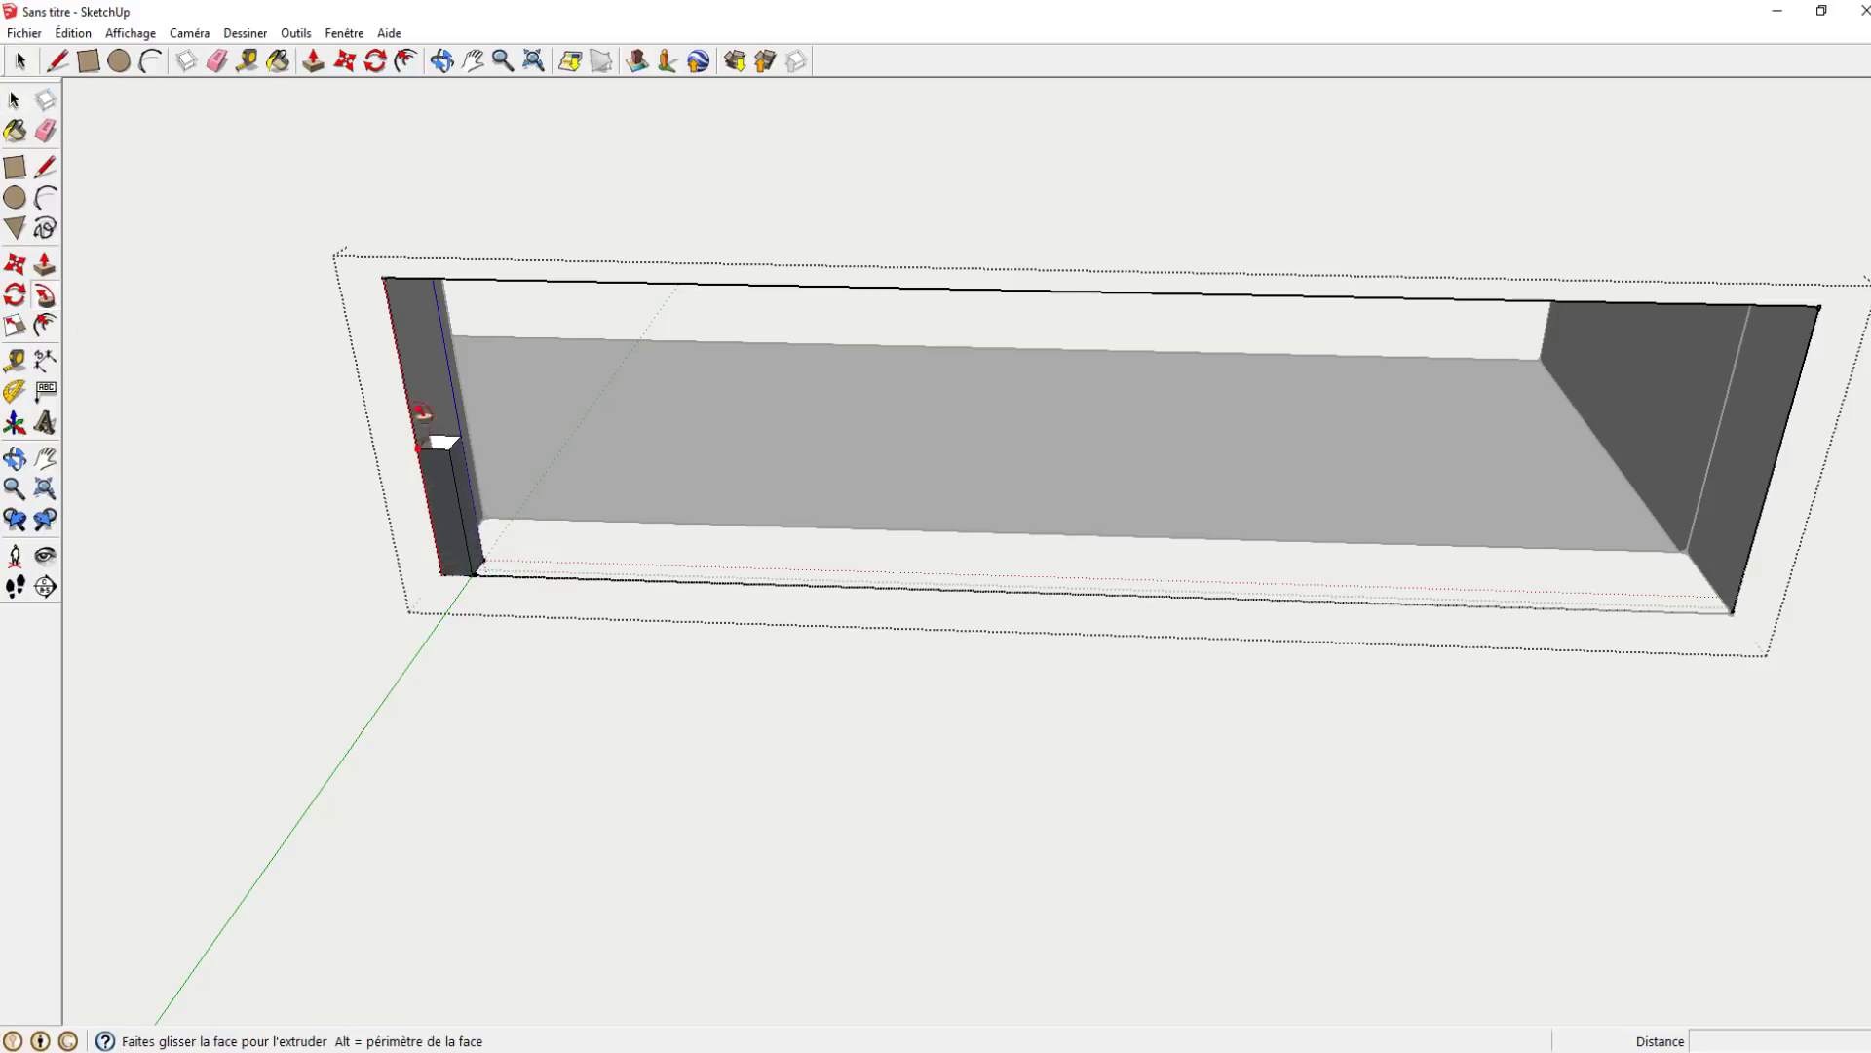
{"action": "scroll", "coordinate": [395, 289], "scroll_direction": "down", "scroll_amount": 2}
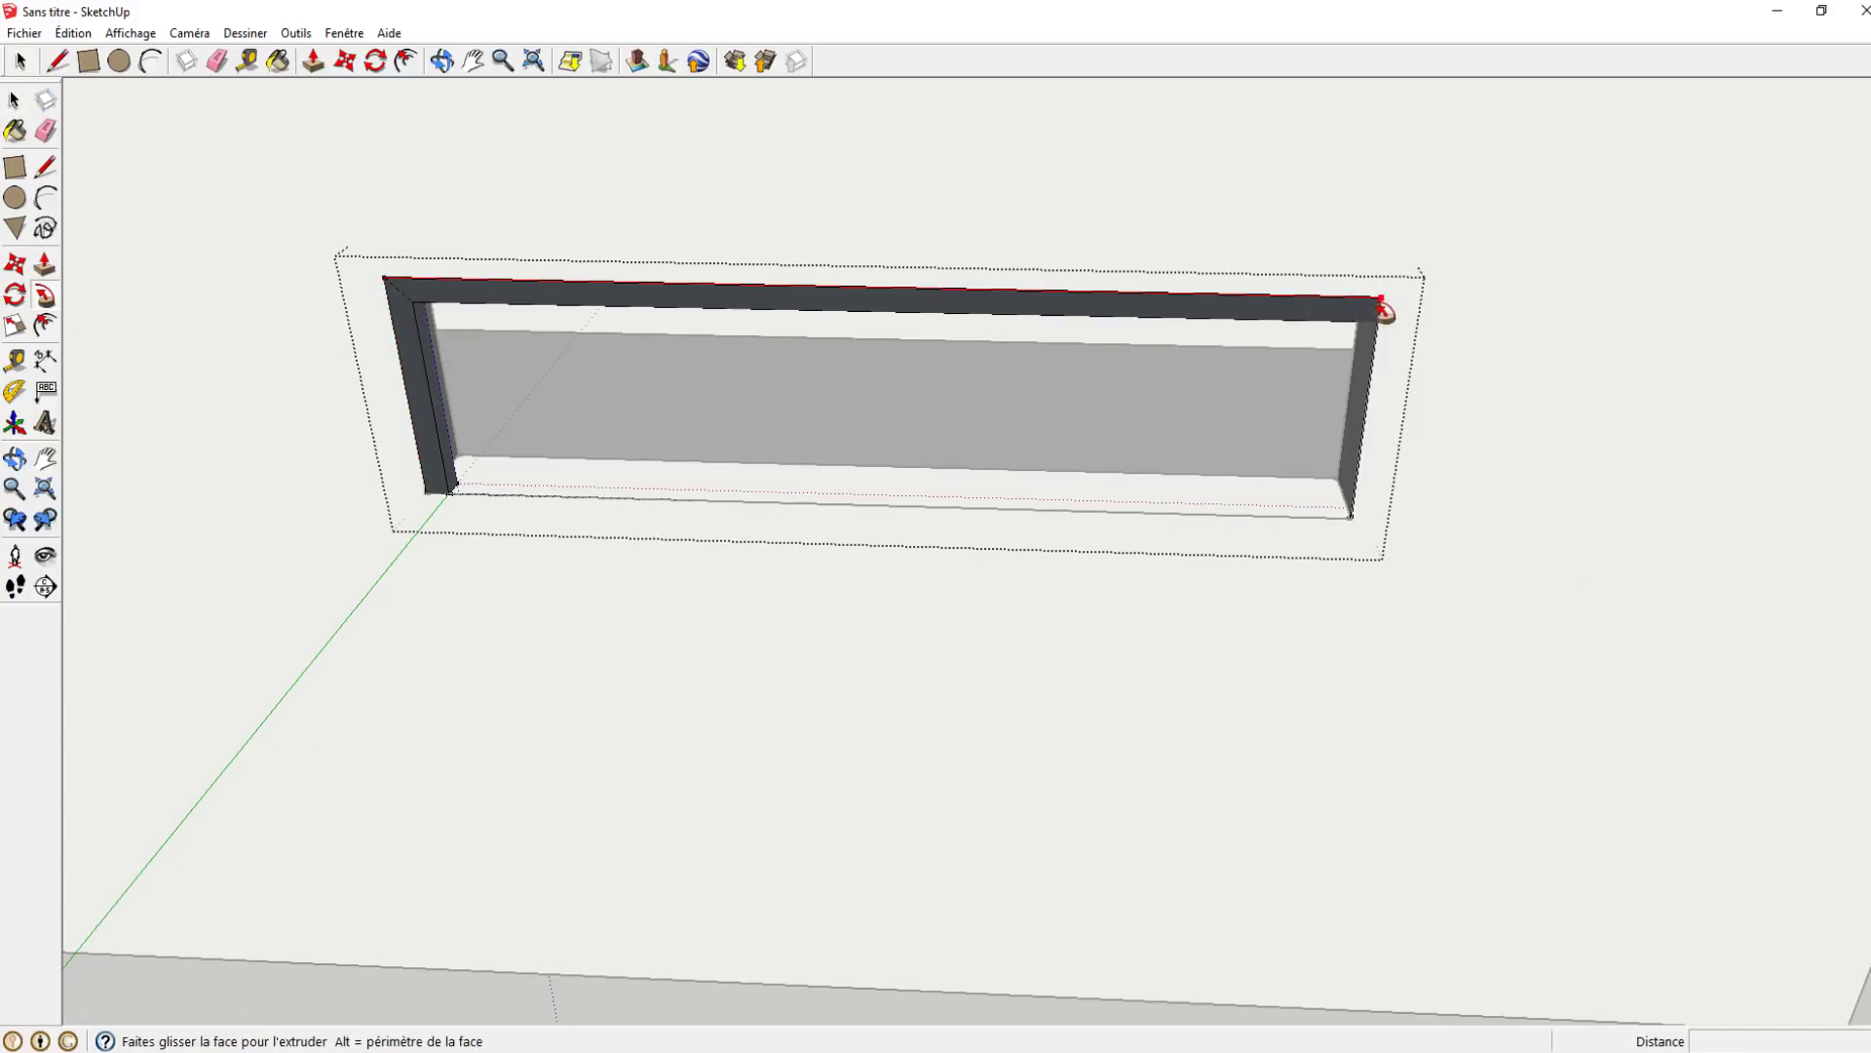
{"action": "left_click", "coordinate": [435, 499]}
{"action": "key", "text": "space"}
{"action": "scroll", "coordinate": [563, 506], "scroll_direction": "up", "scroll_amount": 3}
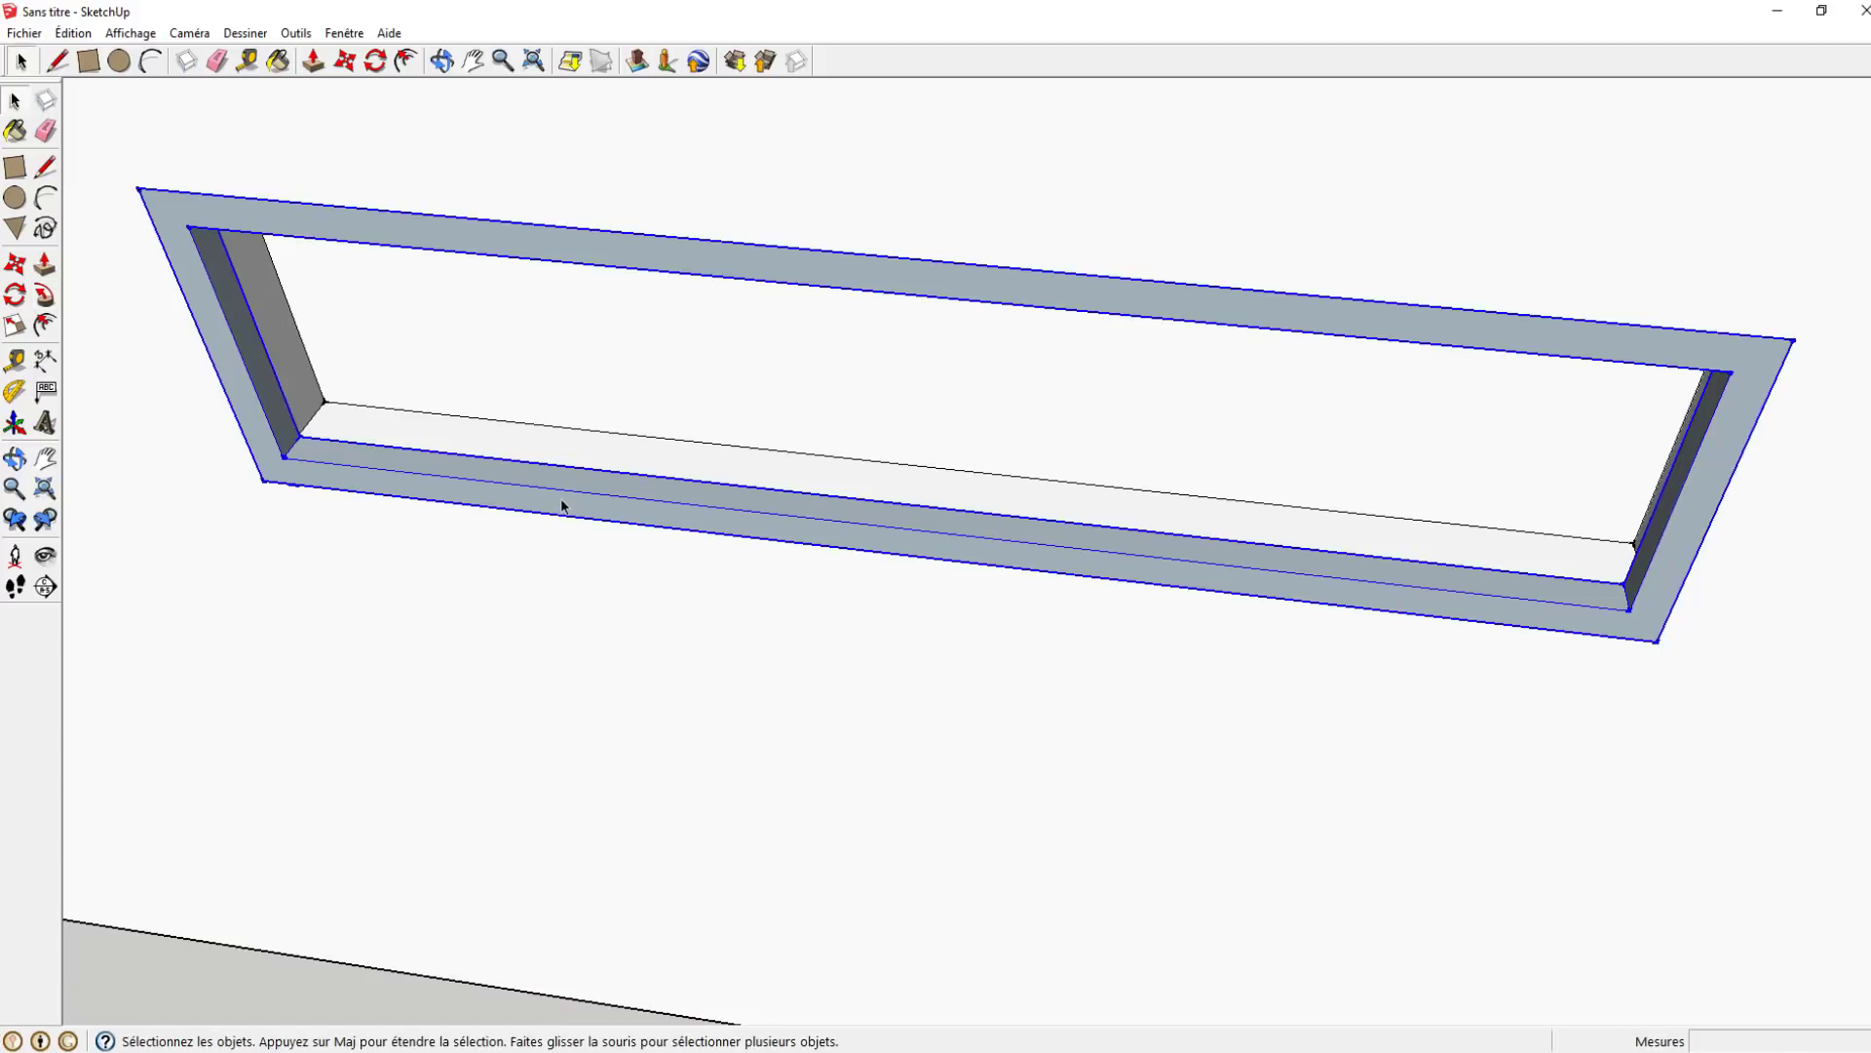
{"action": "scroll", "coordinate": [560, 506], "scroll_direction": "down", "scroll_amount": 5}
{"action": "left_click", "coordinate": [130, 32]}
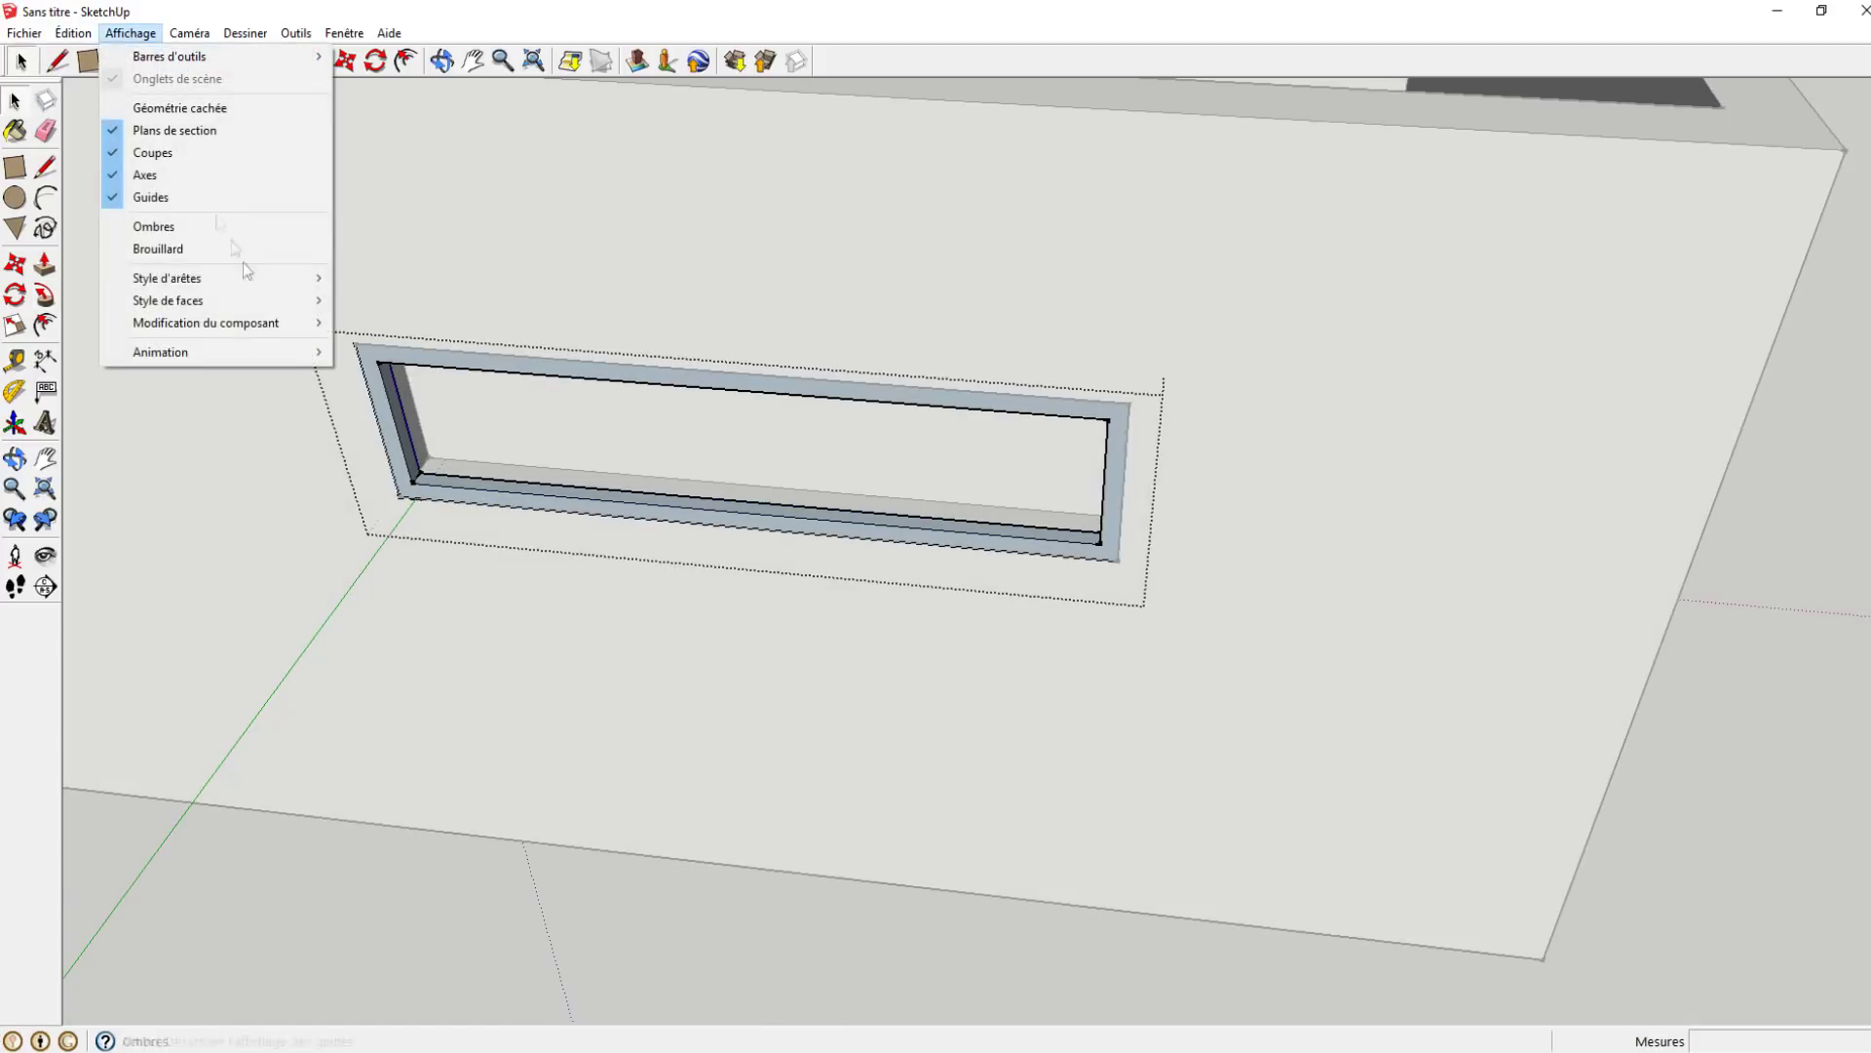
- Hide the rest of the model, reverse the window frame's faces, and orbit out
{"action": "left_click", "coordinate": [420, 360]}
{"action": "scroll", "coordinate": [419, 351], "scroll_direction": "down", "scroll_amount": 2}
{"action": "left_click", "coordinate": [767, 385]}
{"action": "scroll", "coordinate": [778, 383], "scroll_direction": "up", "scroll_amount": 1}
{"action": "right_click", "coordinate": [781, 383]}
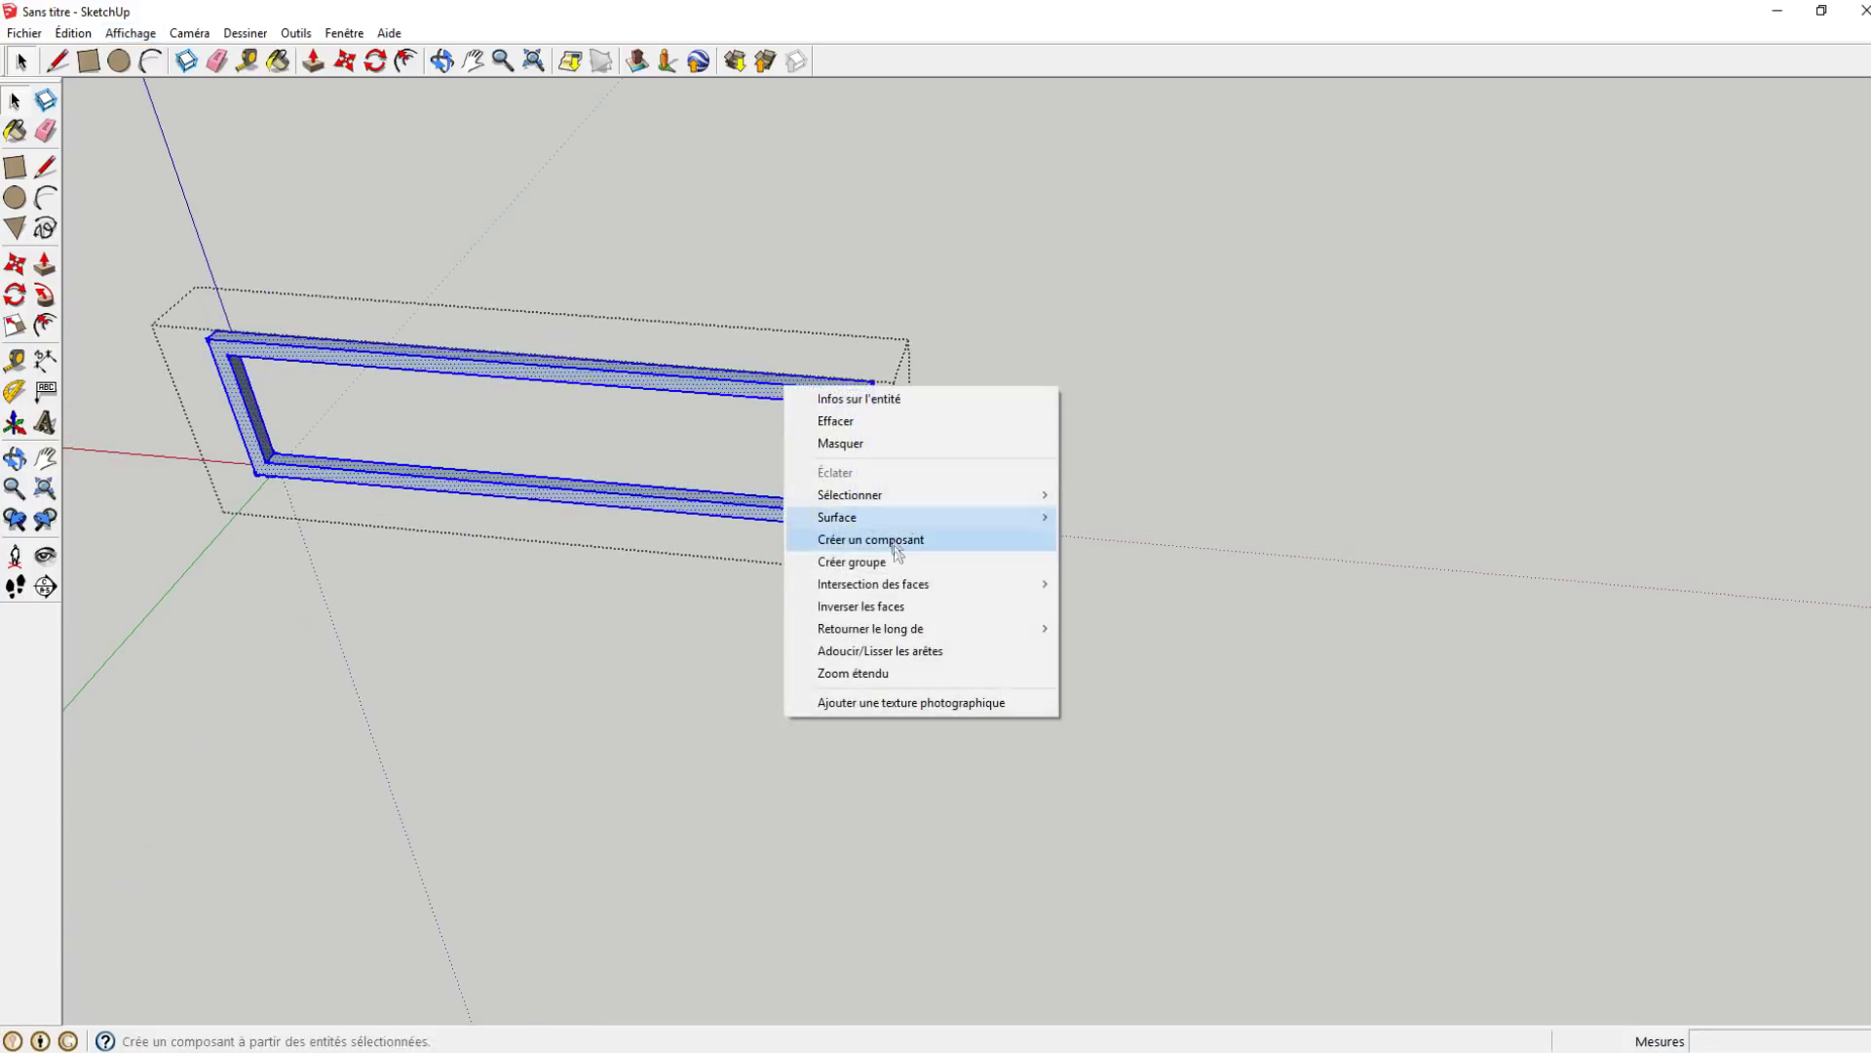
{"action": "left_click", "coordinate": [893, 599]}
{"action": "mouse_move", "coordinate": [653, 525]}
{"action": "middle_mouse_down"}
{"action": "mouse_move", "coordinate": [877, 468]}
{"action": "mouse_move", "coordinate": [920, 480]}
{"action": "mouse_move", "coordinate": [1105, 230]}
{"action": "mouse_move", "coordinate": [785, 264]}
{"action": "mouse_move", "coordinate": [969, 309]}
{"action": "mouse_move", "coordinate": [1236, 280]}
{"action": "mouse_move", "coordinate": [1149, 310]}
{"action": "mouse_move", "coordinate": [1120, 377]}
{"action": "mouse_move", "coordinate": [1161, 263]}
{"action": "mouse_move", "coordinate": [1128, 312]}
{"action": "mouse_move", "coordinate": [1165, 283]}
{"action": "middle_mouse_up"}
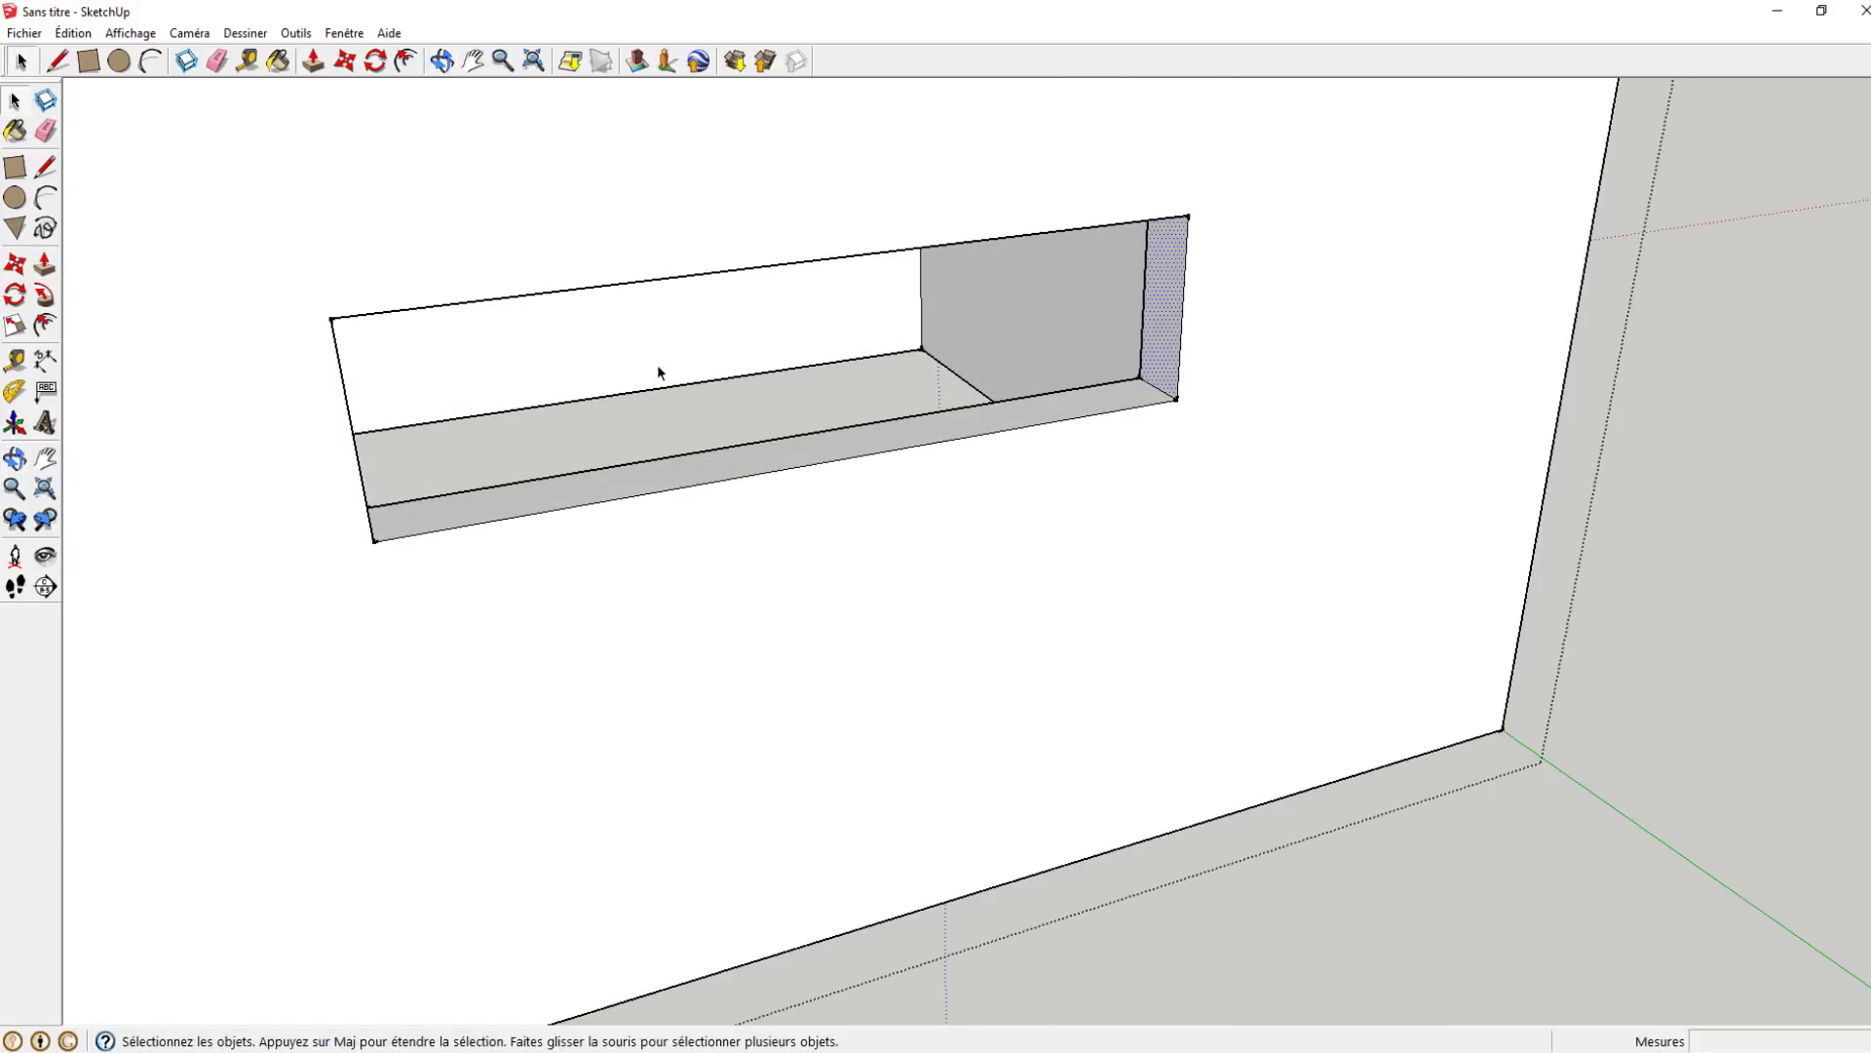
- Try pushing the frame's end face, cancel, then select the frame's end section
{"action": "left_click", "coordinate": [46, 266]}
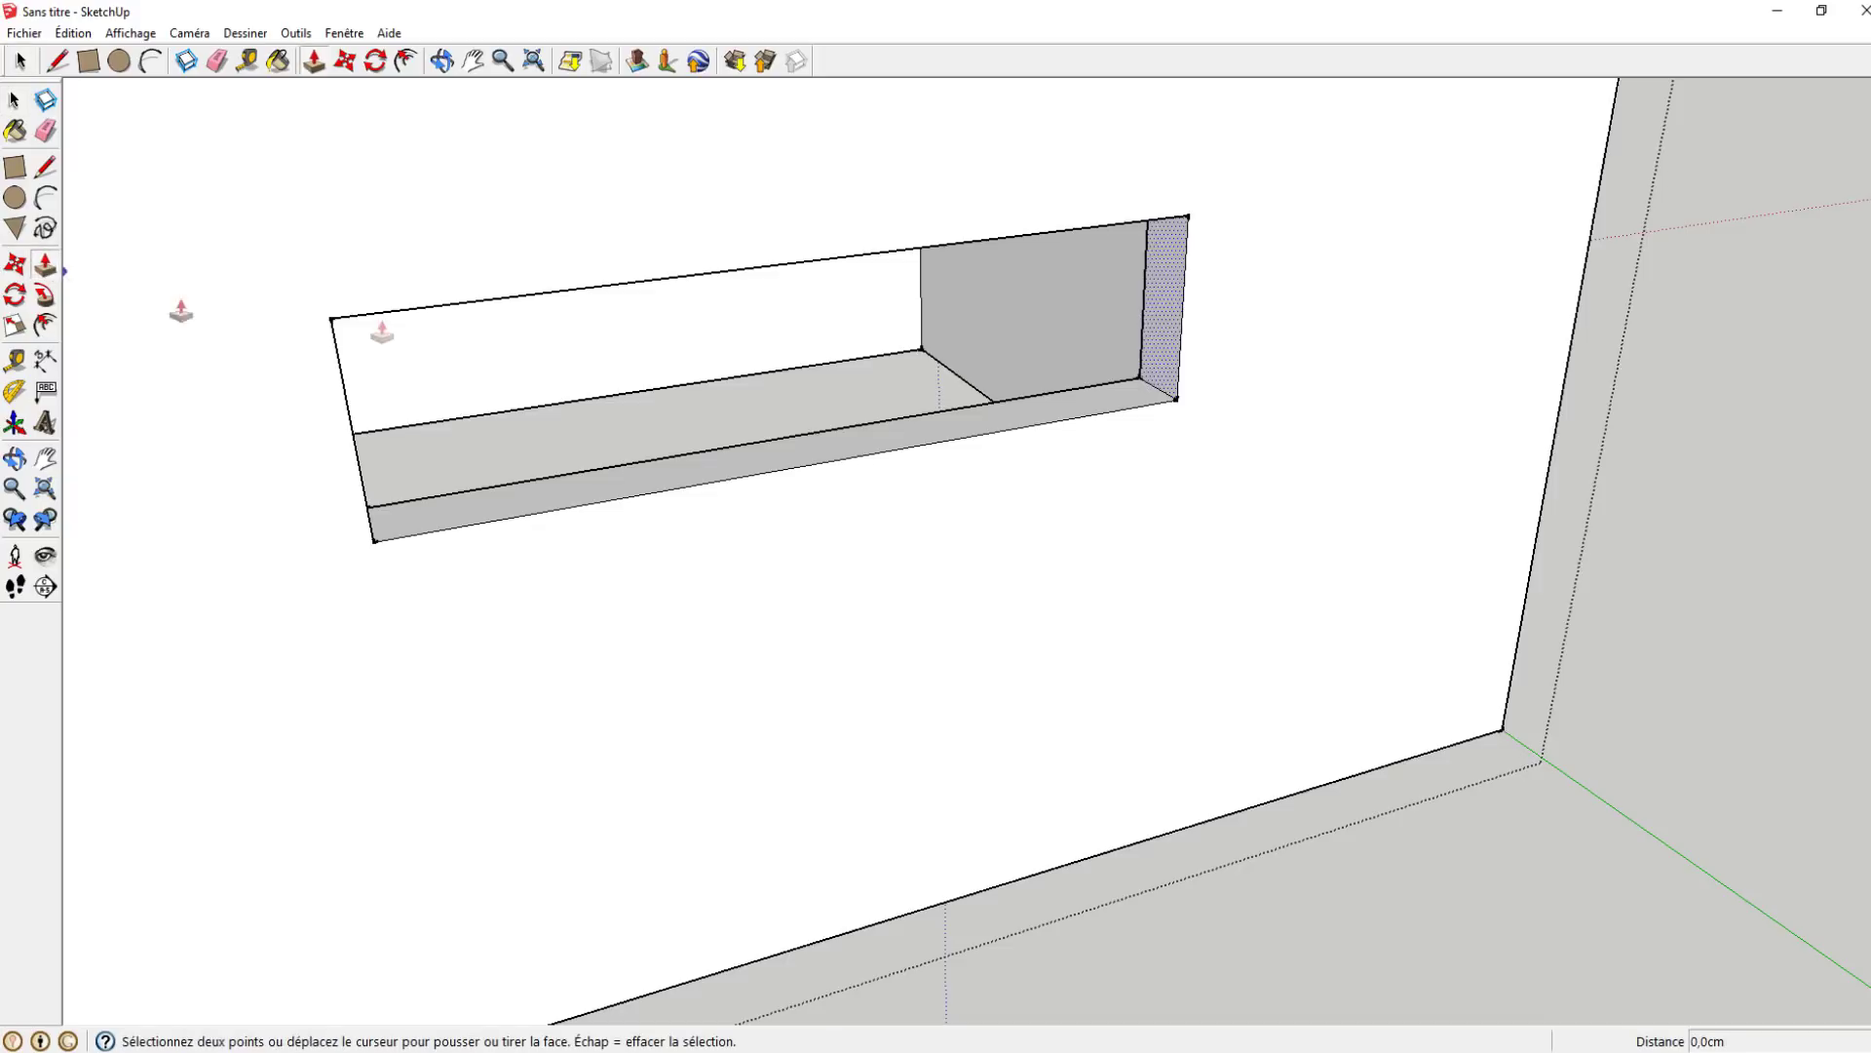
{"action": "left_click", "coordinate": [1166, 314]}
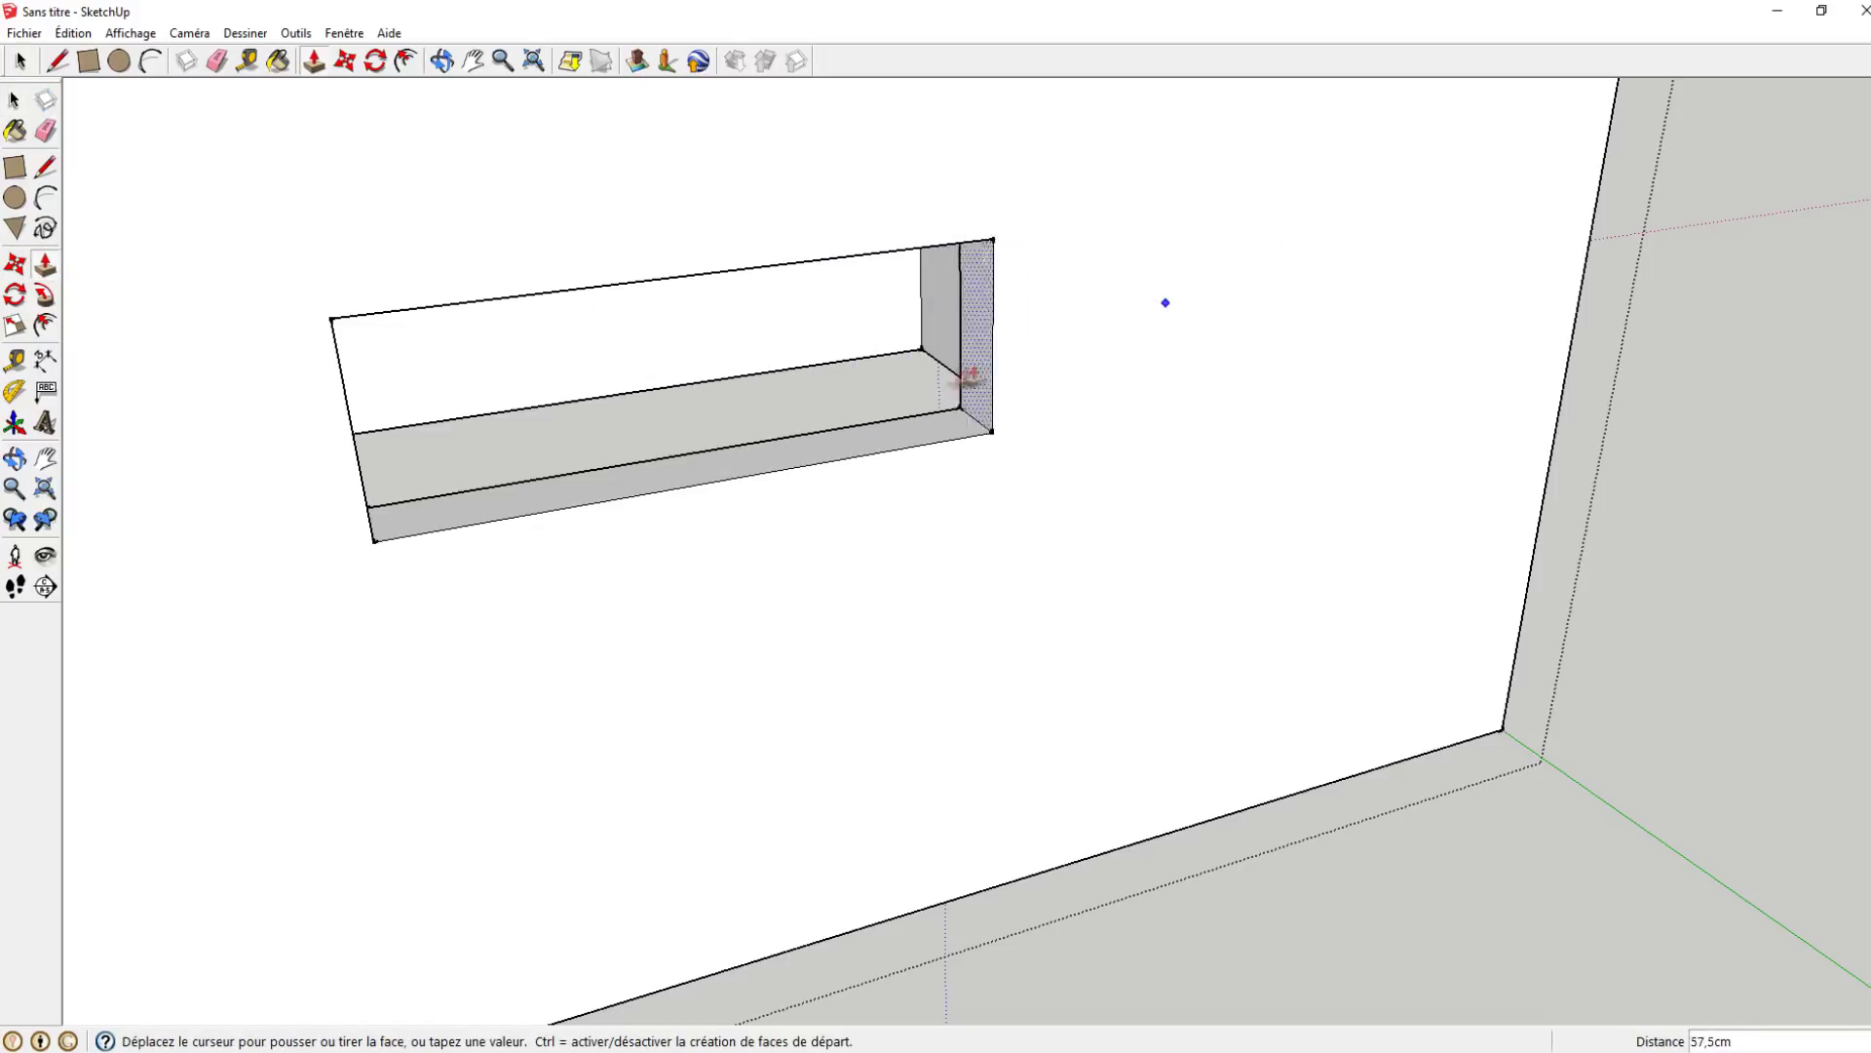
{"action": "key", "text": "Escape"}
{"action": "left_click", "coordinate": [14, 100]}
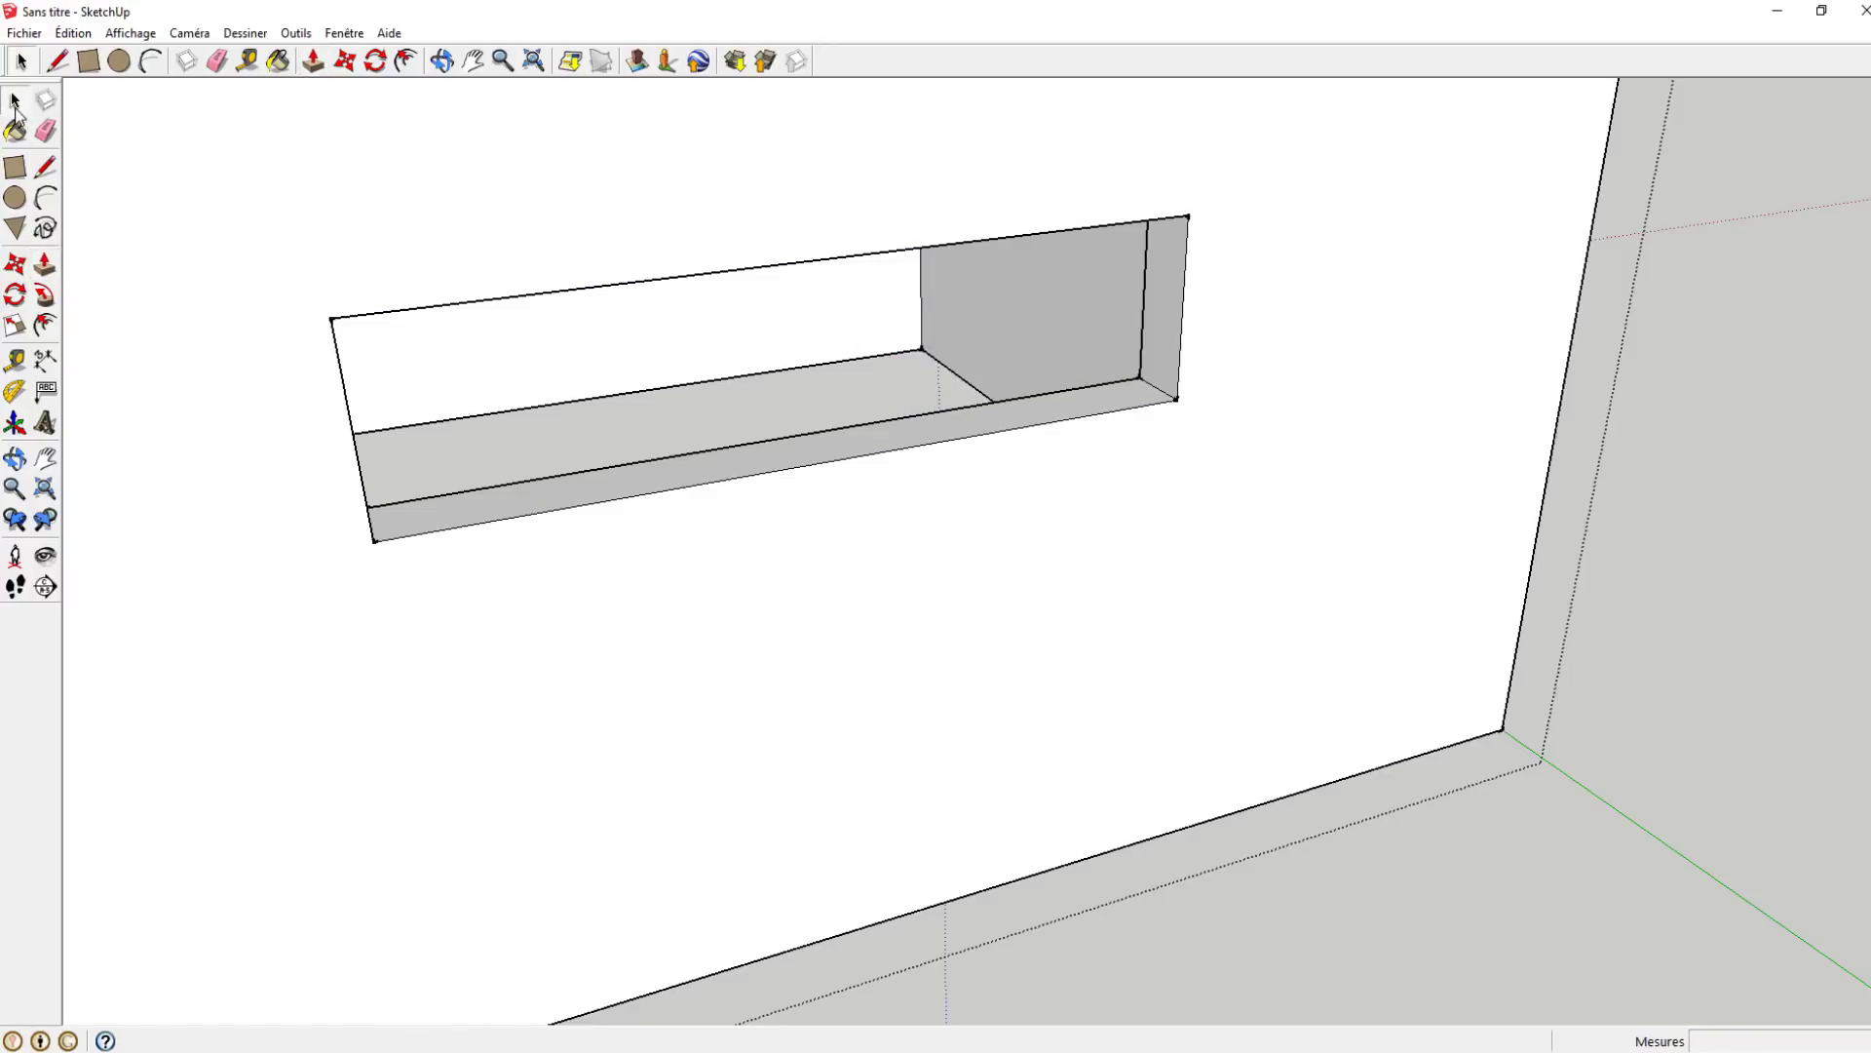
{"action": "middle_click_drag", "start_coordinate": [1187, 404], "coordinate": [955, 390]}
{"action": "left_click_drag", "start_coordinate": [886, 161], "coordinate": [1062, 460]}
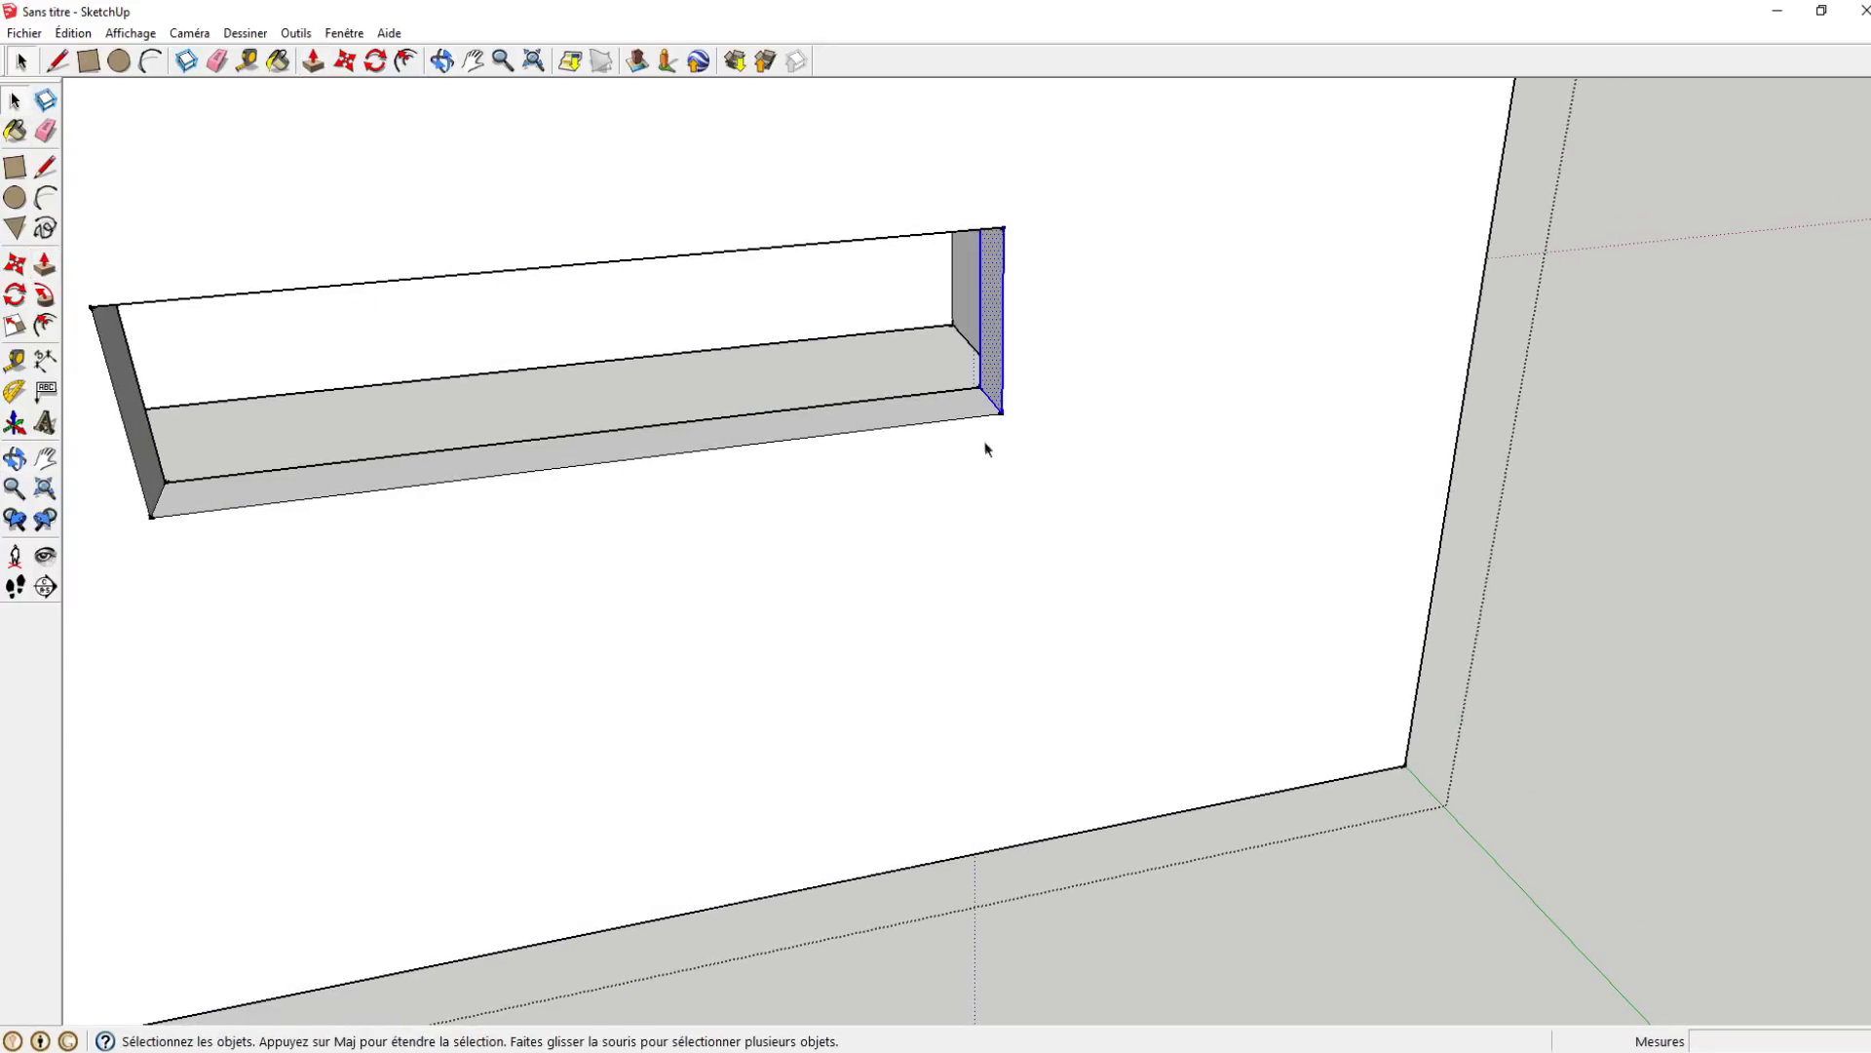
{"action": "scroll", "coordinate": [990, 367], "scroll_direction": "up", "scroll_amount": 1}
{"action": "scroll", "coordinate": [991, 361], "scroll_direction": "up", "scroll_amount": 2}
{"action": "scroll", "coordinate": [992, 372], "scroll_direction": "up", "scroll_amount": 1}
{"action": "scroll", "coordinate": [992, 371], "scroll_direction": "down", "scroll_amount": 2}
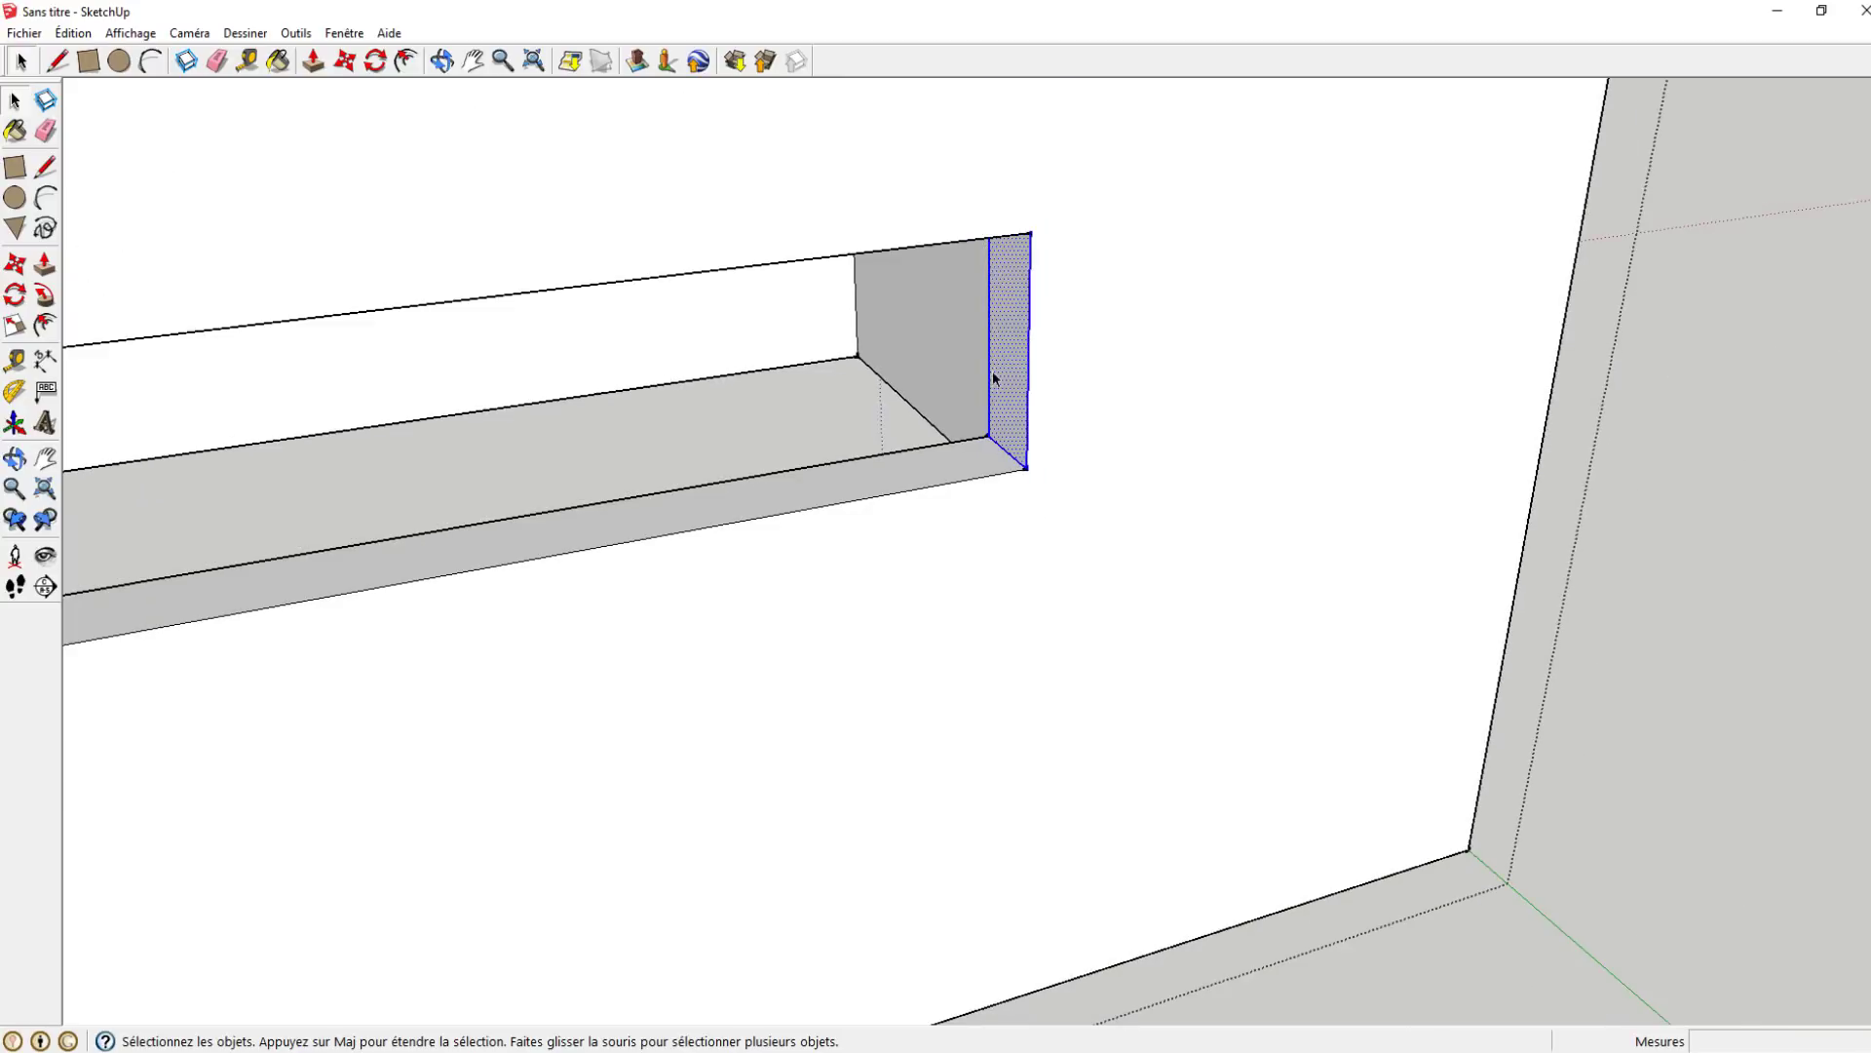
- Move the frame's end 50 cm along the red axis
{"action": "left_click", "coordinate": [14, 265]}
{"action": "left_click", "coordinate": [830, 162]}
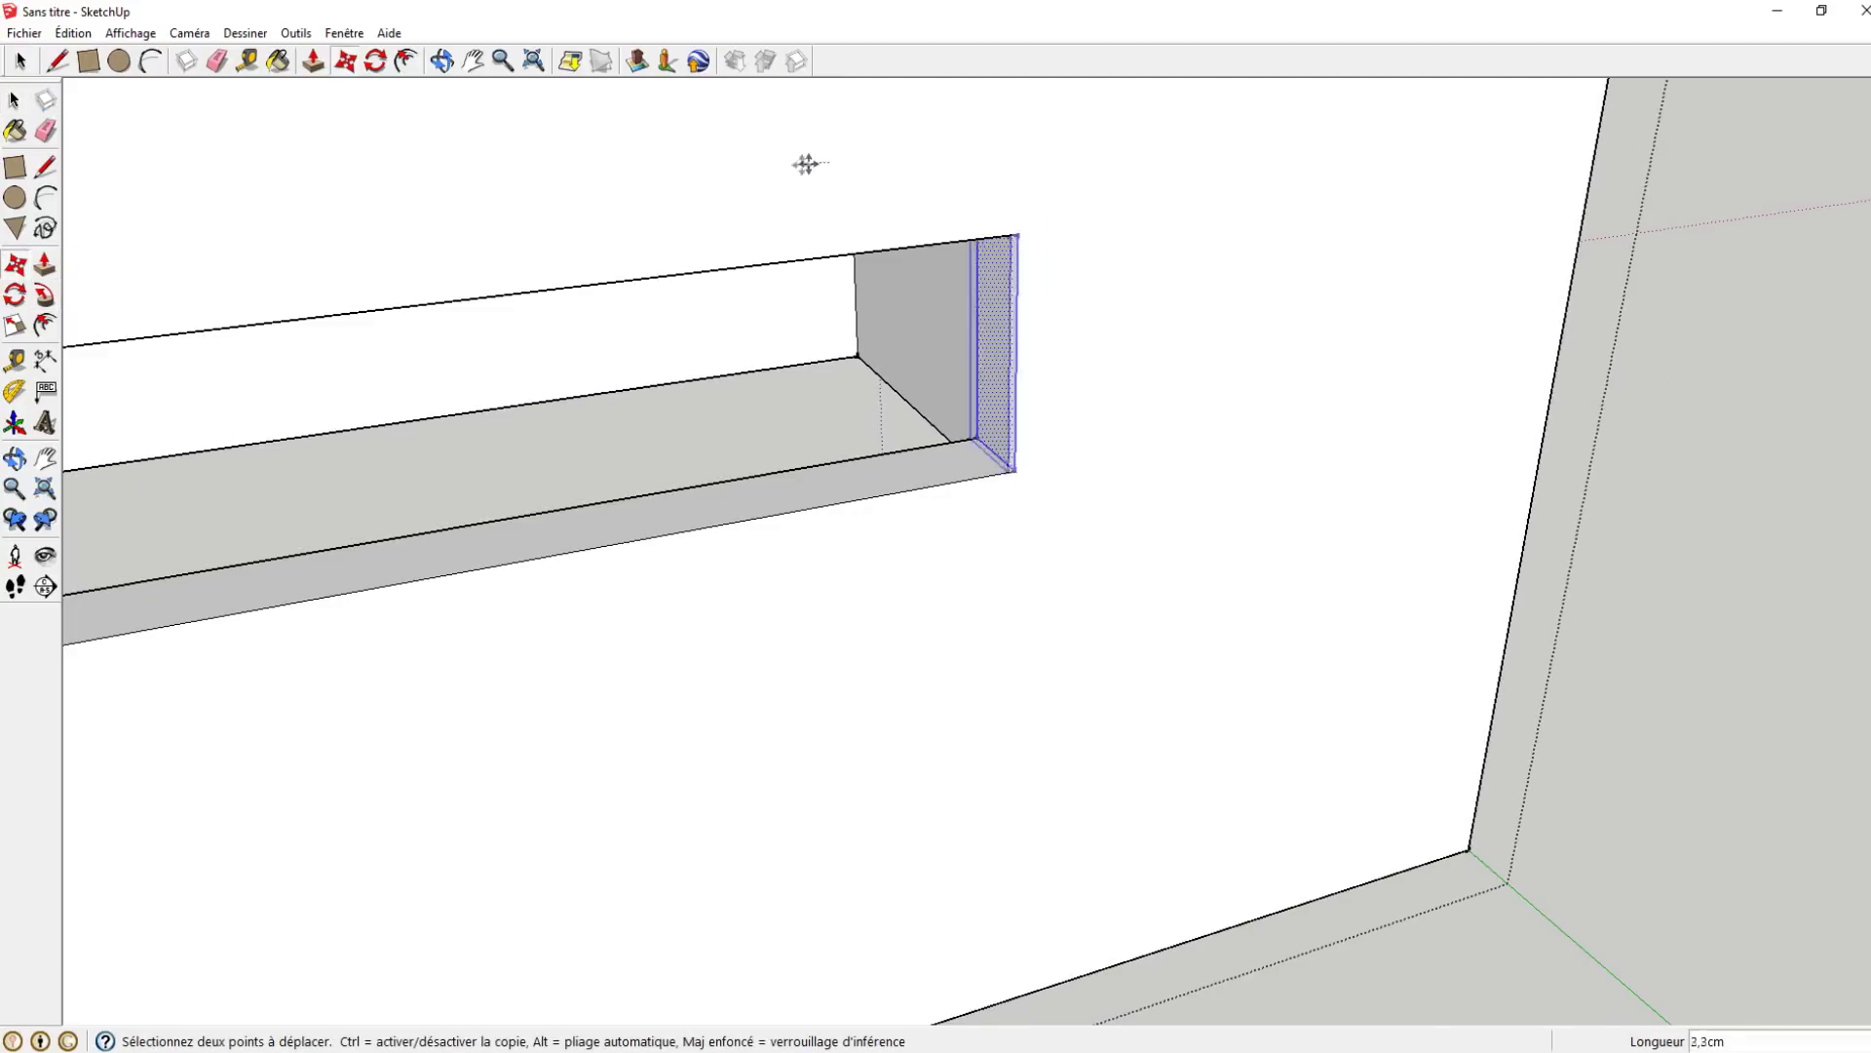
{"action": "scroll", "coordinate": [539, 201], "scroll_direction": "down", "scroll_amount": 3}
{"action": "scroll", "coordinate": [542, 201], "scroll_direction": "down", "scroll_amount": 2}
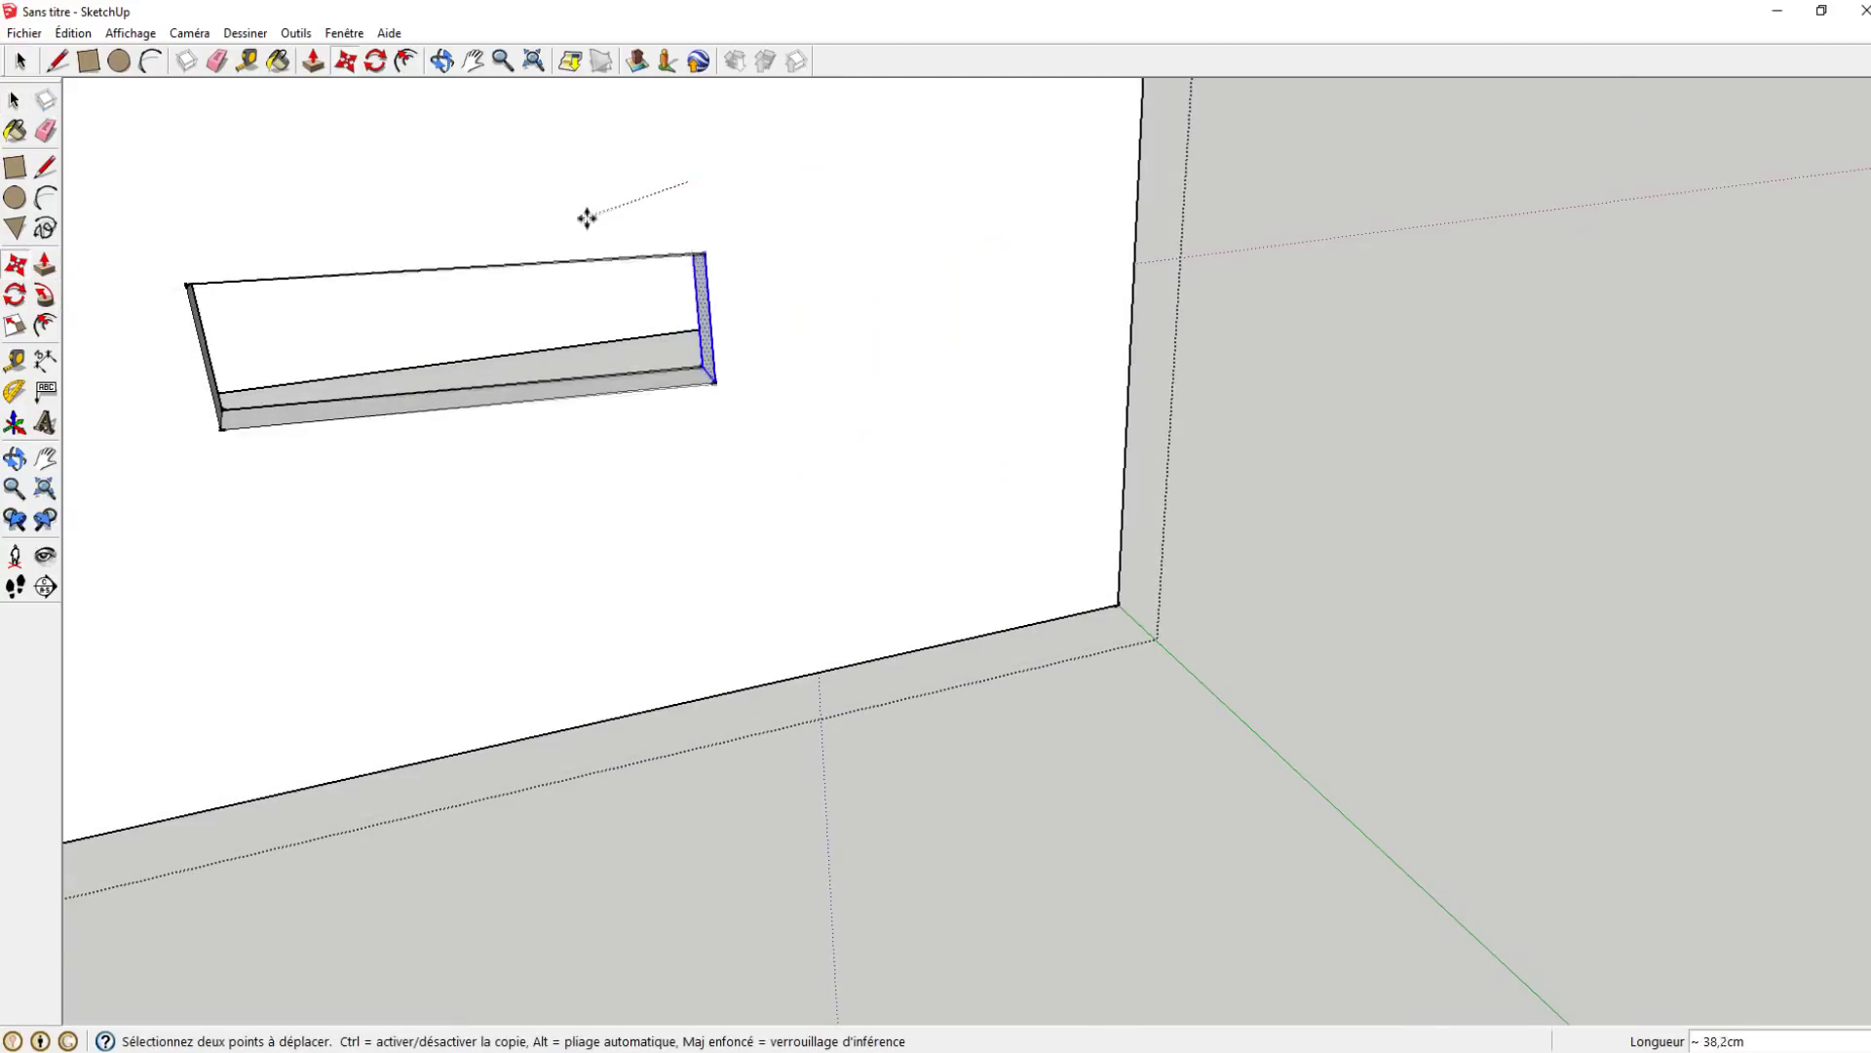
{"action": "mouse_move", "coordinate": [470, 102]}
{"action": "left_mouse_down"}
{"action": "mouse_move", "coordinate": [544, 196]}
{"action": "mouse_move", "coordinate": [510, 192]}
{"action": "mouse_move", "coordinate": [563, 188]}
{"action": "mouse_move", "coordinate": [576, 163]}
{"action": "mouse_move", "coordinate": [606, 201]}
{"action": "mouse_move", "coordinate": [673, 176]}
{"action": "mouse_move", "coordinate": [596, 200]}
{"action": "left_mouse_up"}
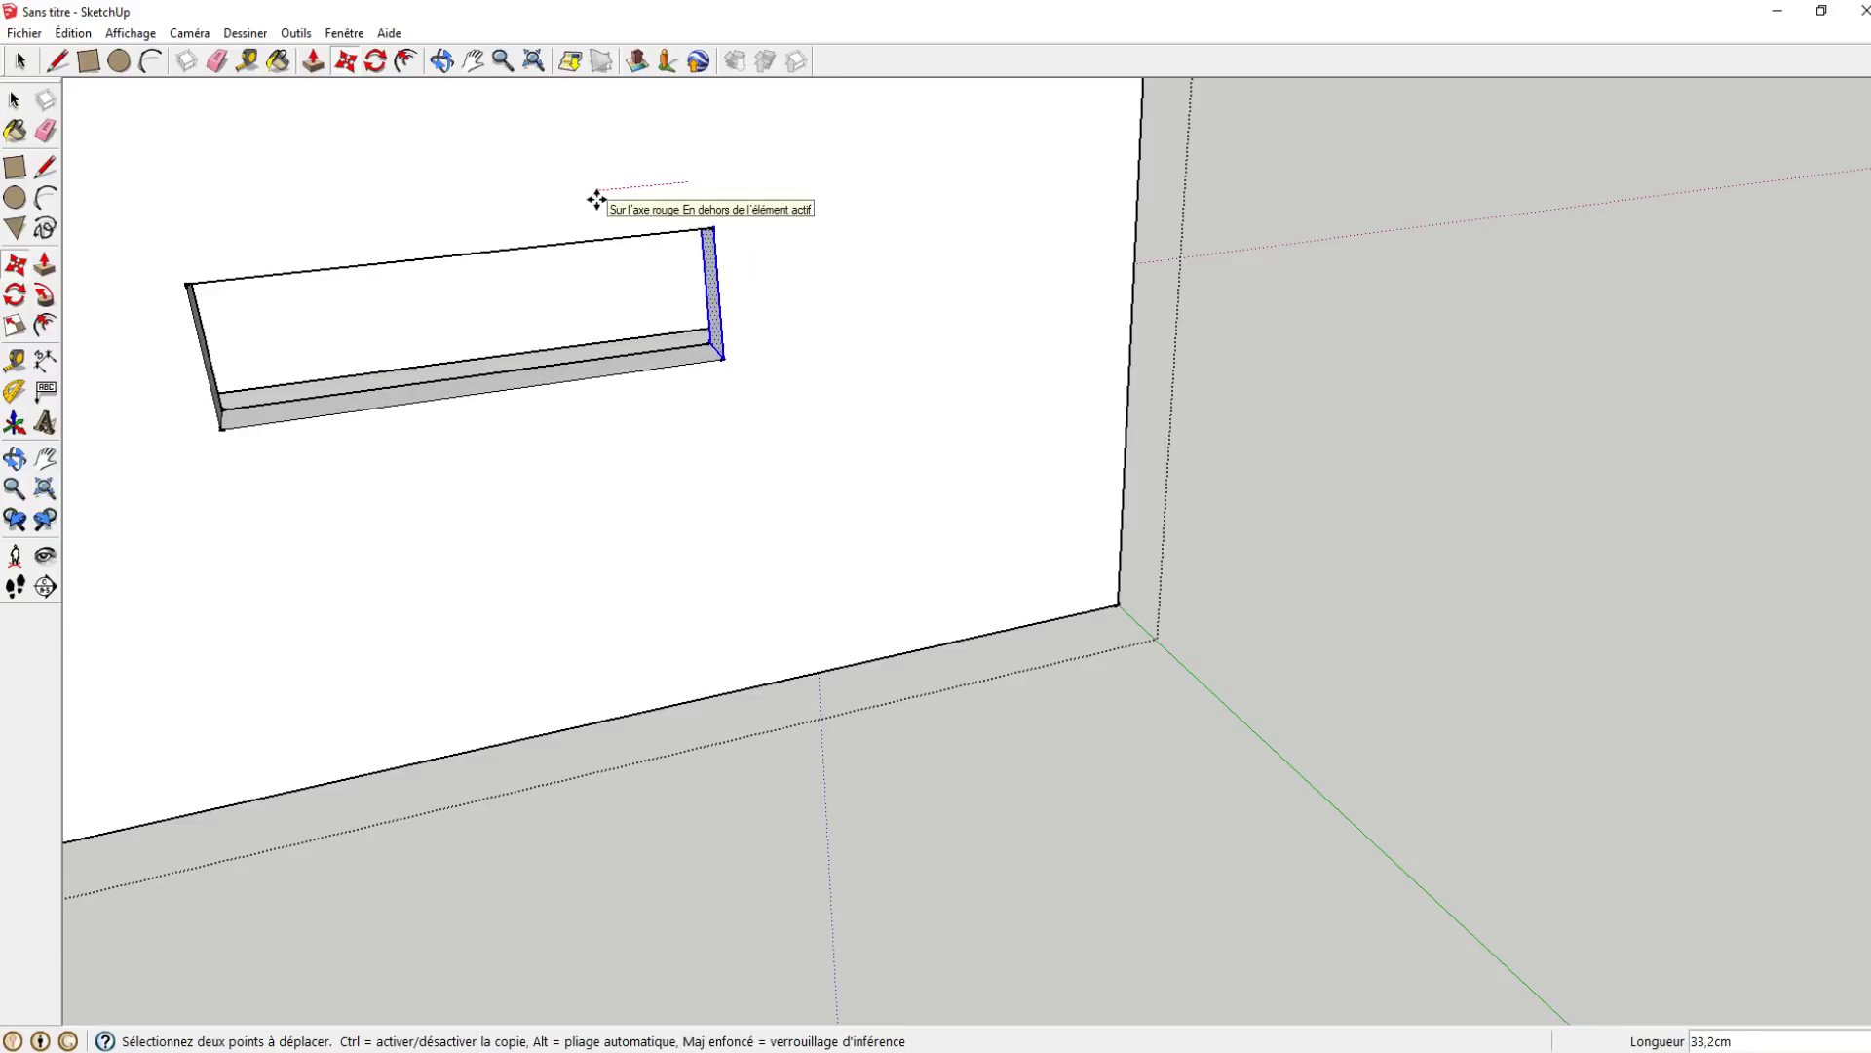
{"action": "type", "text": "0"}
{"action": "key", "text": "Return"}
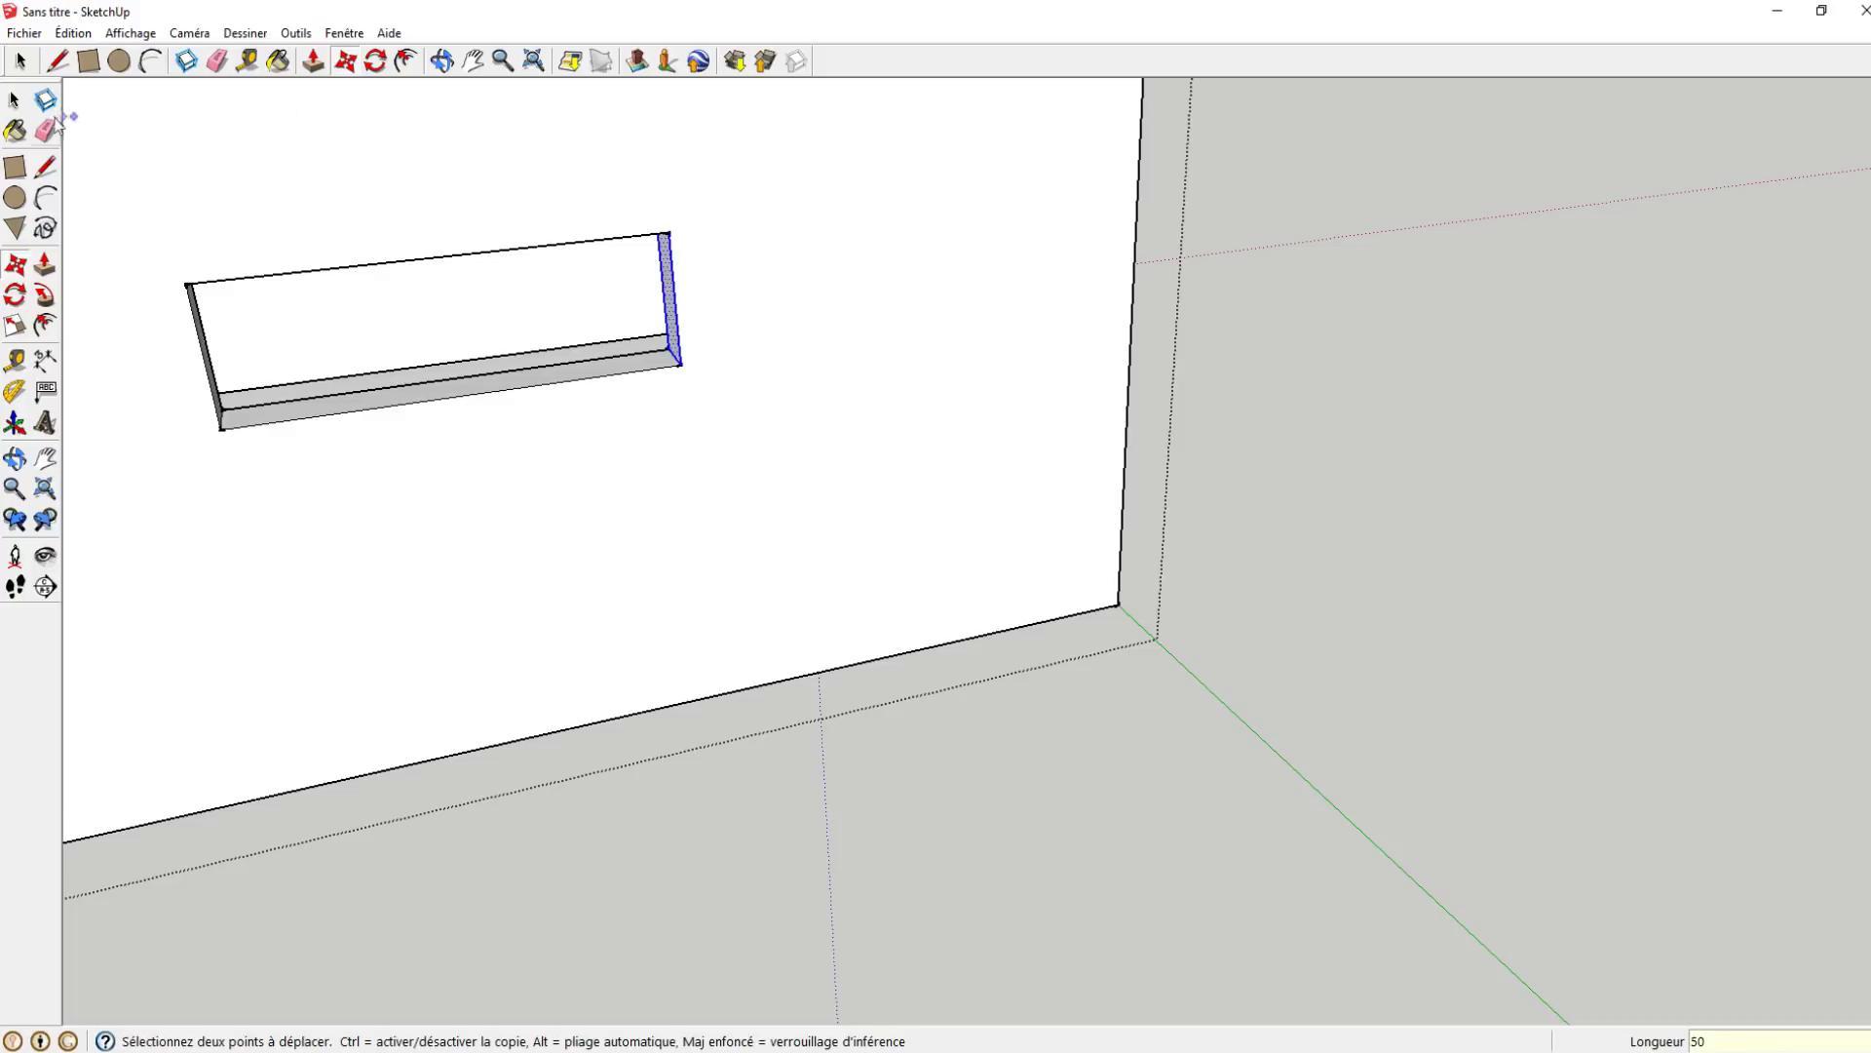
{"action": "left_click", "coordinate": [13, 100]}
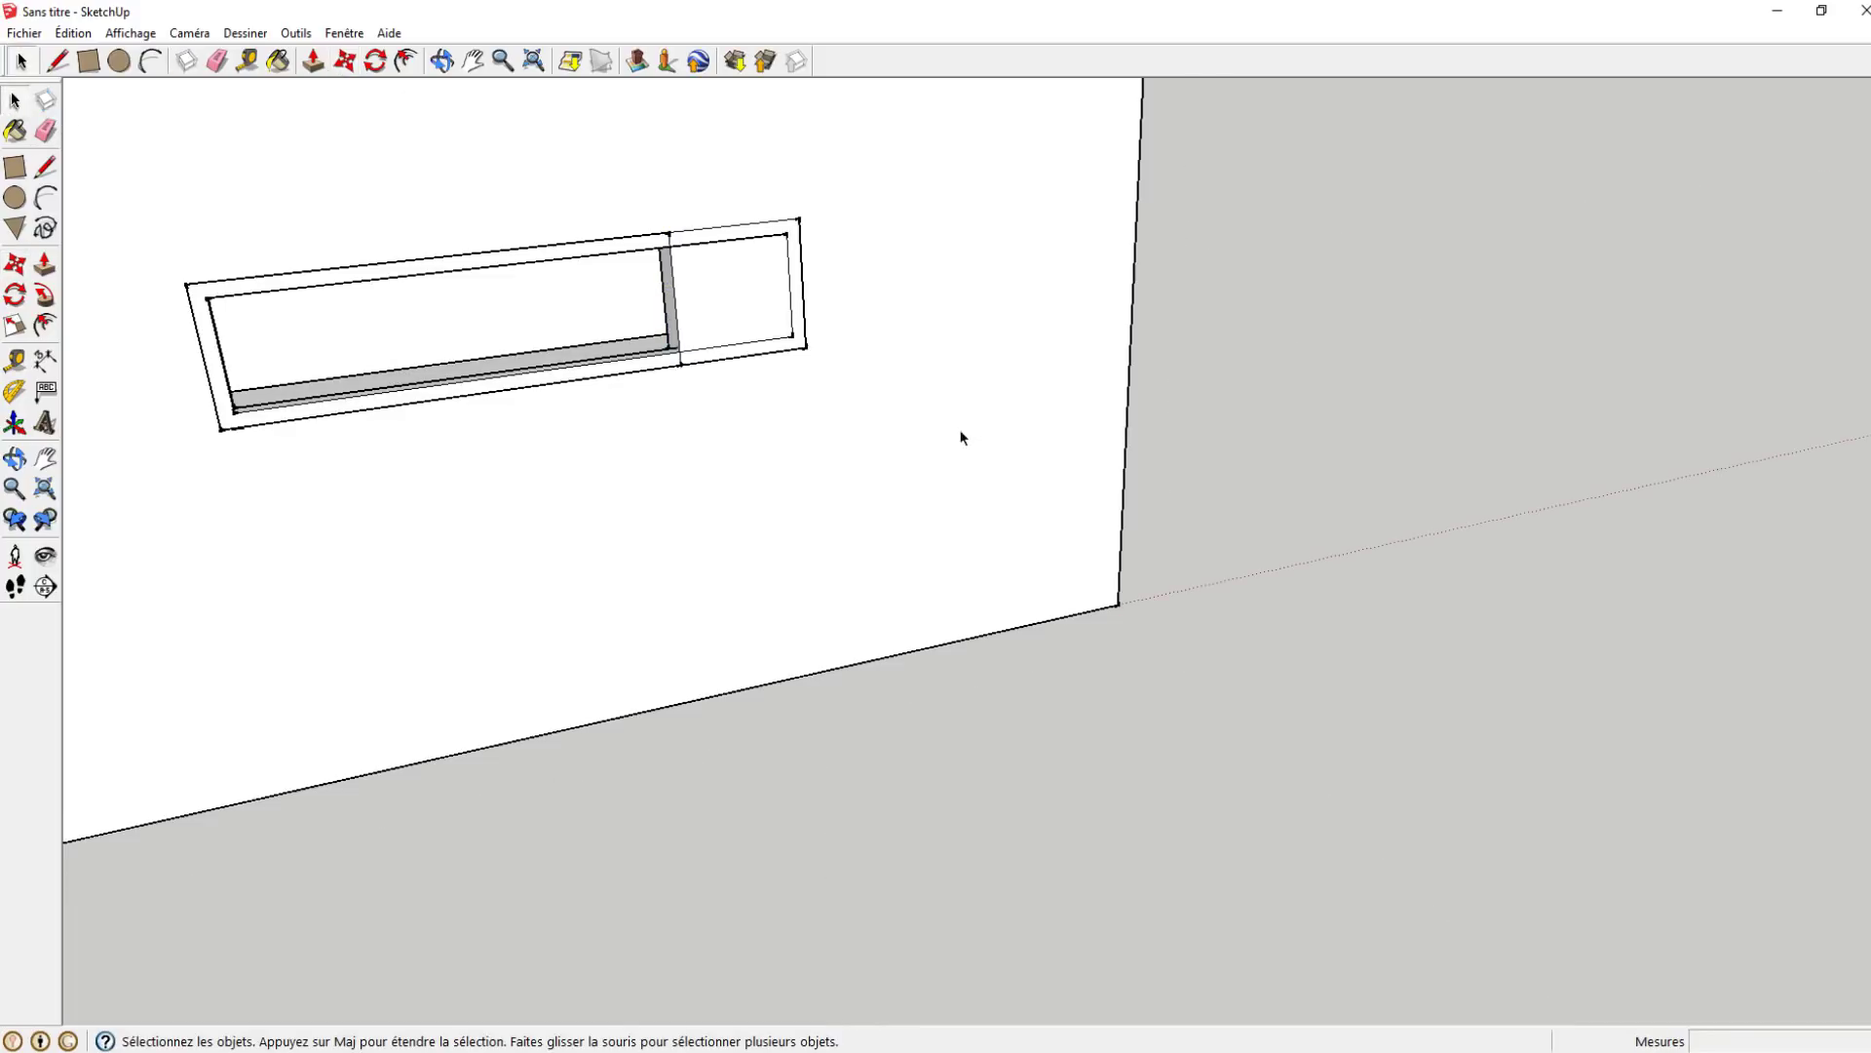
- Move the frame's right side 50 cm along the red axis, then exit the group
{"action": "scroll", "coordinate": [961, 430], "scroll_direction": "up", "scroll_amount": 5}
{"action": "scroll", "coordinate": [975, 414], "scroll_direction": "up", "scroll_amount": 3}
{"action": "scroll", "coordinate": [920, 424], "scroll_direction": "down", "scroll_amount": 5}
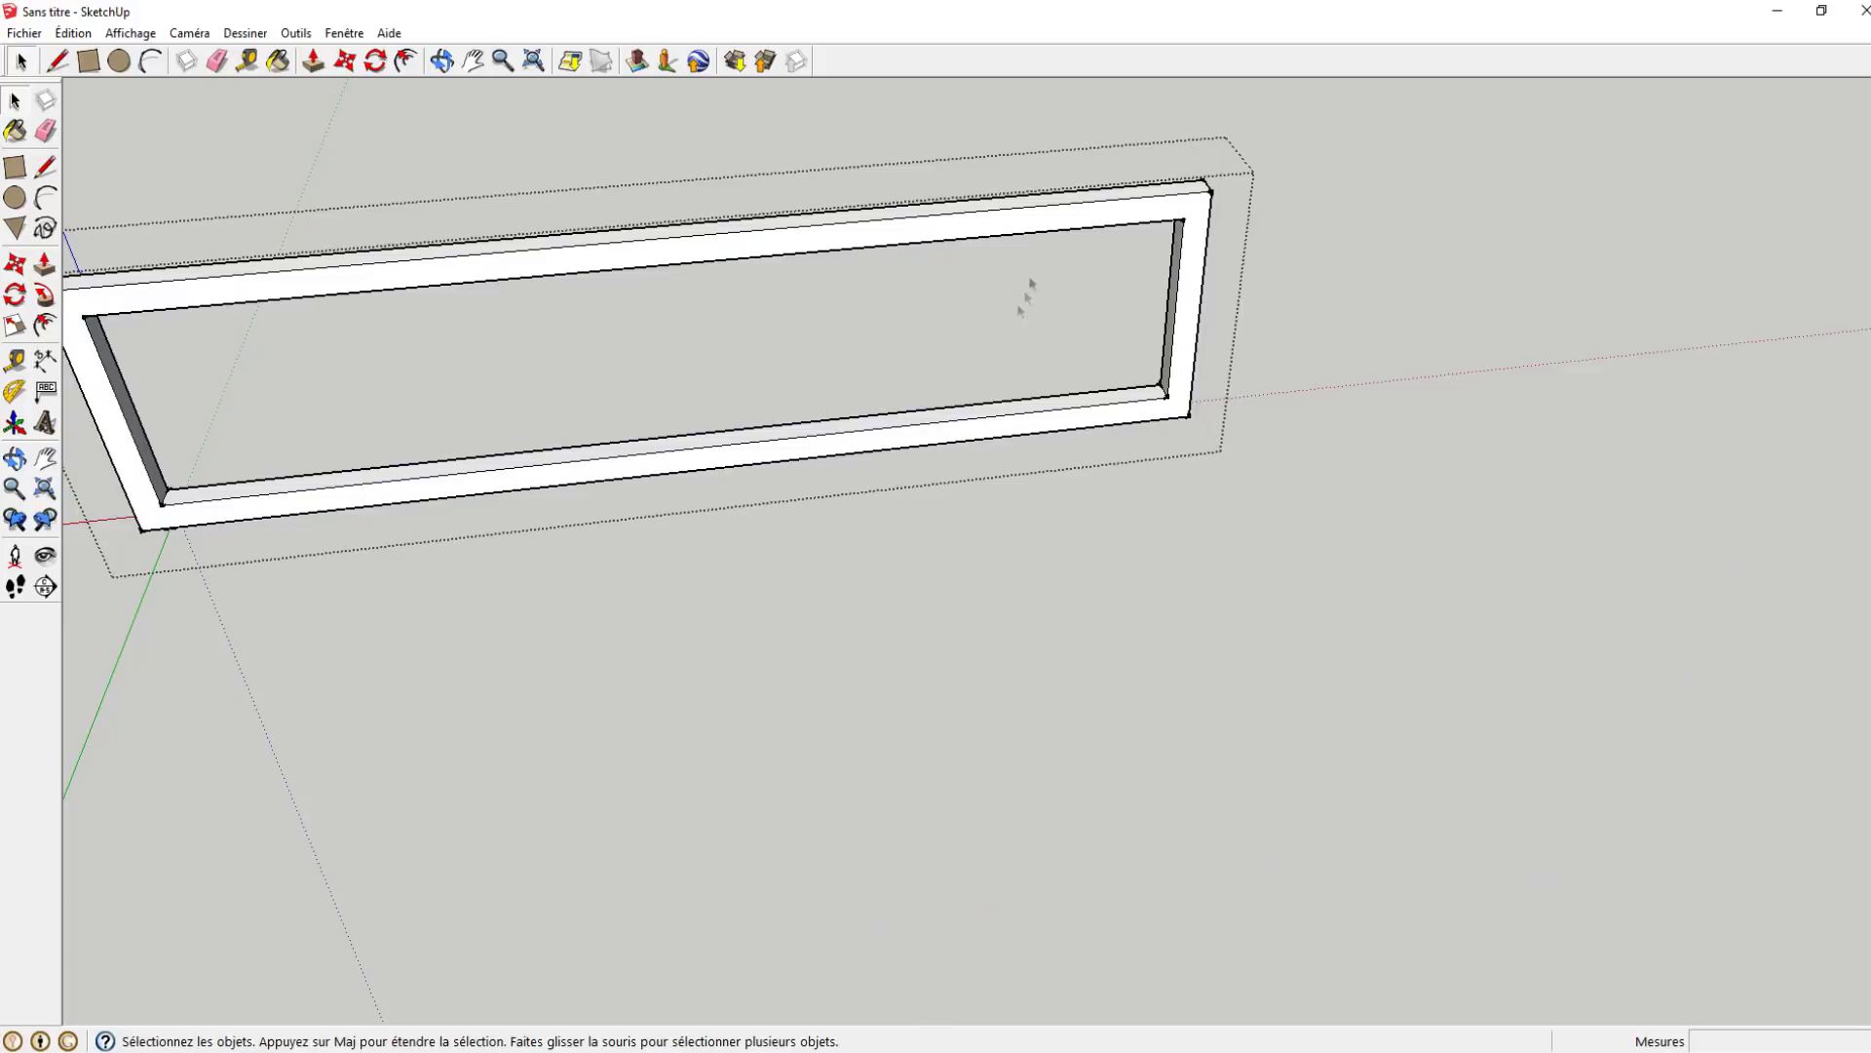
{"action": "scroll", "coordinate": [1031, 292], "scroll_direction": "down", "scroll_amount": 3}
{"action": "left_click", "coordinate": [16, 263]}
{"action": "left_click", "coordinate": [878, 143]}
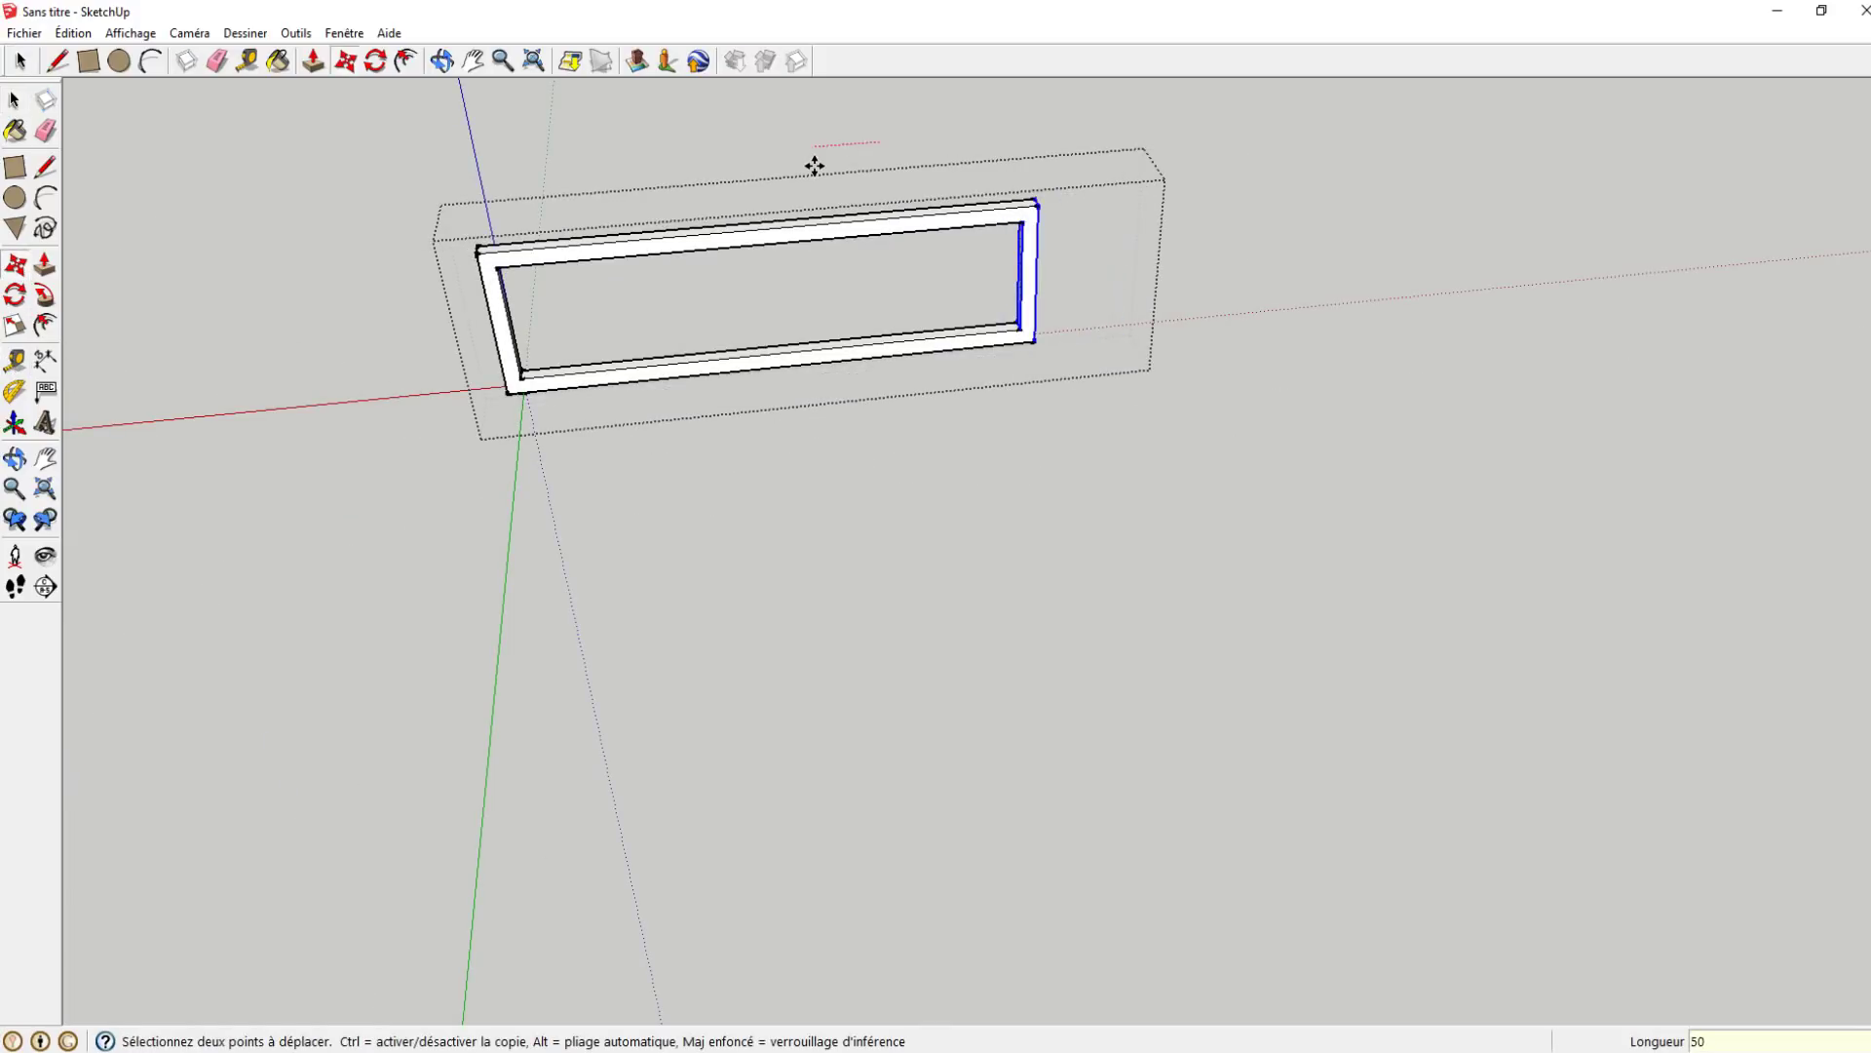
{"action": "key", "text": "Return"}
{"action": "left_click", "coordinate": [14, 100]}
{"action": "left_click", "coordinate": [475, 274]}
{"action": "mouse_move", "coordinate": [707, 465]}
{"action": "middle_mouse_down"}
{"action": "mouse_move", "coordinate": [781, 384]}
{"action": "mouse_move", "coordinate": [711, 430]}
{"action": "mouse_move", "coordinate": [702, 406]}
{"action": "middle_mouse_up"}
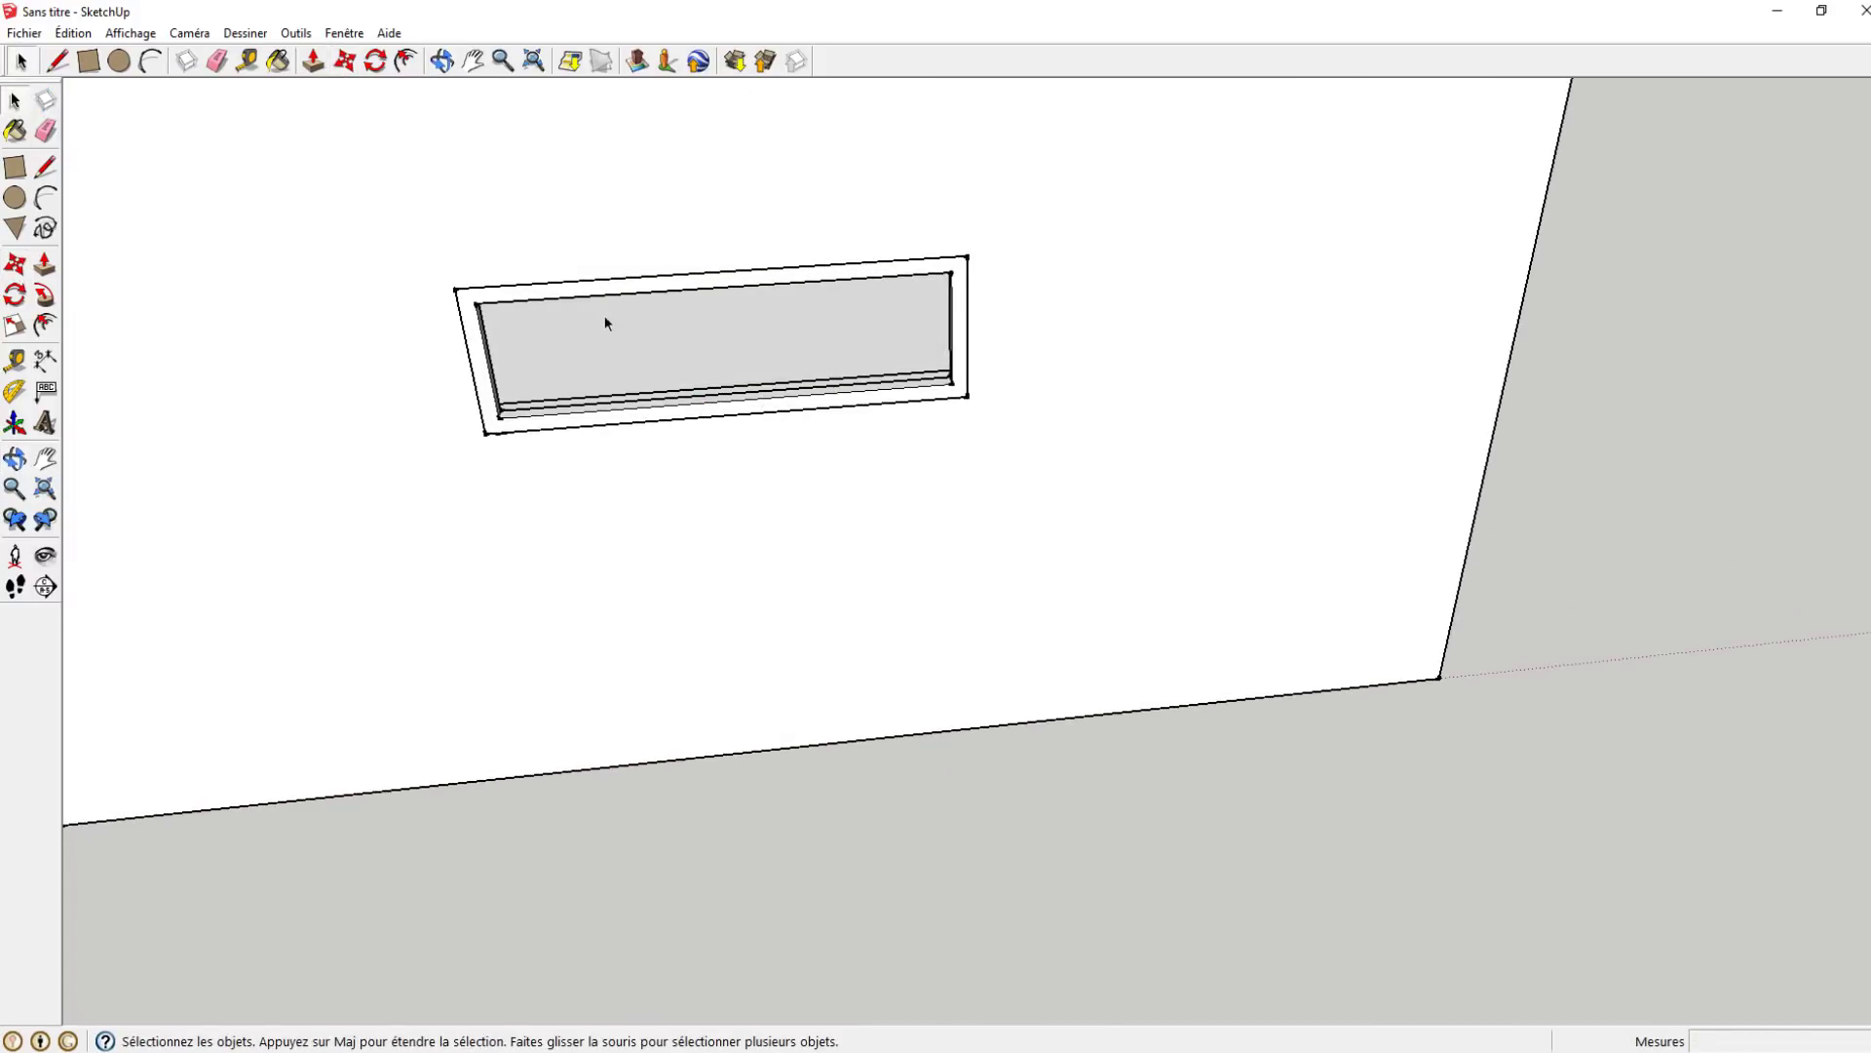
{"action": "scroll", "coordinate": [489, 334], "scroll_direction": "up", "scroll_amount": 3}
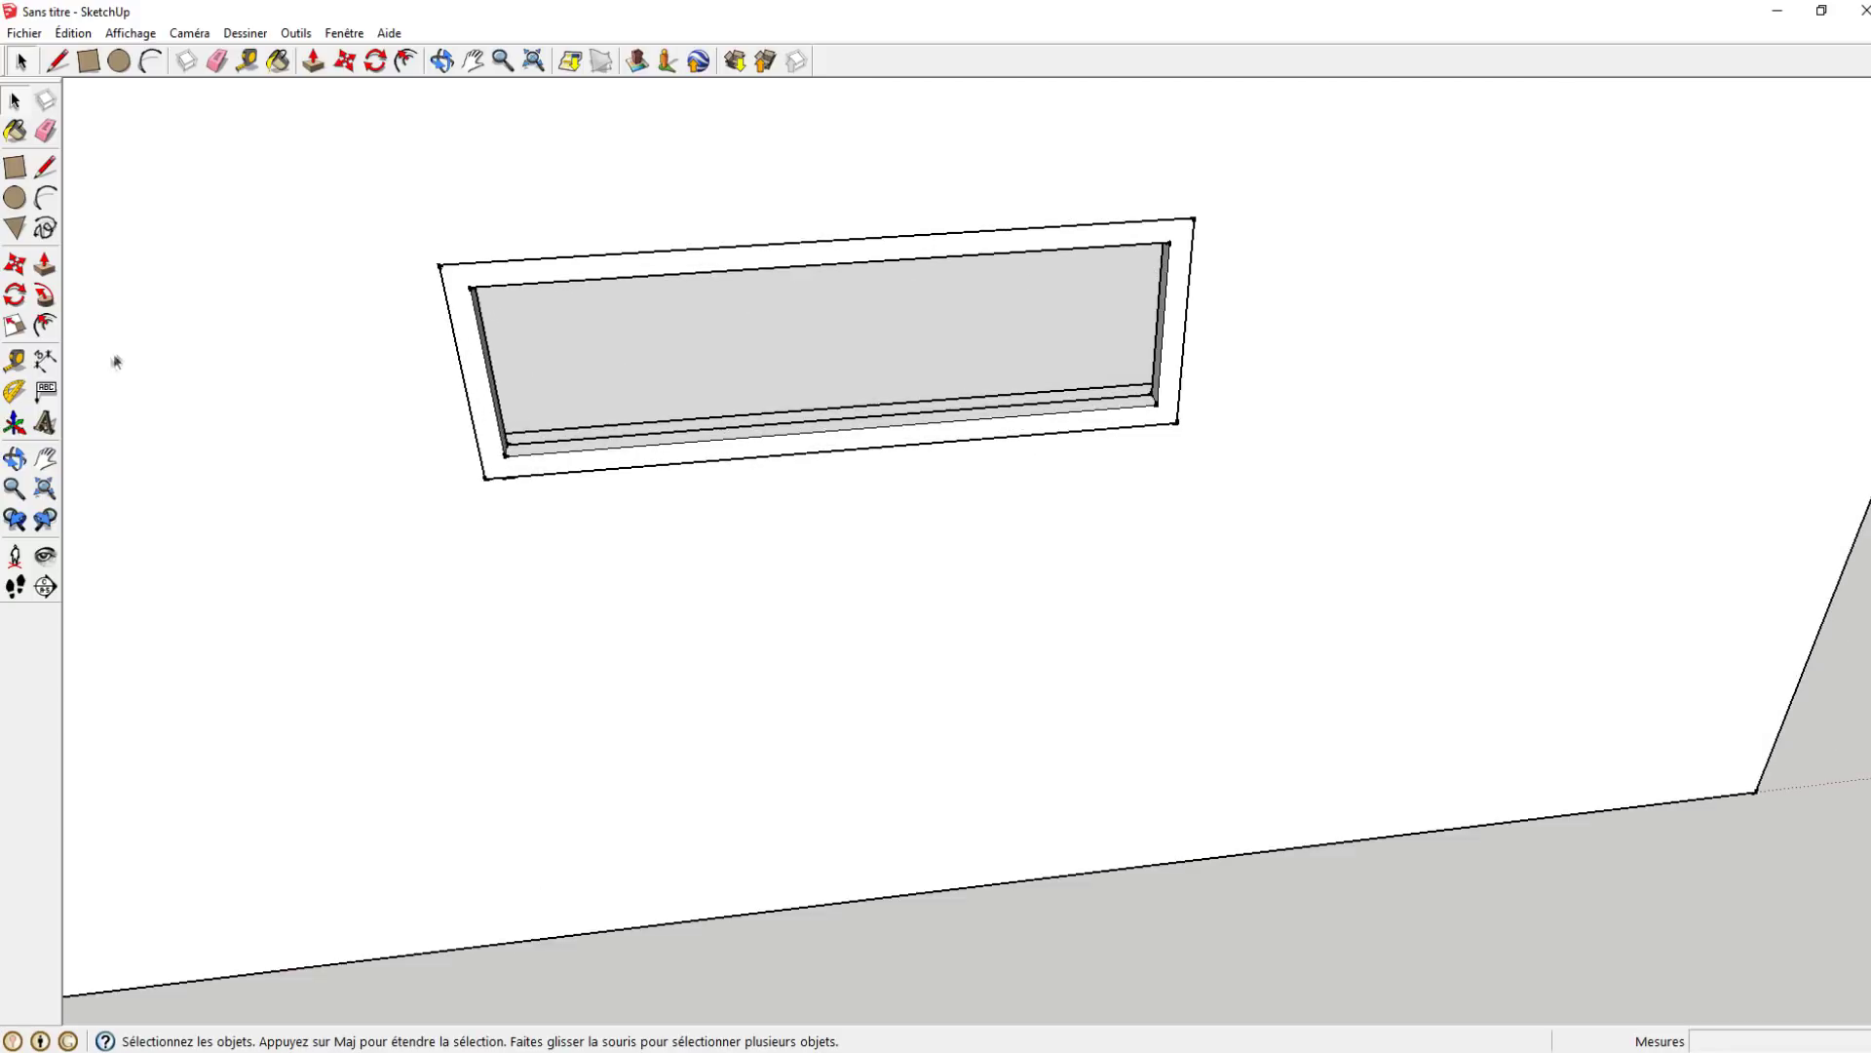
{"action": "left_click", "coordinate": [21, 365]}
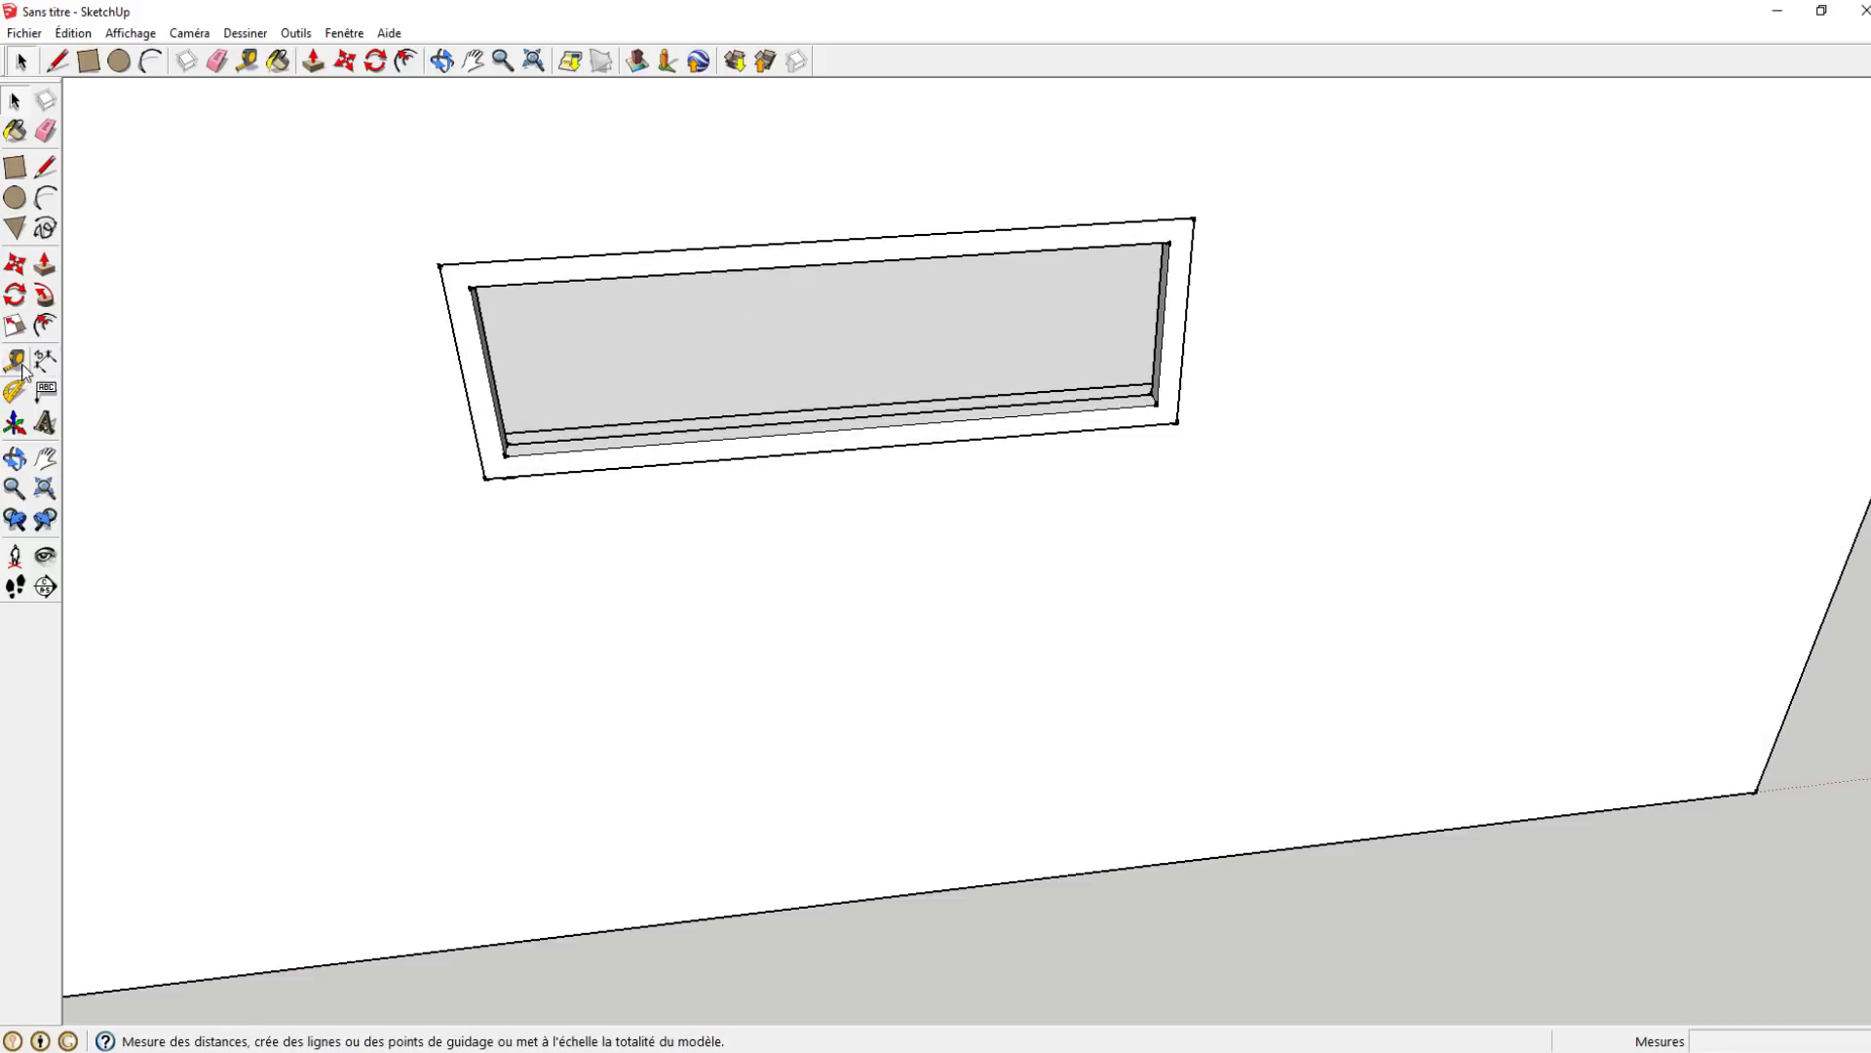
- Measure the window's inner width with the Tape Measure from top-left to top-right
{"action": "left_click", "coordinate": [471, 265]}
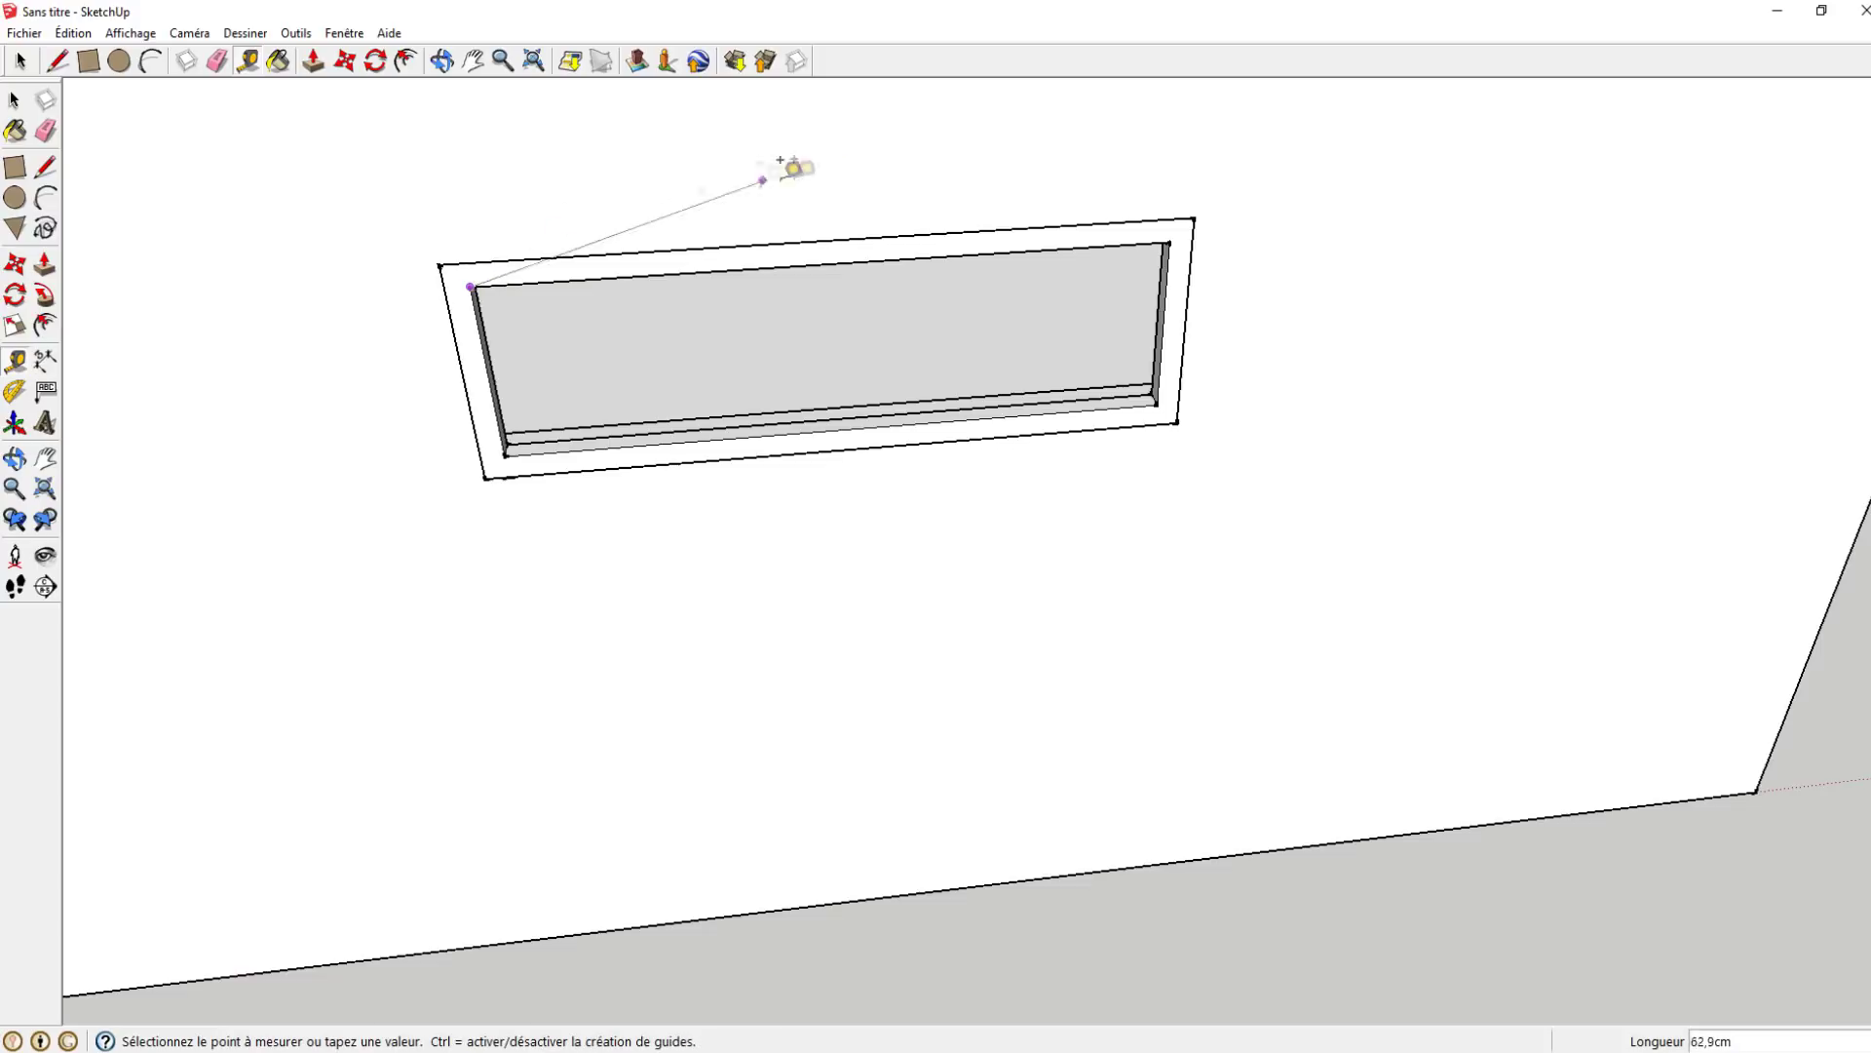
{"action": "left_click", "coordinate": [1170, 223]}
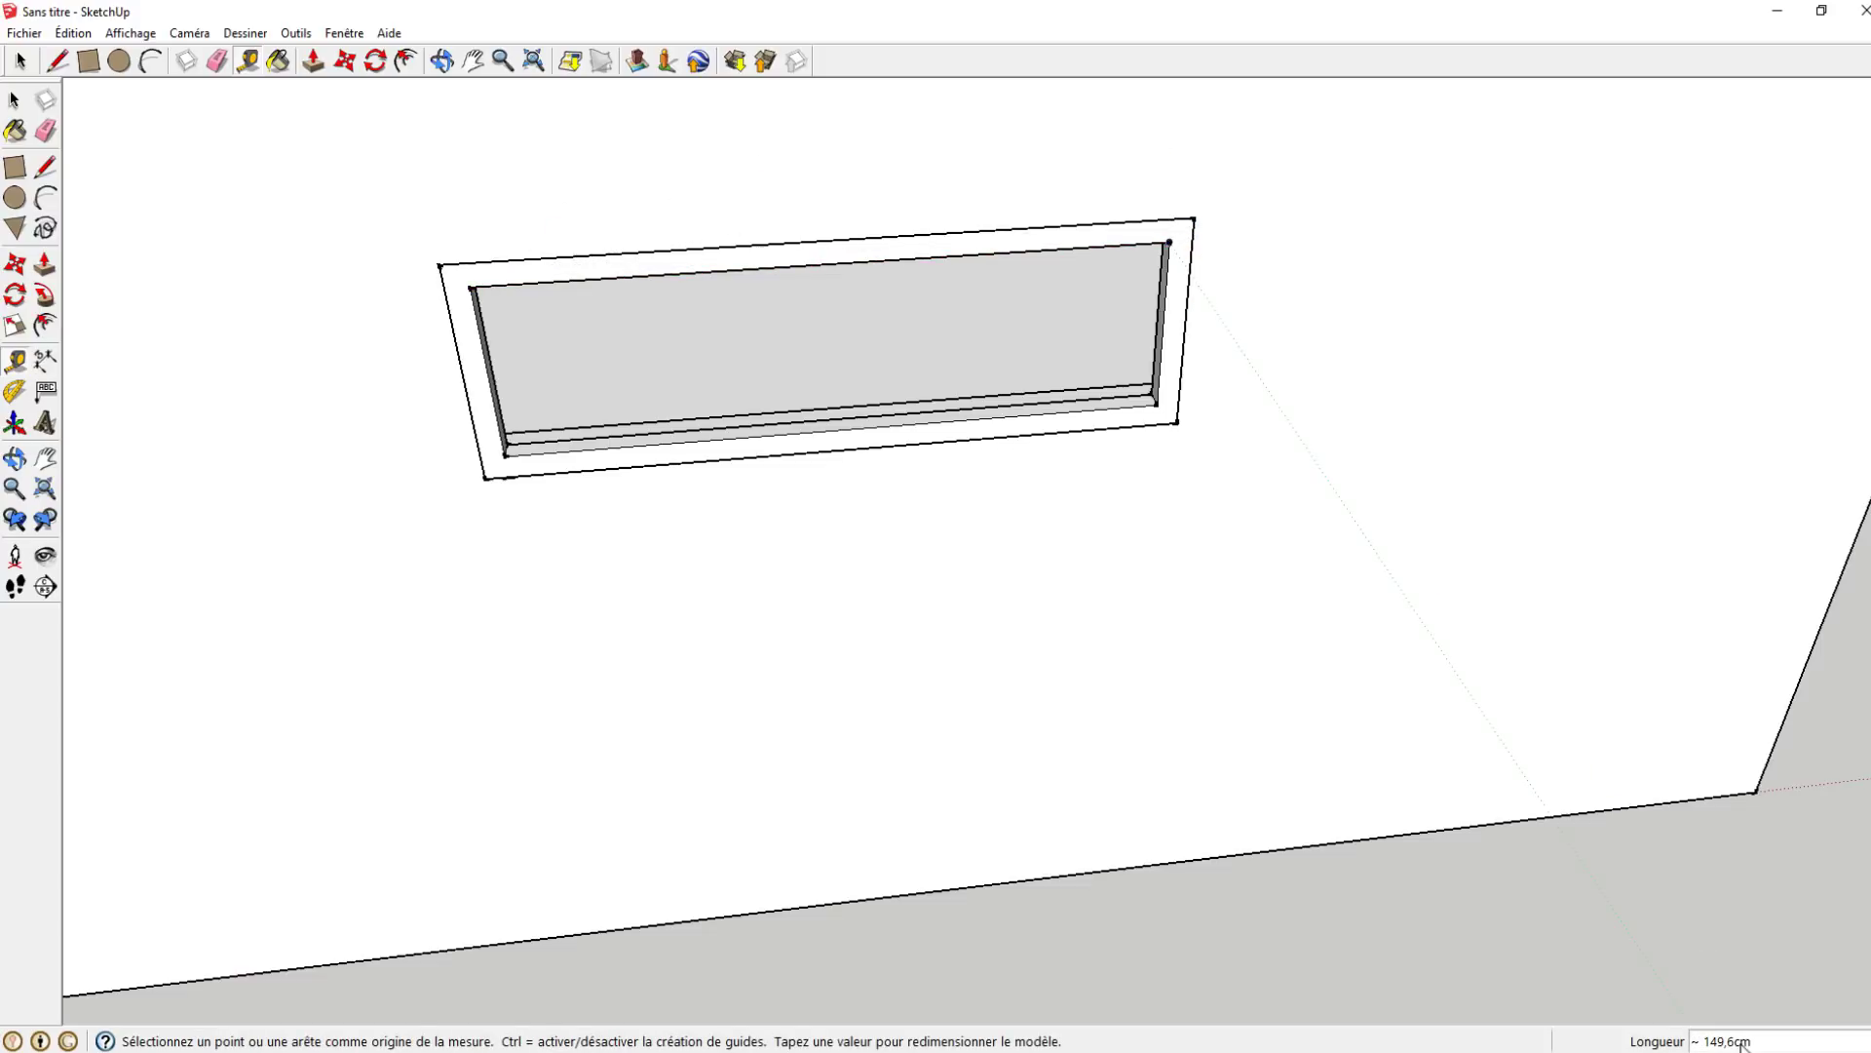
{"action": "scroll", "coordinate": [883, 553], "scroll_direction": "down", "scroll_amount": 3}
{"action": "mouse_move", "coordinate": [883, 554]}
{"action": "middle_mouse_down"}
{"action": "mouse_move", "coordinate": [848, 439]}
{"action": "mouse_move", "coordinate": [142, 451]}
{"action": "middle_mouse_up"}
{"action": "scroll", "coordinate": [658, 450], "scroll_direction": "up", "scroll_amount": 4}
{"action": "mouse_move", "coordinate": [524, 440]}
{"action": "middle_mouse_down"}
{"action": "mouse_move", "coordinate": [459, 351]}
{"action": "mouse_move", "coordinate": [433, 456]}
{"action": "middle_mouse_up"}
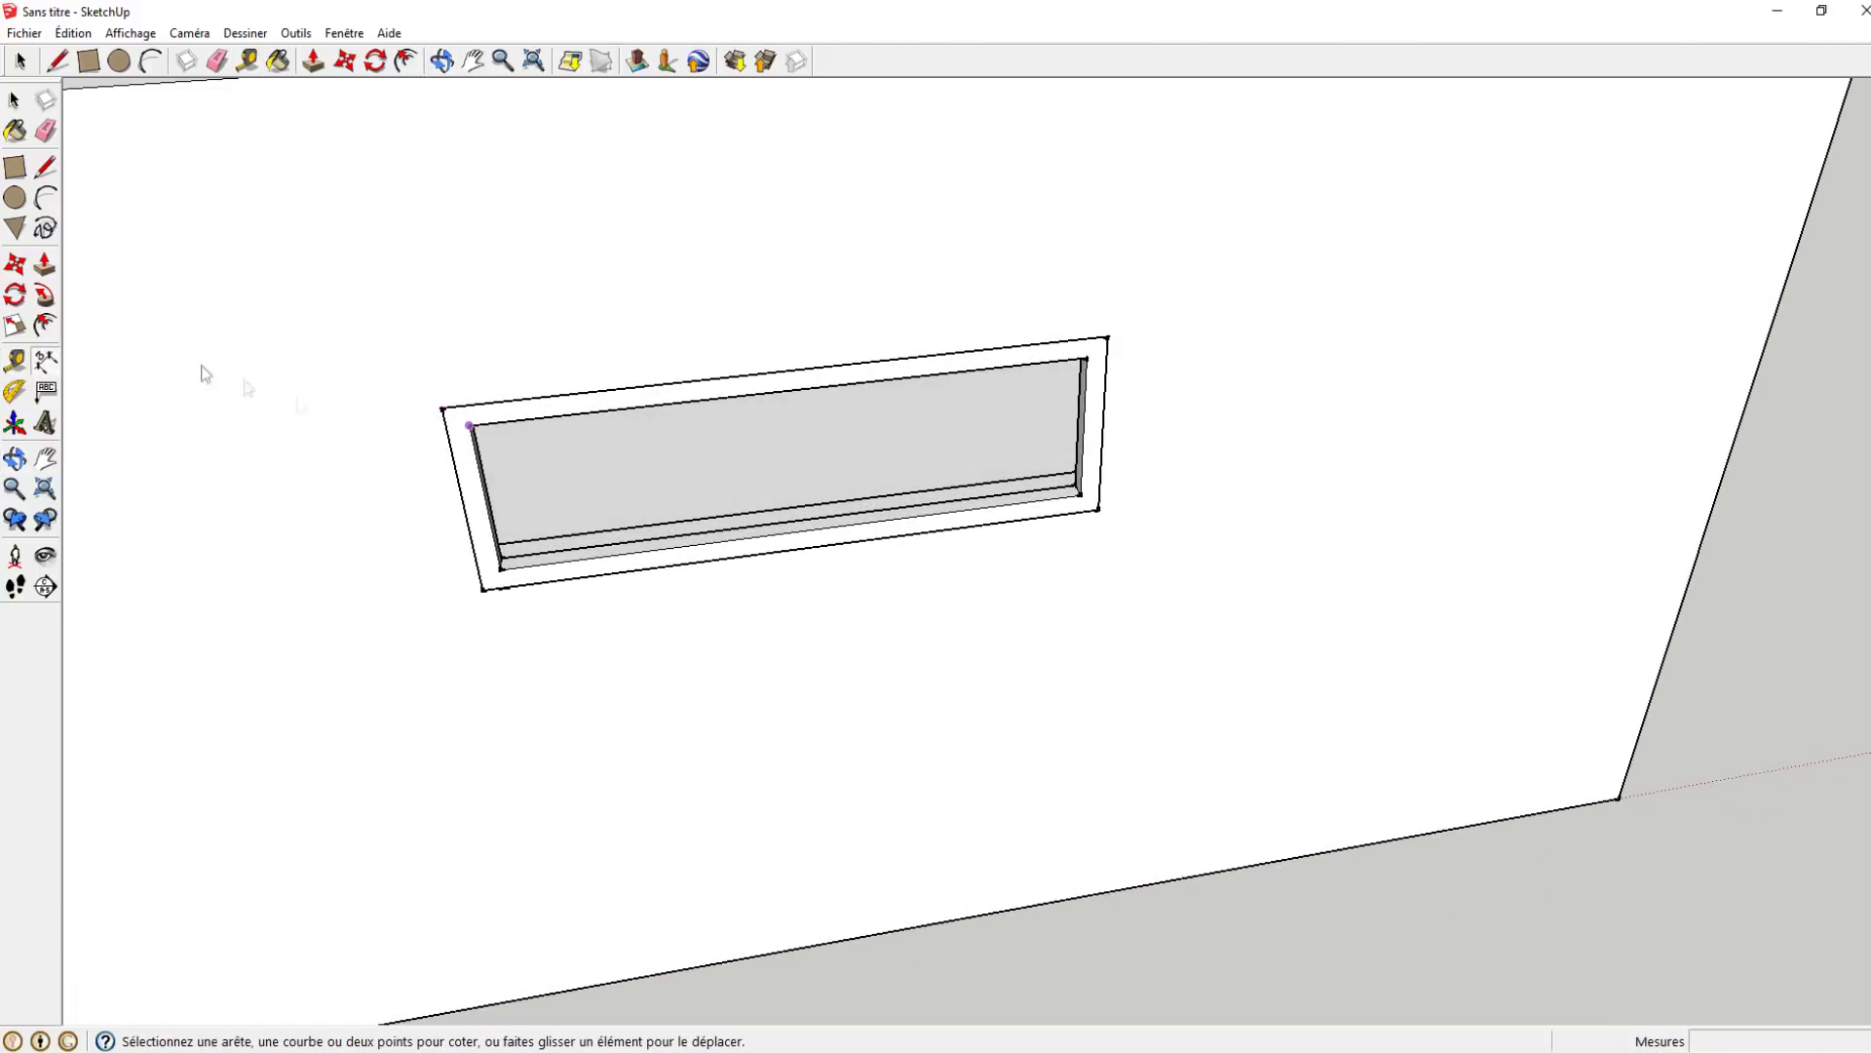
- Add a 149,6cm dimension between the window's inner top corners
{"action": "left_click", "coordinate": [42, 368]}
{"action": "left_click", "coordinate": [469, 426]}
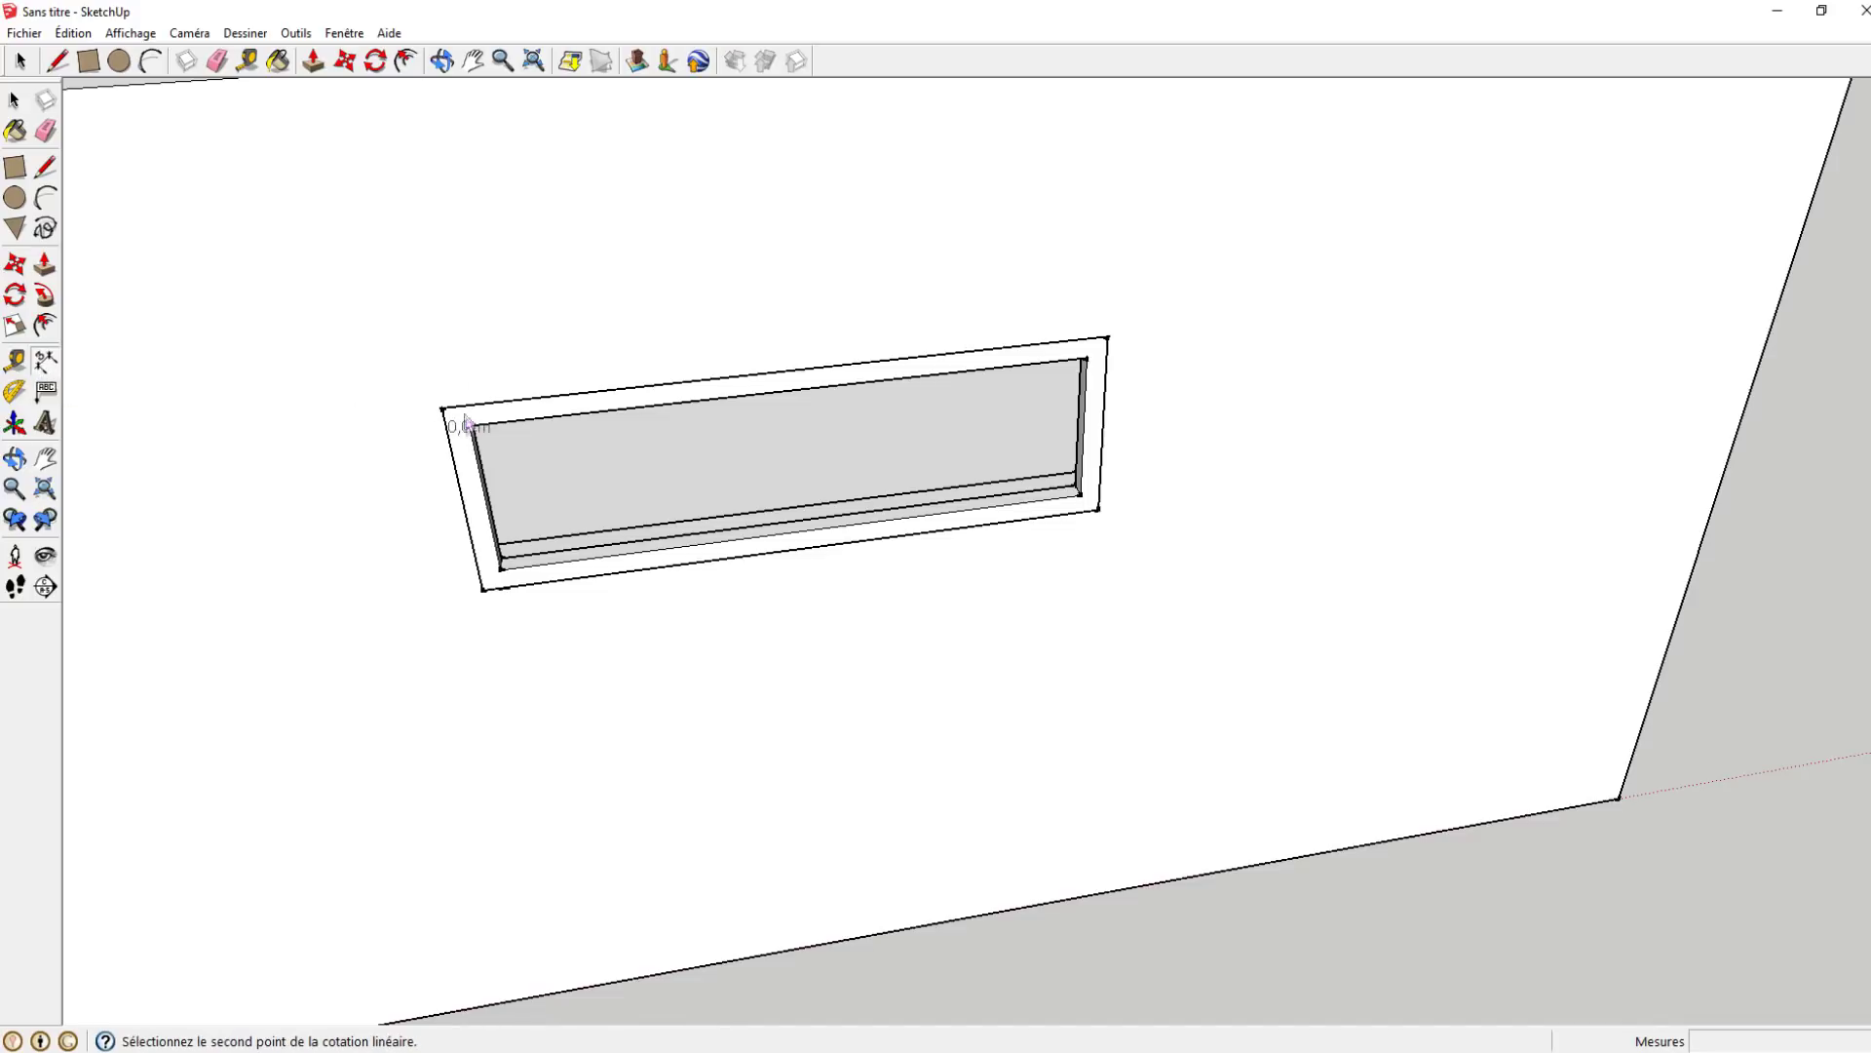
{"action": "left_click", "coordinate": [1087, 359]}
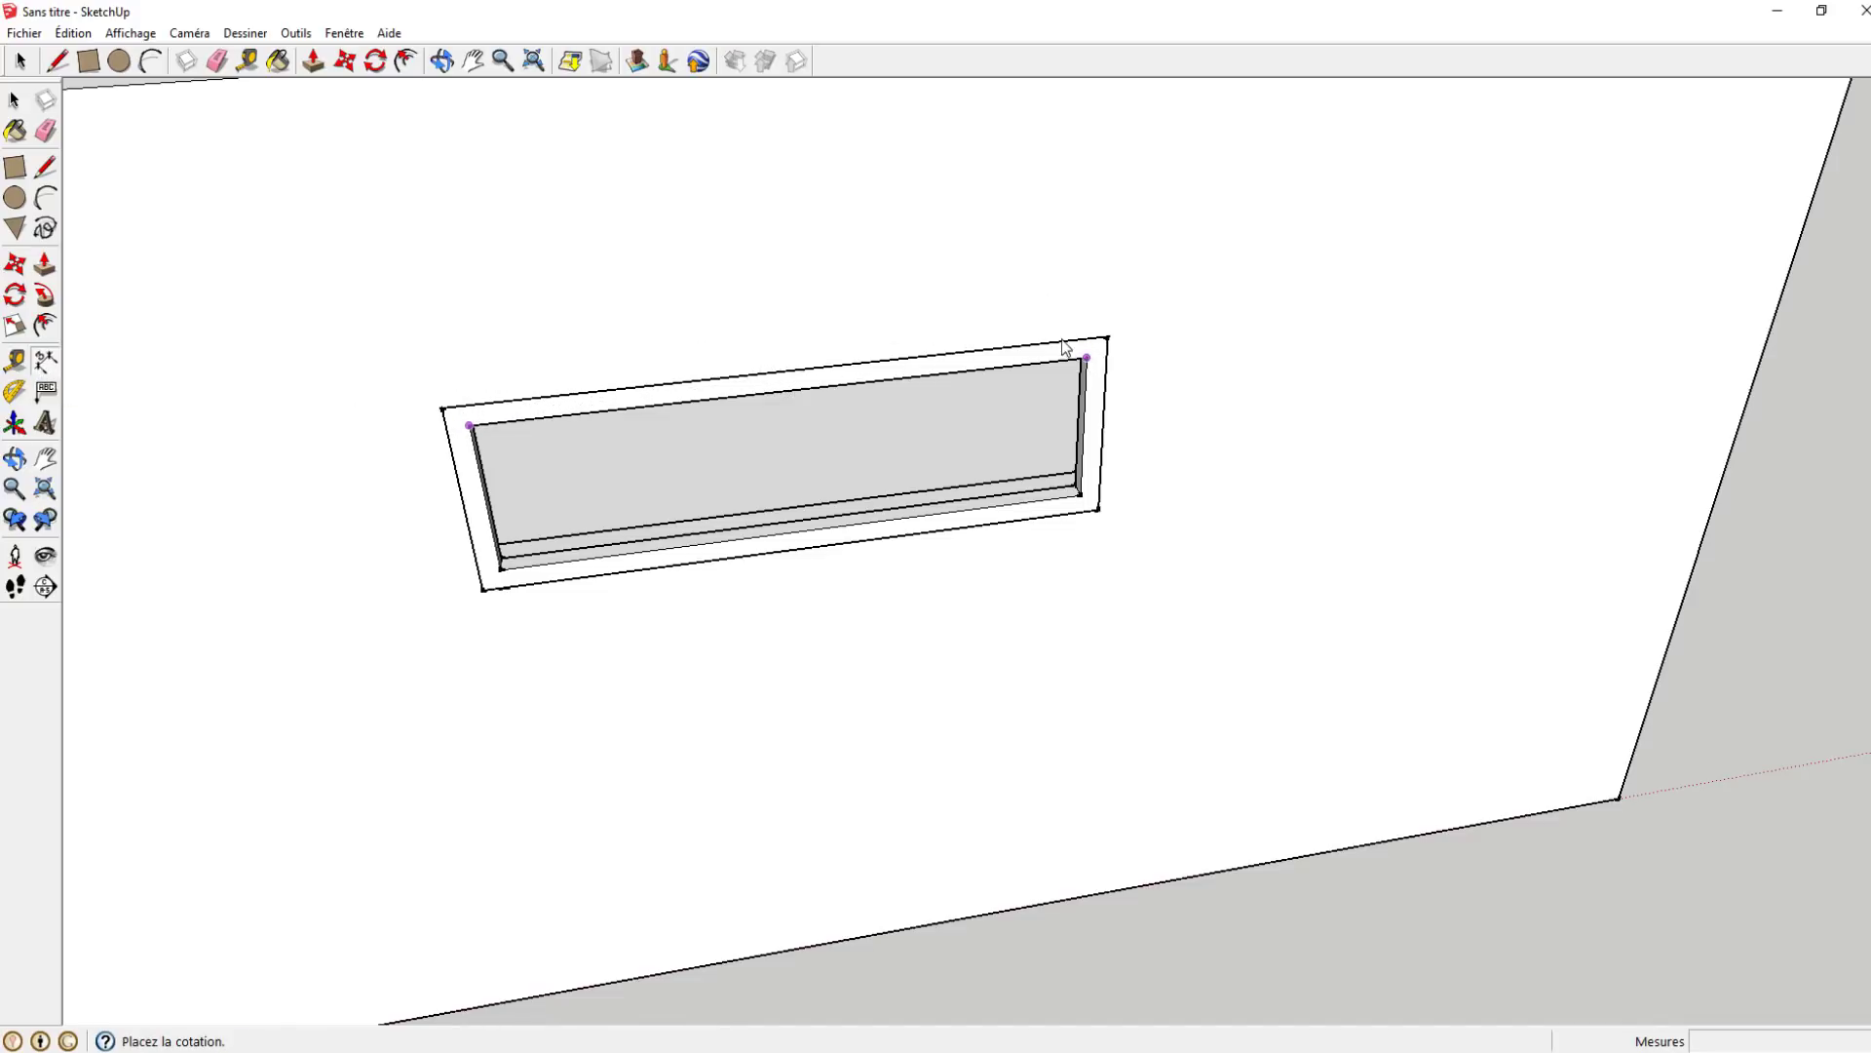
{"action": "left_click", "coordinate": [1043, 414]}
{"action": "mouse_move", "coordinate": [930, 275]}
{"action": "middle_mouse_down"}
{"action": "mouse_move", "coordinate": [347, 205]}
{"action": "mouse_move", "coordinate": [790, 409]}
{"action": "middle_mouse_up"}
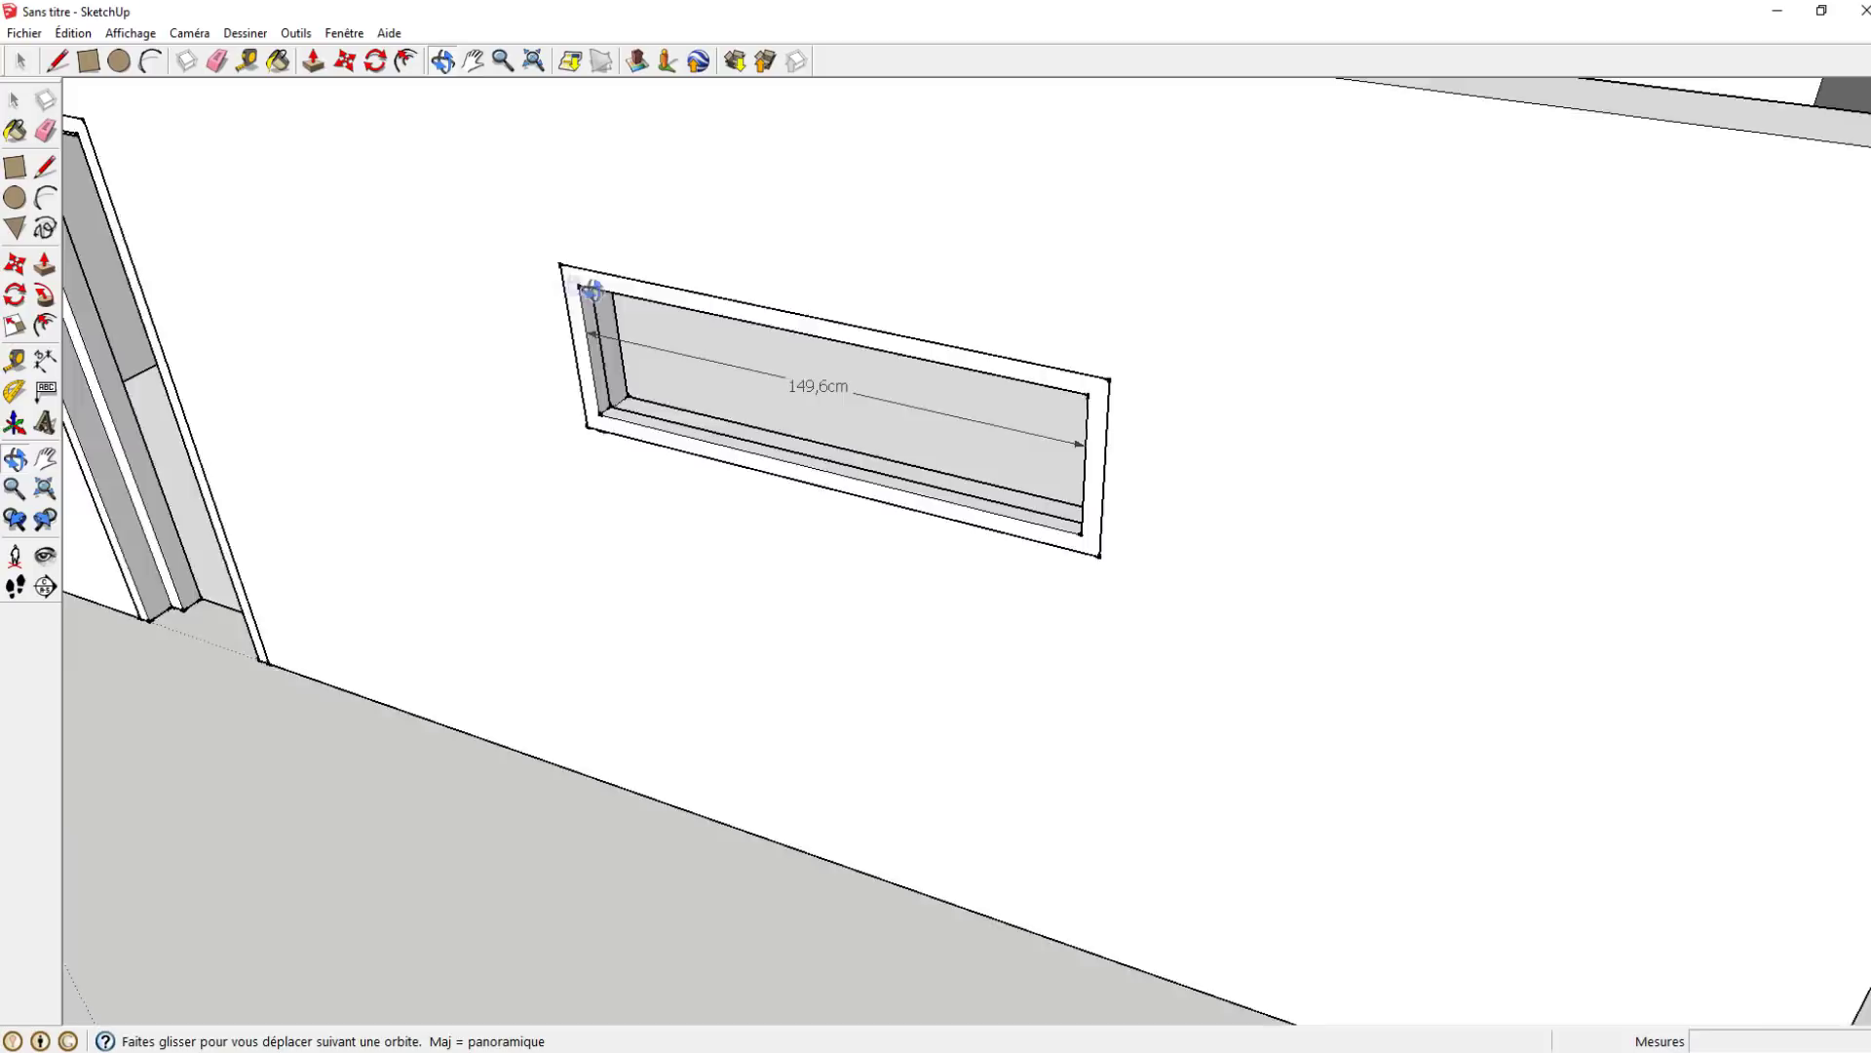
- Delete the 149,6cm dimension, then zoom out, orbit and pan to view the room from above
{"action": "key", "text": "Delete"}
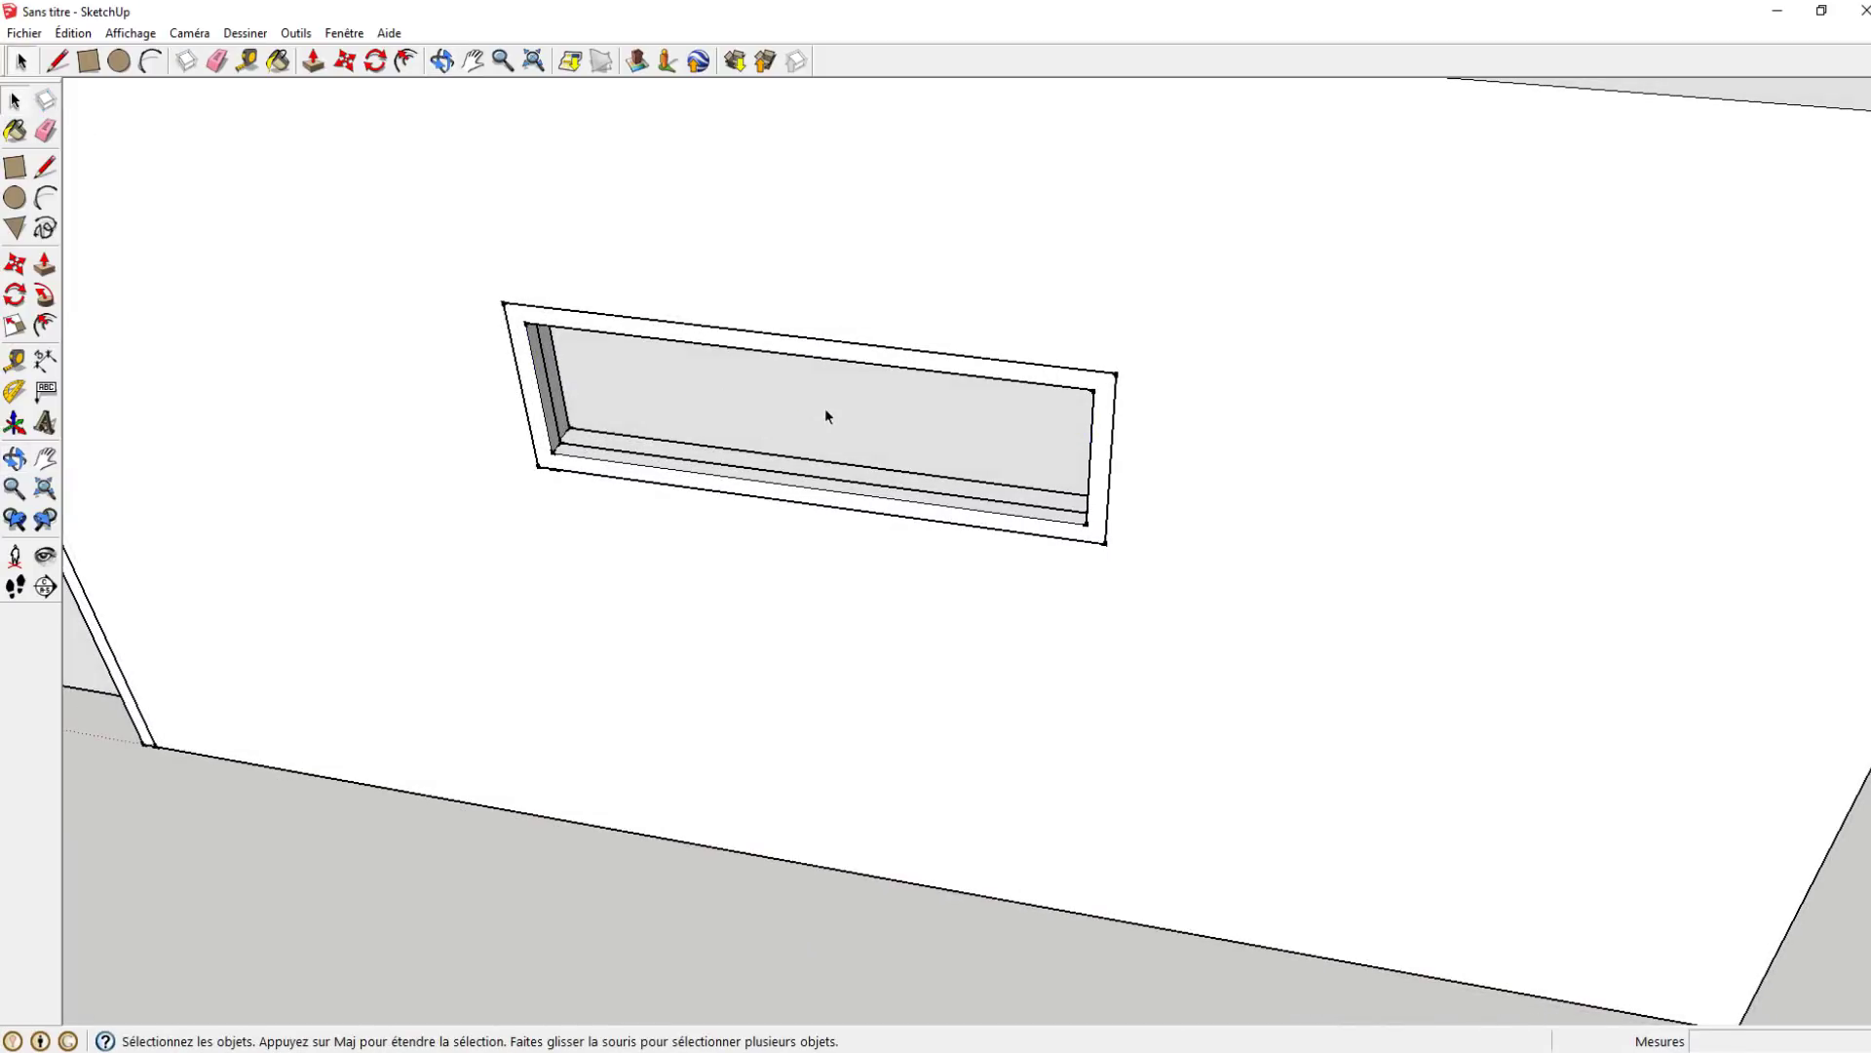
{"action": "scroll", "coordinate": [718, 397], "scroll_direction": "down", "scroll_amount": 3}
{"action": "scroll", "coordinate": [769, 514], "scroll_direction": "down", "scroll_amount": 3}
{"action": "scroll", "coordinate": [744, 499], "scroll_direction": "down", "scroll_amount": 2}
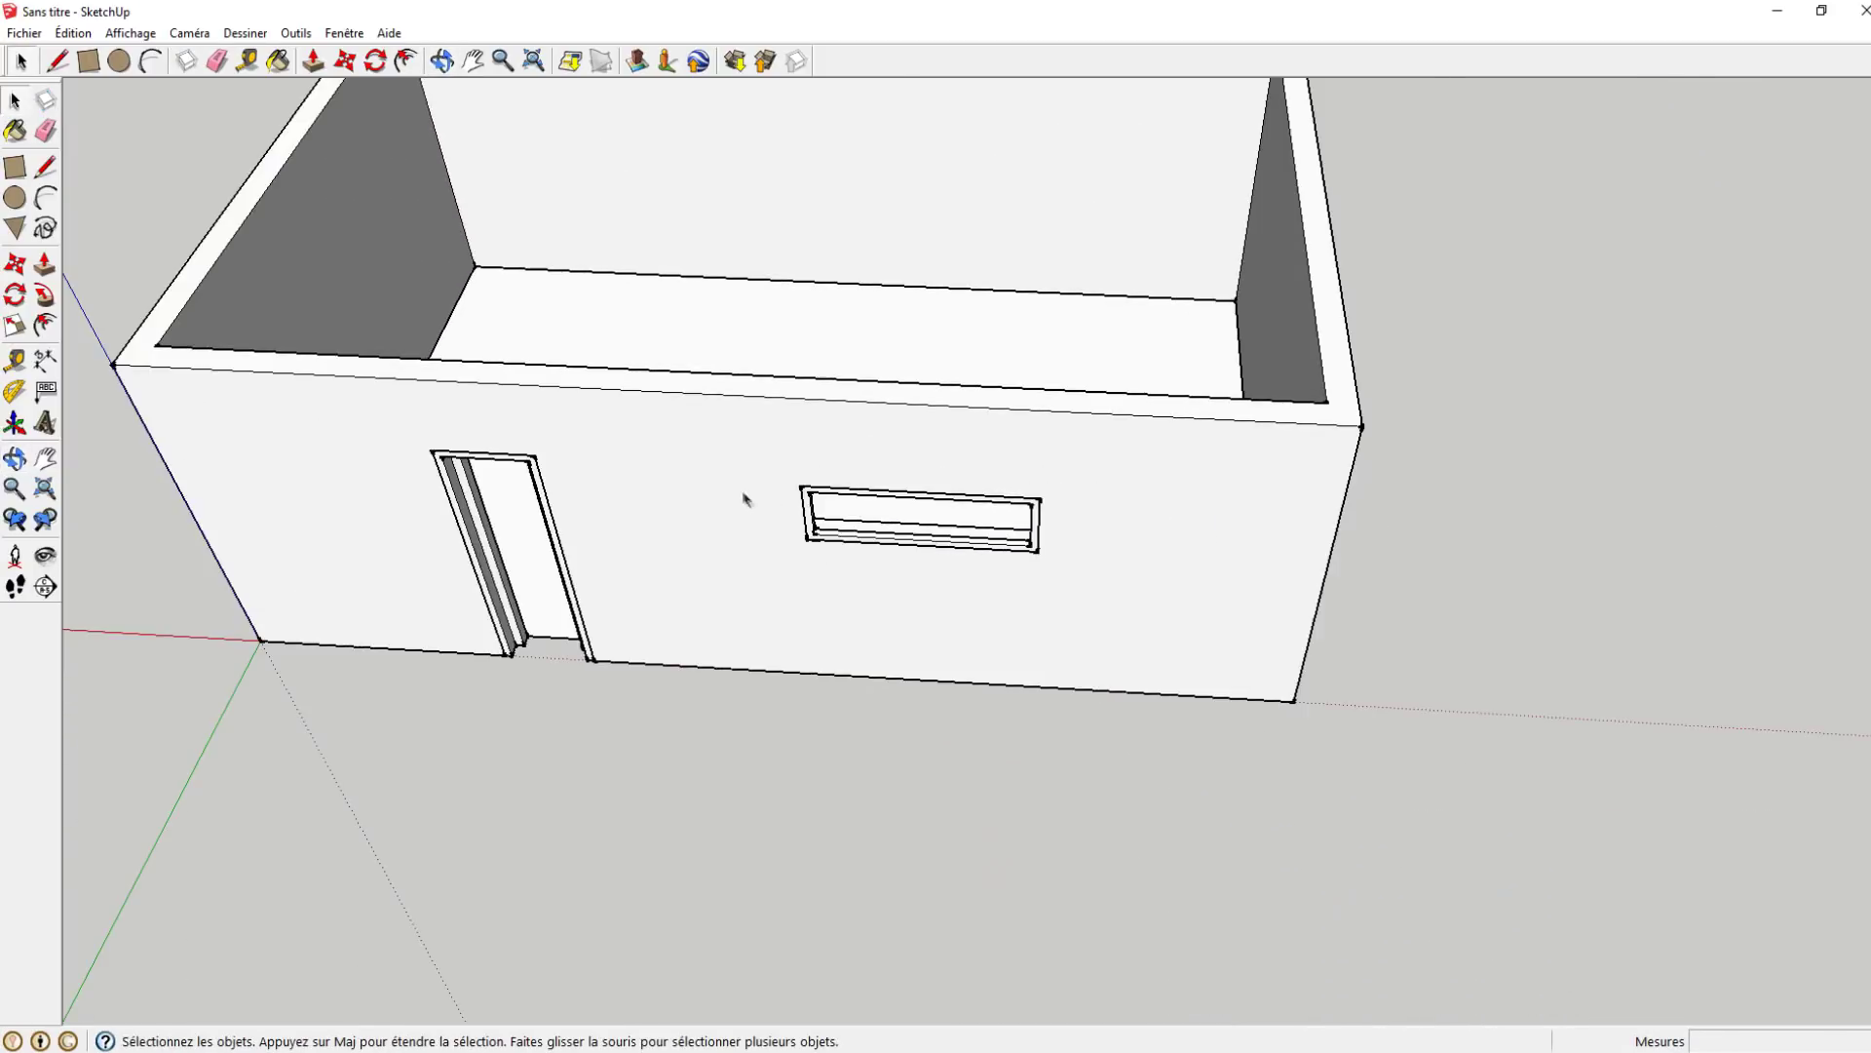
{"action": "middle_click_drag", "start_coordinate": [708, 484], "coordinate": [628, 464]}
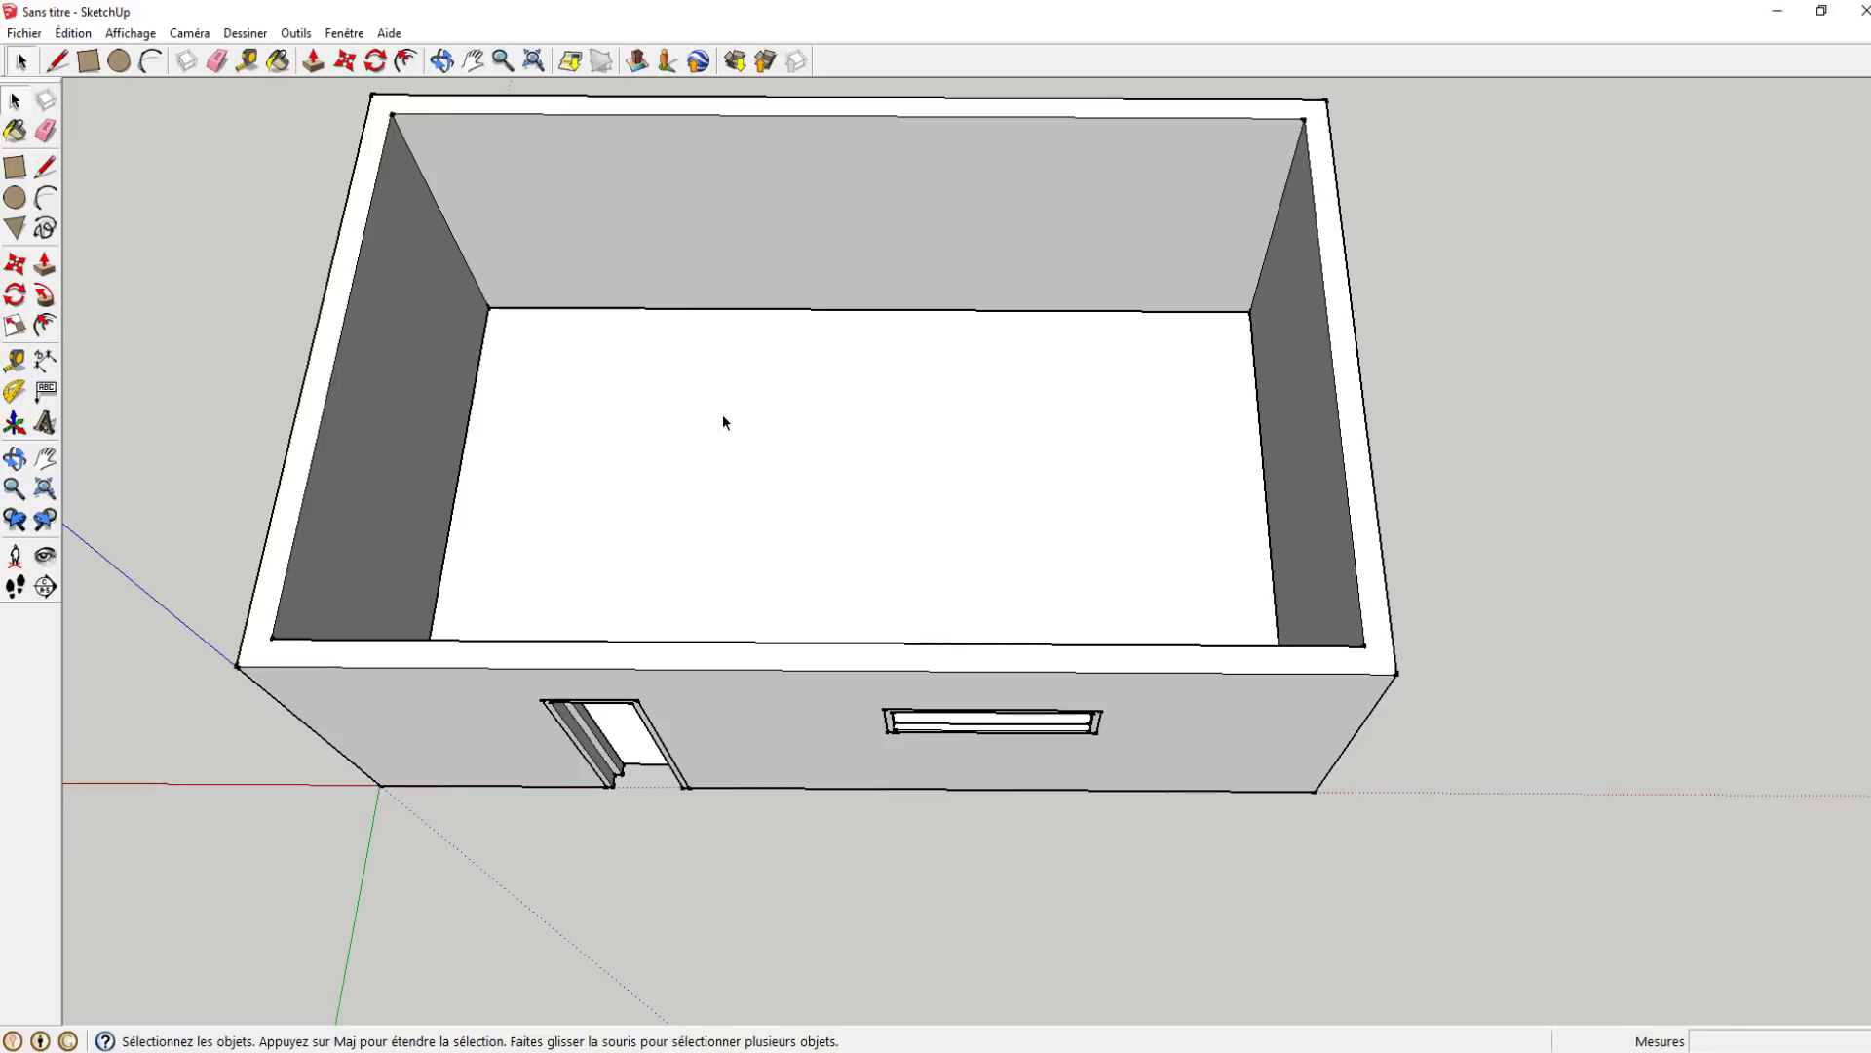
{"action": "key", "text": "o"}
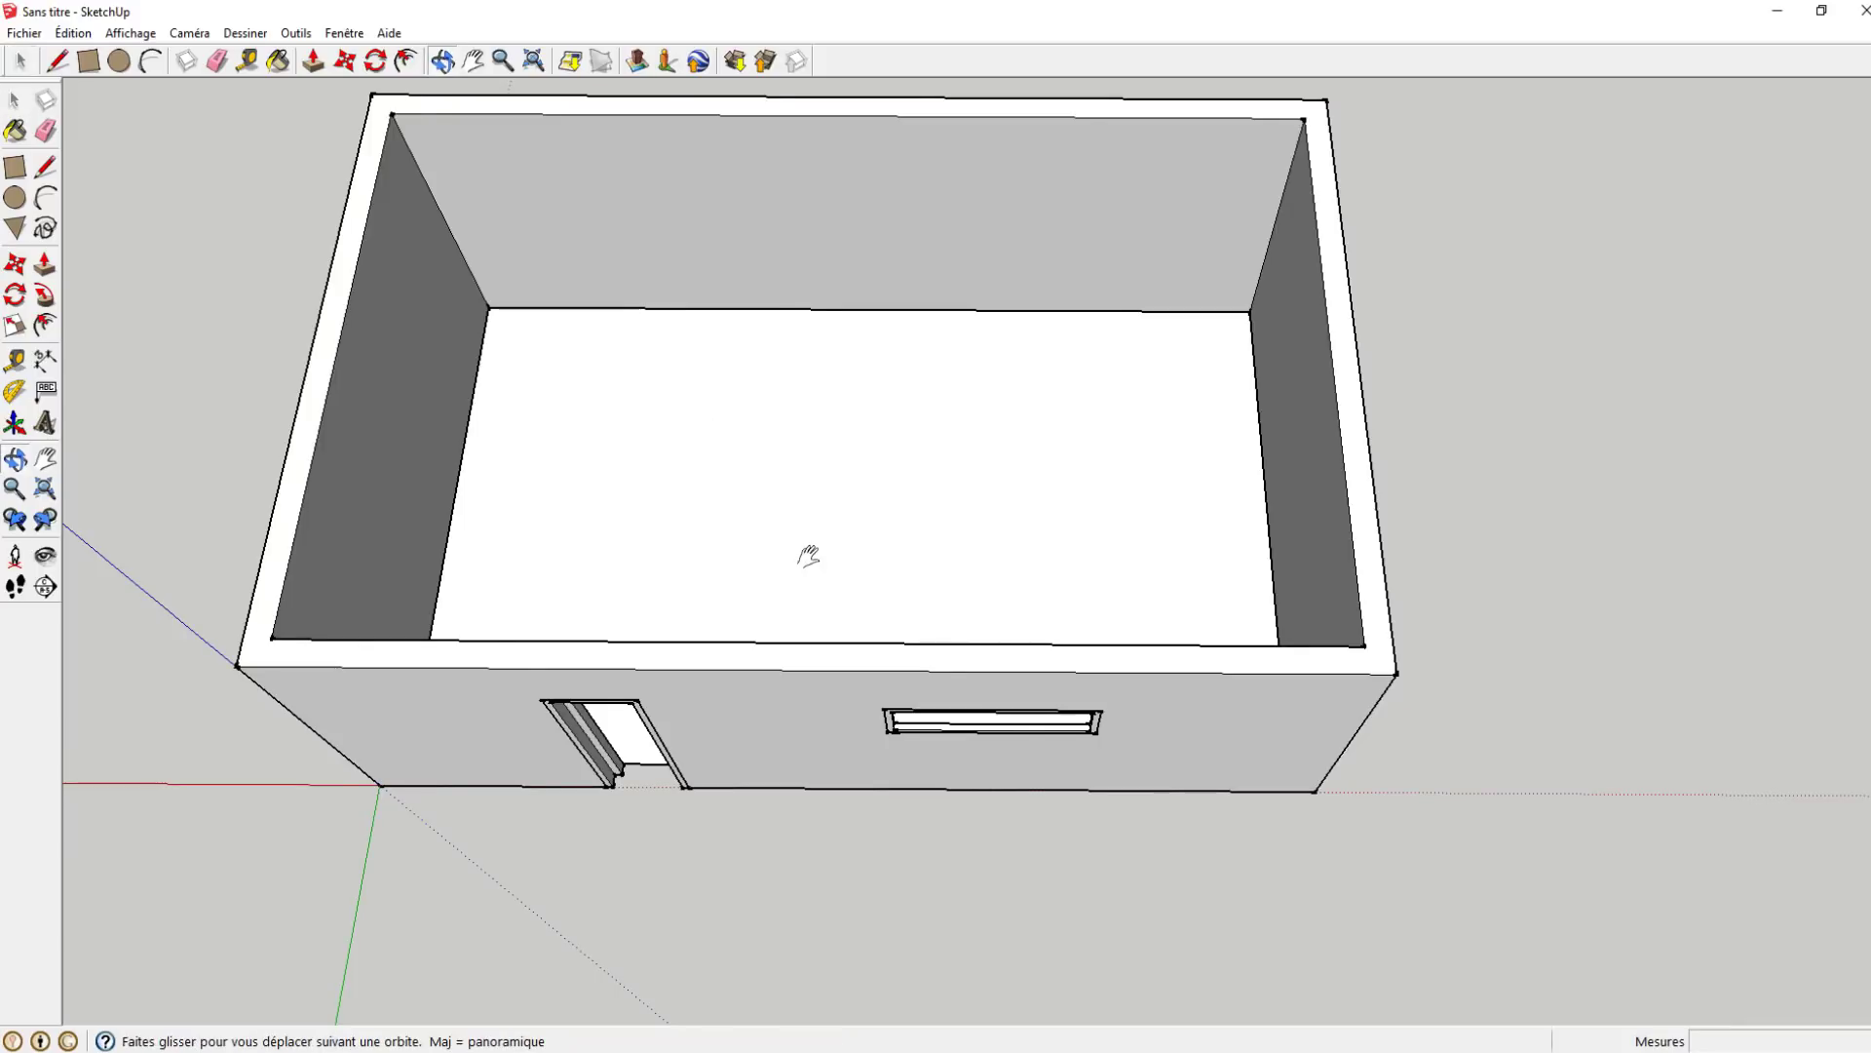
{"action": "left_click_drag", "start_coordinate": [808, 556], "coordinate": [744, 605], "text": "shift"}
{"action": "key", "text": "space"}
{"action": "left_click", "coordinate": [15, 202]}
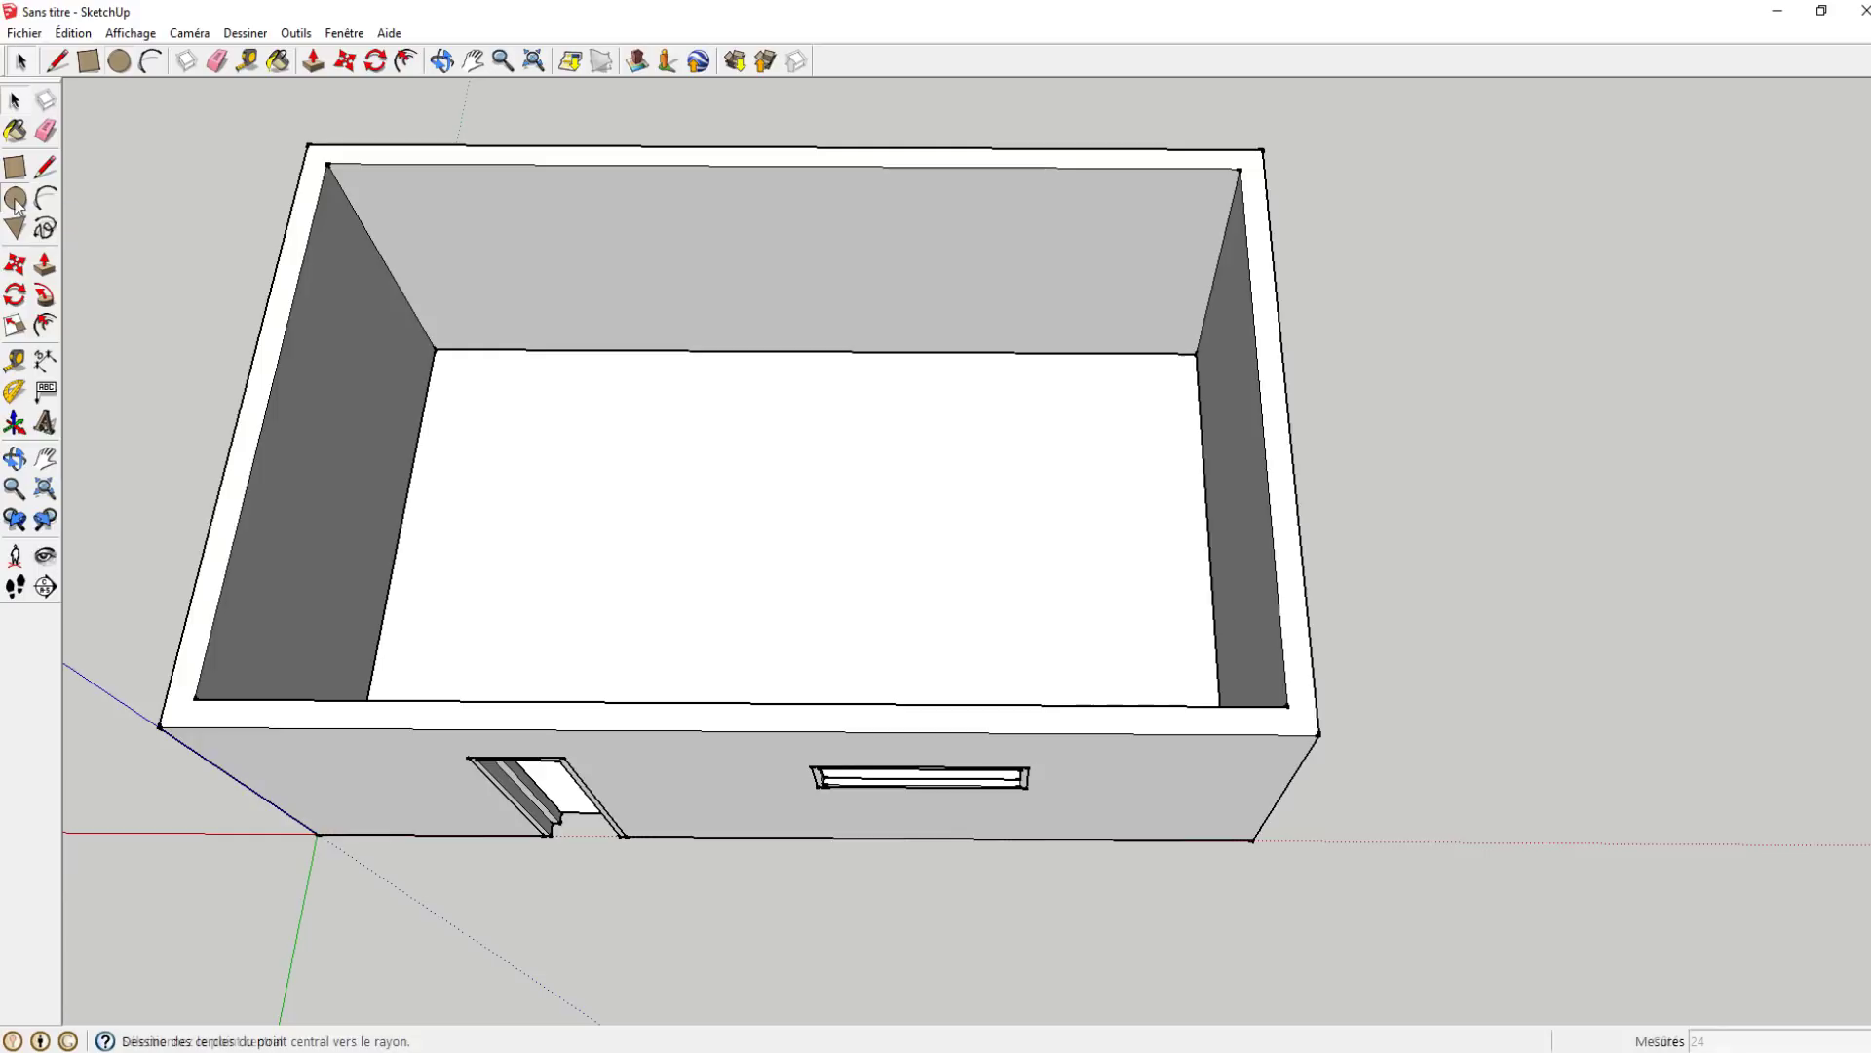
{"action": "left_click", "coordinate": [1170, 535]}
{"action": "scroll", "coordinate": [1169, 535], "scroll_direction": "up", "scroll_amount": 5}
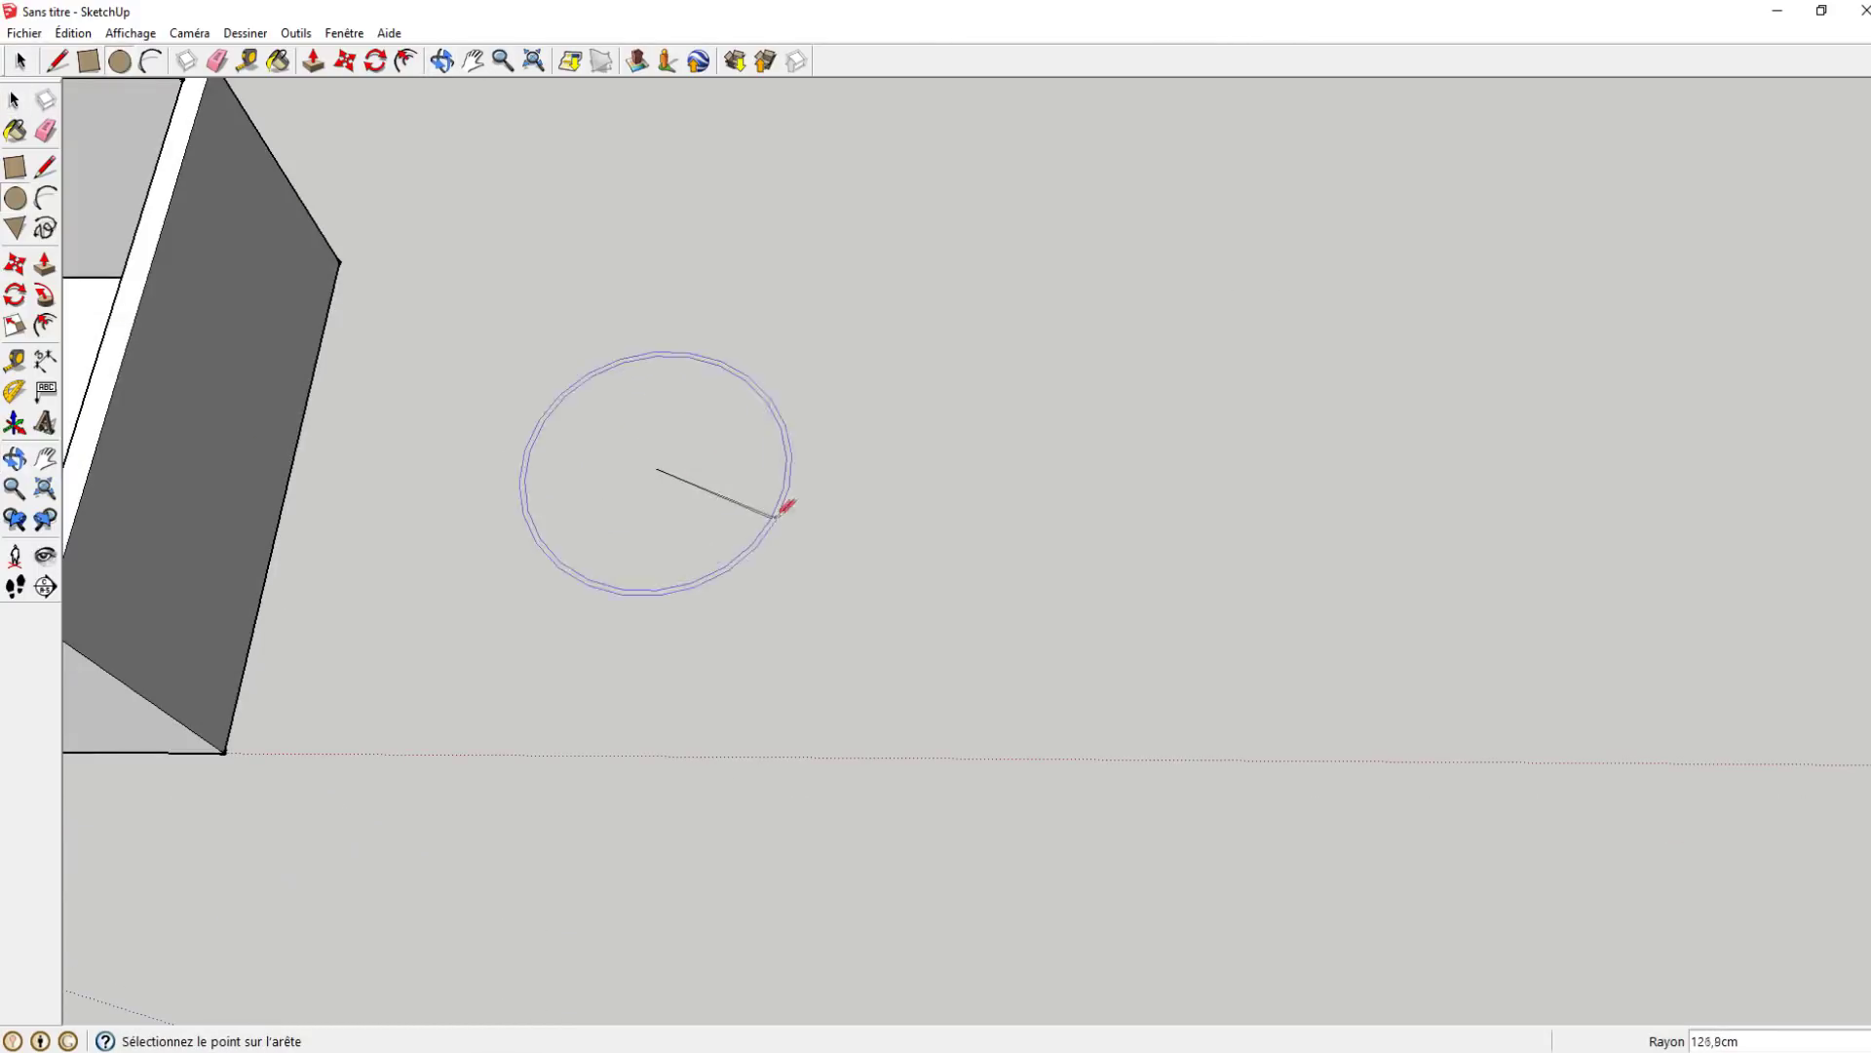
{"action": "left_click", "coordinate": [648, 284]}
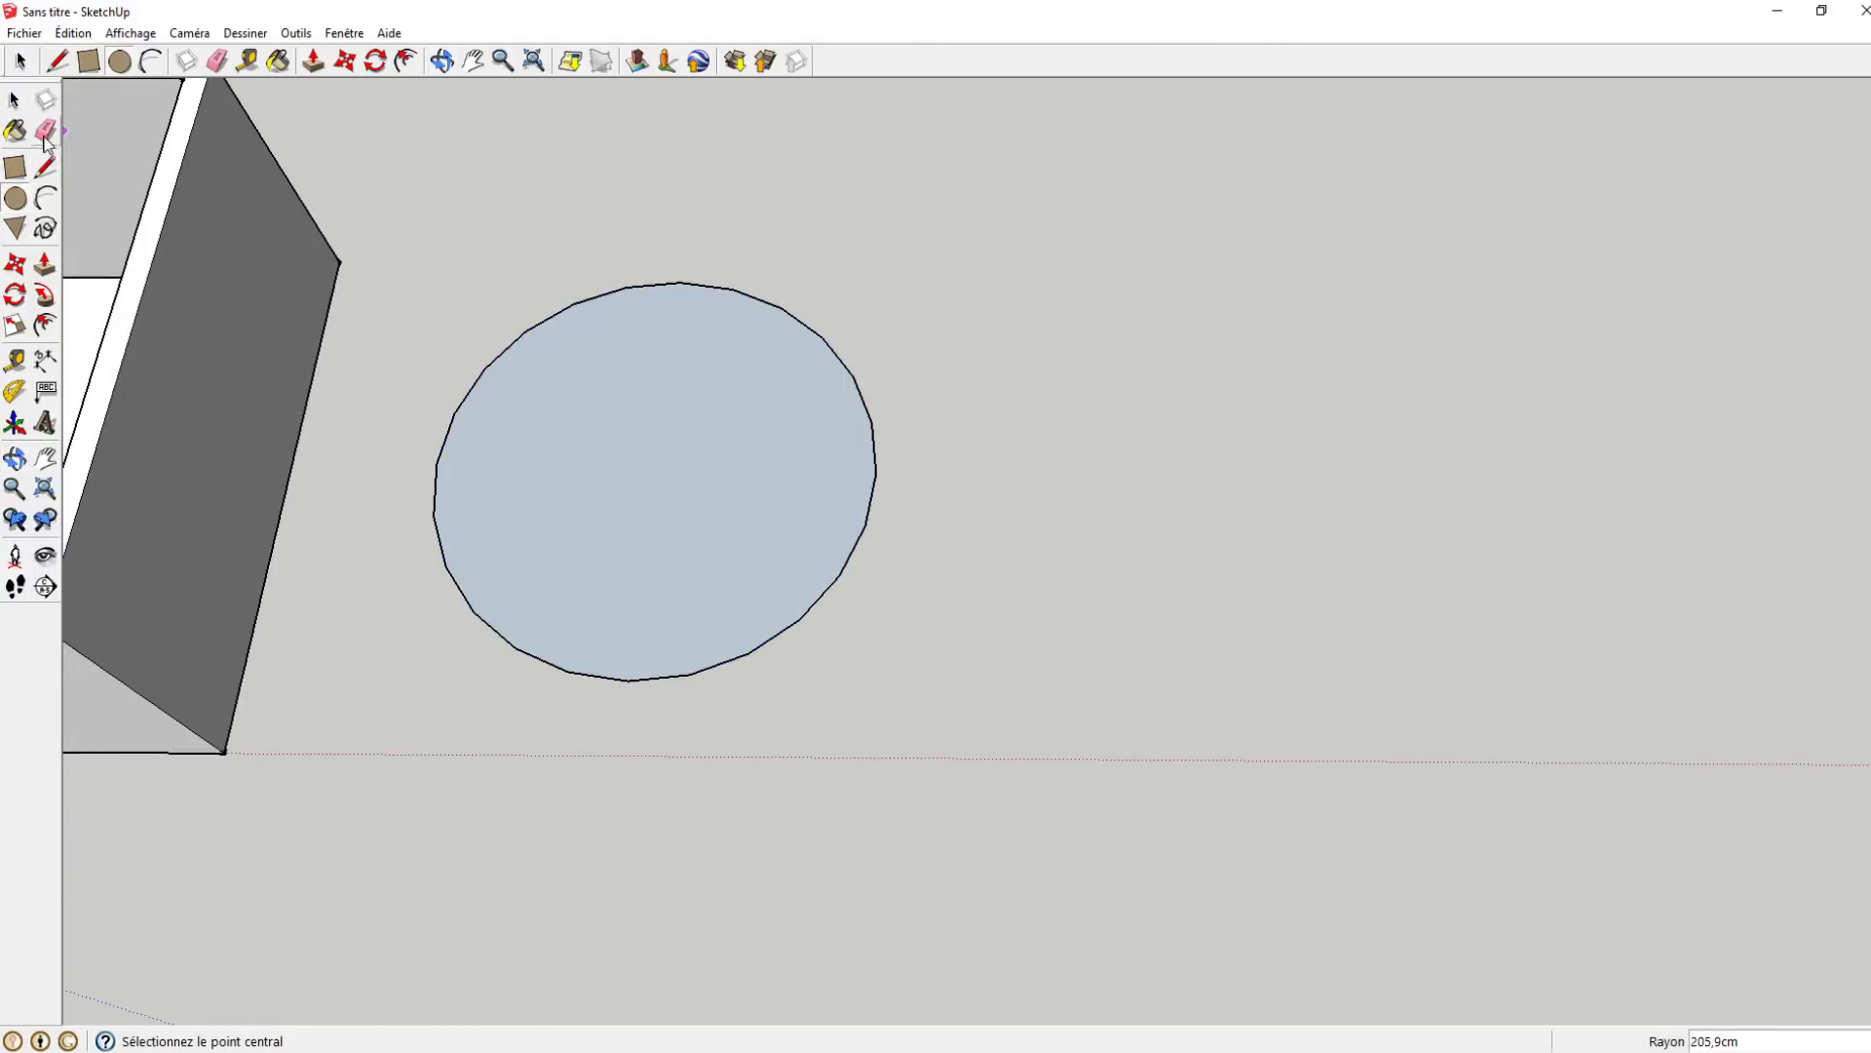
{"action": "left_click", "coordinate": [45, 264]}
{"action": "middle_click_drag", "start_coordinate": [781, 548], "coordinate": [707, 263]}
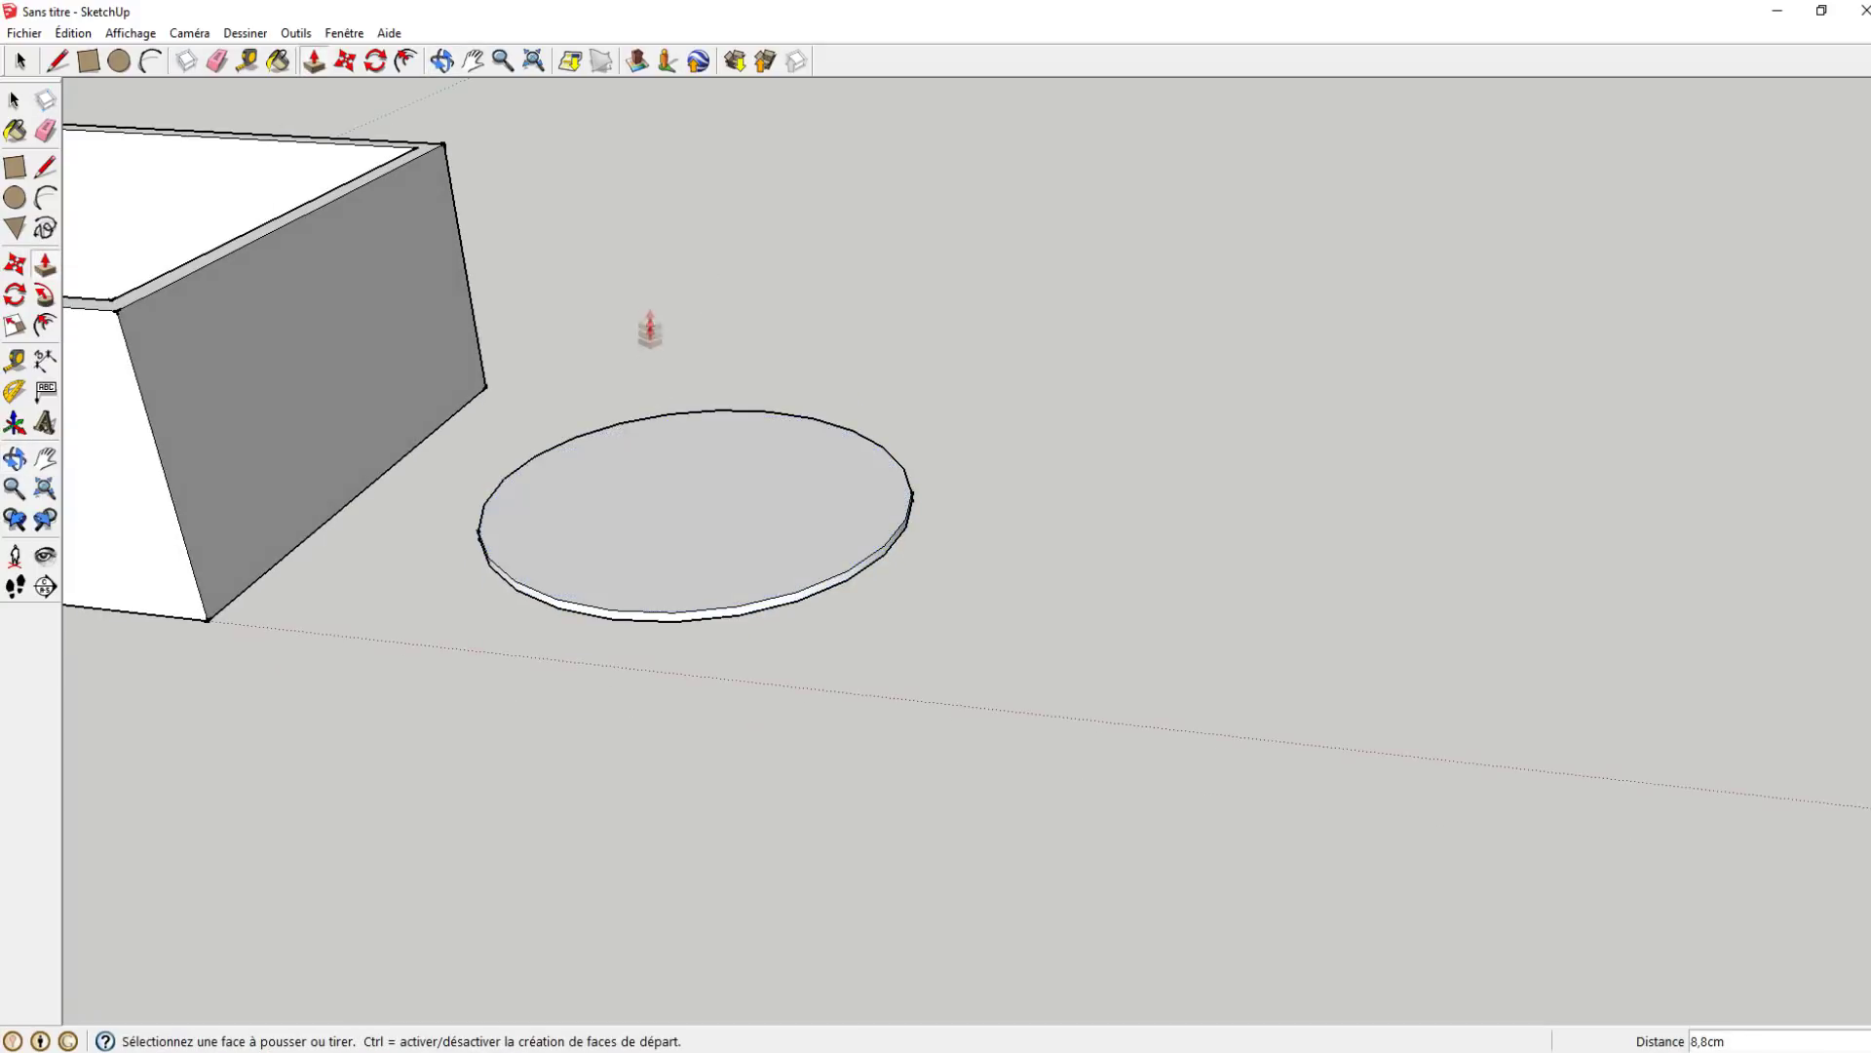
{"action": "left_click", "coordinate": [685, 516]}
{"action": "key", "text": "Escape"}
{"action": "left_click", "coordinate": [45, 228]}
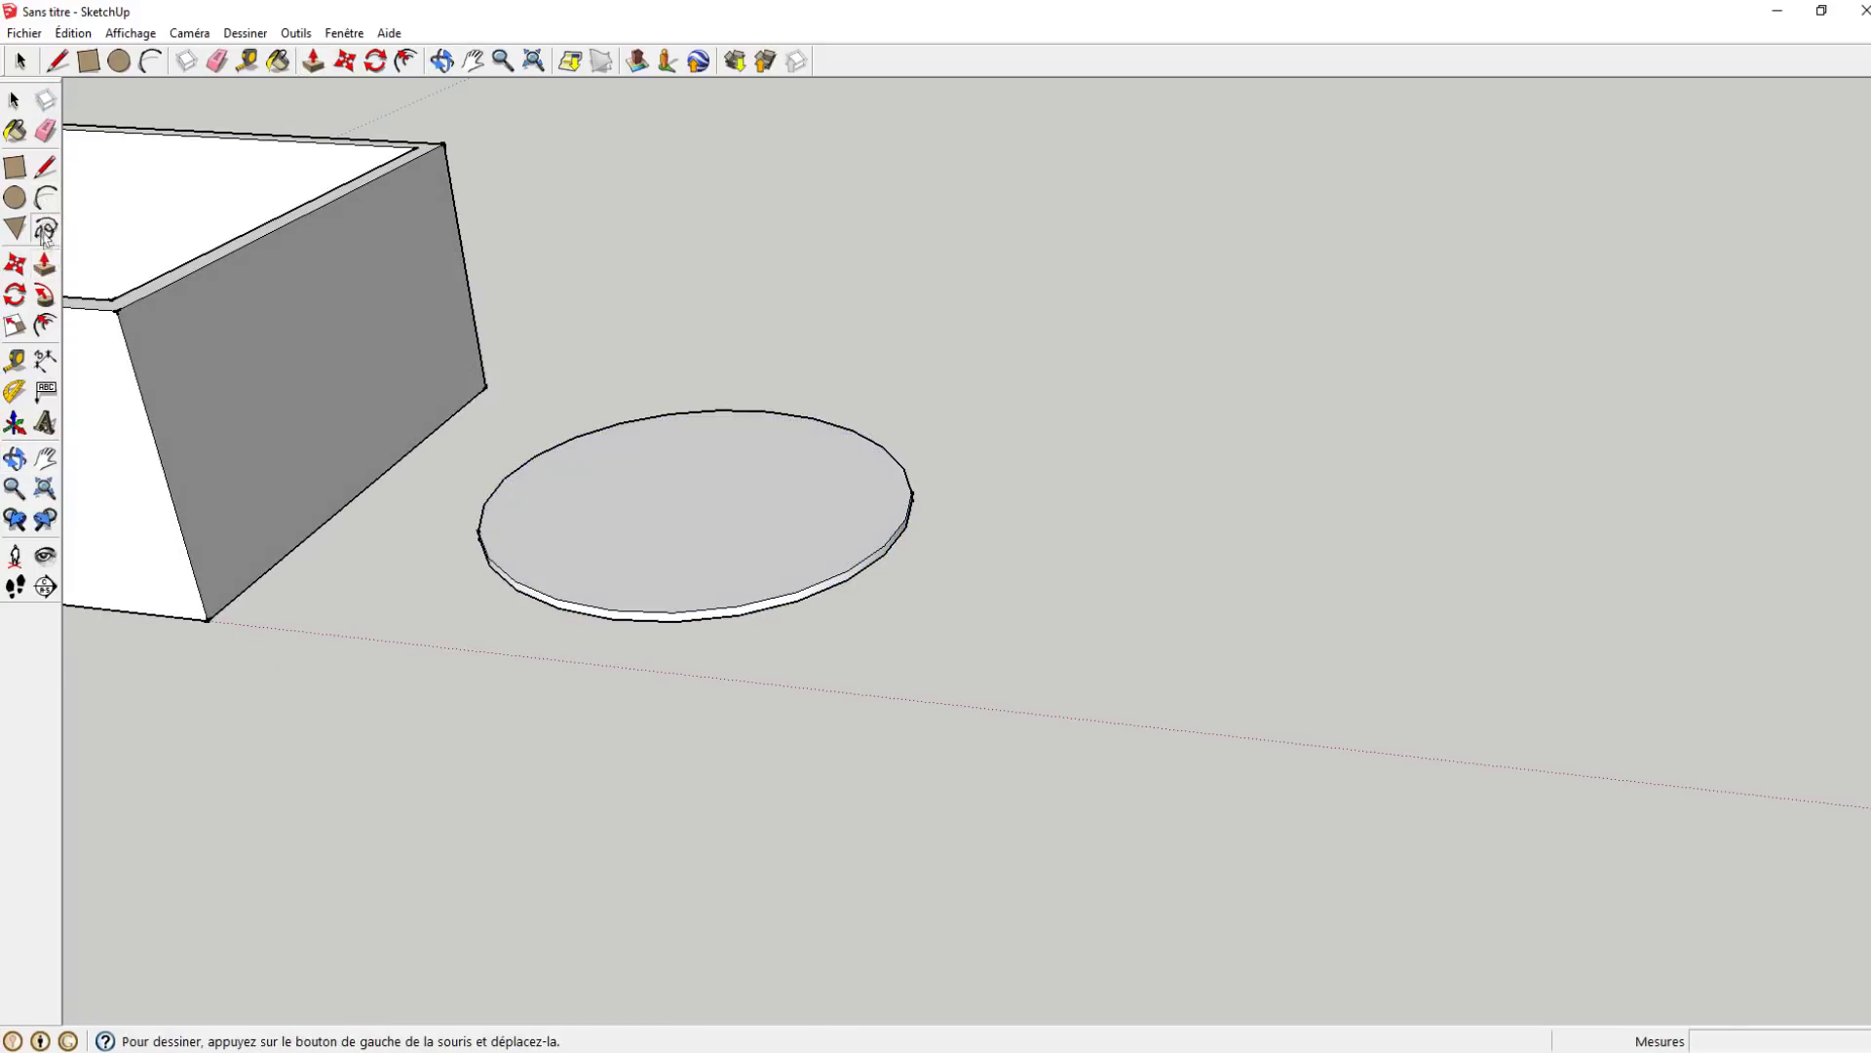
{"action": "mouse_move", "coordinate": [725, 458]}
{"action": "left_mouse_down"}
{"action": "mouse_move", "coordinate": [752, 573]}
{"action": "mouse_move", "coordinate": [618, 498]}
{"action": "left_mouse_up"}
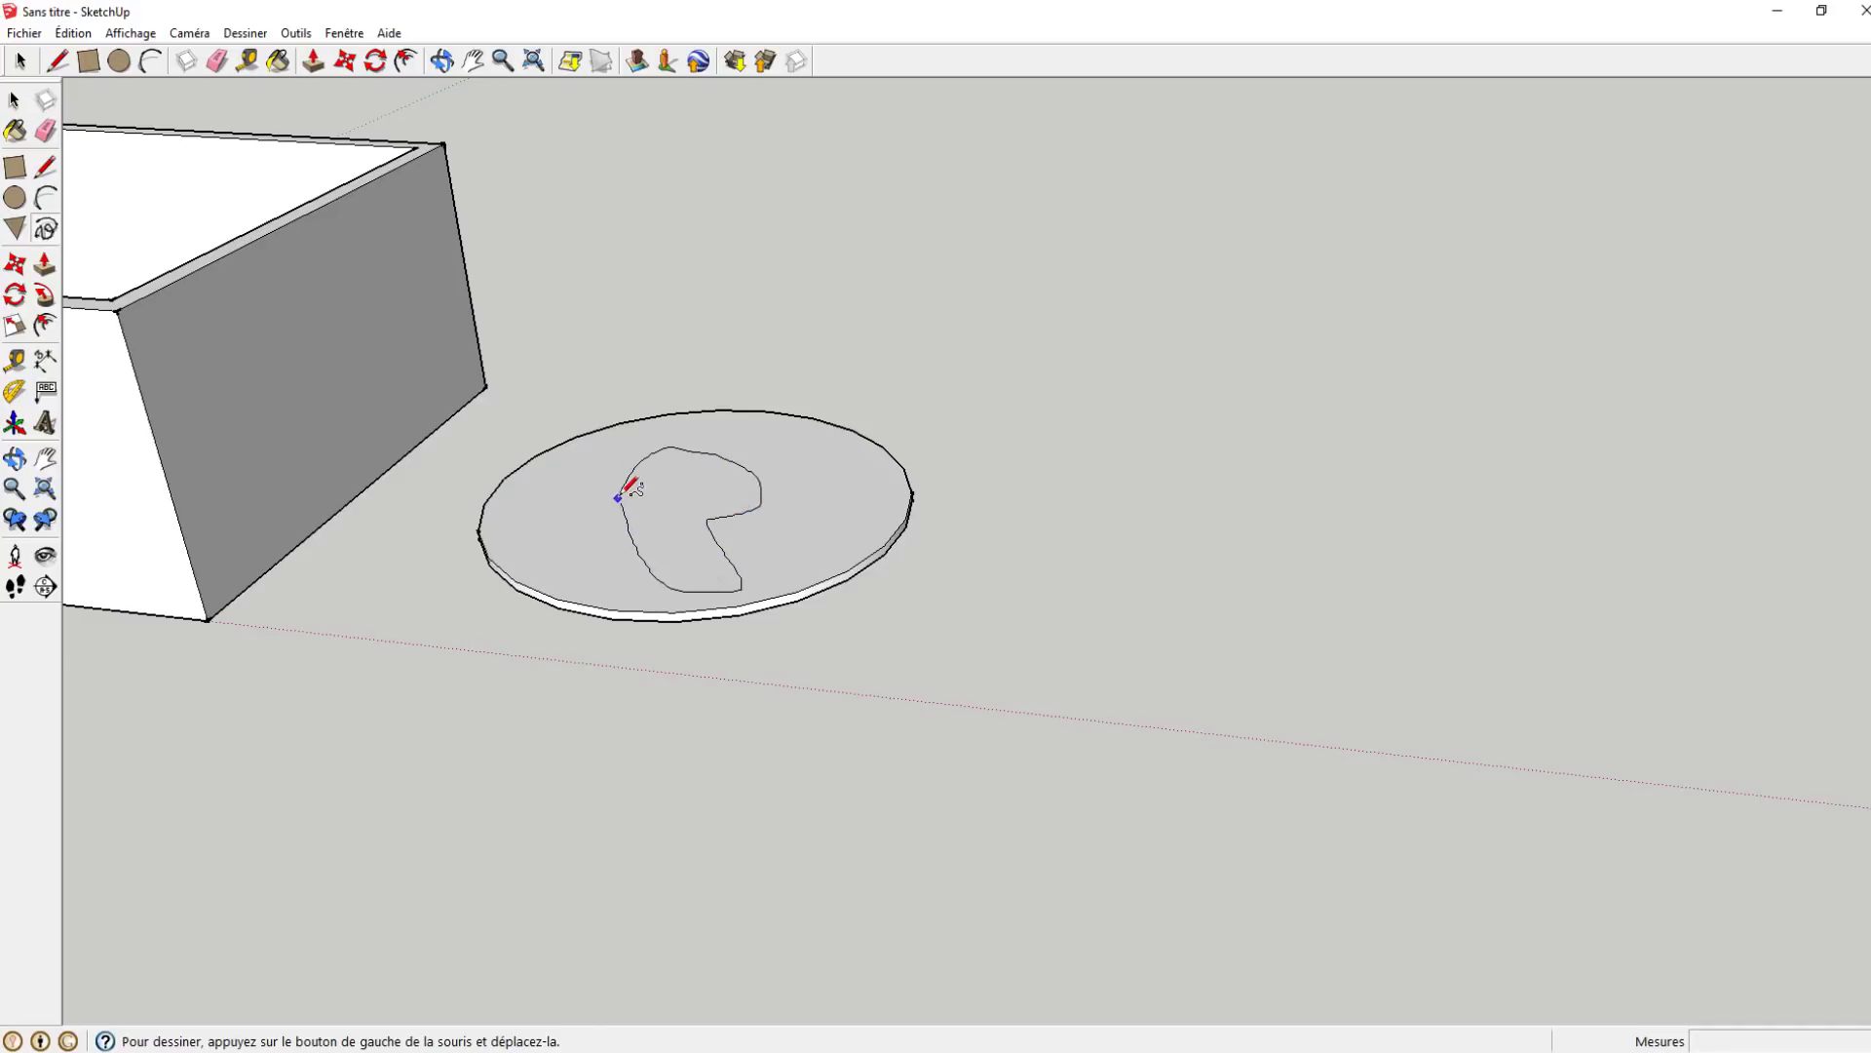
{"action": "middle_click_drag", "start_coordinate": [817, 476], "coordinate": [793, 651]}
{"action": "scroll", "coordinate": [604, 531], "scroll_direction": "up", "scroll_amount": 3}
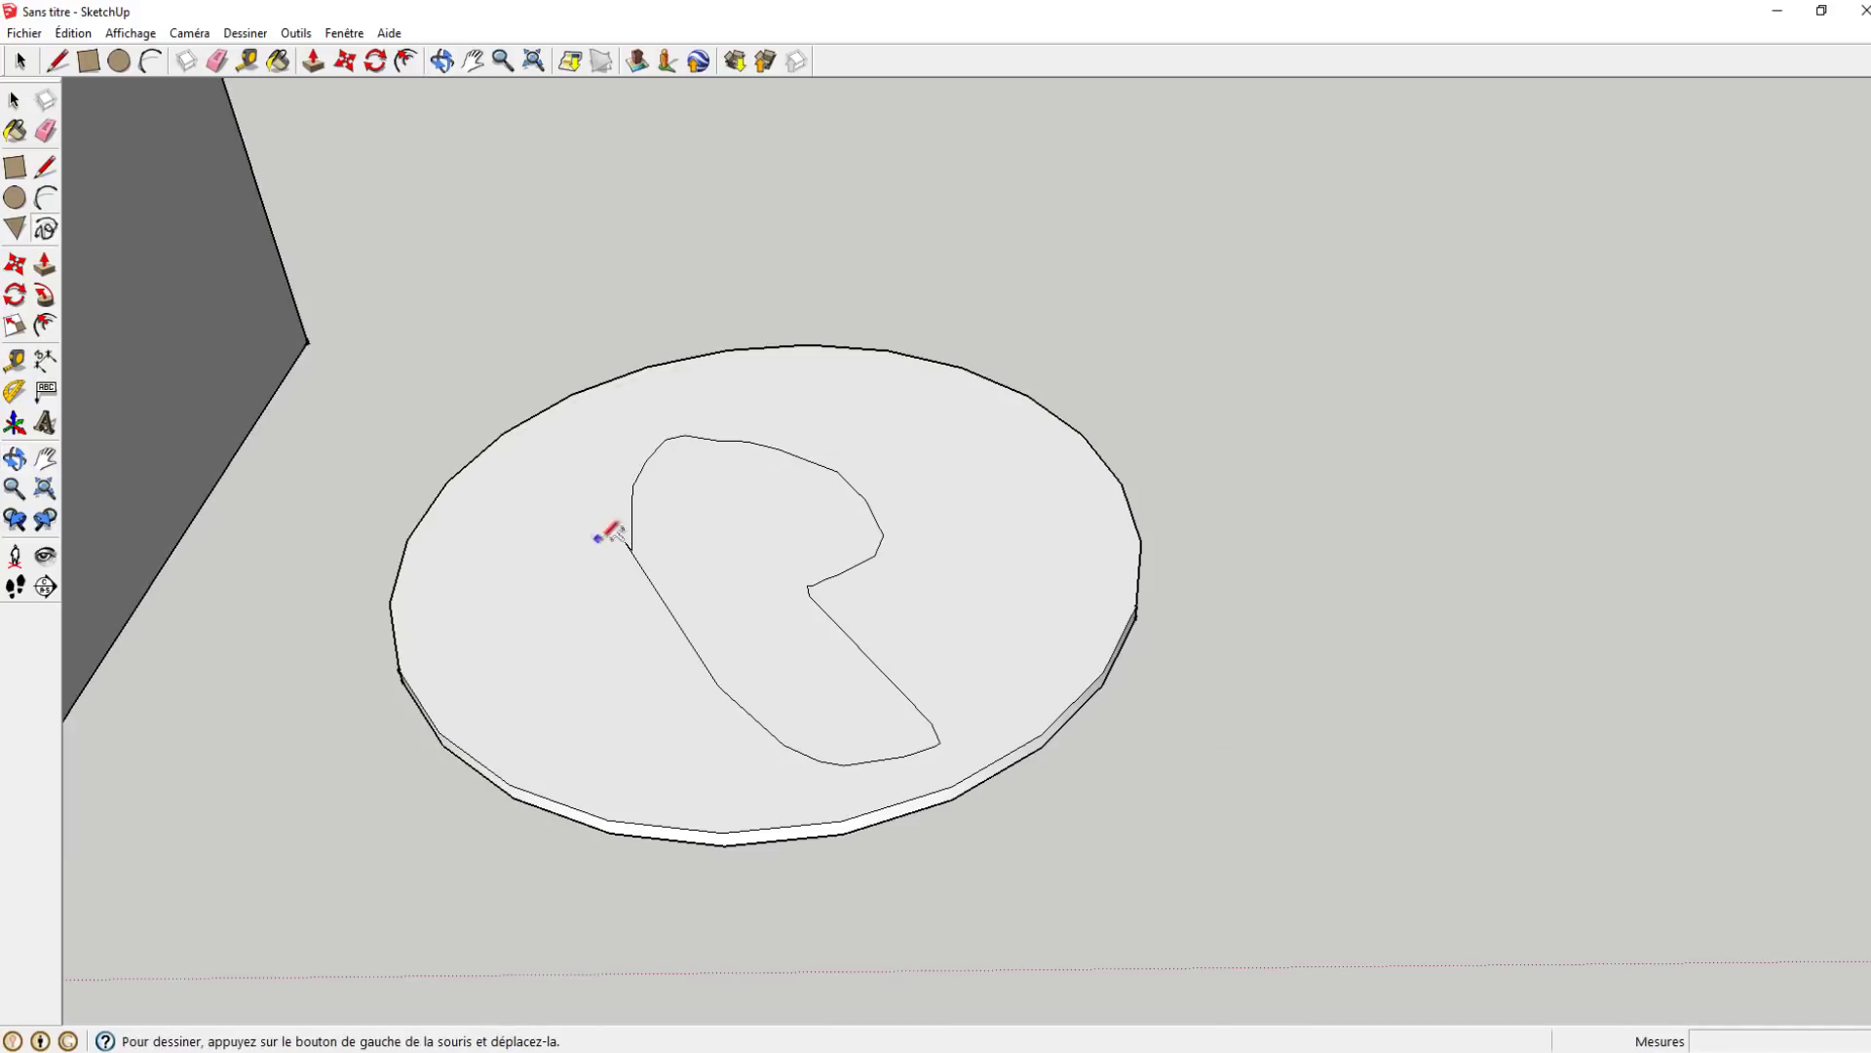
{"action": "key", "text": "ctrl+z"}
{"action": "key", "text": "ctrl+z"}
{"action": "key", "text": "ctrl+z"}
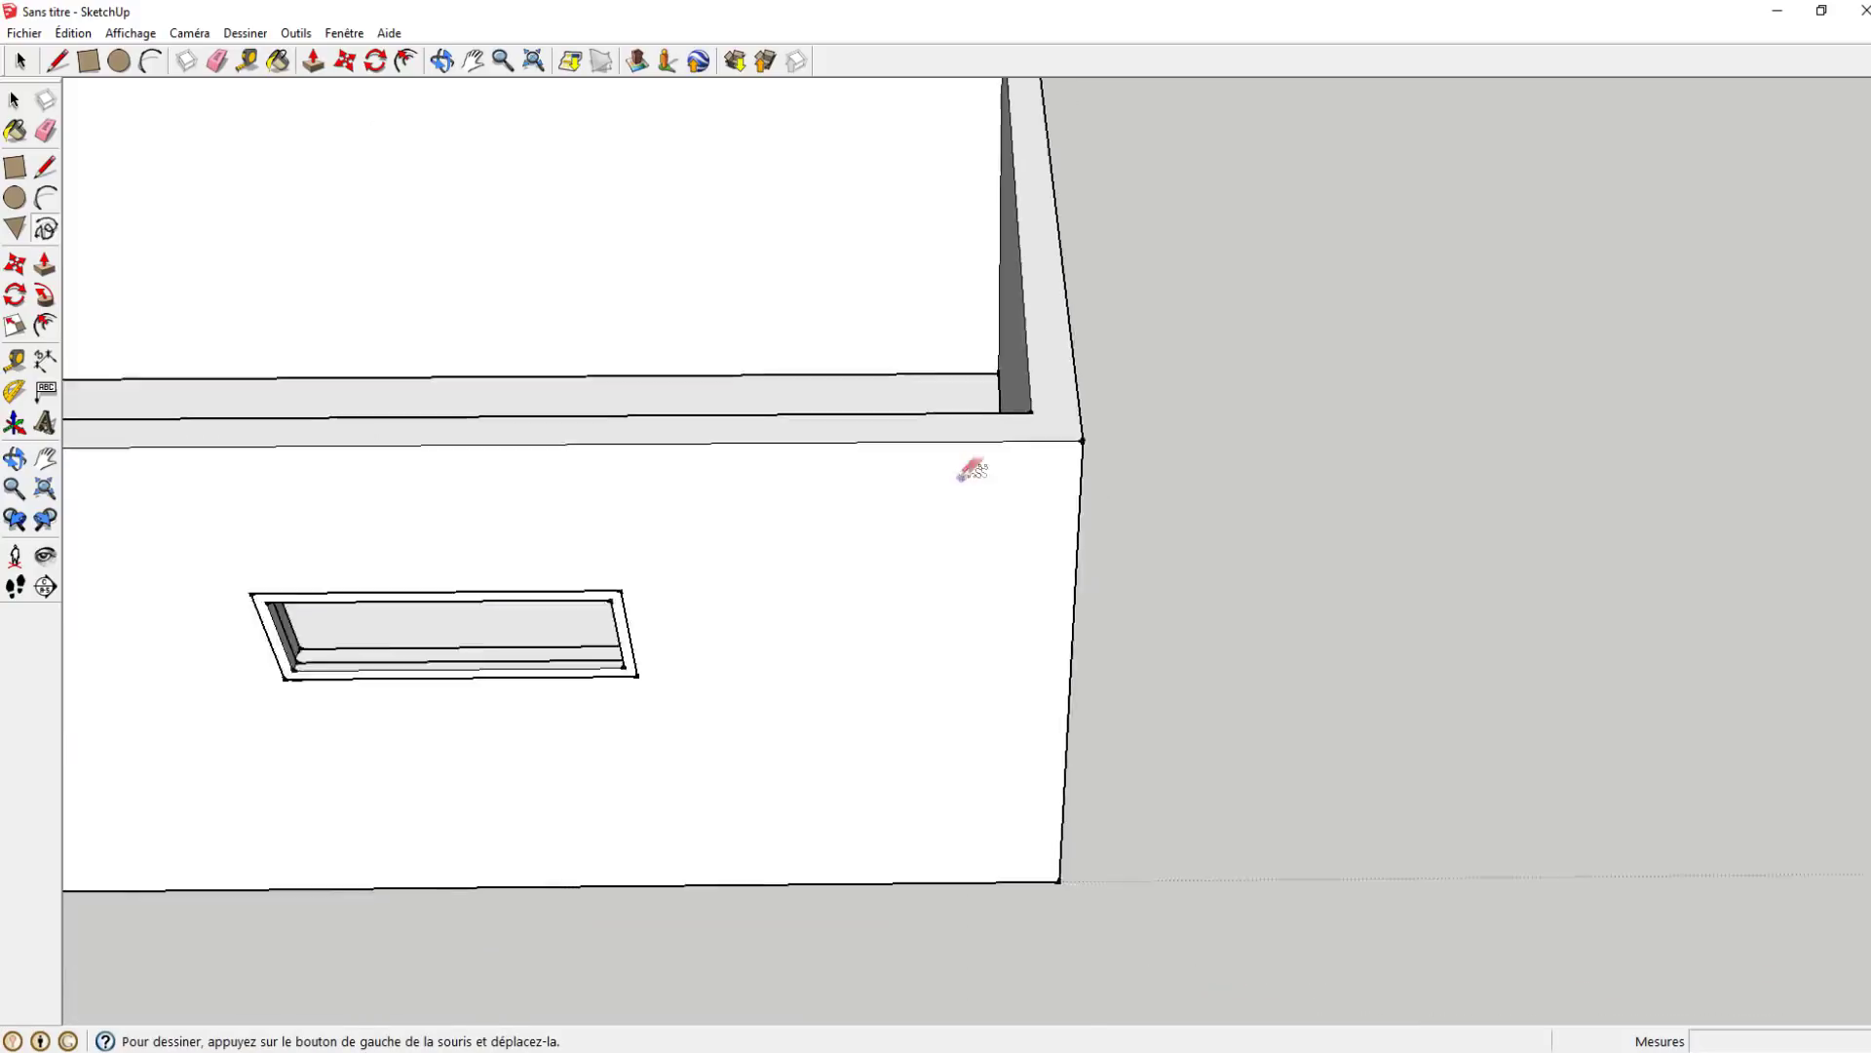
{"action": "middle_click_drag", "start_coordinate": [973, 468], "coordinate": [849, 429]}
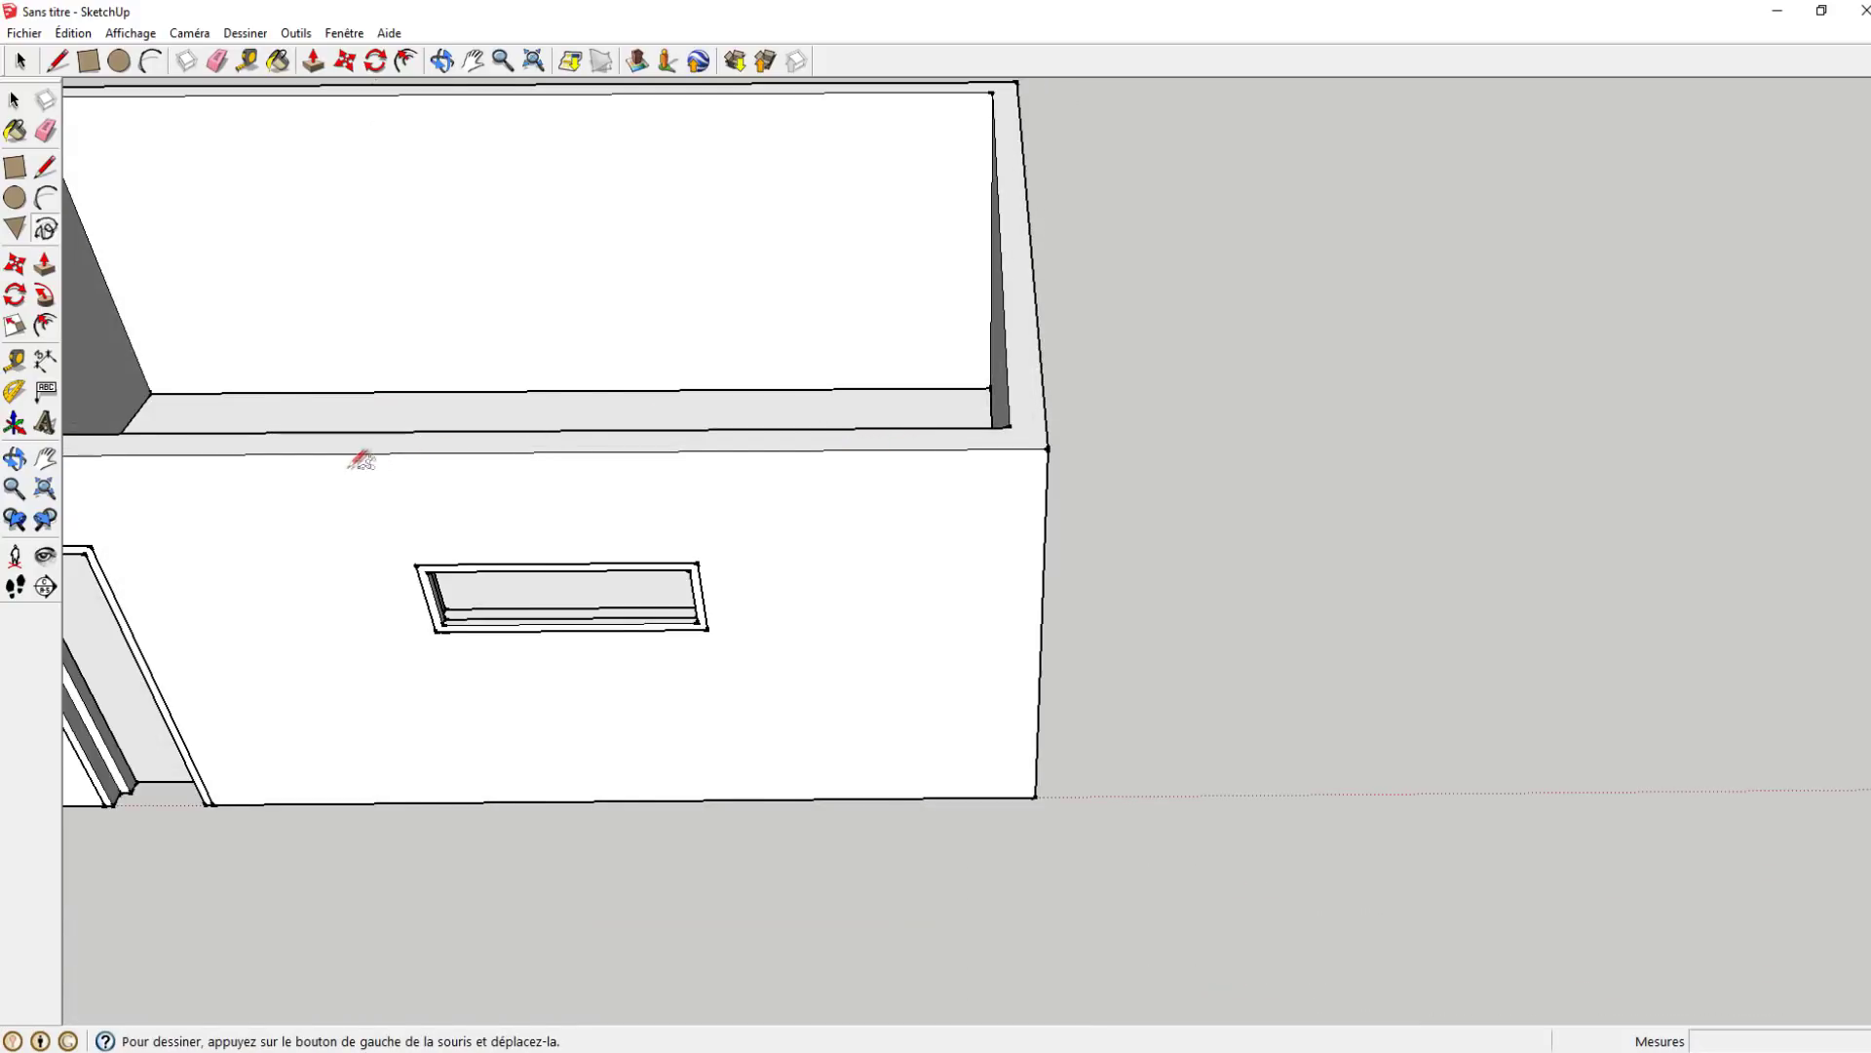